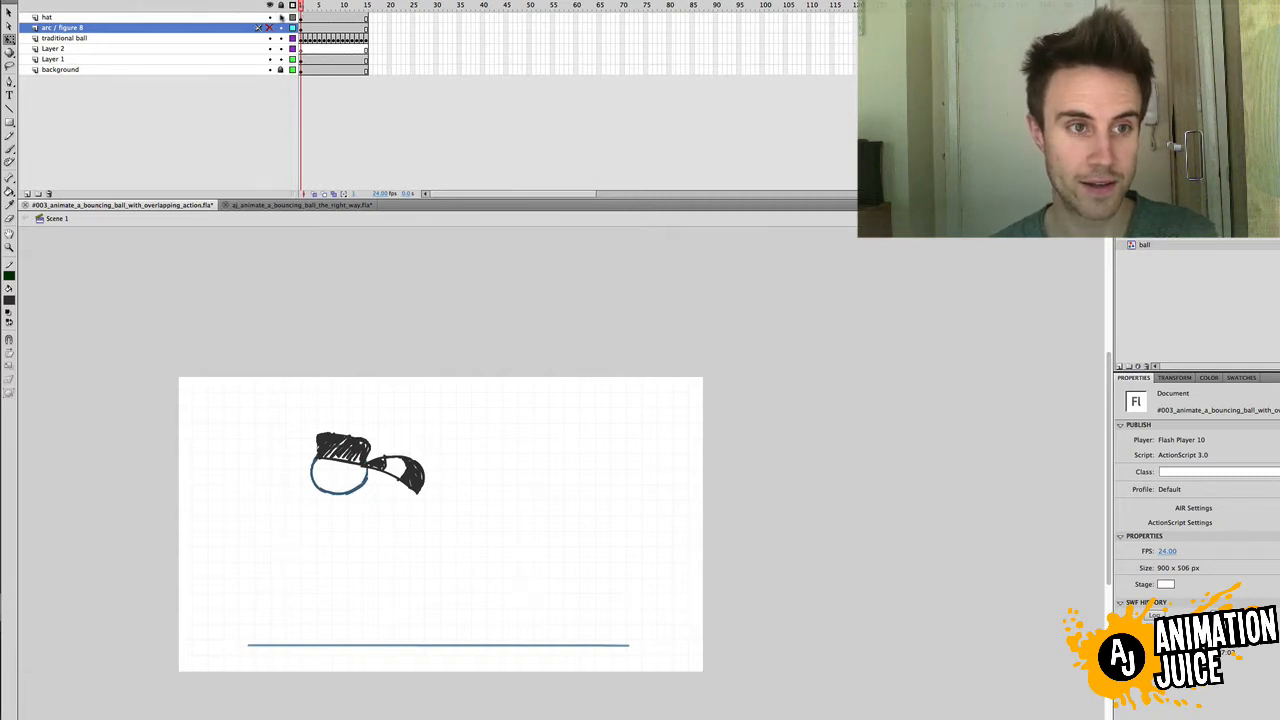
Step: Show the arc / figure 8 layer, move to frame 5 and lock every layer except hat
click(269, 27)
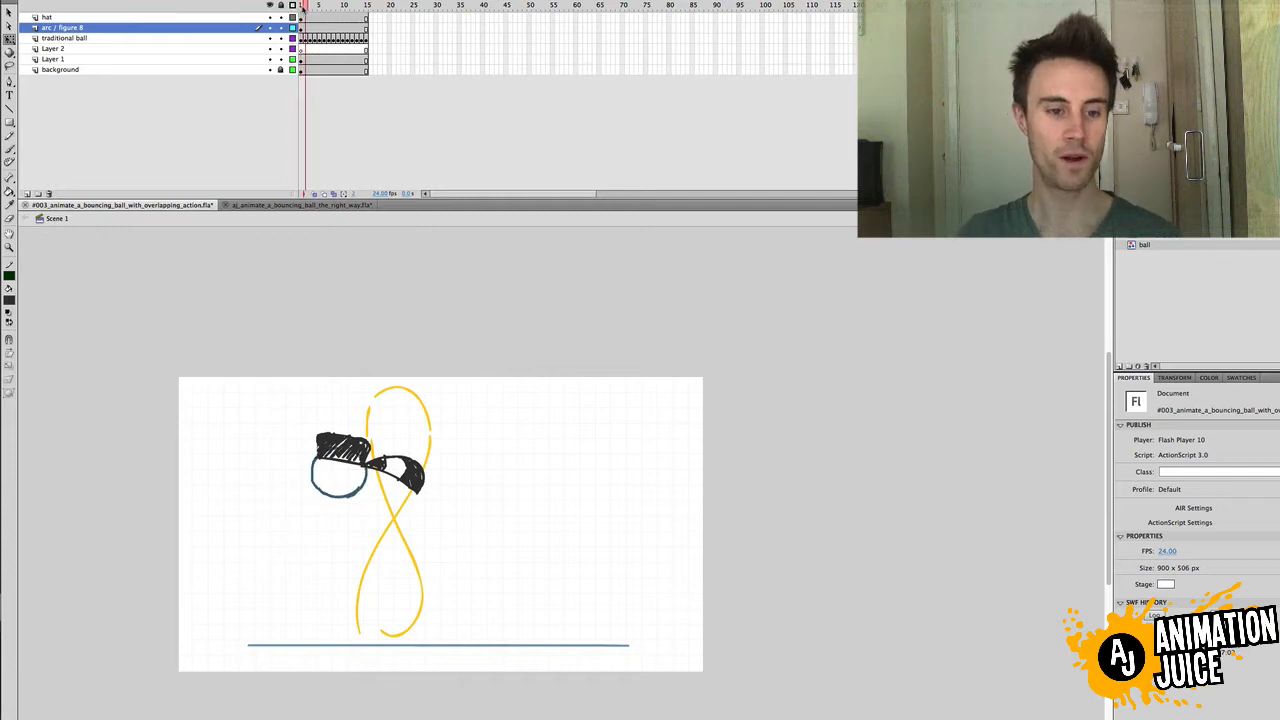
drag(301, 5, 319, 7)
click(320, 29)
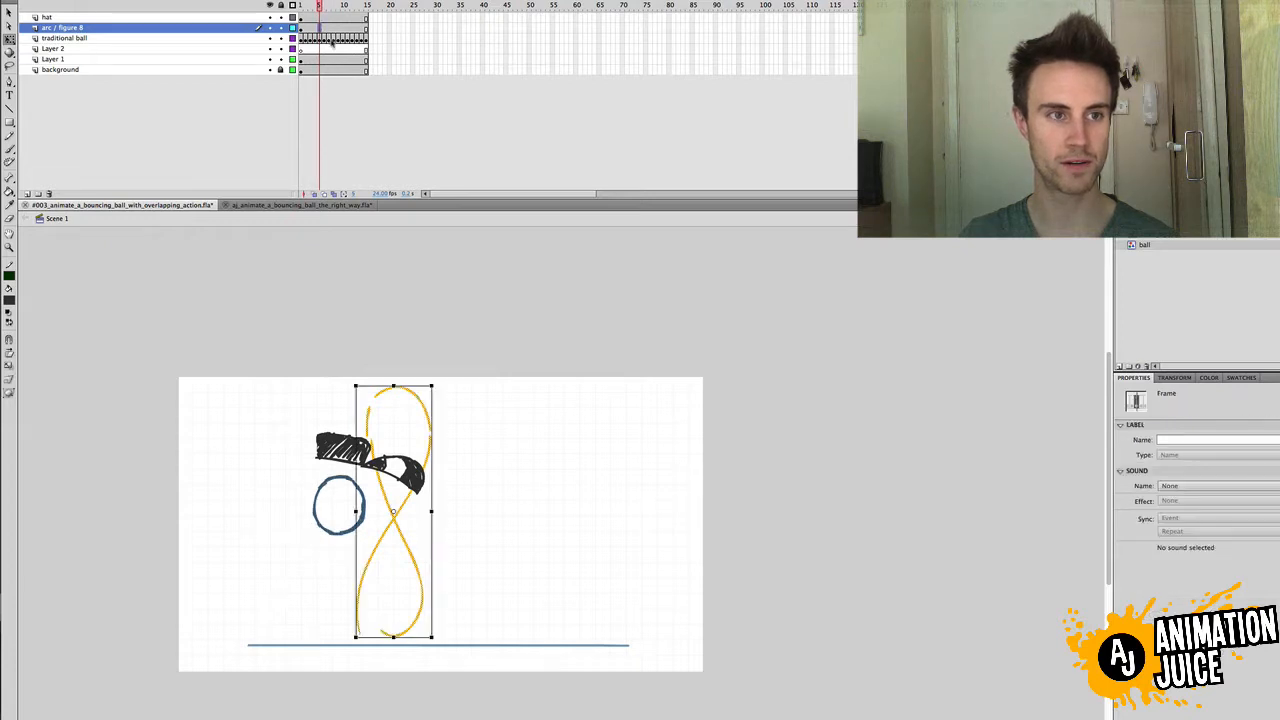
click(281, 28)
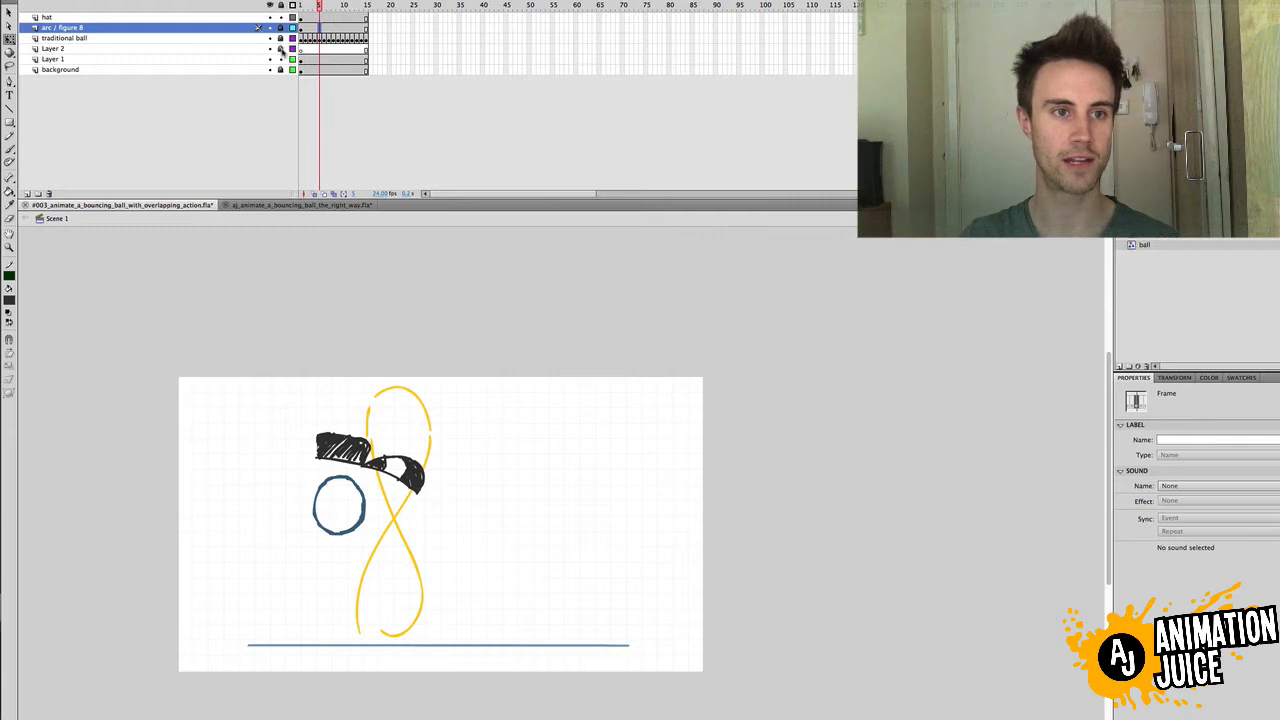
Step: Add a keyframe at frame 5 on the hat layer, lower the cap onto the ball and remove the copied brim
click(320, 18)
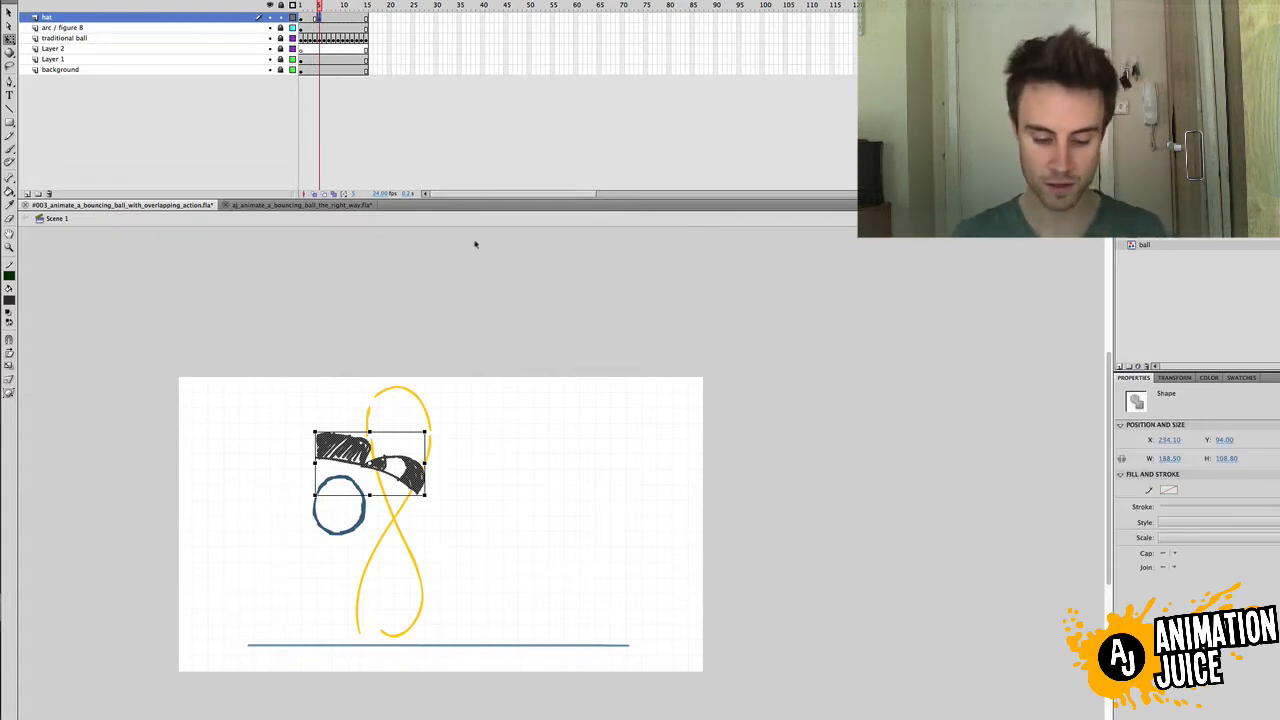
key(v)
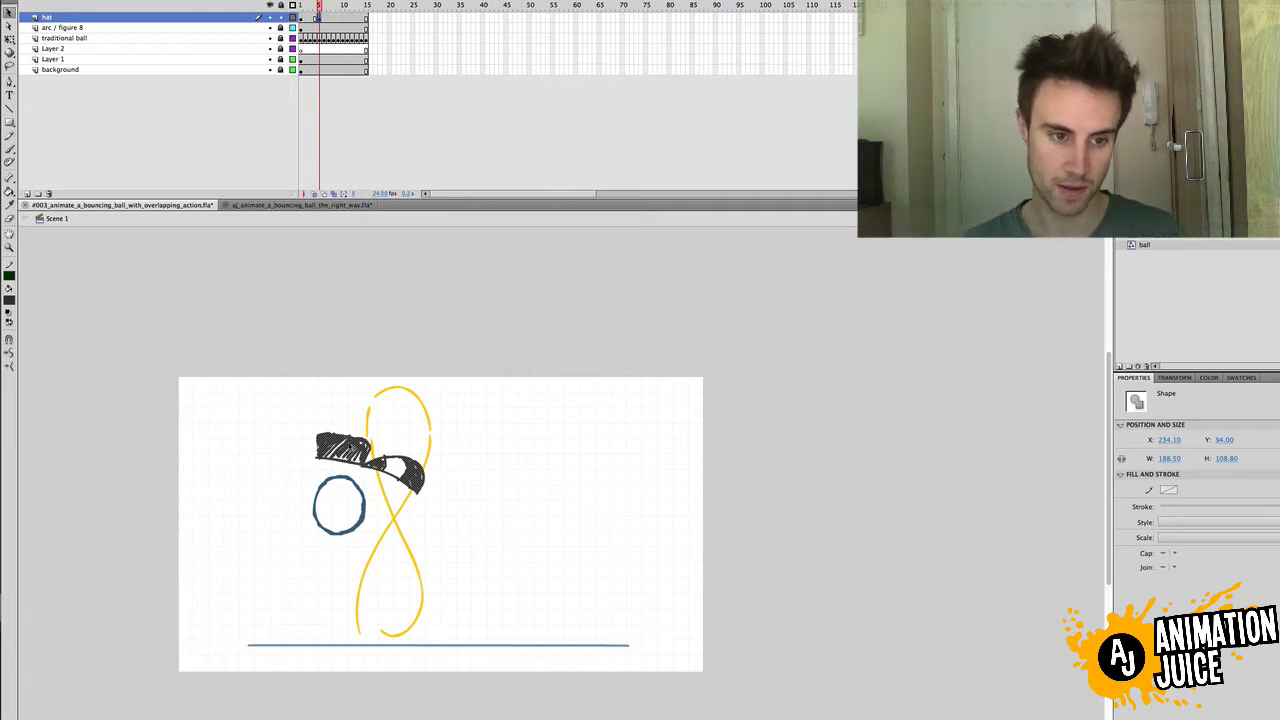
mouse_move(350, 447)
mouse_down()
mouse_move(353, 480)
mouse_move(390, 496)
mouse_move(419, 479)
mouse_move(398, 510)
mouse_move(423, 507)
mouse_up()
click(370, 491)
Step: Turn on onion skinning and brush the brim's curved upper edge from the cap to the figure-8 guide at frame 5
key(b)
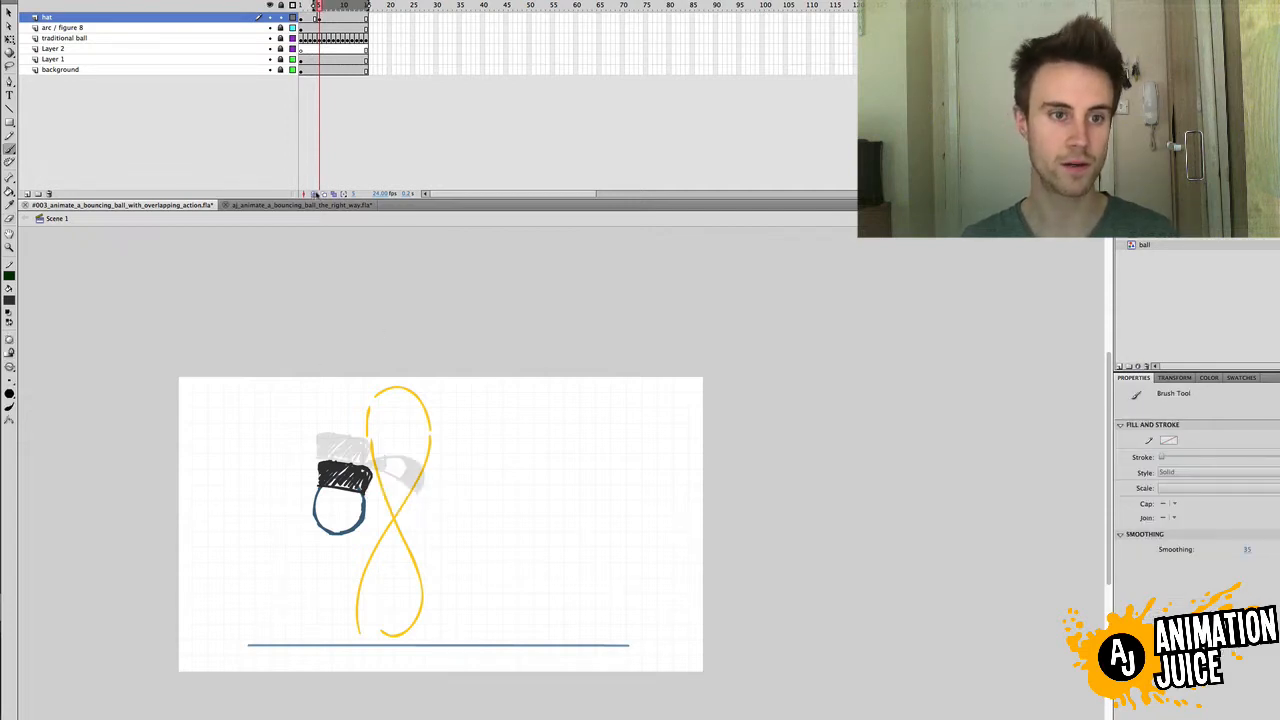
click(316, 194)
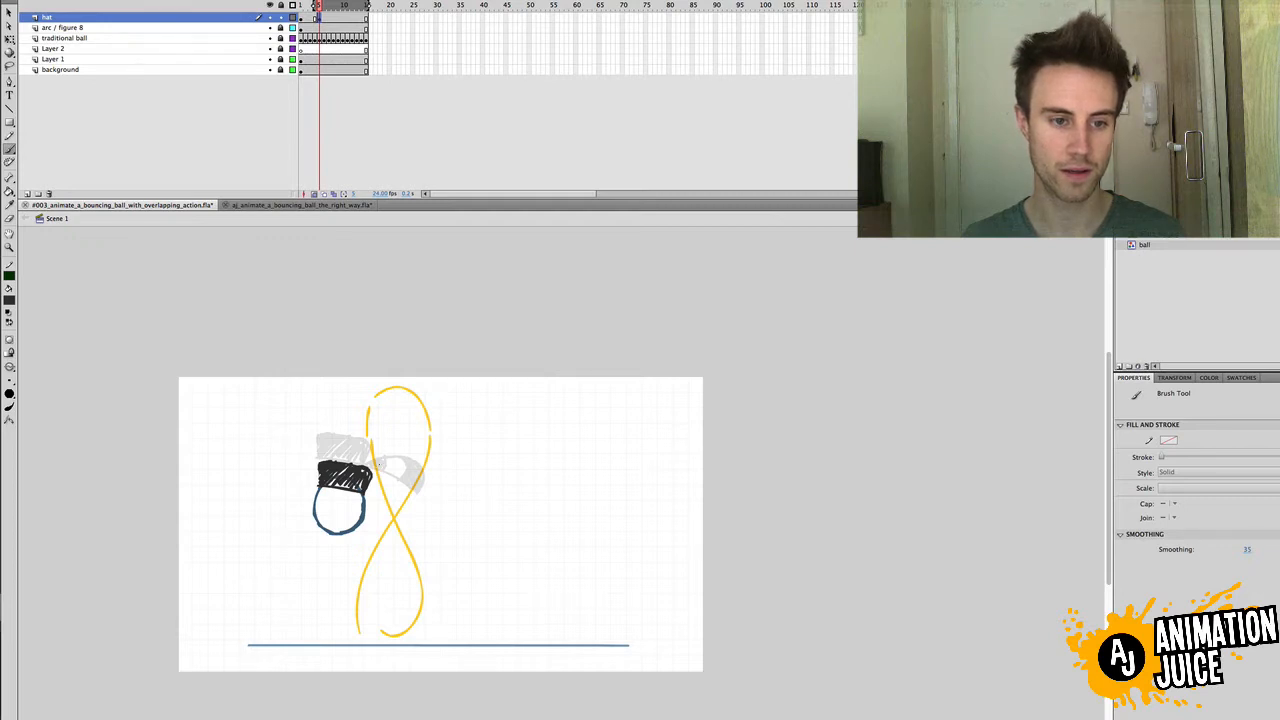
drag(376, 464, 427, 419)
key(super+z)
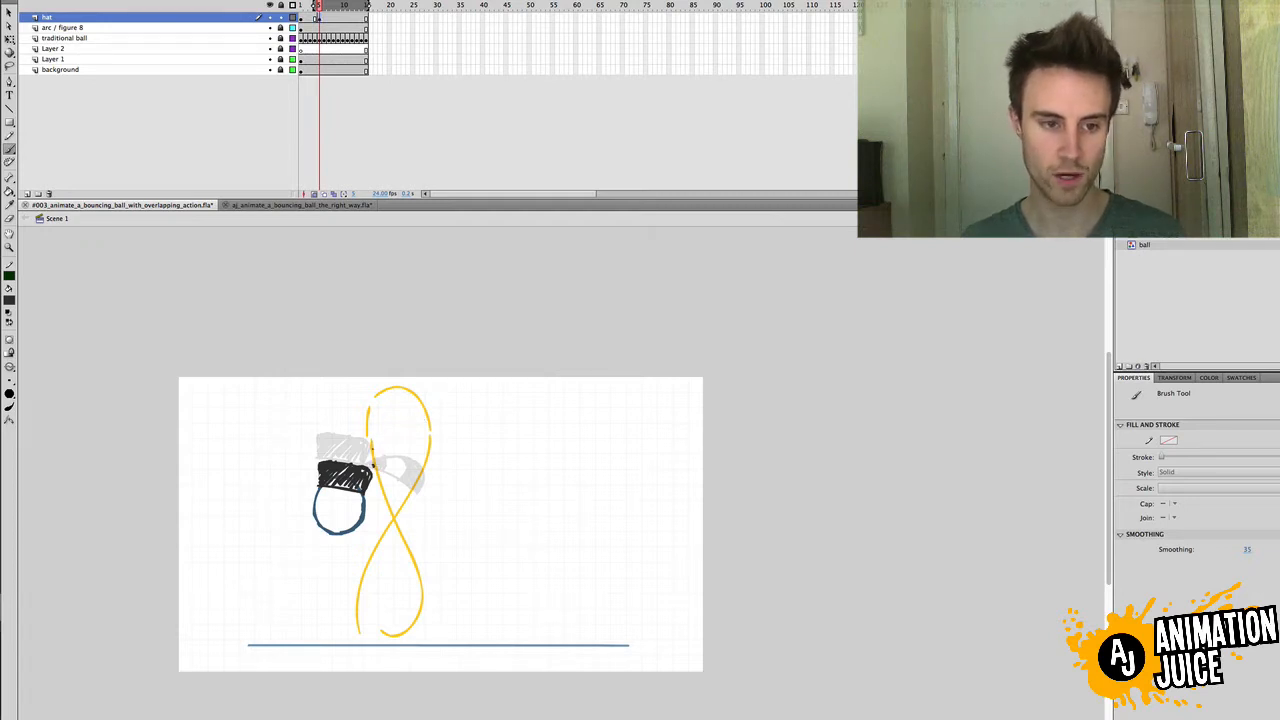
mouse_move(374, 466)
mouse_down()
mouse_move(423, 451)
mouse_move(419, 430)
mouse_move(369, 479)
mouse_move(421, 434)
mouse_up()
key(super+z)
key(super+z)
key(super+z)
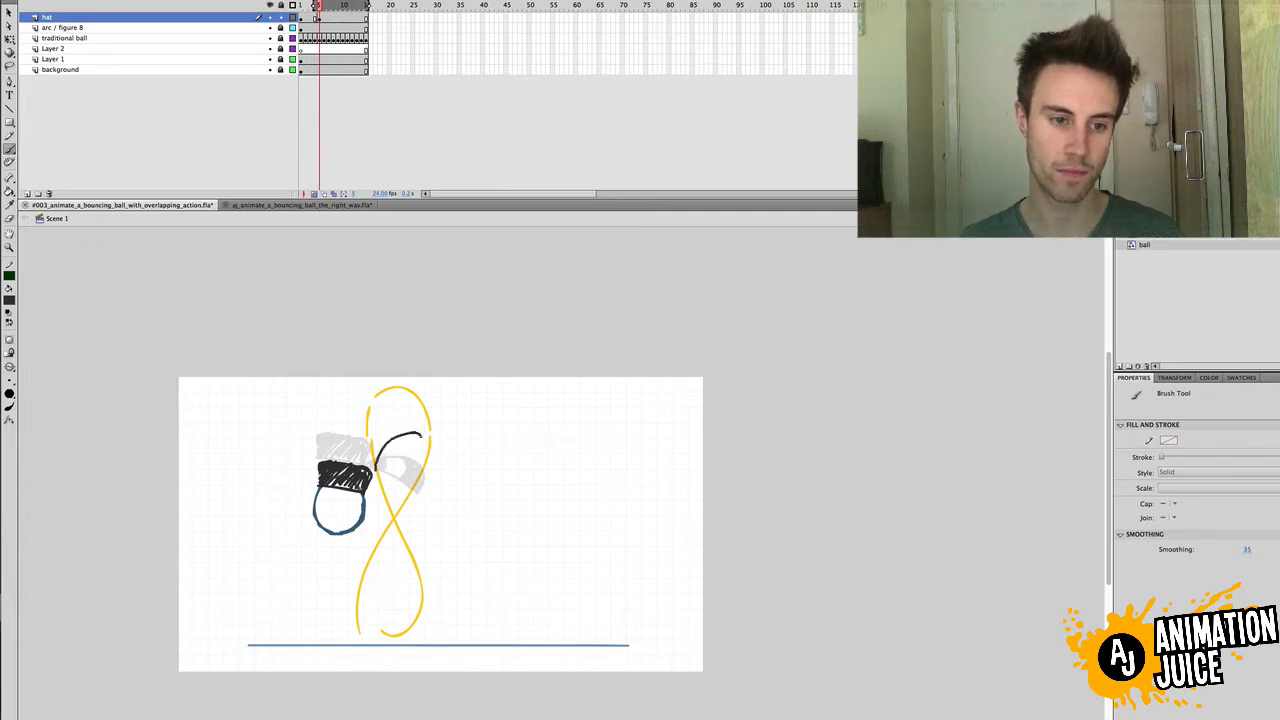
Step: Close the lower outline of the frame 5 brim and shade its tip and base
mouse_move(375, 469)
mouse_down()
mouse_move(412, 432)
mouse_move(370, 487)
mouse_up()
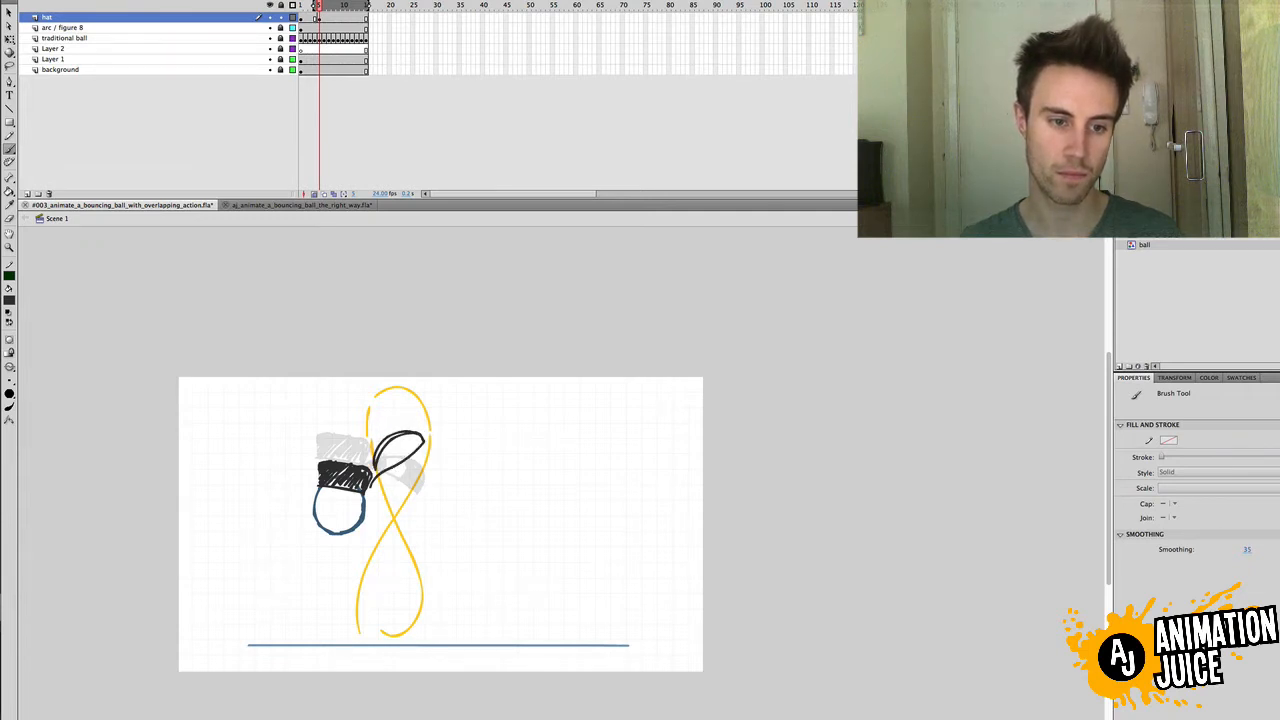
mouse_move(401, 437)
mouse_down()
mouse_move(379, 469)
mouse_move(420, 445)
mouse_move(411, 452)
mouse_up()
drag(381, 460, 383, 459)
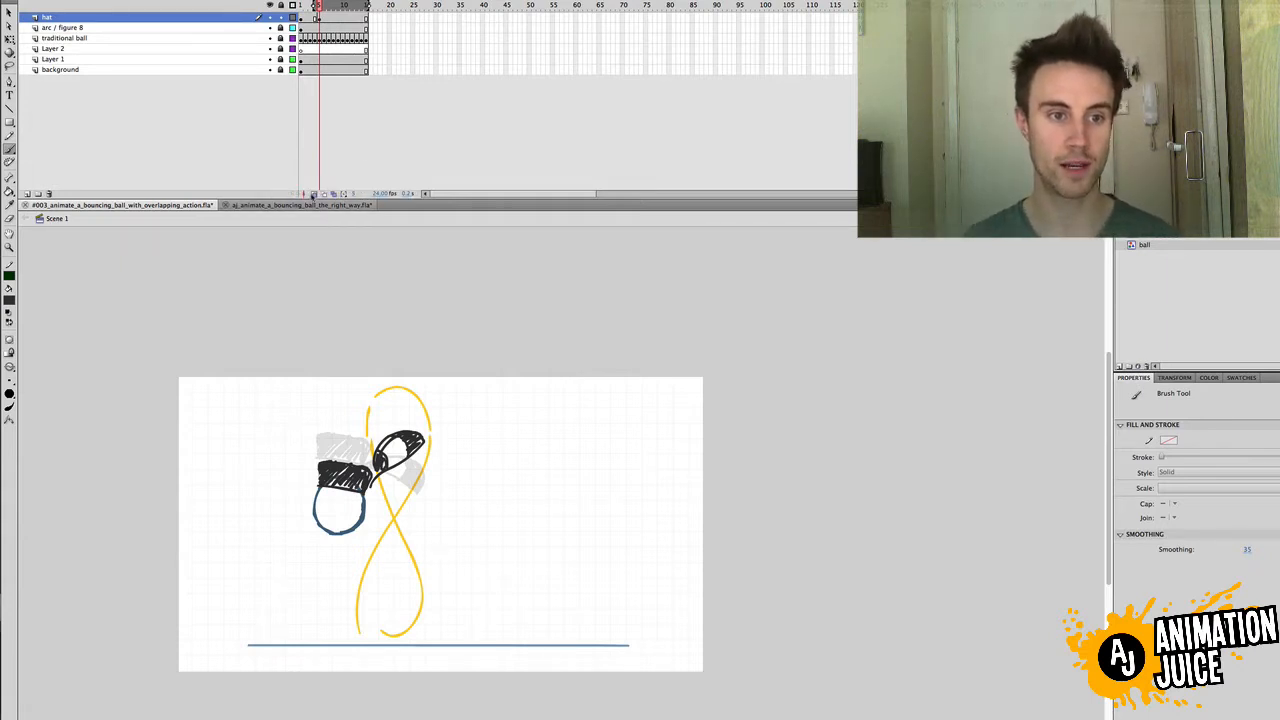
Step: Turn off onion skinning, add a keyframe at frame 8 on the hat layer and clear the copied hat drawing
click(314, 194)
drag(320, 7, 330, 7)
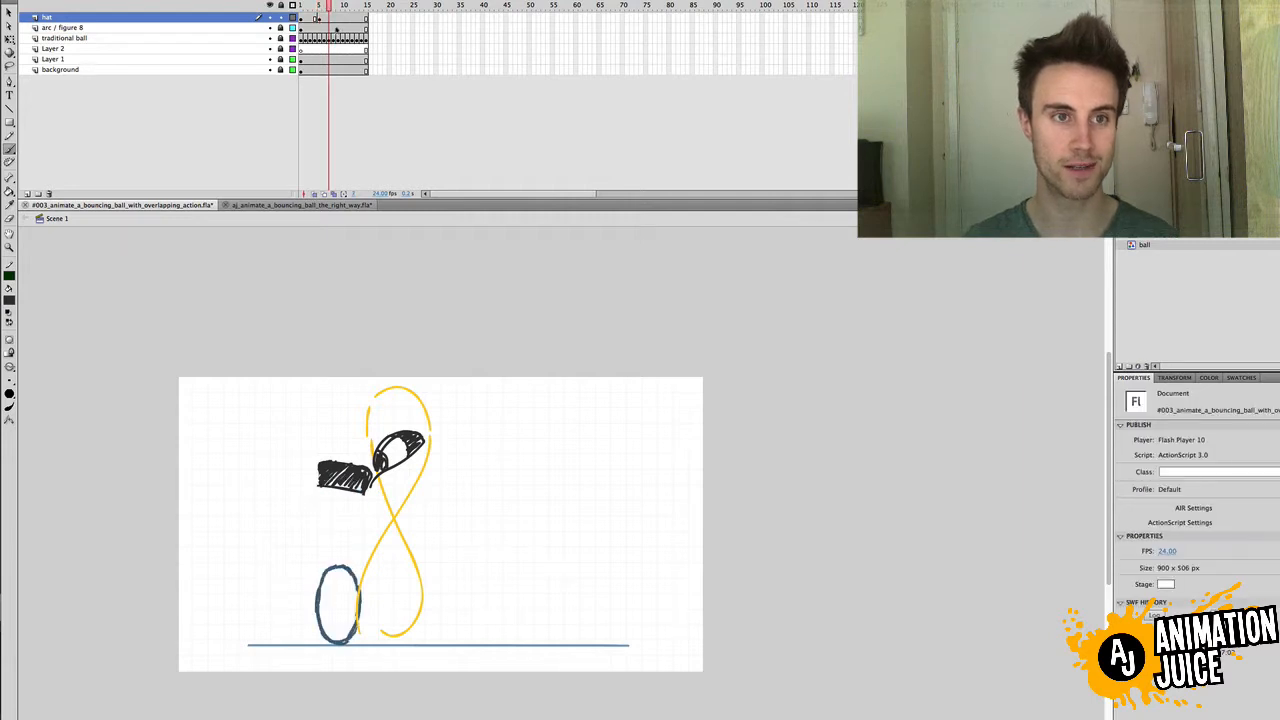
click(334, 18)
click(334, 18)
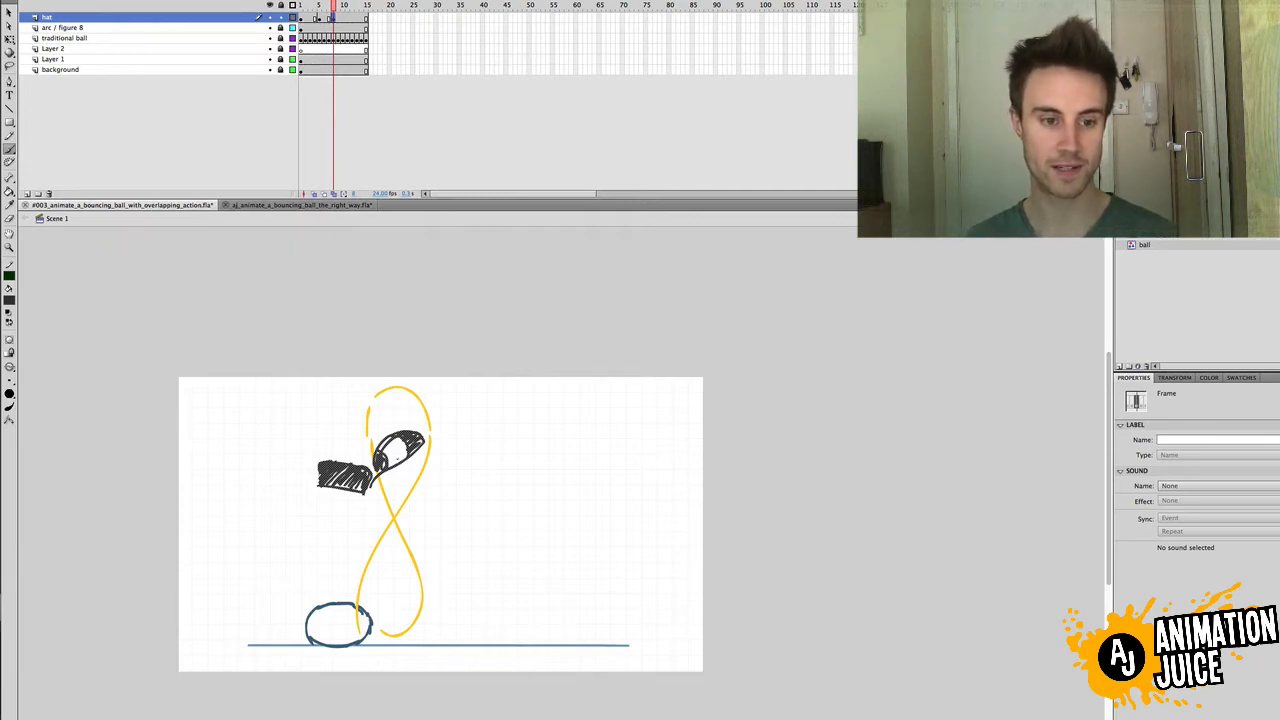
key(v)
drag(351, 485, 352, 604)
key(Delete)
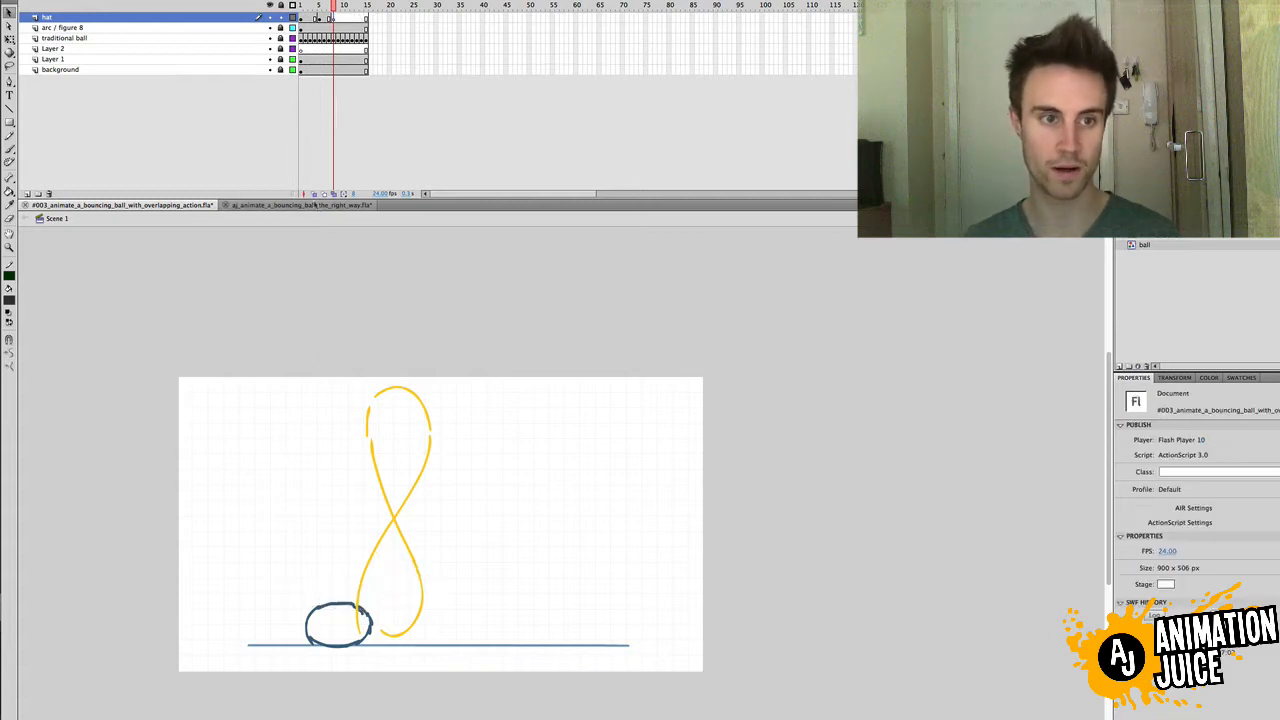
Step: Turn on onion skinning and brush the cap's outline on top of the squashed ball at frame 8
key(b)
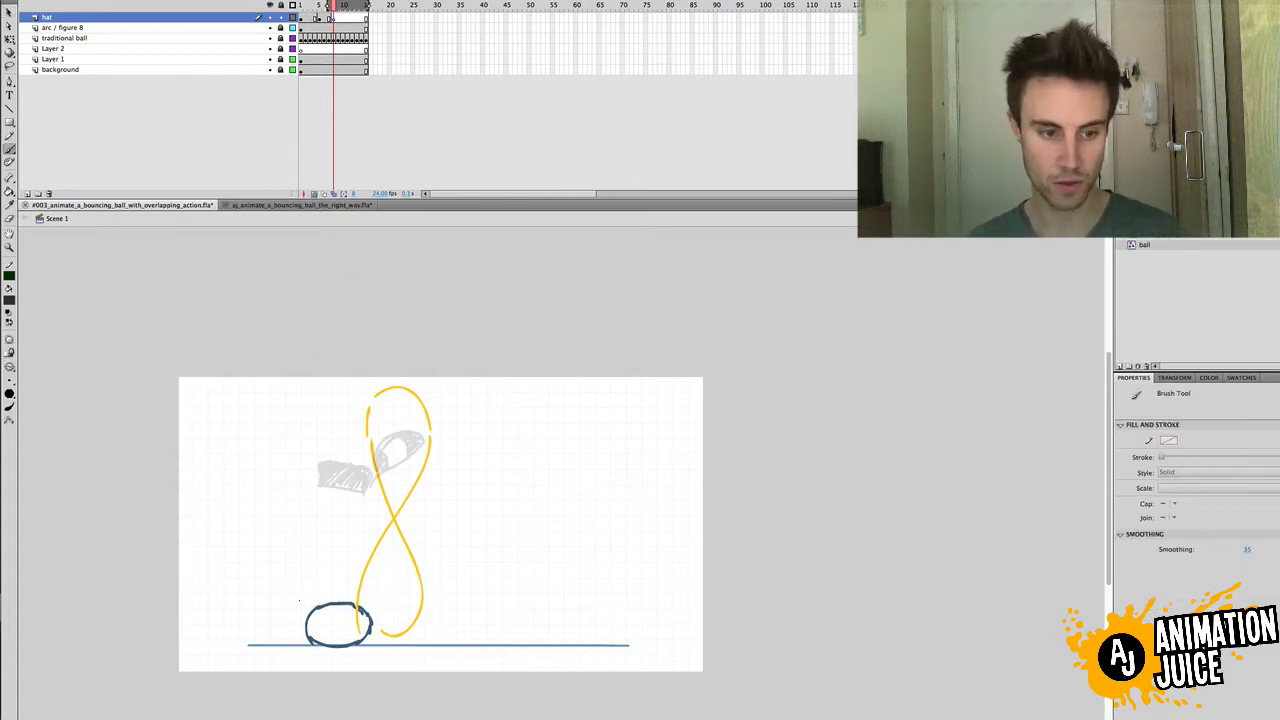
mouse_move(317, 601)
mouse_down()
mouse_move(335, 578)
mouse_move(363, 579)
mouse_move(317, 616)
mouse_move(309, 597)
mouse_move(371, 590)
mouse_move(367, 613)
mouse_move(366, 589)
mouse_move(316, 590)
mouse_move(360, 588)
mouse_move(371, 614)
mouse_move(309, 611)
mouse_move(363, 614)
mouse_up()
key(super+z)
key(super+z)
key(super+z)
key(super+z)
key(super+z)
key(super+z)
key(super+z)
Step: Squash the frame 8 cap outline with Free Transform to fit the ball and shade it with hatching
key(v)
click(341, 597)
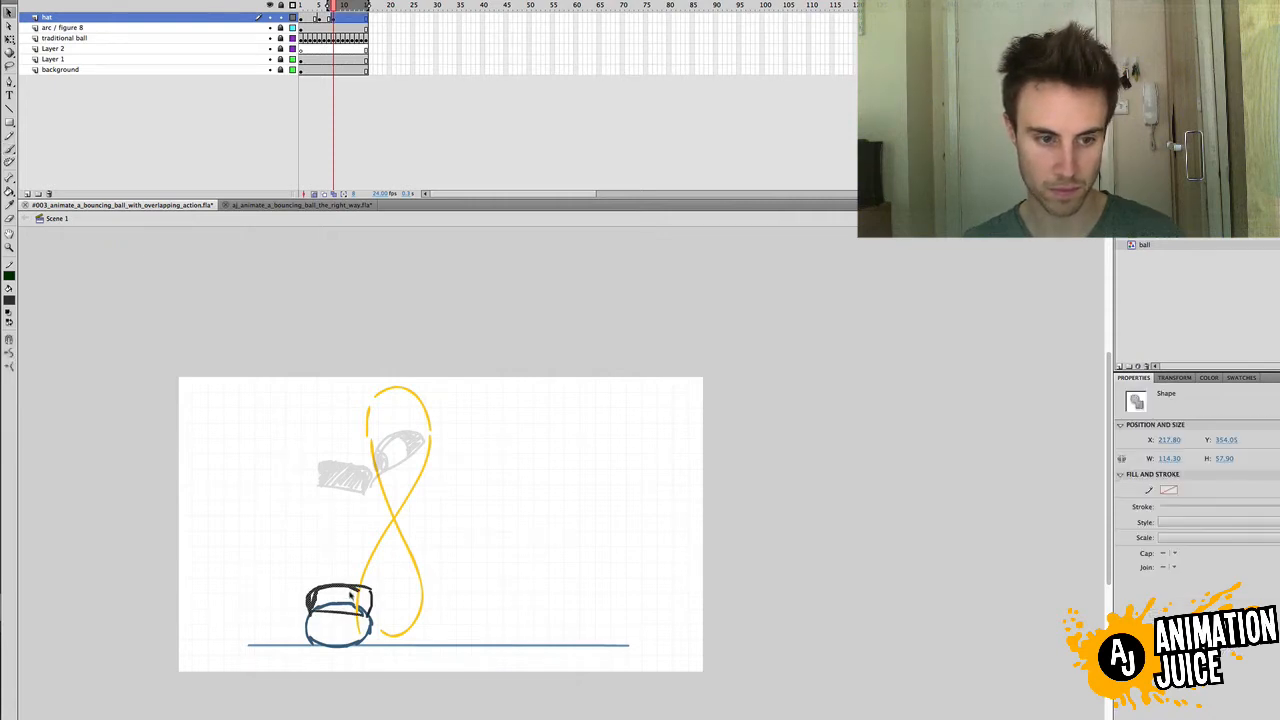
key(q)
mouse_move(340, 590)
mouse_down()
mouse_move(374, 603)
mouse_move(302, 606)
mouse_move(368, 612)
mouse_move(330, 612)
mouse_up()
key(b)
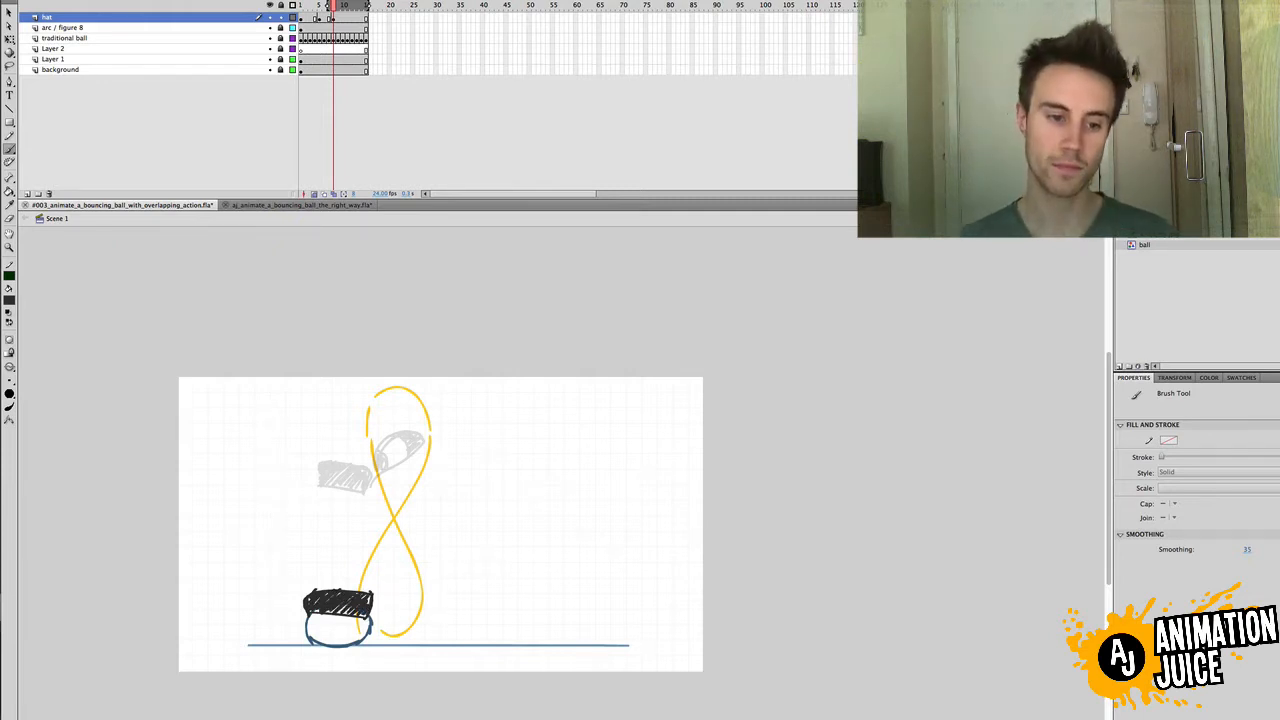
Step: Brush a brim bending upward from the cap to the figure-8 guide at frame 8, and shade its tip and base
mouse_move(377, 600)
mouse_down()
mouse_move(393, 550)
mouse_move(419, 579)
mouse_up()
key(super+z)
drag(397, 534, 403, 594)
key(super+z)
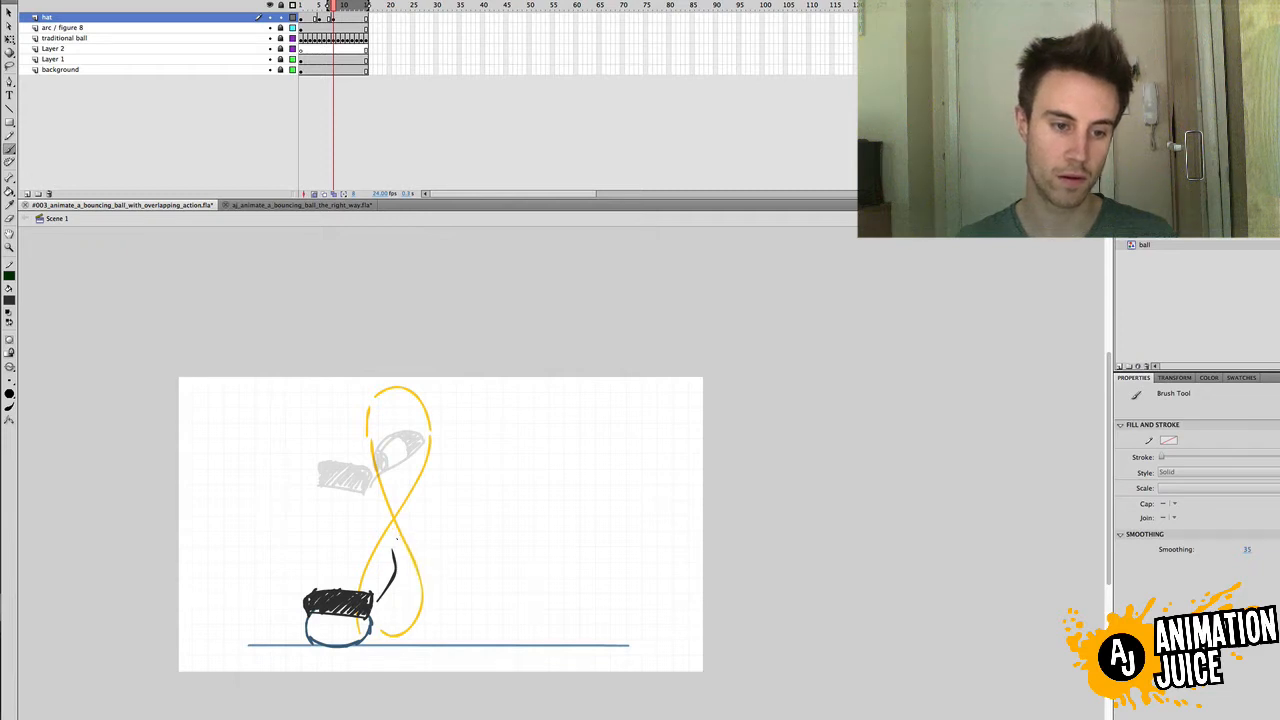
mouse_move(396, 537)
mouse_down()
mouse_move(413, 571)
mouse_move(409, 551)
mouse_move(390, 599)
mouse_move(376, 601)
mouse_move(406, 598)
mouse_up()
key(super+z)
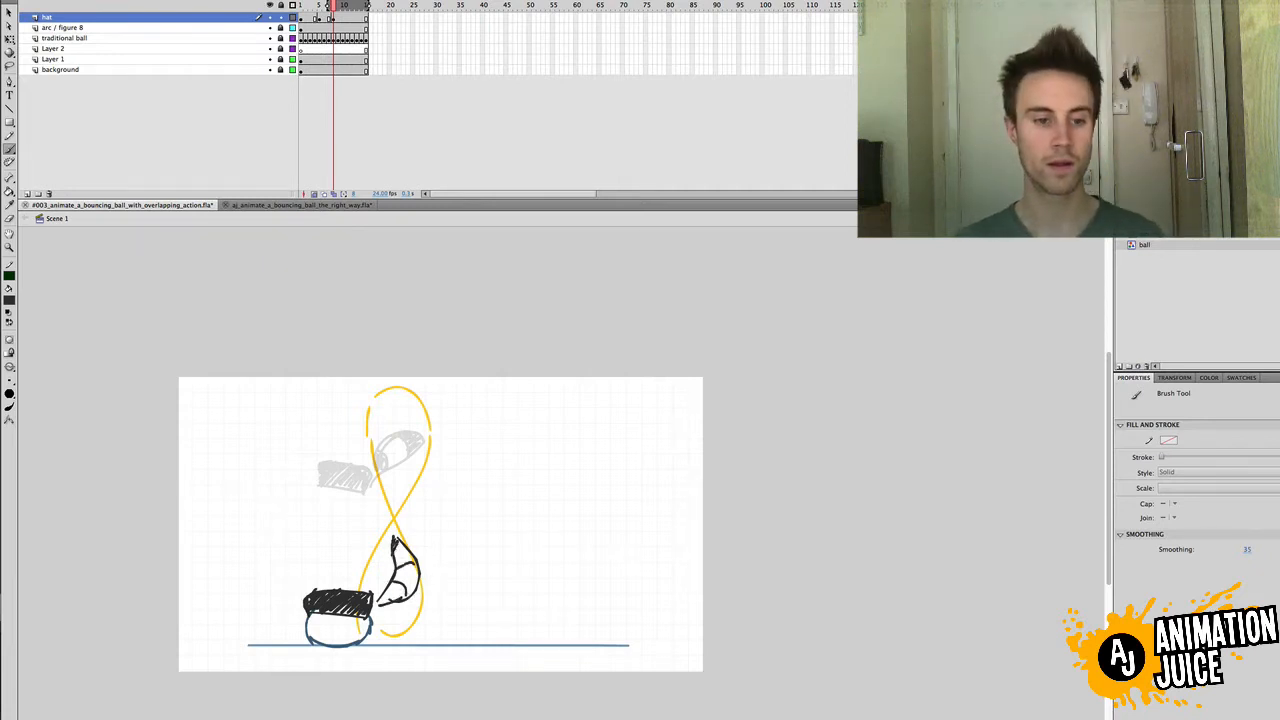
mouse_move(392, 546)
mouse_down()
mouse_move(406, 564)
mouse_move(384, 598)
mouse_move(394, 606)
mouse_up()
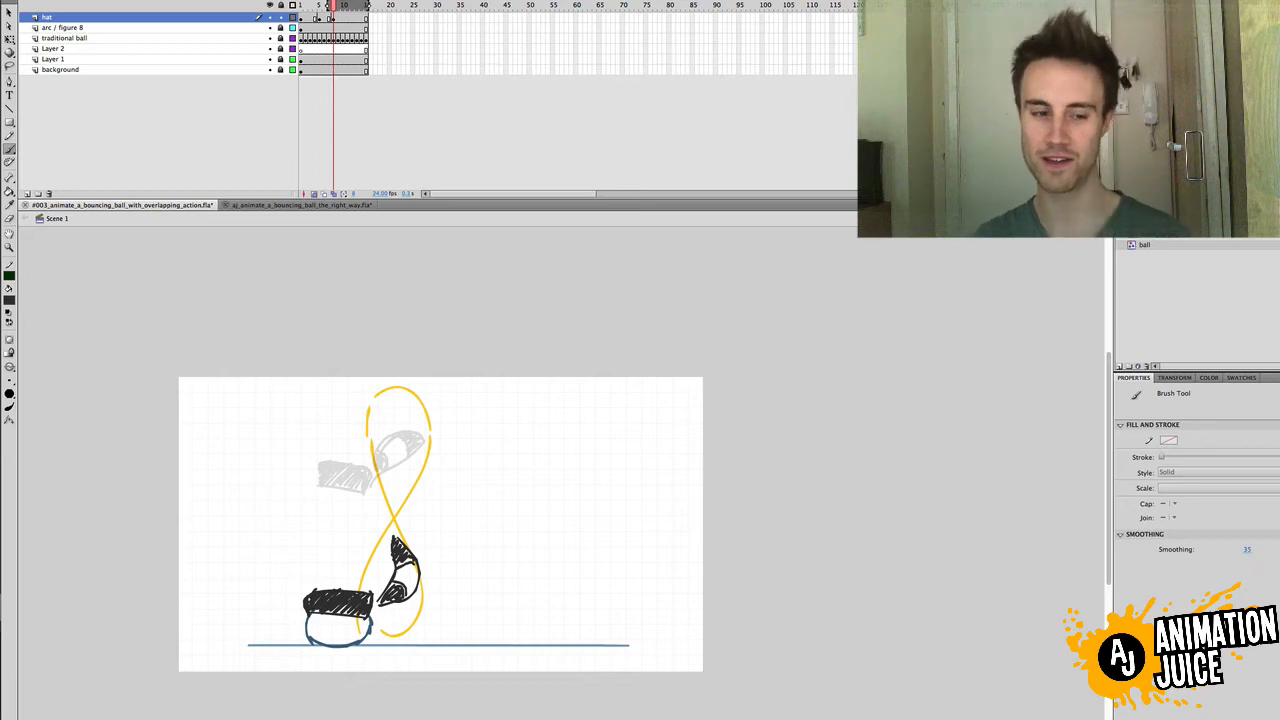
Step: Add a keyframe at frame 11 on the hat layer and clear the copied hat drawing
click(348, 18)
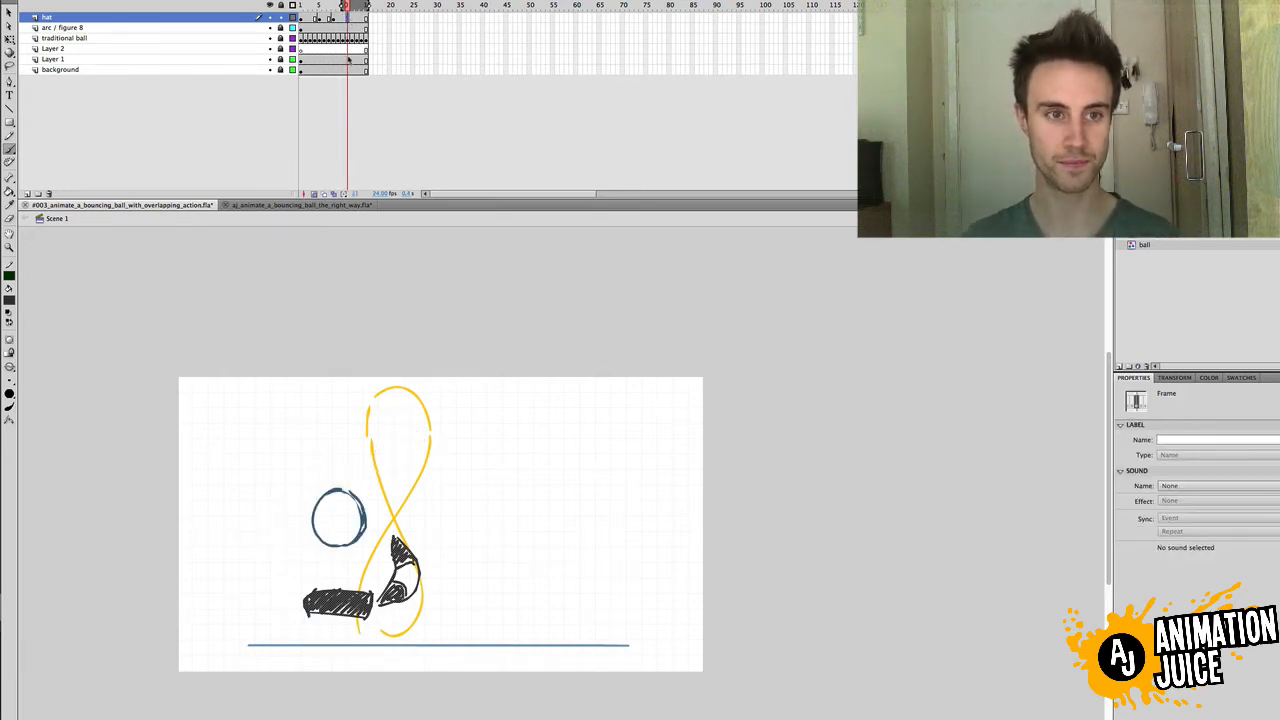
key(BackSpace)
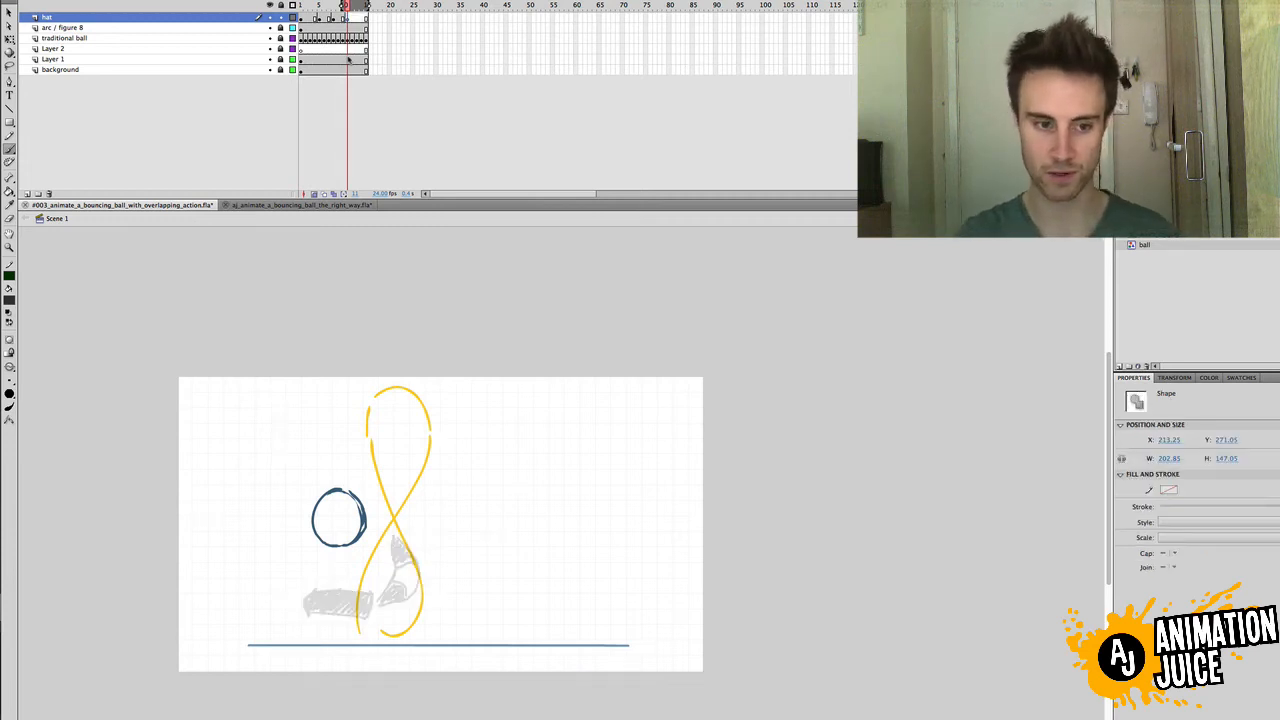
key(b)
key(b)
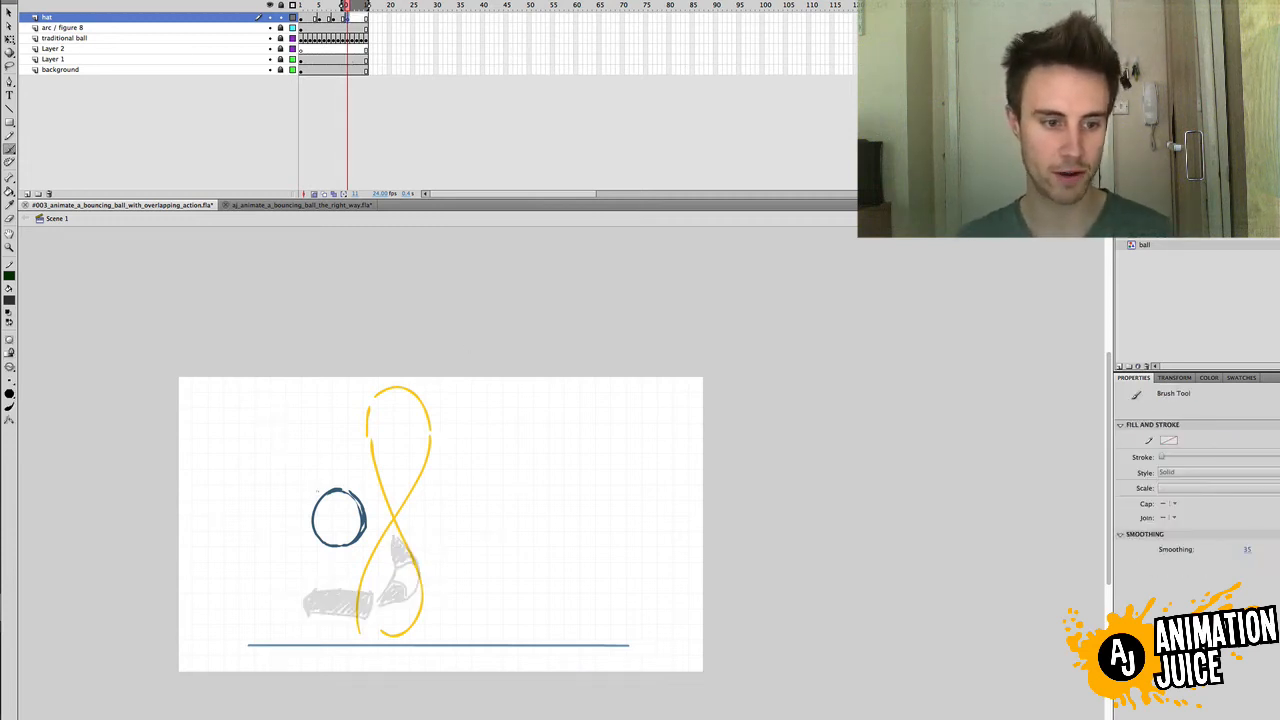
Step: Brush the hat's cap on top of the rising ball at frame 11 and shade it with hatching
mouse_move(315, 497)
mouse_down()
mouse_move(334, 468)
mouse_move(352, 470)
mouse_move(318, 474)
mouse_move(356, 472)
mouse_move(320, 475)
mouse_move(361, 476)
mouse_move(362, 509)
mouse_up()
key(super+z)
key(super+z)
key(super+z)
key(super+z)
mouse_move(318, 503)
mouse_down()
mouse_move(367, 509)
mouse_move(350, 490)
mouse_move(366, 506)
mouse_move(370, 486)
mouse_move(342, 467)
mouse_move(365, 490)
mouse_up()
key(super+z)
key(v)
click(361, 477)
key(q)
key(super+z)
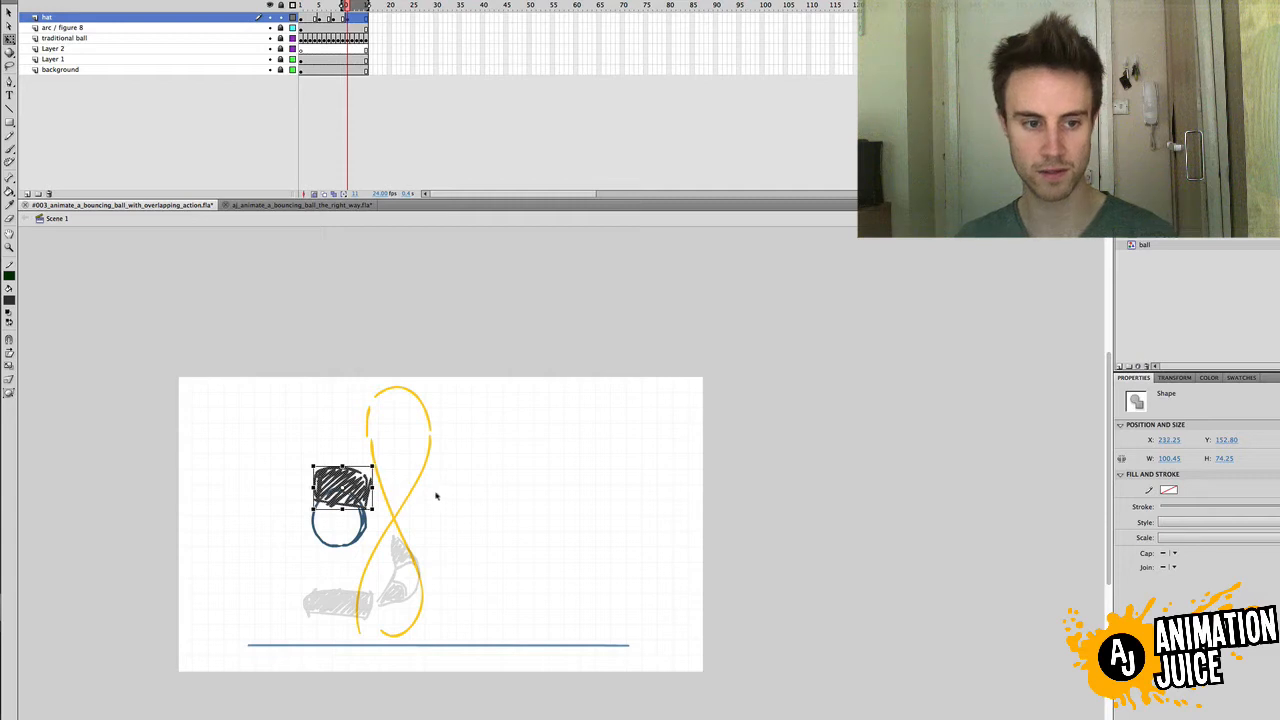
click(457, 490)
Step: Brush a brim curling down from the cap to the figure-8 guide at frame 11, and shade its tip and base
key(b)
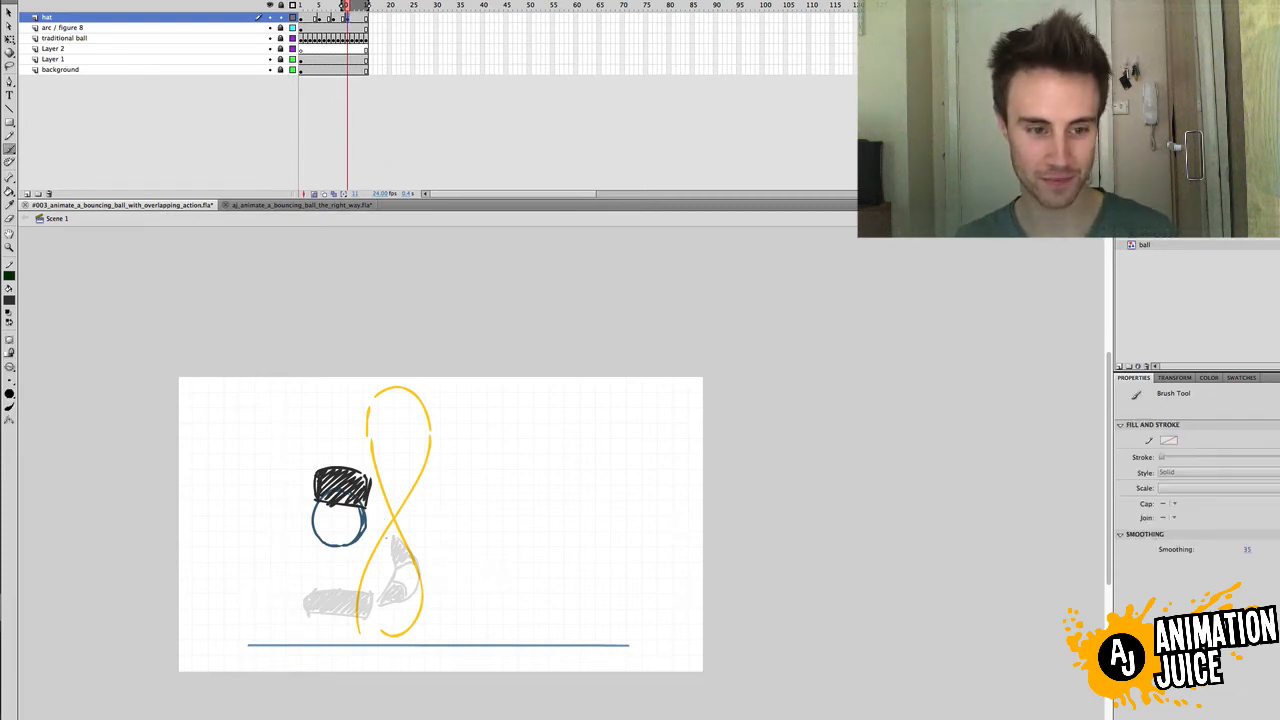
drag(385, 515, 368, 579)
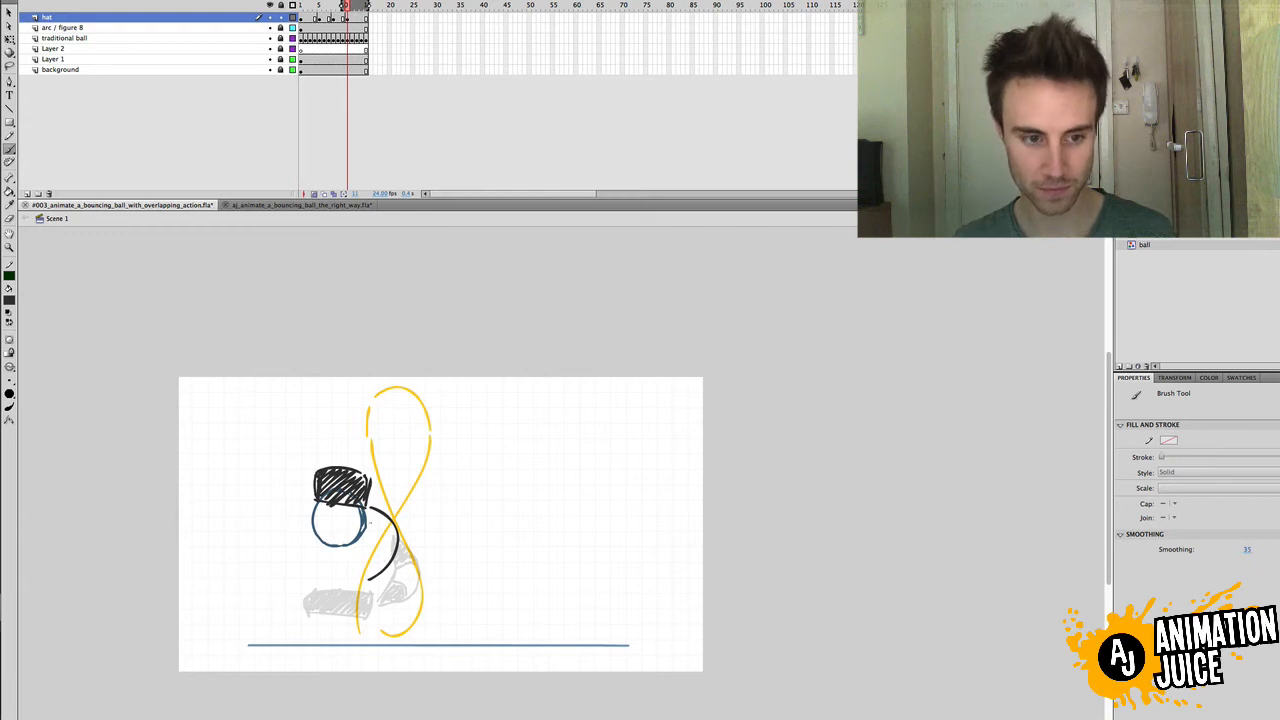
drag(367, 514, 369, 580)
key(super+z)
drag(366, 515, 367, 579)
key(super+z)
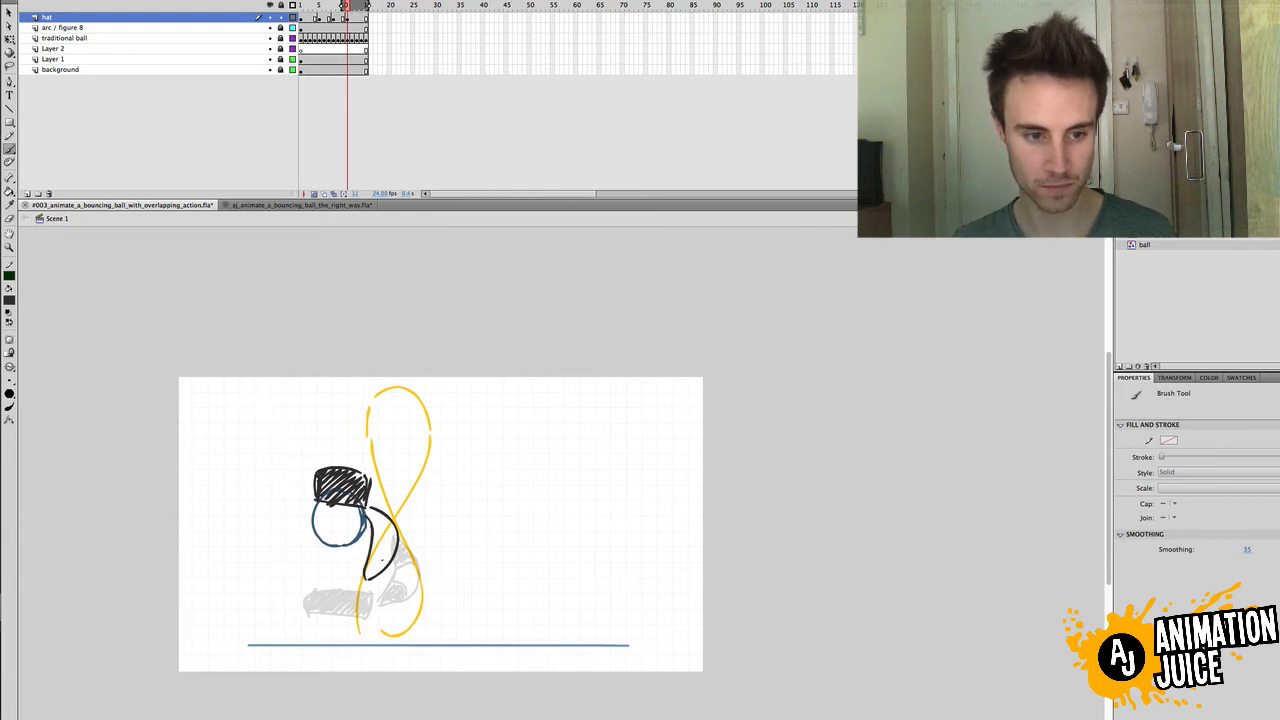
key(super+z)
mouse_move(373, 513)
mouse_down()
mouse_move(367, 578)
mouse_move(388, 557)
mouse_move(390, 574)
mouse_up()
key(super+z)
key(super+z)
key(super+z)
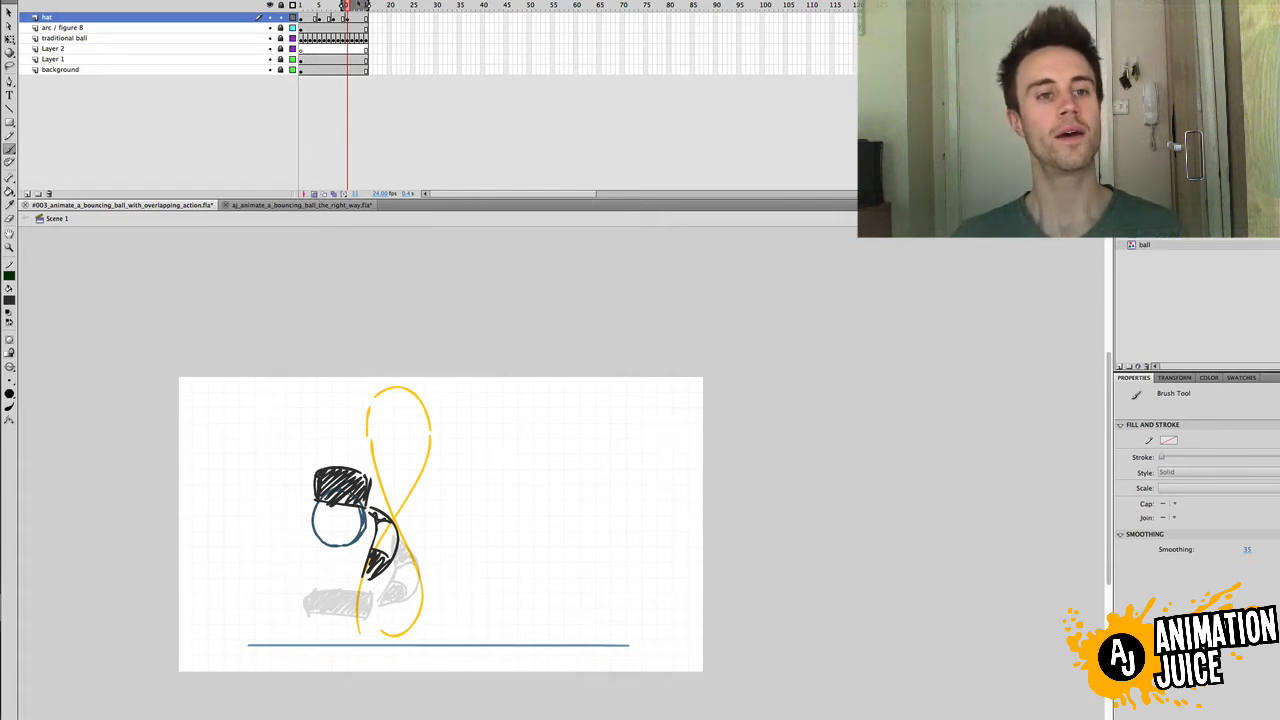
Step: Insert a blank keyframe at frame 14 on the hat layer and brush a shaded cap on top of the ball
click(362, 18)
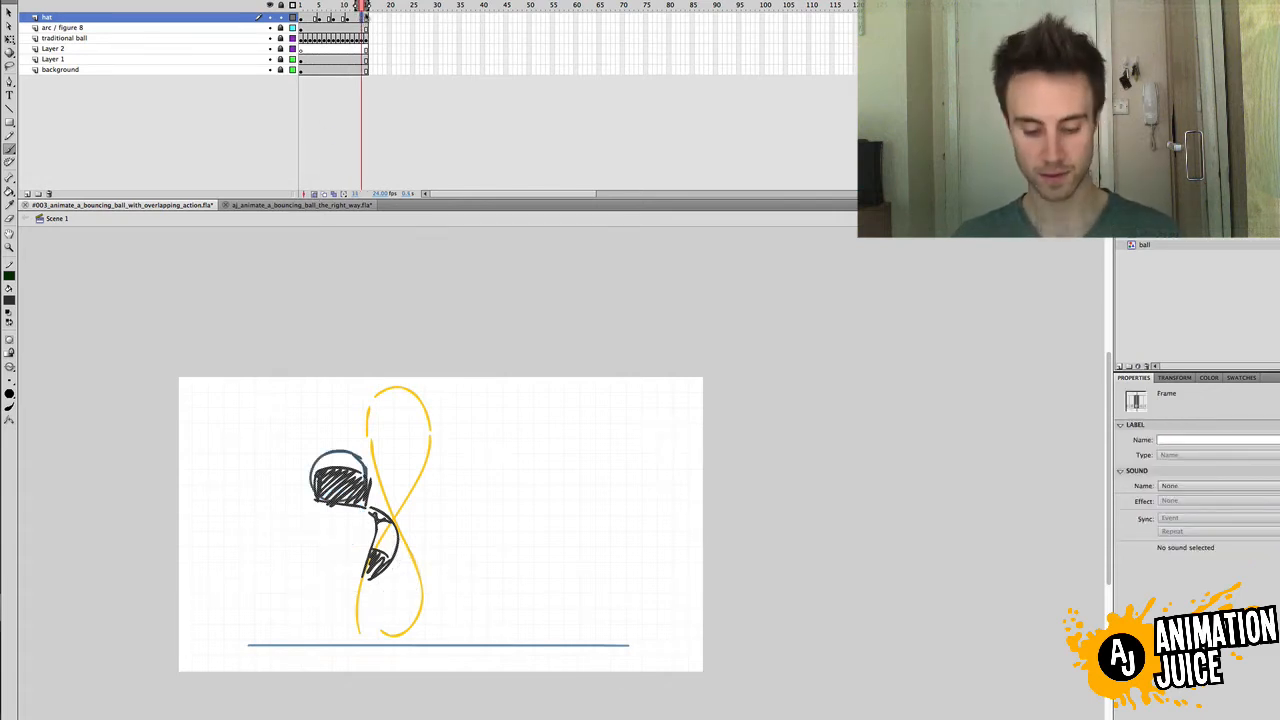
key(F7)
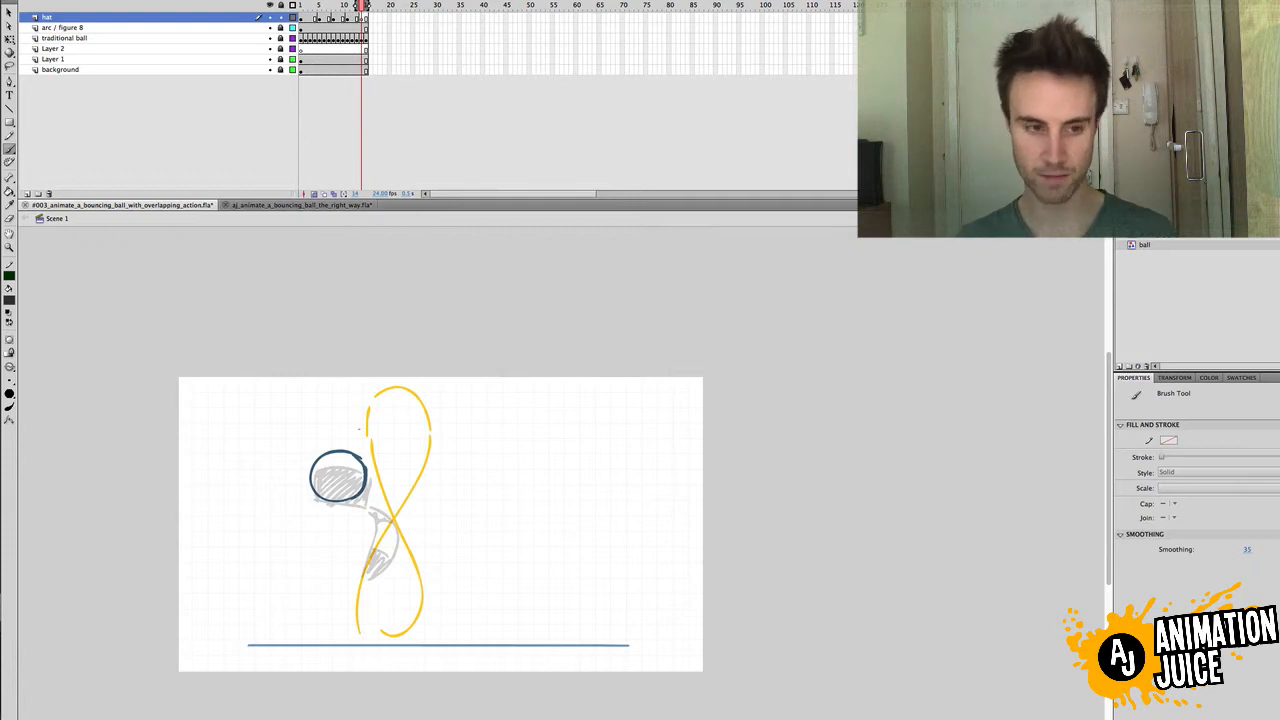
key(b)
key(b)
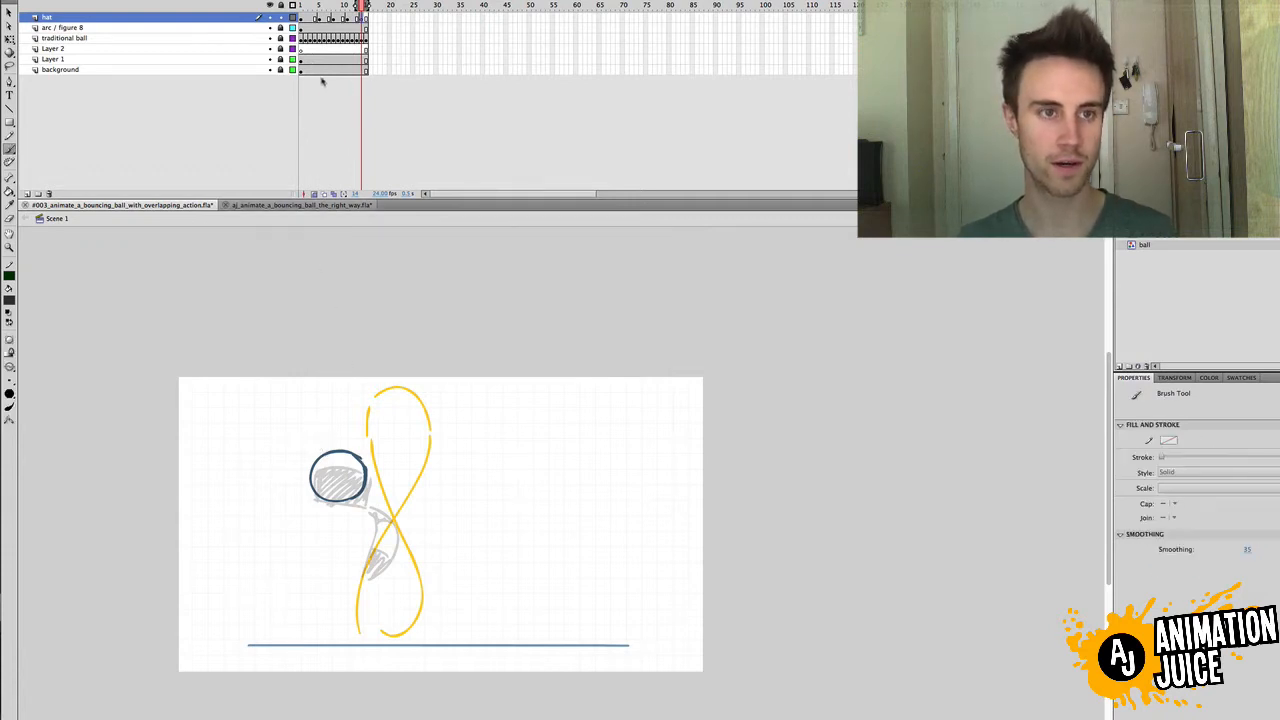
mouse_move(316, 448)
mouse_down()
mouse_move(372, 445)
mouse_move(356, 470)
mouse_move(372, 462)
mouse_up()
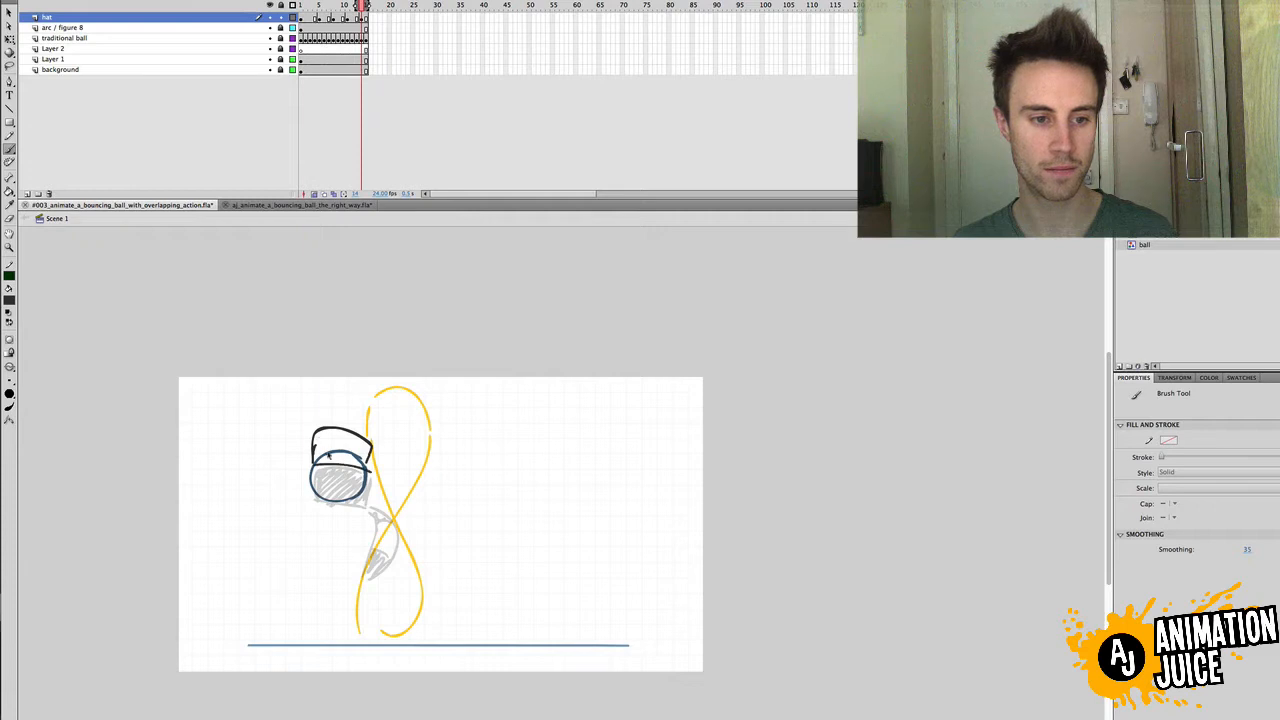
key(super+z)
mouse_move(316, 432)
mouse_down()
mouse_move(368, 466)
mouse_move(344, 436)
mouse_up()
Step: Adjust the frame 14 cap with Free Transform and nudge it right to X 228.90 so it sits over the ball
key(v)
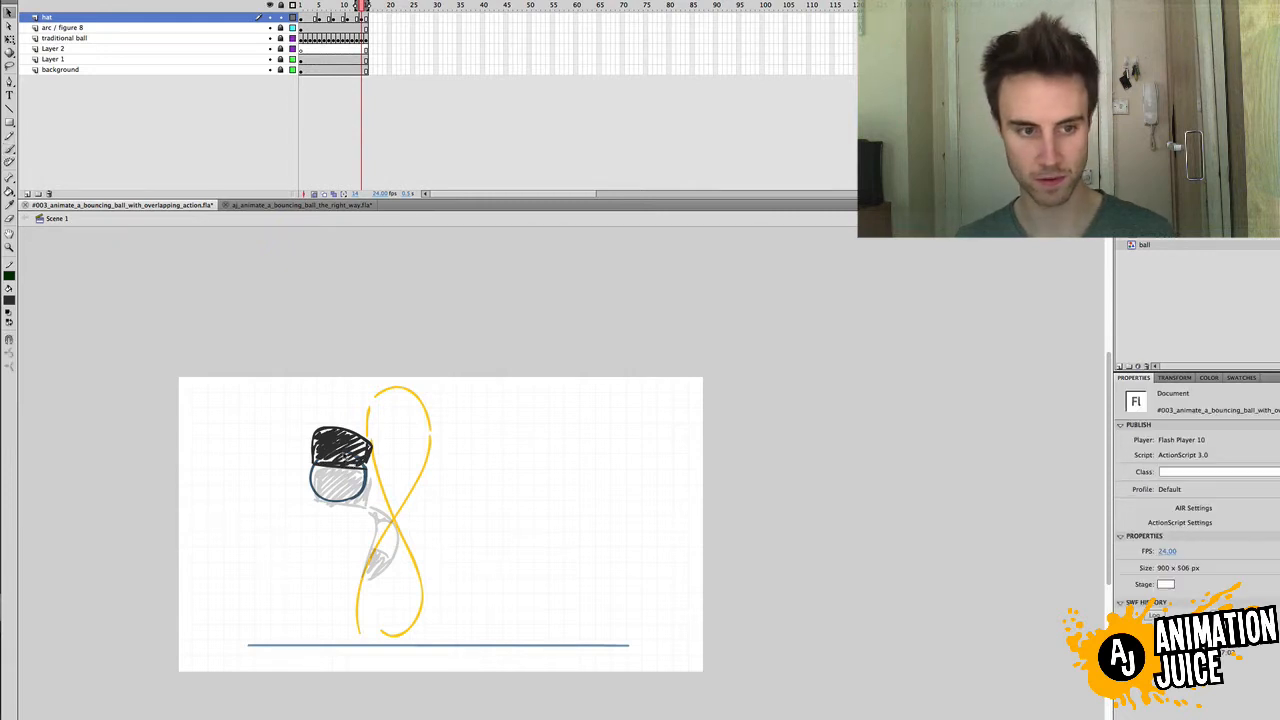
click(342, 447)
key(q)
drag(342, 426, 354, 442)
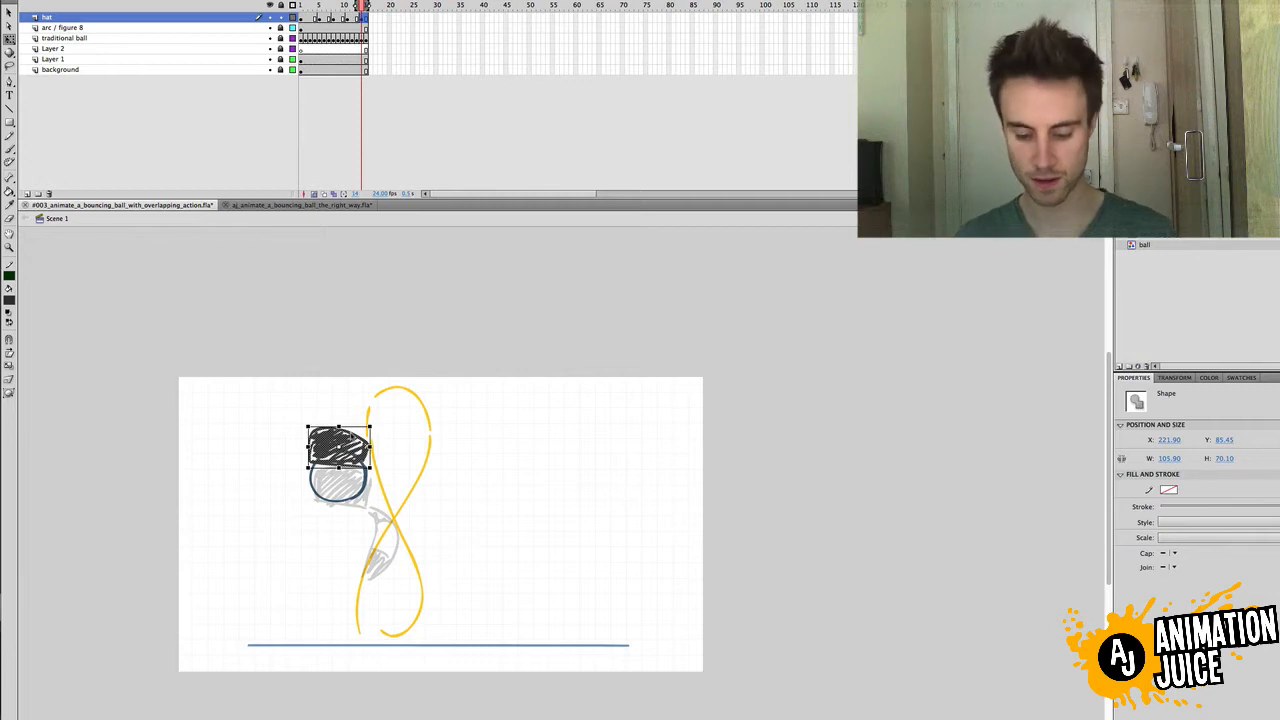
key(v)
key(Right)
key(Right)
key(Right)
key(Right)
key(Right)
key(Right)
key(Right)
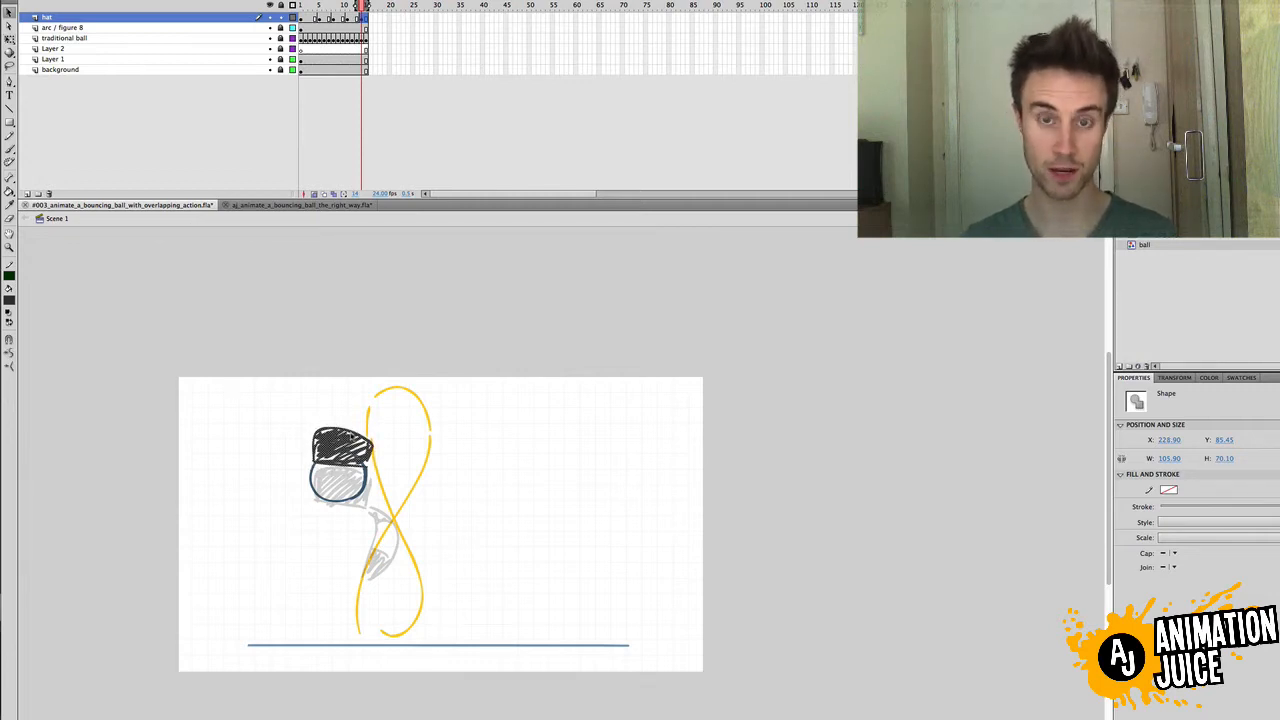
Step: Brush a brim curling down from the frame 14 cap to the figure-8 guide's crossing, with a shaded tip
key(b)
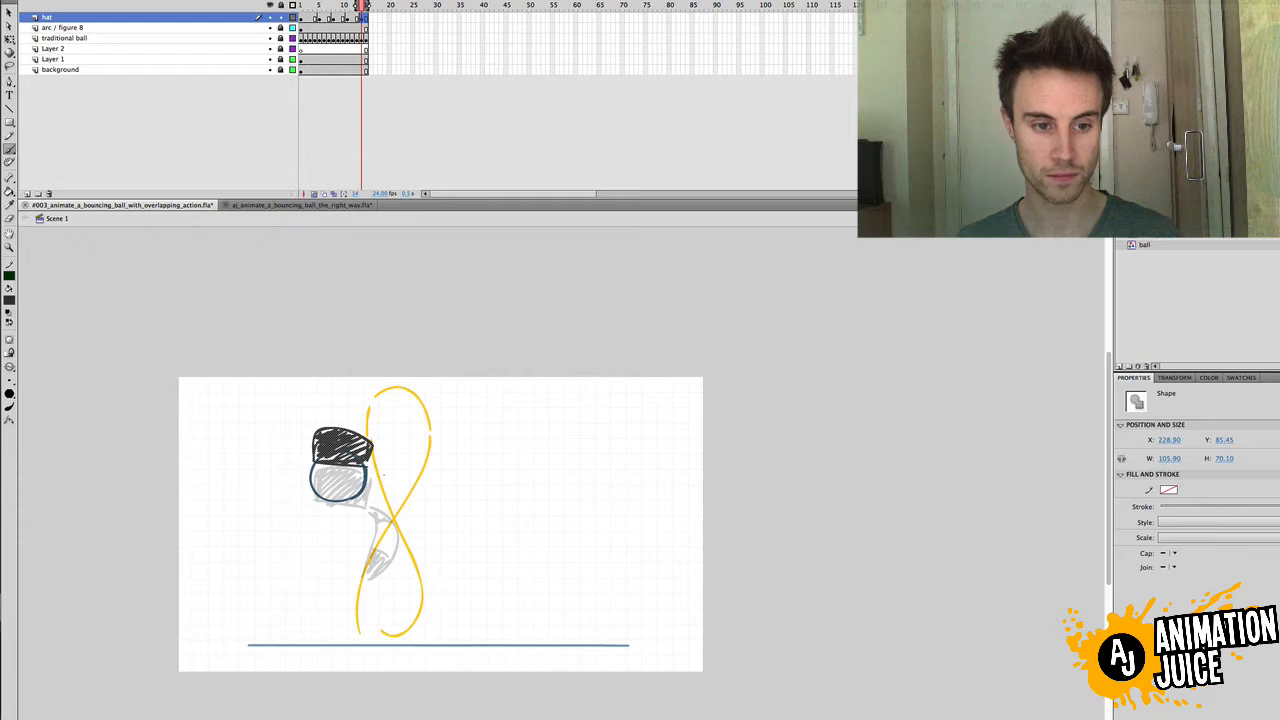
mouse_move(374, 463)
mouse_down()
mouse_move(409, 486)
mouse_move(412, 465)
mouse_move(394, 514)
mouse_up()
key(super+z)
key(super+z)
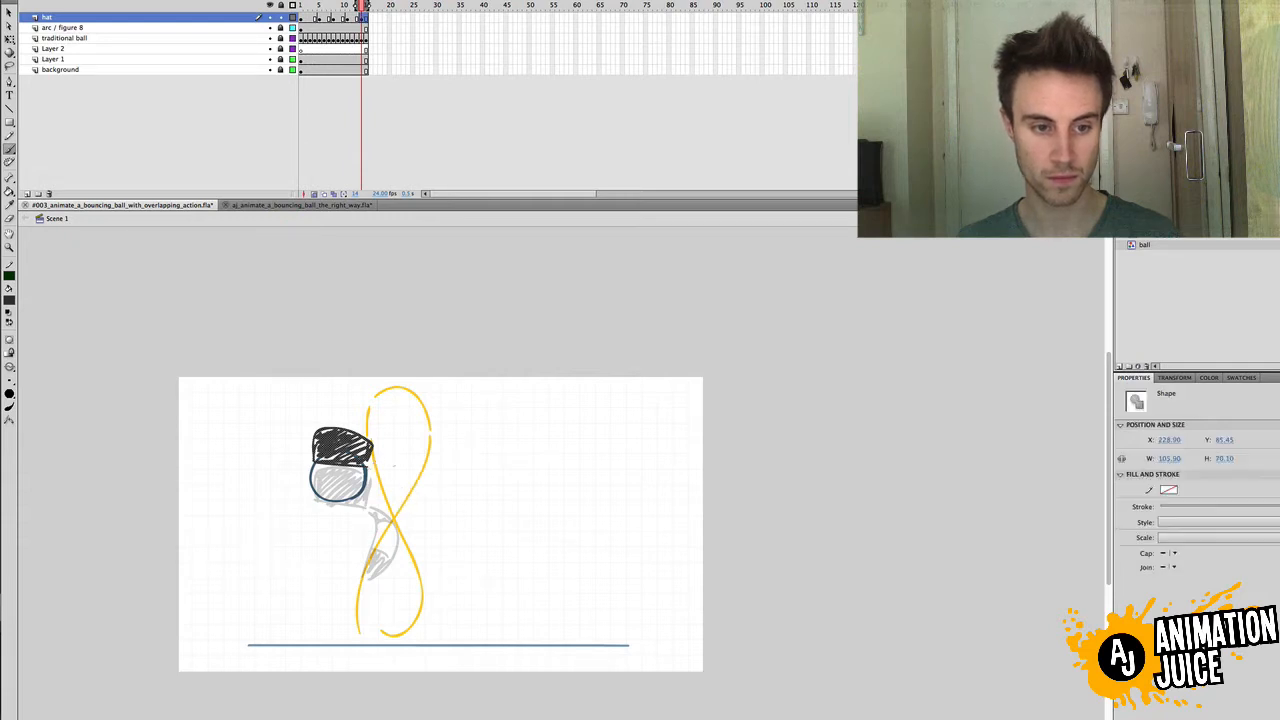
drag(374, 463, 394, 514)
key(super+z)
mouse_move(373, 468)
mouse_down()
mouse_move(399, 511)
mouse_move(381, 536)
mouse_move(383, 516)
mouse_move(406, 506)
mouse_move(391, 498)
mouse_move(384, 544)
mouse_up()
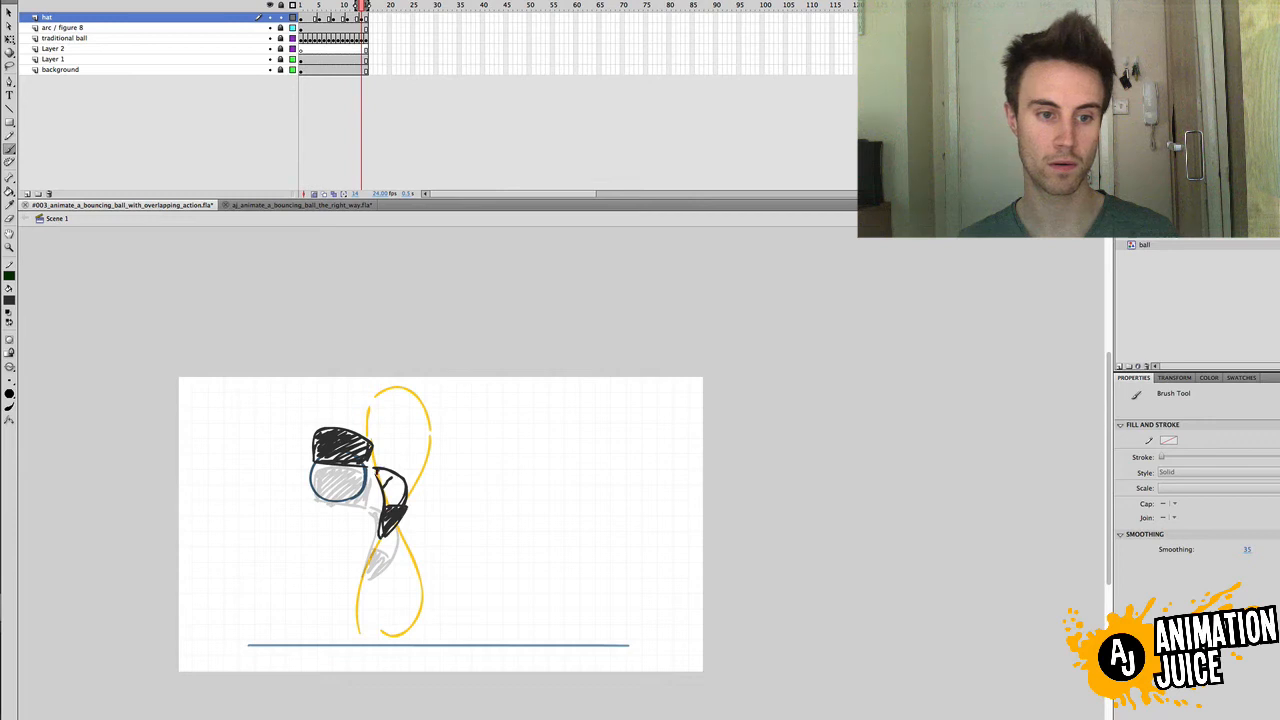
Step: Trim the frame 14 brim's outer edge with the Eraser and brush its lower tip back into shape
key(v)
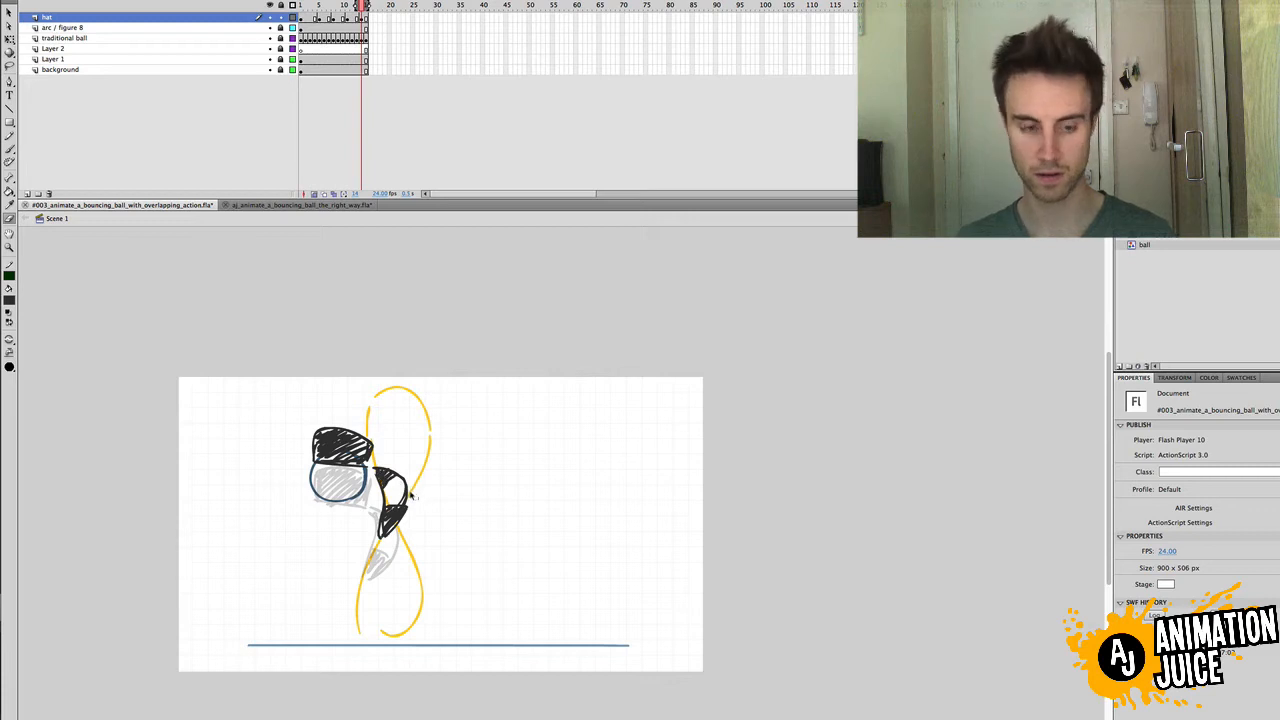
key(b)
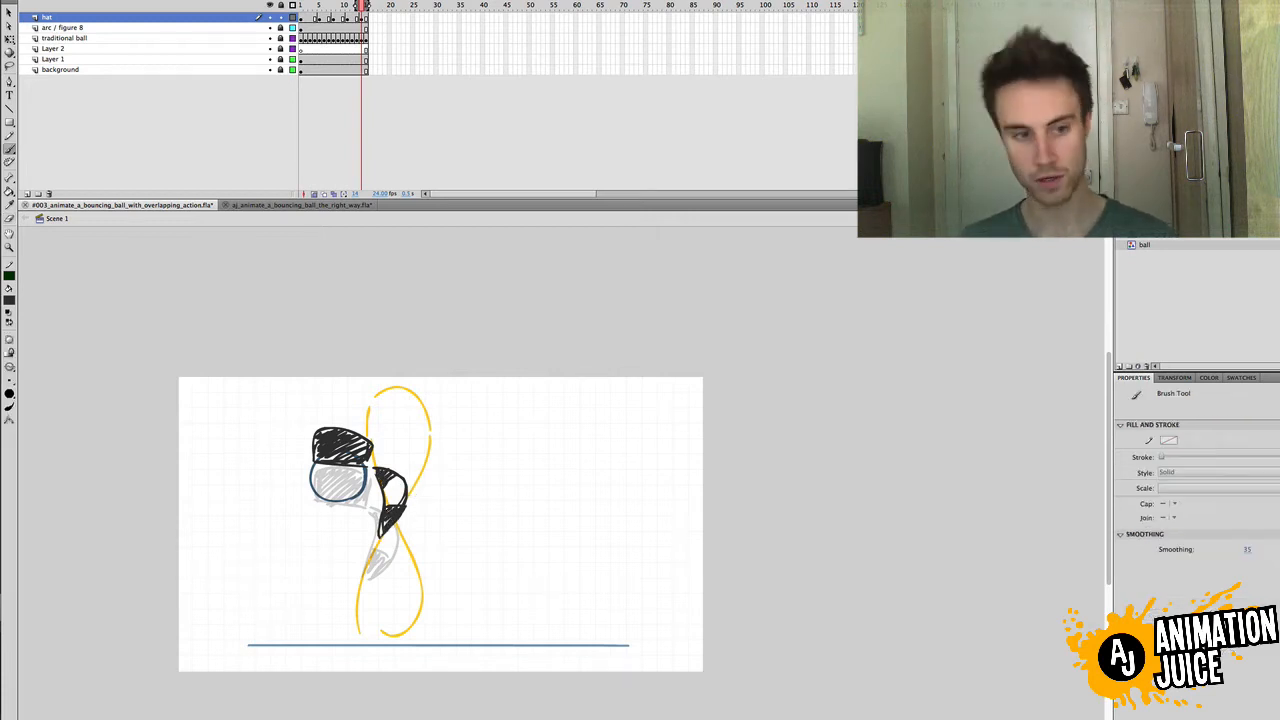
drag(382, 502, 376, 533)
key(v)
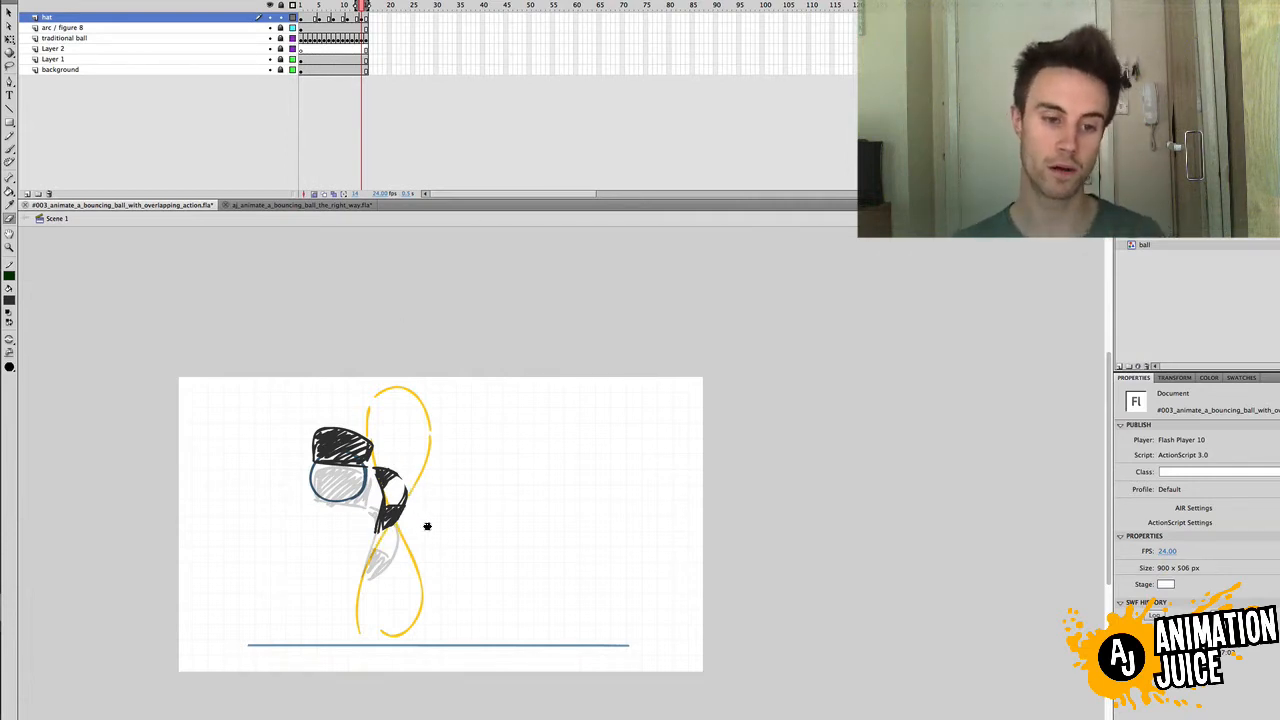
key(b)
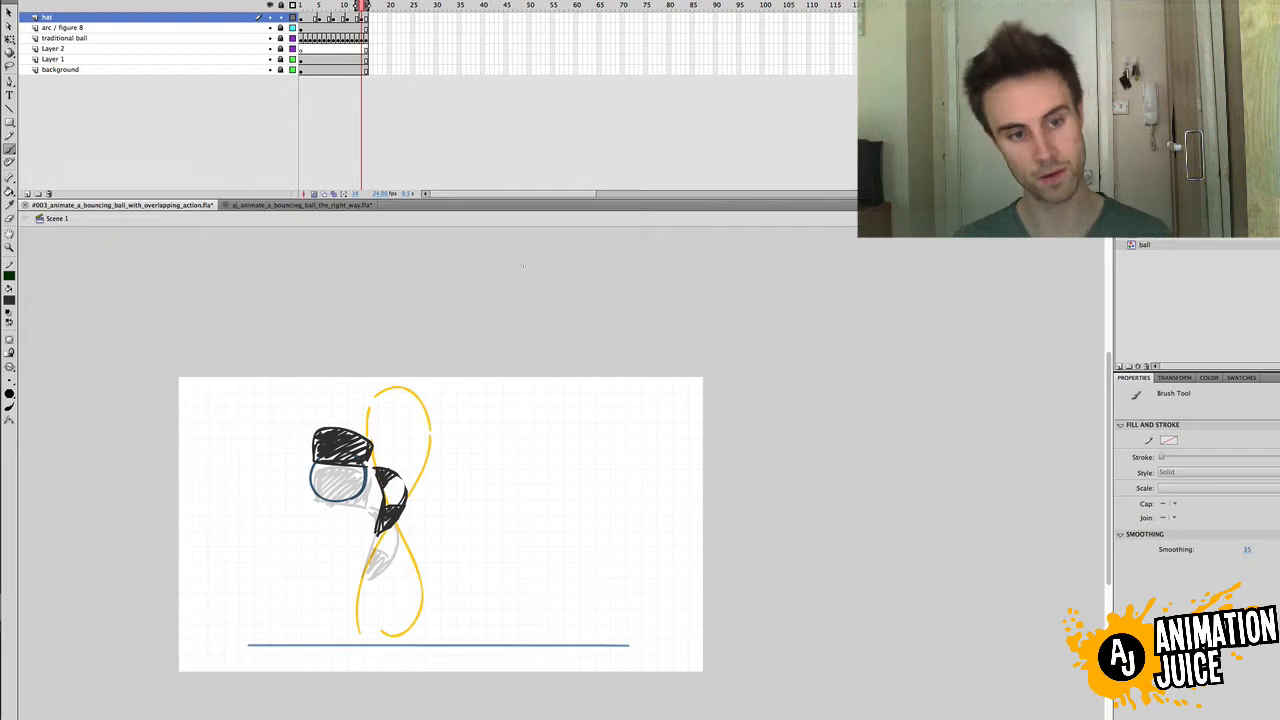
Step: Turn off onion skinning and play the hat animation from frame 1
key(v)
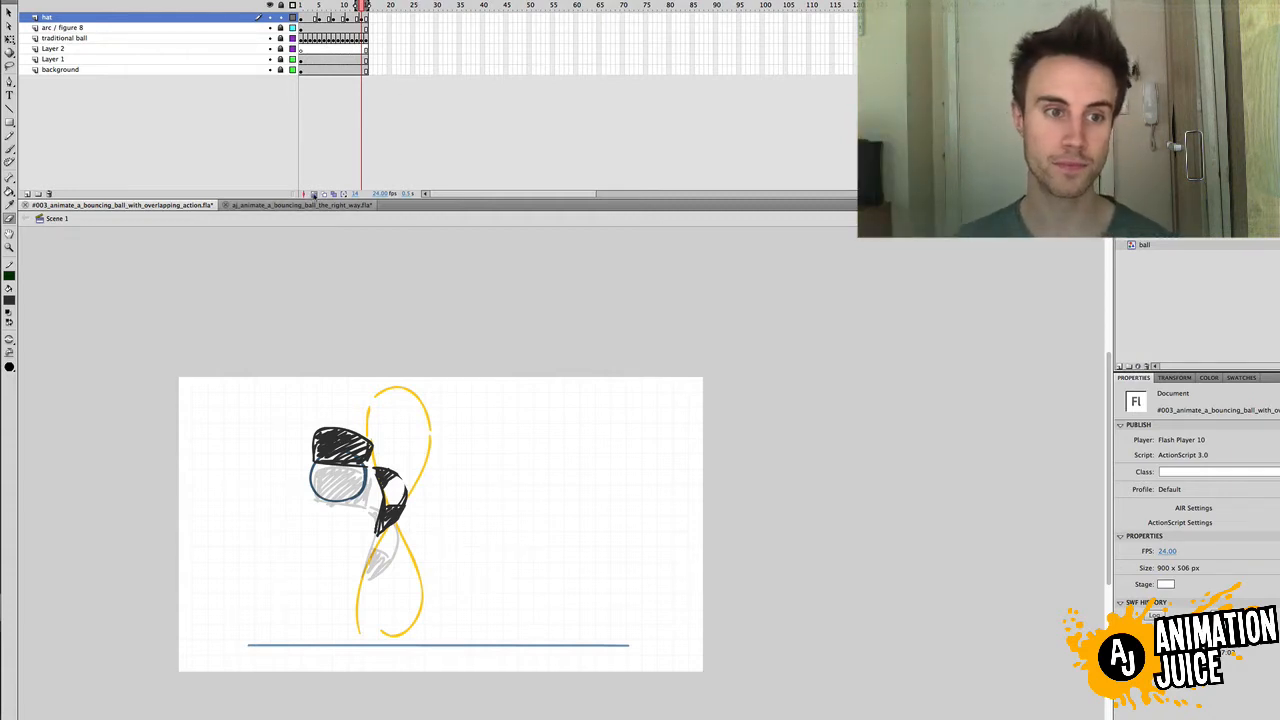
click(314, 194)
drag(360, 8, 365, 9)
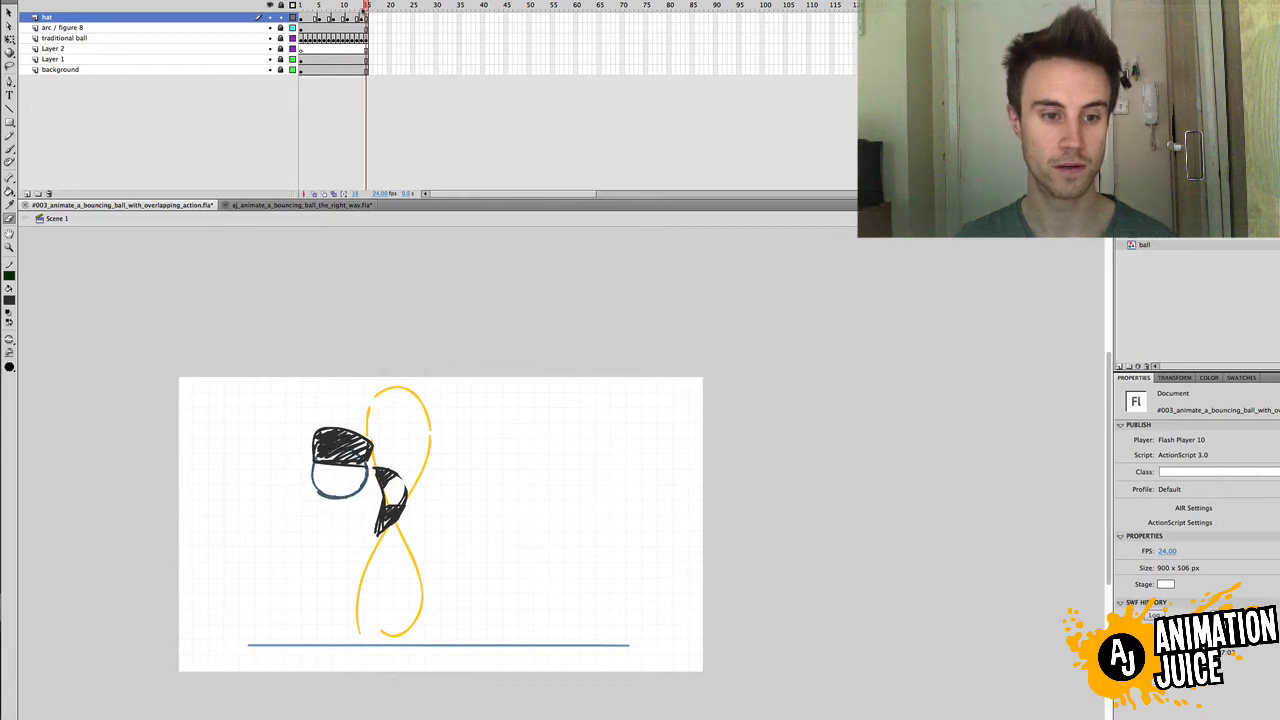
click(300, 8)
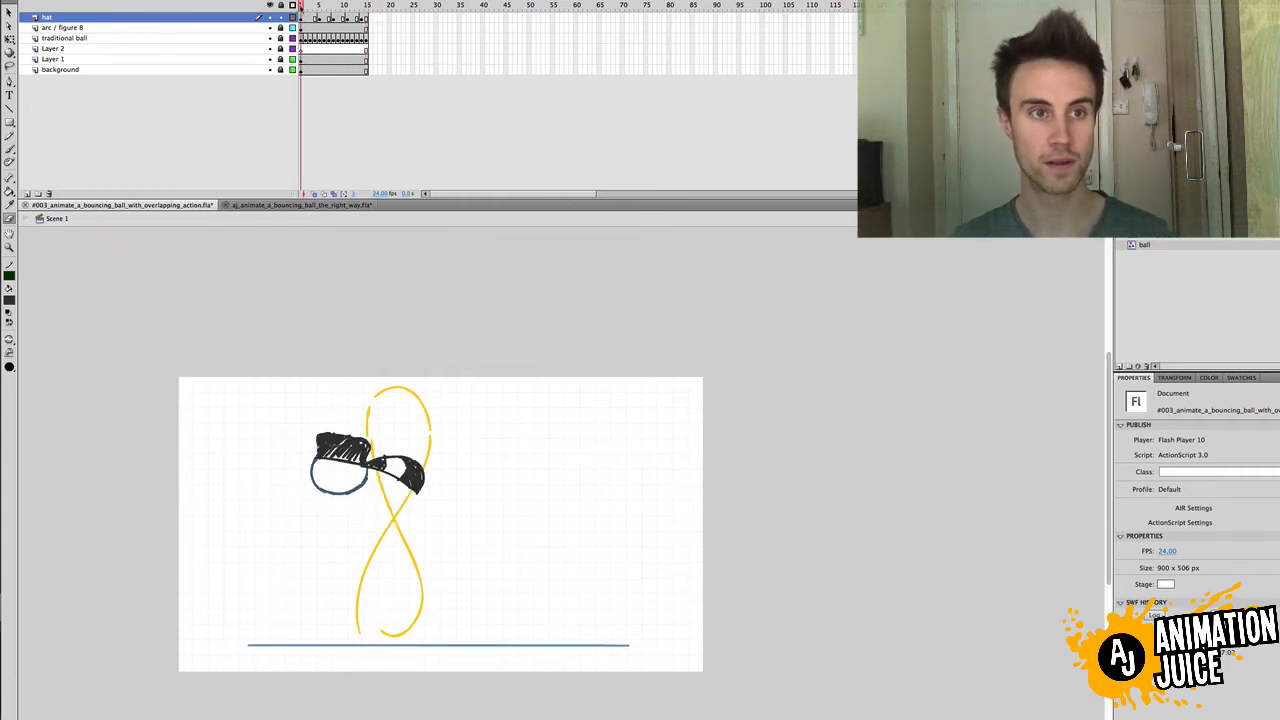
key(Return)
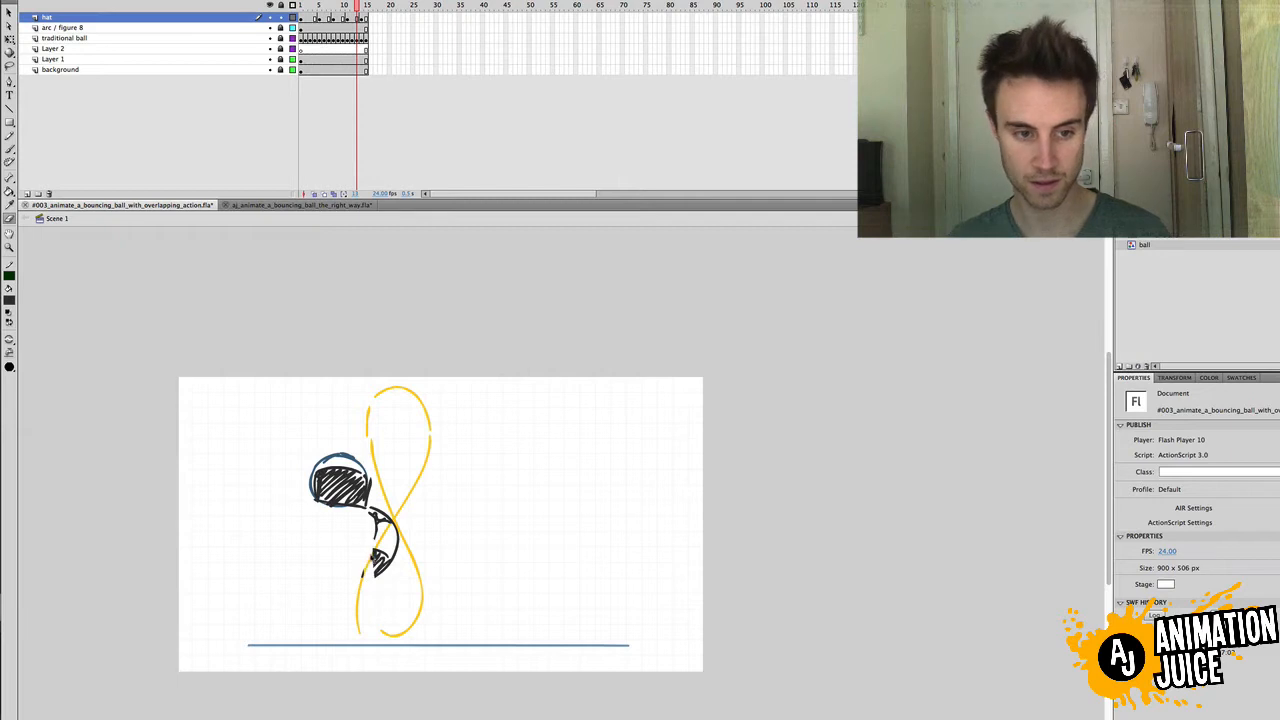
Step: Delete the brim from the frame 14 hat drawing, keeping the cap
key(v)
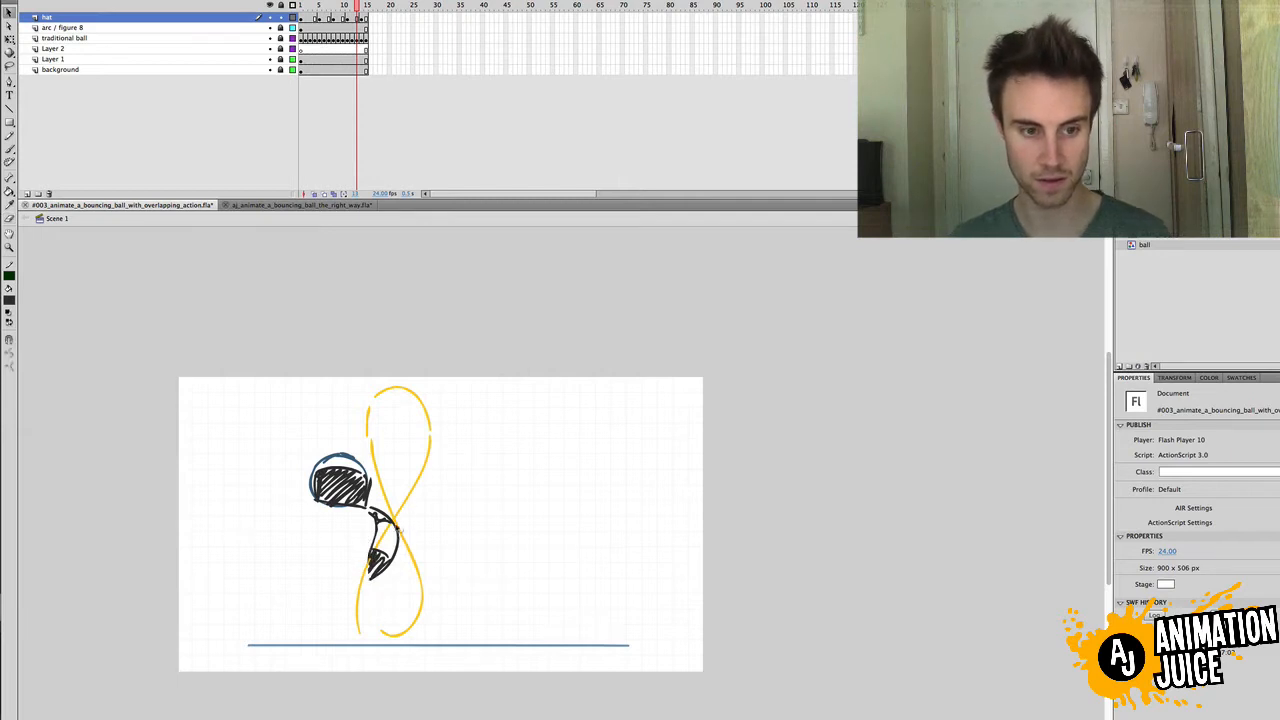
click(398, 530)
click(366, 6)
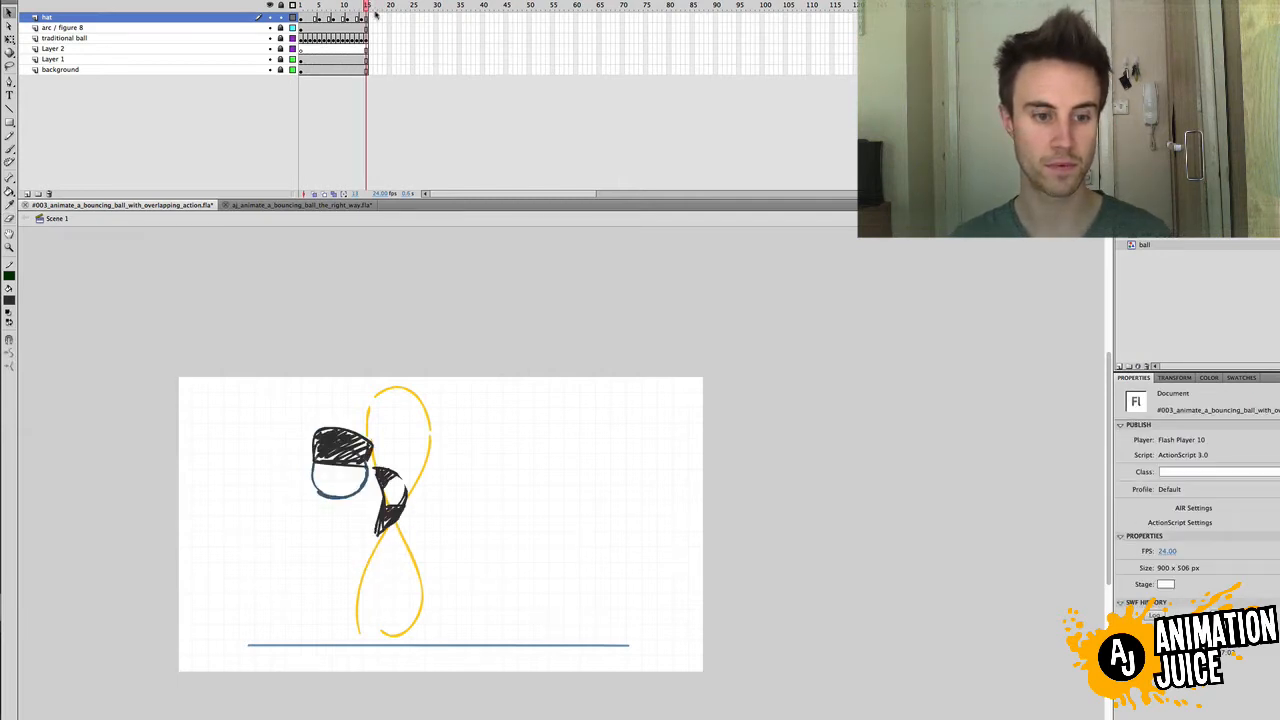
click(402, 508)
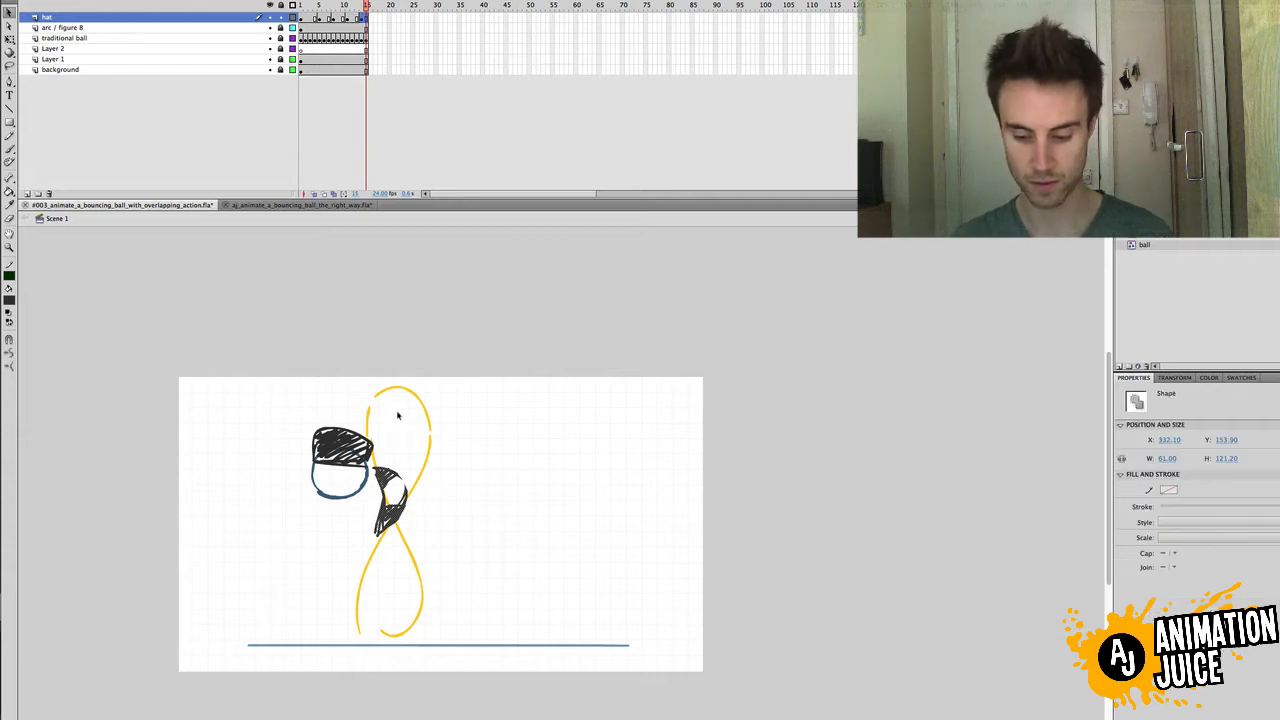
key(Delete)
Step: Brush a new frame 14 brim that arches out from the cap and bends down to the figure-8 crossing, with shaded tip and base
key(b)
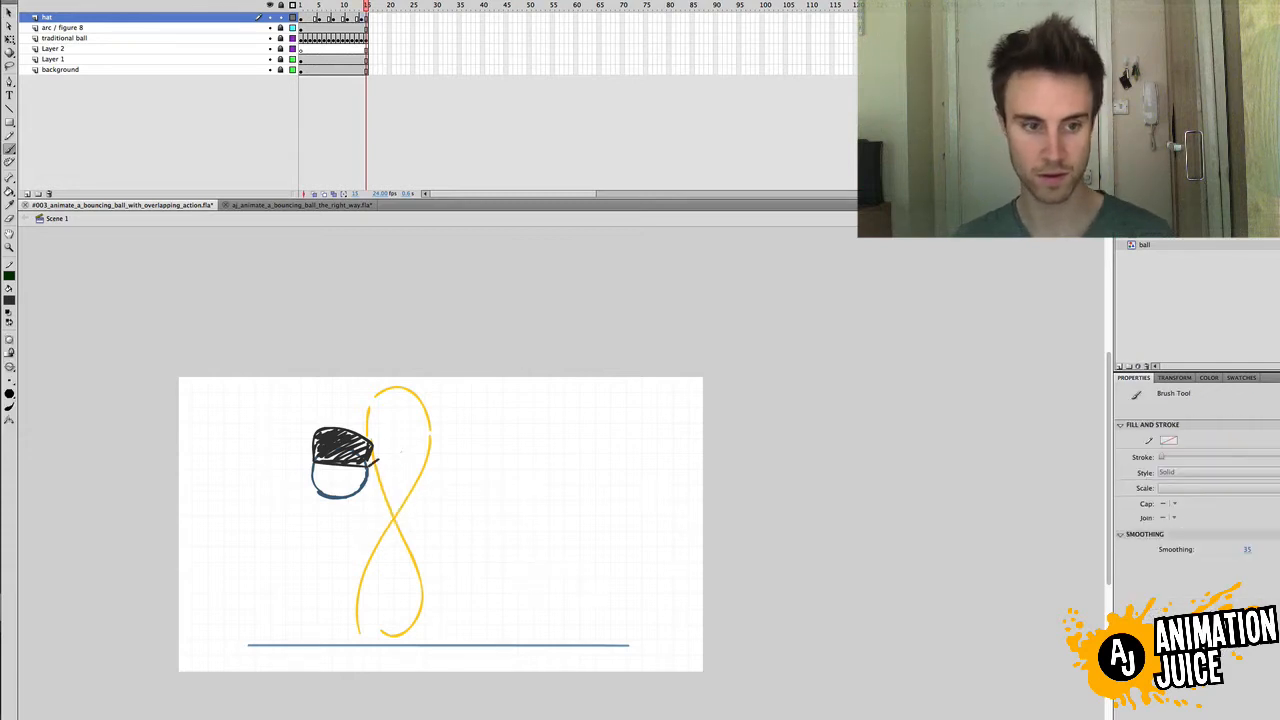
mouse_move(370, 462)
mouse_down()
mouse_move(421, 485)
mouse_move(394, 509)
mouse_up()
key(super+z)
mouse_move(419, 467)
mouse_down()
mouse_move(405, 494)
mouse_move(402, 470)
mouse_move(388, 505)
mouse_move(419, 470)
mouse_move(390, 506)
mouse_up()
key(super+z)
drag(384, 467, 395, 458)
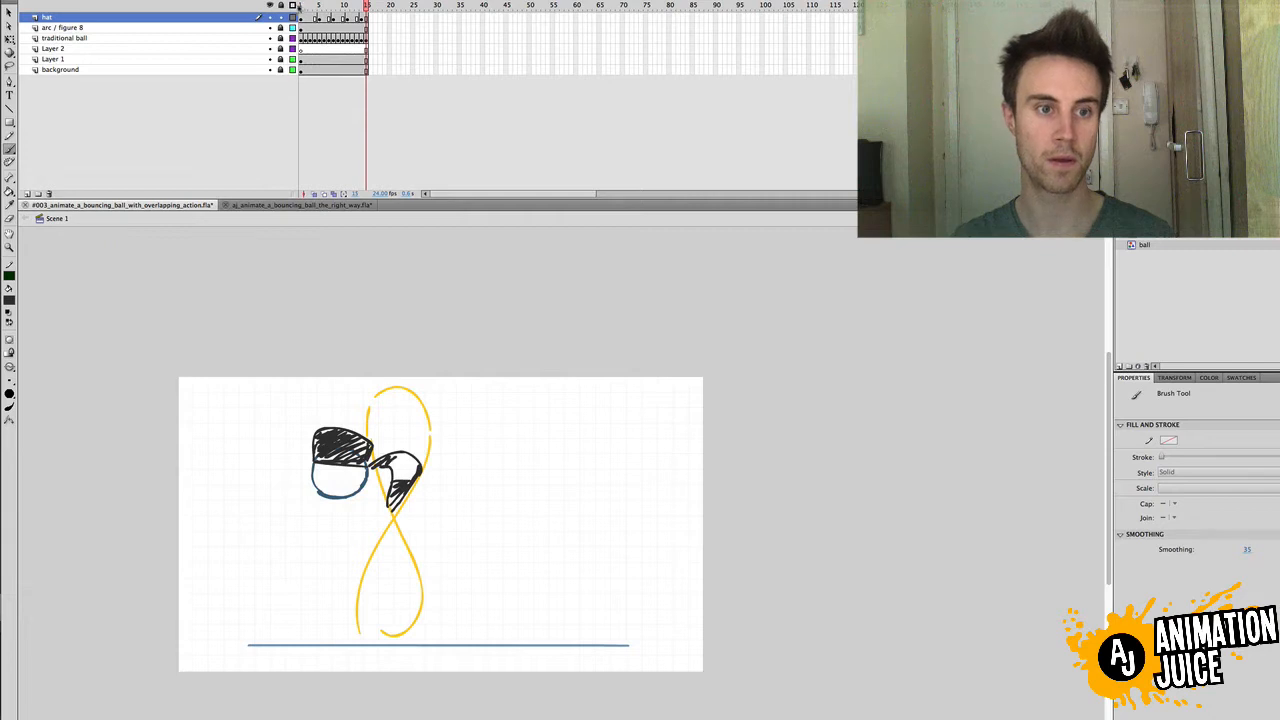
Step: Lasso the brim of the frame 1 hat and delete it, keeping the cap
click(299, 5)
key(v)
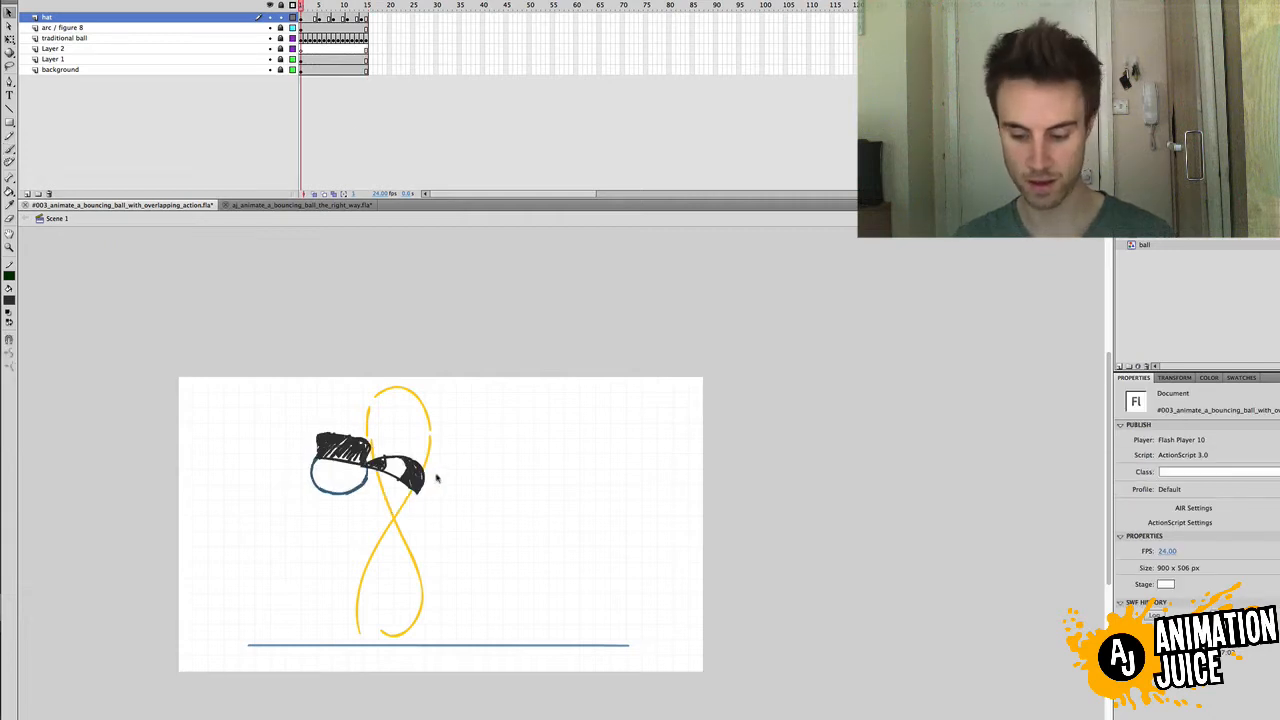
key(l)
mouse_move(437, 443)
mouse_down()
mouse_move(412, 510)
mouse_move(372, 470)
mouse_move(476, 449)
mouse_up()
key(Delete)
Step: Brush an S-shaped brim at frame 1 rising from the cap to the top of the figure-8 guide, and shade its tip and base
key(b)
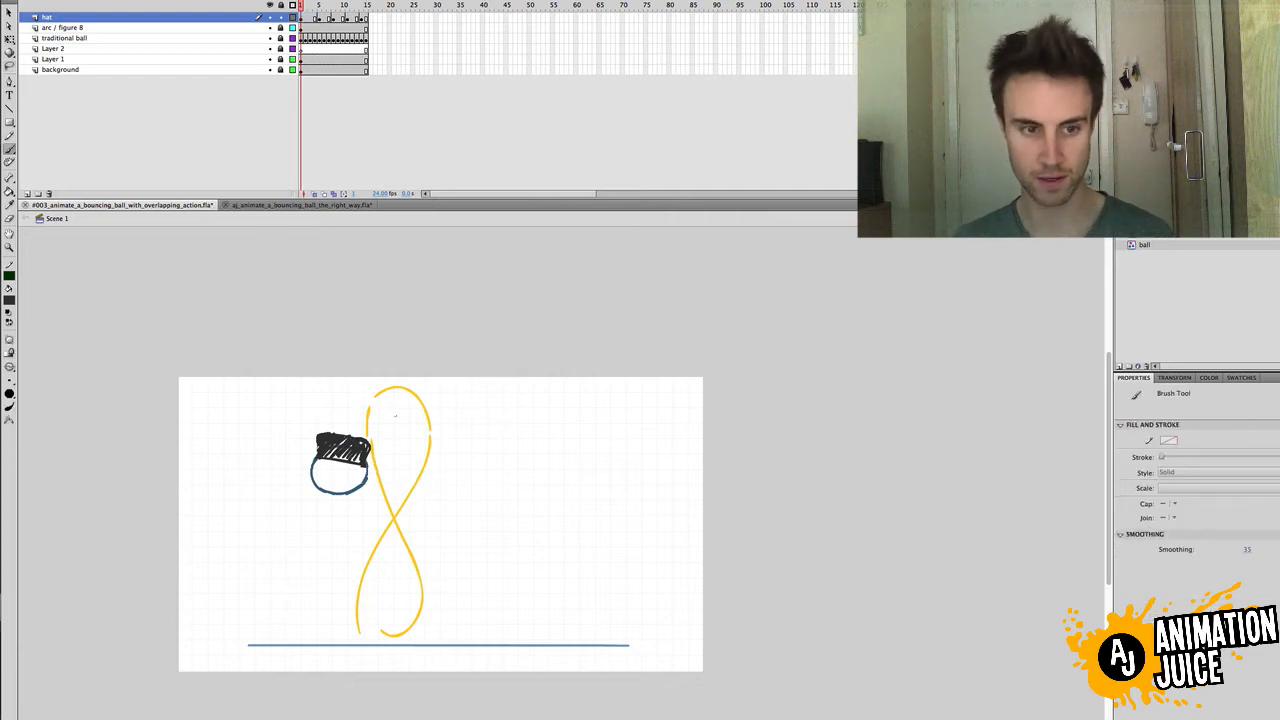
drag(380, 455, 420, 404)
key(super+z)
drag(406, 393, 372, 456)
drag(410, 396, 388, 458)
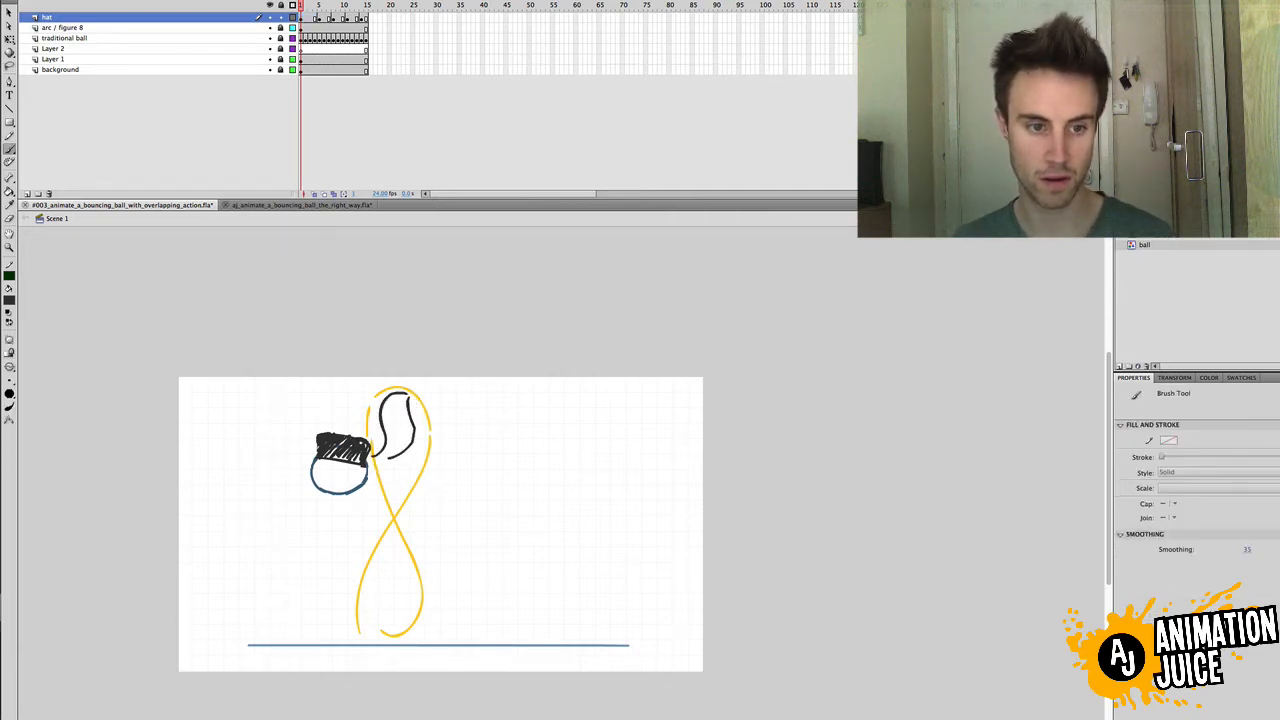
key(super+z)
drag(409, 396, 375, 460)
key(super+z)
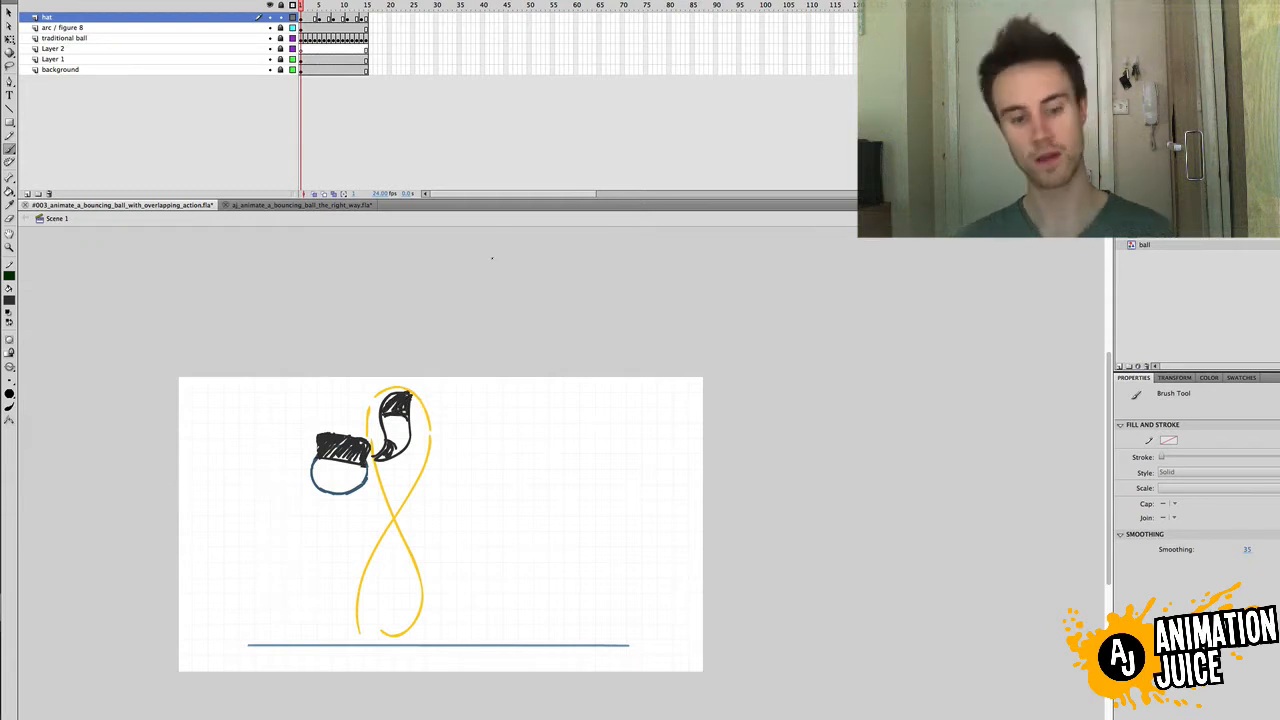
Step: Shrink the figure-8 guide with Free Transform to about 123 wide and 426 high, bringing its top and left edges slightly inward
key(v)
click(303, 27)
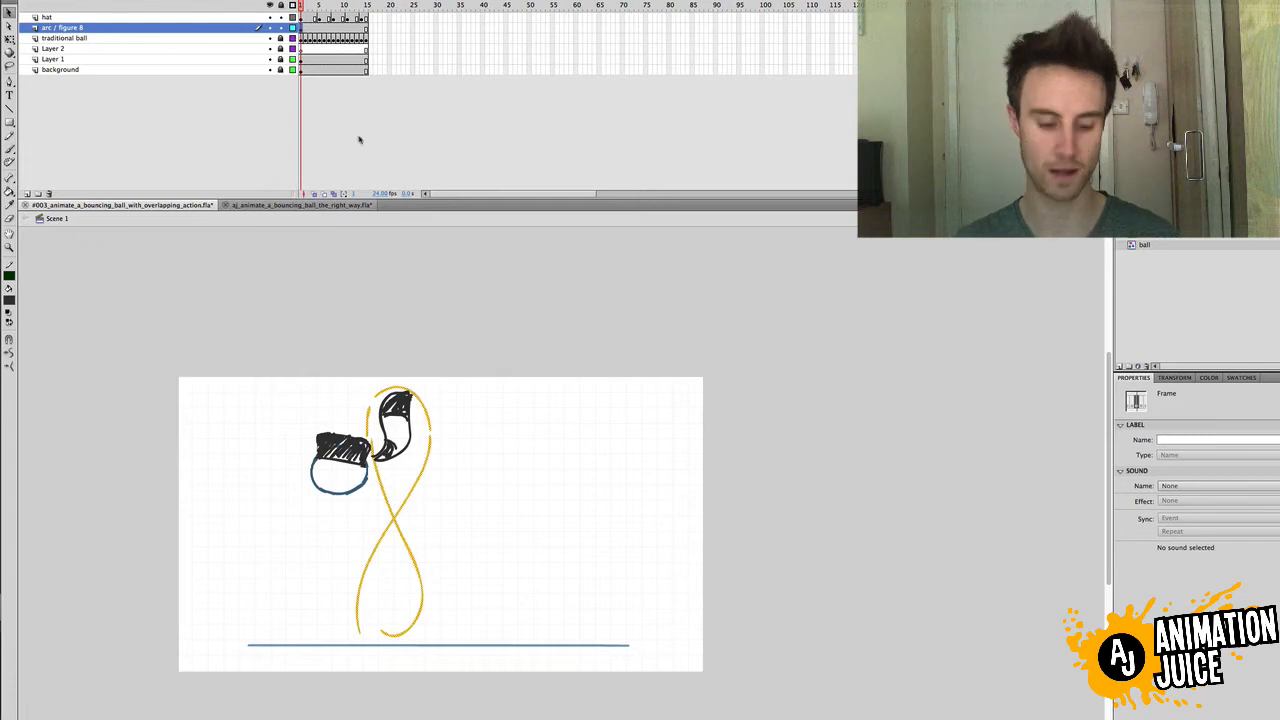
key(q)
drag(393, 384, 393, 389)
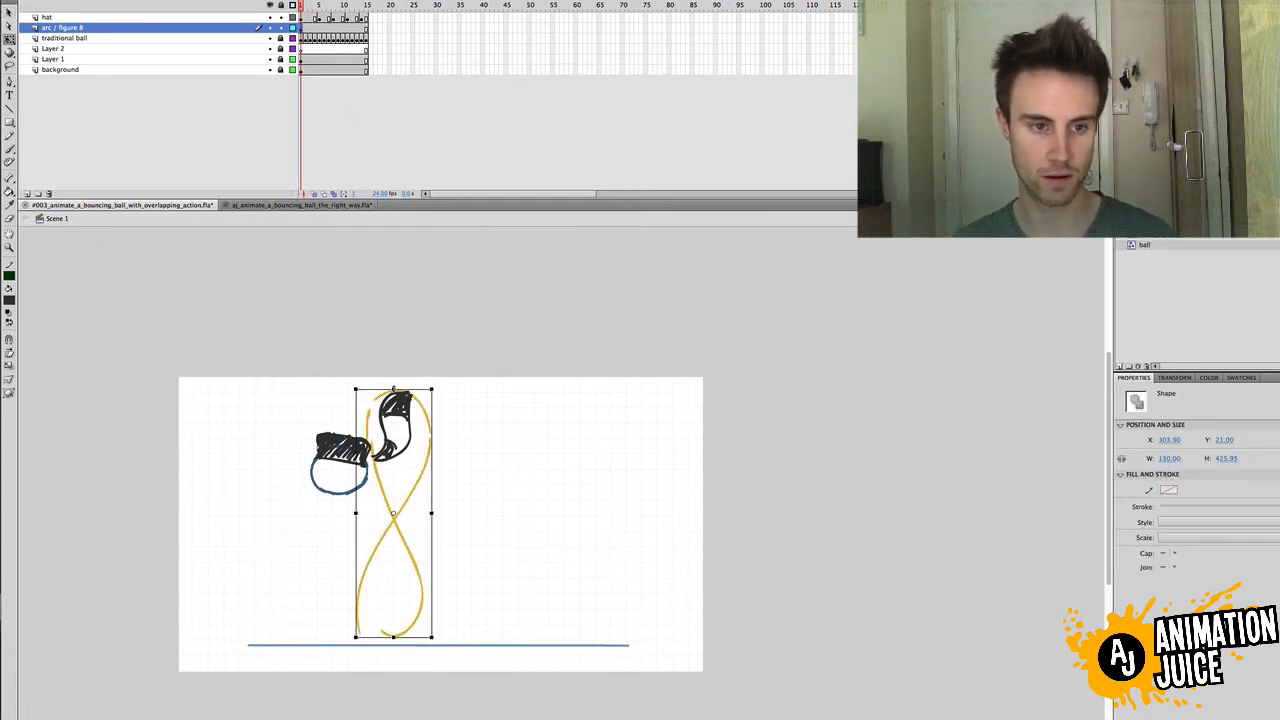
click(399, 363)
click(301, 28)
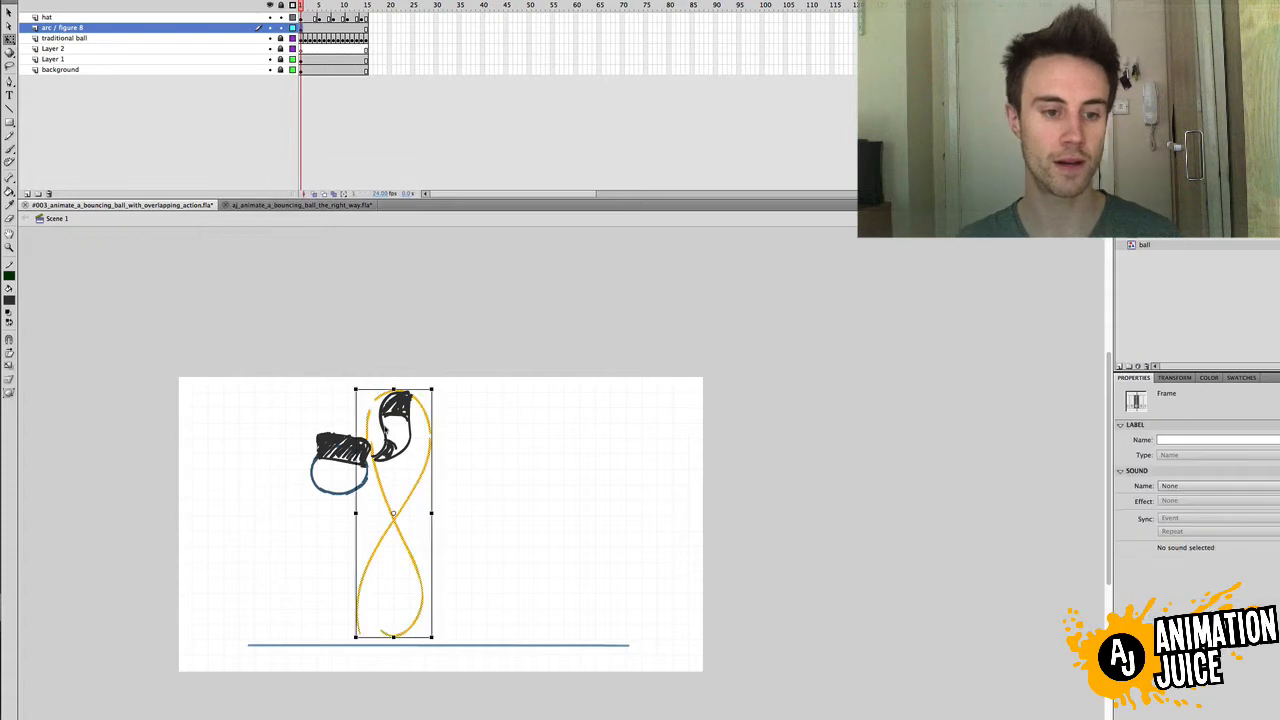
drag(356, 514, 360, 514)
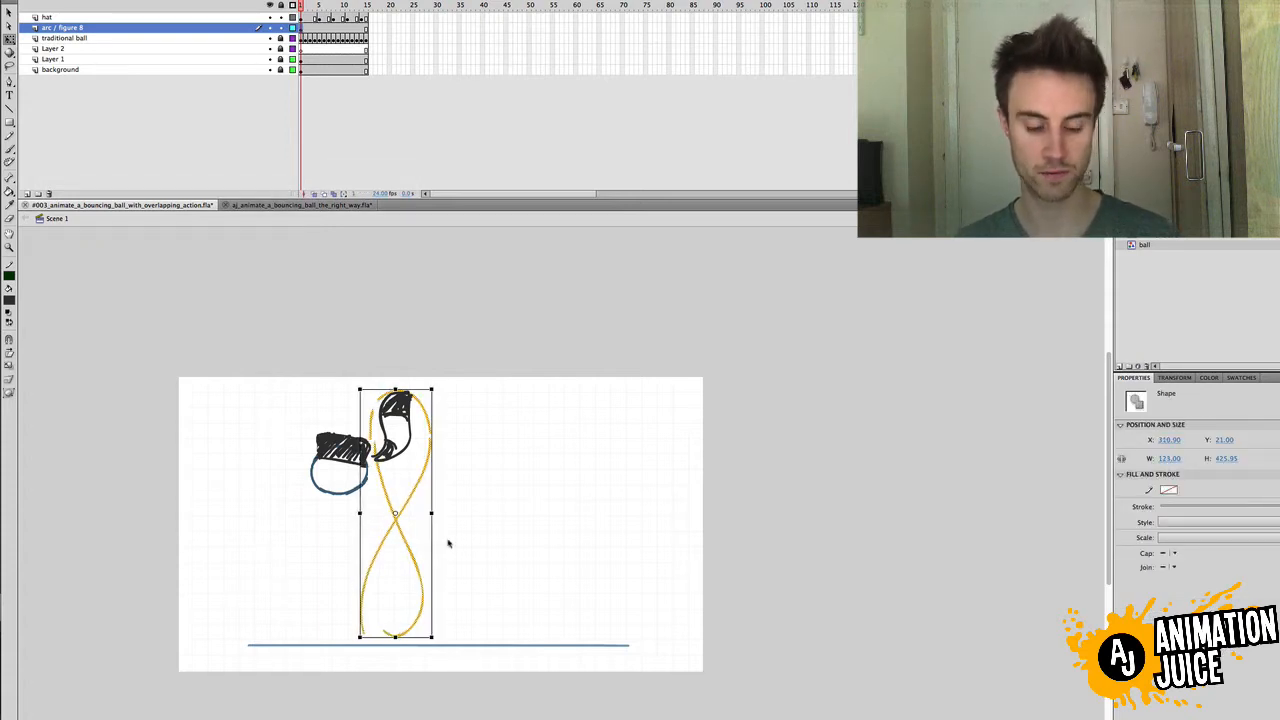
click(480, 366)
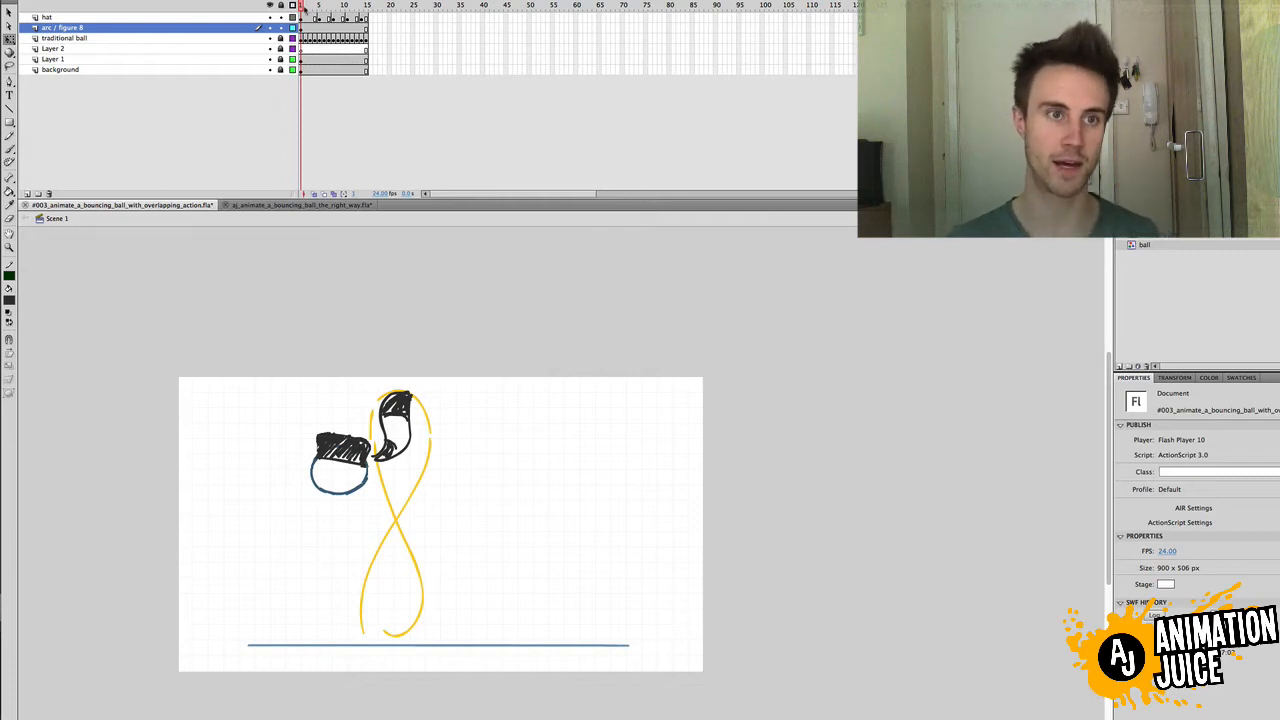
Step: Lasso the brim of the frame 5 hat and delete it, keeping the cap
click(310, 6)
drag(310, 6, 319, 7)
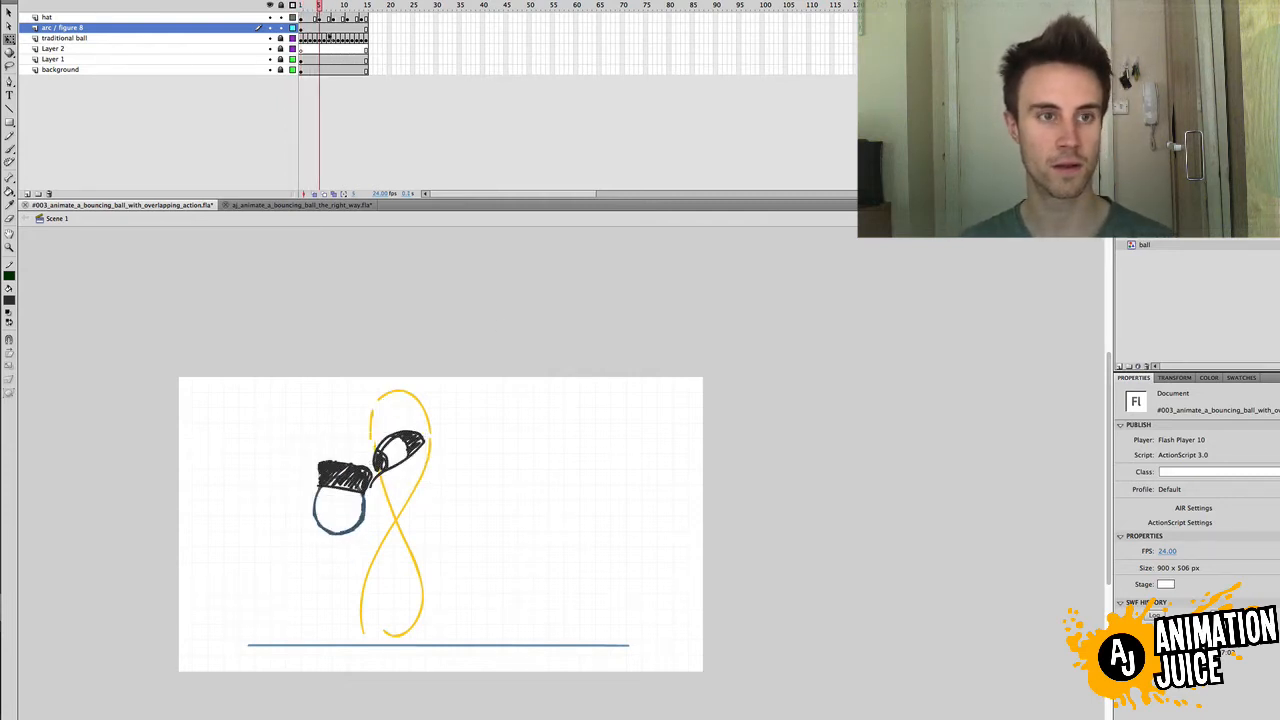
click(320, 17)
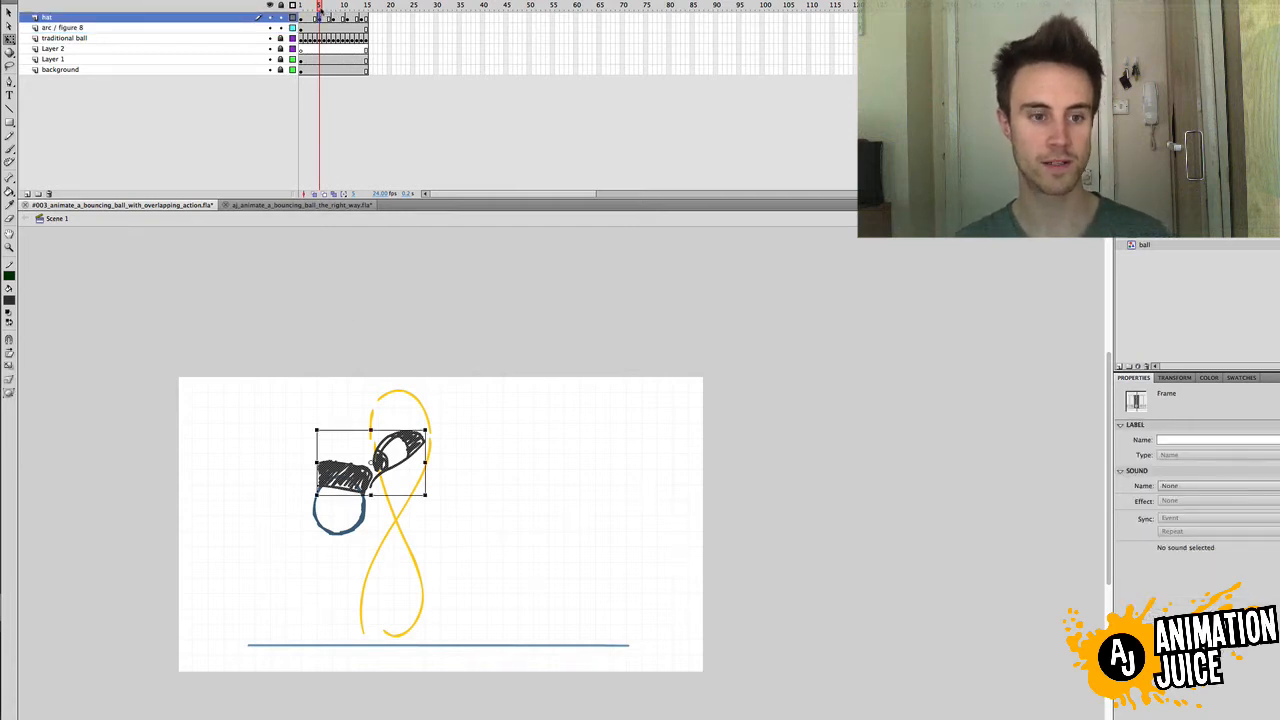
click(420, 398)
key(l)
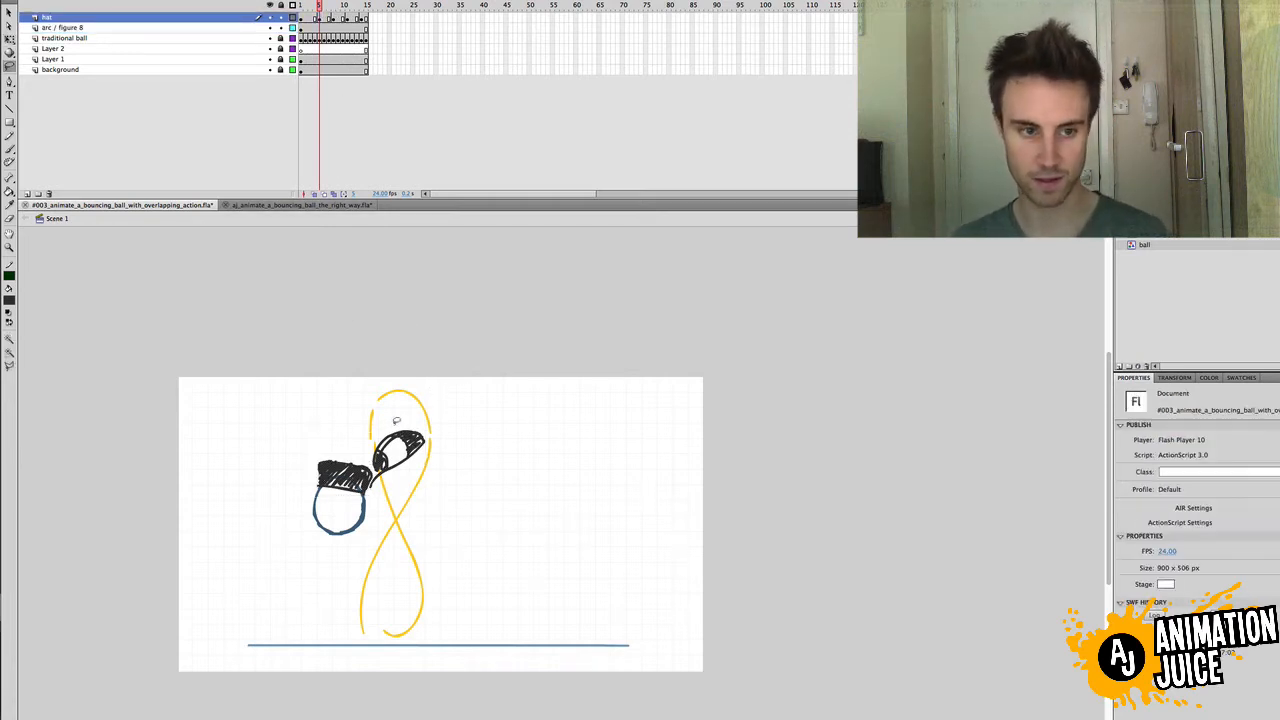
mouse_move(395, 416)
mouse_down()
mouse_move(372, 443)
mouse_move(372, 490)
mouse_move(438, 453)
mouse_move(392, 412)
mouse_up()
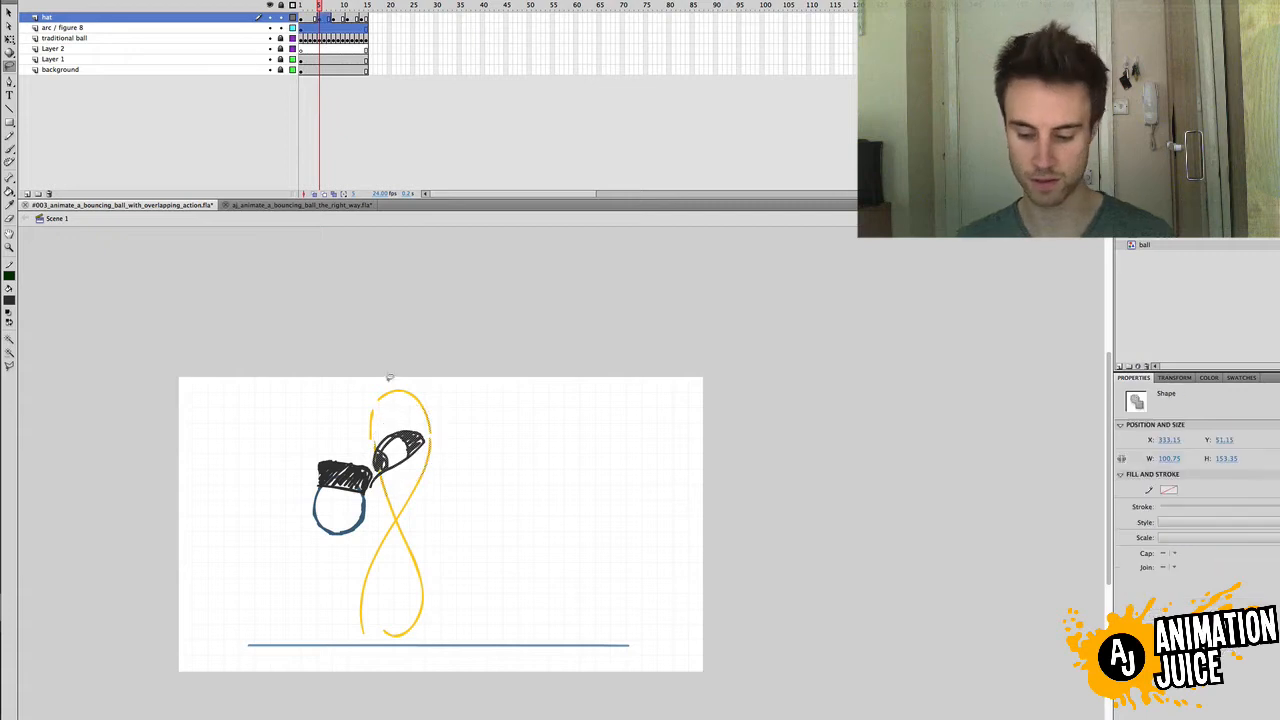
key(Delete)
key(ctrl+z)
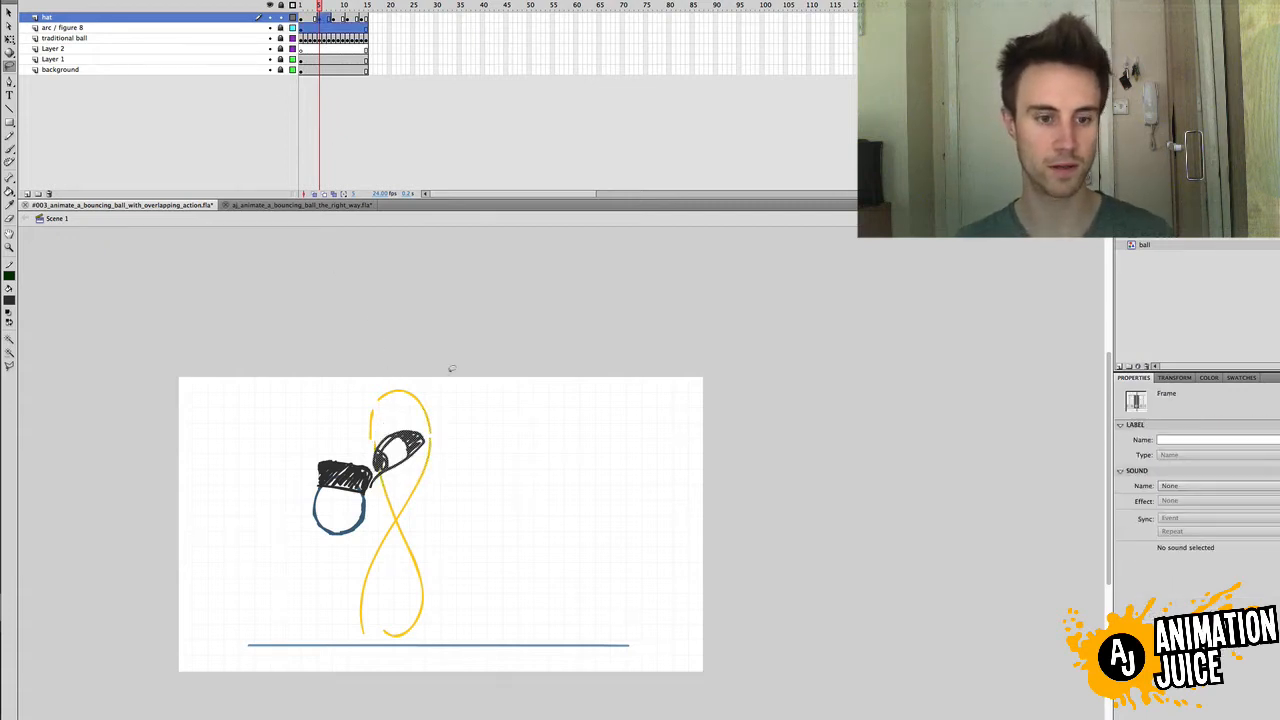
key(Delete)
Step: Brush the outline of a frame 5 brim that bends up from the cap to a pointed tip on the figure-8's upper left
key(b)
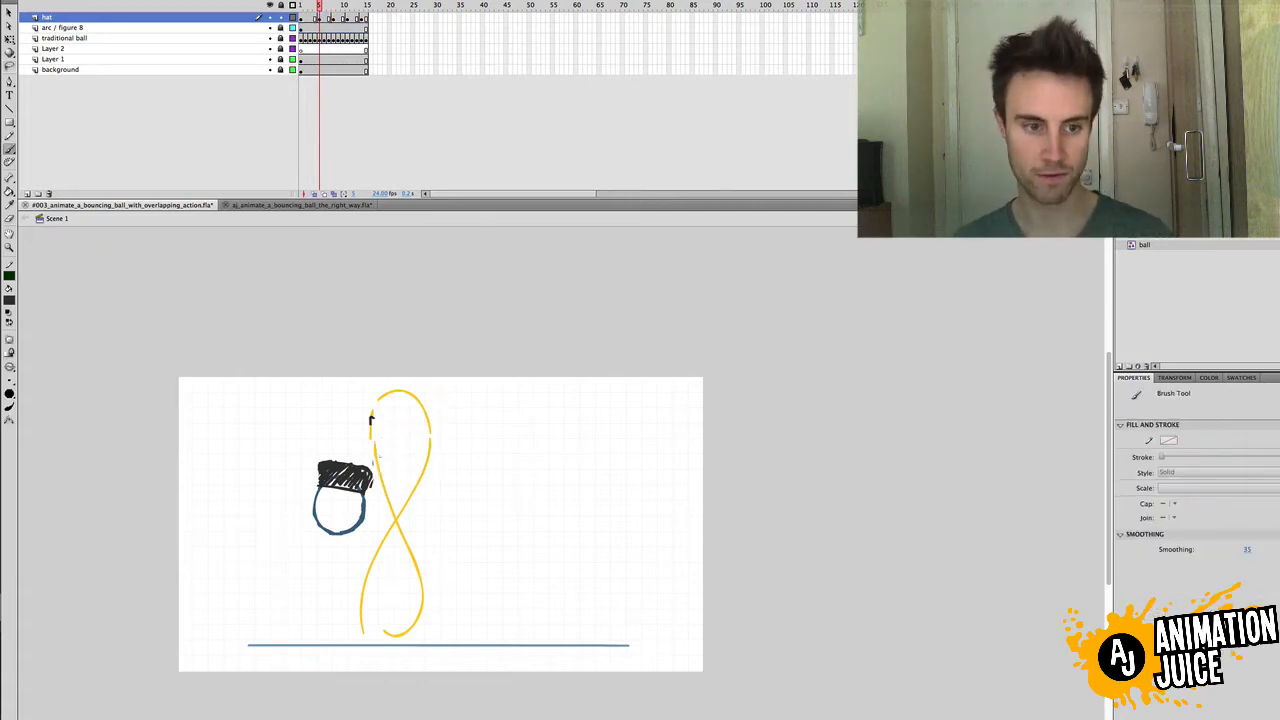
drag(371, 420, 374, 481)
key(ctrl+z)
drag(372, 413, 373, 484)
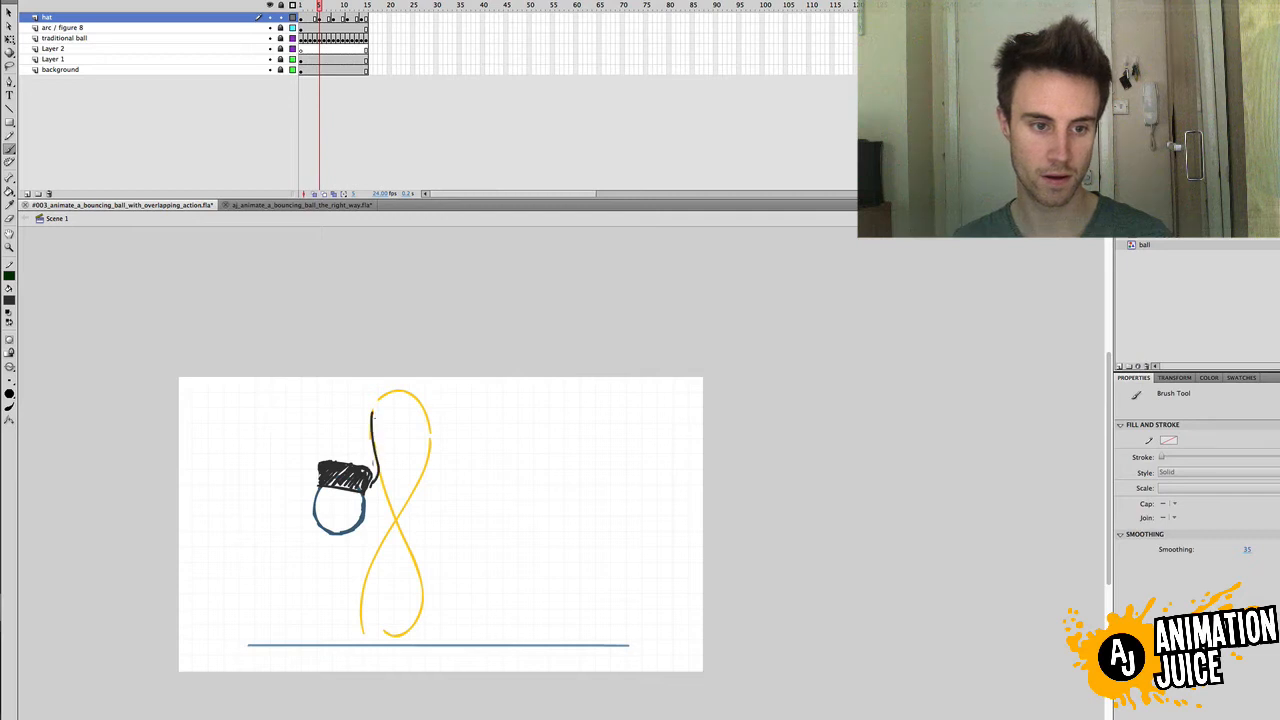
drag(372, 414, 371, 463)
mouse_move(374, 407)
mouse_down()
mouse_move(389, 446)
mouse_move(383, 482)
mouse_up()
key(ctrl+z)
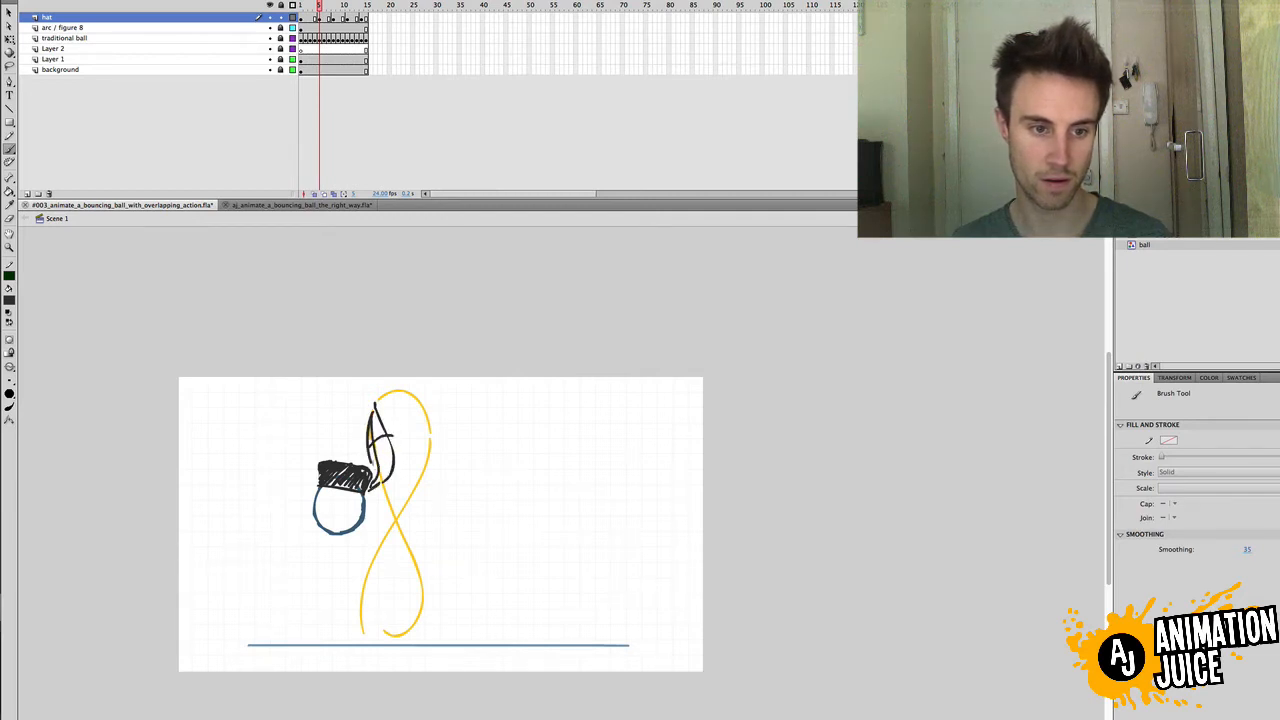
Step: Shade the tip and base of the frame 5 brim with the brush
drag(375, 420, 372, 416)
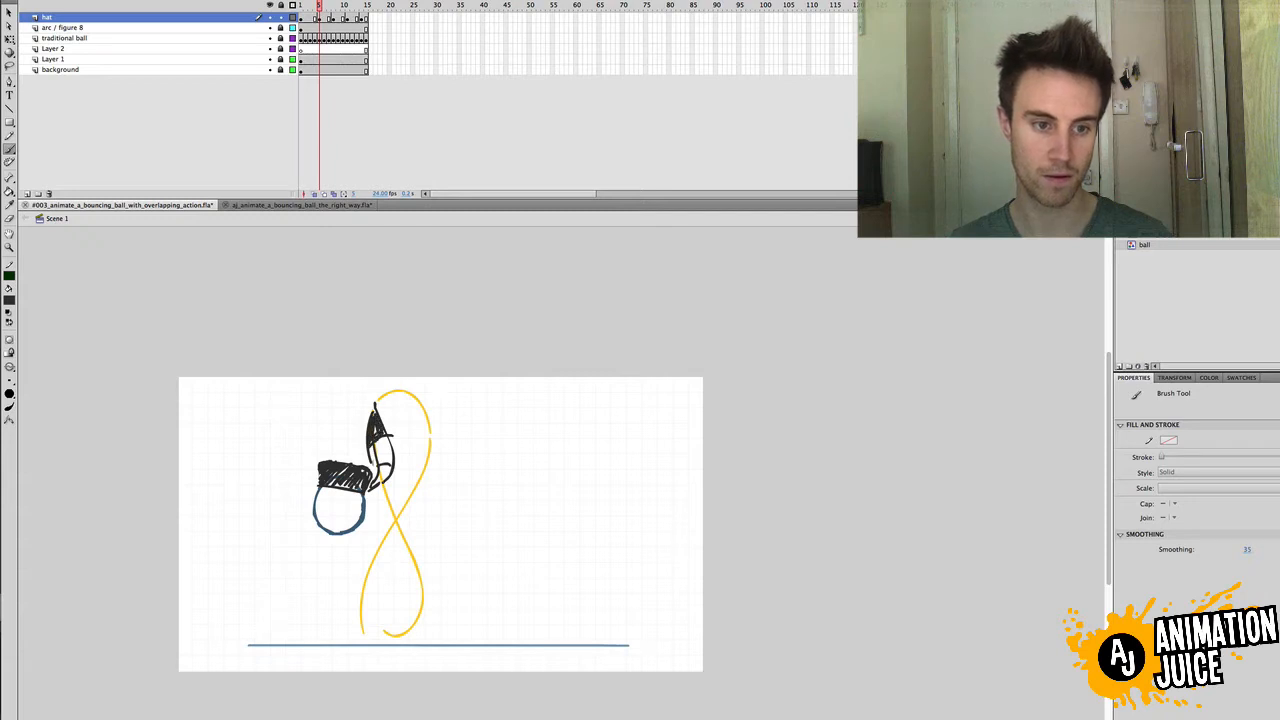
key(ctrl+z)
mouse_move(376, 470)
mouse_down()
mouse_move(376, 484)
mouse_move(374, 464)
mouse_up()
key(super+z)
key(super+z)
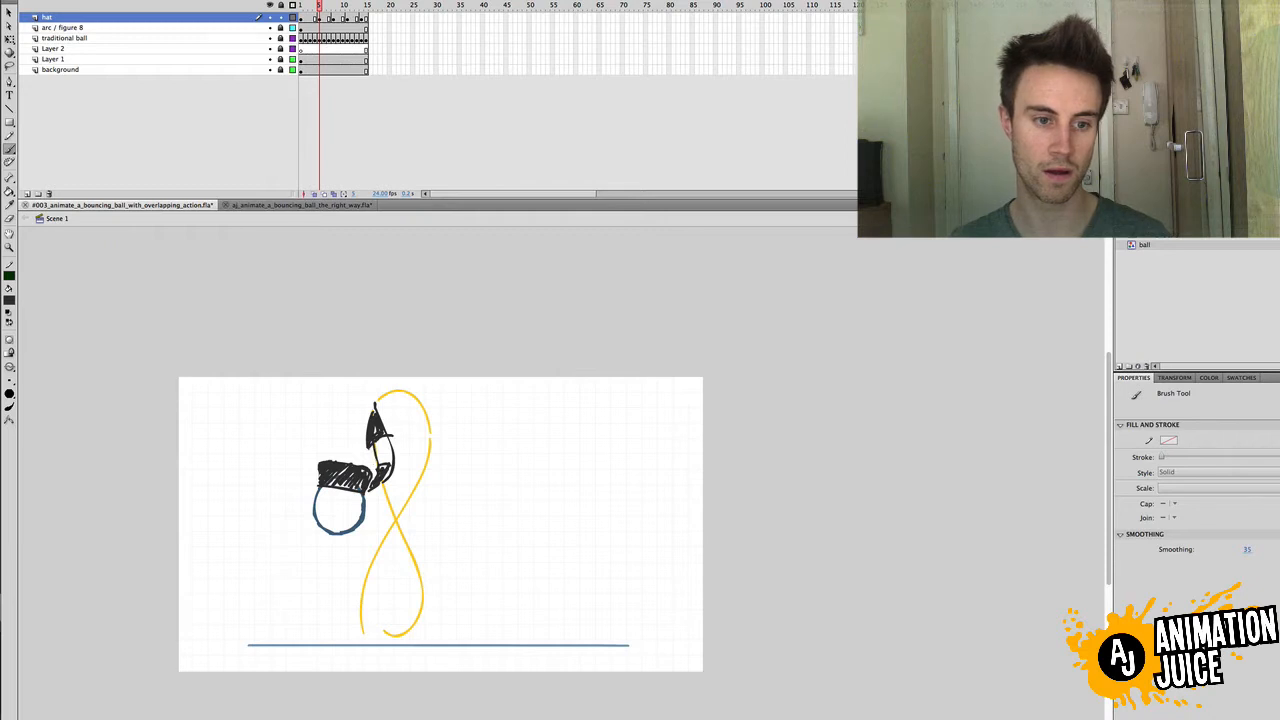
Step: Brush in the left edge of the frame 5 brim from its tip down to the base
drag(373, 418, 366, 412)
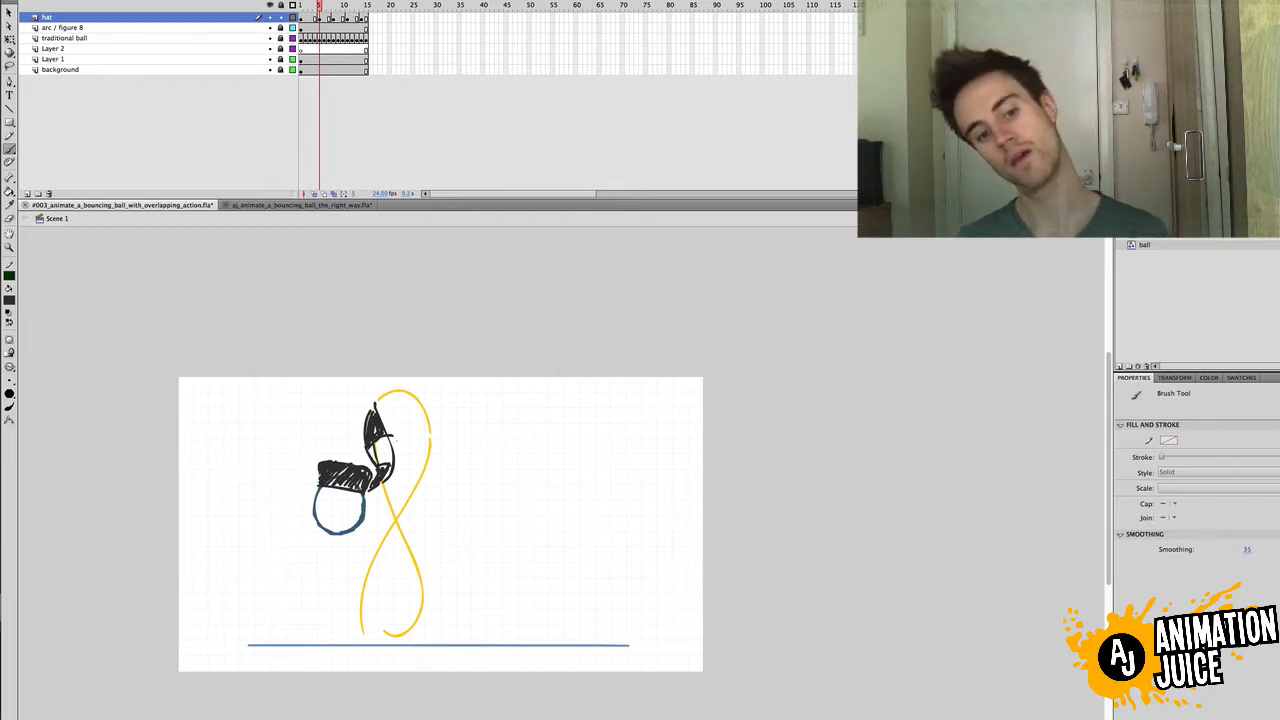
Step: Play the animation from frame 1 in a test window and on the timeline to check the hat's overlapping motion
mouse_move(319, 5)
mouse_down()
mouse_move(357, 5)
mouse_move(300, 28)
mouse_move(315, 27)
mouse_up()
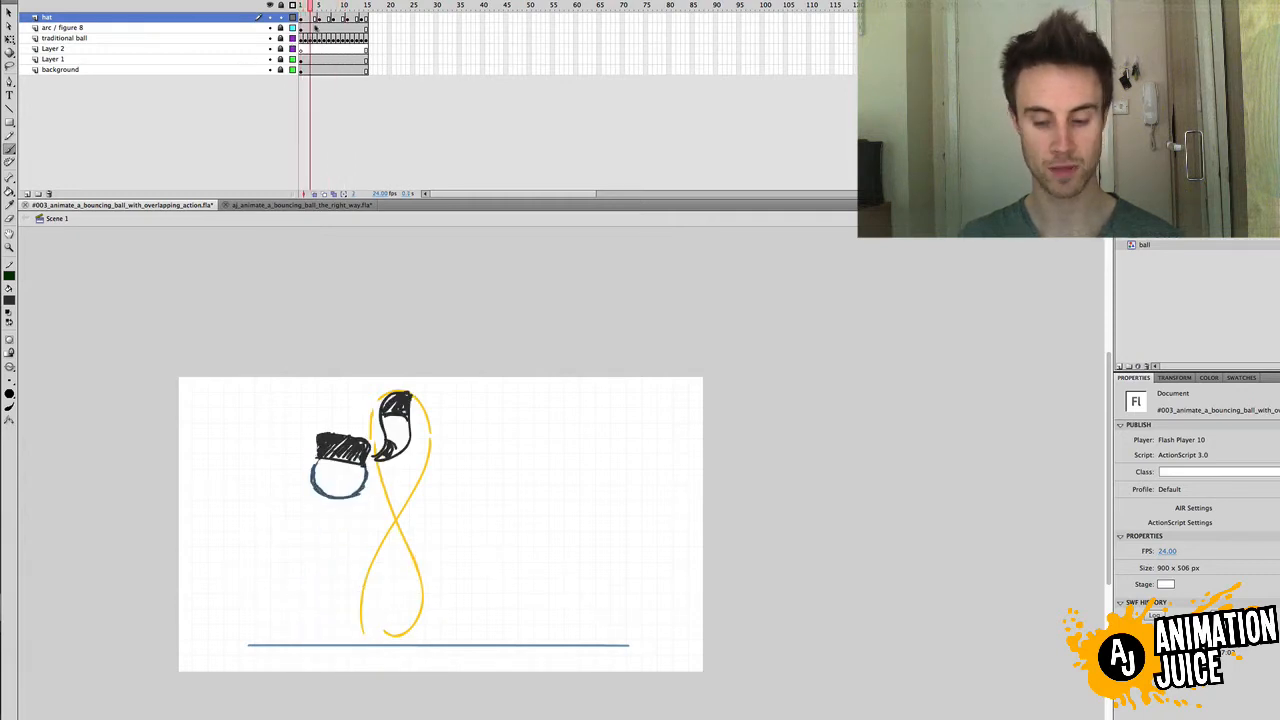
click(300, 5)
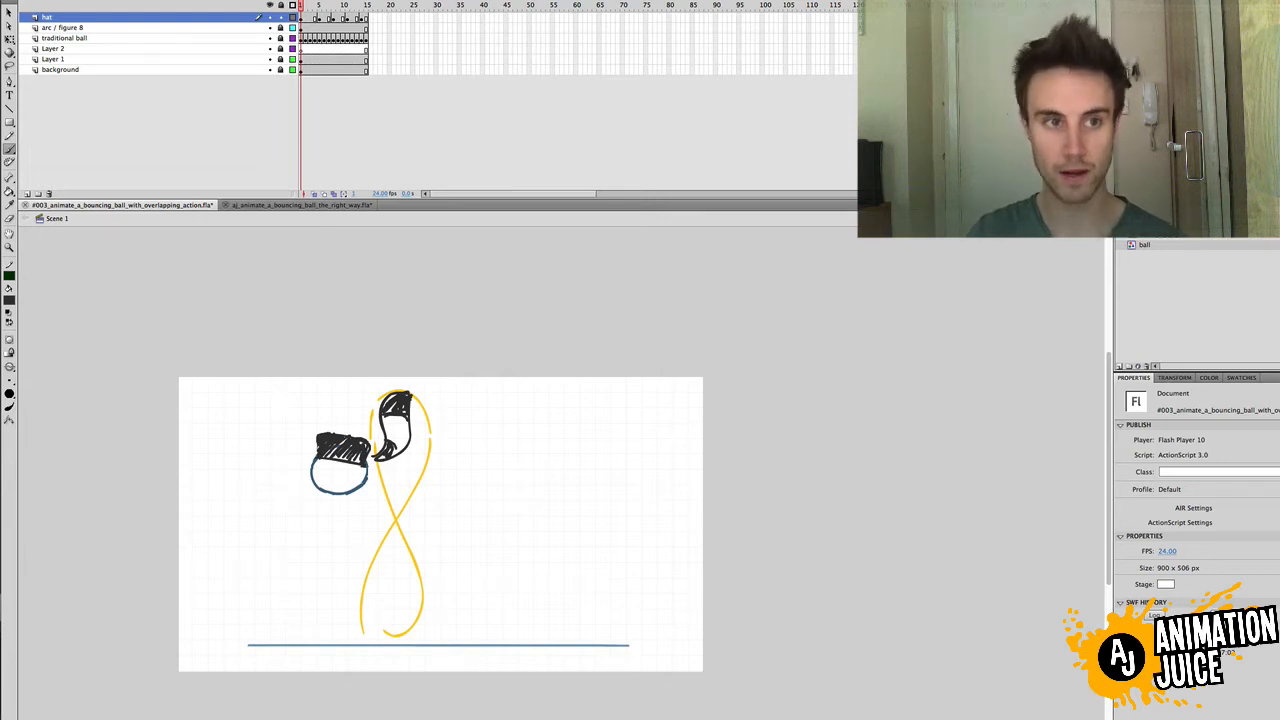
key(super+Return)
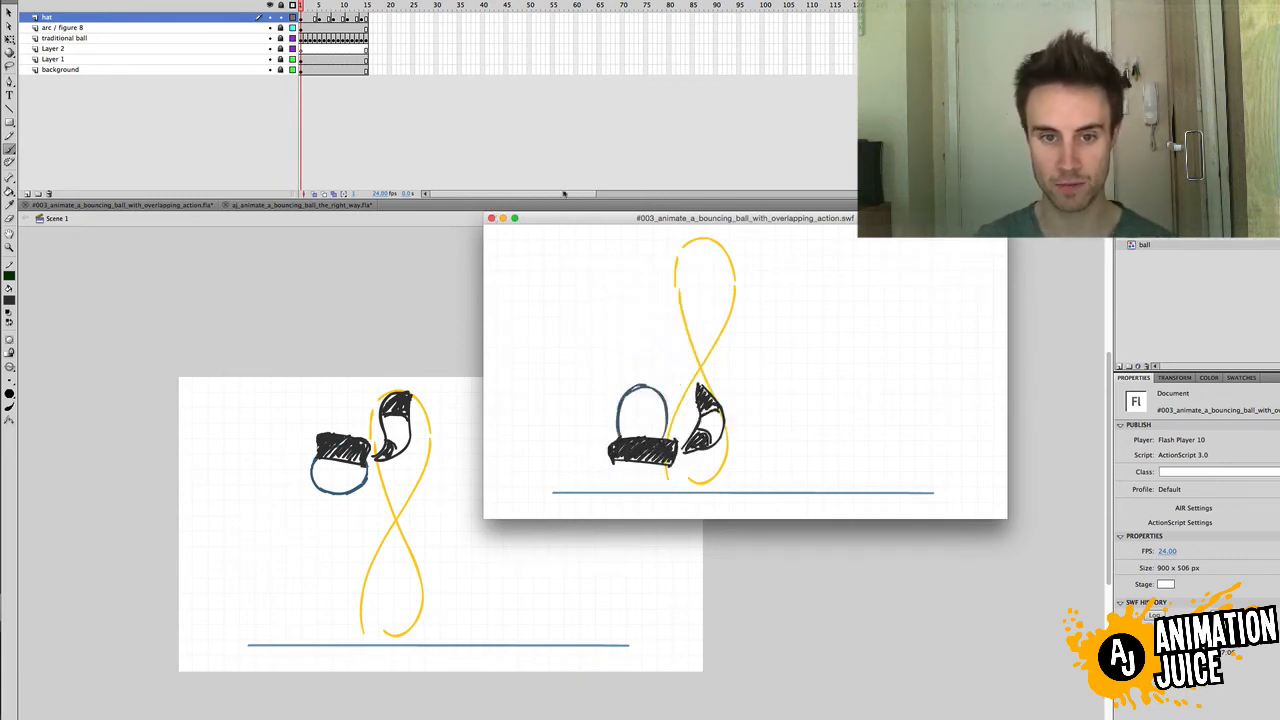
click(491, 218)
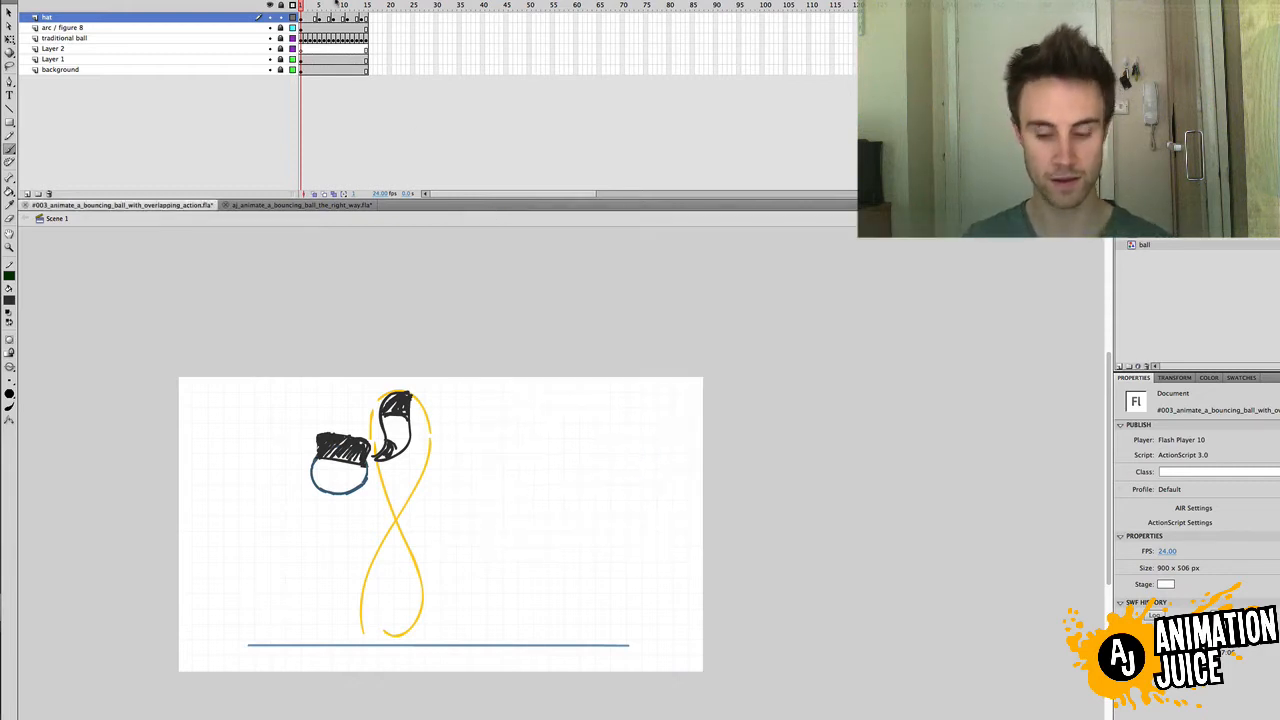
key(Return)
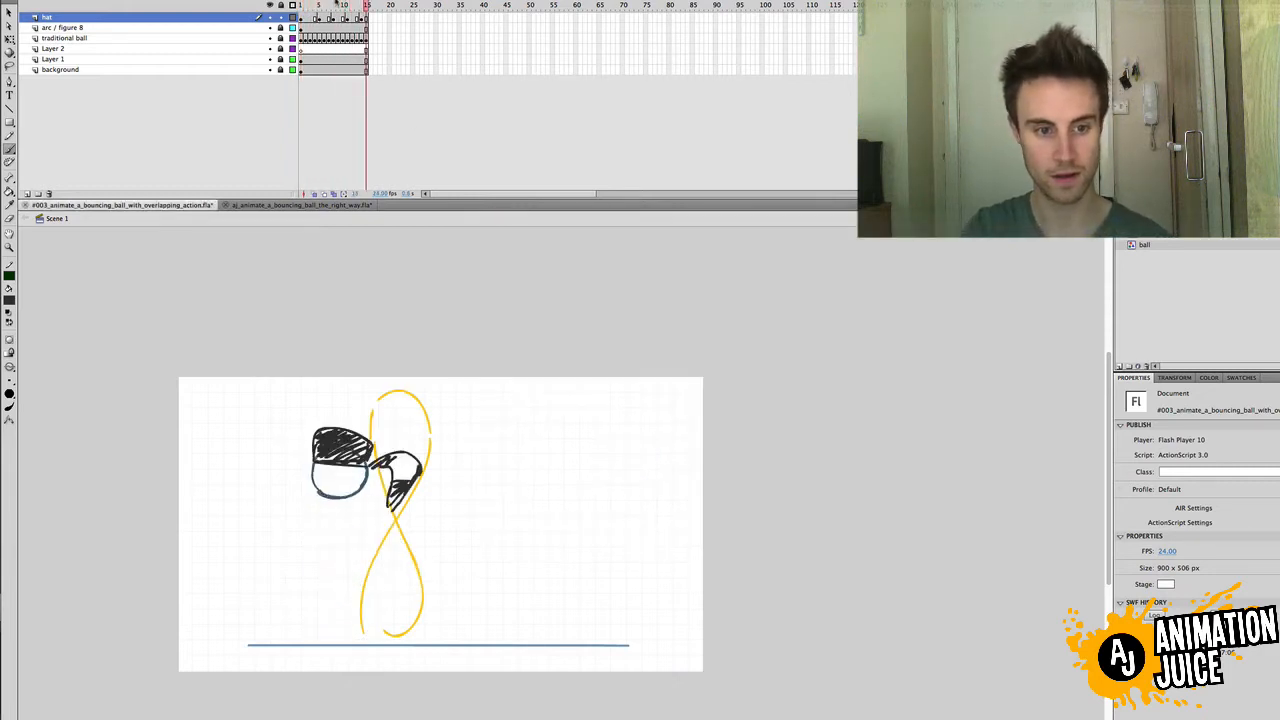
key(Return)
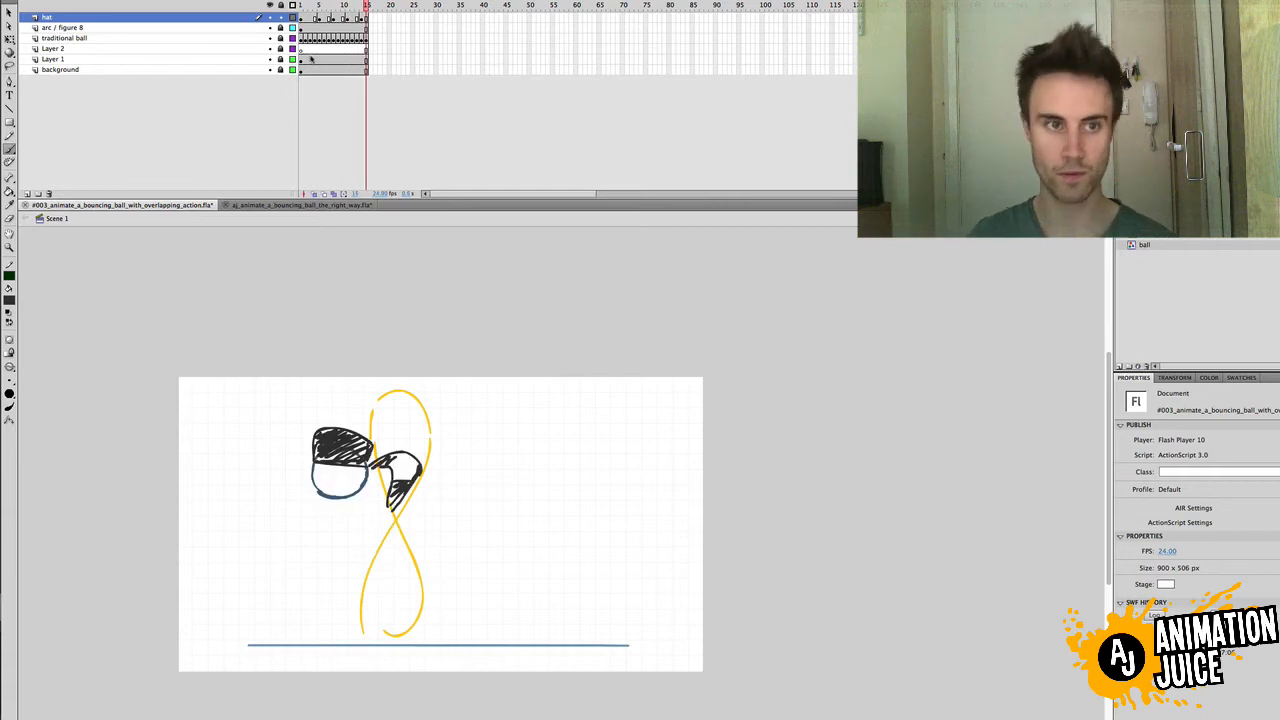
Step: Lasso the frame 9 brim and reshape it with Free Transform to about 68 wide and 142 high, raising its tip toward the figure-8's crossing
drag(301, 5, 328, 8)
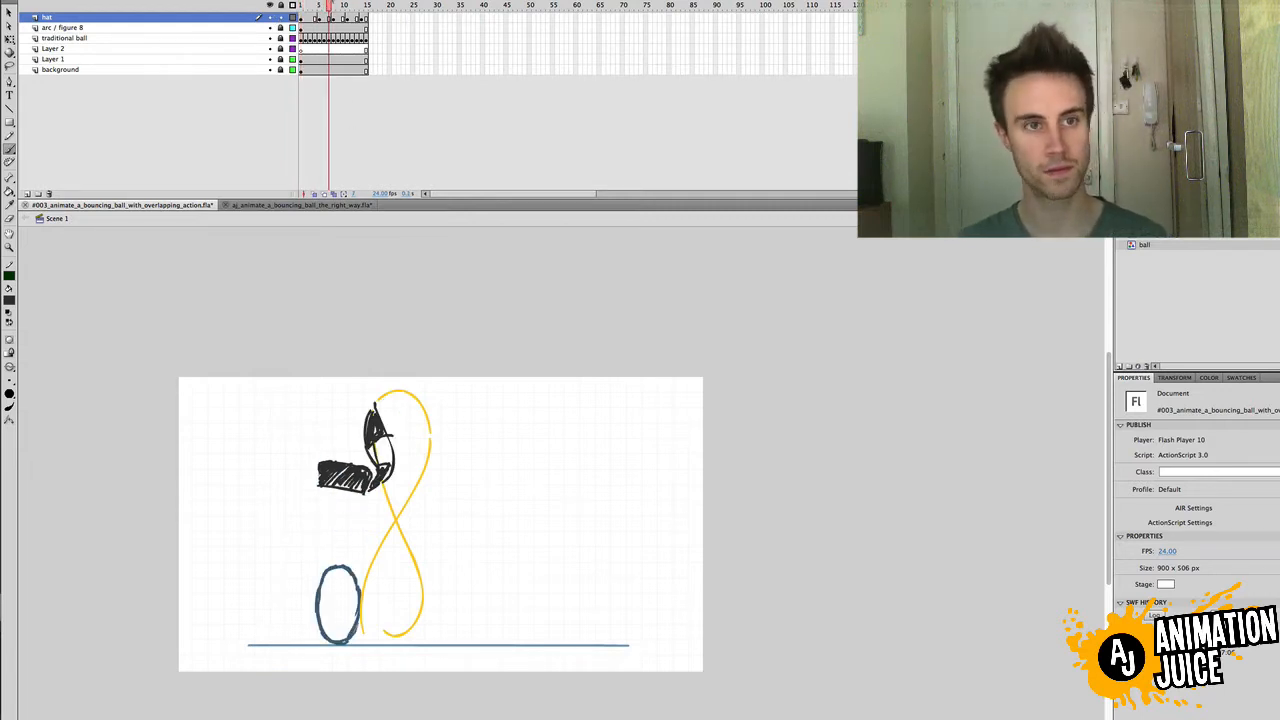
drag(329, 5, 340, 5)
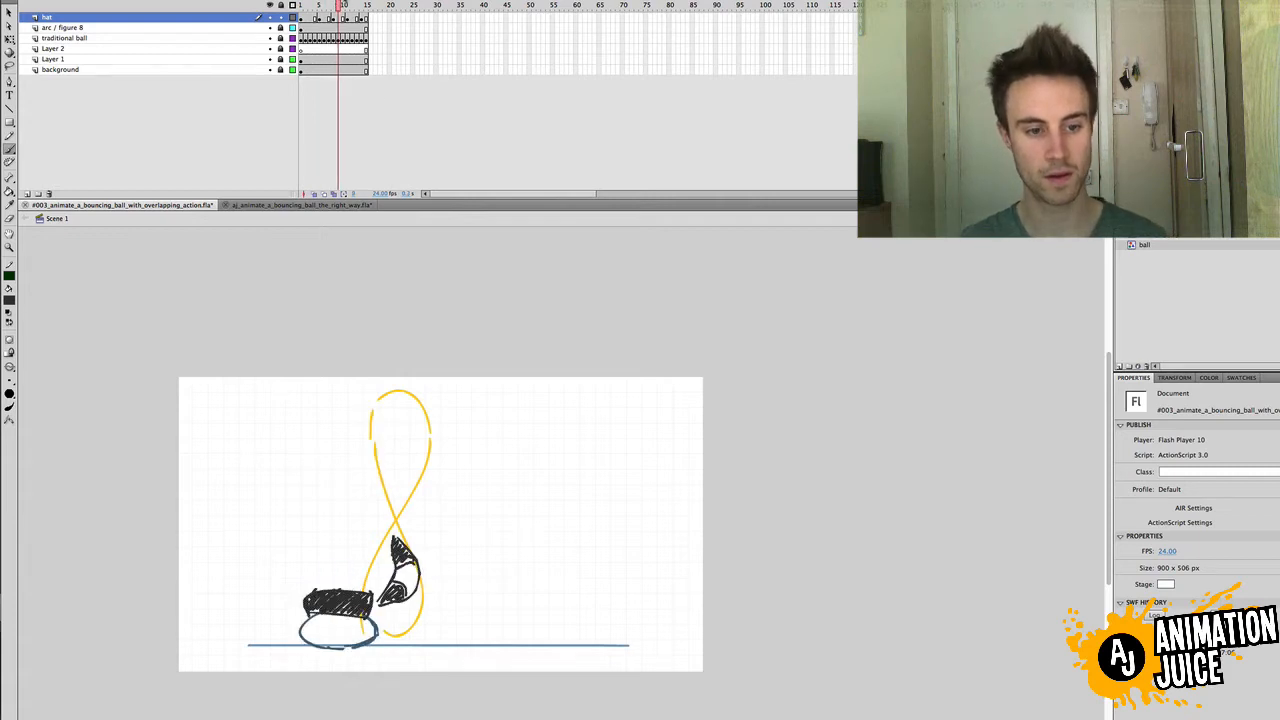
key(l)
mouse_move(411, 512)
mouse_down()
mouse_move(440, 603)
mouse_move(402, 615)
mouse_move(380, 610)
mouse_move(398, 529)
mouse_up()
key(q)
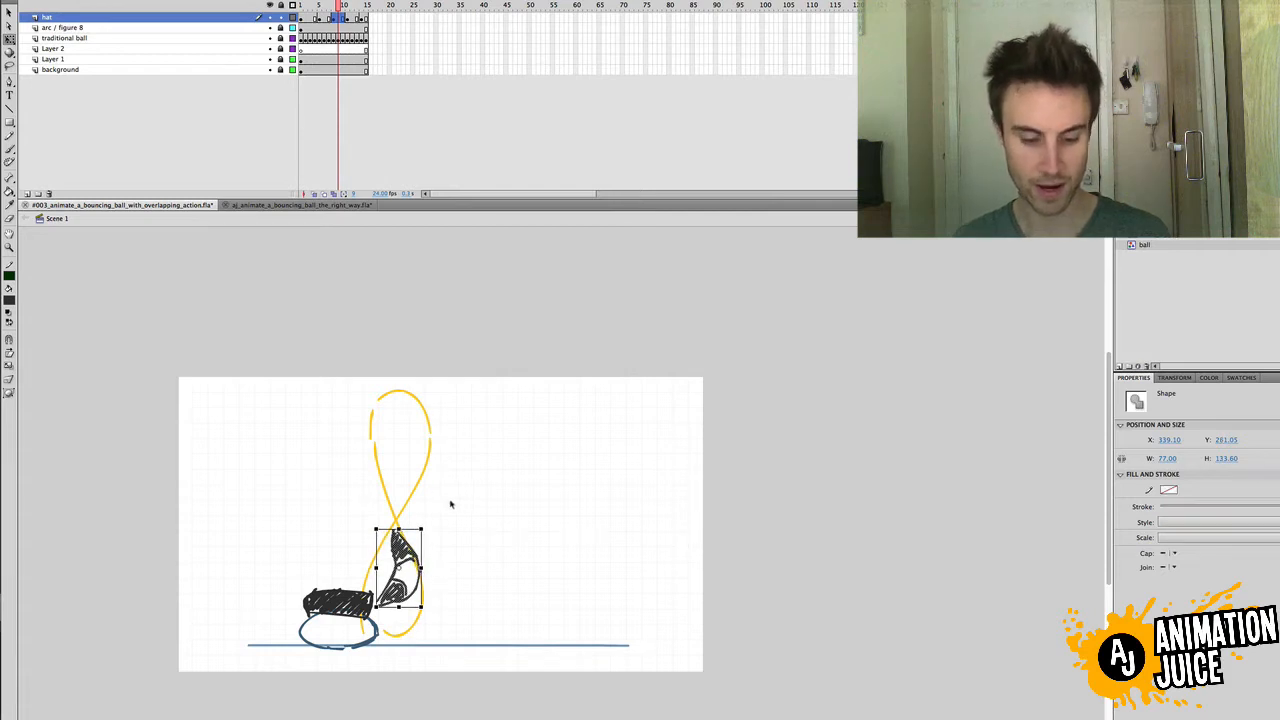
click(455, 545)
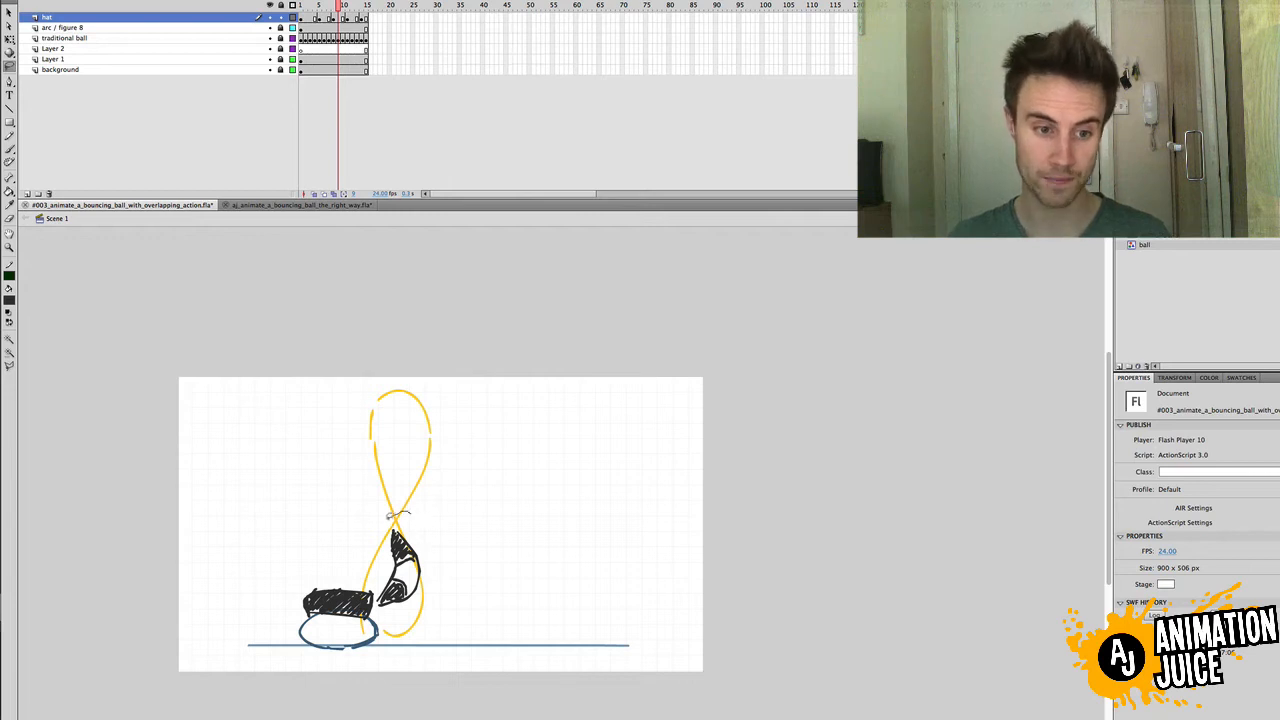
mouse_move(386, 562)
mouse_down()
mouse_move(389, 607)
mouse_move(431, 581)
mouse_move(427, 531)
mouse_up()
key(q)
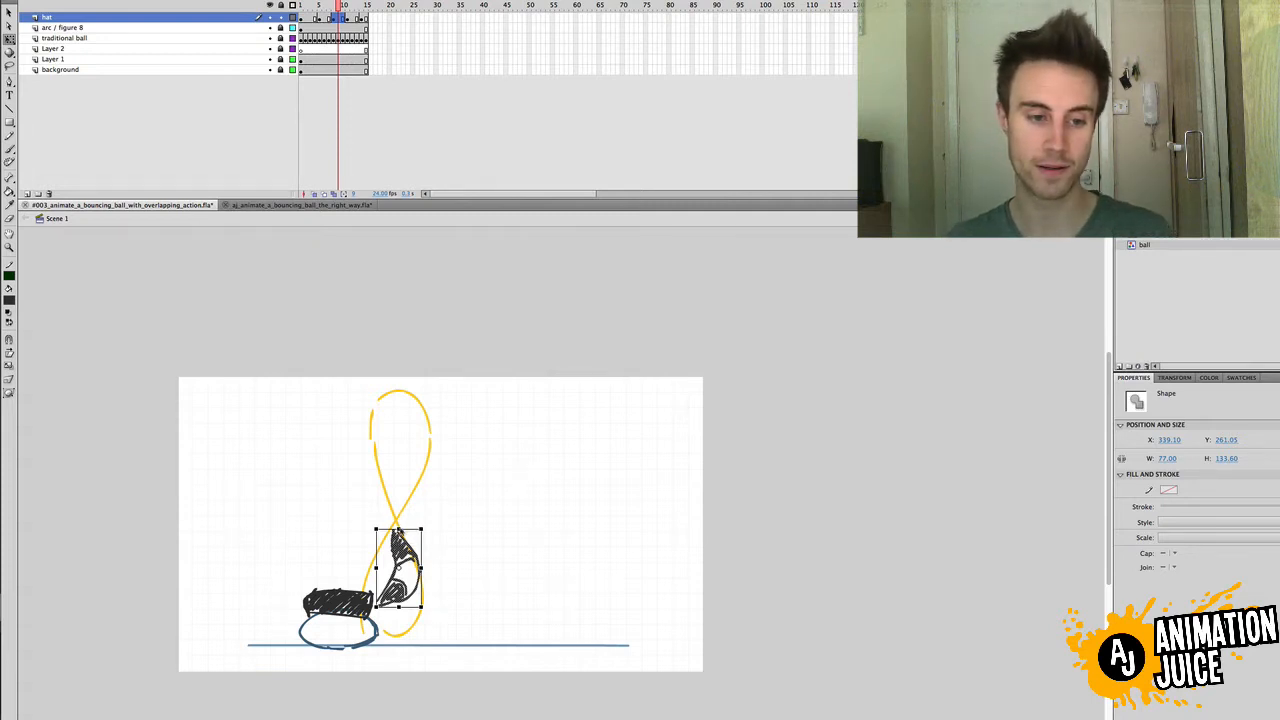
mouse_move(399, 529)
mouse_down()
mouse_move(418, 528)
mouse_move(380, 532)
mouse_move(399, 524)
mouse_up()
drag(420, 570, 417, 560)
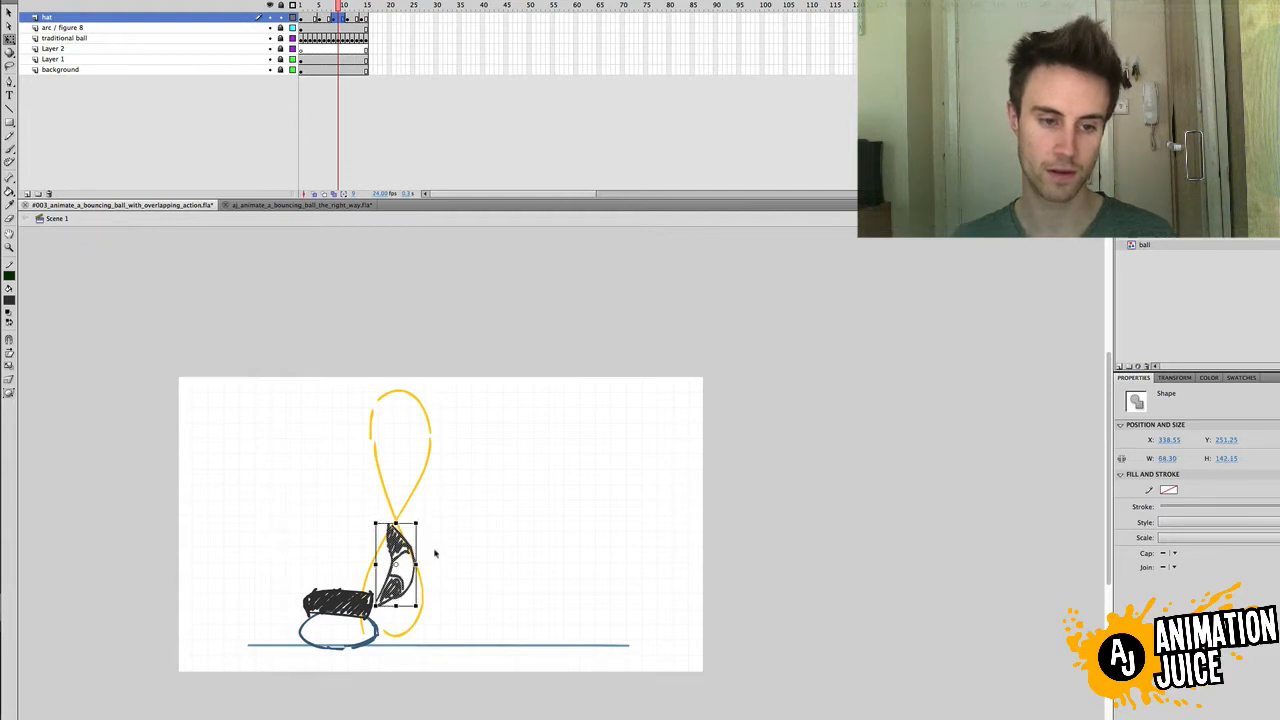
click(438, 554)
mouse_move(338, 5)
mouse_down()
mouse_move(314, 7)
mouse_move(342, 15)
mouse_up()
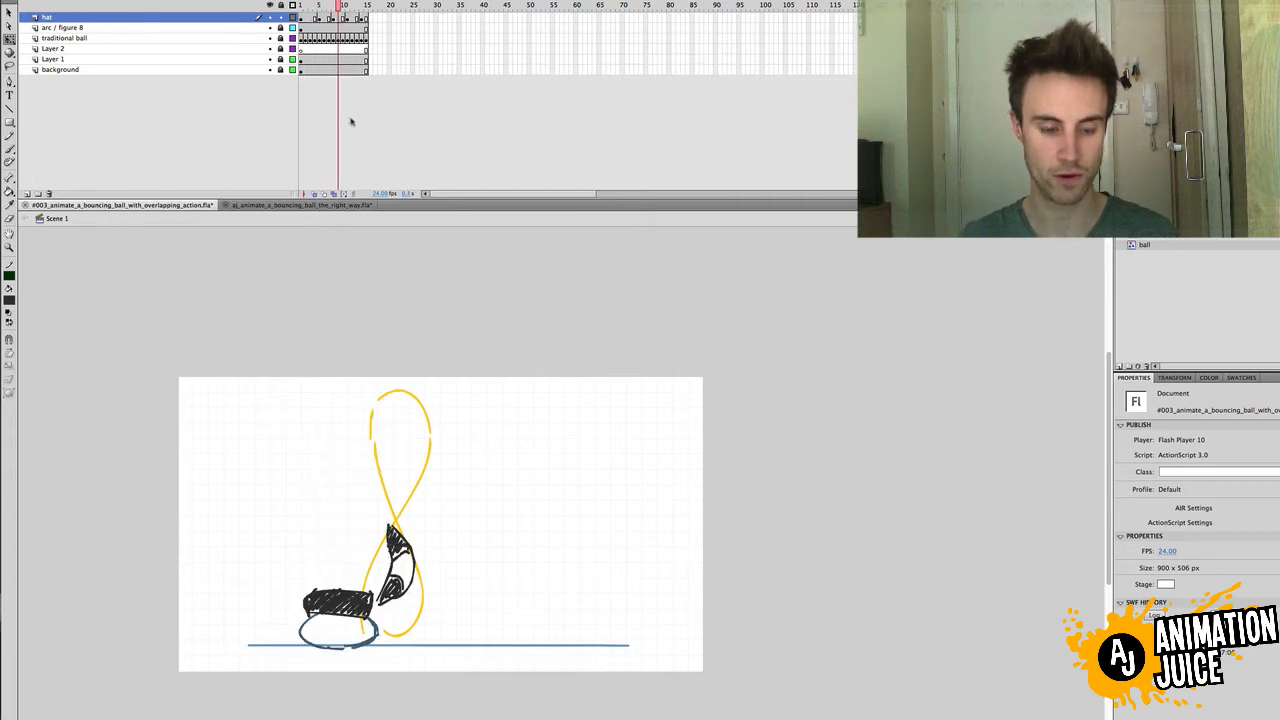
Step: Brush a longer pointed tip and a new outer edge onto the frame 9 brim, shading the tip
key(b)
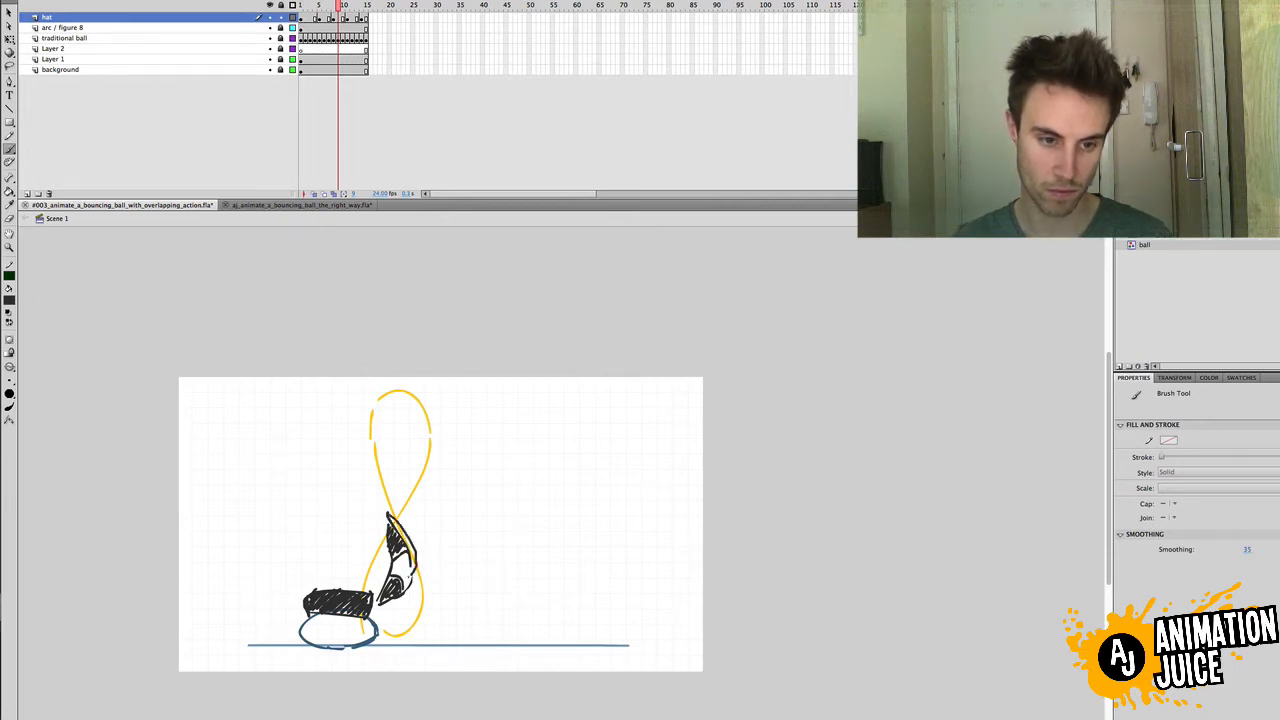
drag(389, 515, 409, 586)
key(super+z)
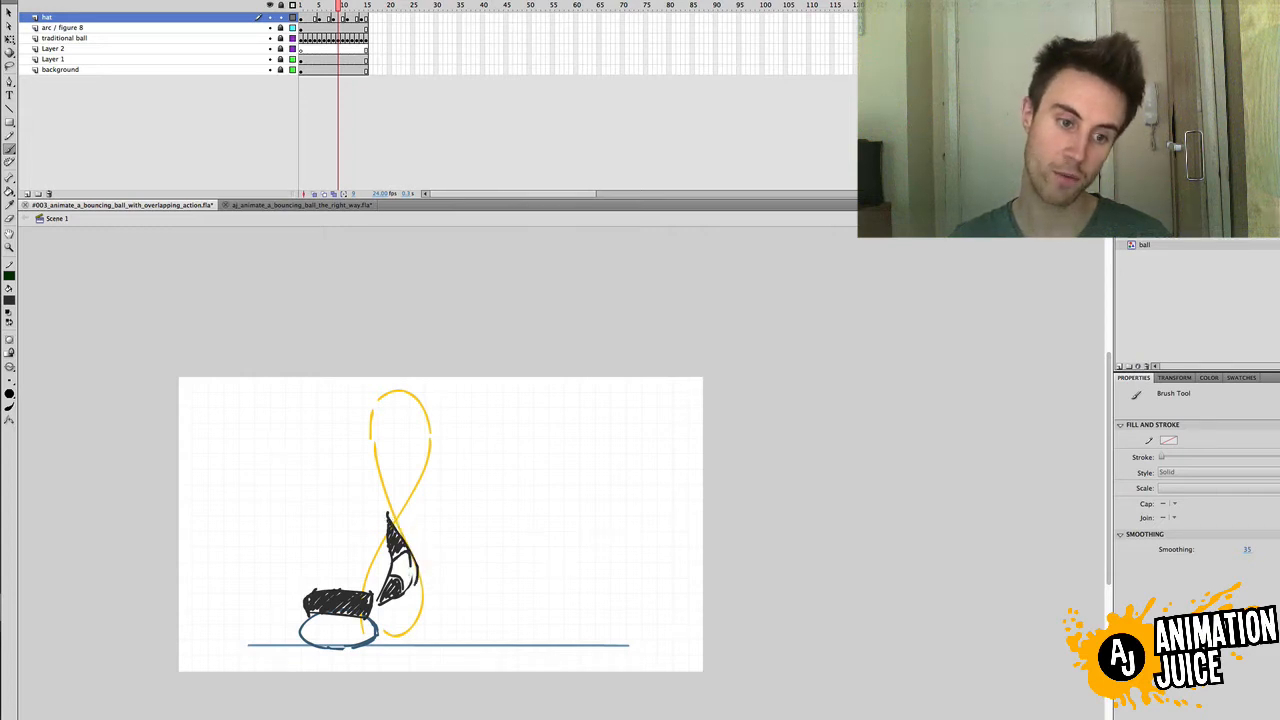
key(super+z)
drag(388, 515, 409, 586)
drag(397, 538, 388, 524)
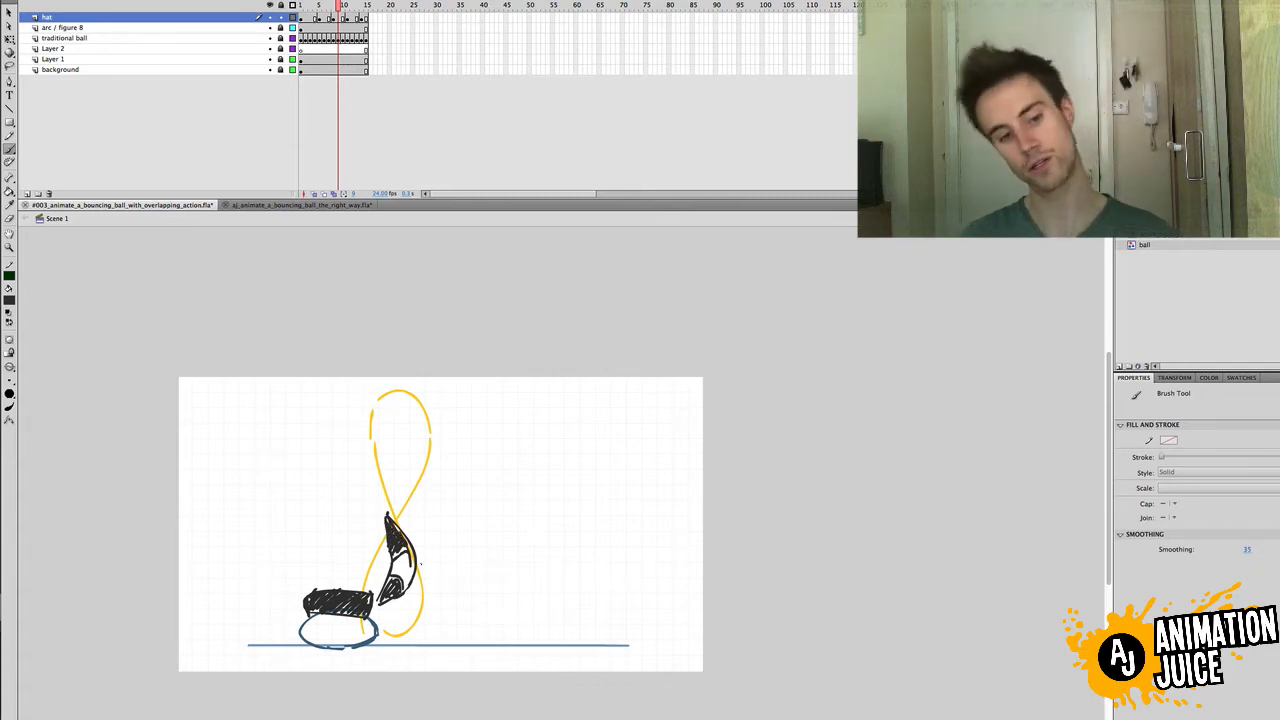
Step: Erase the stray inner line in the middle of the frame 9 brim and brush its base edge toward the cap
key(v)
key(b)
key(v)
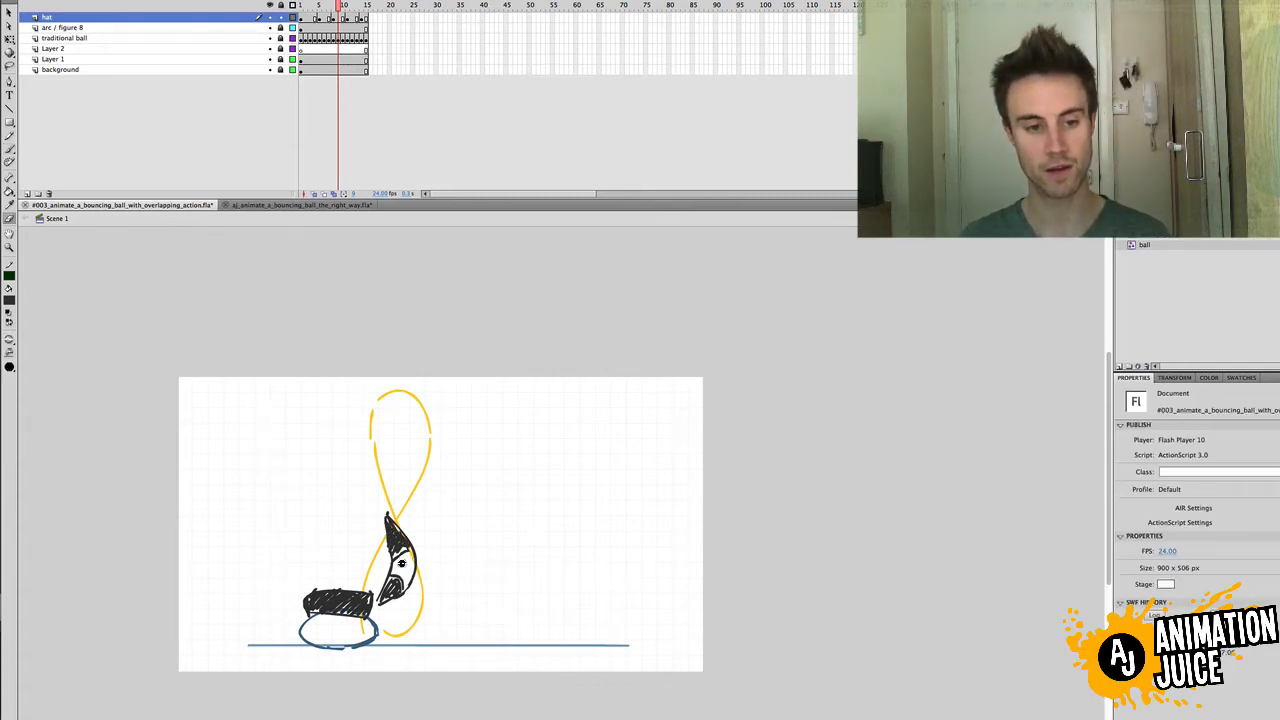
key(b)
key(v)
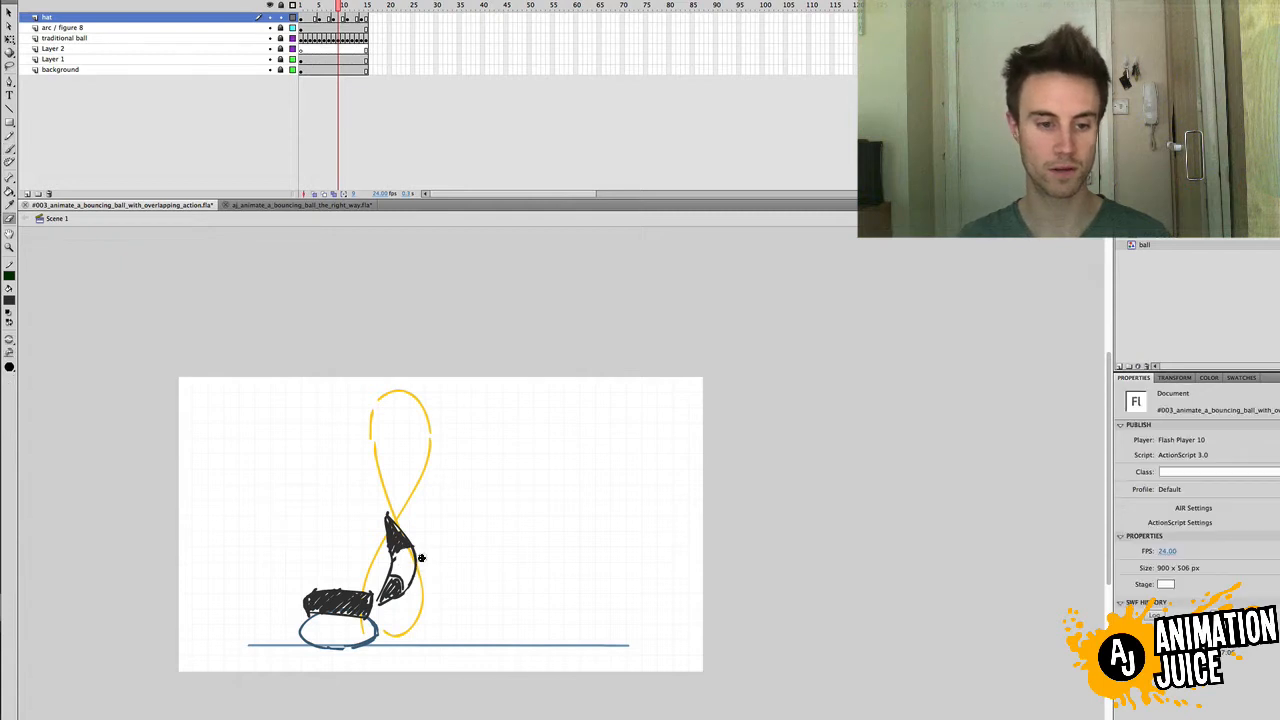
key(super+z)
mouse_move(417, 568)
mouse_down()
mouse_move(406, 613)
mouse_move(392, 607)
mouse_move(410, 584)
mouse_up()
key(super+z)
key(b)
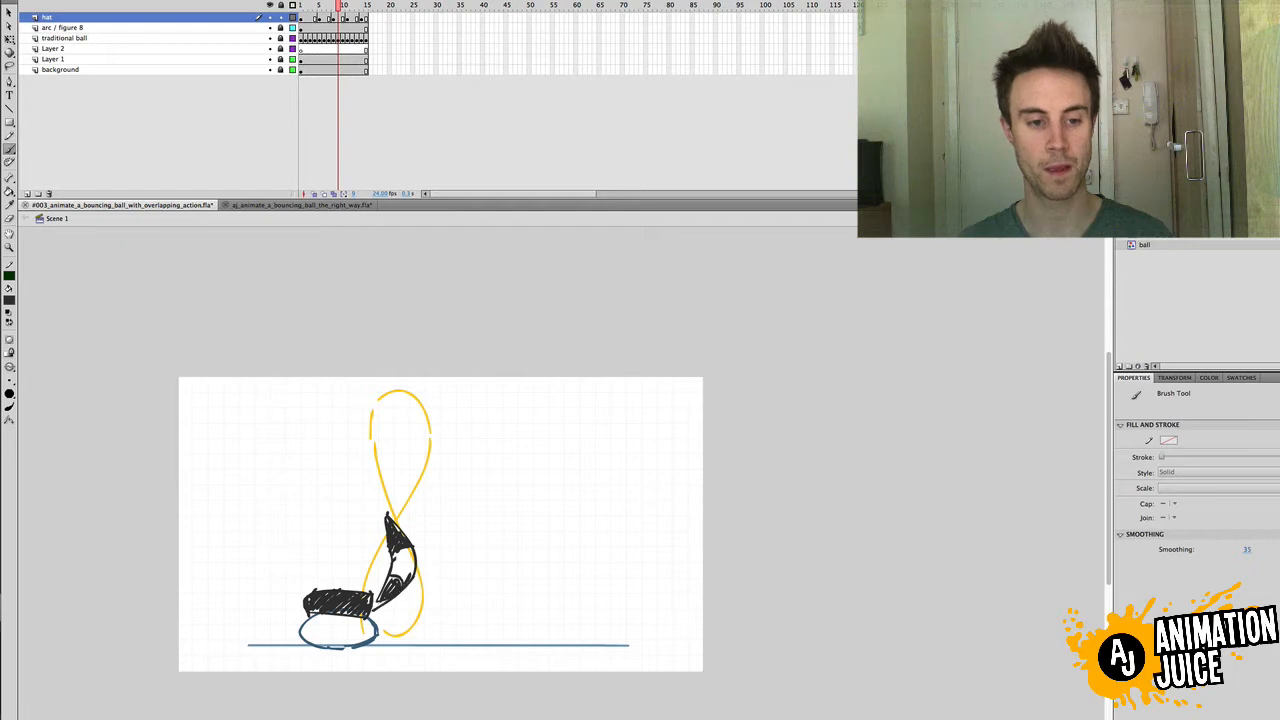
Step: Move the hat keyframe from frame 11 to frame 12 and add an empty hat keyframe at frame 10
mouse_move(338, 8)
mouse_down()
mouse_move(360, 5)
mouse_move(323, 5)
mouse_move(351, 5)
mouse_up()
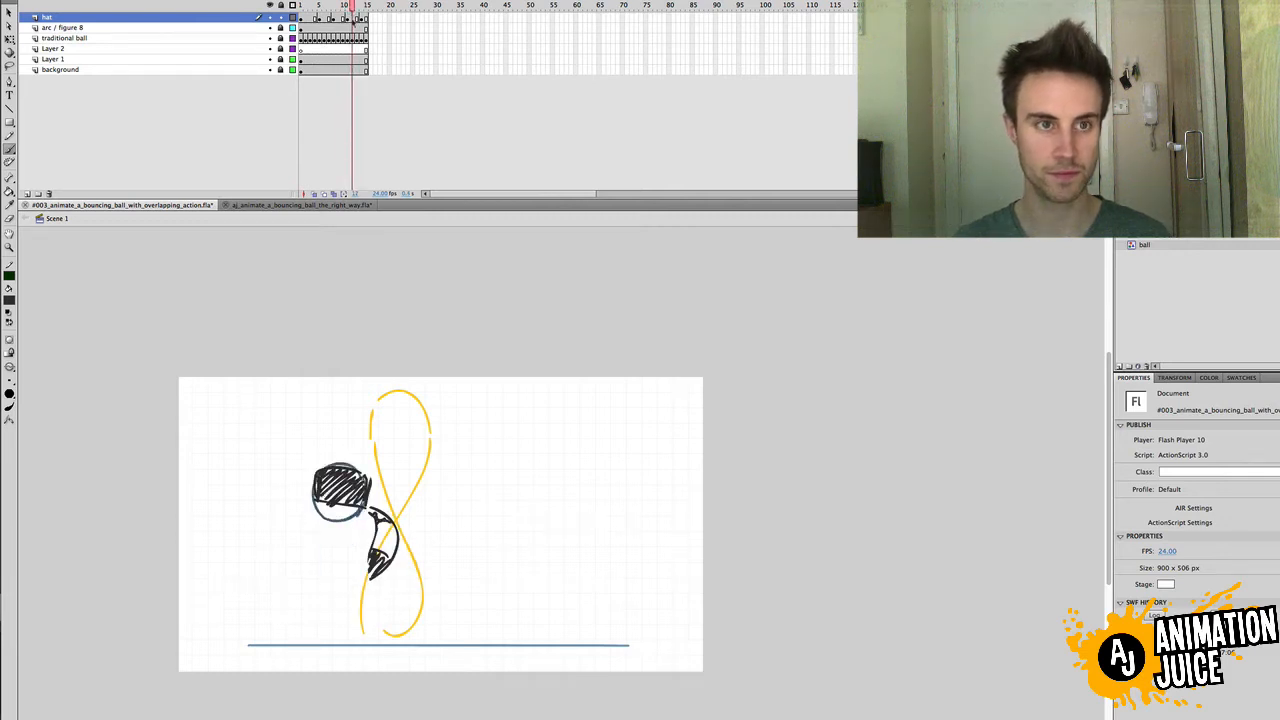
click(347, 17)
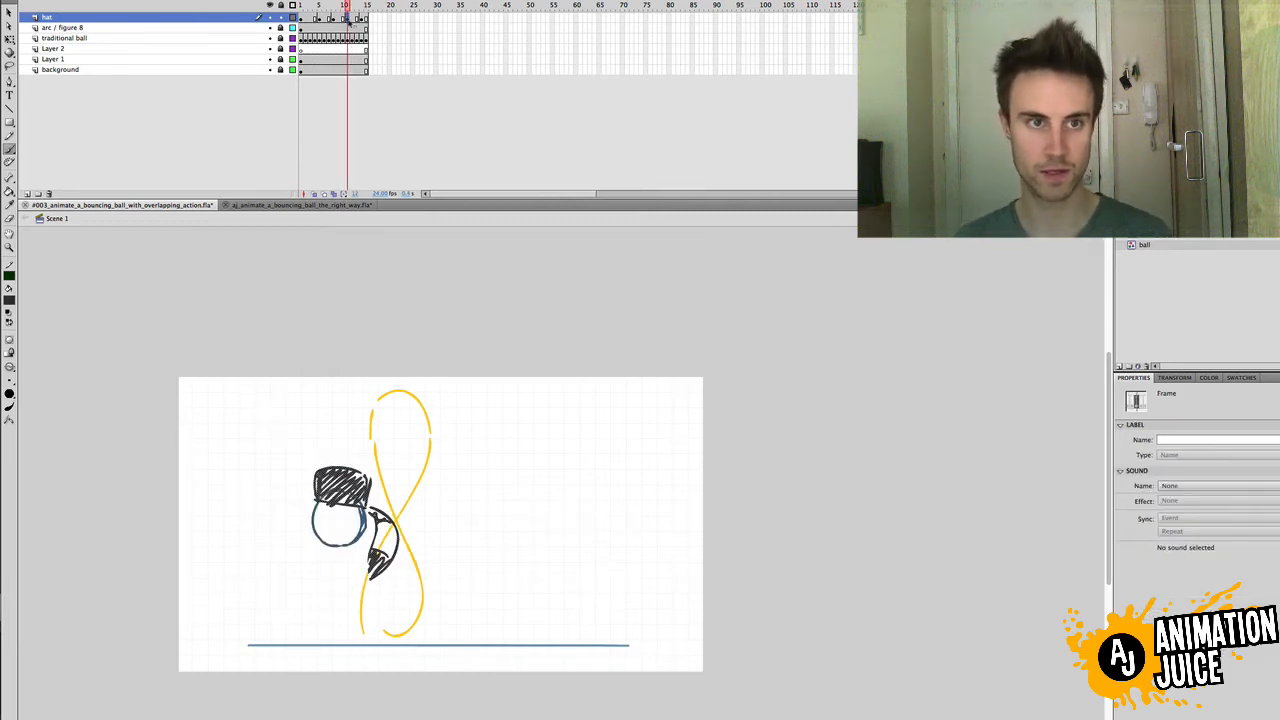
click(352, 17)
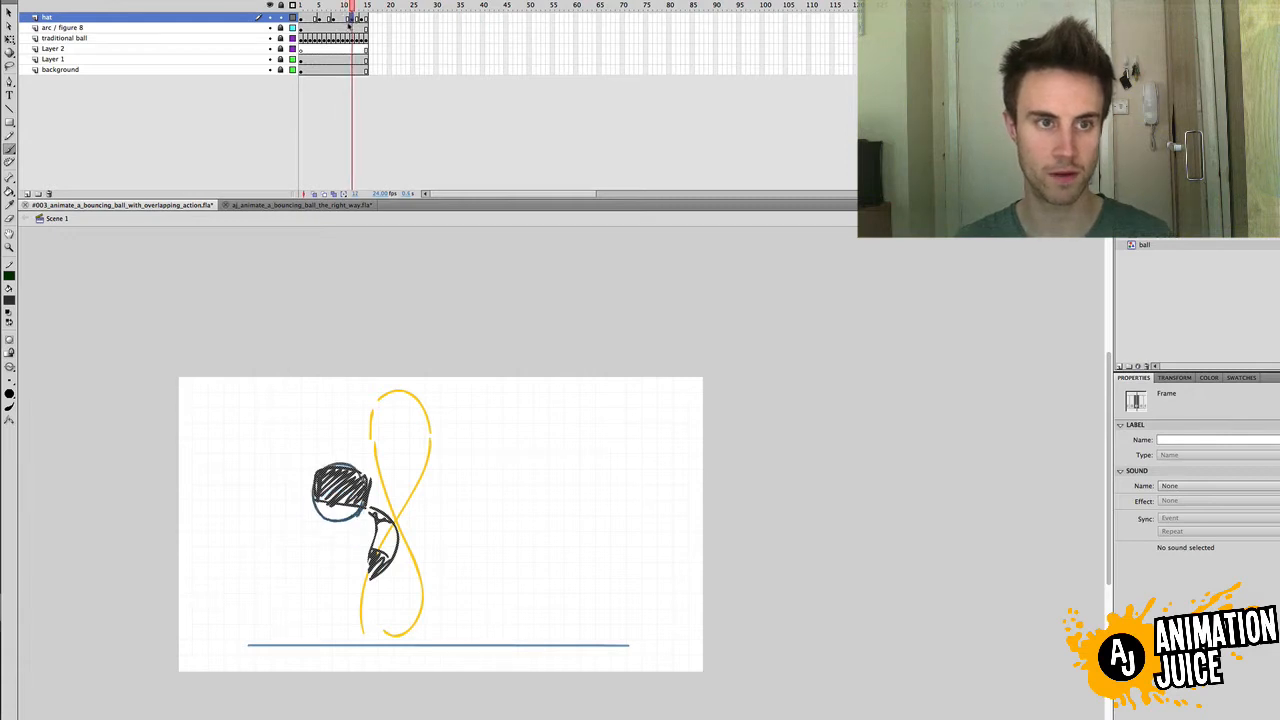
click(347, 17)
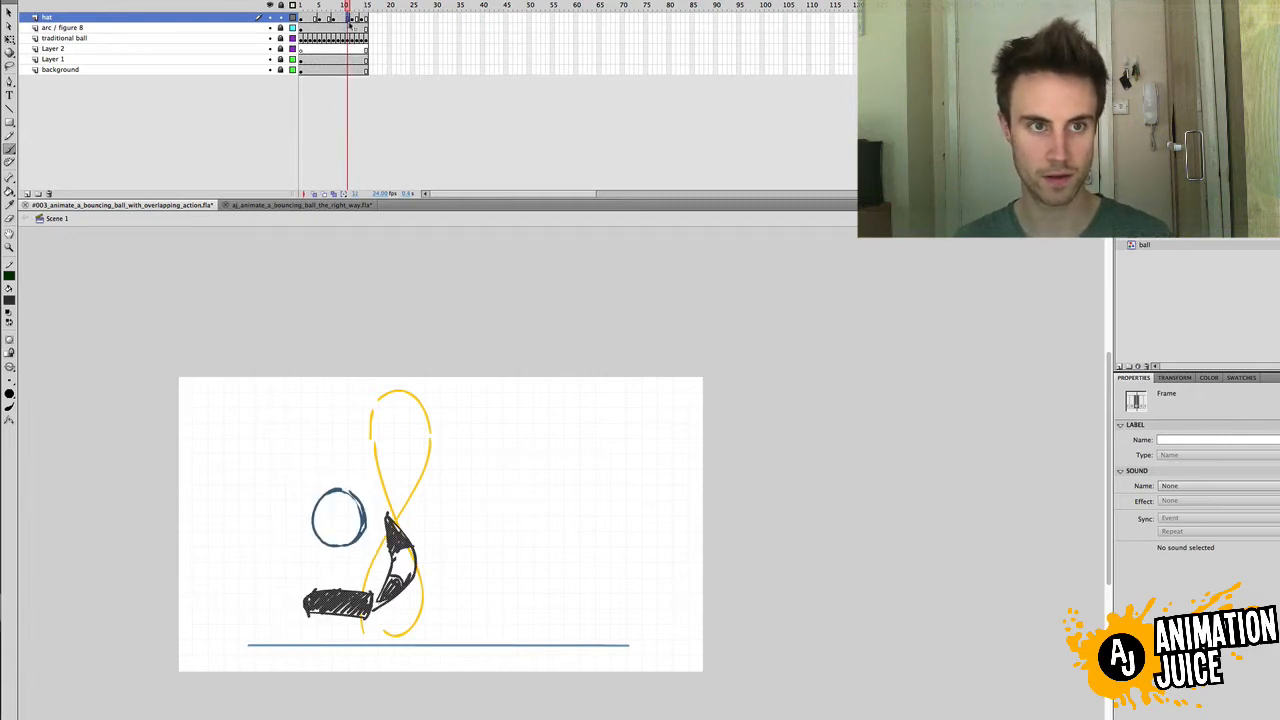
click(343, 17)
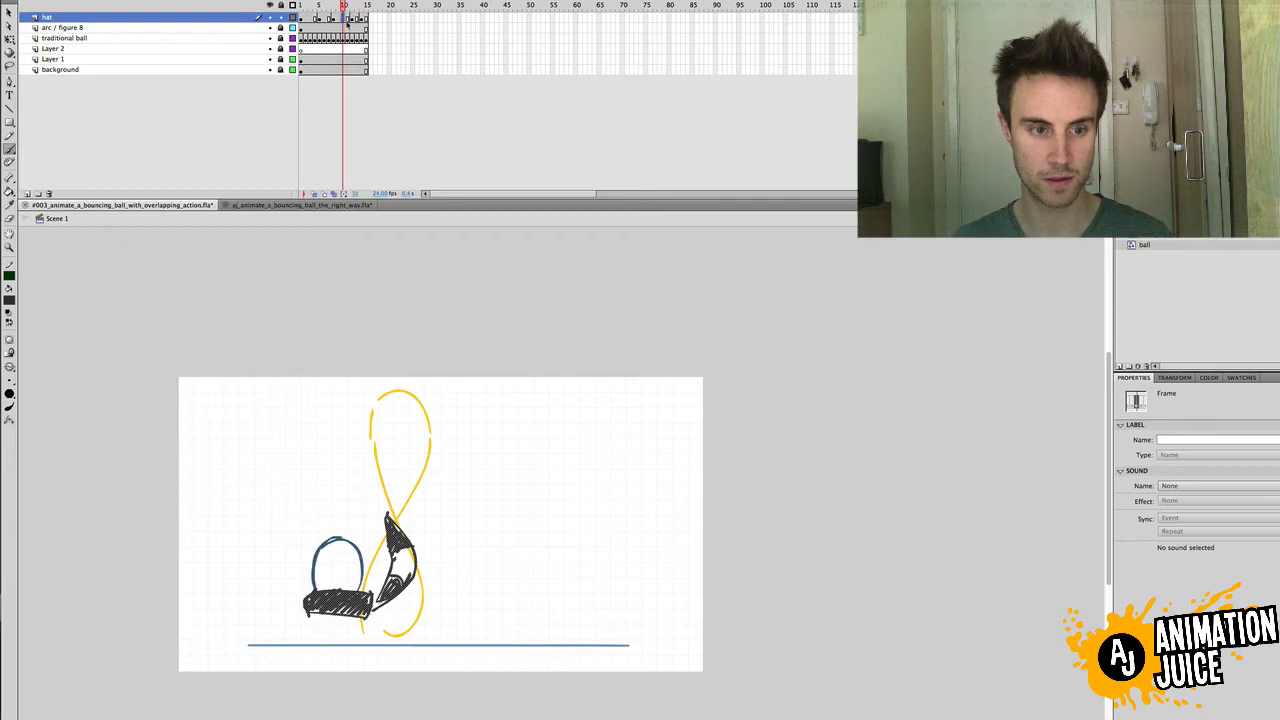
key(BackSpace)
Step: Turn on onion skinning and brush a shaded hat cap on top of the ball at frame 10
key(b)
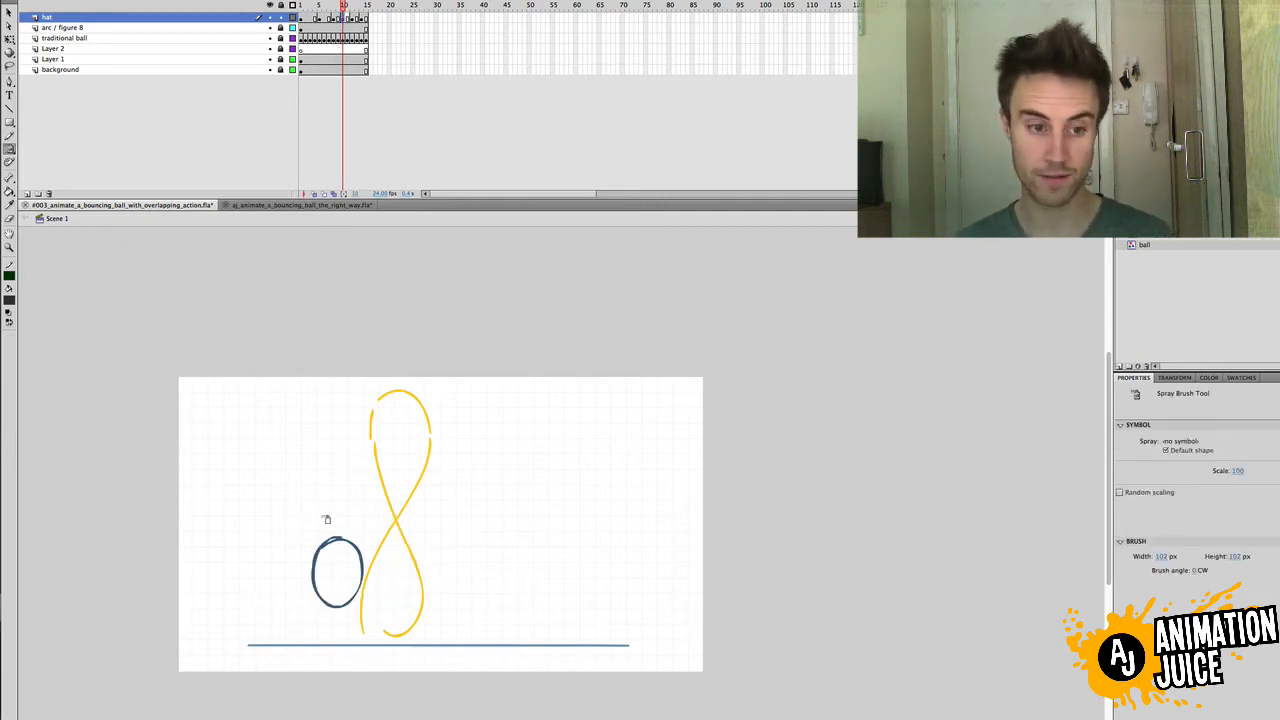
click(315, 193)
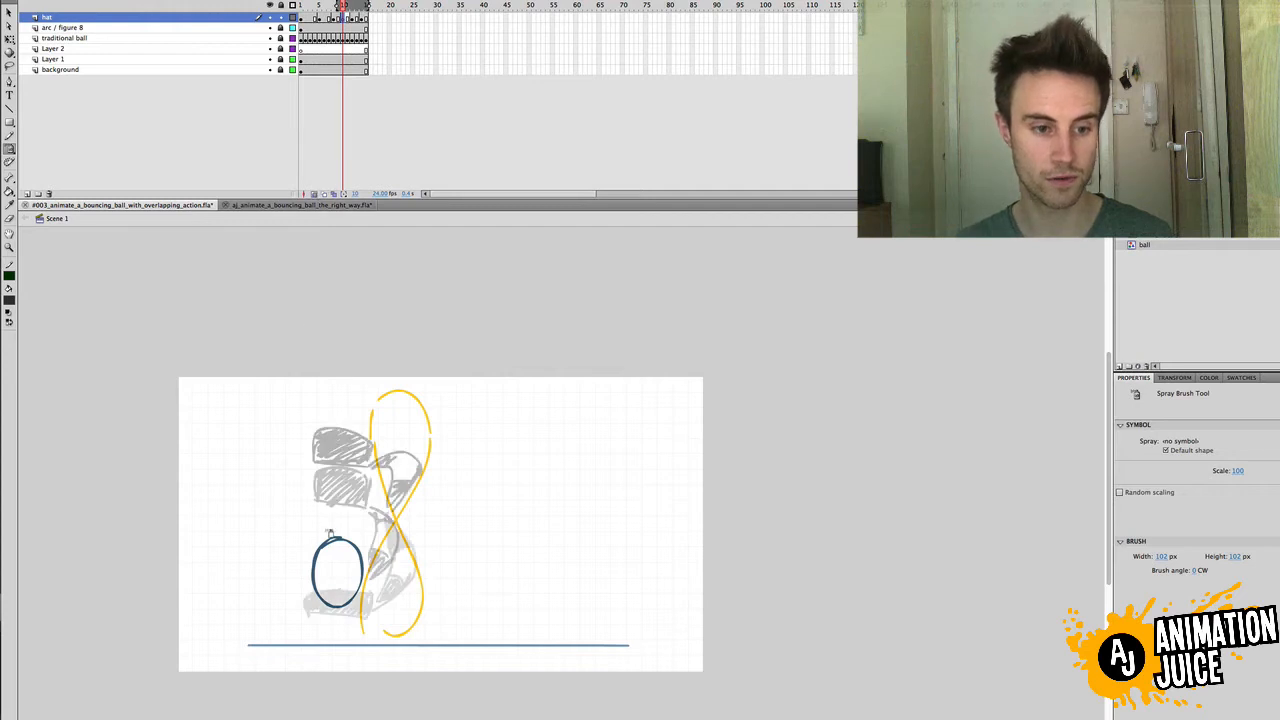
key(b)
mouse_move(318, 545)
mouse_down()
mouse_move(366, 535)
mouse_move(318, 529)
mouse_move(361, 519)
mouse_move(370, 557)
mouse_move(330, 547)
mouse_move(364, 555)
mouse_up()
key(super+z)
key(super+z)
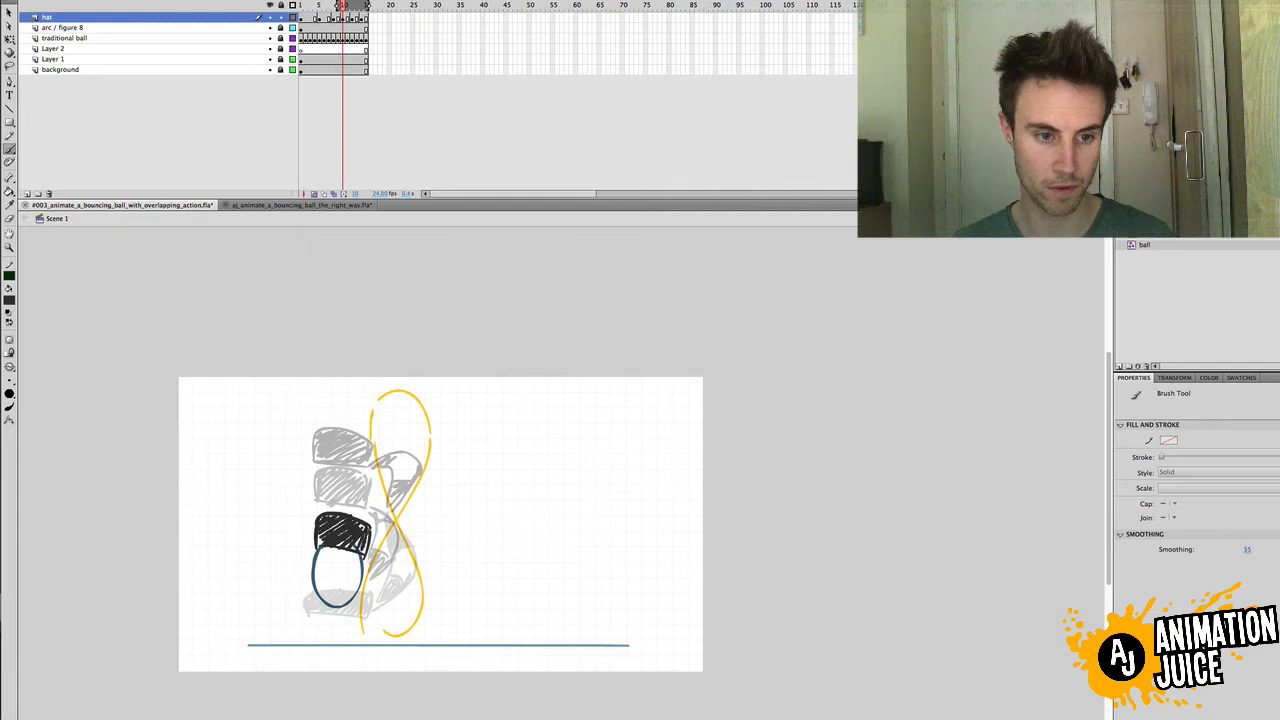
Step: Trim the rough edges of the frame 10 cap with the Eraser
key(v)
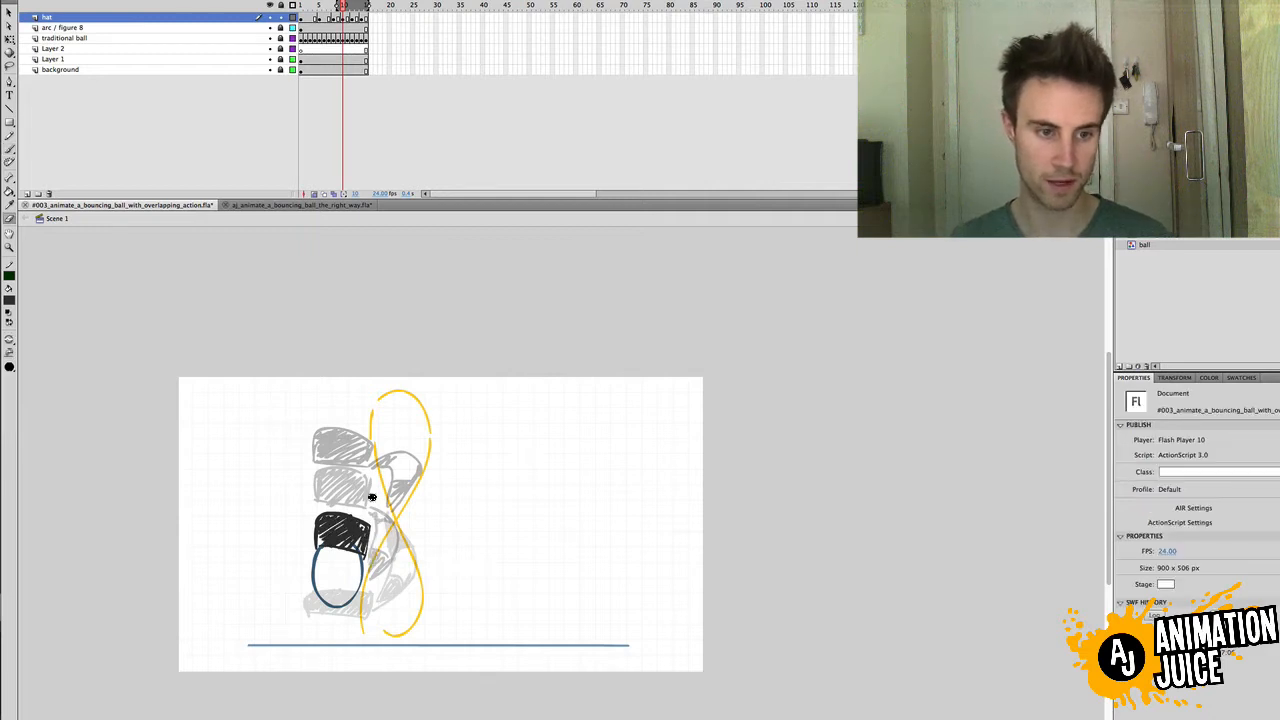
key(super+z)
drag(310, 521, 376, 534)
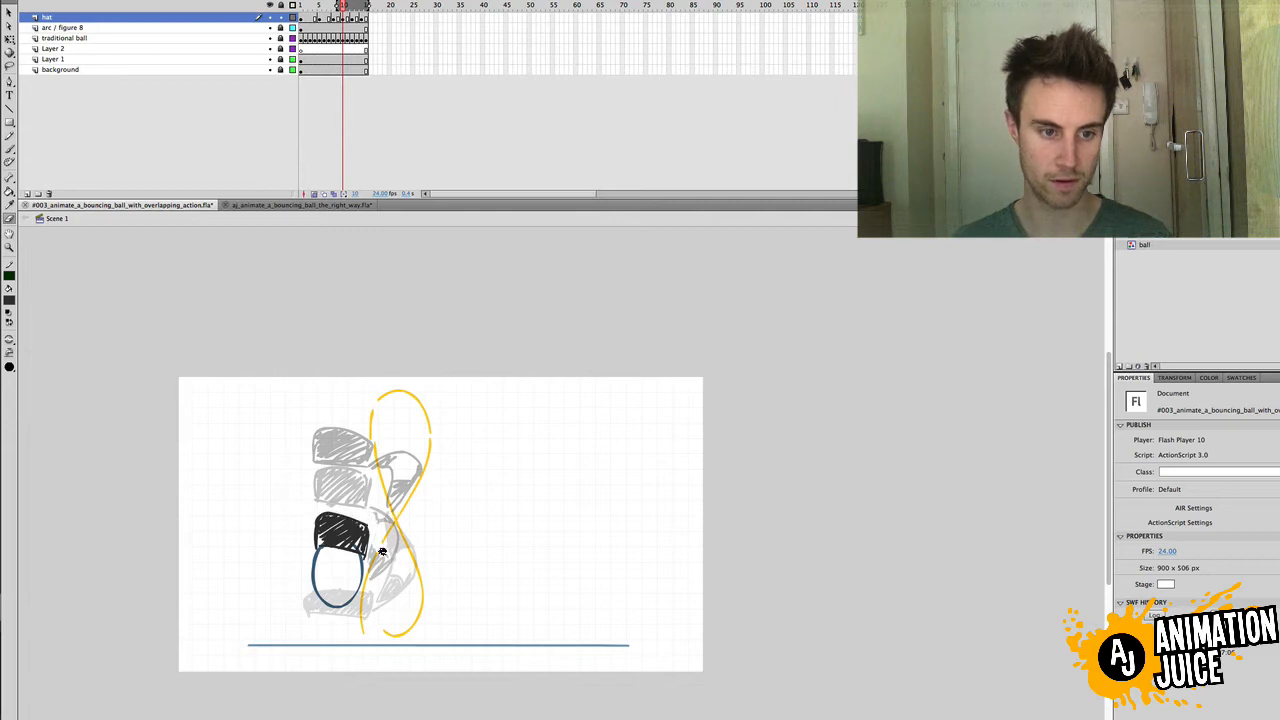
Step: Select the frame 10 cap and nudge it slightly down and left onto the ball
key(v)
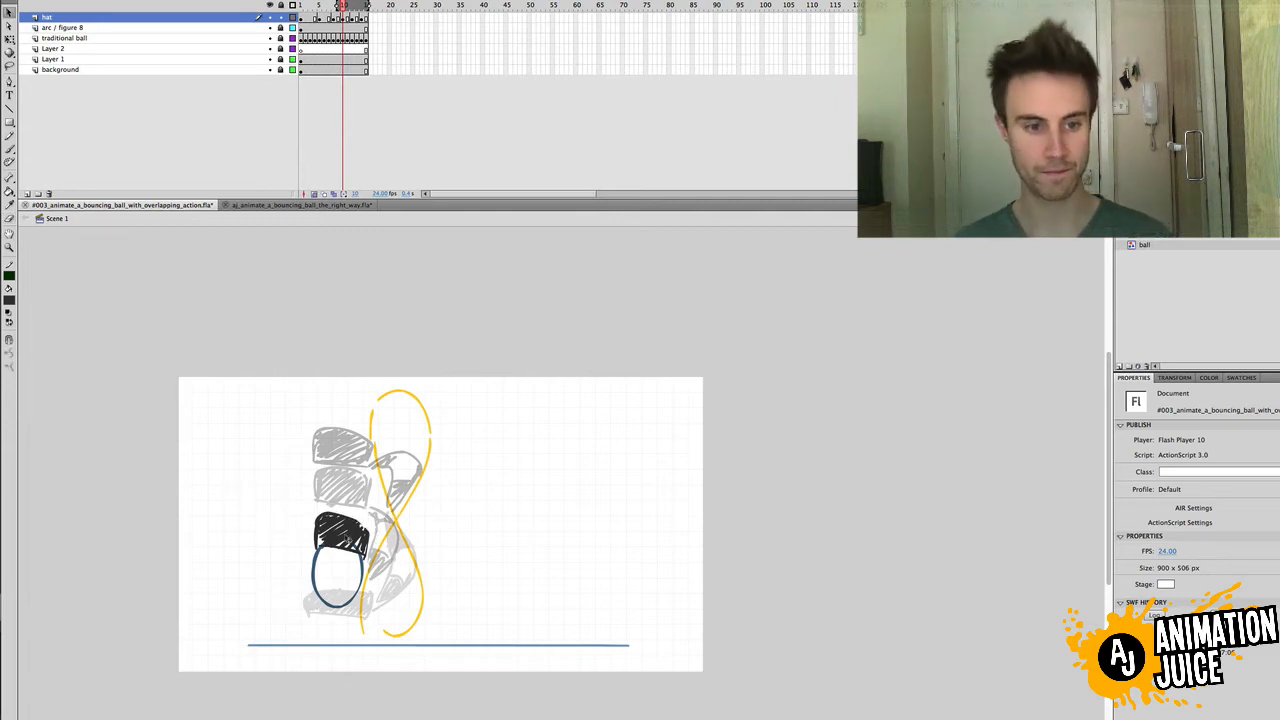
click(346, 537)
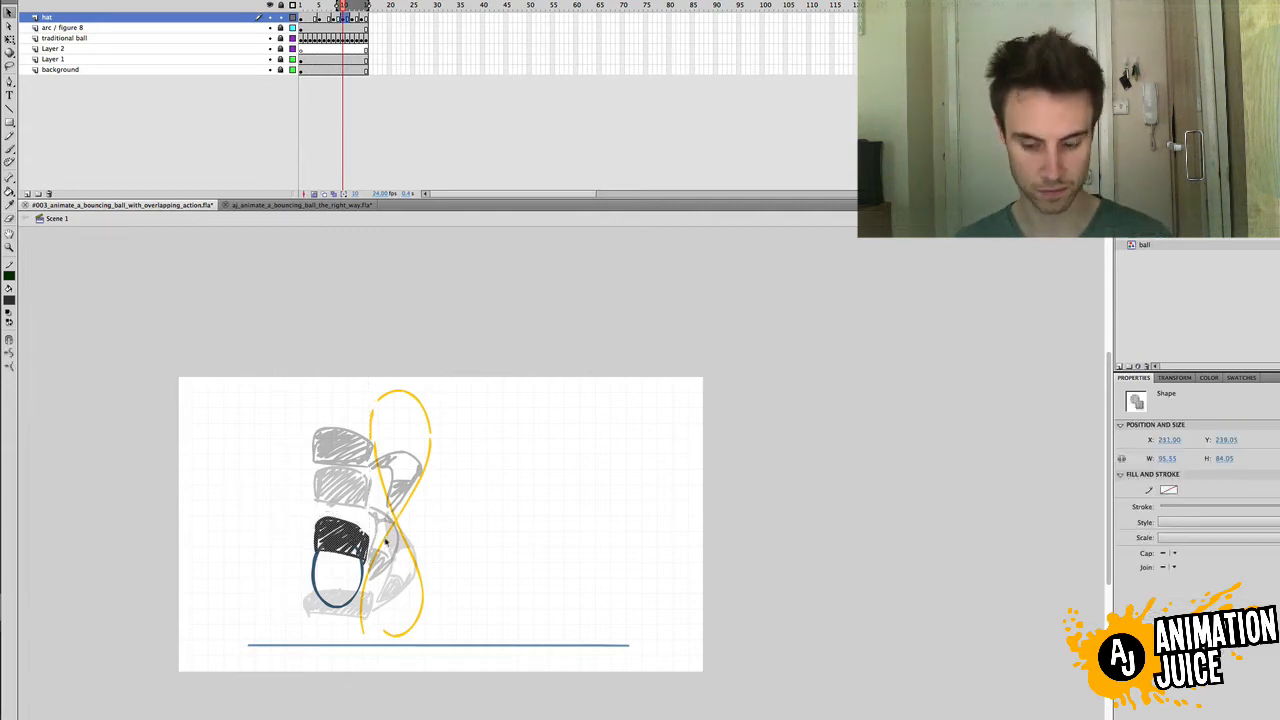
key(Down)
key(Down)
key(Down)
key(Left)
key(Left)
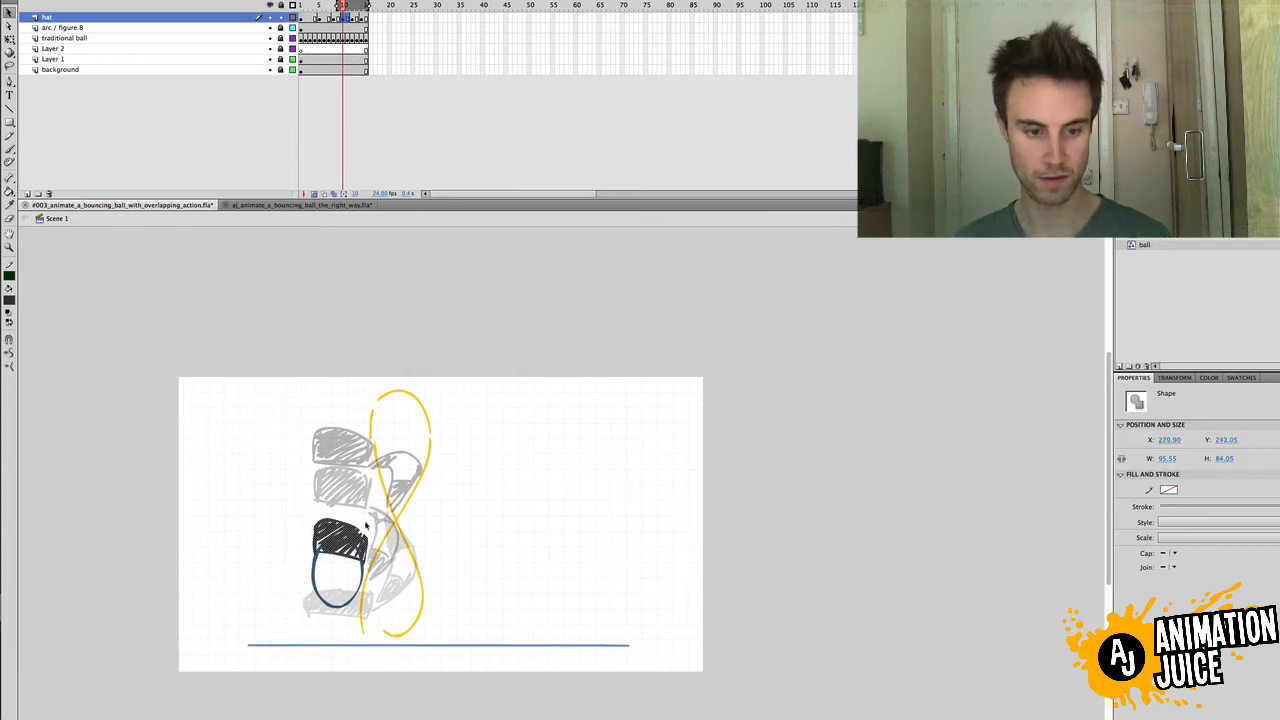
Step: Brush a brim with shaded ends from beside the frame 10 cap down to the arc's lowest part, and turn off onion skinning
key(b)
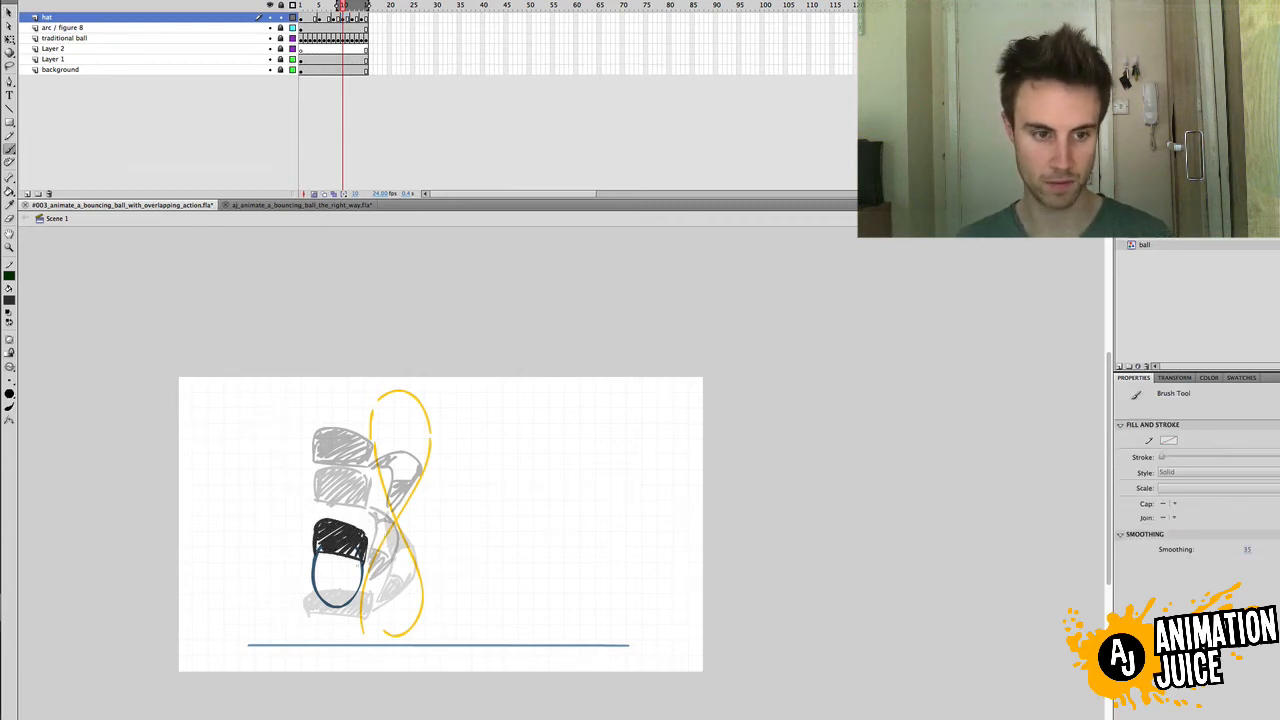
mouse_move(362, 566)
mouse_down()
mouse_move(387, 604)
mouse_move(377, 637)
mouse_up()
key(ctrl+z)
key(super+z)
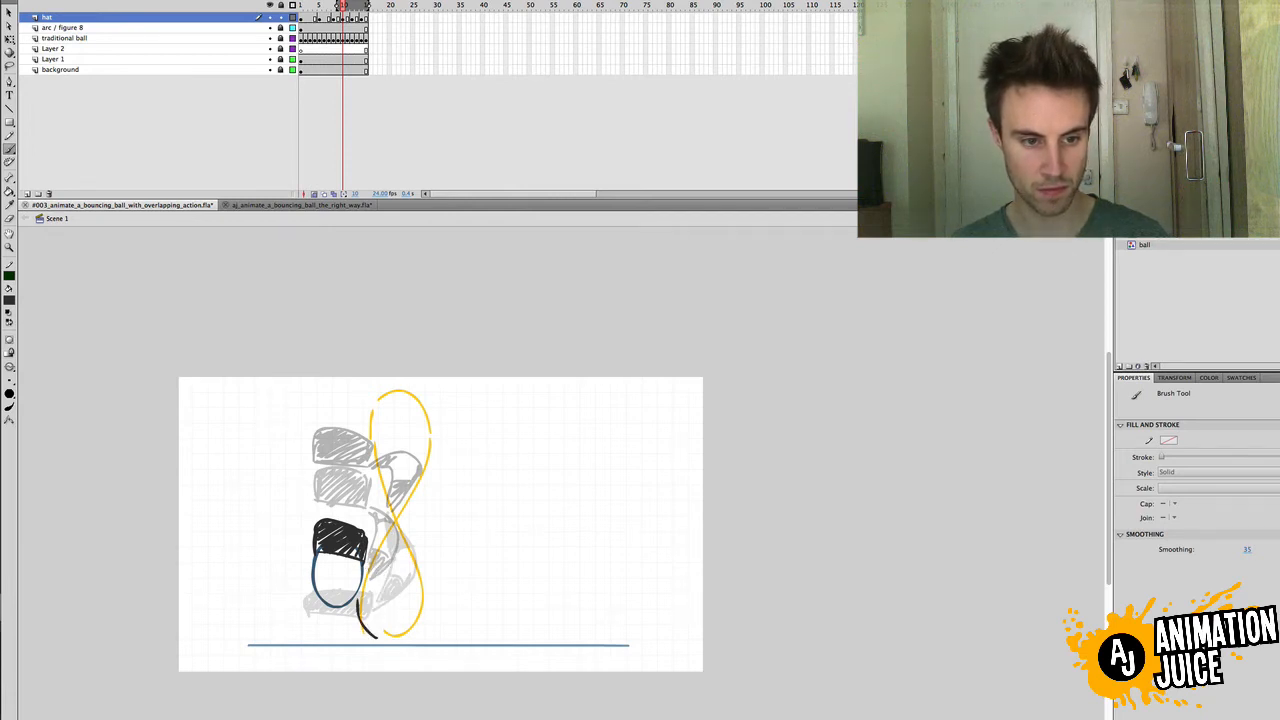
drag(366, 566, 396, 627)
key(ctrl+z)
key(ctrl+z)
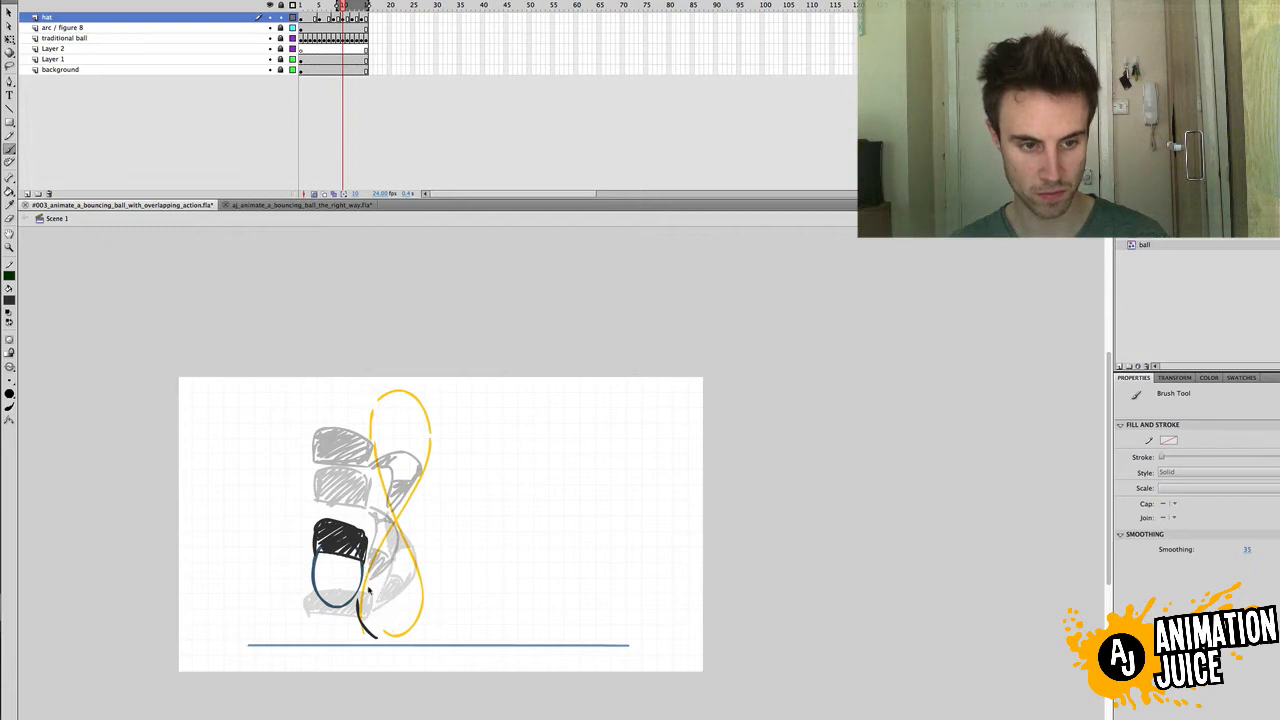
mouse_move(367, 568)
mouse_down()
mouse_move(388, 628)
mouse_move(378, 637)
mouse_move(394, 611)
mouse_move(380, 620)
mouse_move(398, 631)
mouse_up()
key(super+z)
key(ctrl+z)
click(313, 193)
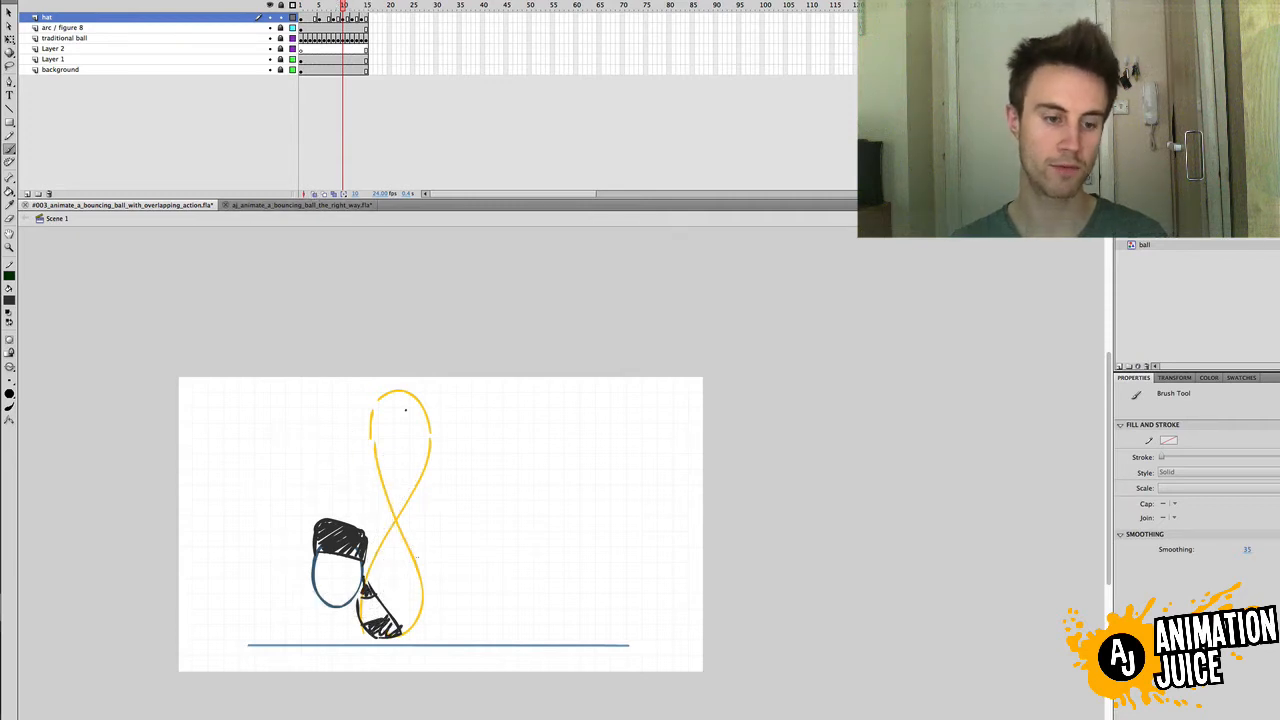
Step: Play the animation, stop at frame 13, and lasso and delete the brim from that frame's hat
key(Return)
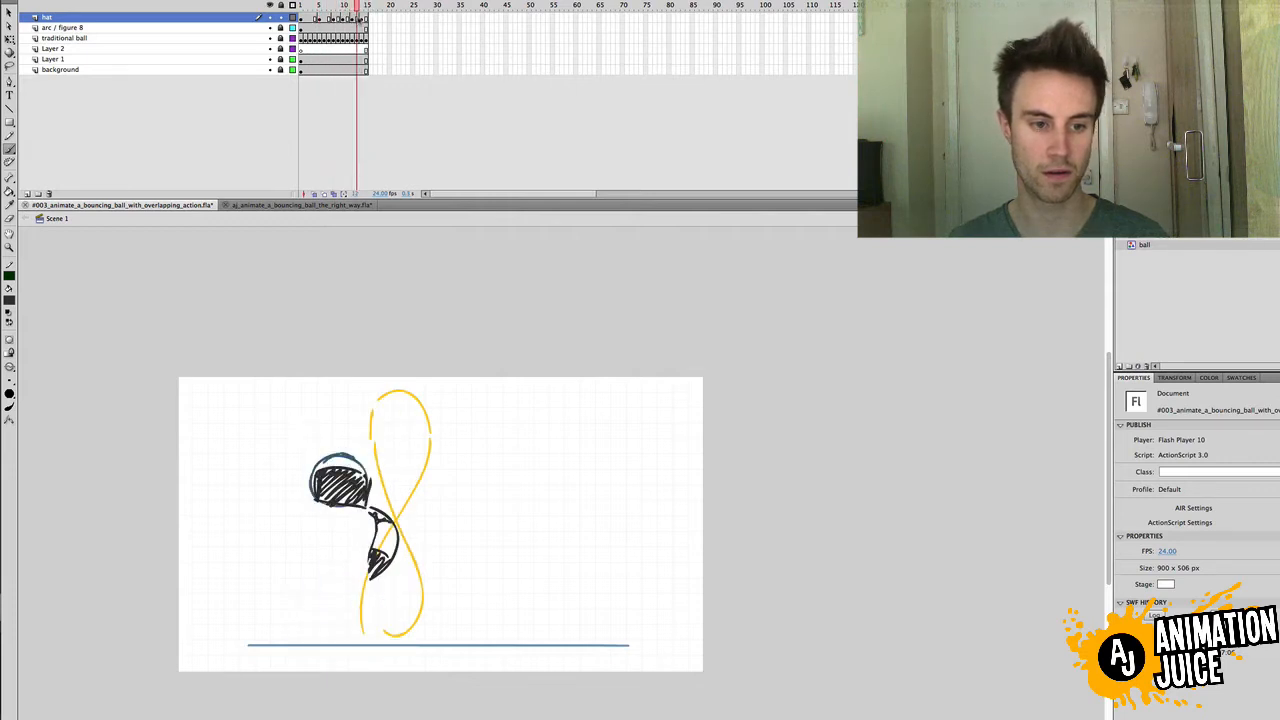
key(Return)
key(v)
click(402, 548)
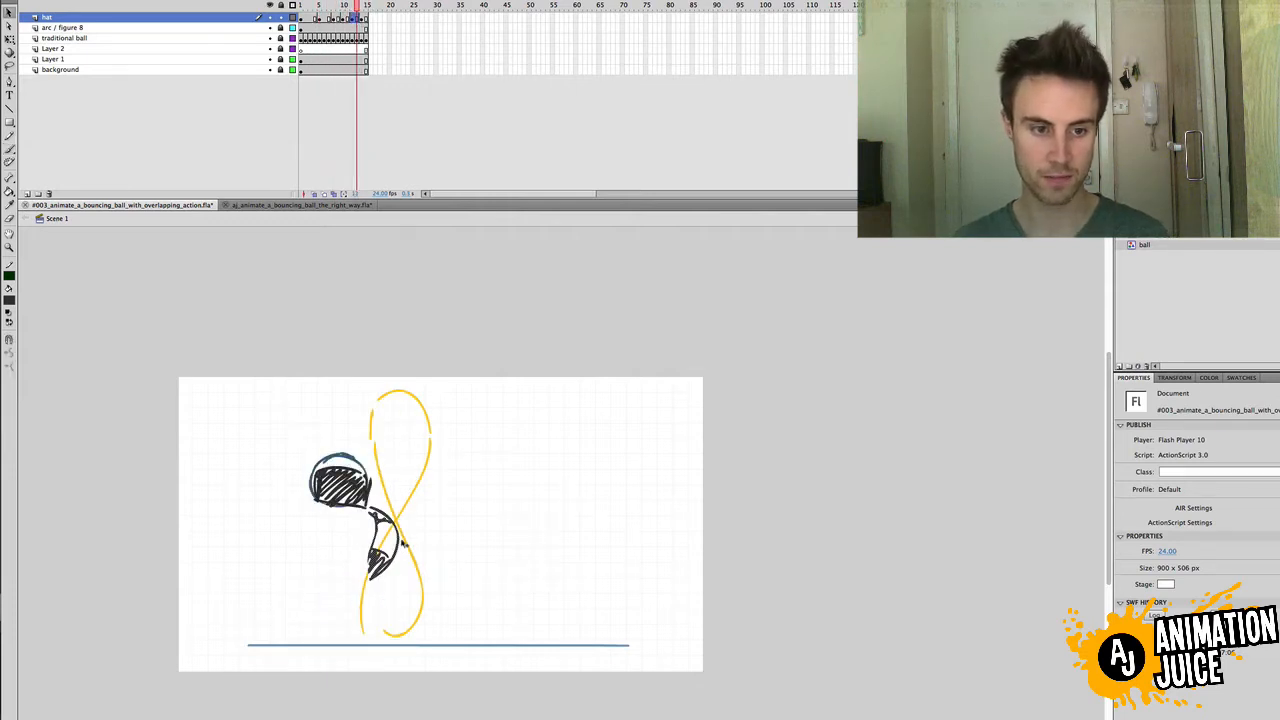
key(l)
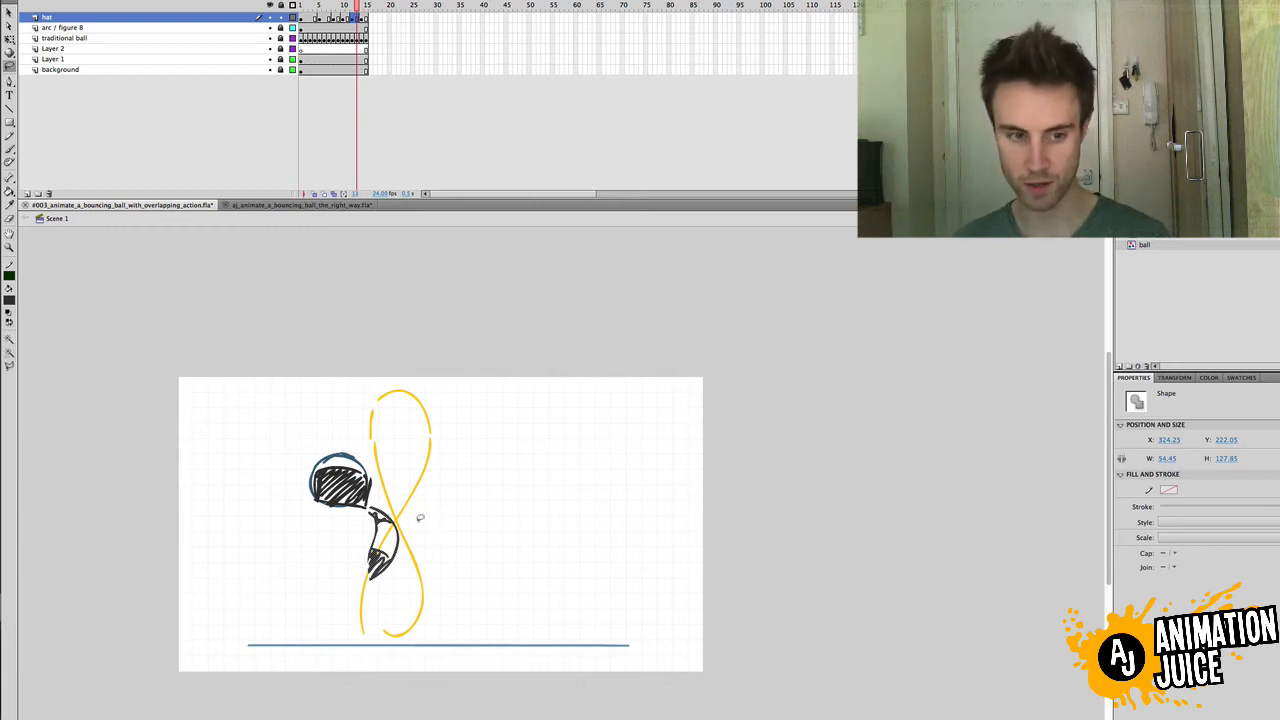
mouse_move(403, 487)
mouse_down()
mouse_move(385, 597)
mouse_move(372, 498)
mouse_move(360, 600)
mouse_up()
key(Delete)
Step: Brush a new brim at frame 13 hanging nearly straight down from the cap, with shading at its tip
key(b)
key(ctrl+z)
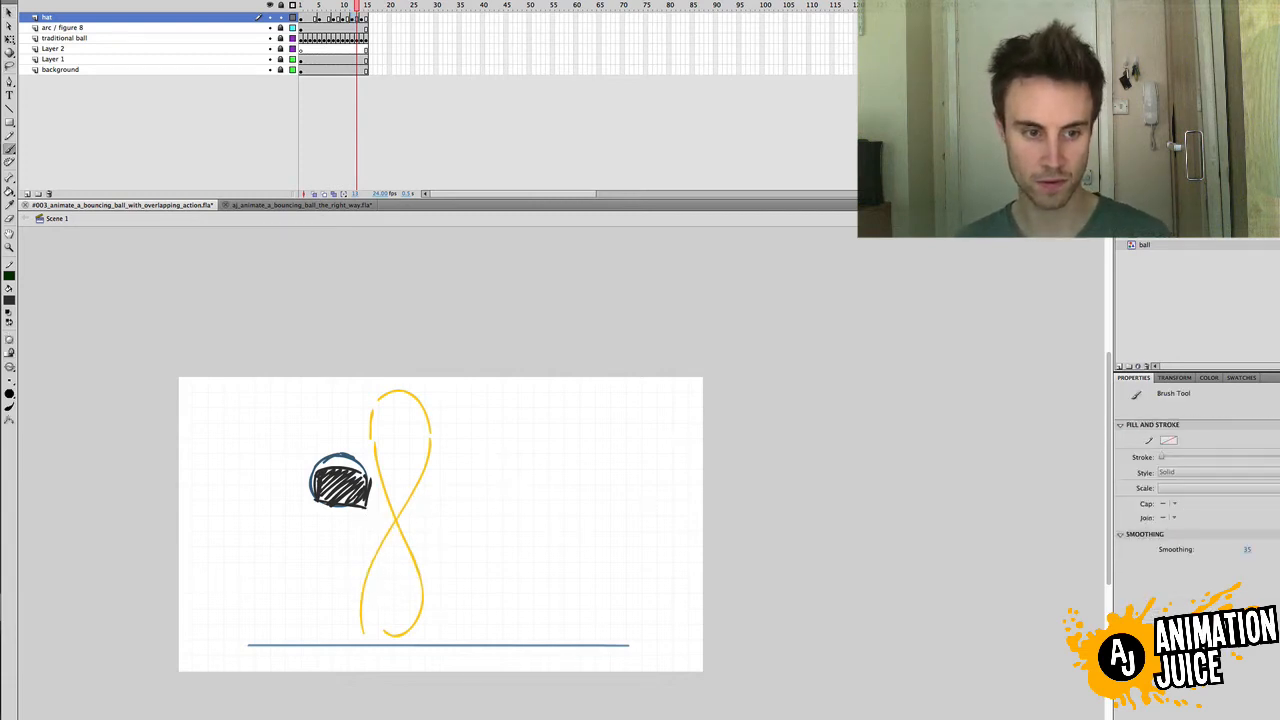
mouse_move(368, 512)
mouse_down()
mouse_move(356, 588)
mouse_move(369, 580)
mouse_up()
key(ctrl+z)
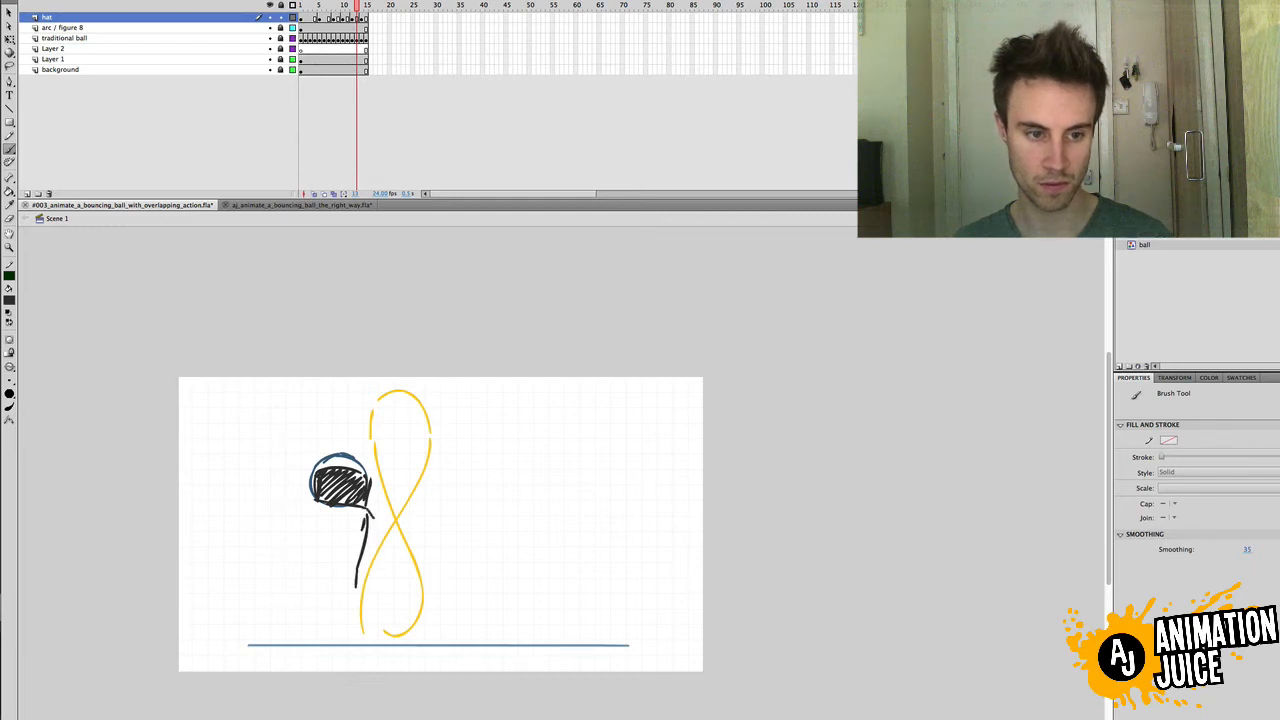
mouse_move(371, 512)
mouse_down()
mouse_move(371, 588)
mouse_move(373, 577)
mouse_up()
key(ctrl+z)
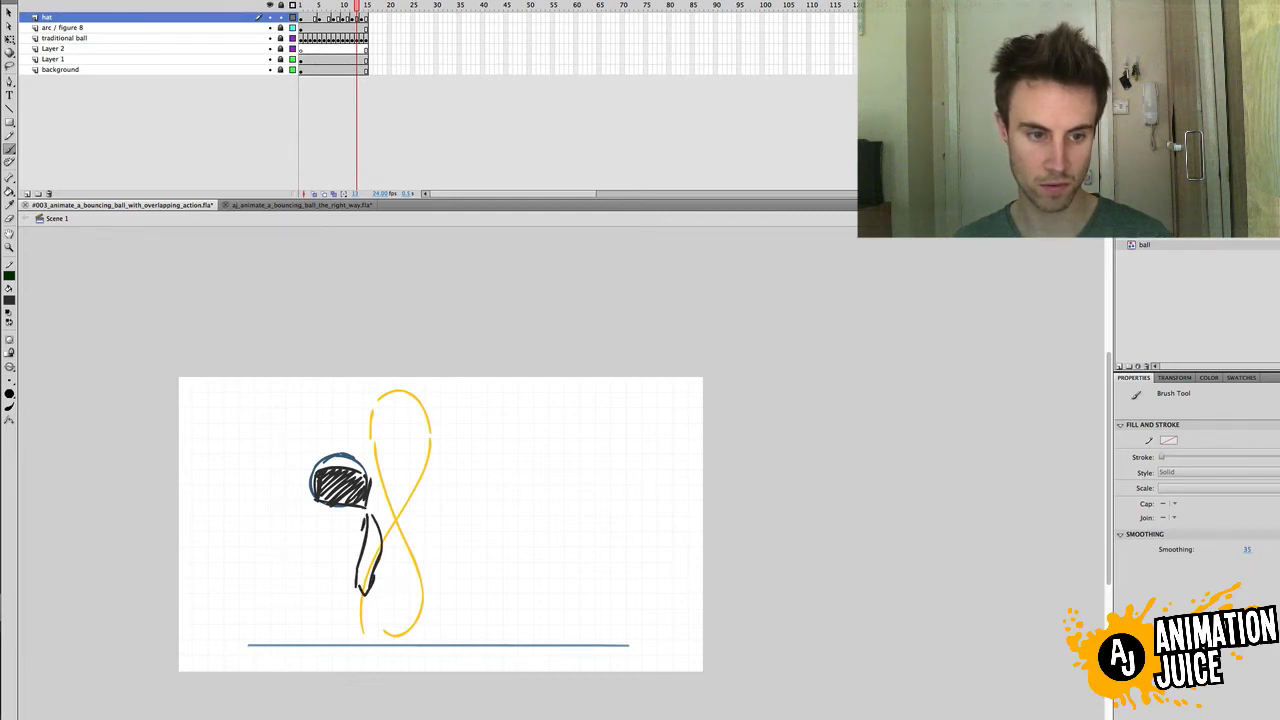
drag(363, 519, 363, 596)
key(ctrl+z)
key(ctrl+z)
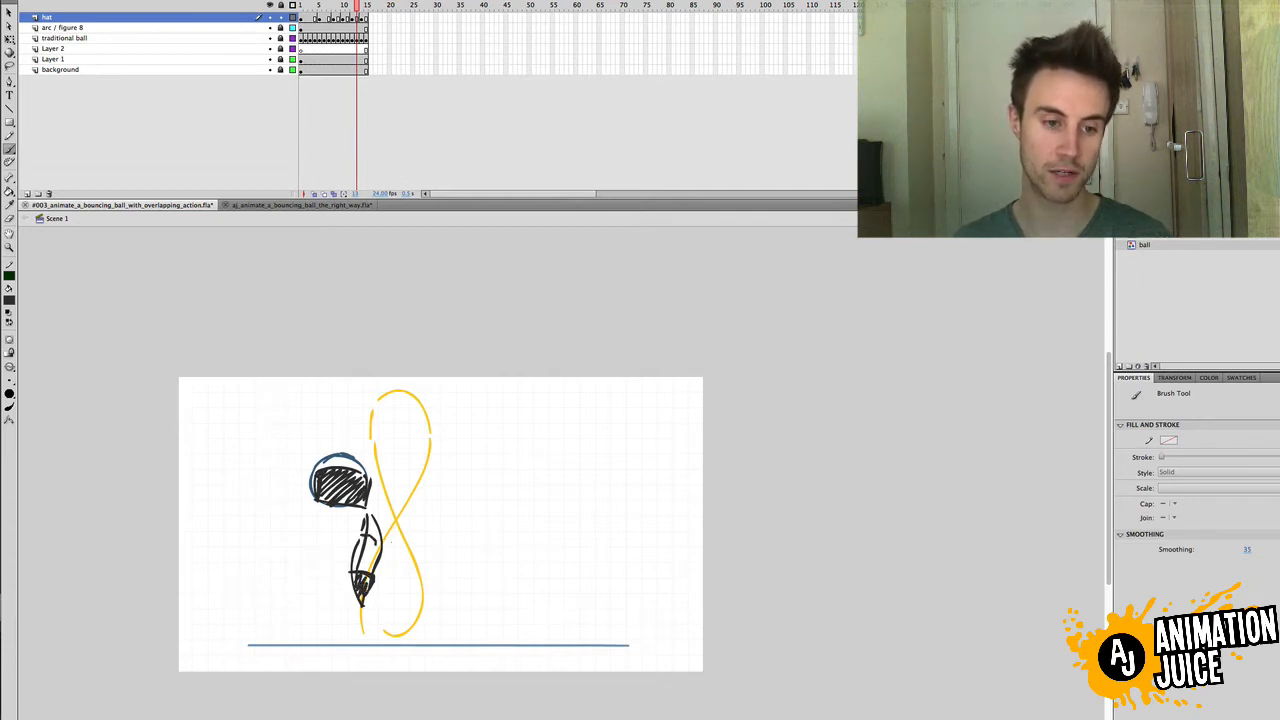
Step: Clear the hat drawing from frame 15, leaving an empty hat keyframe there
drag(355, 8, 374, 56)
key(v)
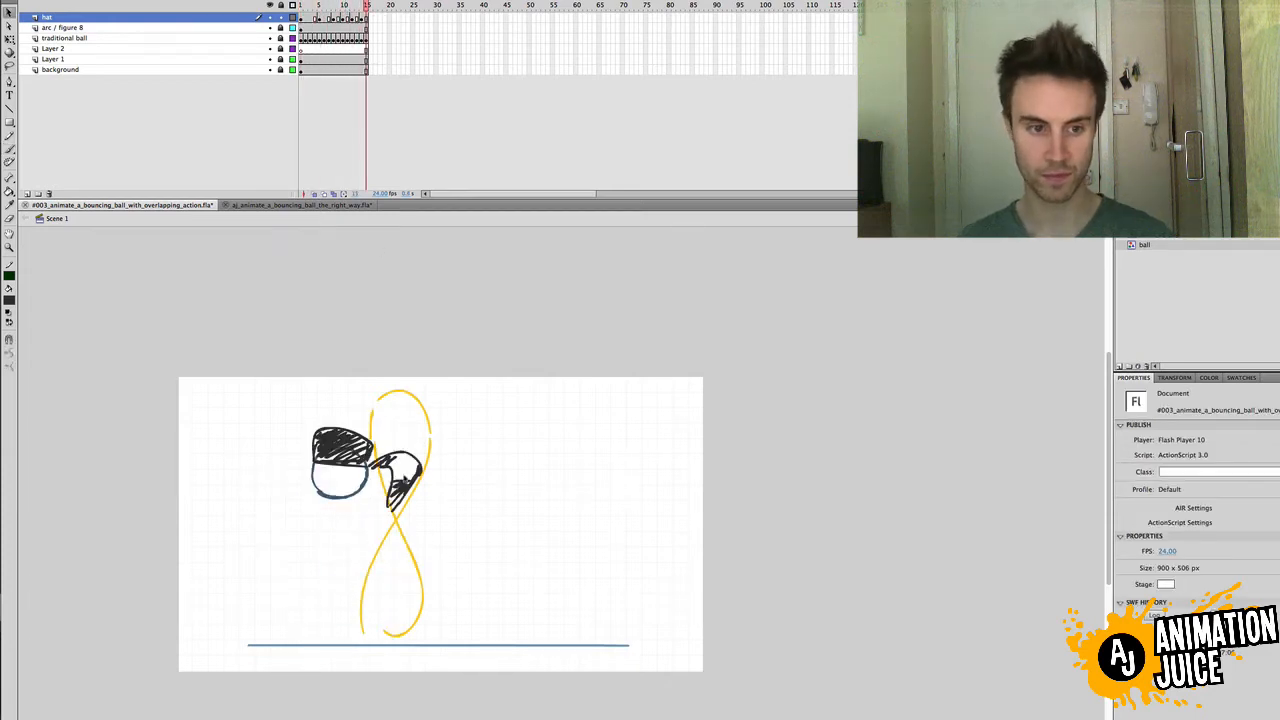
key(l)
mouse_move(427, 455)
mouse_down()
mouse_move(387, 531)
mouse_move(371, 465)
mouse_move(420, 432)
mouse_up()
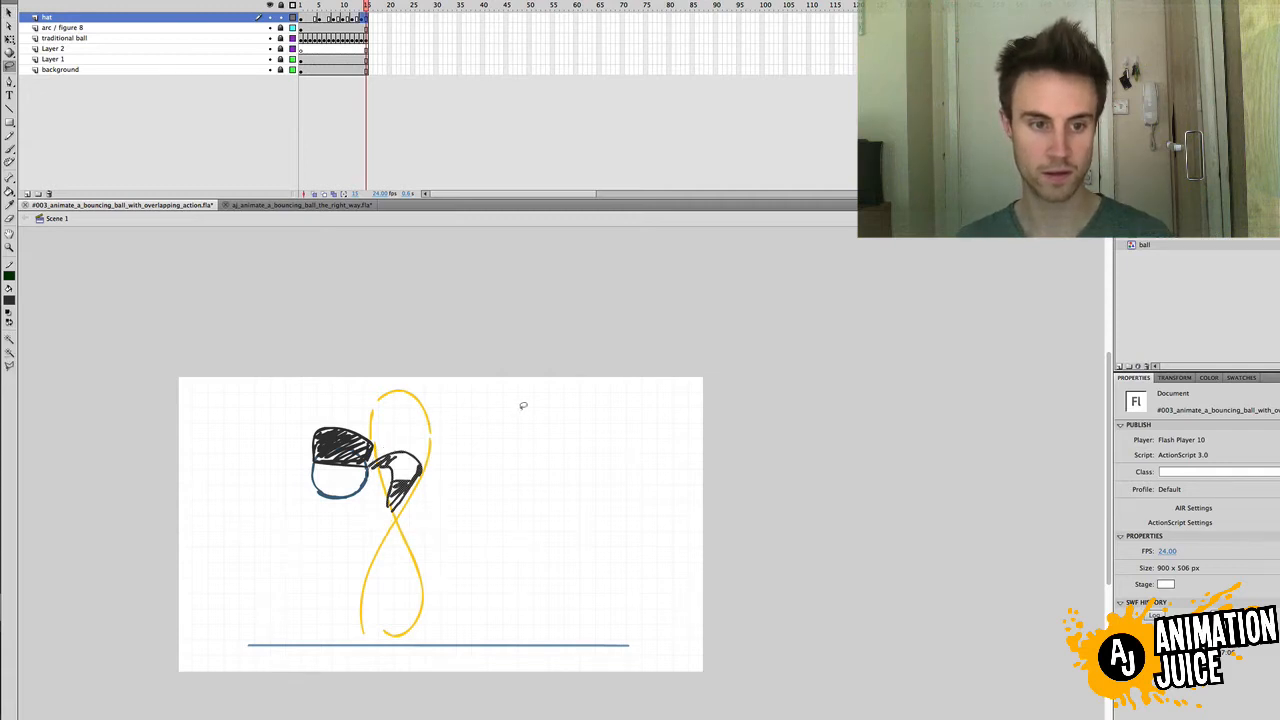
key(v)
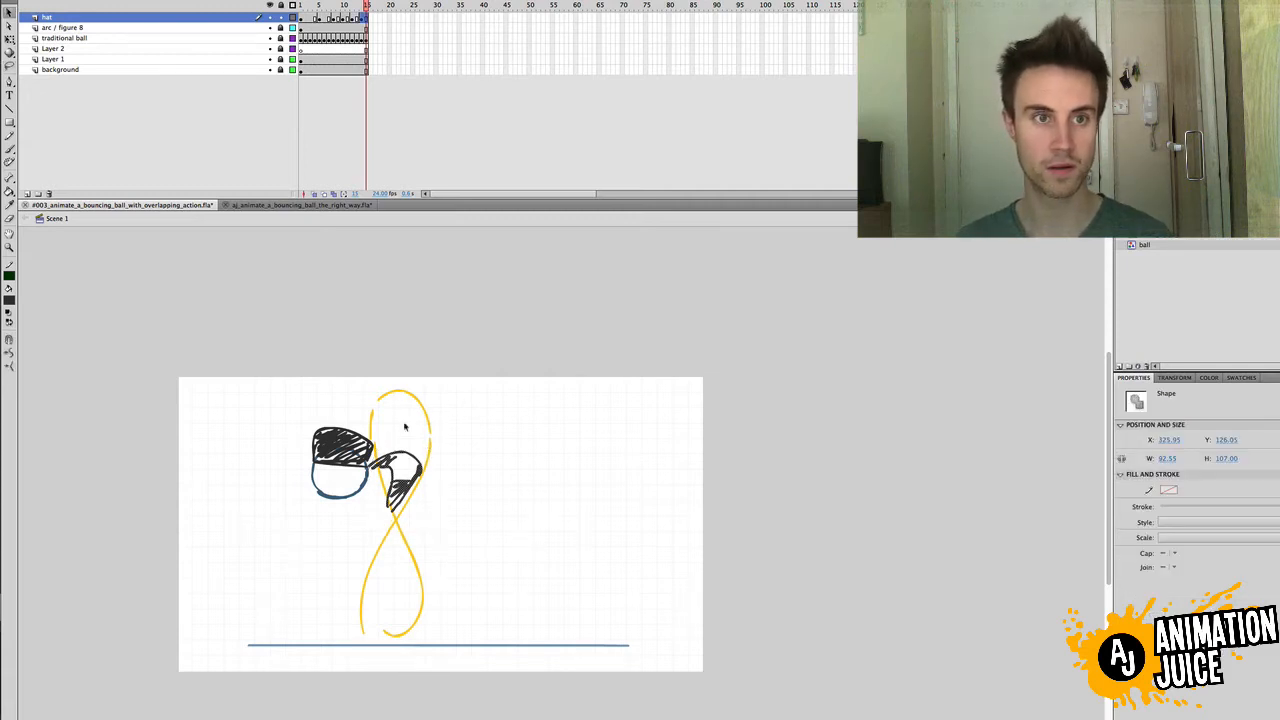
click(366, 18)
key(Delete)
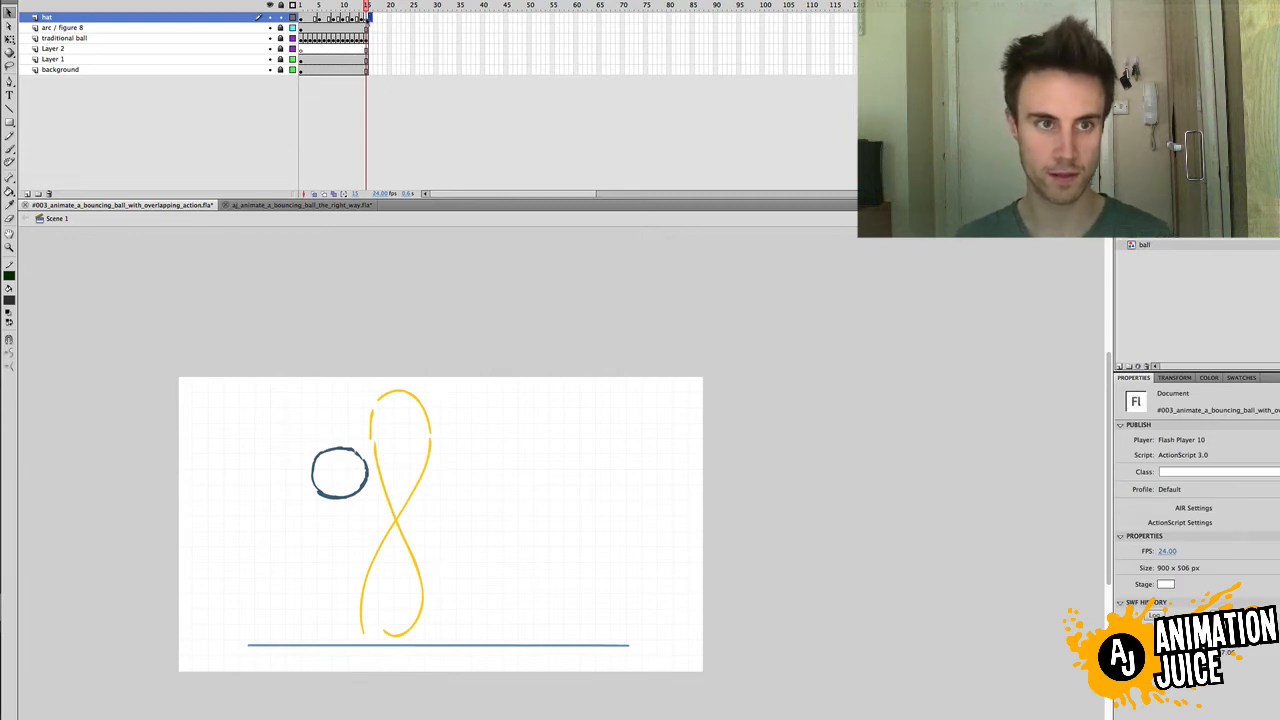
click(399, 38)
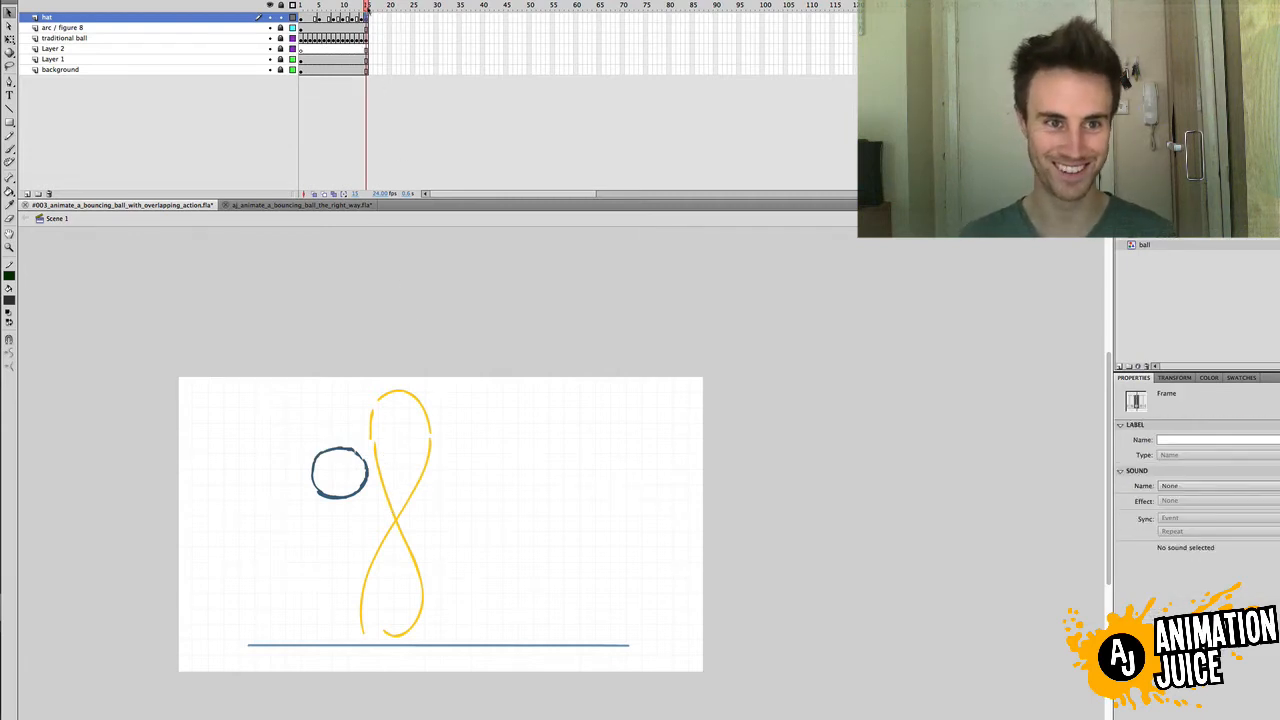
Step: Lasso and cut the brim from the frame 14 hat, and paste it in place at frame 15
drag(367, 7, 361, 7)
click(376, 37)
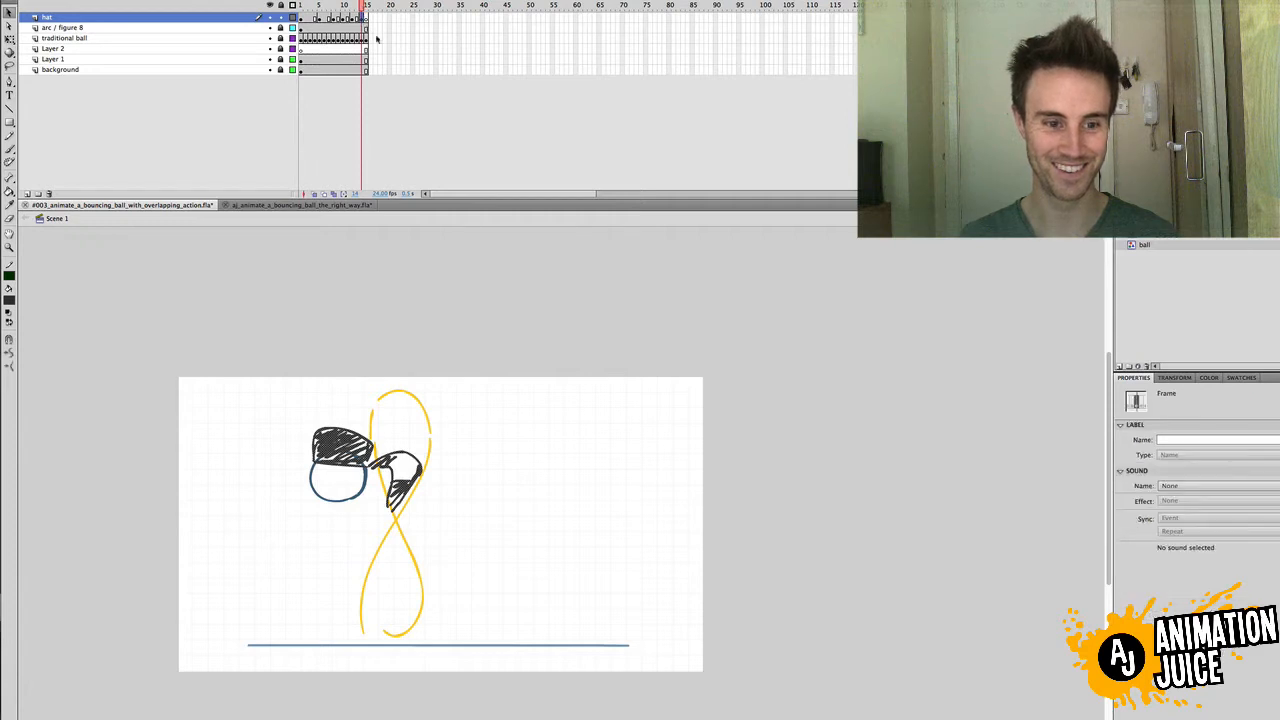
key(l)
mouse_move(418, 428)
mouse_down()
mouse_move(387, 536)
mouse_move(373, 486)
mouse_move(410, 425)
mouse_up()
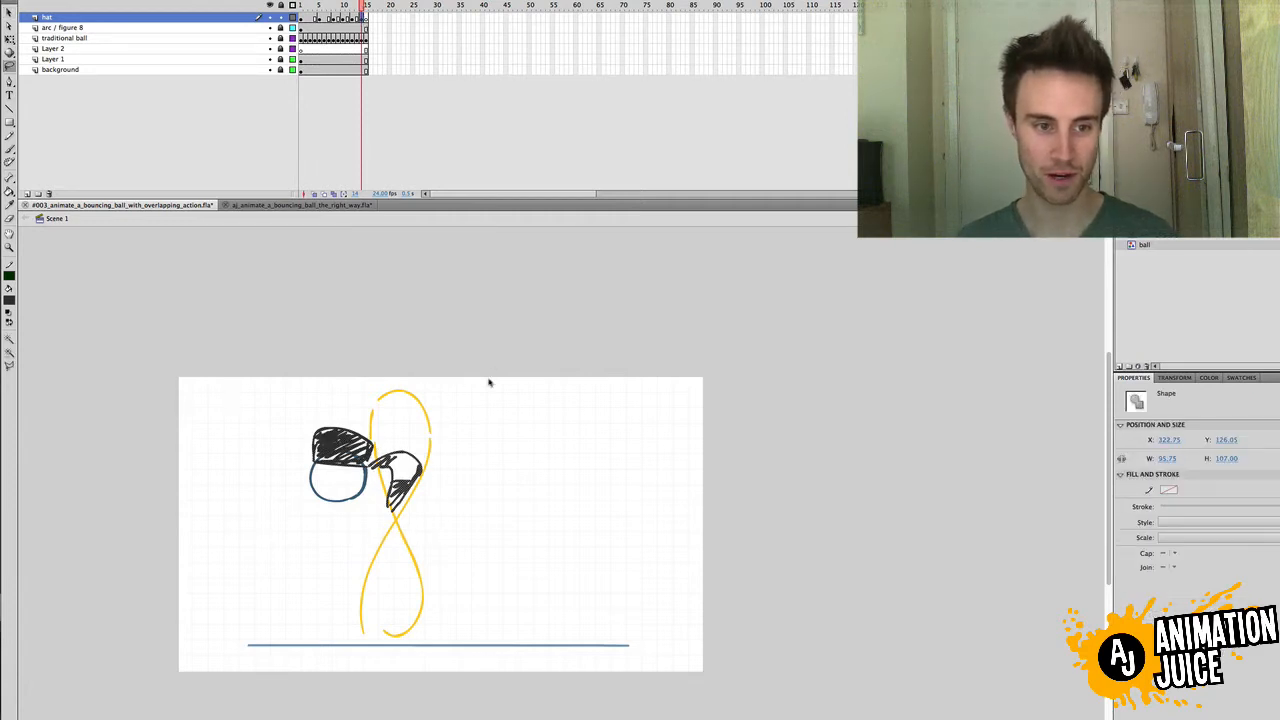
key(Delete)
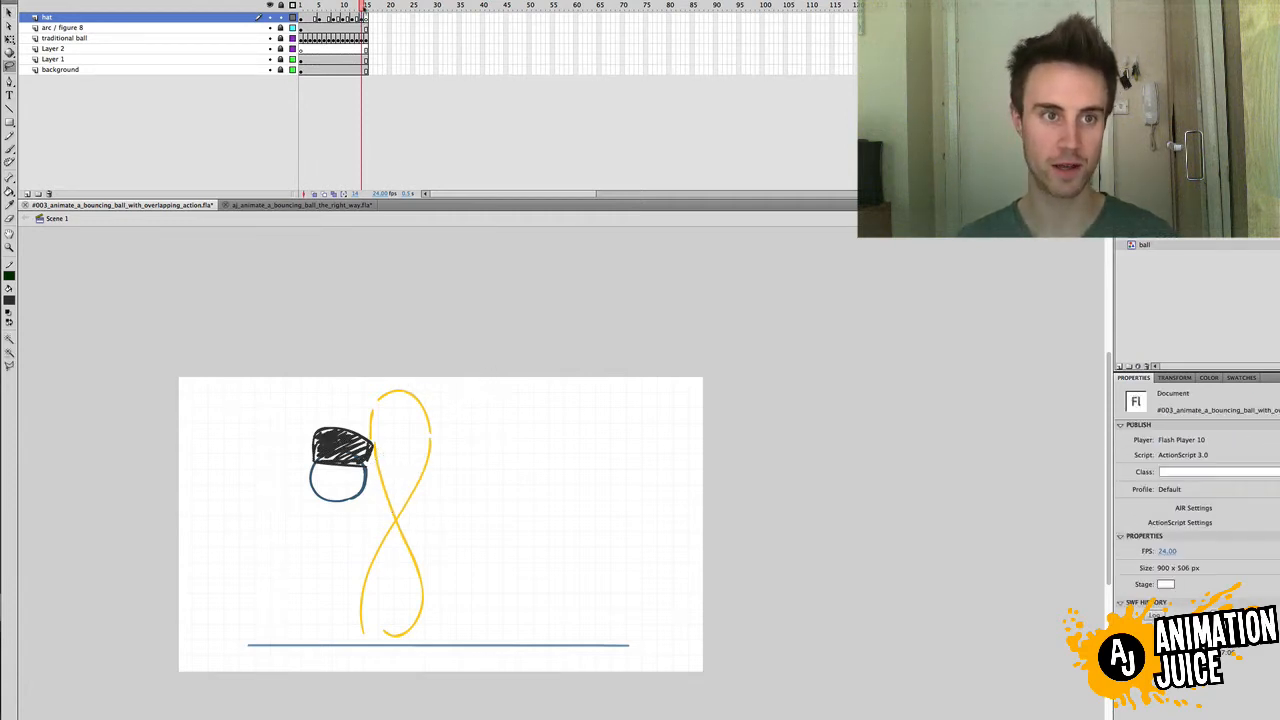
click(366, 5)
key(ctrl+shift+v)
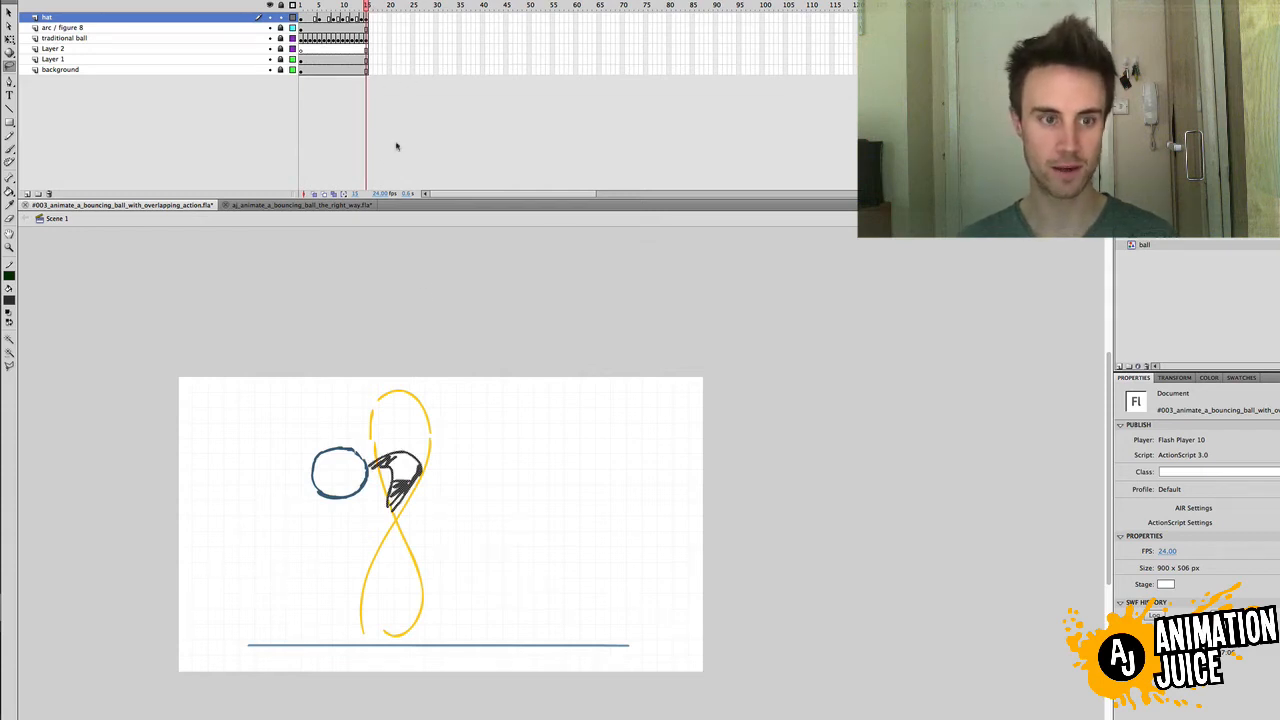
Step: Copy the frame 14 cap in place to frame 15 and nudge it slightly up on the ball
drag(366, 6, 366, 6)
click(366, 18)
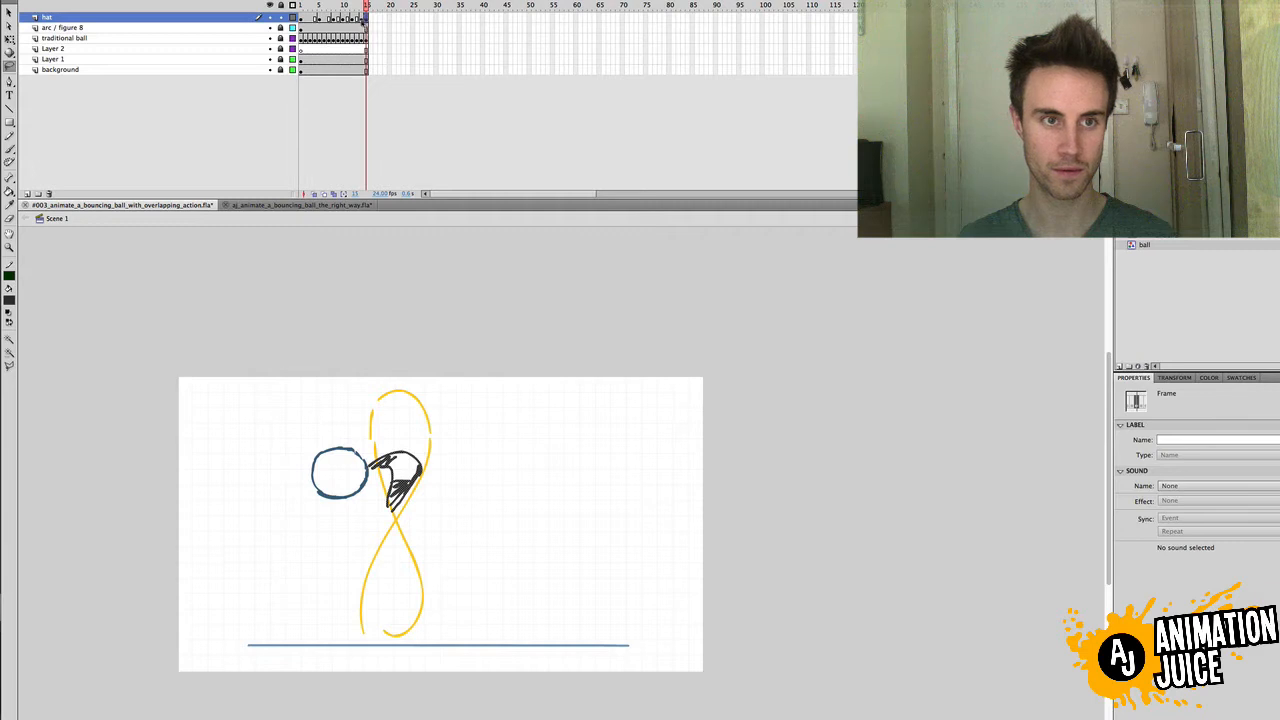
click(361, 18)
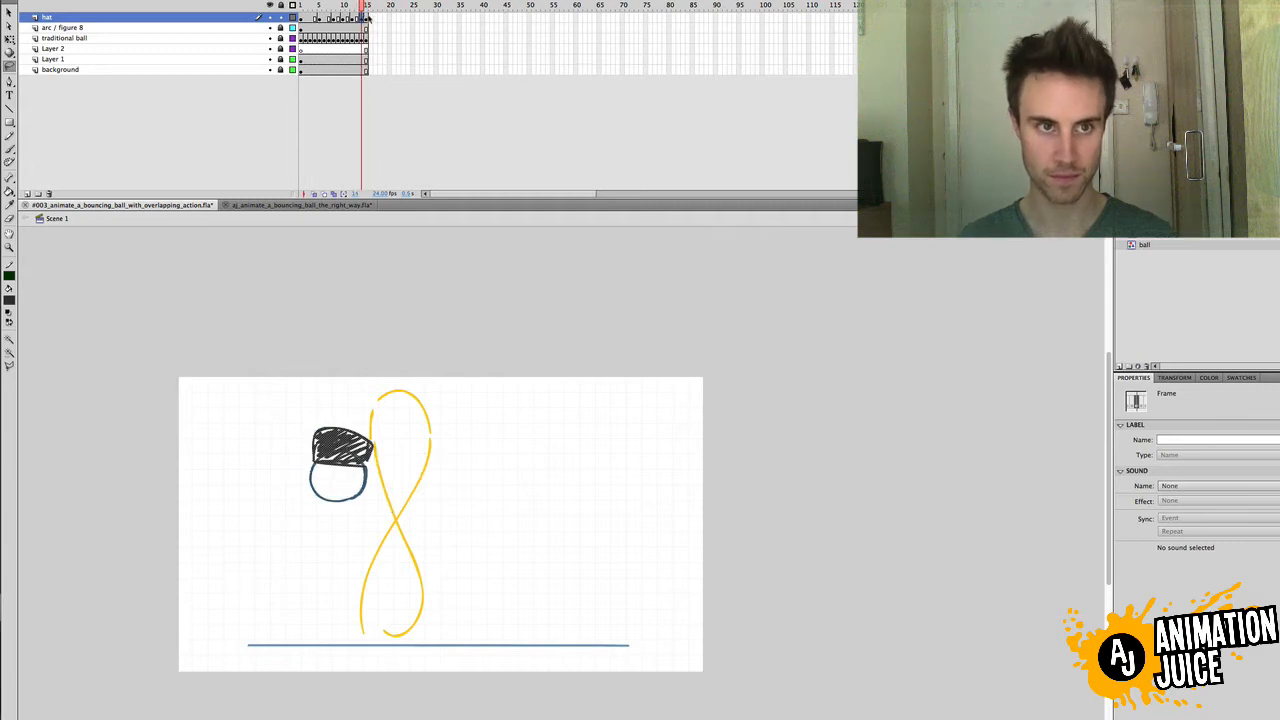
key(.)
key(v)
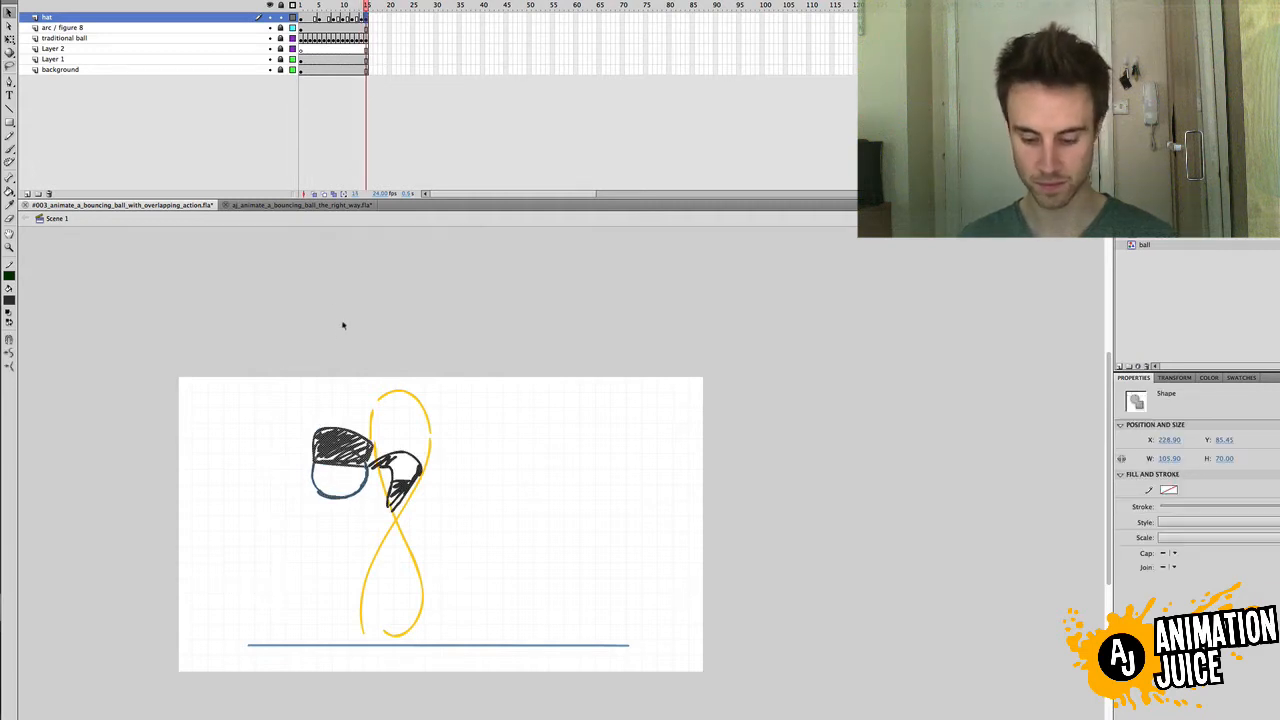
drag(365, 8, 368, 7)
key(comma)
key(period)
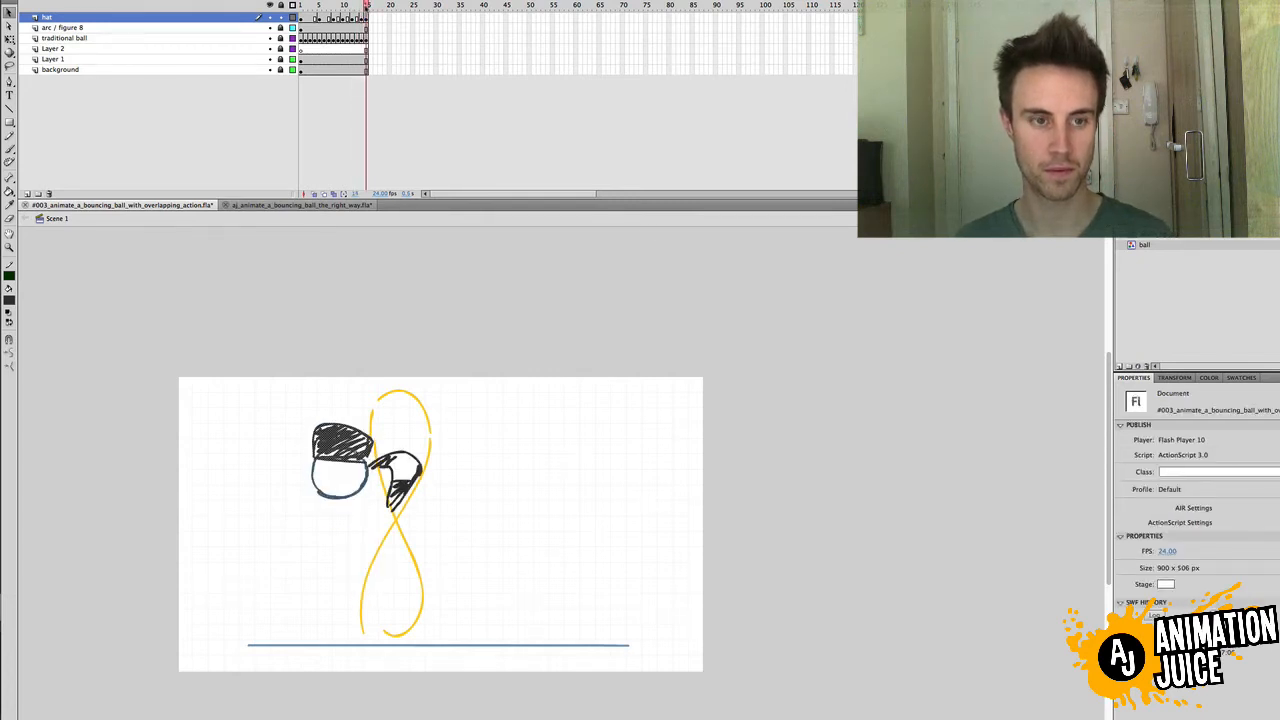
Step: Preview the hat animation as a test movie, close it, and play the timeline from frame 1
drag(300, 5, 366, 5)
key(super+Return)
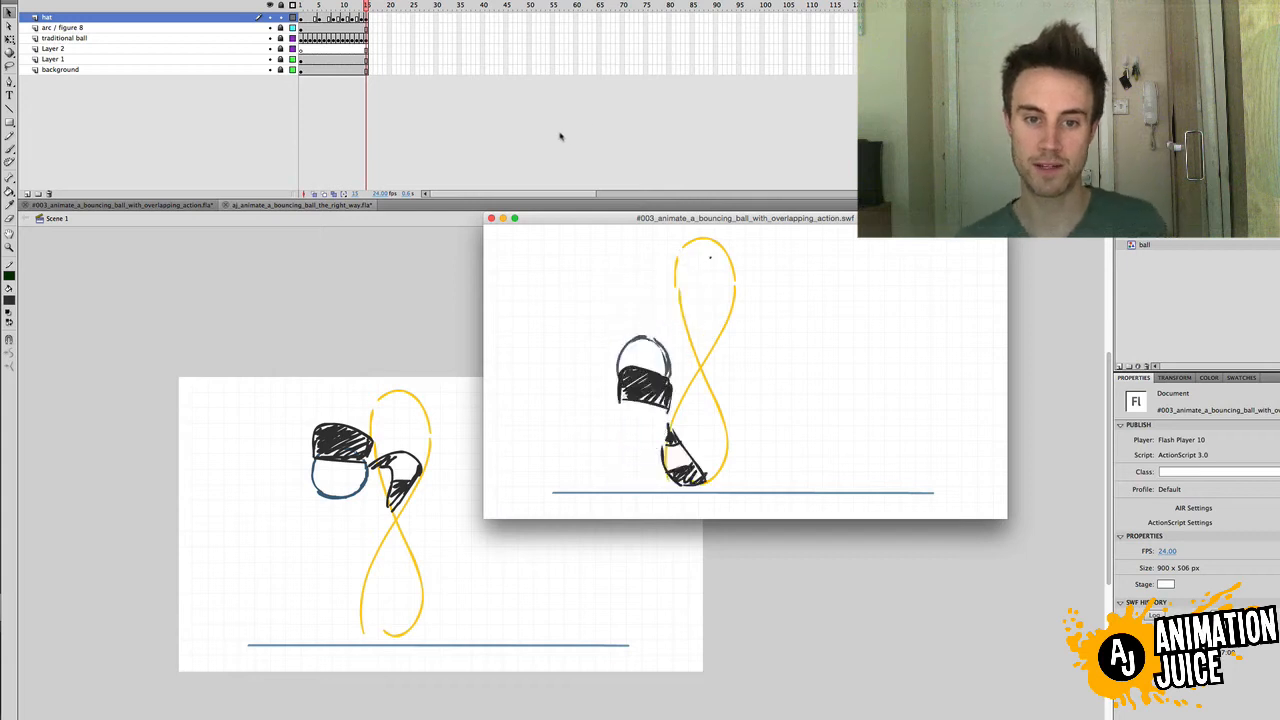
click(491, 217)
click(301, 6)
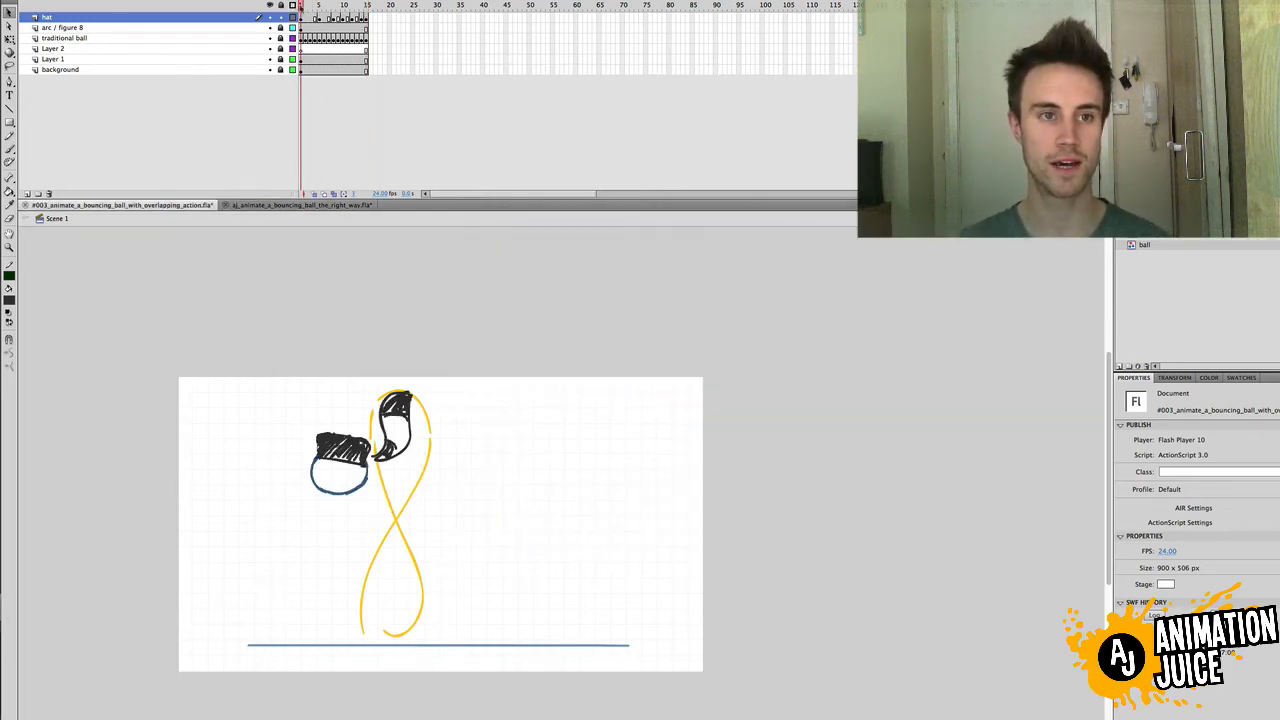
key(Return)
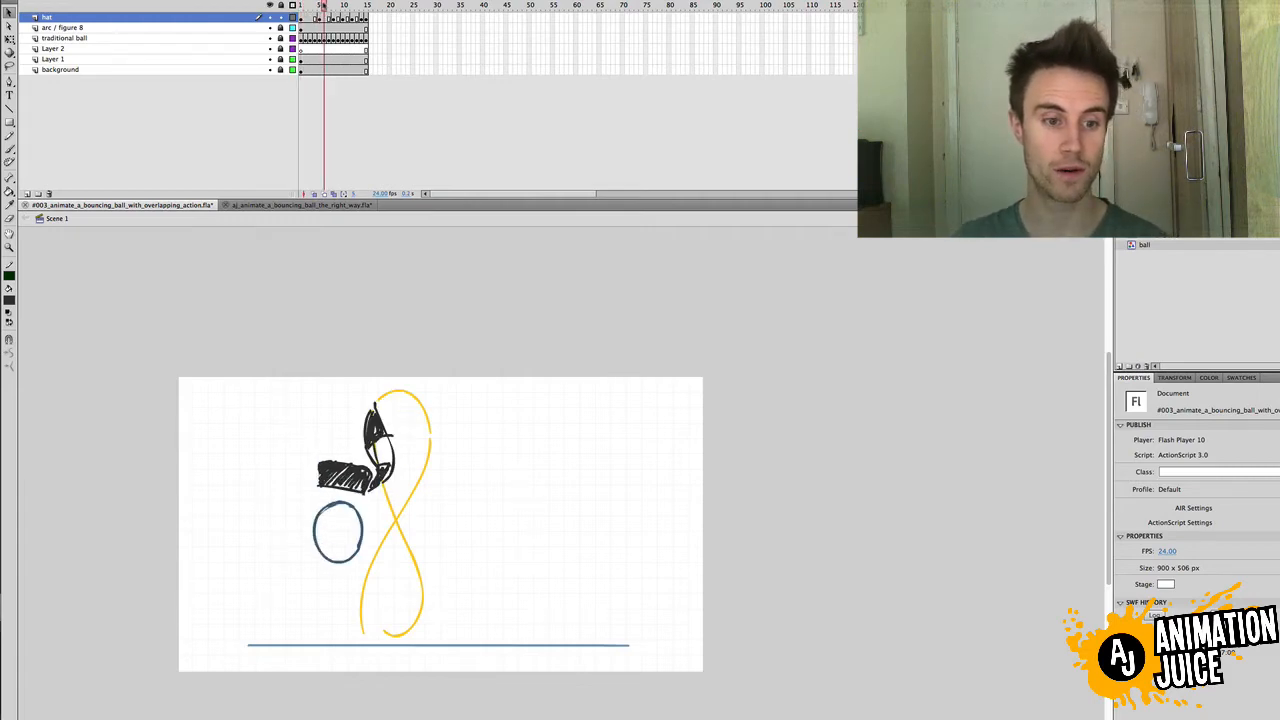
Step: Lasso only the cap of the frame 6 hat, lower it onto the ball, and compare it with the earlier frames
click(320, 17)
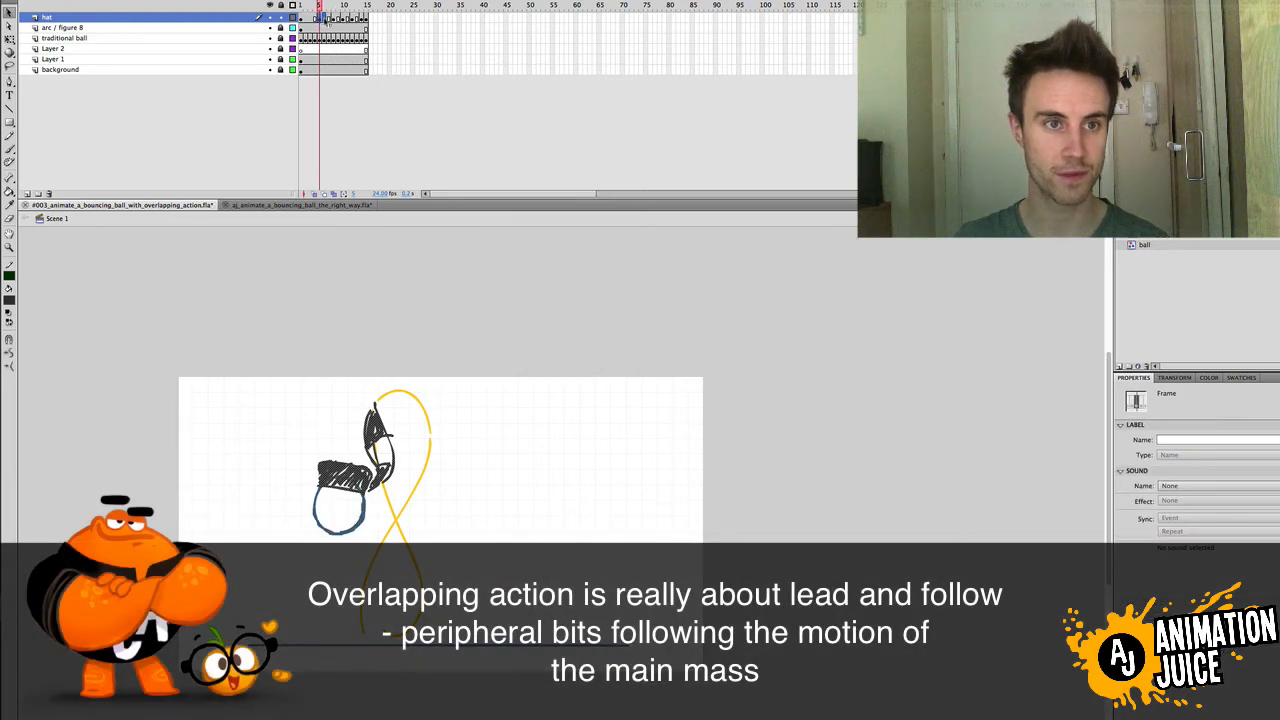
click(325, 18)
click(379, 407)
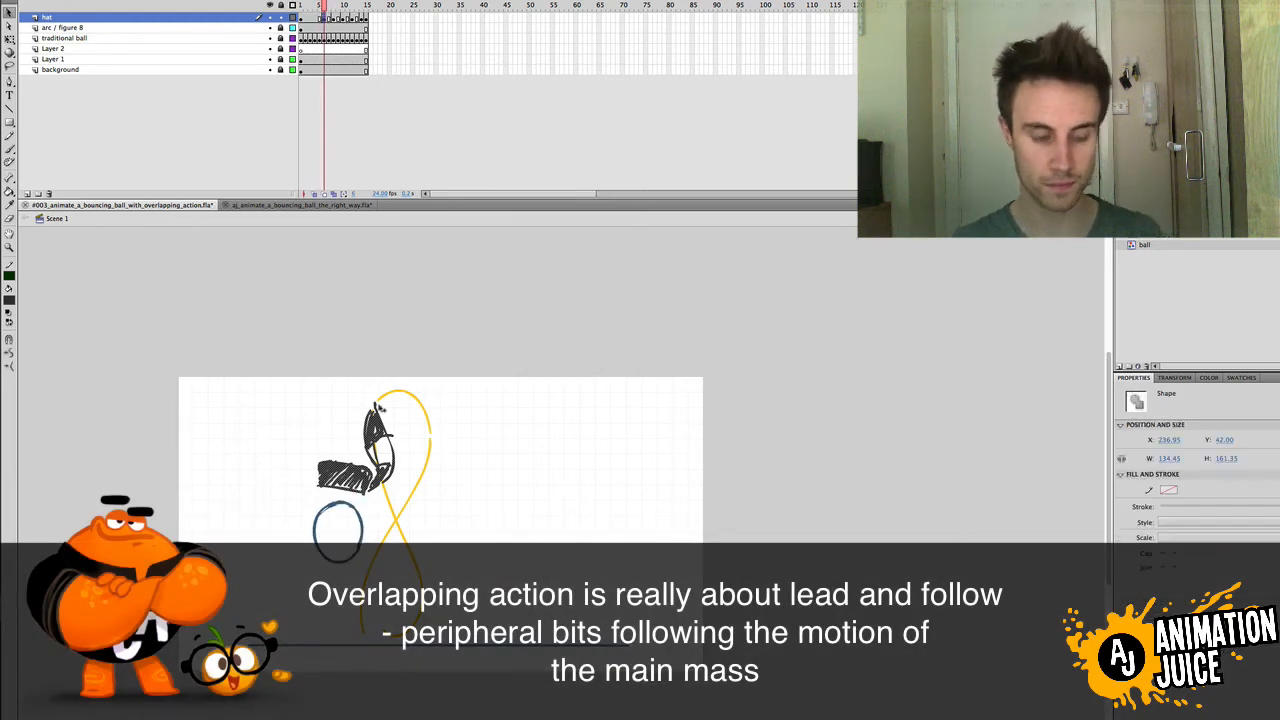
click(348, 424)
key(l)
mouse_move(327, 452)
mouse_down()
mouse_move(317, 493)
mouse_move(362, 500)
mouse_move(378, 472)
mouse_move(364, 454)
mouse_move(351, 484)
mouse_up()
key(v)
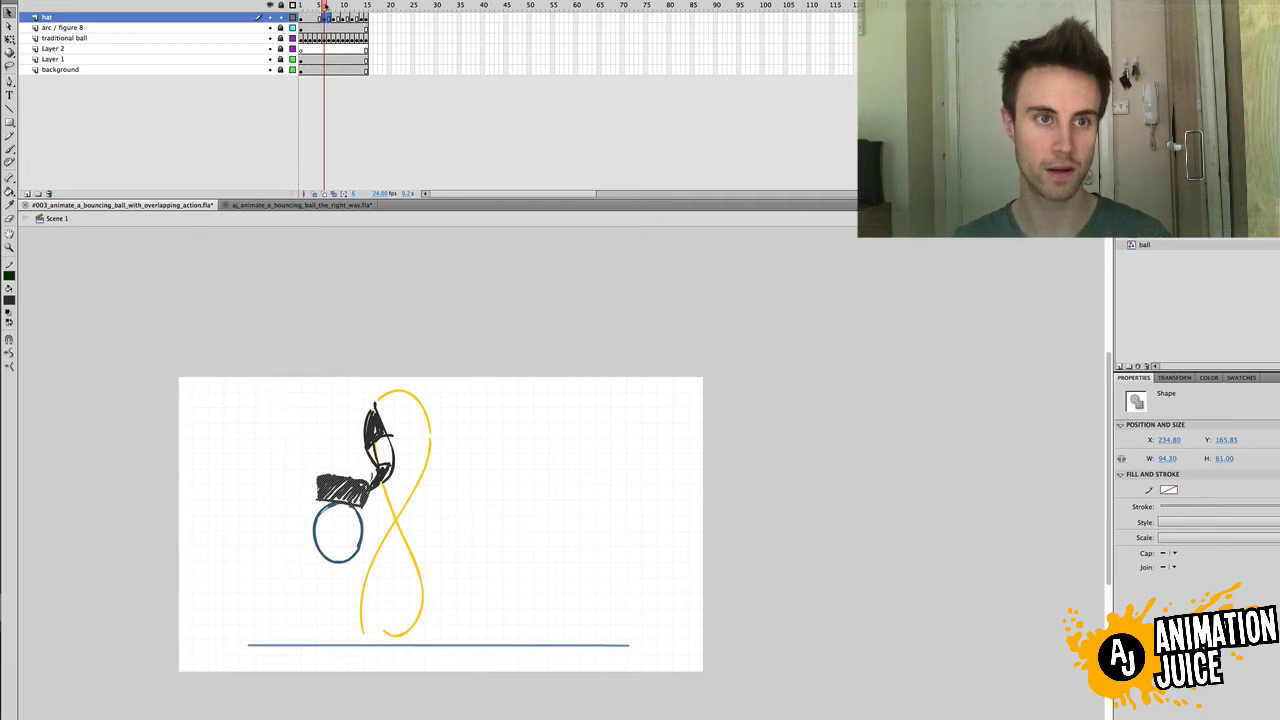
drag(325, 6, 315, 5)
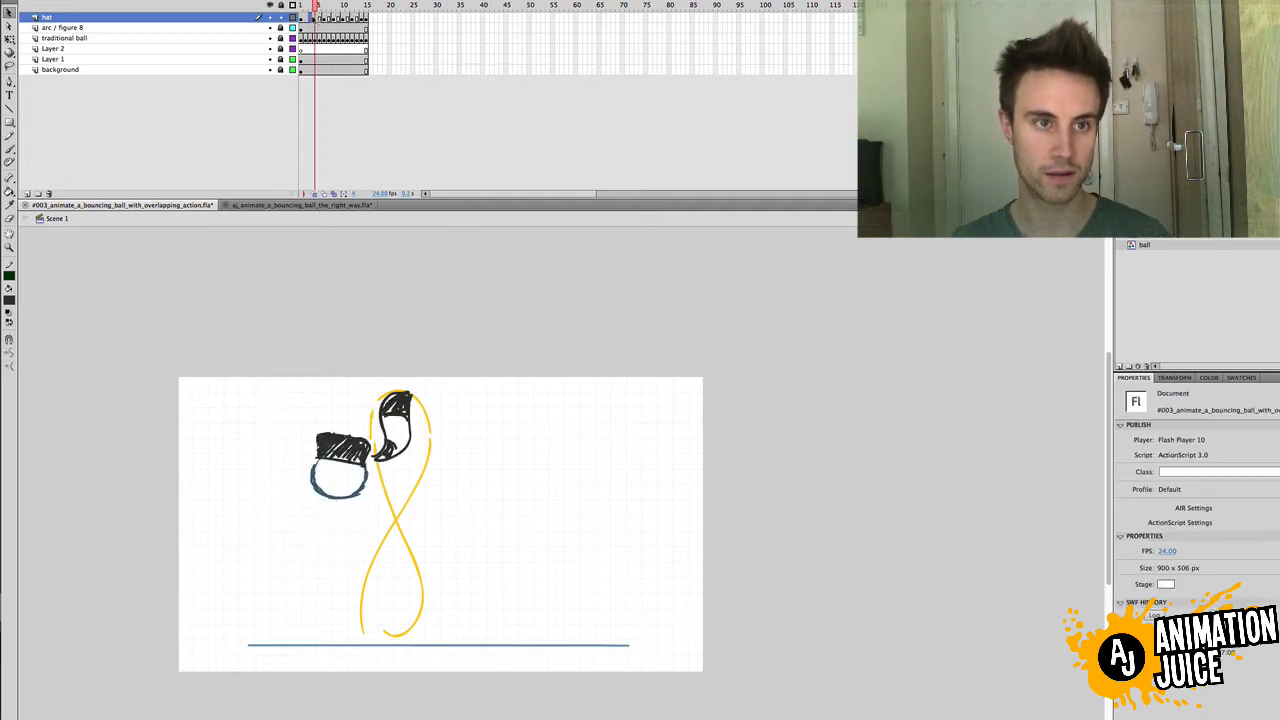
click(315, 17)
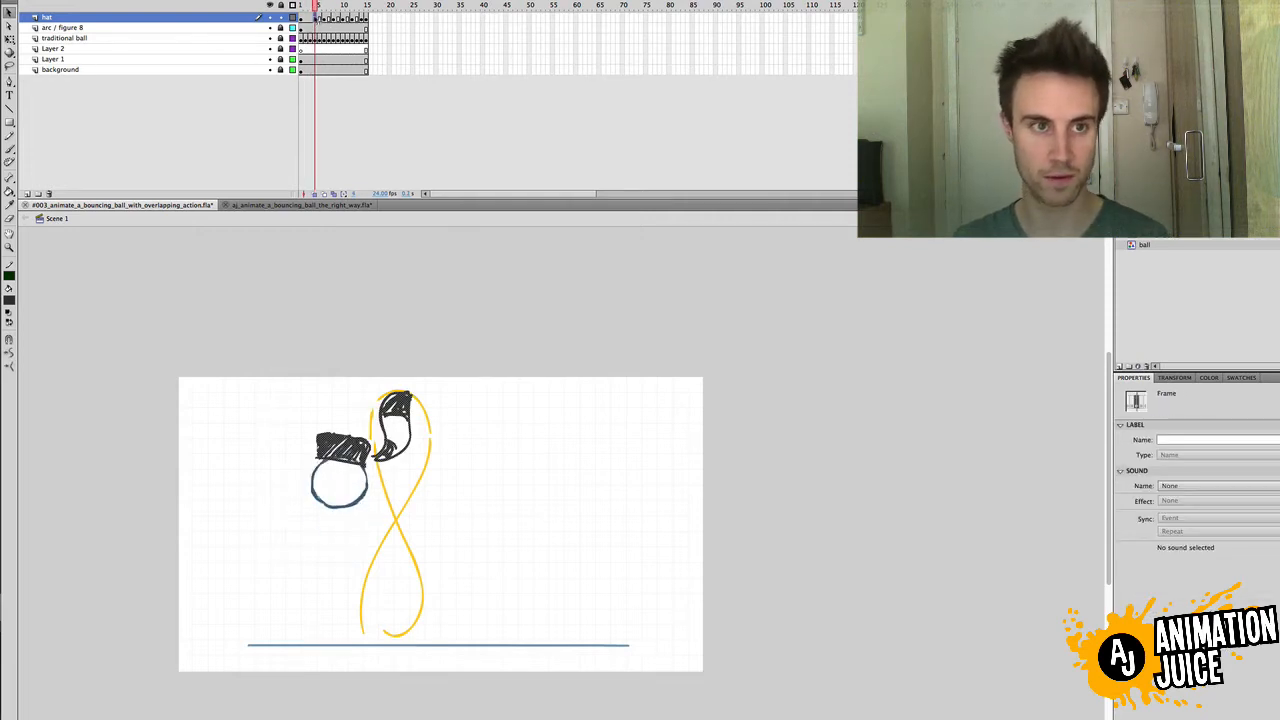
drag(313, 5, 288, 9)
Step: Erase the brim's inner end at frame 6, redraw it pointing down beside the lowered cap, and check the neighbouring frames
click(323, 8)
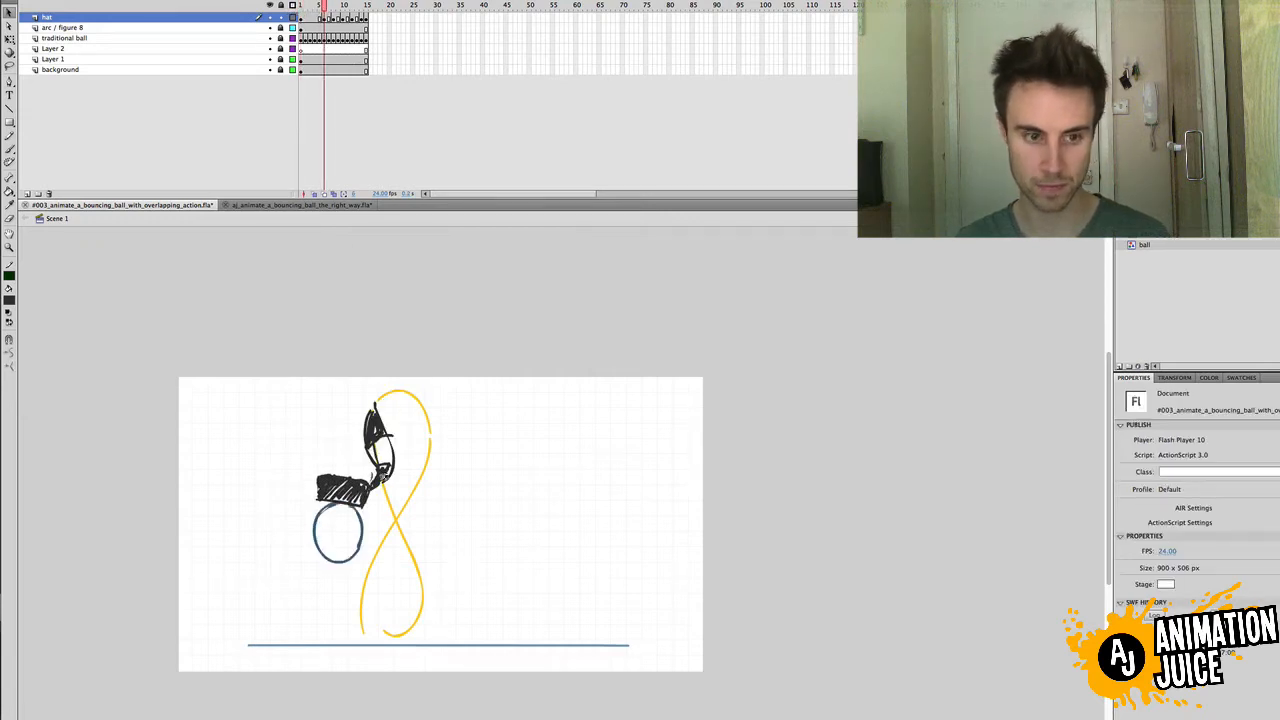
key(e)
drag(385, 478, 375, 499)
key(b)
key(super+z)
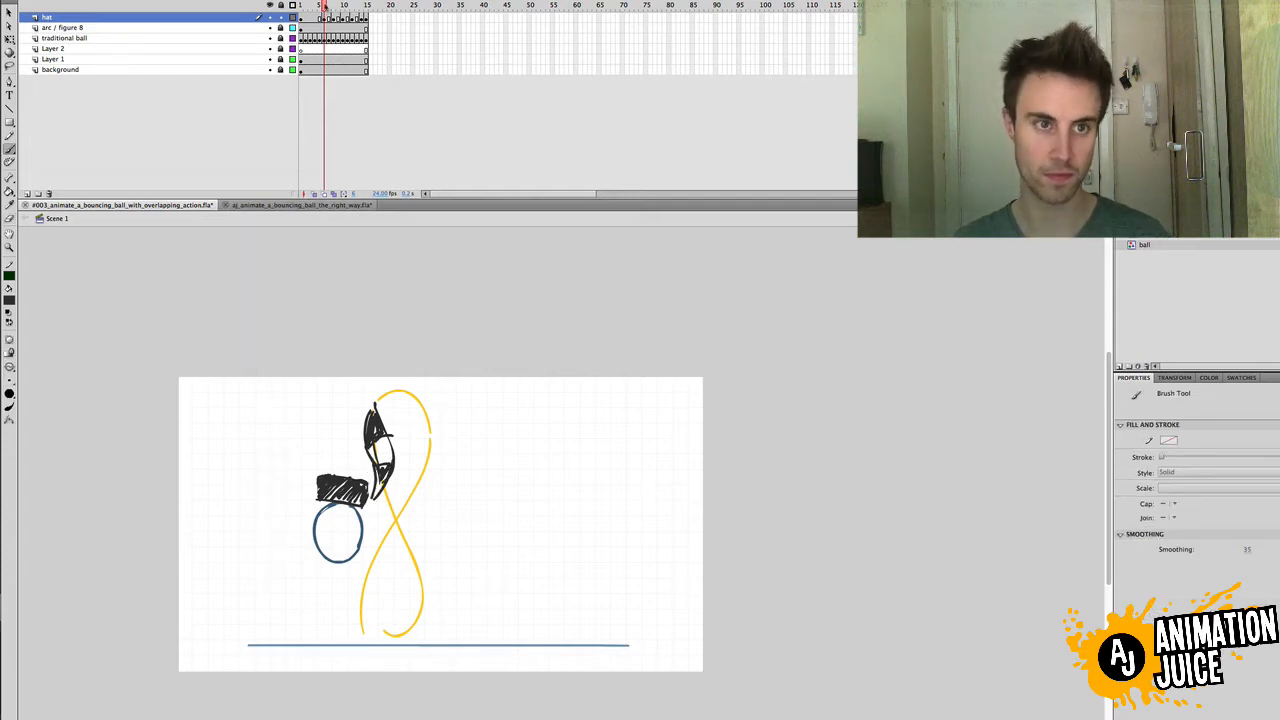
drag(325, 8, 329, 8)
key(comma)
key(comma)
key(period)
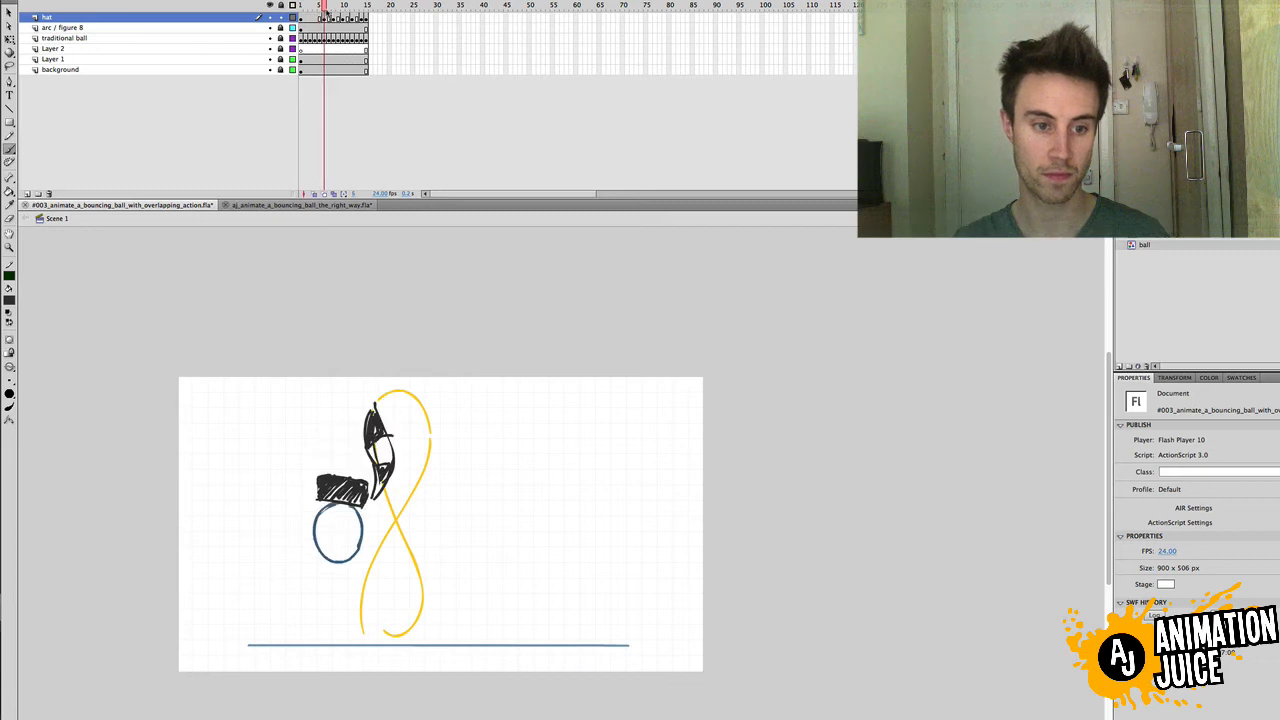
Step: Lasso the frame 6 brim and transform it slightly narrower beside the cap
key(comma)
key(period)
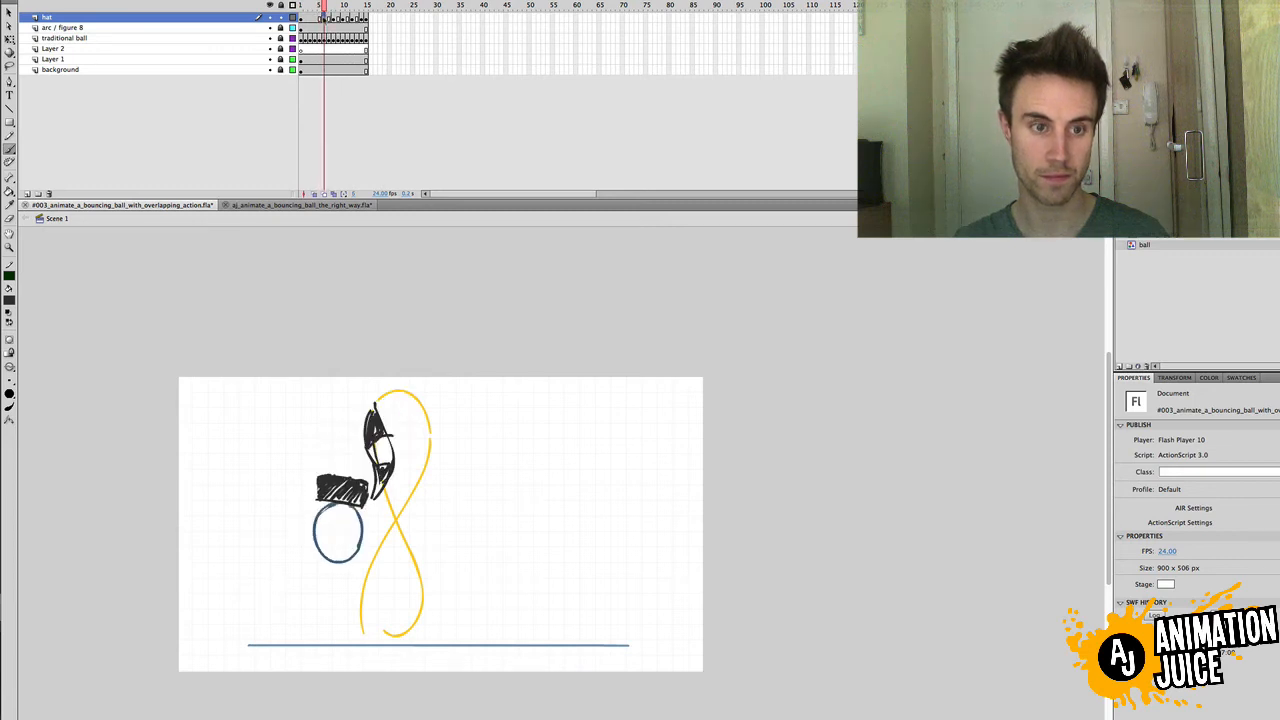
click(325, 19)
key(q)
click(421, 490)
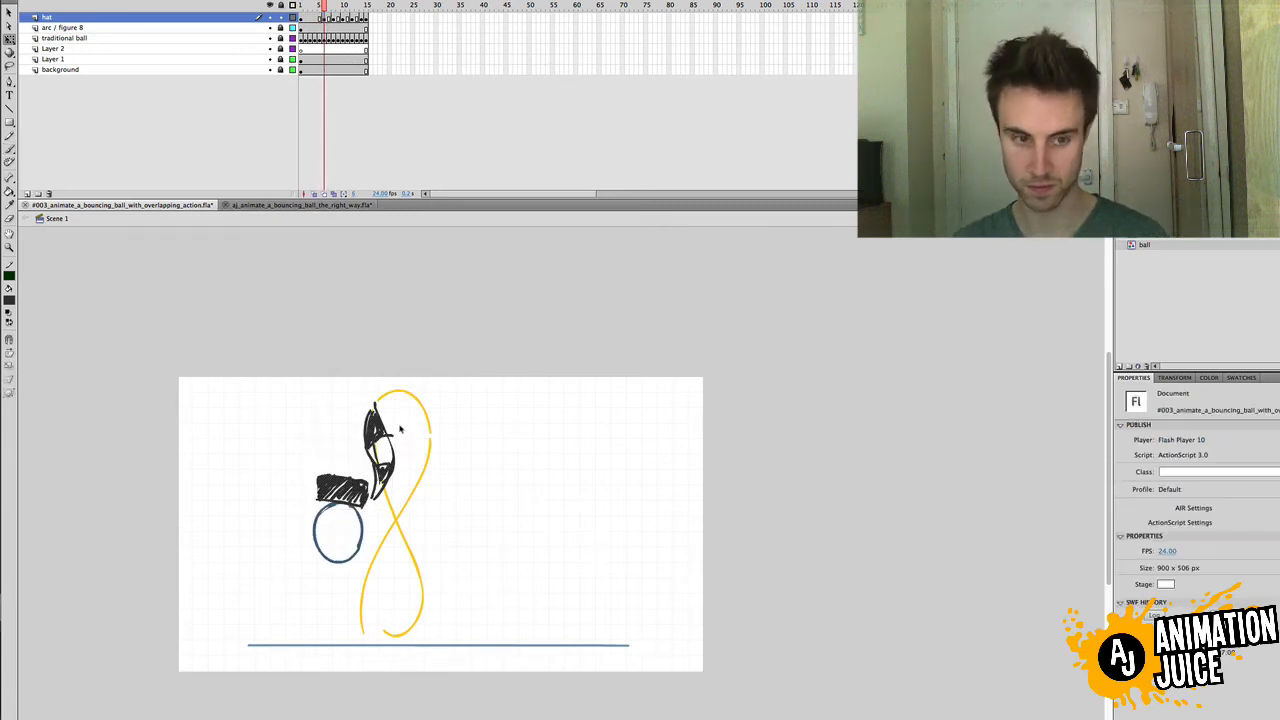
key(l)
mouse_move(405, 398)
mouse_down()
mouse_move(400, 508)
mouse_move(375, 498)
mouse_move(358, 390)
mouse_up()
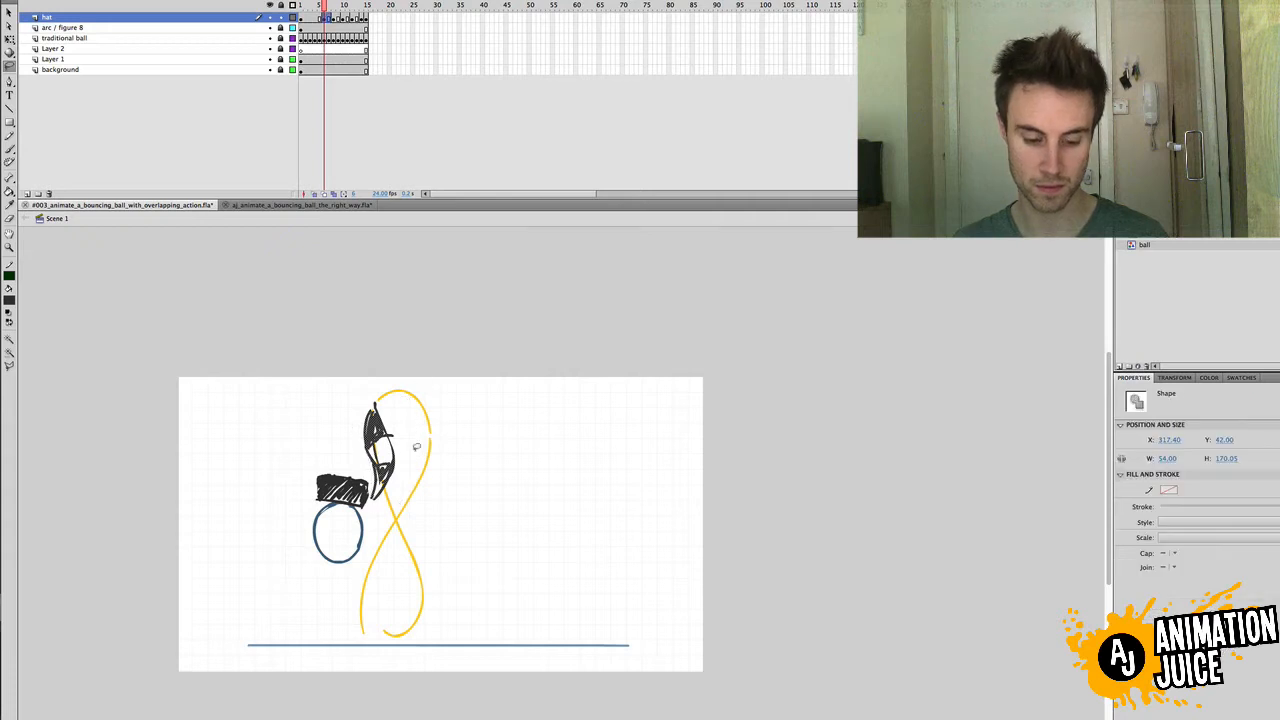
key(q)
click(422, 354)
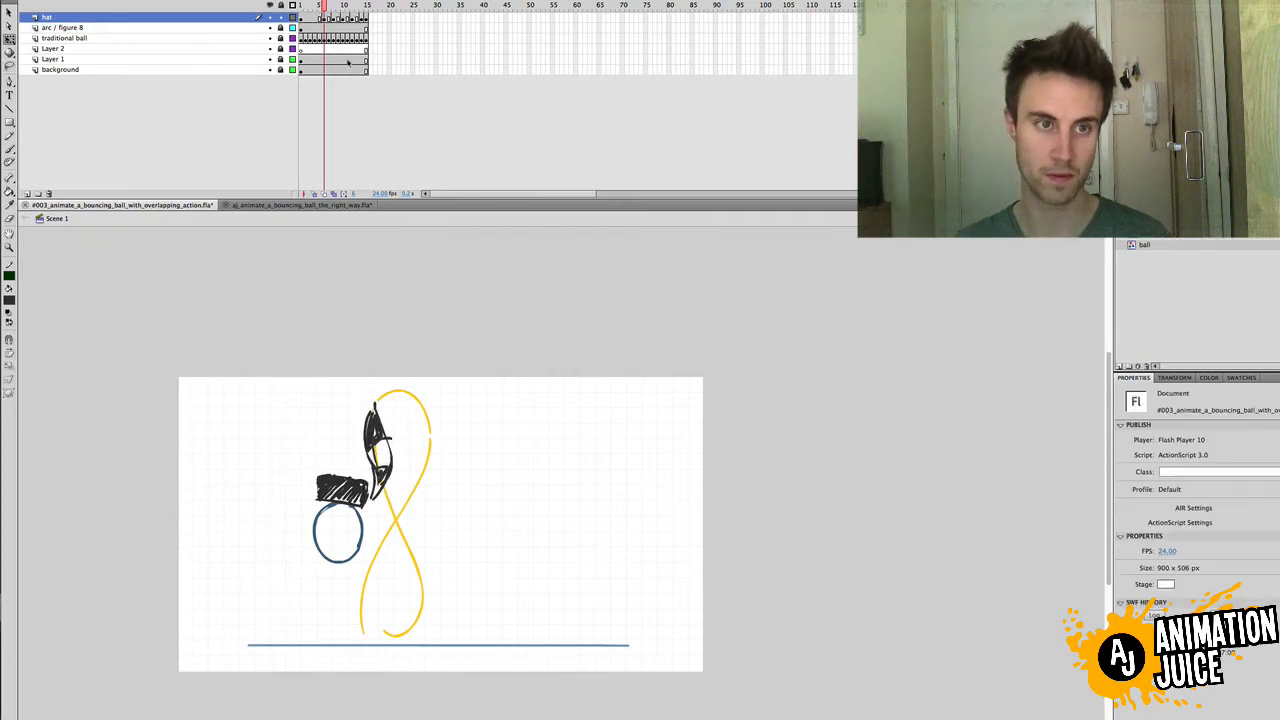
Step: Lasso the brim at frame 15 and transform it so its tip swings lower along the figure-8 arc
drag(324, 8, 375, 18)
key(Return)
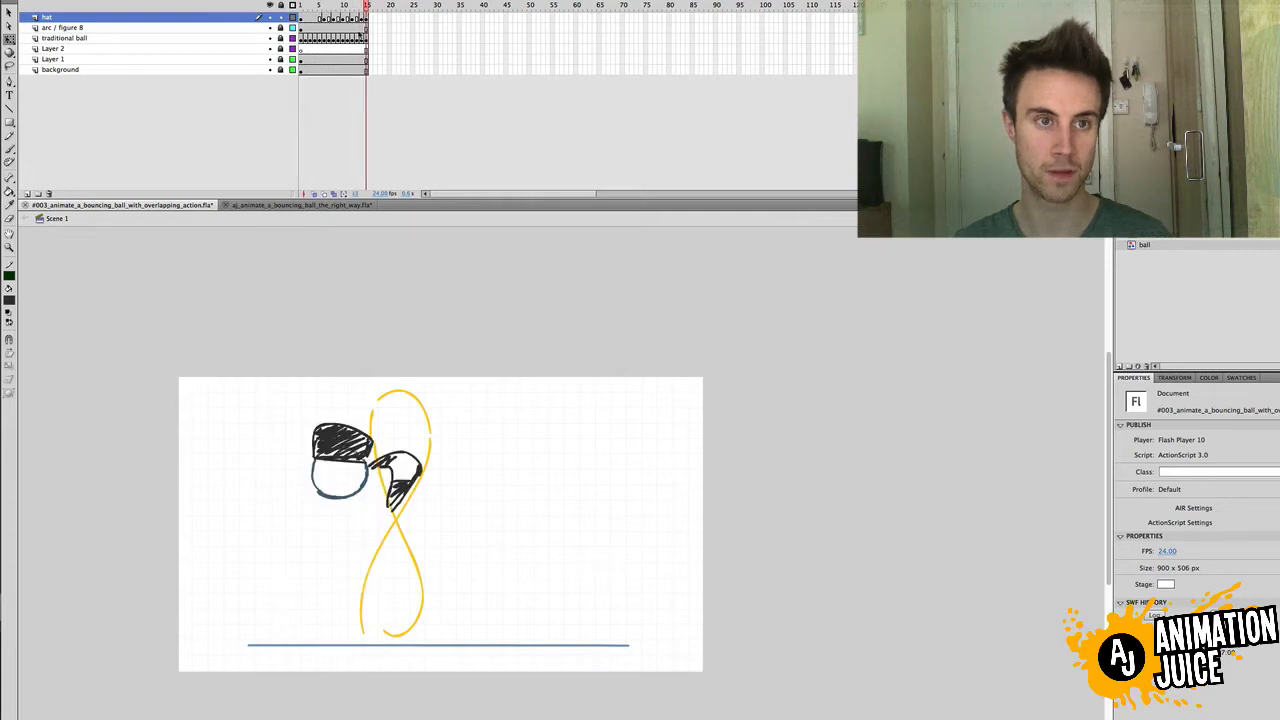
click(366, 18)
key(l)
click(424, 468)
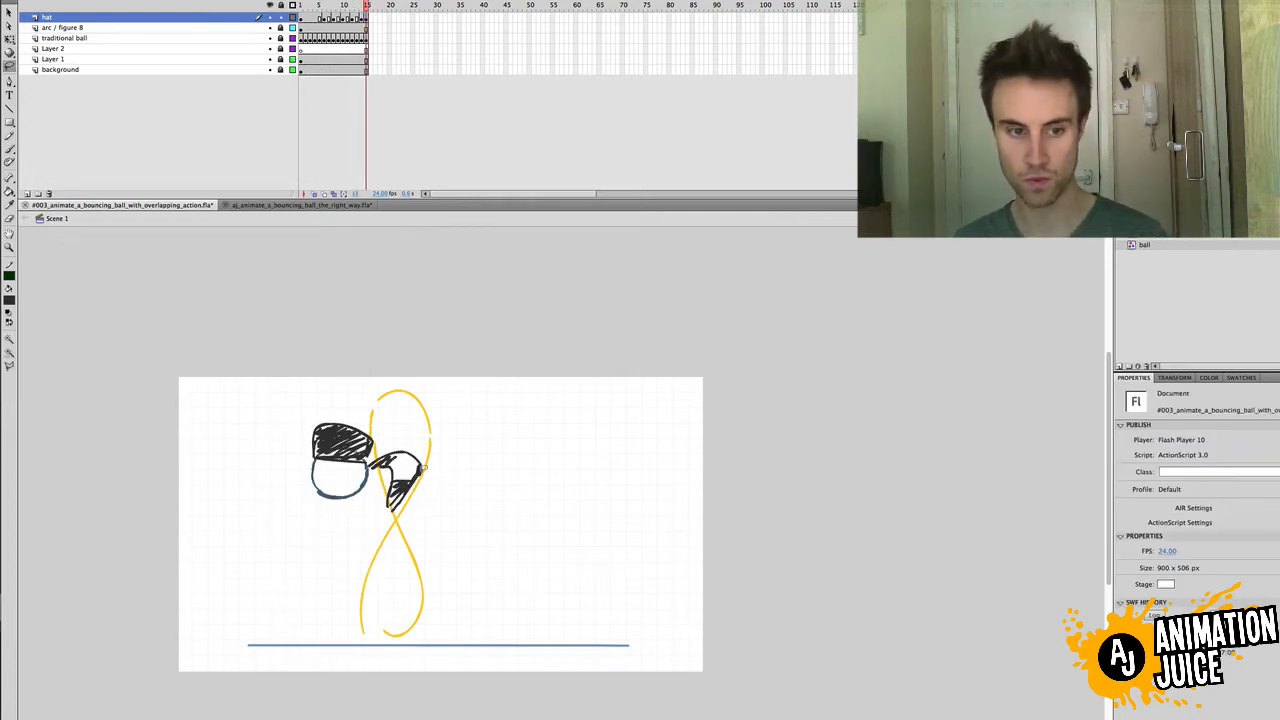
mouse_move(436, 438)
mouse_down()
mouse_move(400, 526)
mouse_move(366, 524)
mouse_up()
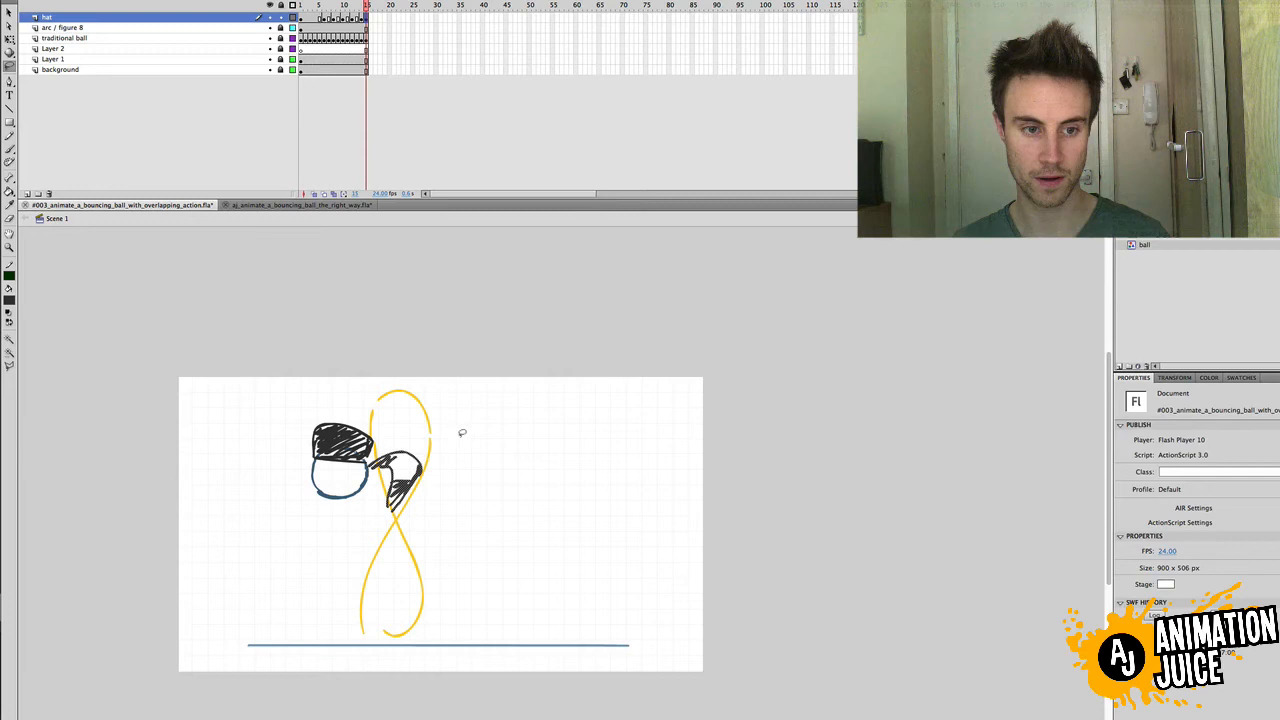
key(q)
drag(424, 487, 392, 528)
mouse_move(439, 464)
mouse_down()
mouse_move(425, 481)
mouse_move(442, 486)
mouse_up()
click(442, 485)
Step: Clean up the frame 15 brim by erasing its outer edge and redrawing a narrower curve with a longer, downward-pointing tip
key(e)
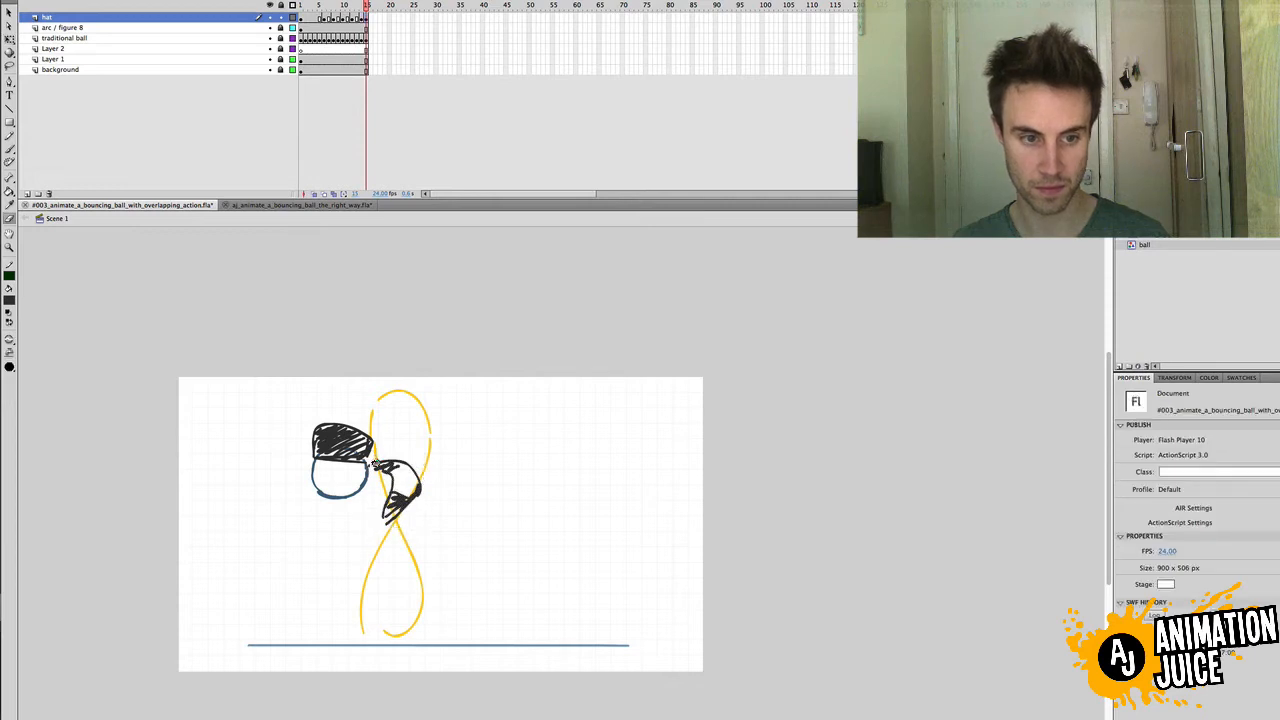
key(b)
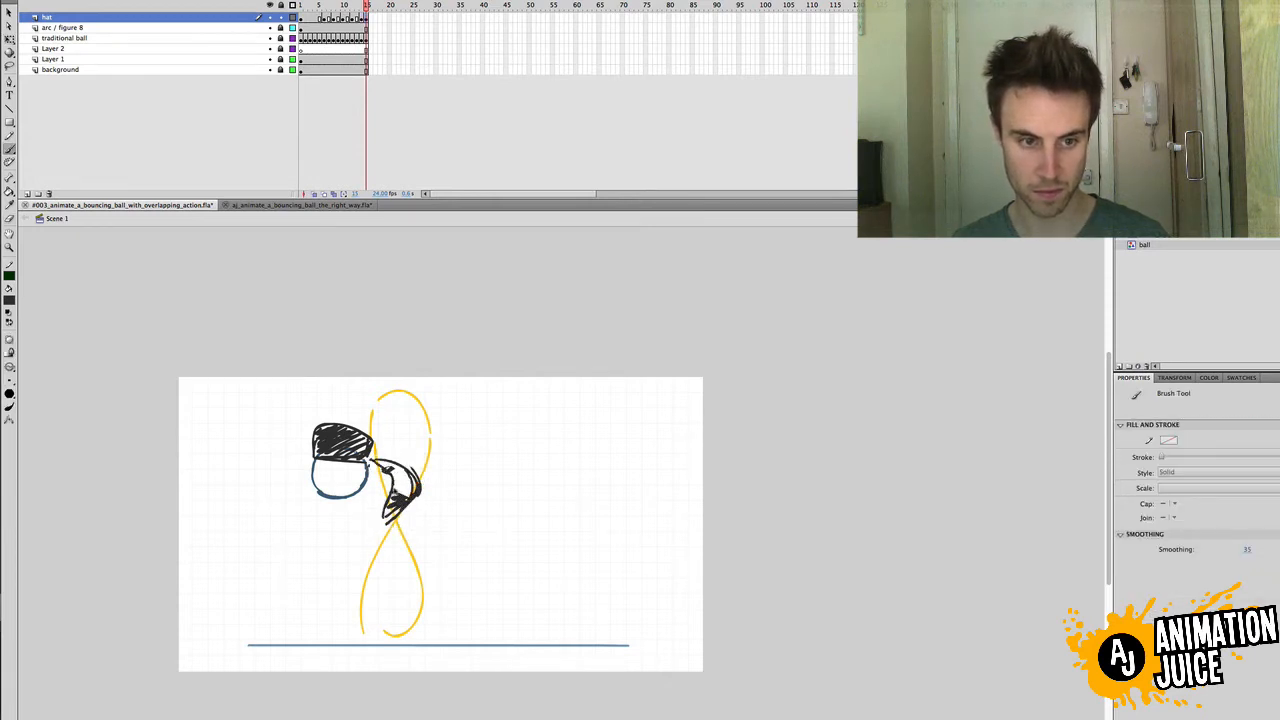
key(e)
drag(414, 468, 400, 525)
key(b)
key(super+z)
mouse_move(408, 478)
mouse_down()
mouse_move(403, 519)
mouse_move(383, 530)
mouse_up()
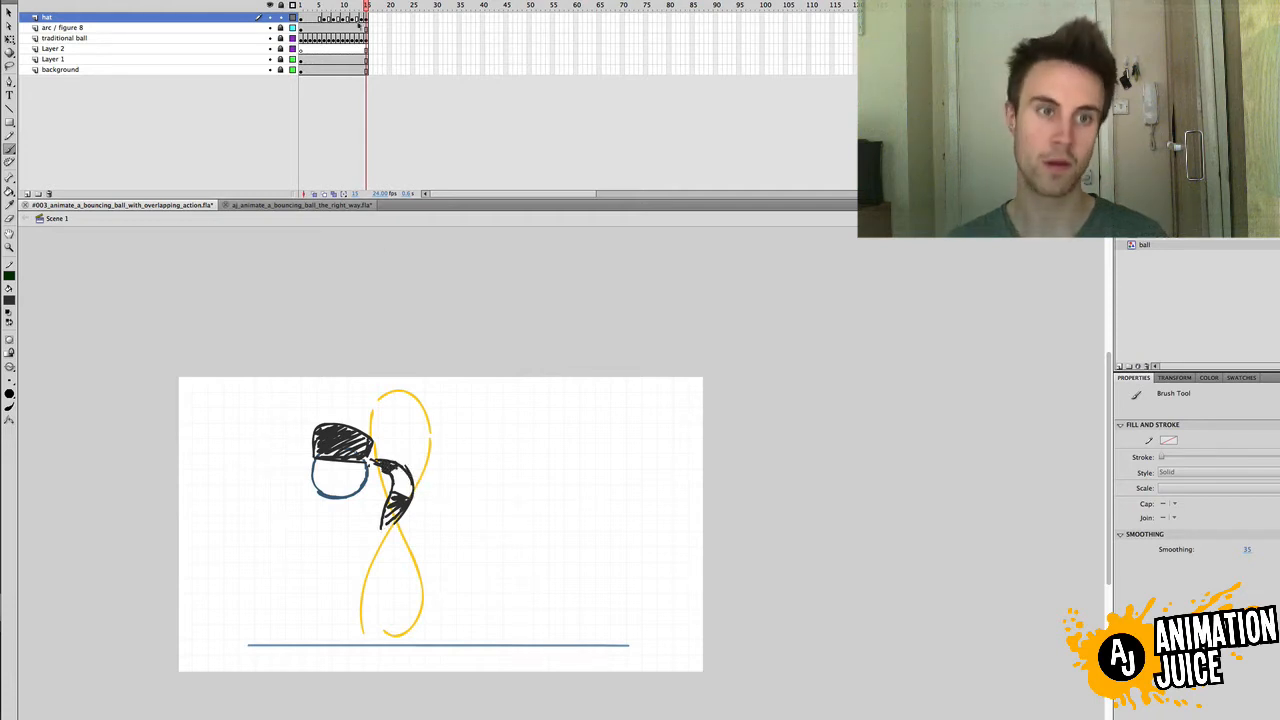
Step: Scrub through the timeline and examine how the hat moves from the opening pose to frame 15
mouse_move(365, 10)
mouse_down()
mouse_move(322, 5)
mouse_move(366, 5)
mouse_up()
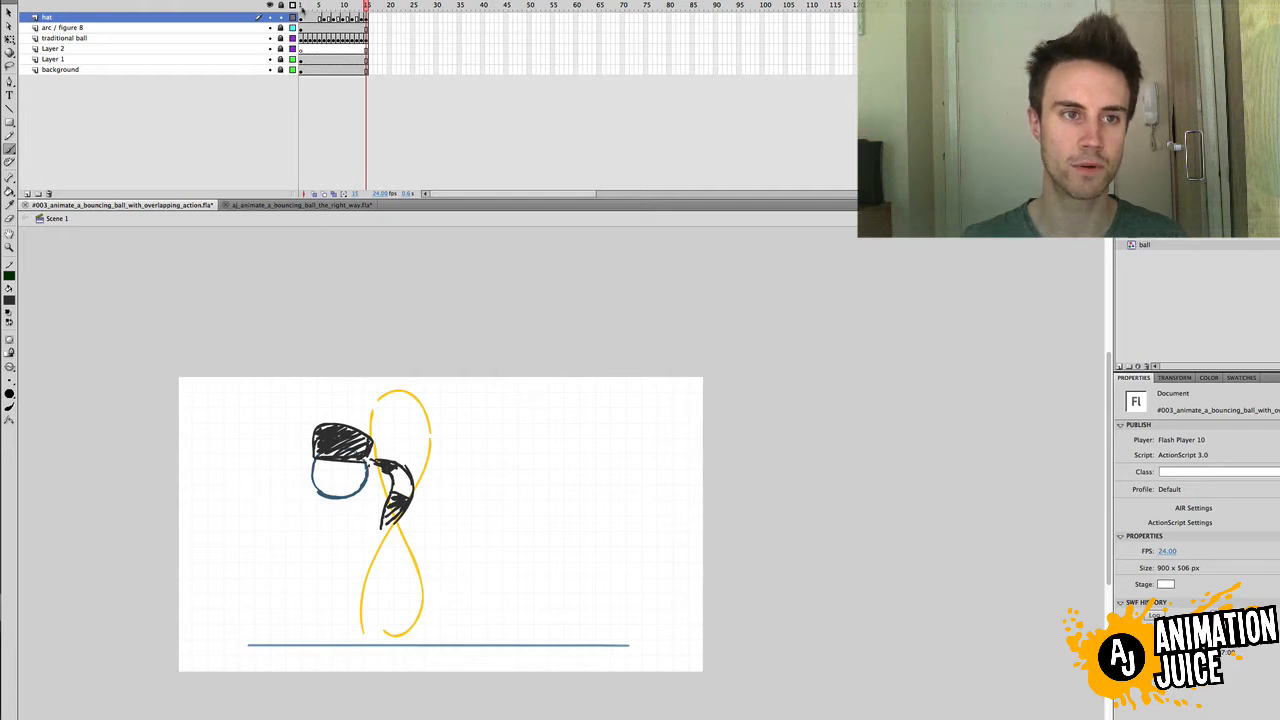
drag(303, 8, 319, 6)
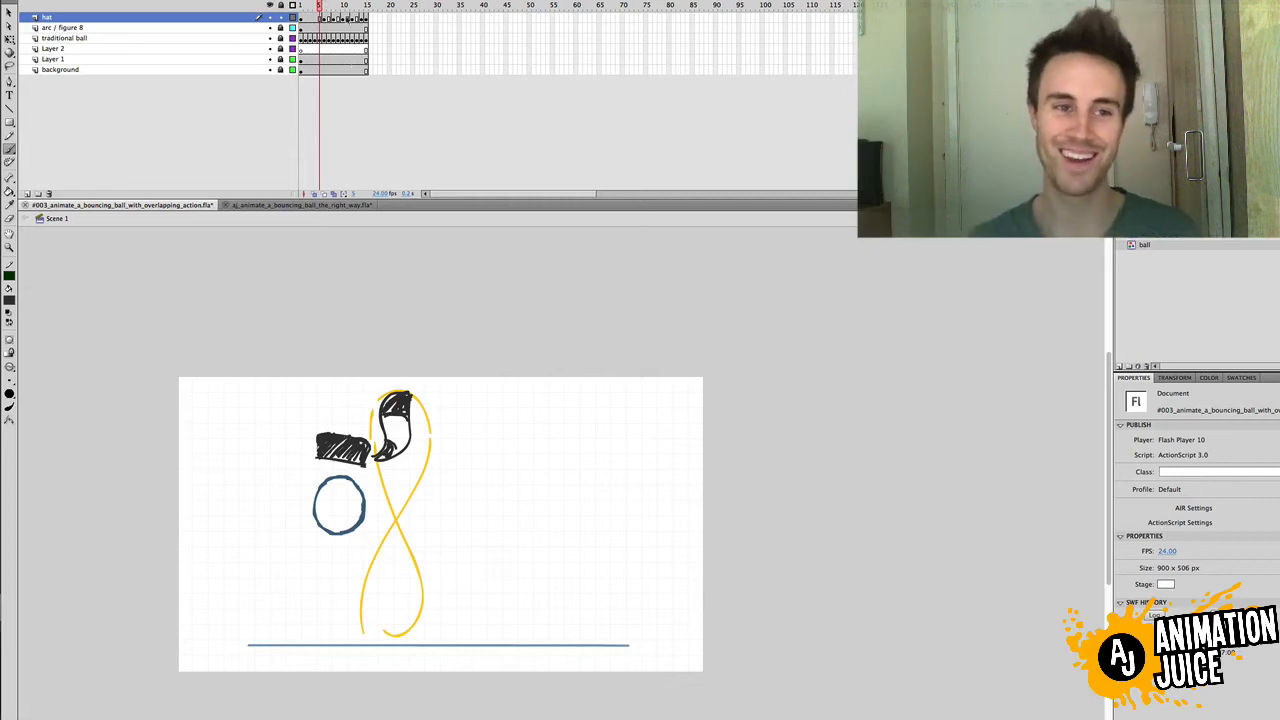
click(324, 6)
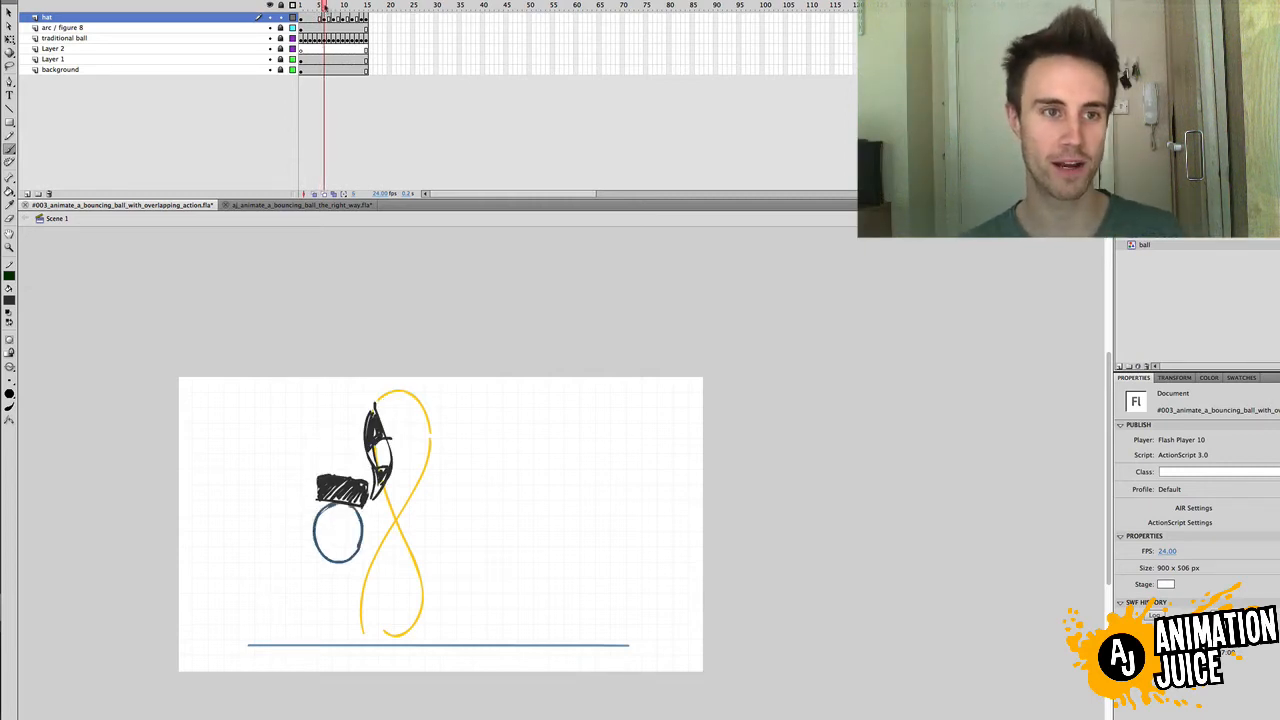
drag(324, 8, 367, 5)
click(301, 6)
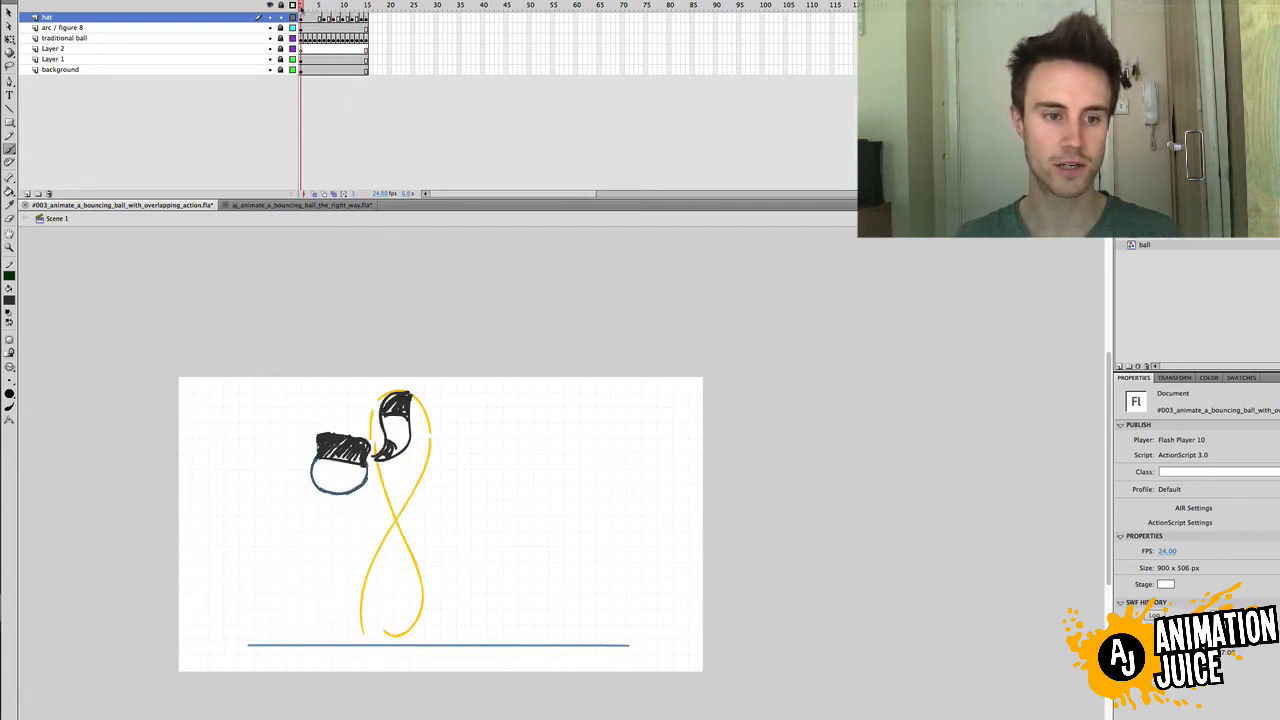
Step: Shift the opening hat pose to frame 4, leaving frames 1 to 3 empty on the hat layer
click(301, 17)
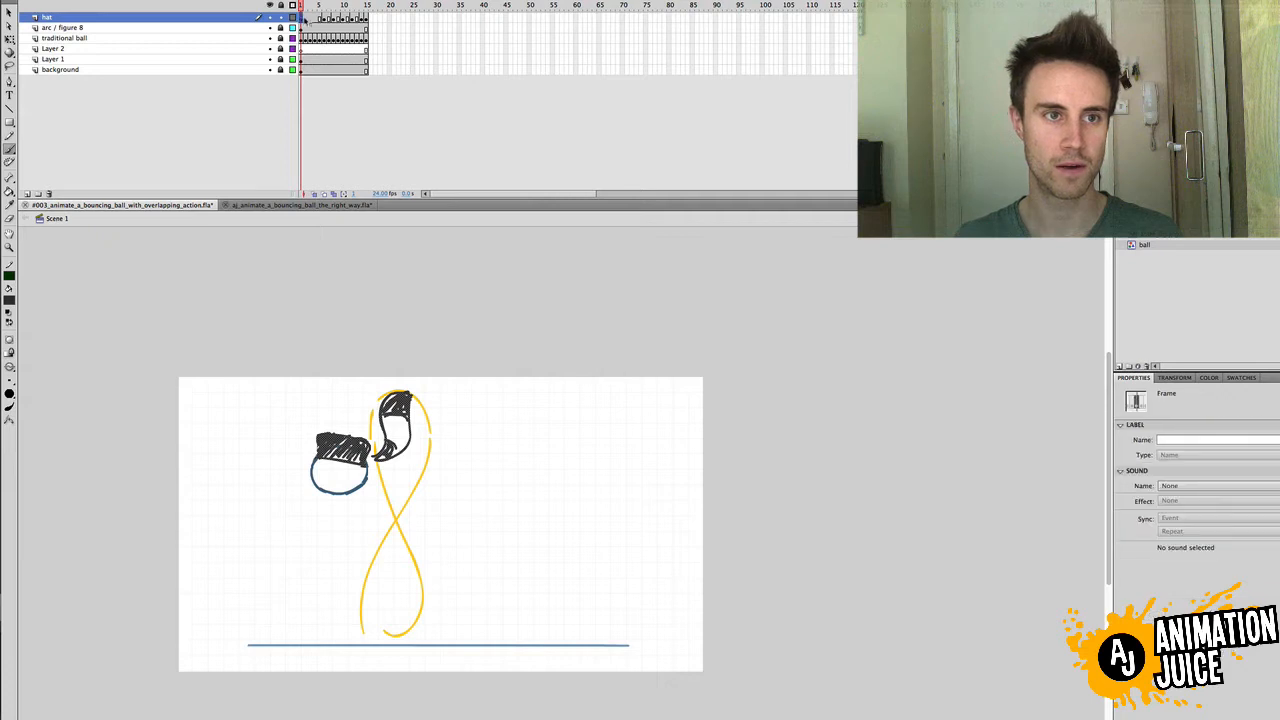
click(310, 17)
click(315, 17)
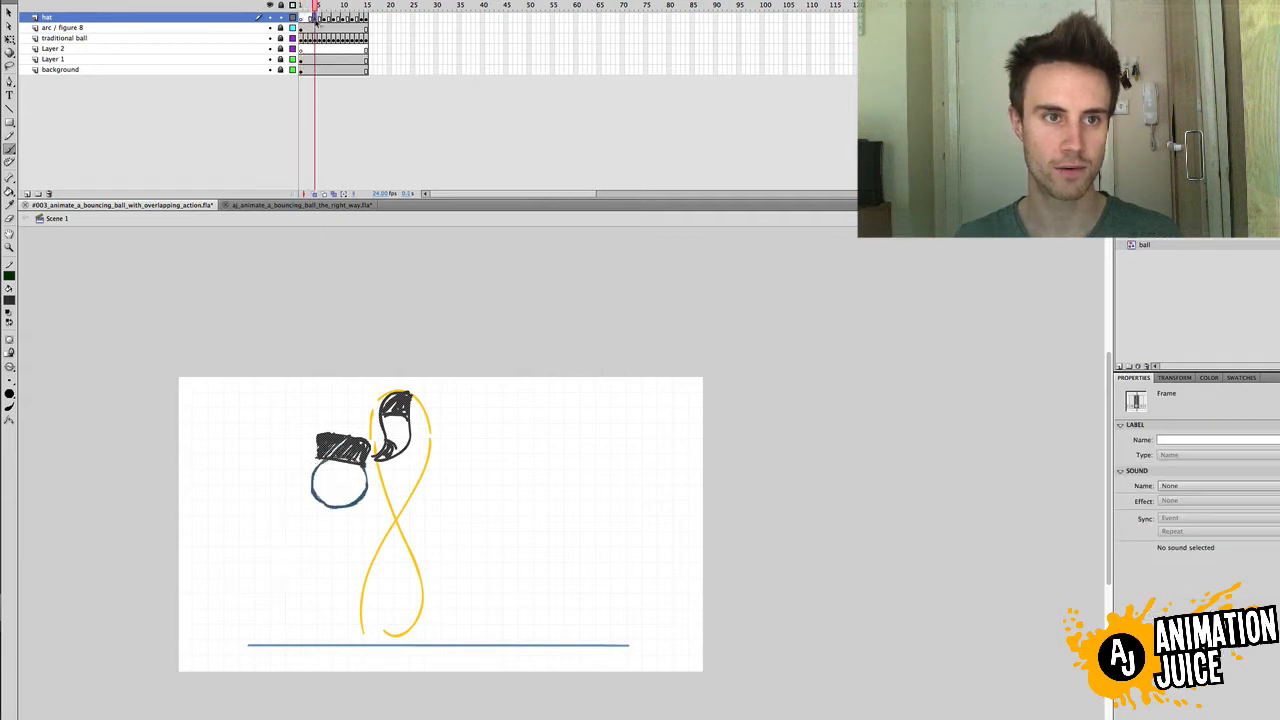
click(302, 19)
key(period)
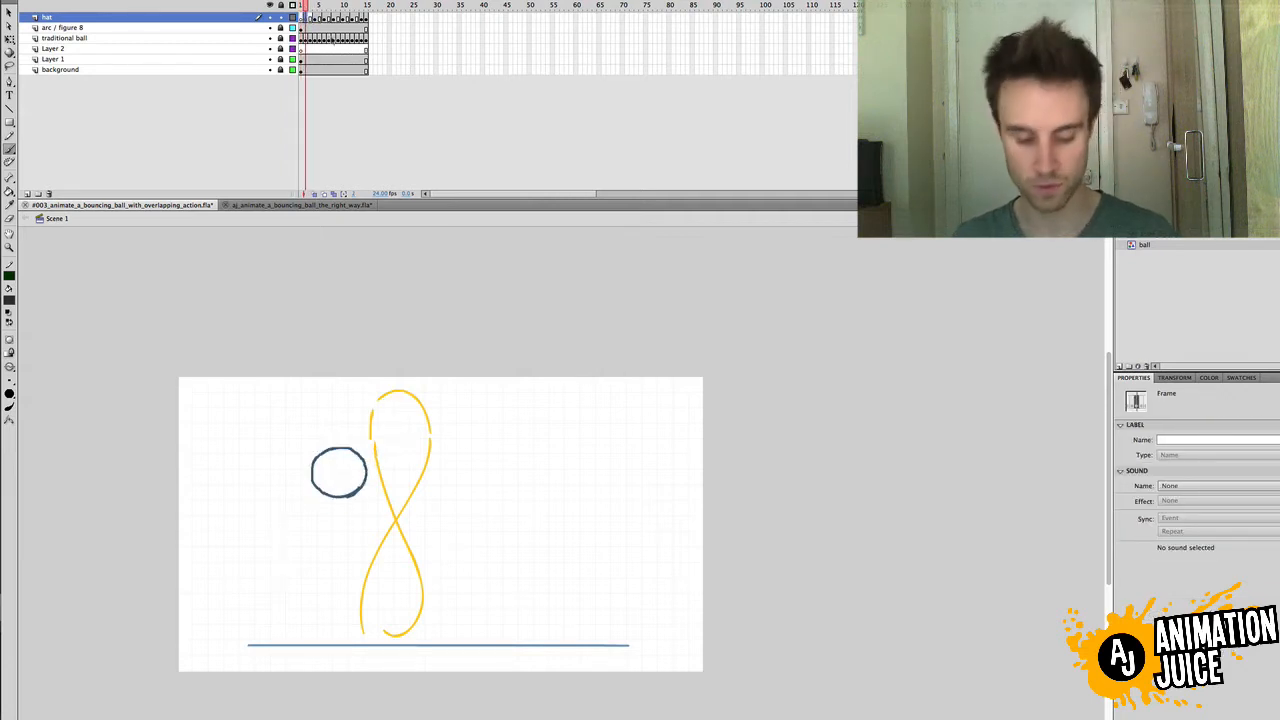
click(301, 17)
Step: Lasso only the cap at frame 15 and paste a copy in place at frame 1 of the hat layer
key(b)
click(314, 193)
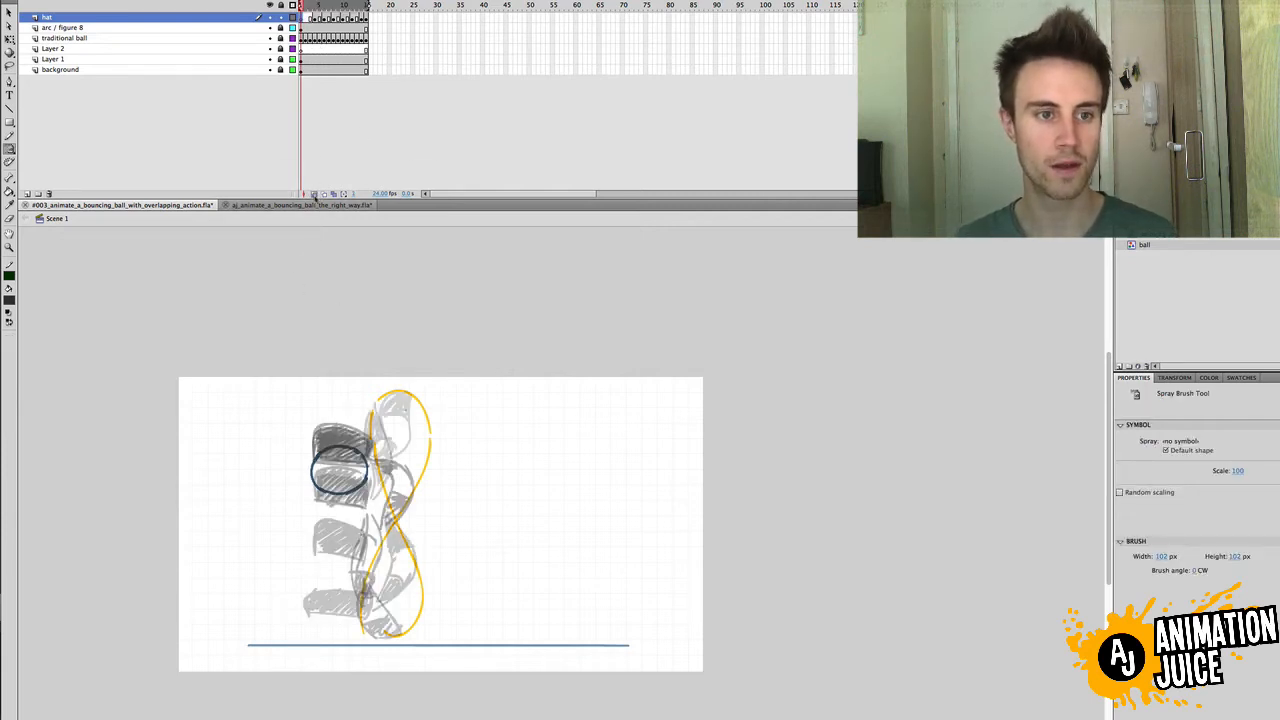
click(314, 194)
click(366, 6)
key(l)
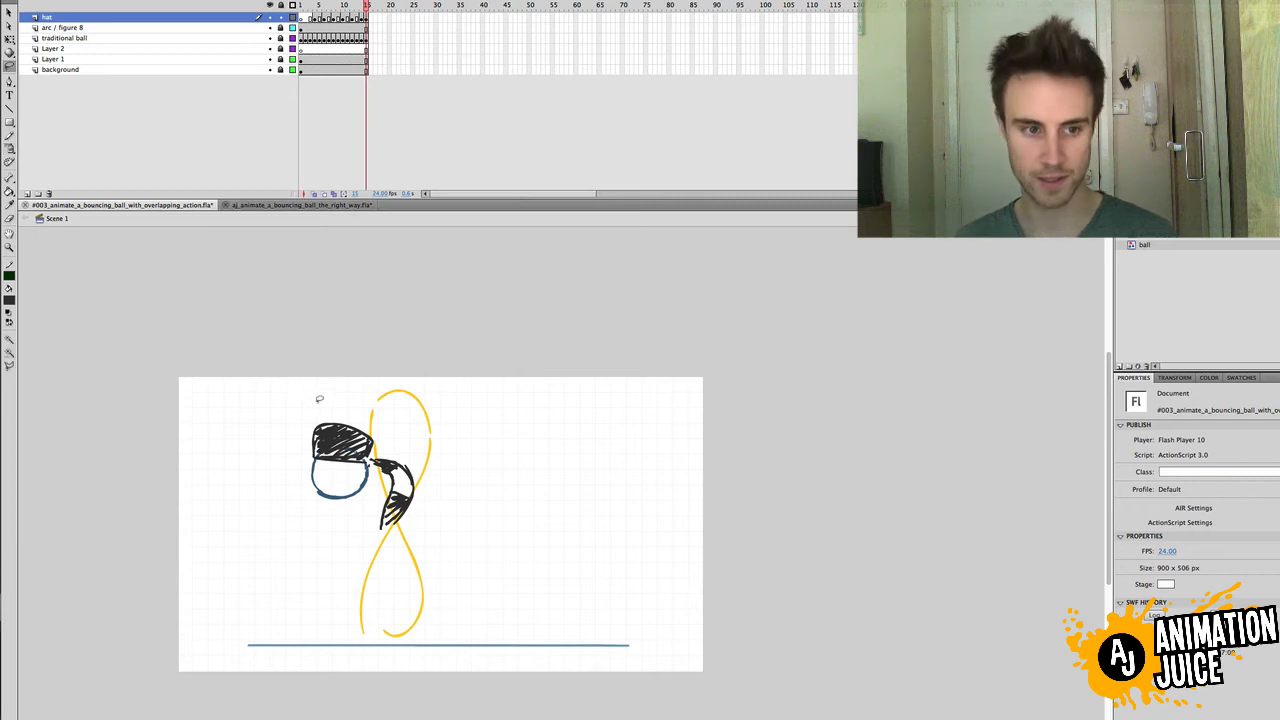
mouse_move(319, 398)
mouse_down()
mouse_move(328, 467)
mouse_move(374, 463)
mouse_move(389, 420)
mouse_up()
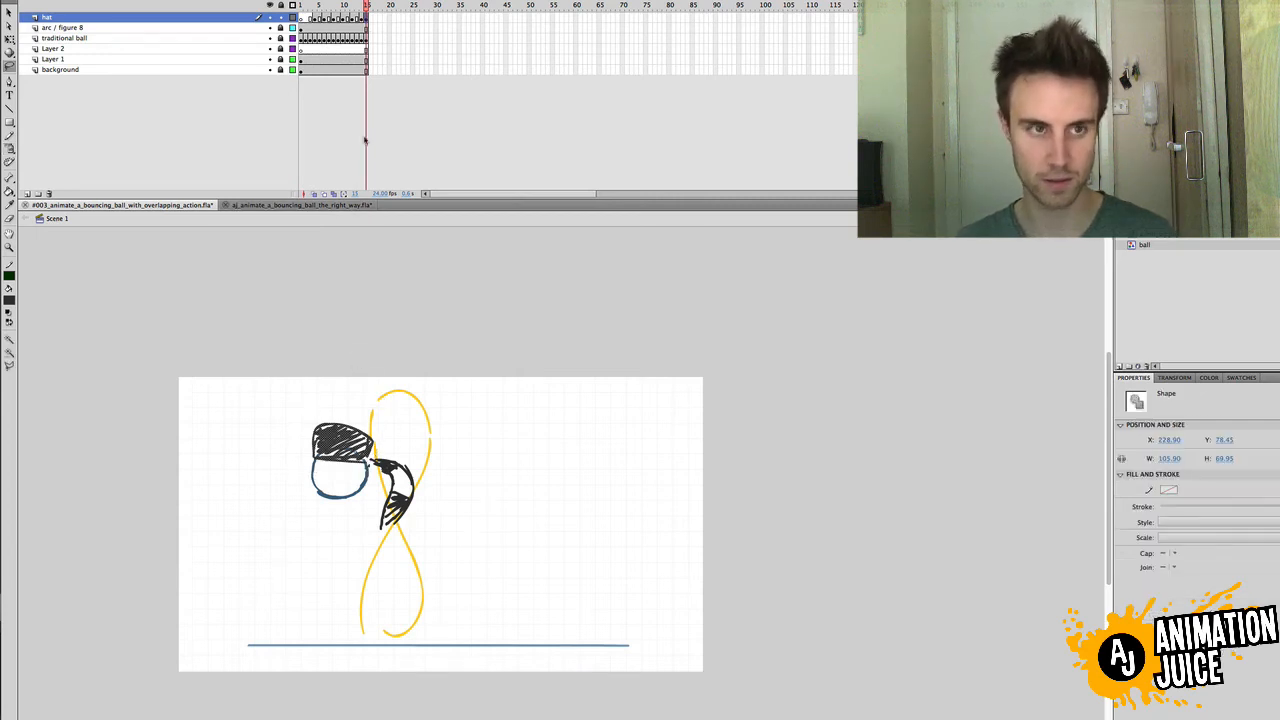
click(301, 6)
key(super+shift+v)
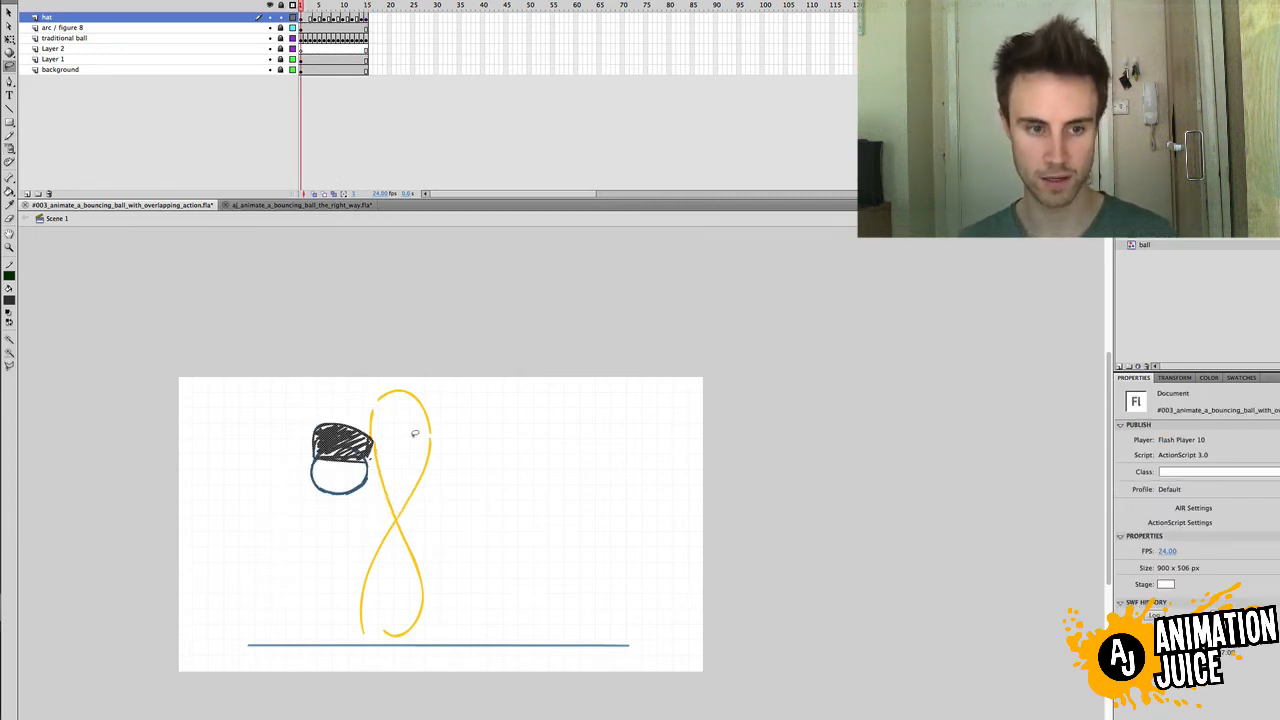
Step: Nudge the copied frame 1 cap slightly up on the ball and check it with onion skinning
click(301, 19)
key(v)
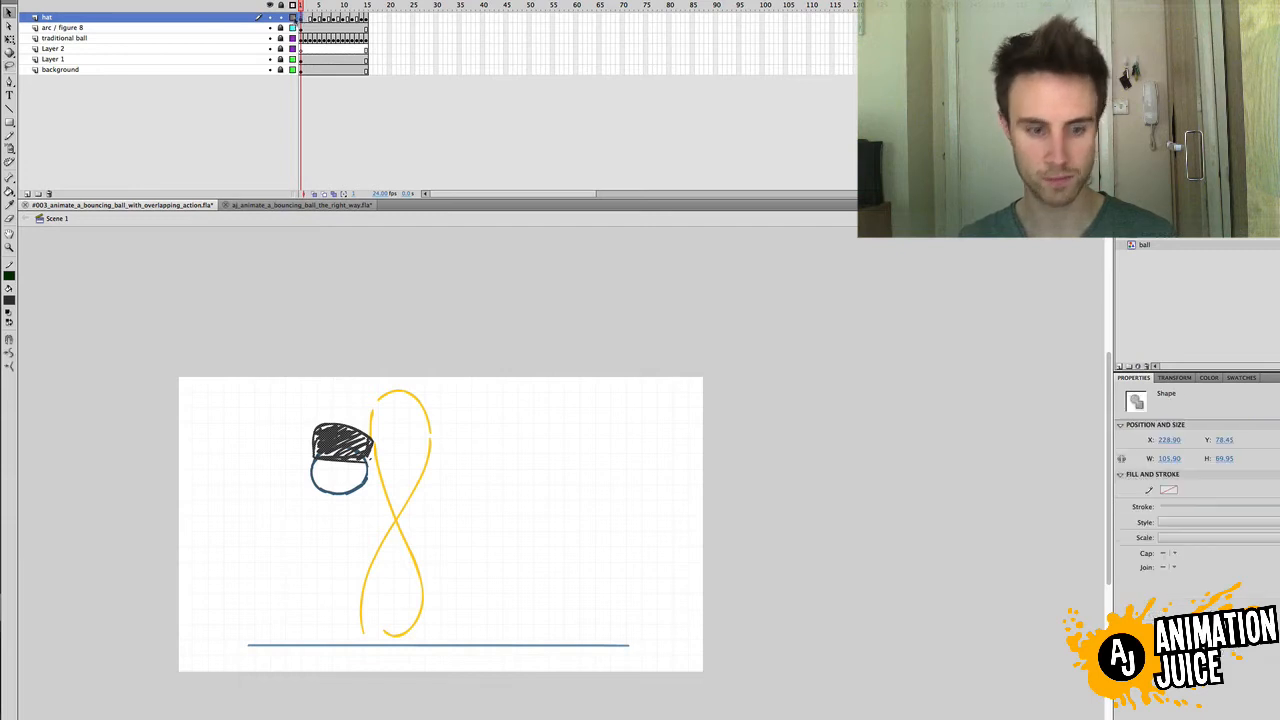
click(395, 312)
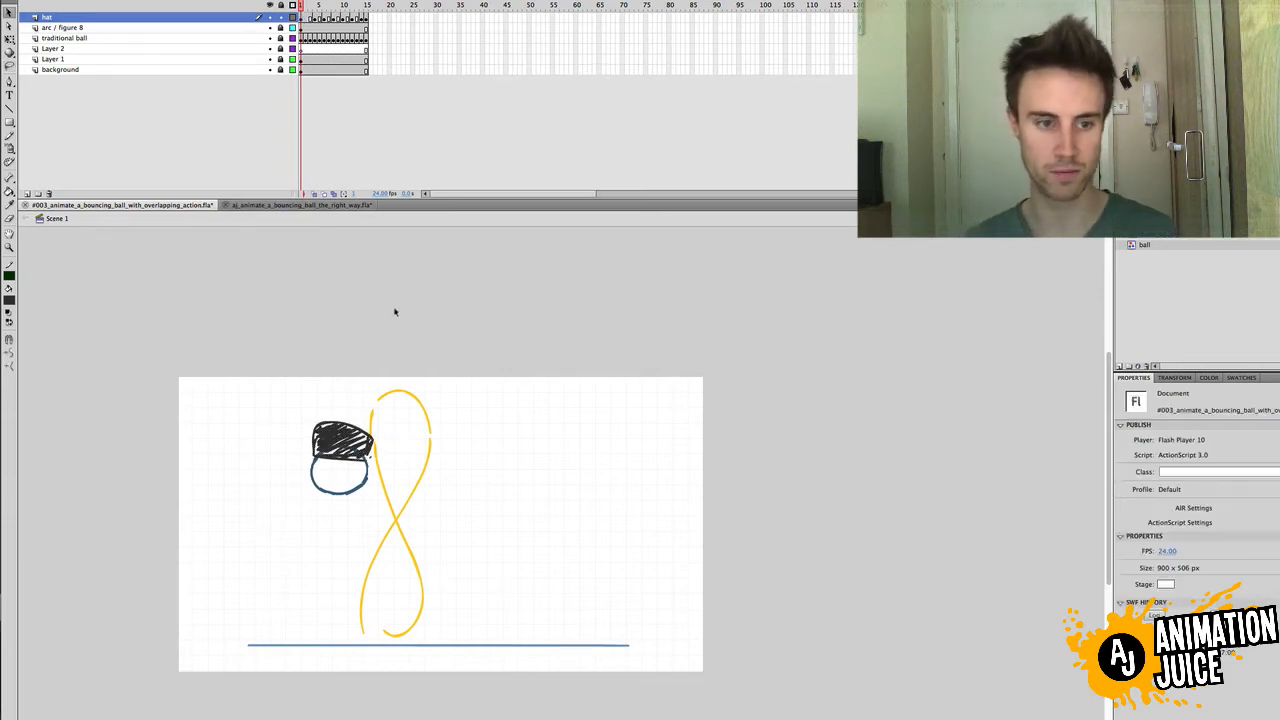
click(314, 194)
click(314, 194)
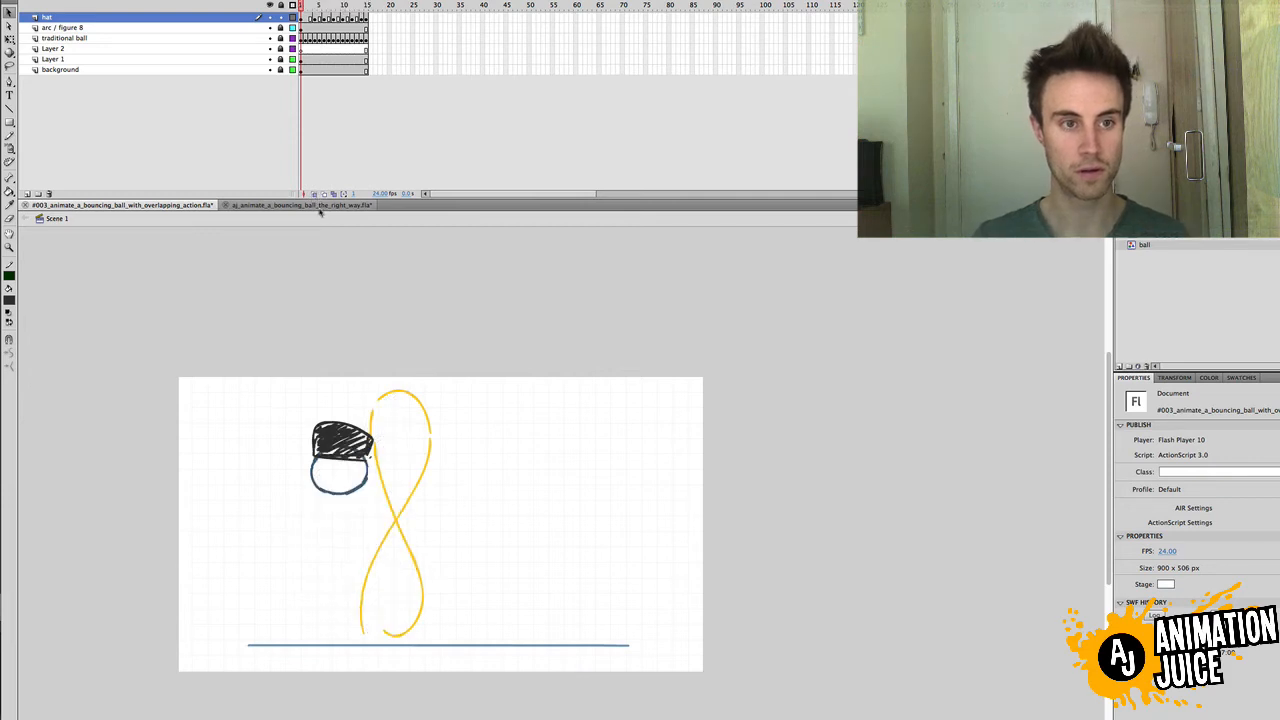
Step: Try a frame 1 brim rising from the cap toward the arc's upper loop, with a shaded tip, using frame 15 as reference
key(b)
click(366, 6)
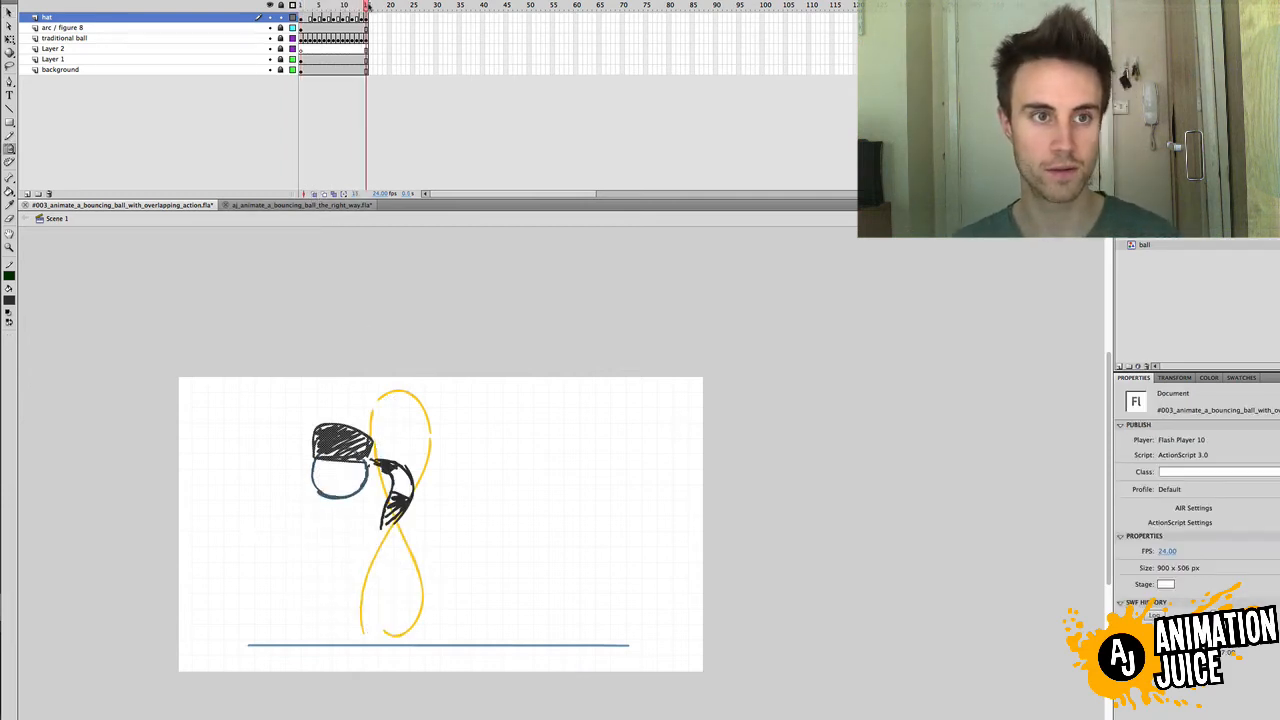
click(301, 6)
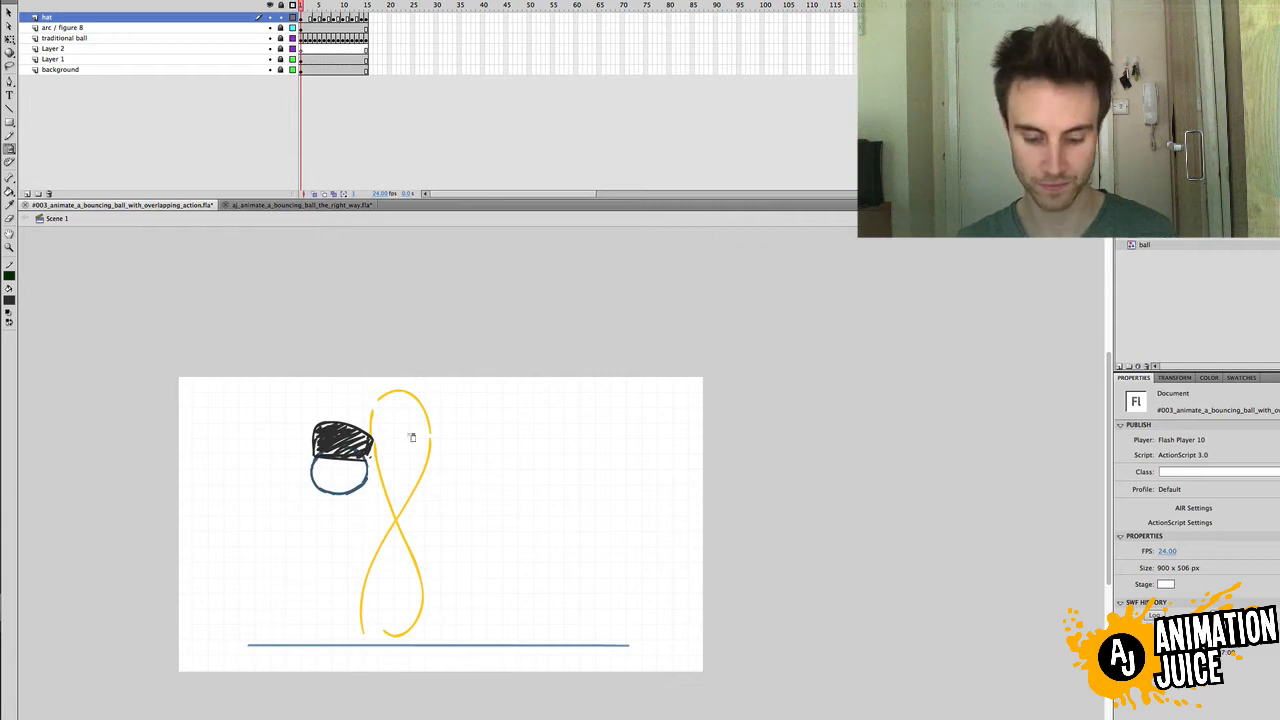
key(b)
mouse_move(372, 448)
mouse_down()
mouse_move(419, 411)
mouse_move(429, 440)
mouse_up()
key(super+z)
key(super+z)
drag(423, 424, 369, 457)
key(super+z)
key(super+z)
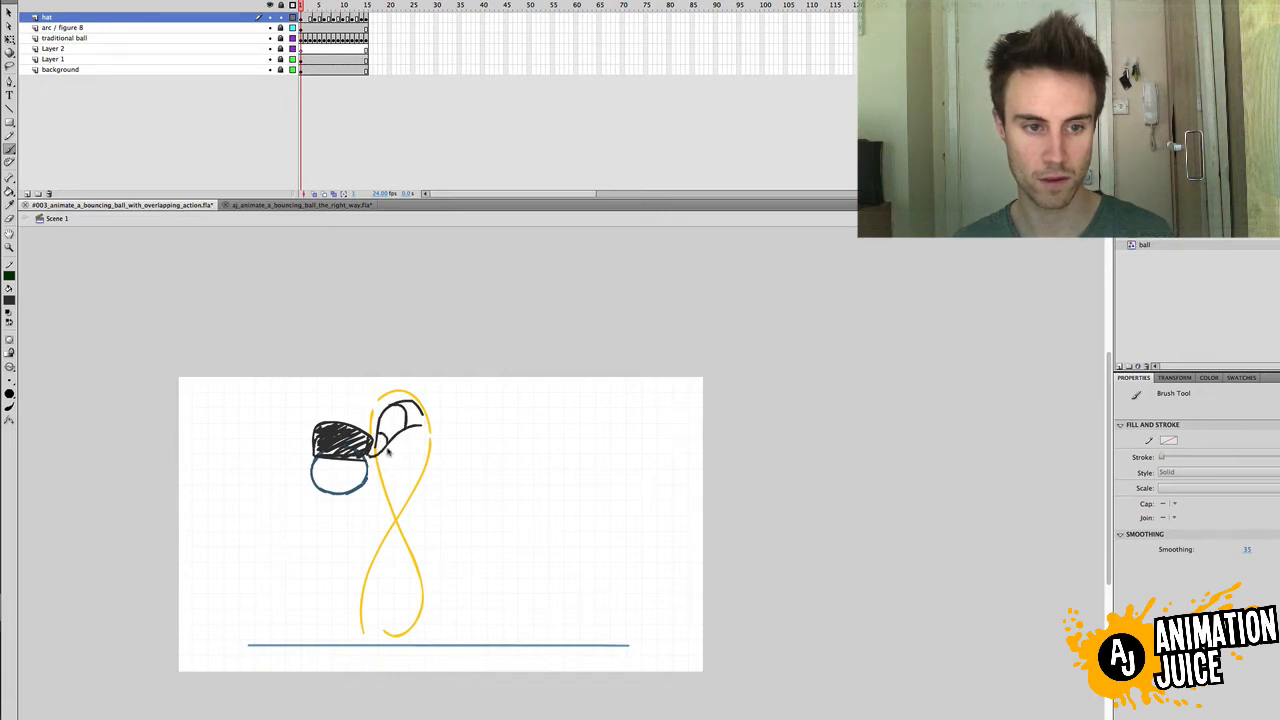
drag(412, 412, 420, 426)
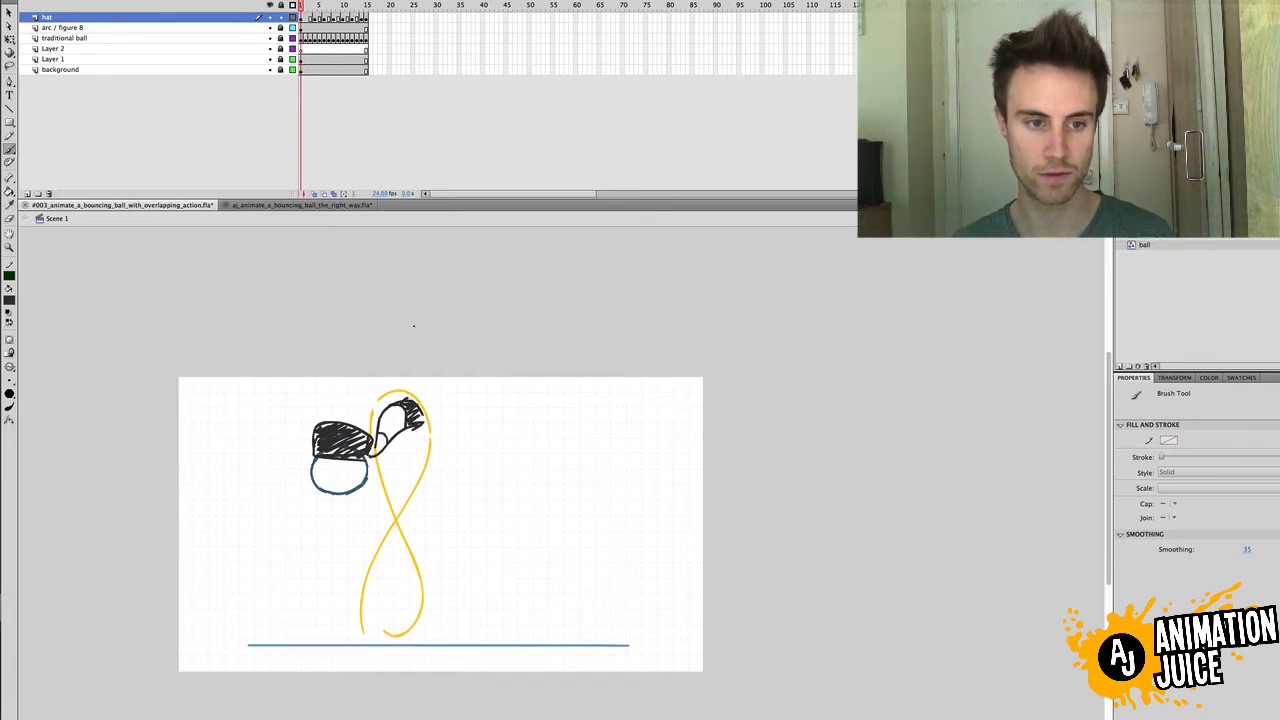
Step: Compare the raised frame 1 brim with frame 15, delete that brim, and play the animation
click(366, 5)
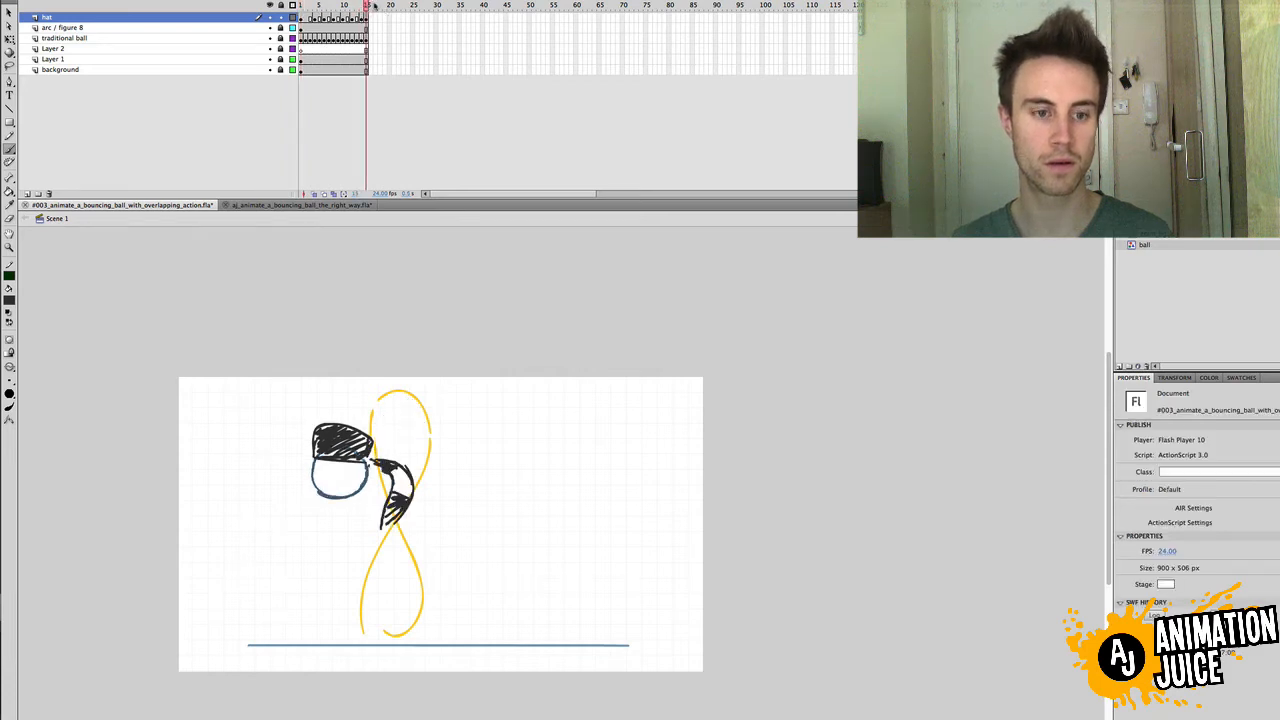
click(300, 5)
key(v)
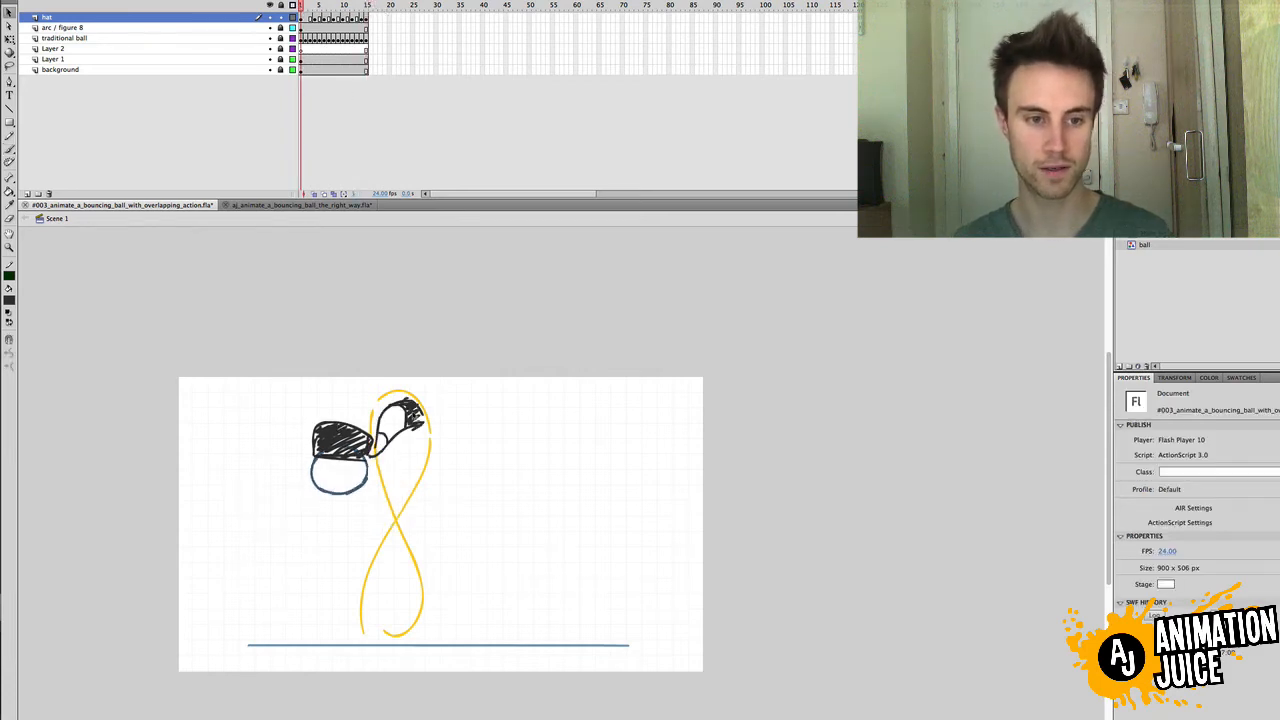
click(405, 416)
click(390, 378)
key(Return)
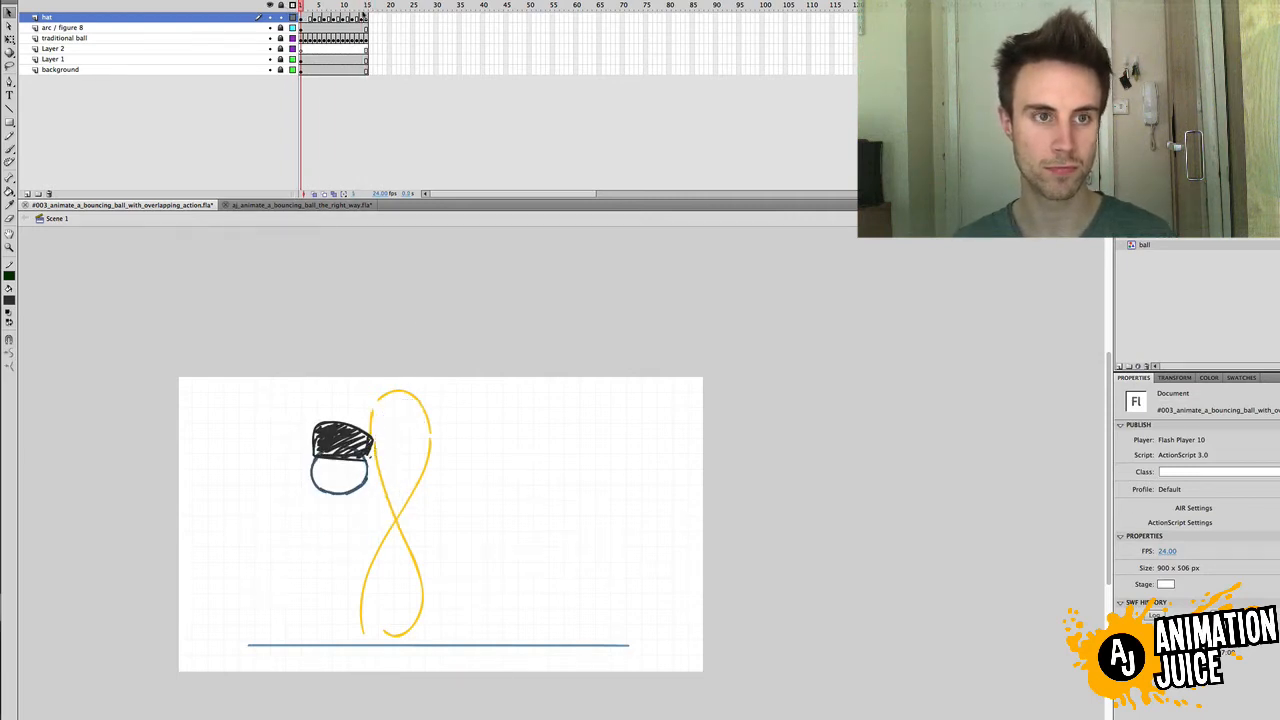
Step: Draw a new frame 1 brim arching outward from the cap with its shaded tip drooping, redoing strokes until the shape fits
click(370, 12)
click(301, 5)
key(b)
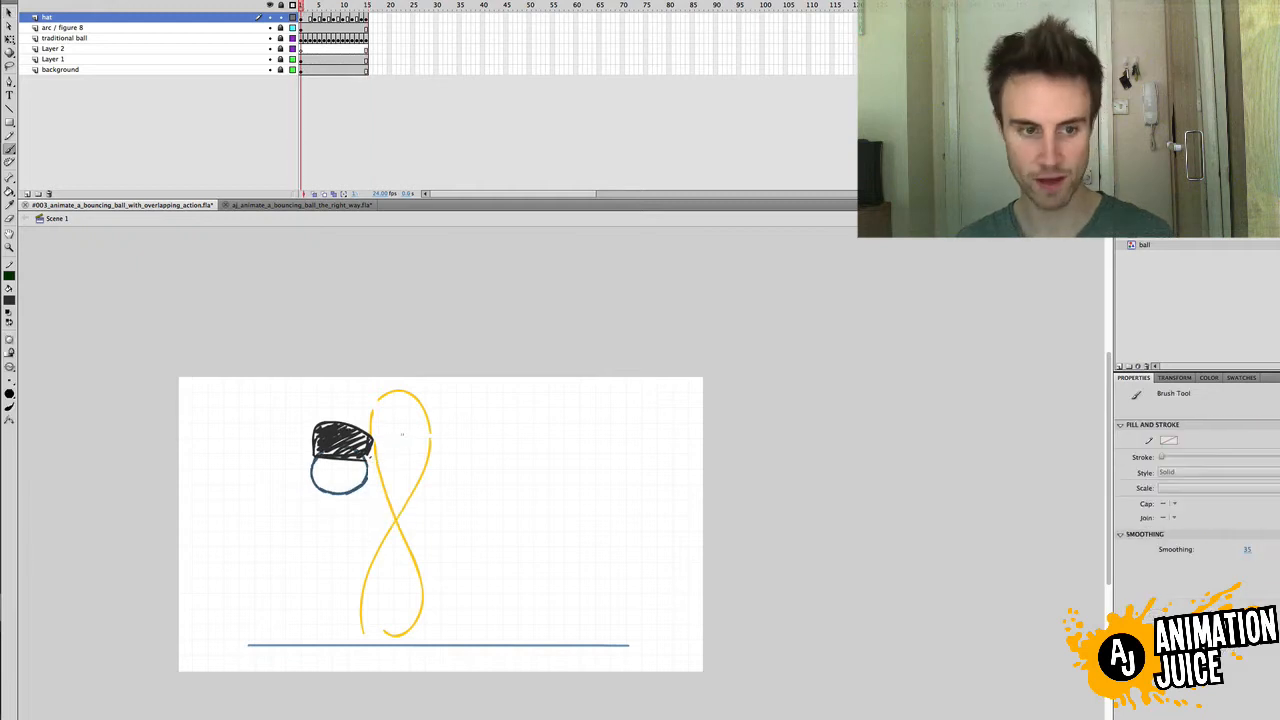
mouse_move(376, 449)
mouse_down()
mouse_move(413, 476)
mouse_move(390, 434)
mouse_move(431, 461)
mouse_move(375, 449)
mouse_move(419, 430)
mouse_move(405, 486)
mouse_move(425, 477)
mouse_move(386, 461)
mouse_move(410, 492)
mouse_move(409, 456)
mouse_up()
key(super+z)
key(super+z)
key(super+z)
key(super+z)
key(super+z)
key(ctrl+z)
key(ctrl+z)
key(e)
key(b)
key(super+z)
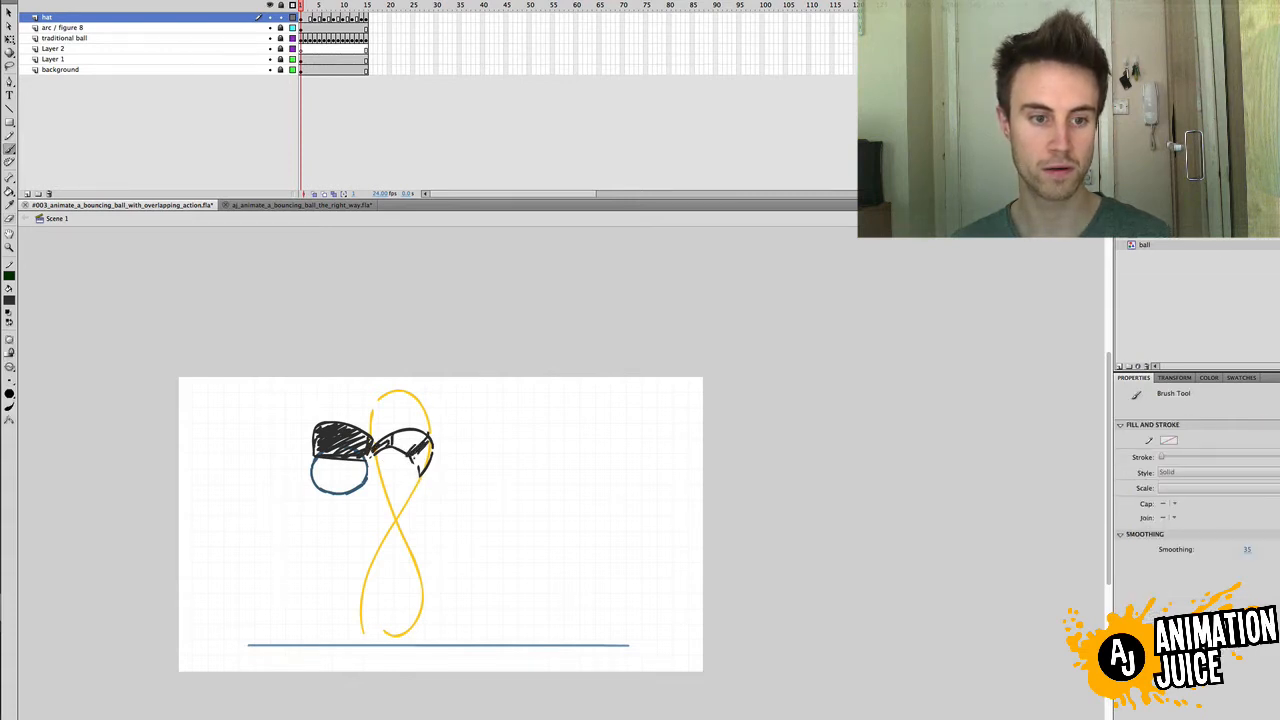
Step: Redraw the outer edge of the raised brim on frame 5 down to its base and trim the shaded tip
click(368, 5)
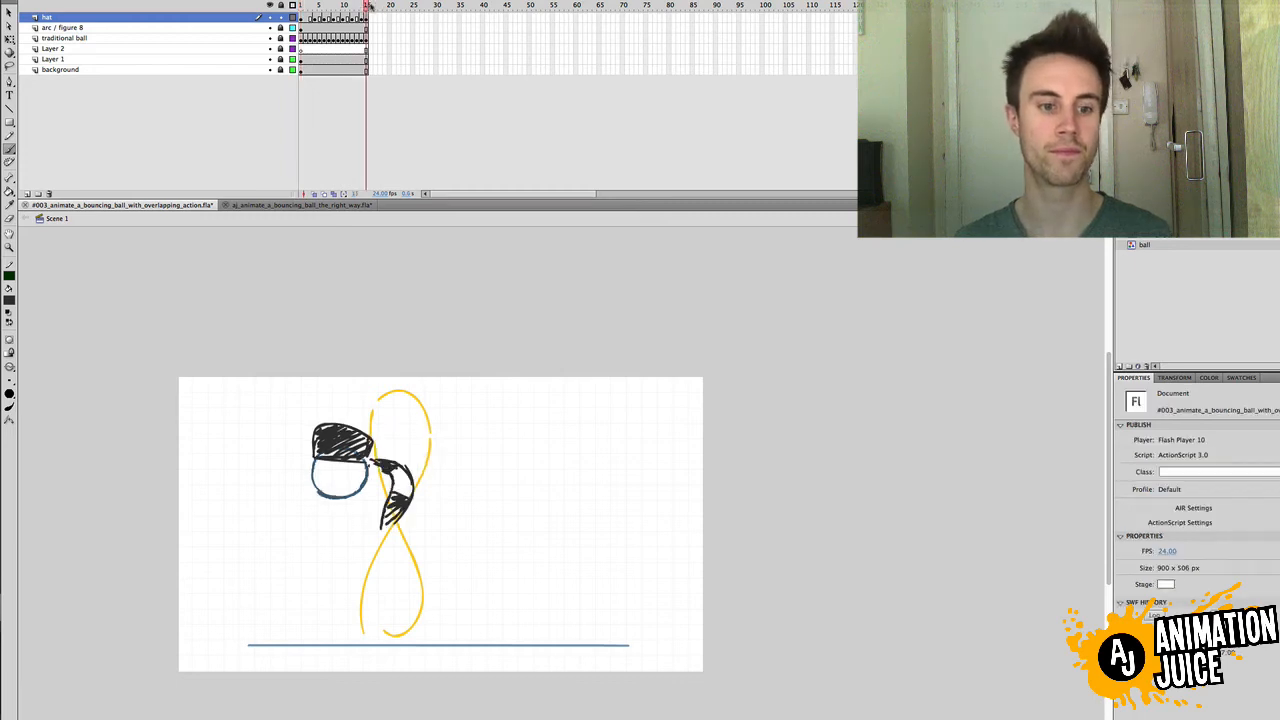
drag(300, 5, 320, 6)
key(e)
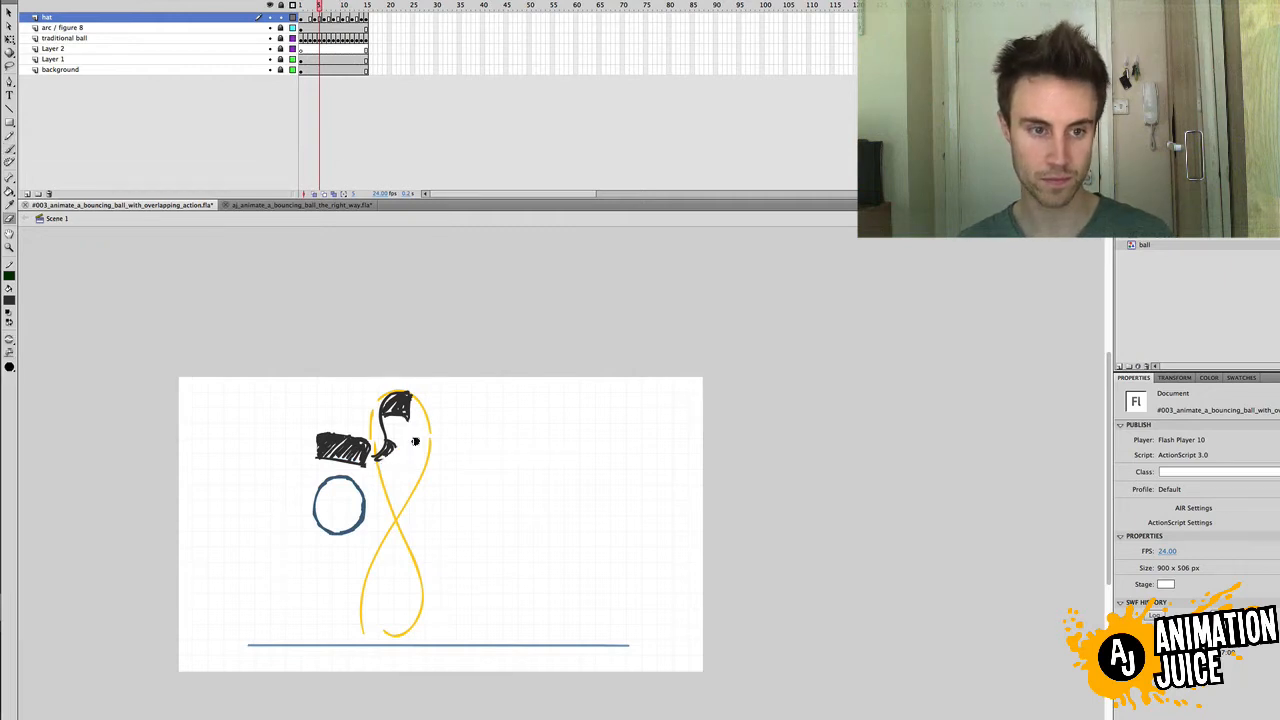
key(b)
key(super+z)
drag(409, 416, 375, 461)
key(super+z)
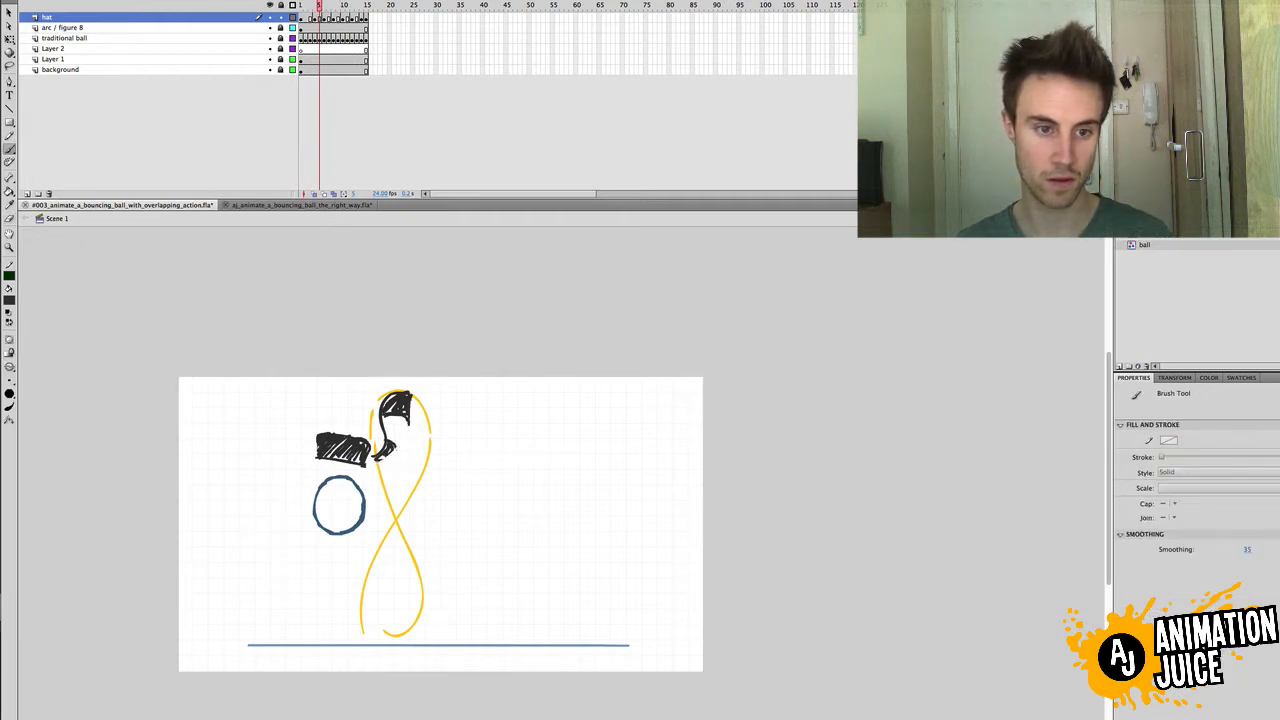
drag(409, 417, 375, 460)
key(e)
drag(416, 404, 415, 380)
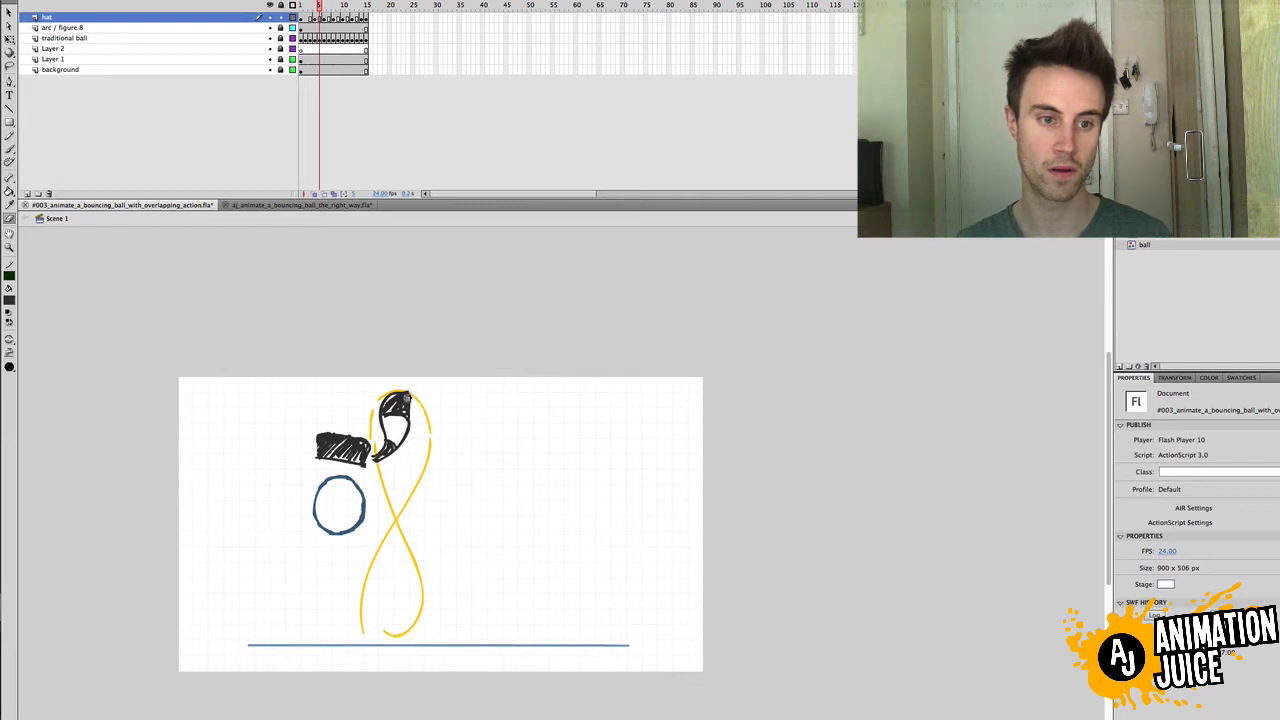
key(b)
Step: Hold the frame 1 hat through frame 4 so that the raised-brim pose starts on frame 5
drag(310, 6, 319, 6)
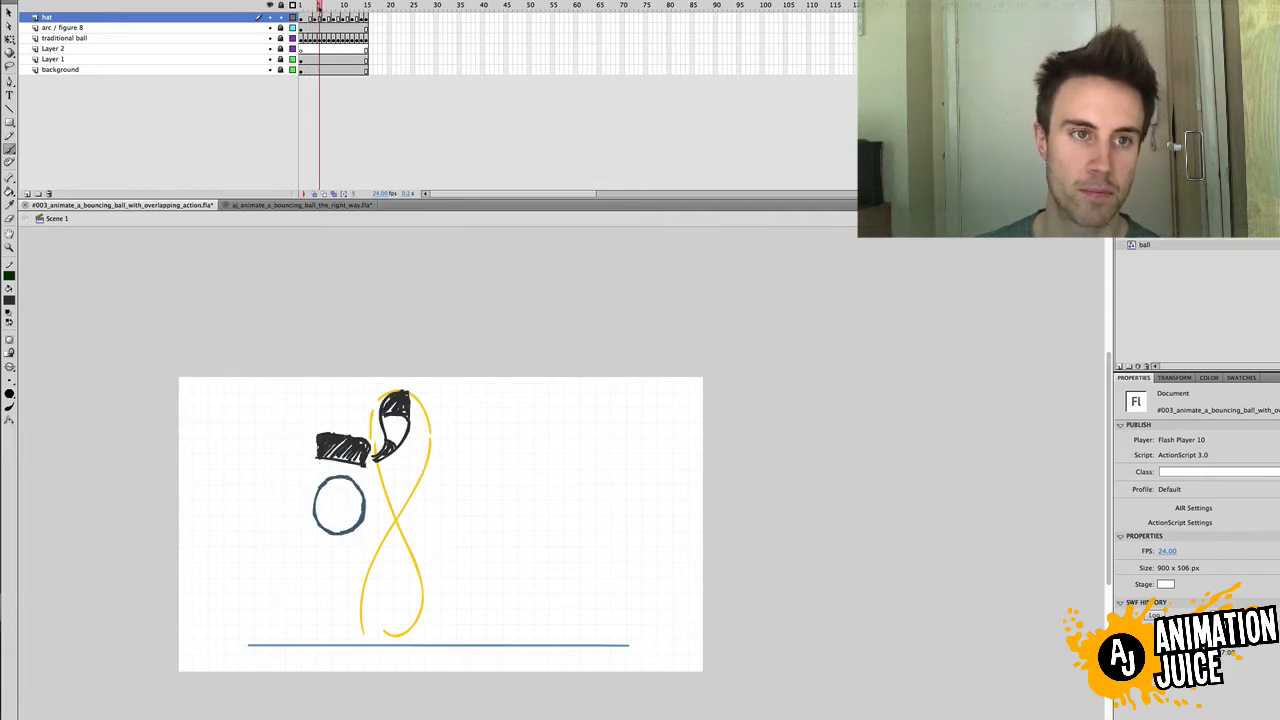
click(315, 17)
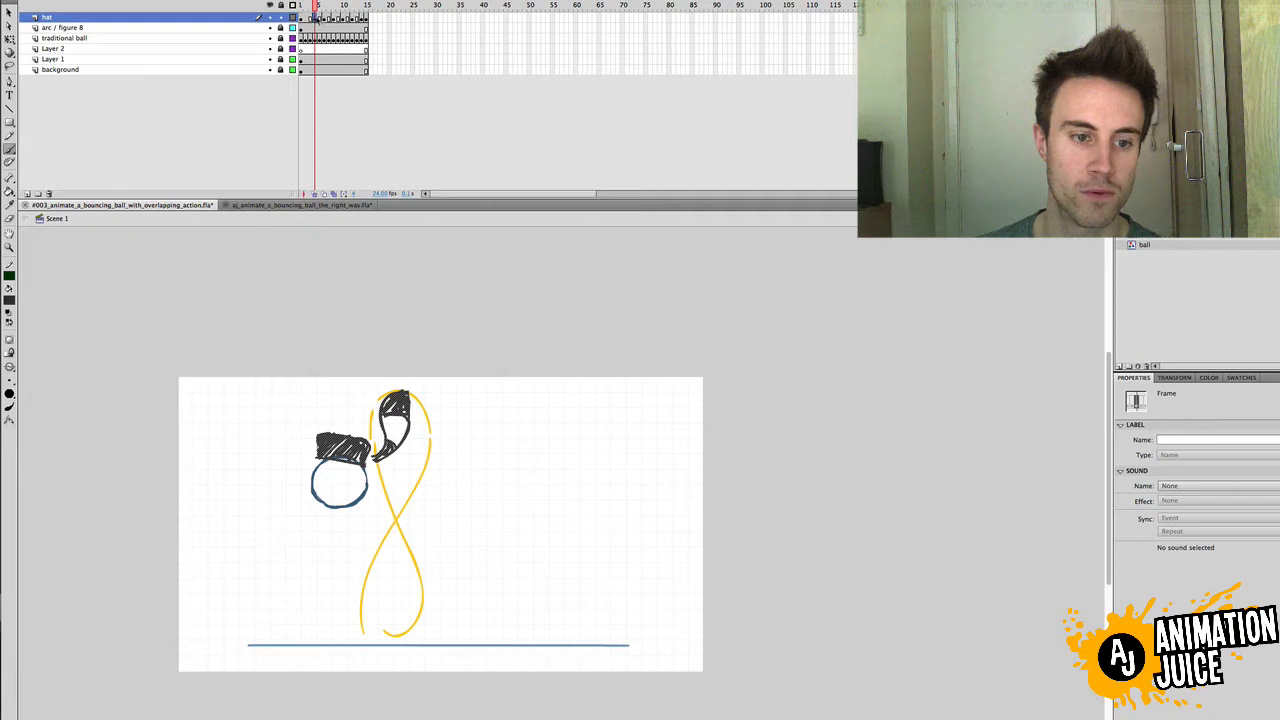
drag(316, 8, 320, 8)
Step: Select only the cap on frame 5, lower it onto the ball, and stretch it taller with Free Transform
key(v)
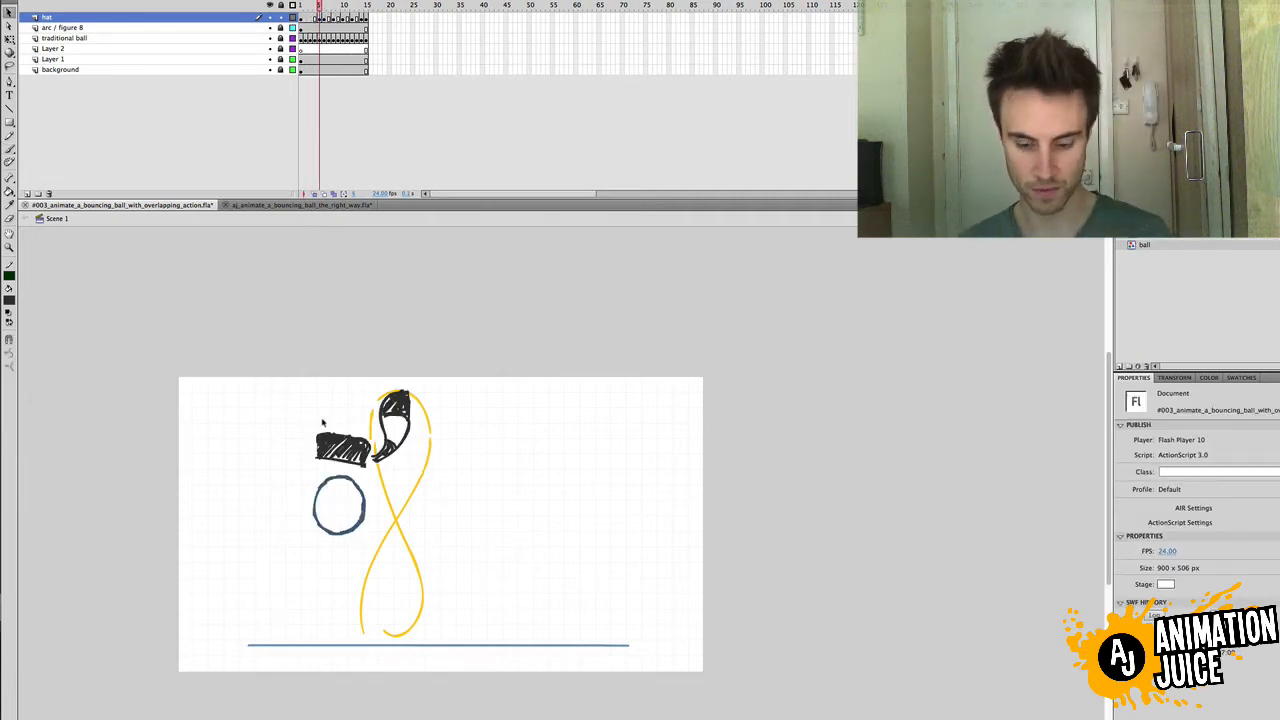
key(l)
mouse_move(315, 416)
mouse_down()
mouse_move(357, 467)
mouse_move(373, 466)
mouse_move(340, 405)
mouse_up()
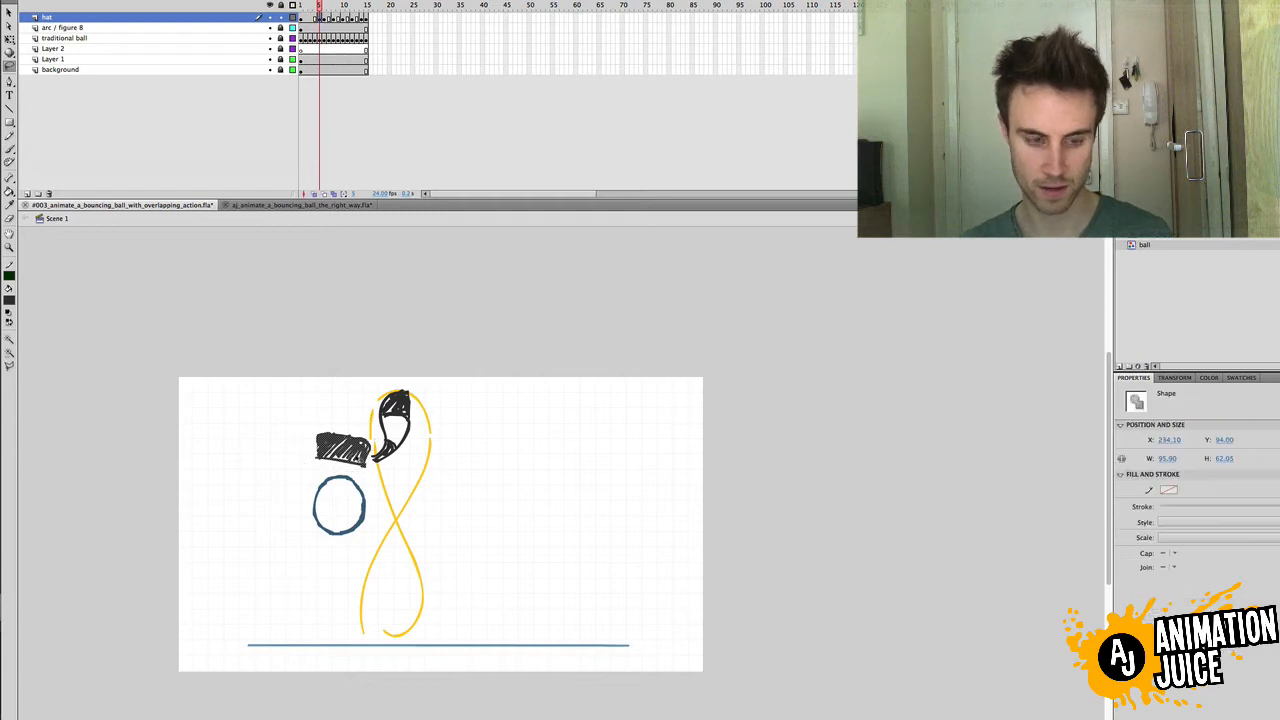
key(v)
mouse_move(352, 457)
mouse_down()
mouse_move(352, 481)
mouse_move(343, 449)
mouse_move(369, 470)
mouse_move(316, 470)
mouse_move(343, 447)
mouse_up()
key(q)
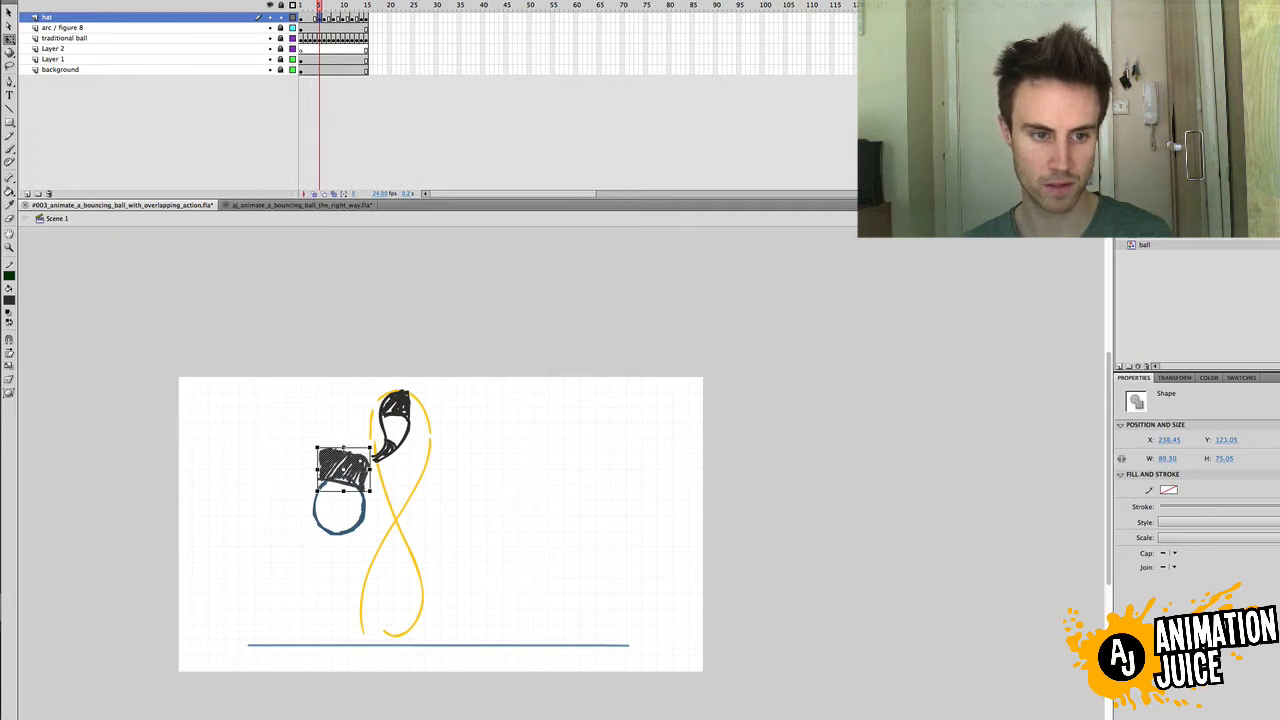
Step: Select the cap on frame 6 and reshape it with Free Transform so it is taller and sits over the ball
click(315, 5)
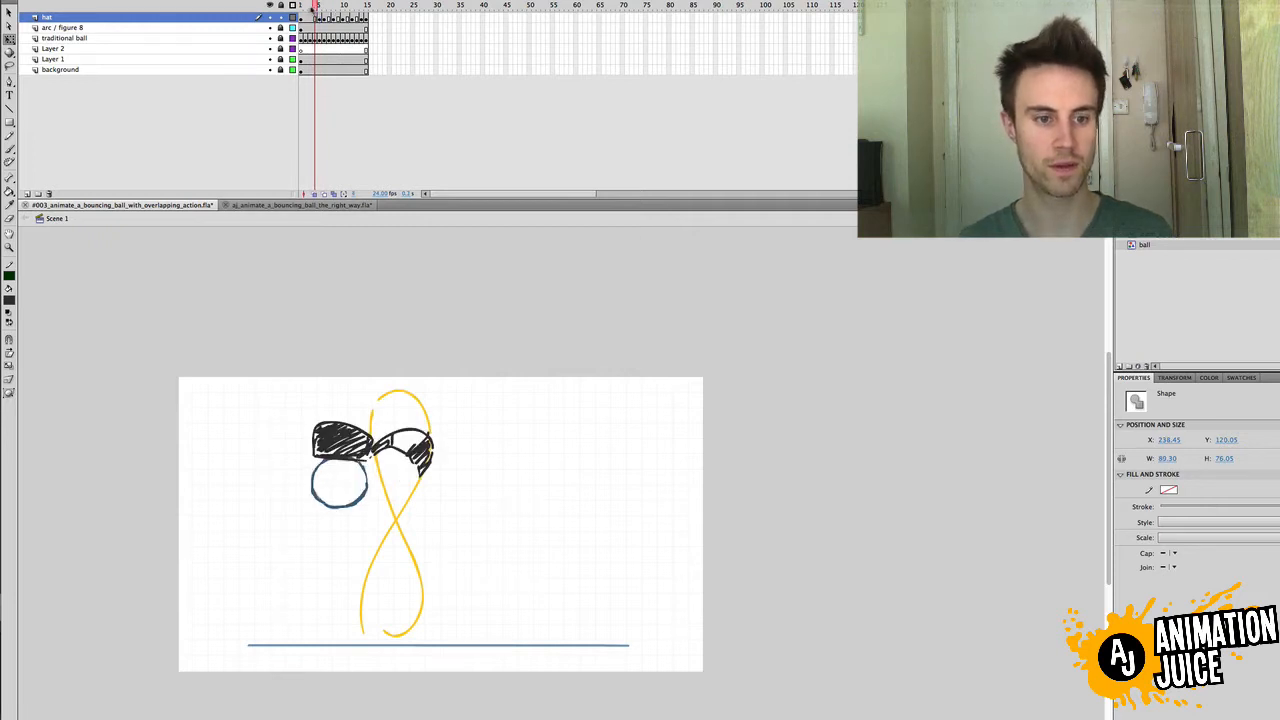
drag(315, 5, 324, 5)
click(330, 20)
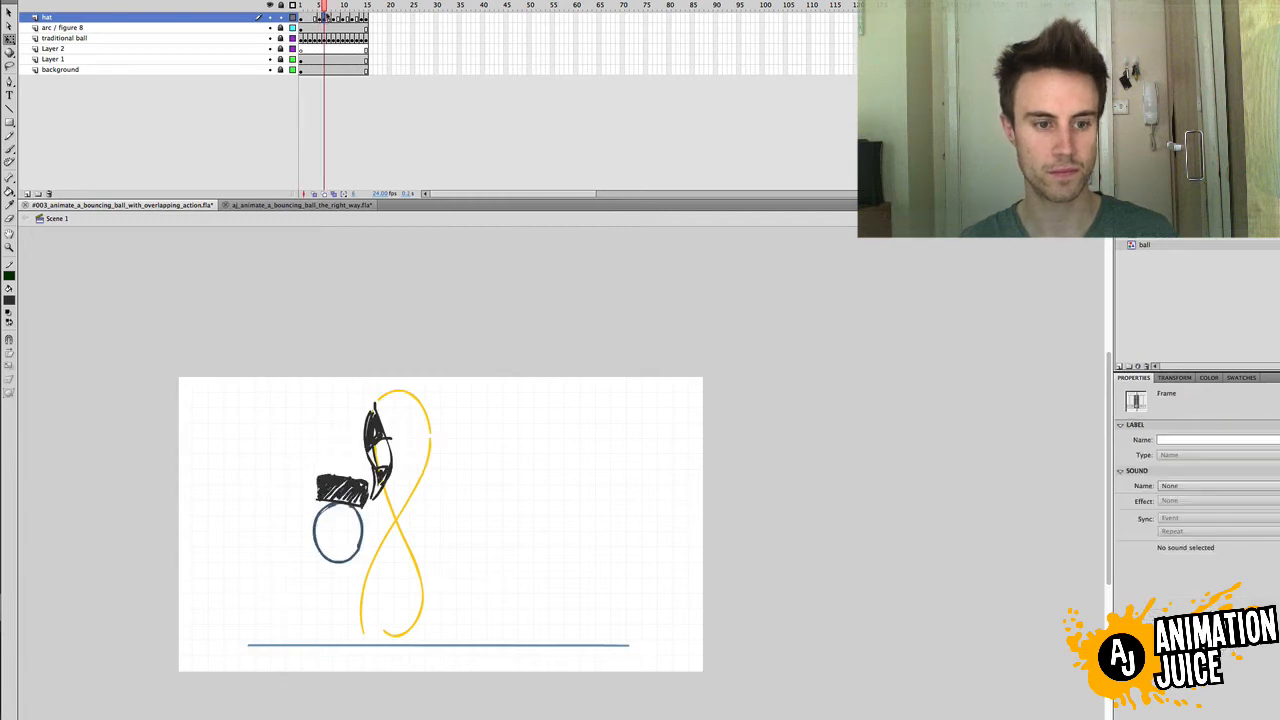
click(424, 504)
key(l)
drag(320, 458, 328, 506)
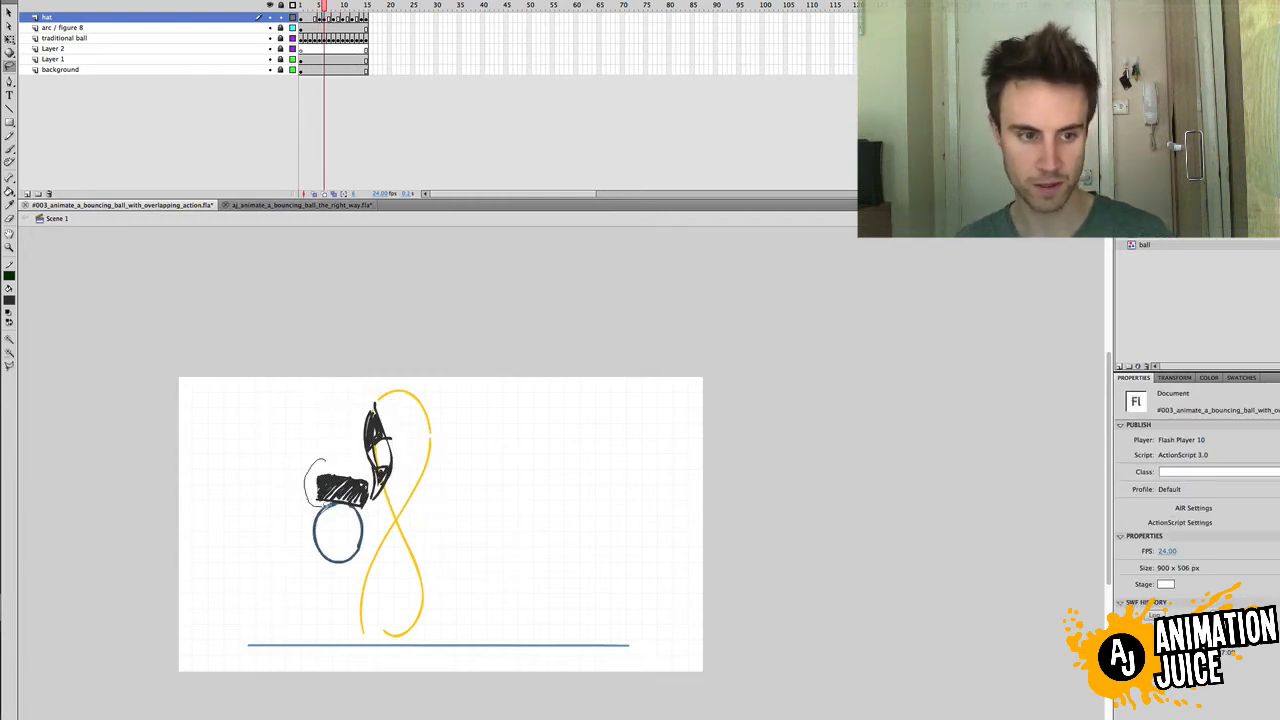
mouse_move(372, 468)
mouse_down()
mouse_move(340, 444)
mouse_move(344, 463)
mouse_up()
key(q)
drag(344, 511, 359, 484)
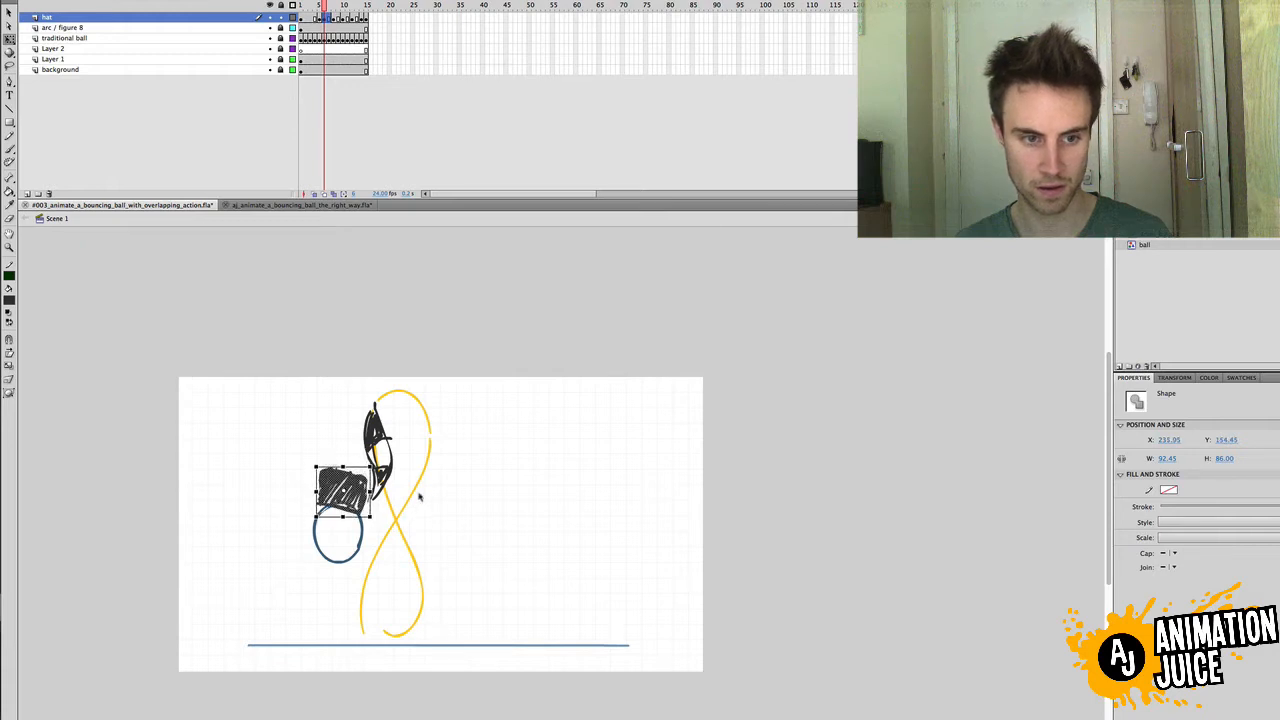
click(420, 497)
Step: Check the reshaped caps across the timeline and in a test movie preview, and close the preview
drag(325, 6, 320, 6)
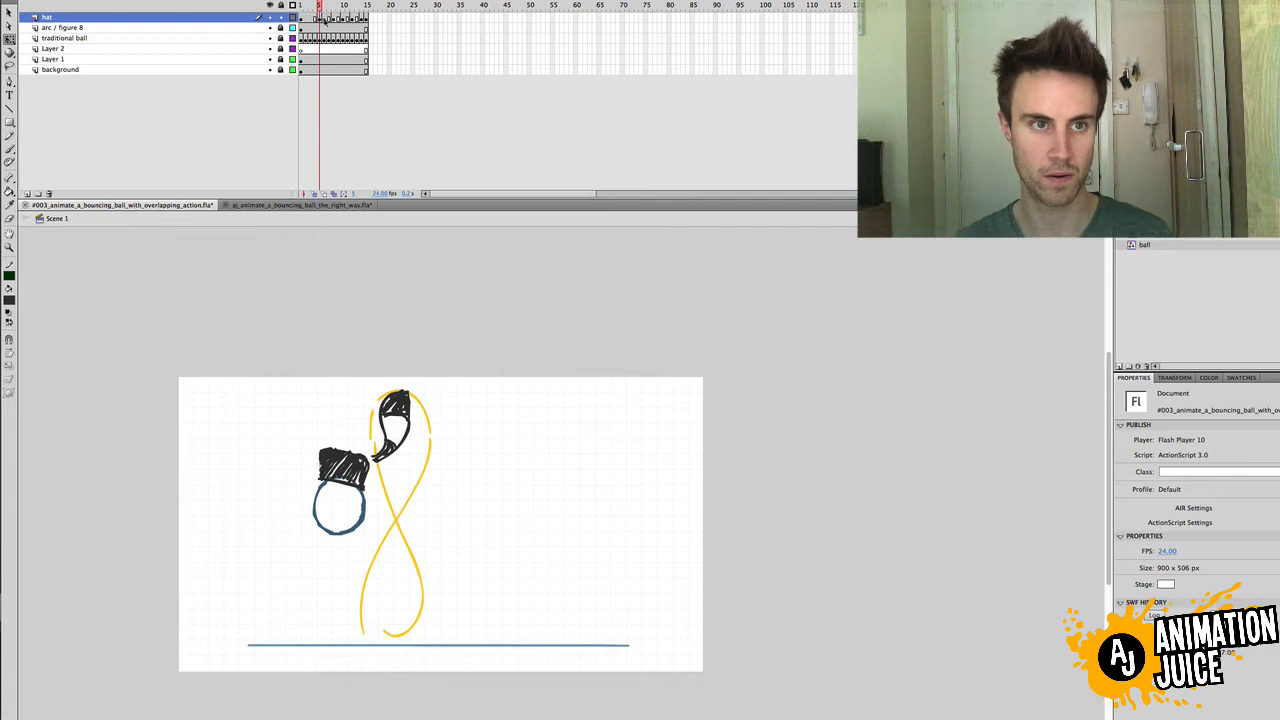
click(321, 18)
click(330, 448)
click(326, 423)
drag(319, 9, 372, 8)
click(320, 6)
click(324, 6)
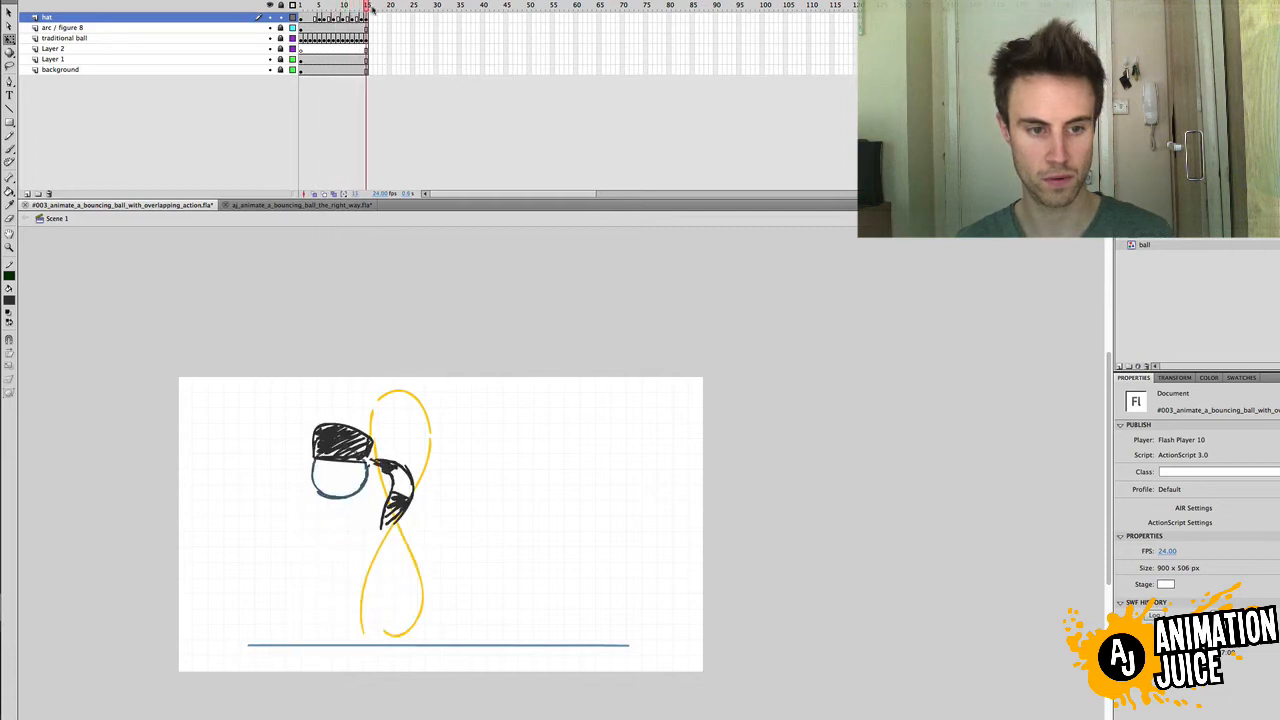
key(super+Return)
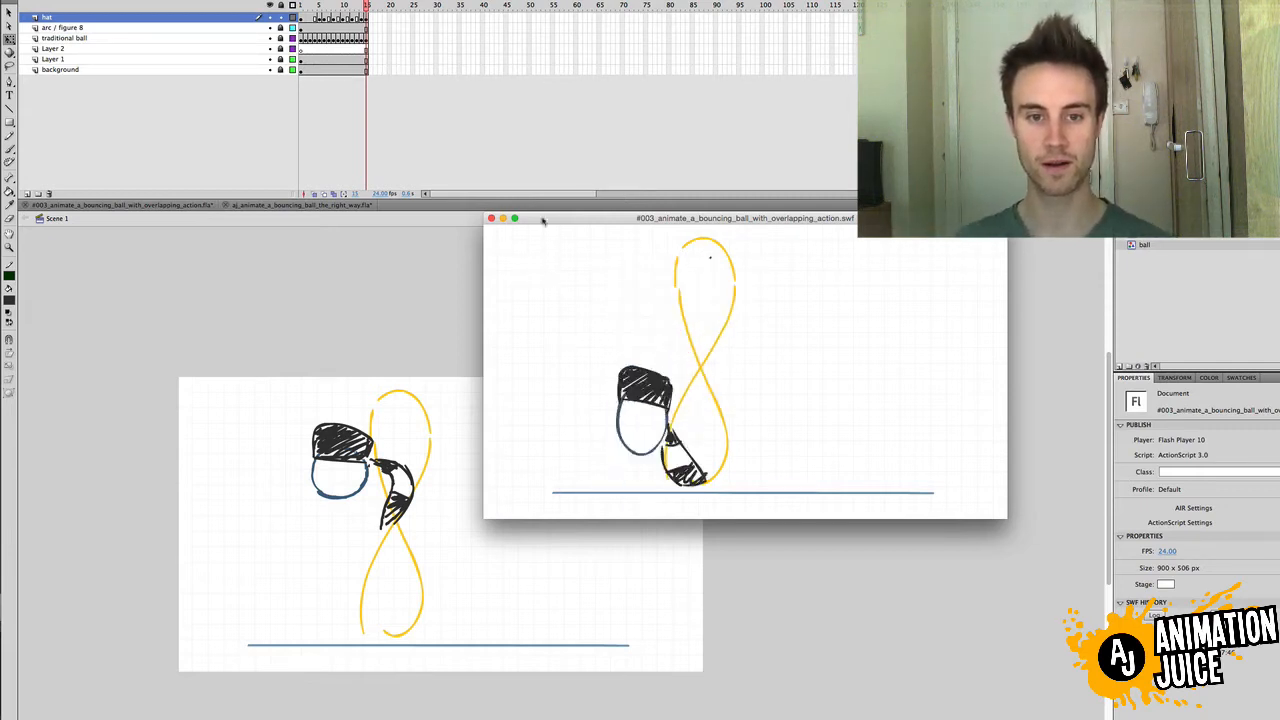
click(491, 218)
Step: Add a hat keyframe on frame 4 and erase its copied brim, leaving only the cap
drag(320, 5, 300, 5)
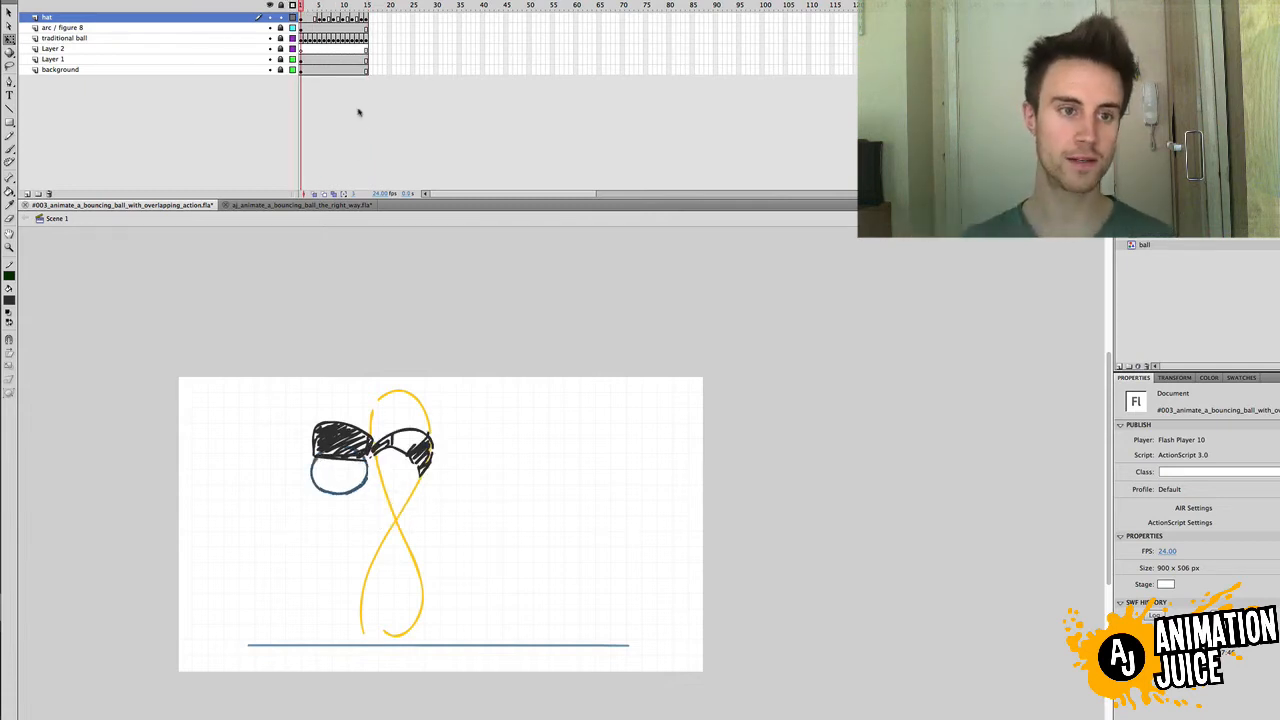
click(314, 193)
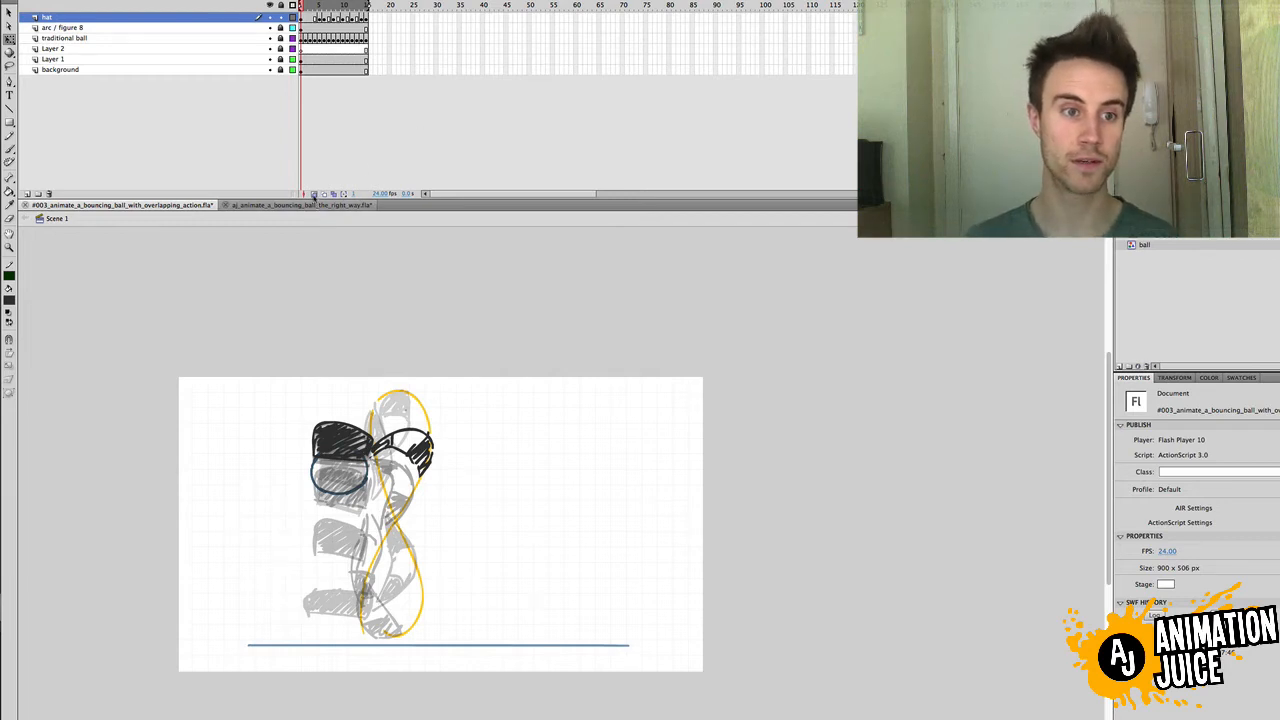
click(322, 194)
drag(307, 6, 319, 6)
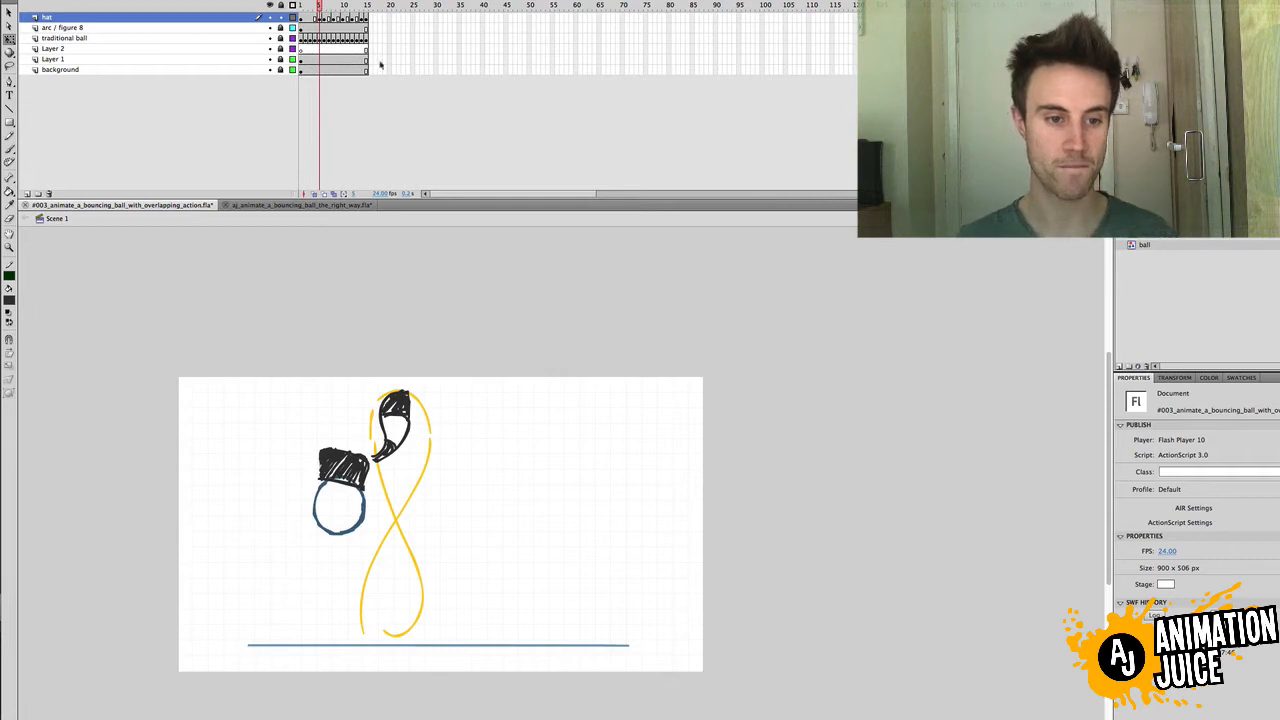
key(v)
key(e)
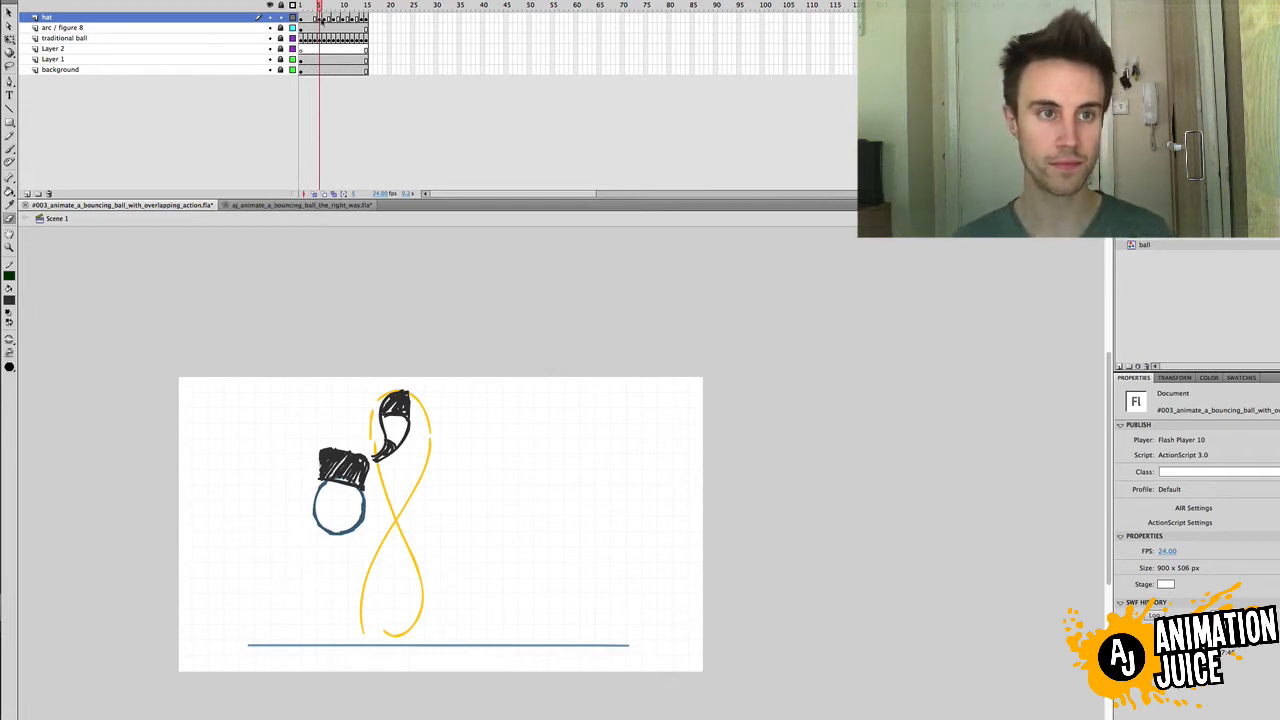
click(315, 18)
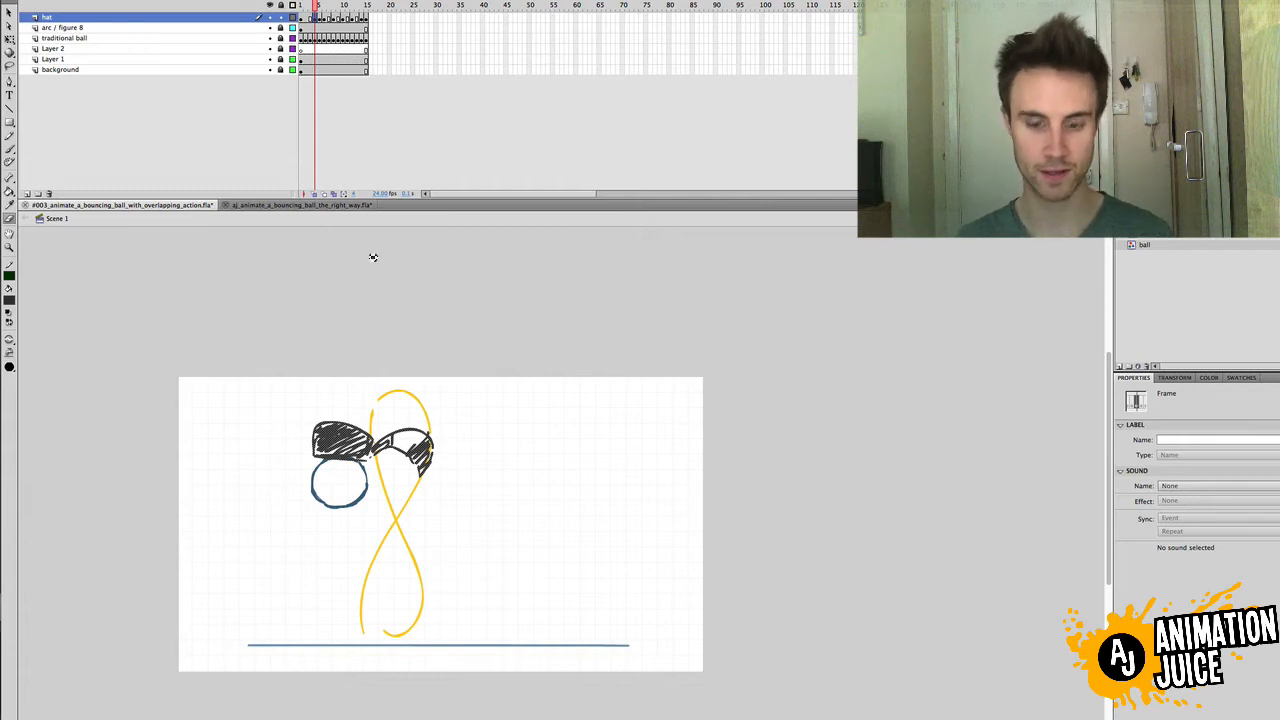
click(375, 452)
mouse_move(375, 455)
mouse_down()
mouse_move(410, 416)
mouse_move(420, 474)
mouse_move(424, 412)
mouse_up()
key(b)
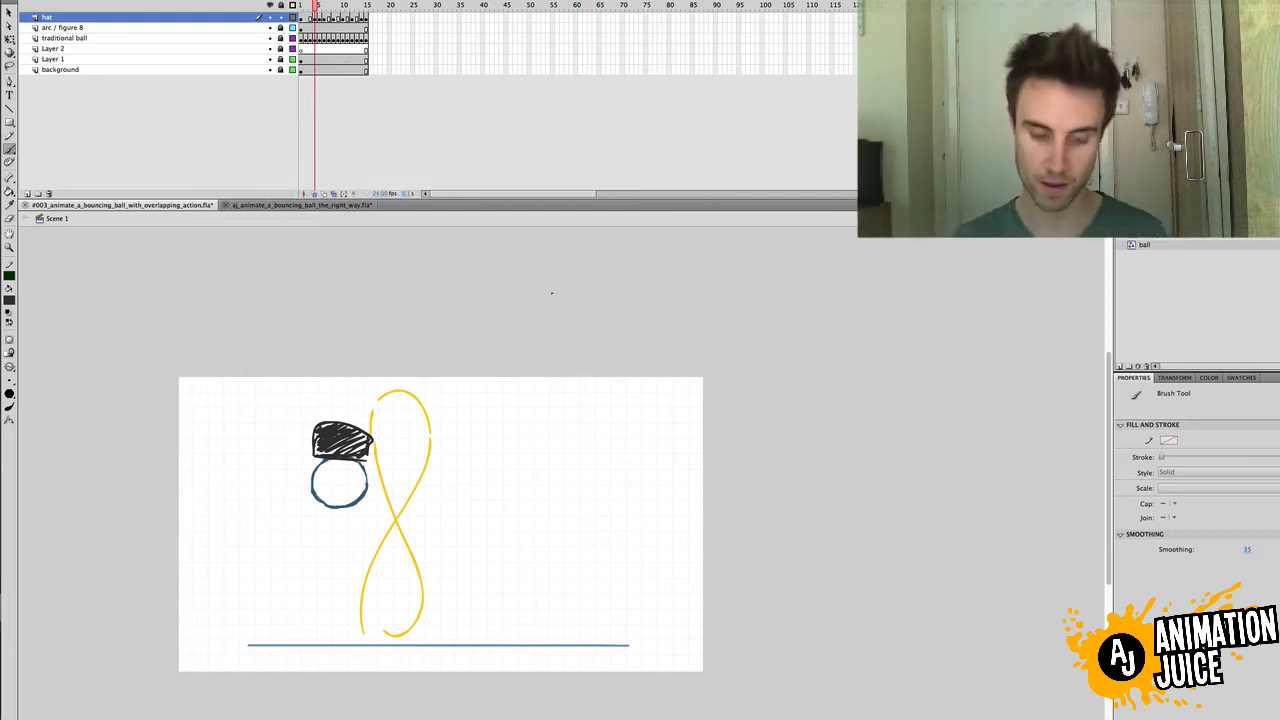
Step: Using onion skins, draw the frame 4 brim's upper edge curving from the cap into the arc's upper loop, redoing strokes until it fits
click(323, 193)
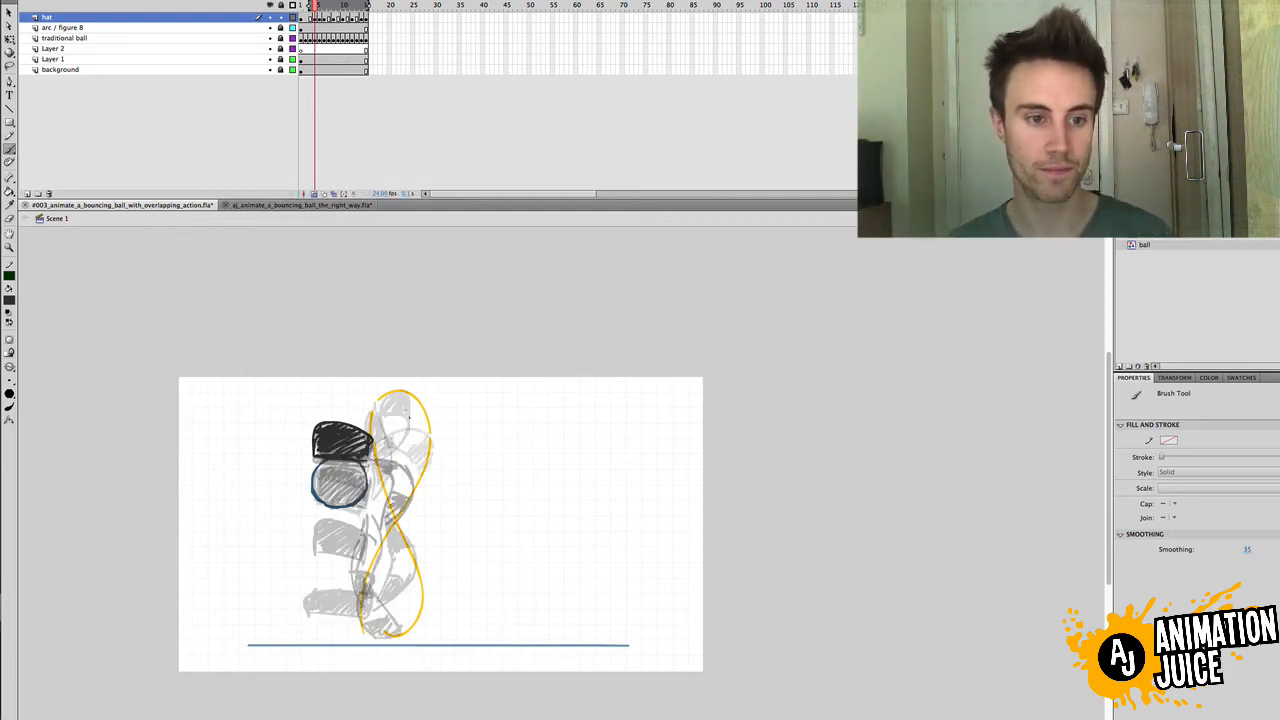
drag(389, 441, 376, 467)
key(super+z)
drag(401, 393, 366, 458)
key(super+z)
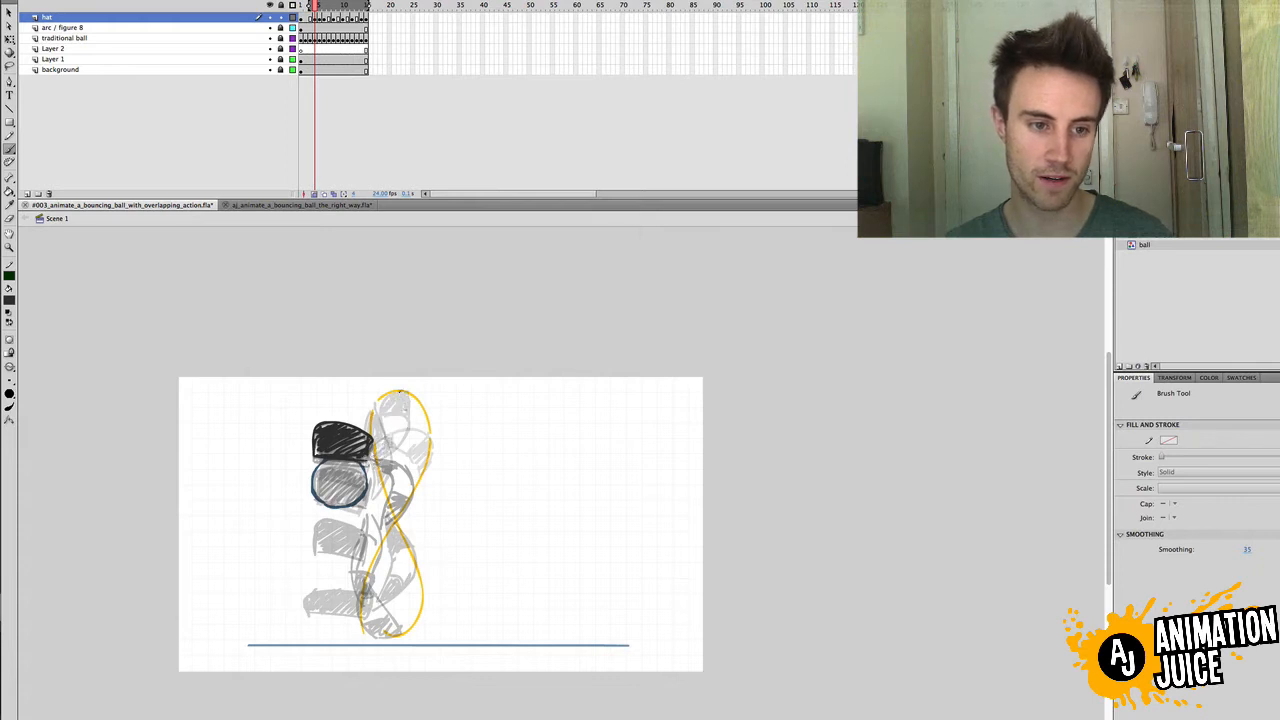
drag(403, 392, 365, 459)
mouse_move(410, 396)
mouse_down()
mouse_move(390, 437)
mouse_move(412, 401)
mouse_up()
key(super+z)
key(super+z)
key(ctrl+z)
mouse_move(376, 448)
mouse_down()
mouse_move(411, 405)
mouse_move(382, 446)
mouse_up()
key(super+z)
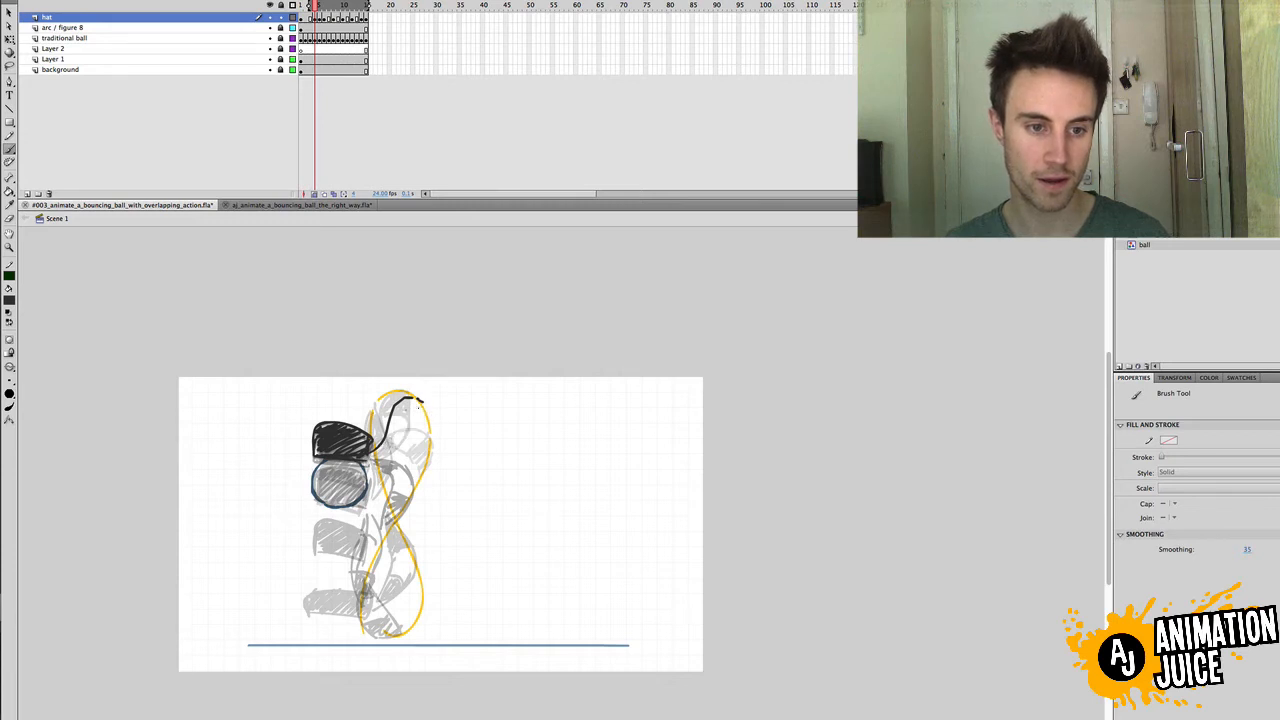
Step: Complete the frame 4 brim with its lower edge, shade its tip, and turn off onion skinning
drag(422, 405, 369, 454)
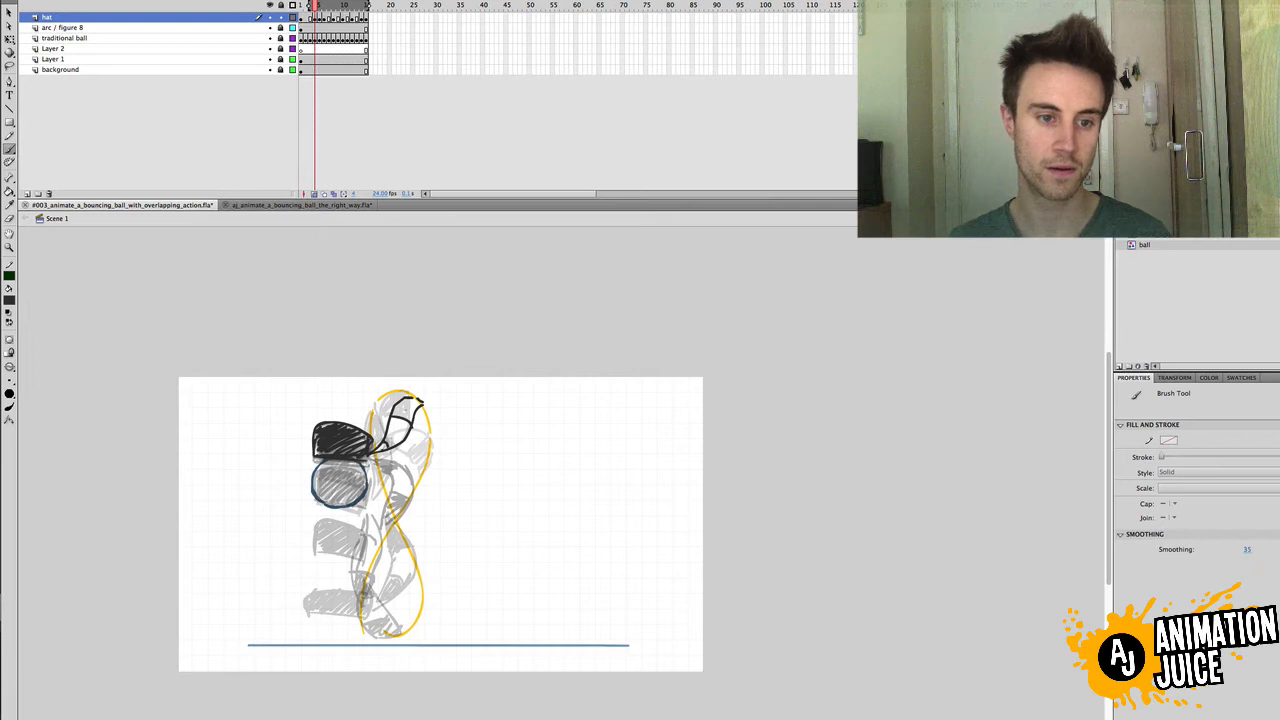
mouse_move(397, 407)
mouse_down()
mouse_move(420, 404)
mouse_move(408, 416)
mouse_up()
key(v)
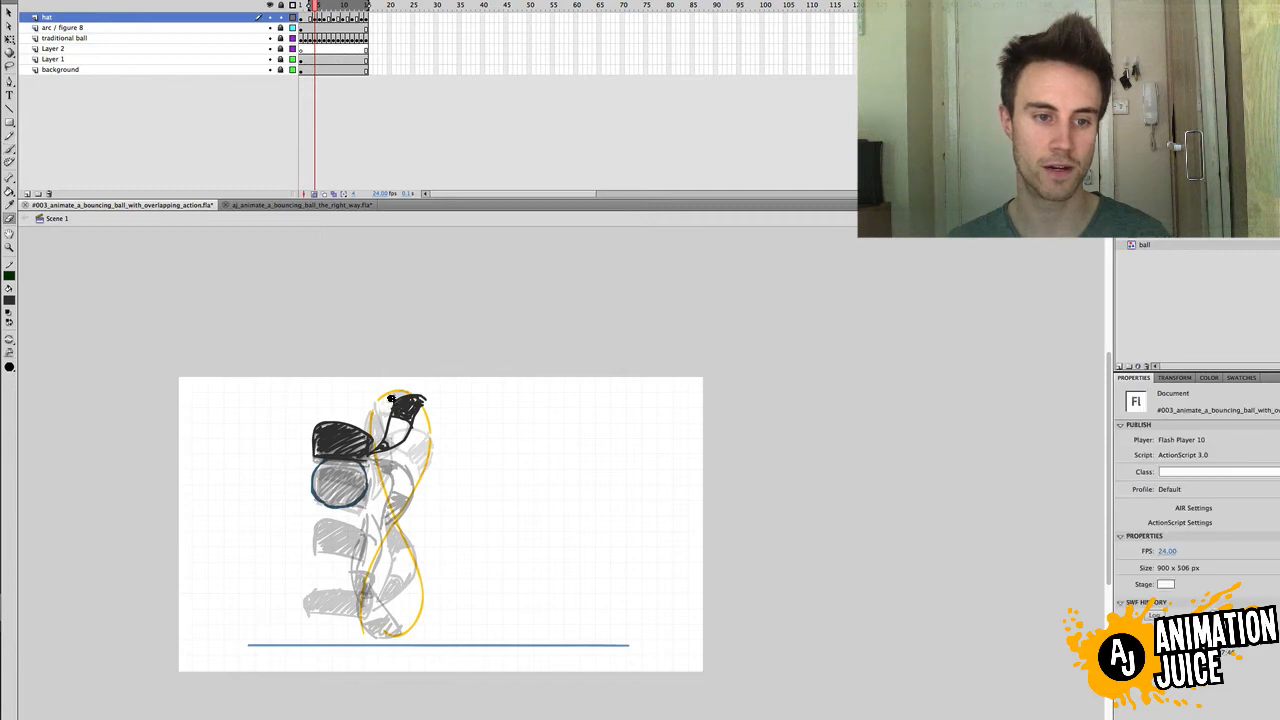
click(321, 193)
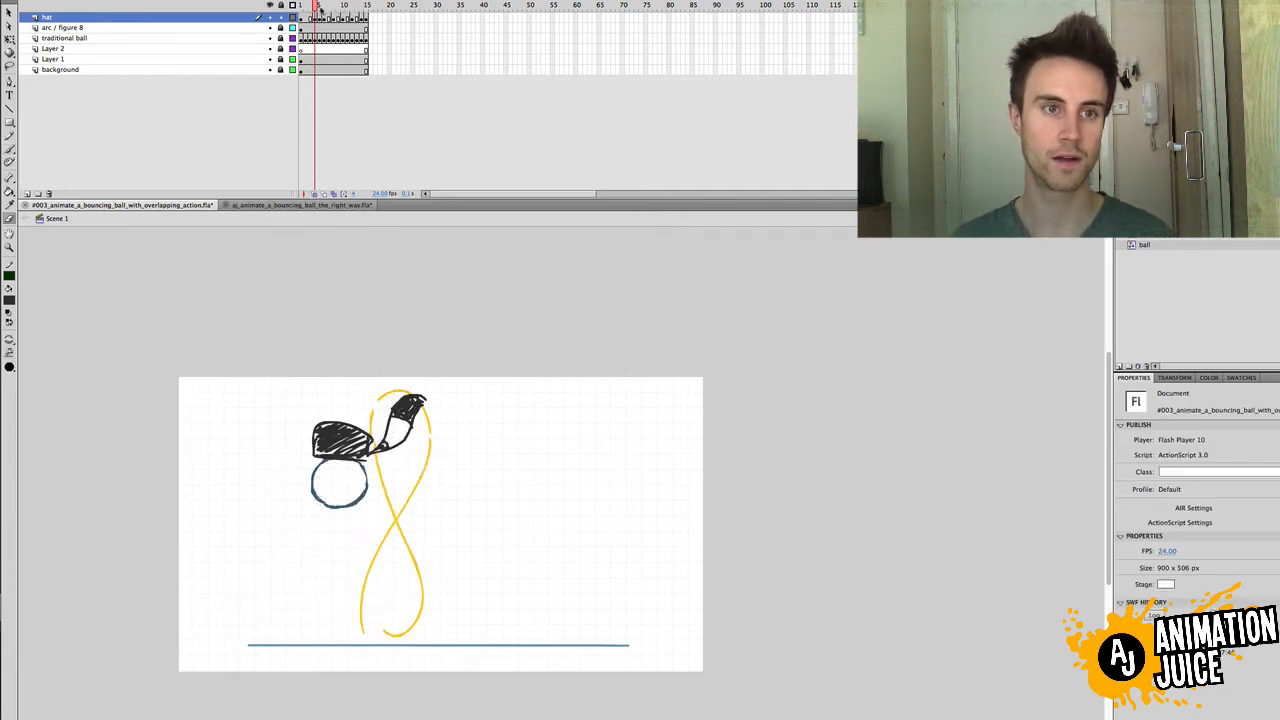
Step: Rework the frame 5 brim by redrawing its inner edge, joining its base to the lowered cap, and erasing its outer edge
mouse_move(314, 8)
mouse_down()
mouse_move(301, 8)
mouse_move(319, 12)
mouse_up()
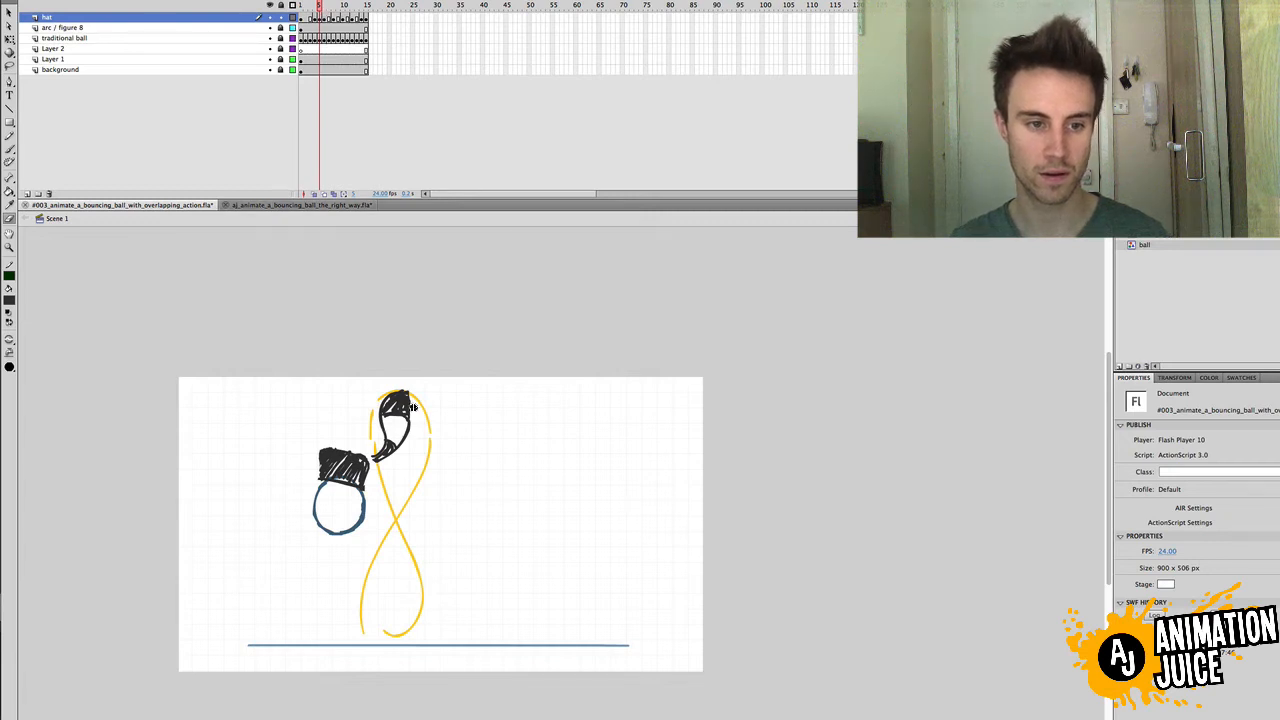
key(b)
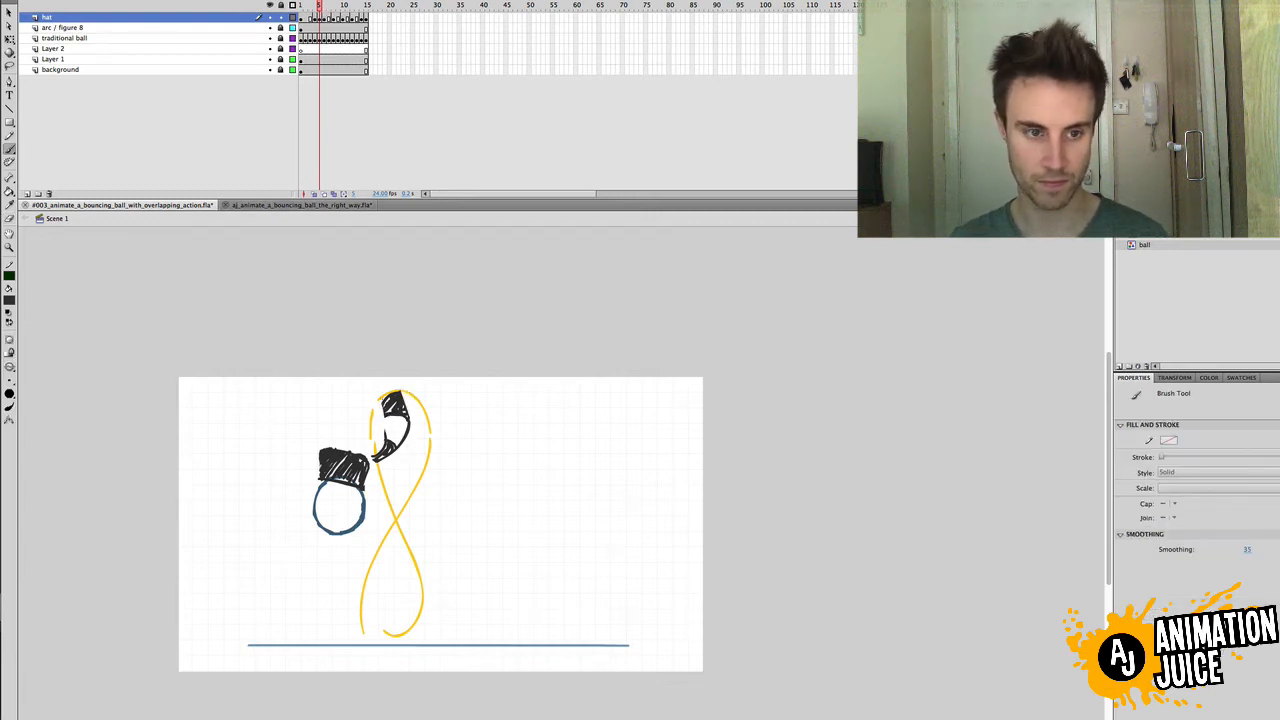
key(super+z)
drag(381, 411, 375, 460)
key(e)
key(b)
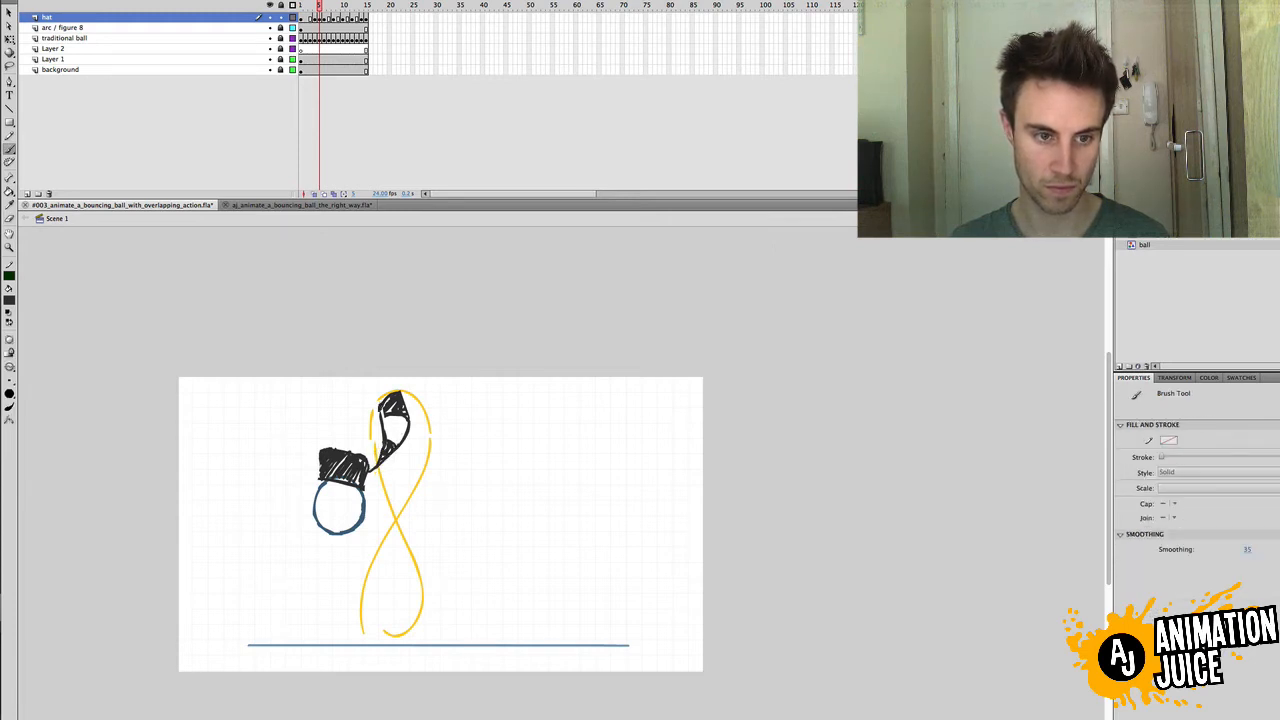
key(v)
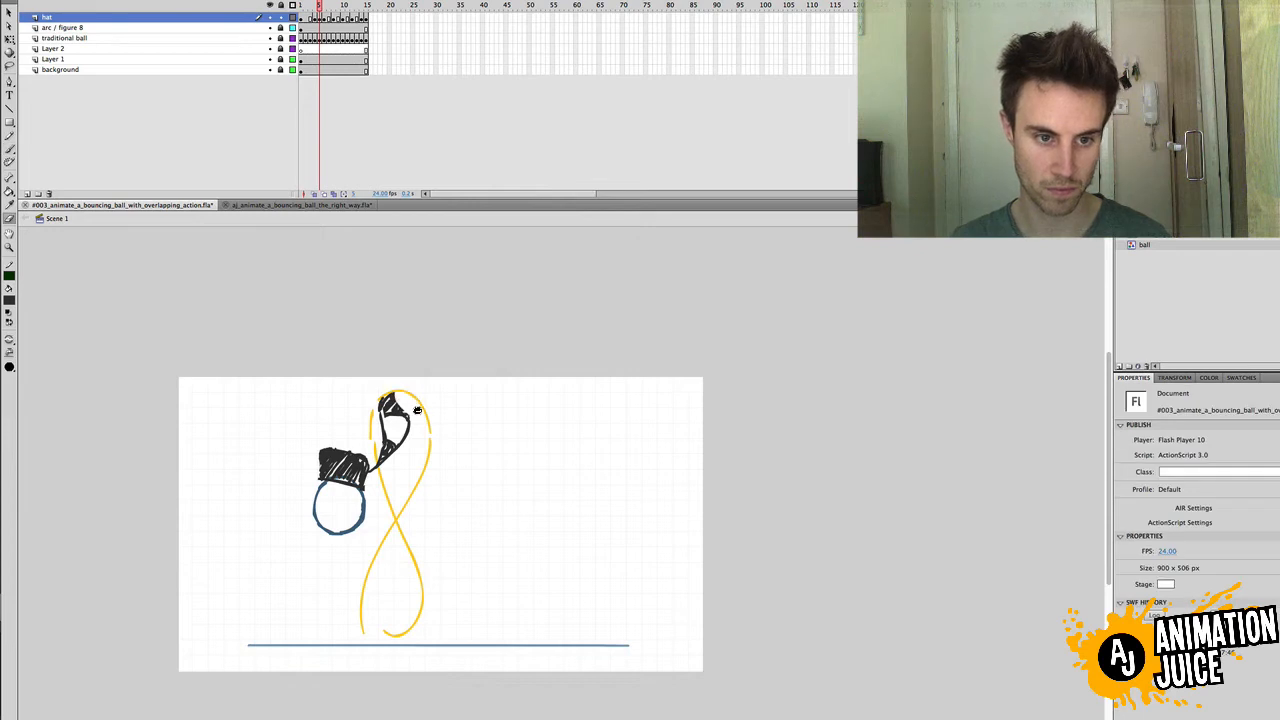
key(b)
key(e)
drag(402, 391, 398, 452)
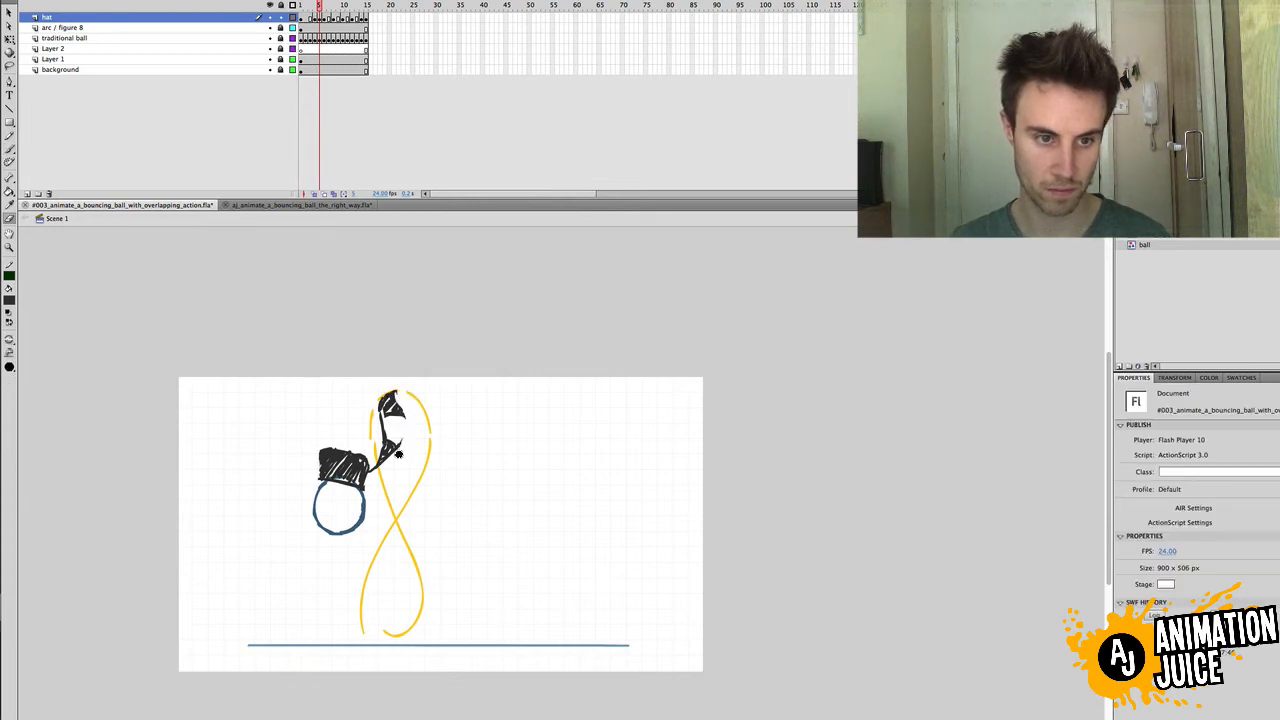
Step: Compare the new frame 4 brim pose with the frame 1 hold before it
click(313, 8)
mouse_move(313, 8)
mouse_down()
mouse_move(371, 21)
mouse_move(309, 30)
mouse_move(381, 33)
mouse_move(343, 5)
mouse_move(354, 5)
mouse_move(292, 9)
mouse_move(316, 5)
mouse_up()
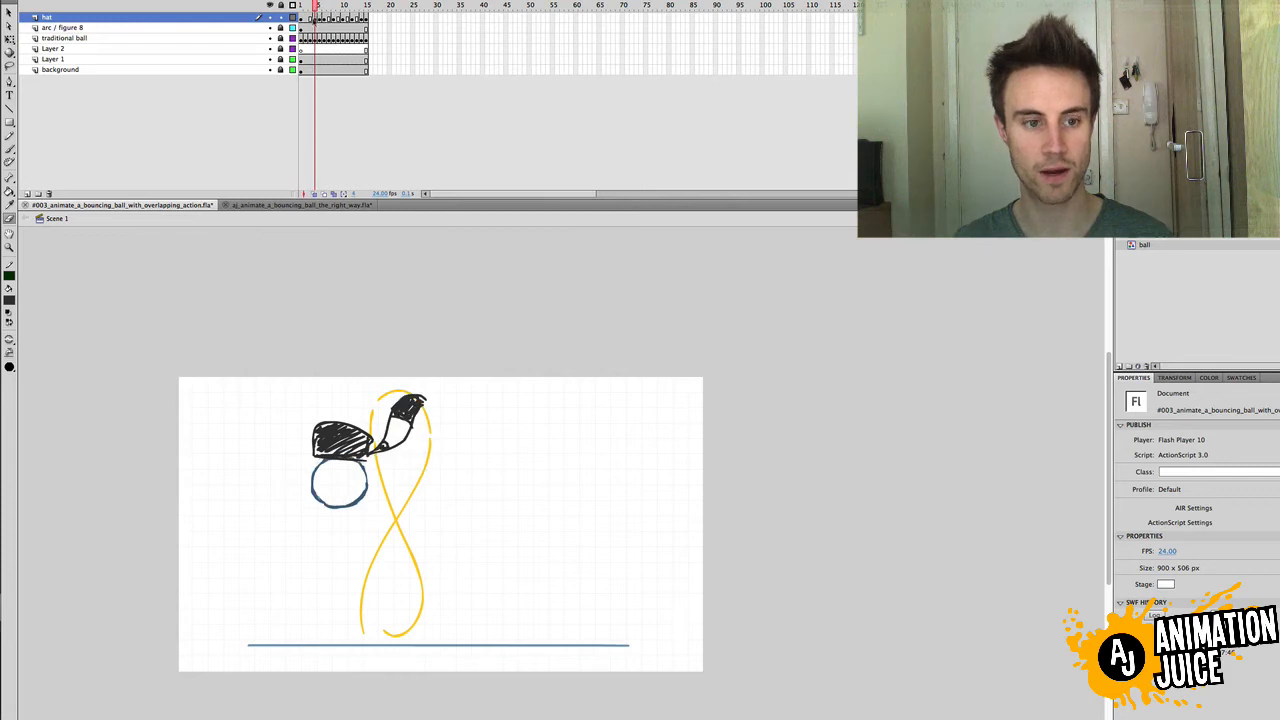
click(314, 19)
click(305, 18)
drag(305, 5, 316, 5)
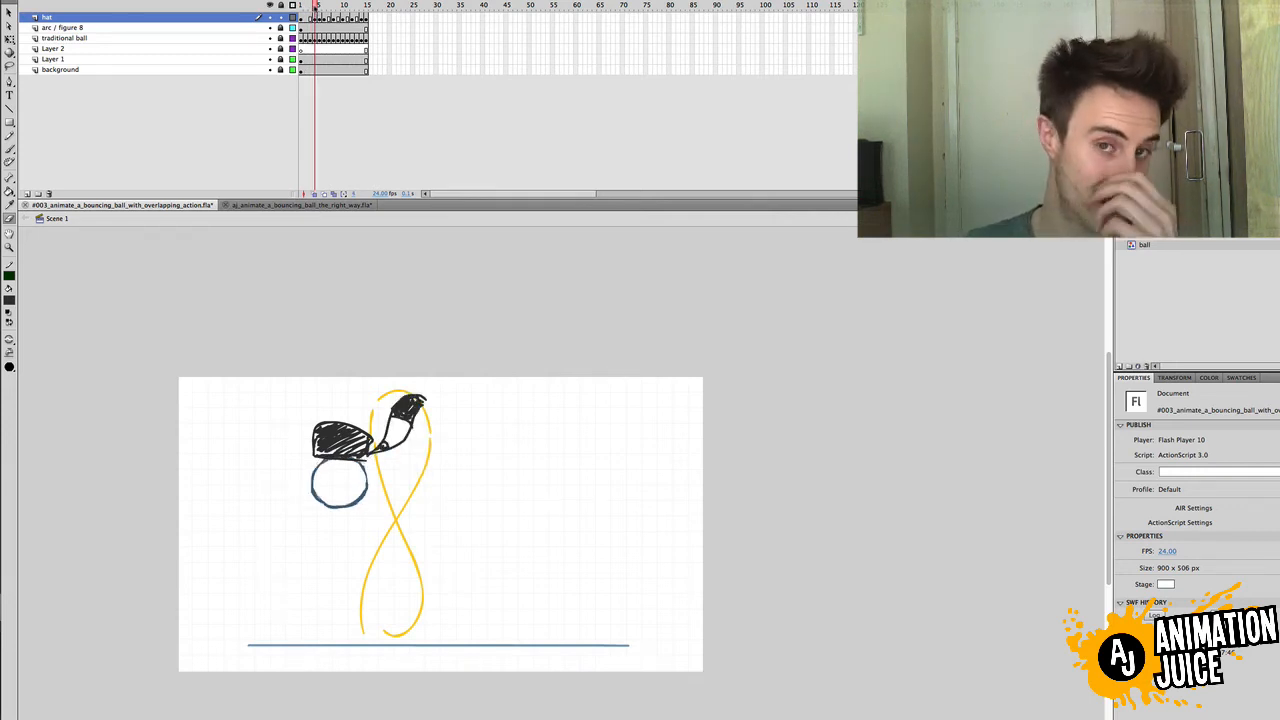
Step: Clean up the frame 4 brim's base where it meets the cap, and lower the cap onto the ball
drag(316, 5, 316, 5)
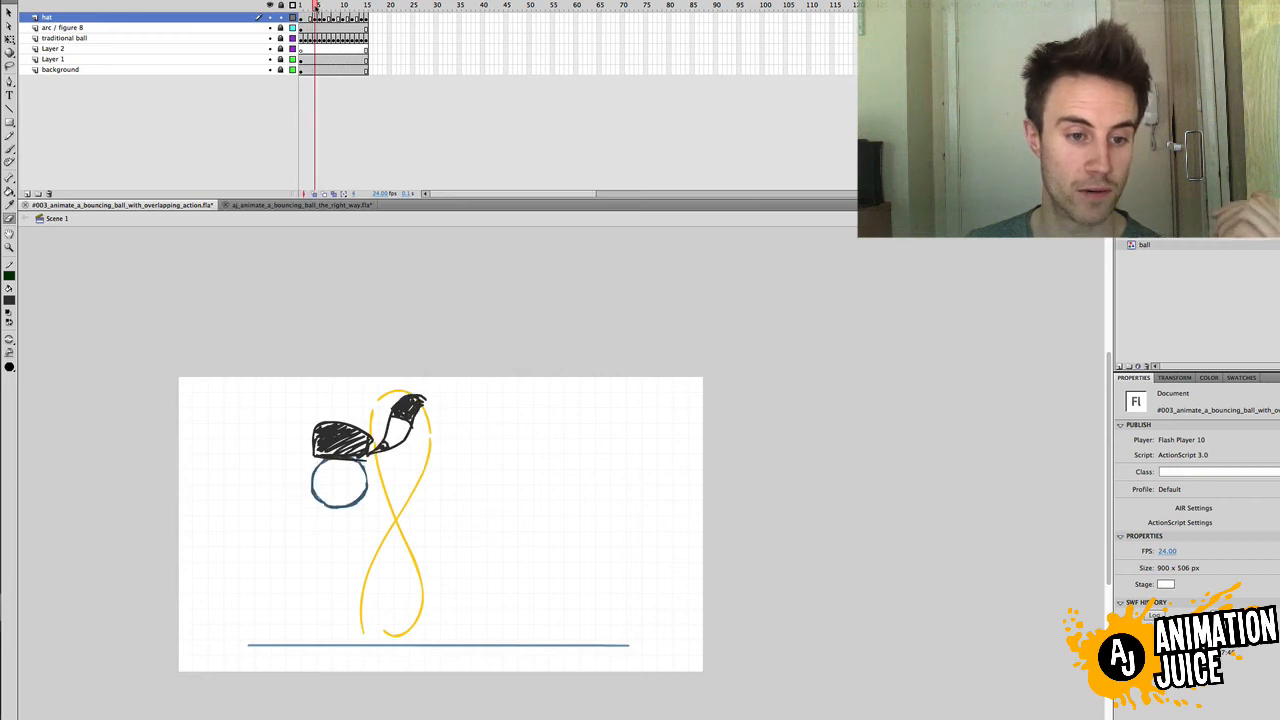
drag(380, 447, 392, 455)
key(b)
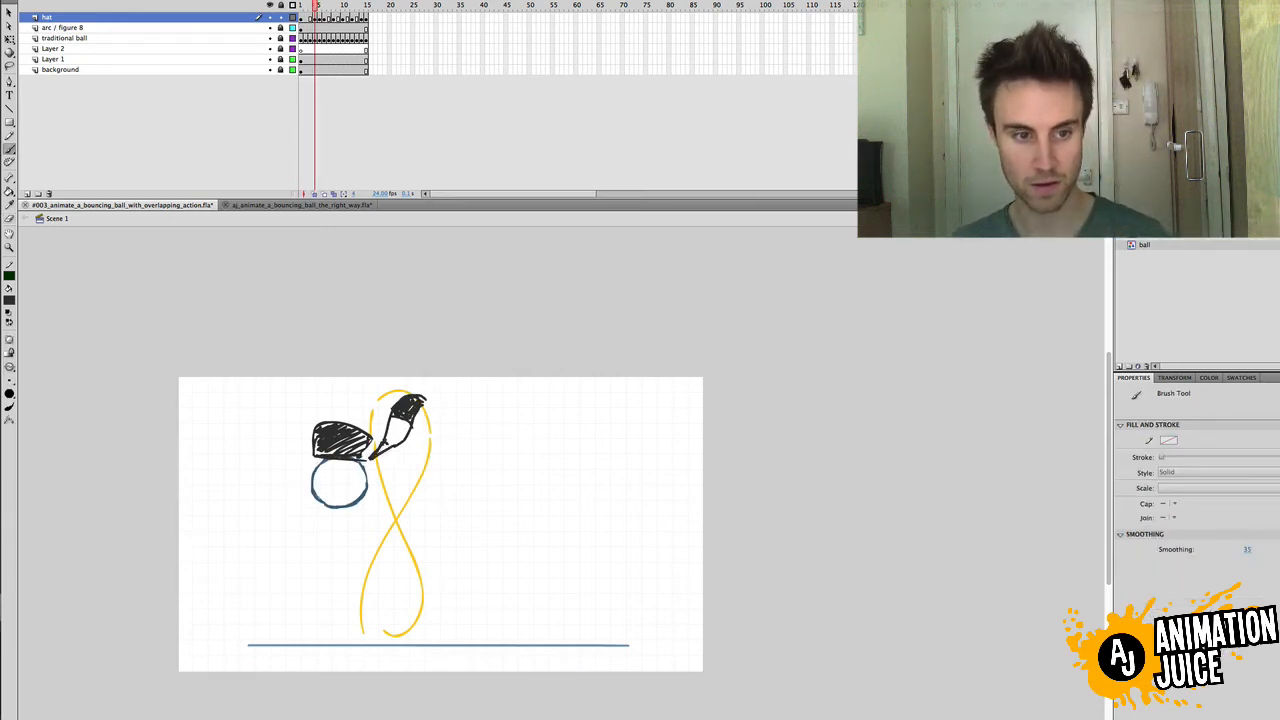
key(v)
click(338, 444)
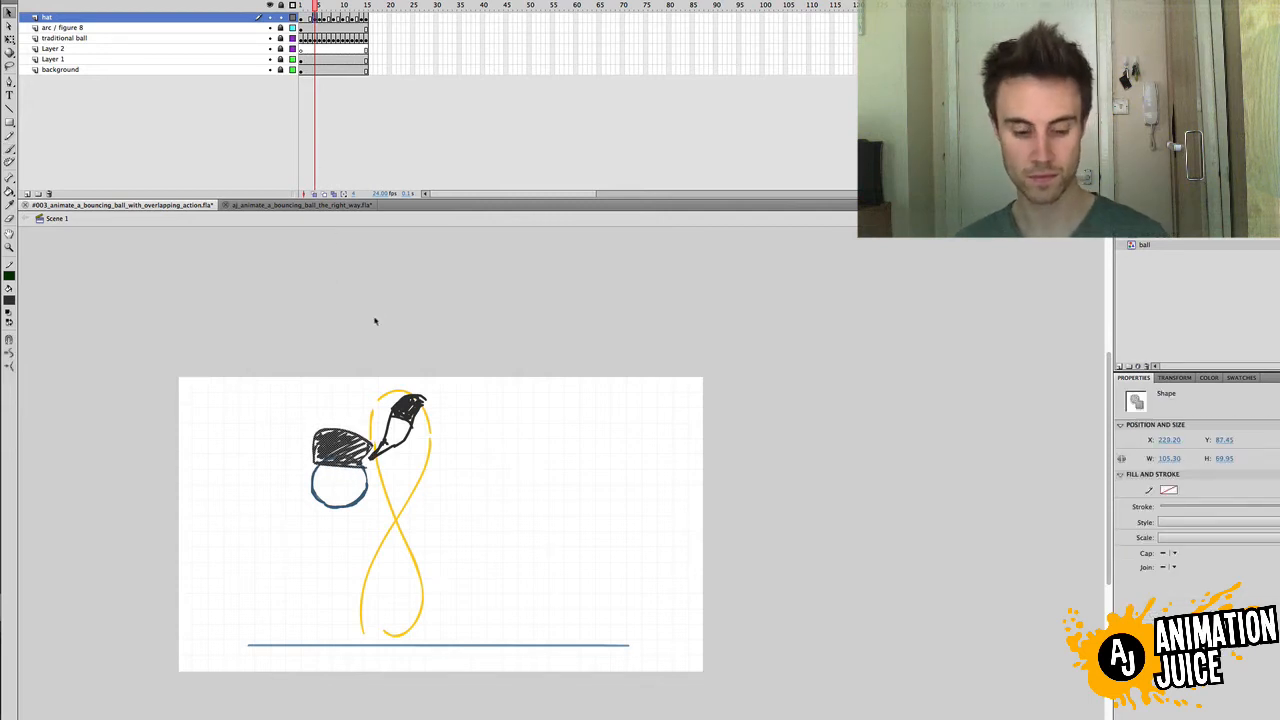
Step: On frame 5, redraw the brim's outer edge from its tip down to the cap's lower corner, retrying strokes until it fits
click(306, 5)
drag(306, 5, 319, 5)
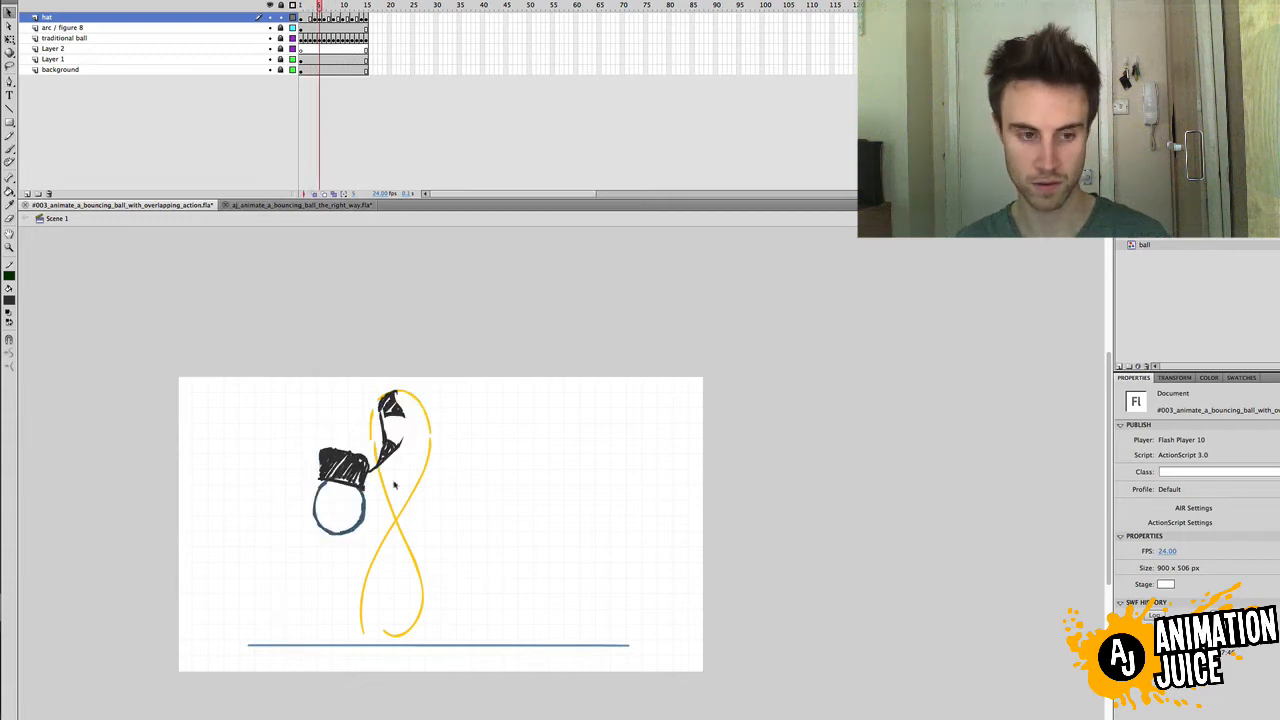
key(b)
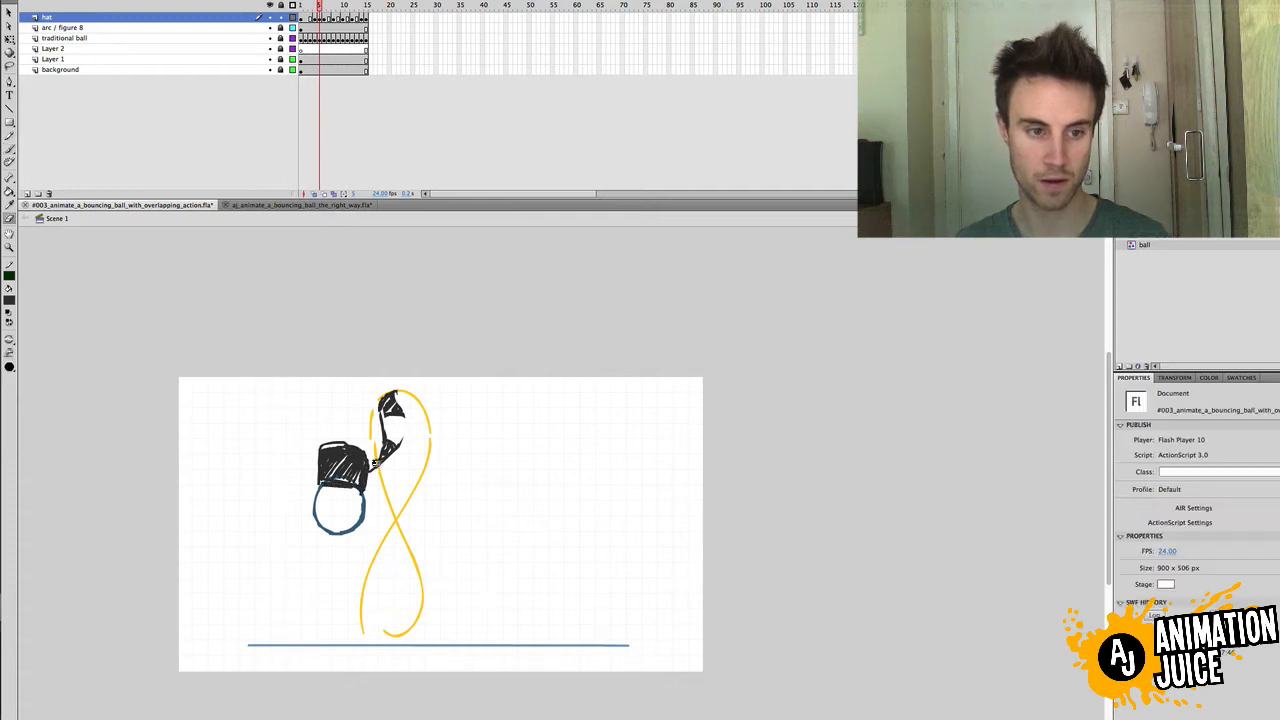
key(super+z)
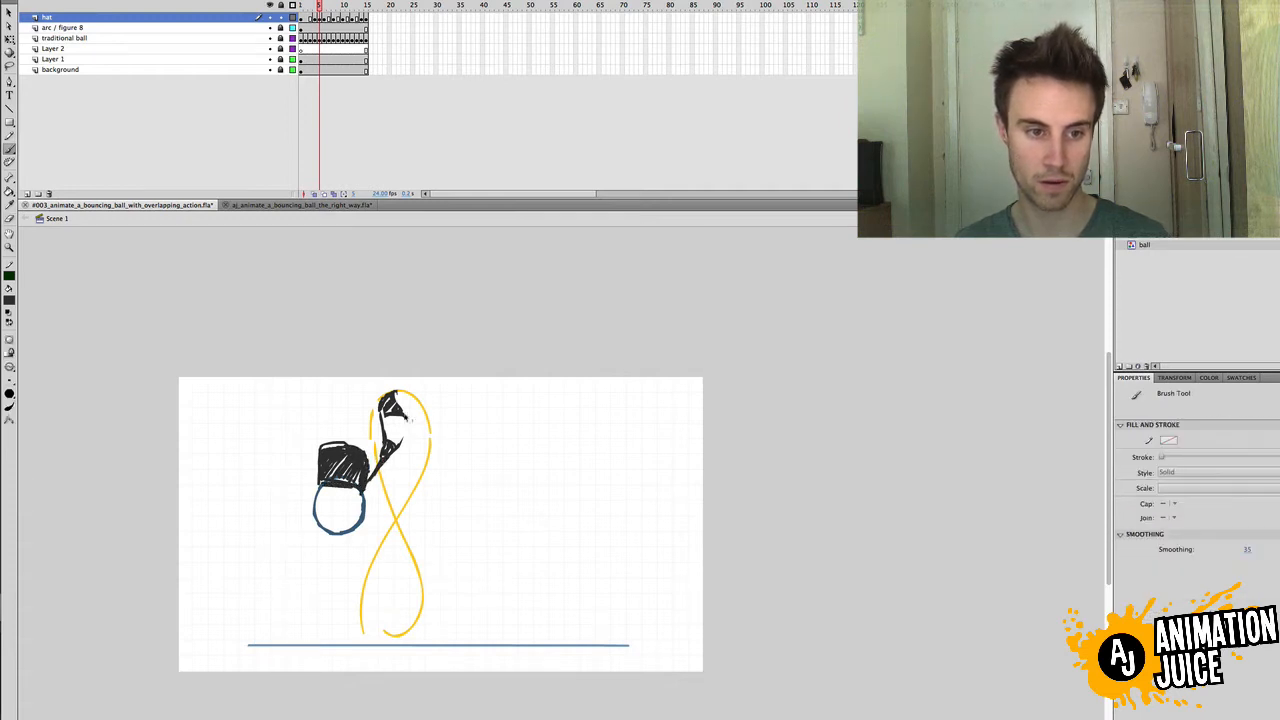
drag(404, 416, 371, 480)
key(ctrl+z)
key(ctrl+z)
key(ctrl+z)
drag(403, 416, 371, 484)
key(ctrl+z)
Step: Trim the frame 5 brim's tip, fill in its base, and compare the pose with frame 4
key(e)
drag(398, 391, 405, 410)
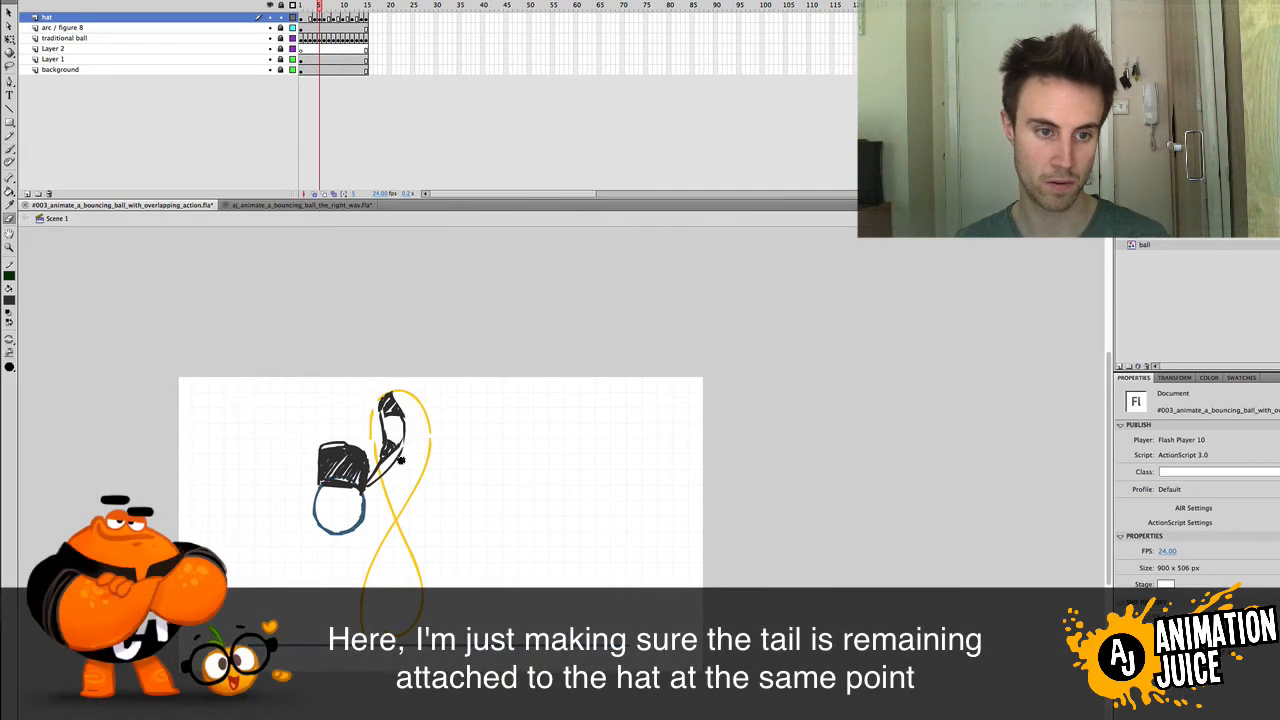
key(b)
key(v)
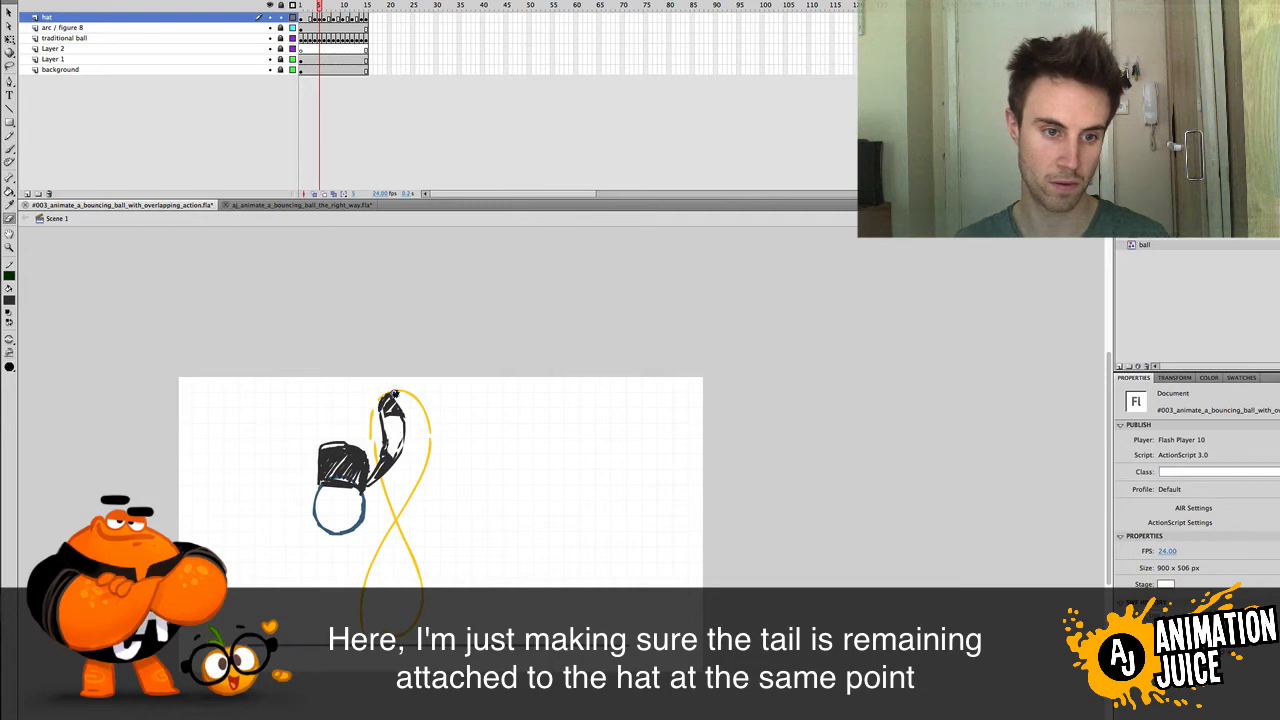
mouse_move(315, 11)
mouse_down()
mouse_move(303, 14)
mouse_move(320, 22)
mouse_up()
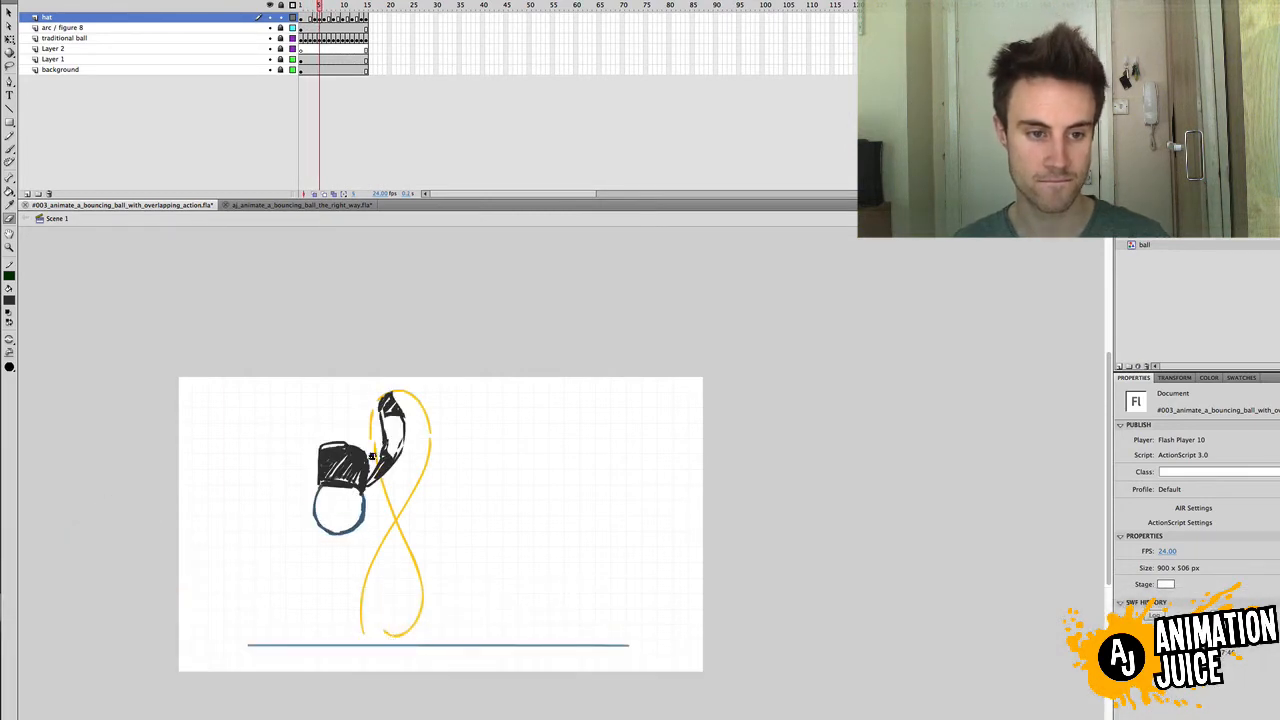
Step: Erase the frame 5 brim and redraw it shaded, closer to the cap along the upper loop's near side
key(b)
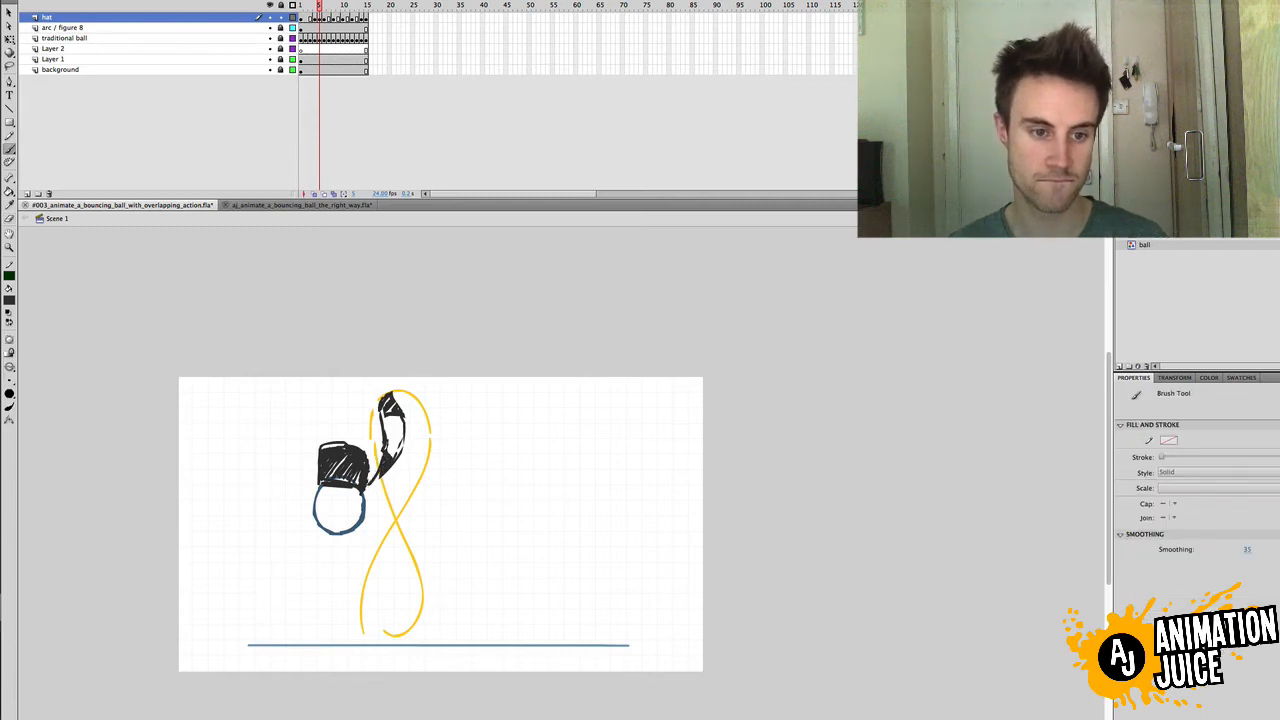
key(e)
mouse_move(386, 462)
mouse_down()
mouse_move(382, 410)
mouse_move(397, 457)
mouse_up()
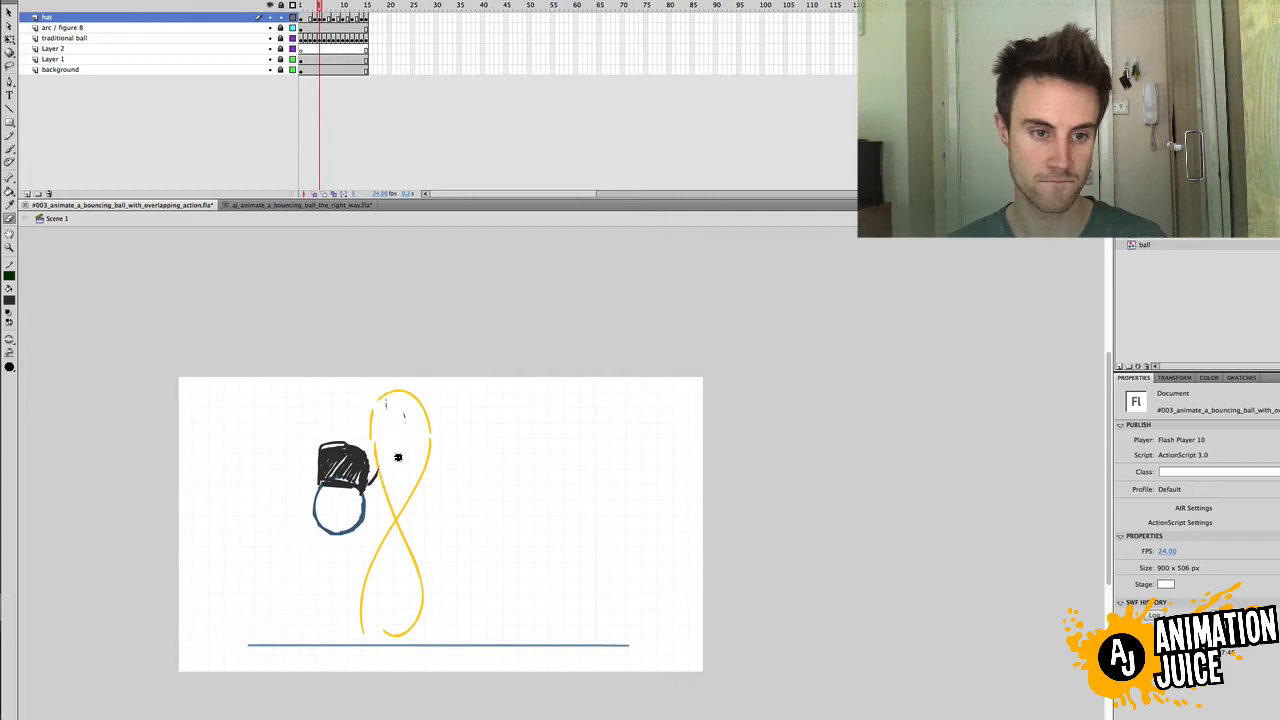
key(b)
drag(371, 408, 380, 486)
mouse_move(387, 396)
mouse_down()
mouse_move(376, 486)
mouse_move(392, 468)
mouse_move(380, 482)
mouse_move(376, 420)
mouse_up()
key(super+z)
key(super+z)
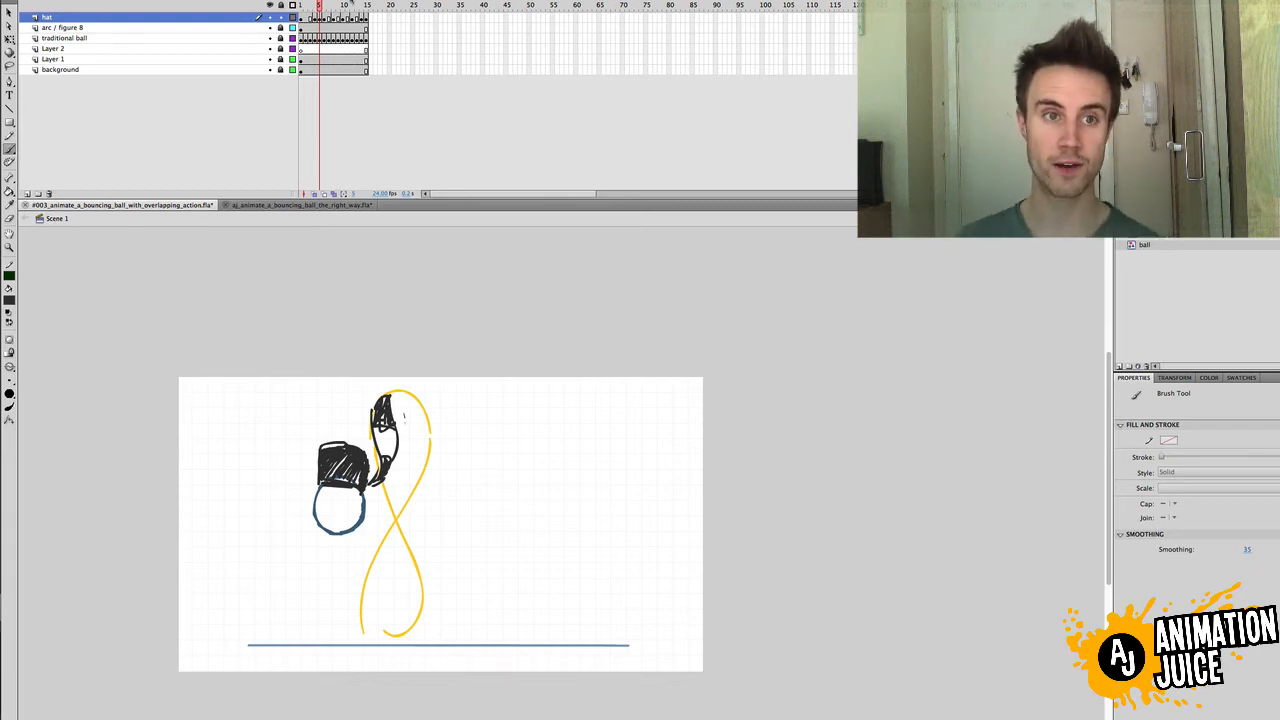
Step: On frame 6, erase the brim's lower part and redraw its outline as a near-vertical shape along the upper loop's near side
mouse_move(320, 6)
mouse_down()
mouse_move(304, 6)
mouse_move(330, 6)
mouse_up()
key(e)
mouse_move(378, 433)
mouse_down()
mouse_move(369, 460)
mouse_move(383, 491)
mouse_up()
key(b)
mouse_move(386, 399)
mouse_down()
mouse_move(371, 488)
mouse_move(371, 477)
mouse_up()
key(super+z)
key(super+z)
drag(391, 397, 376, 482)
key(super+z)
key(super+z)
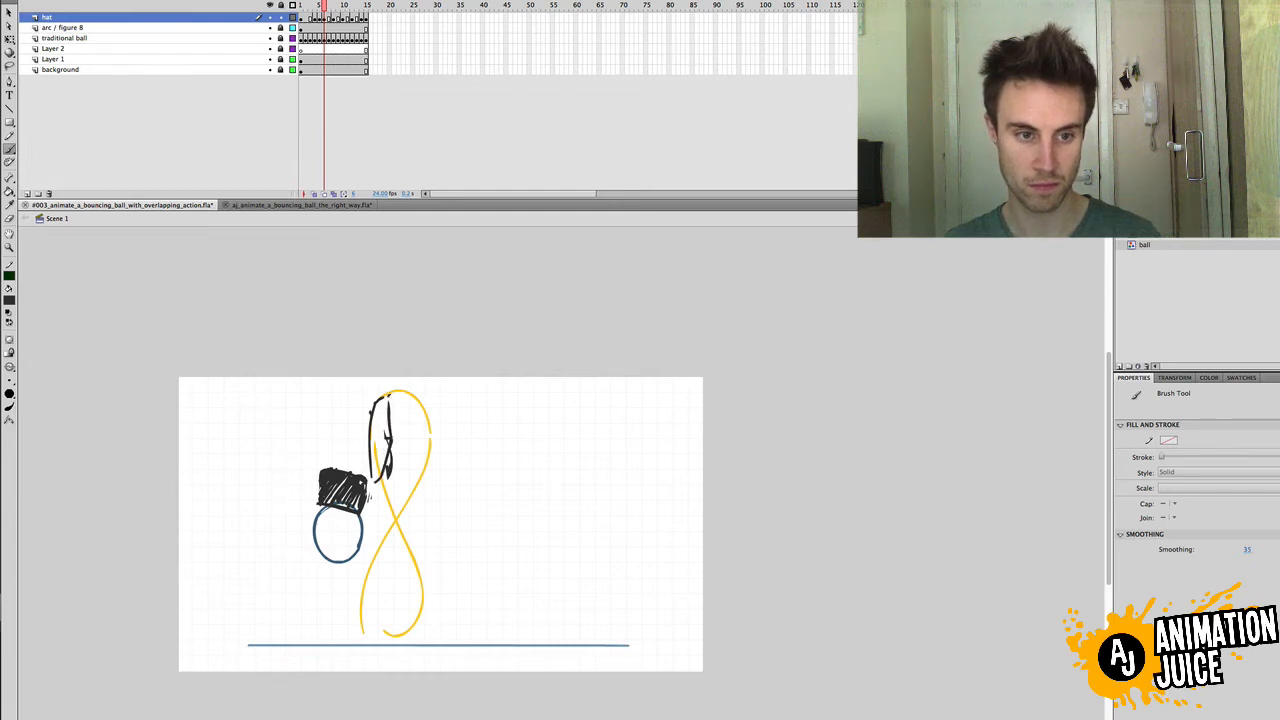
Step: Finish the frame 6 brim by closing its tip, cleaning its outer edge, and shading its tip and base beside the cap
drag(389, 403, 389, 394)
key(e)
drag(398, 458, 390, 476)
key(b)
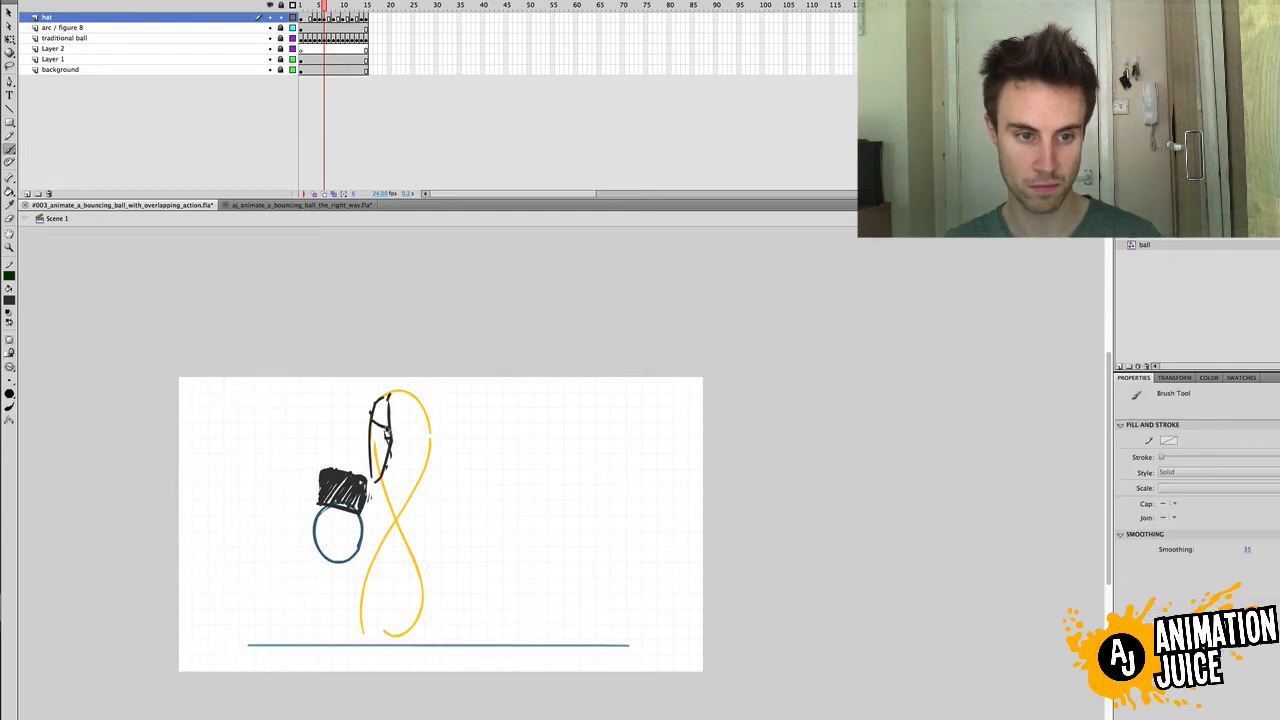
key(super+z)
mouse_move(375, 421)
mouse_down()
mouse_move(388, 428)
mouse_move(372, 492)
mouse_up()
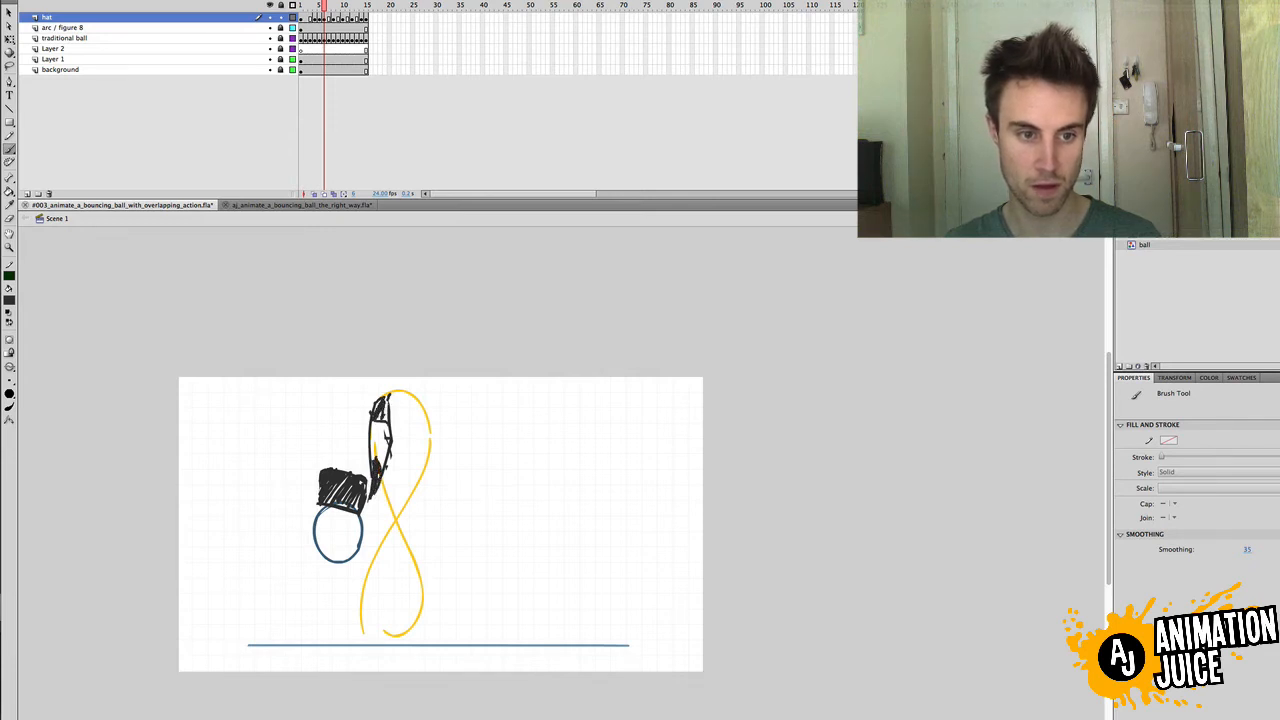
Step: Clear the held hat drawing from frame 7 and check the neighbouring poses with onion skinning, leaving it switched off
drag(323, 6, 333, 5)
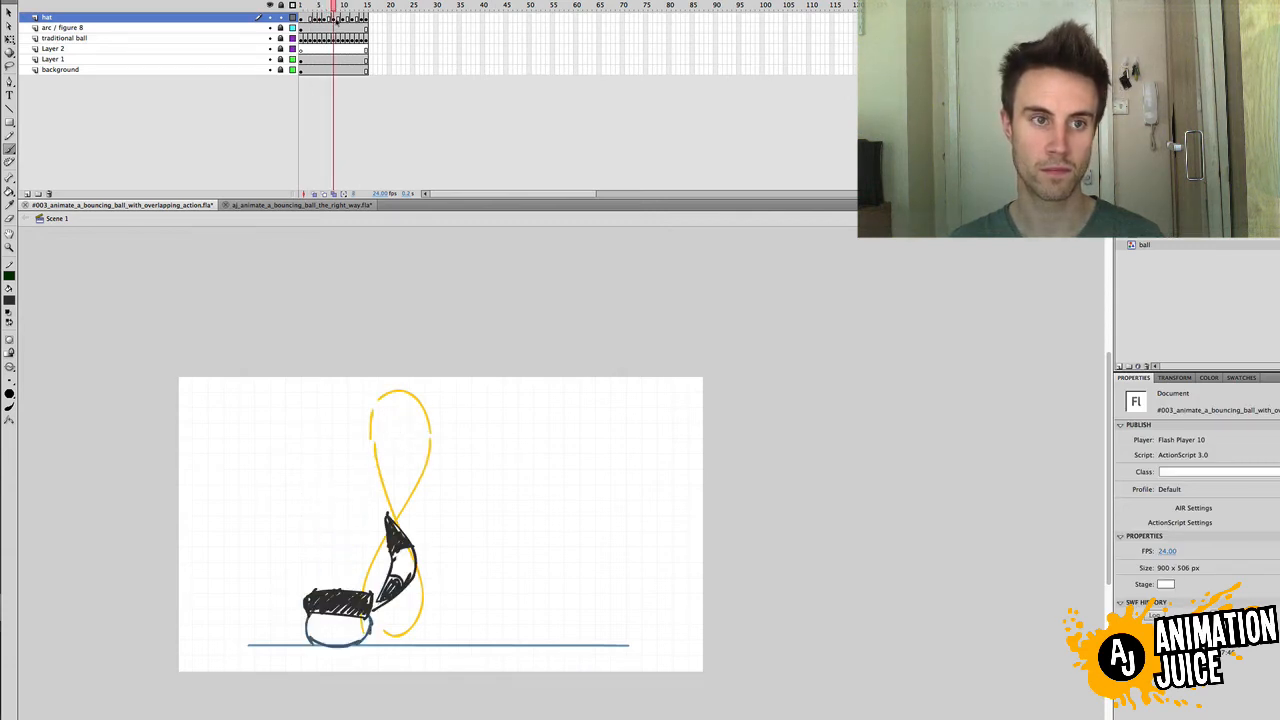
click(330, 18)
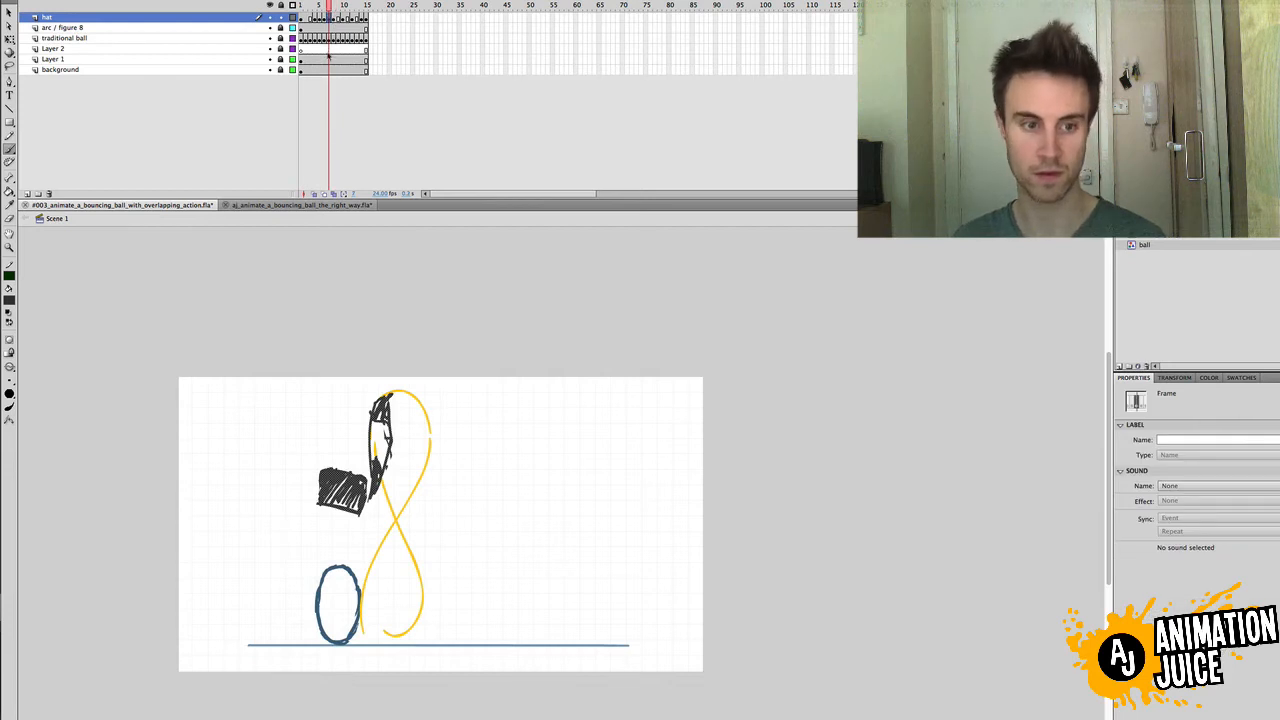
key(Delete)
click(314, 193)
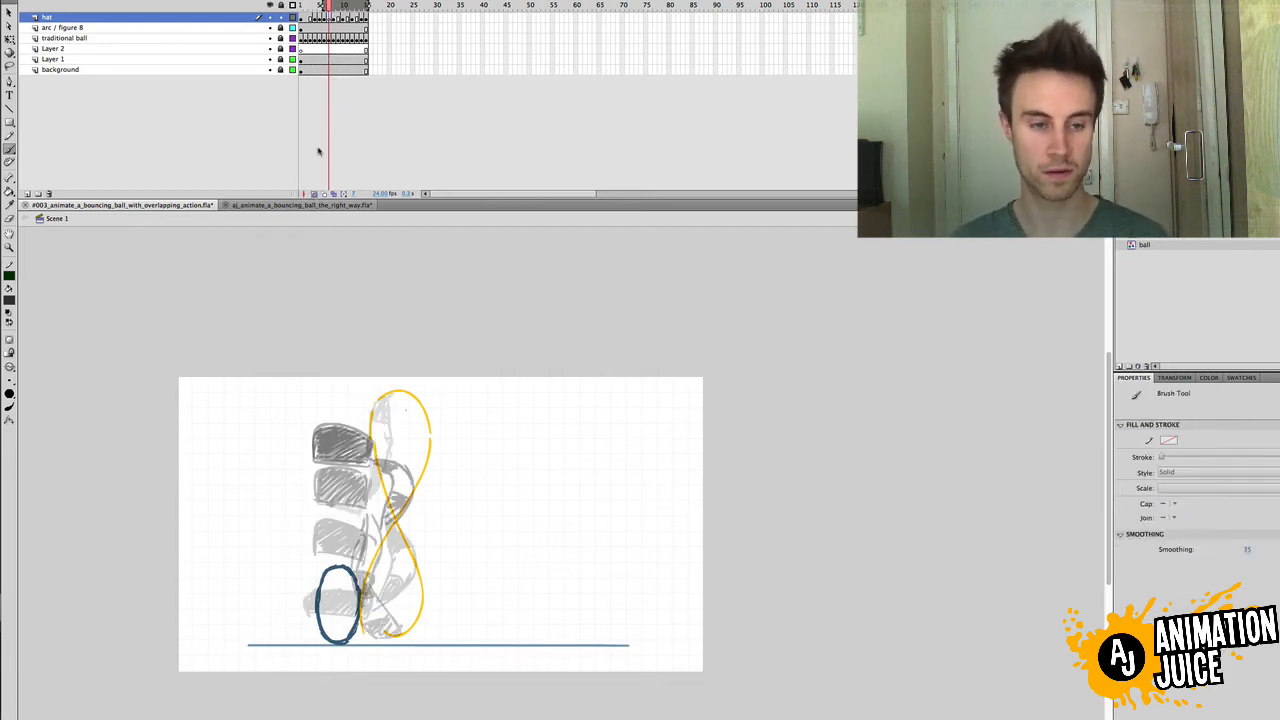
click(314, 193)
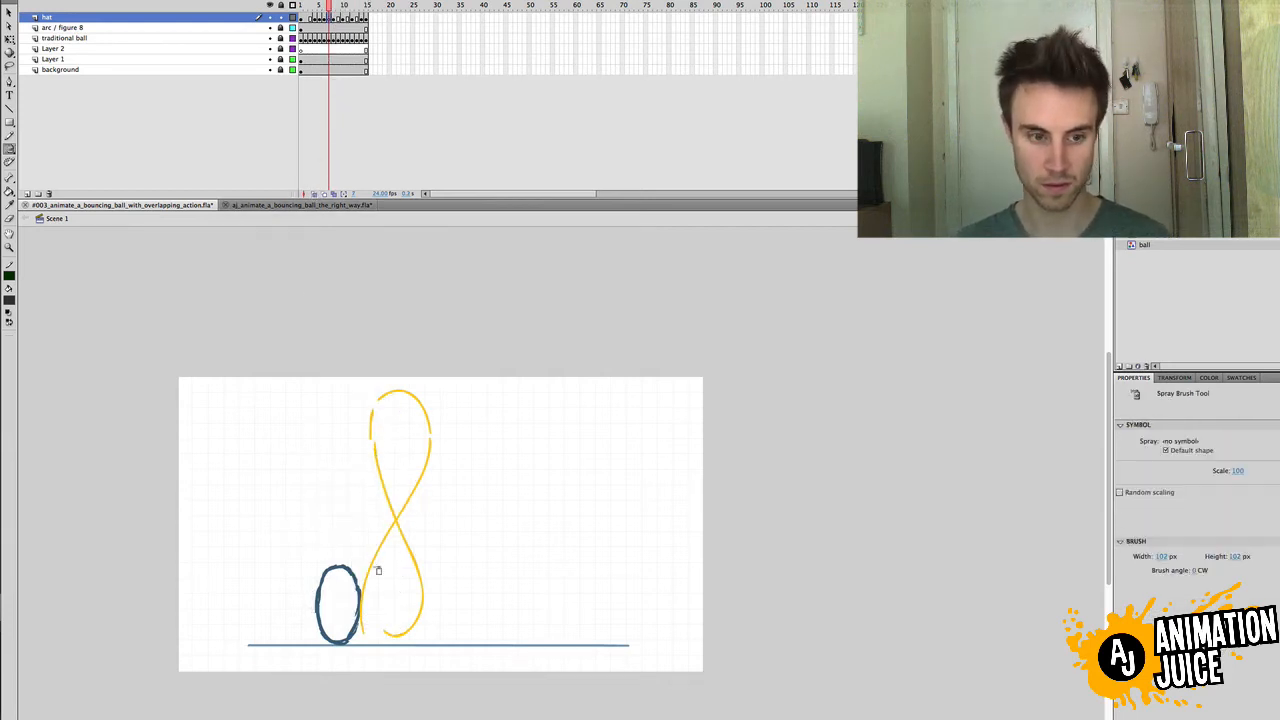
Step: Draw a tall, stretched cap over the upper half of the frame 7 ball, shade it, and trim its outer edge
mouse_move(327, 565)
mouse_down()
mouse_move(326, 527)
mouse_move(371, 535)
mouse_up()
mouse_move(370, 535)
mouse_down()
mouse_move(366, 576)
mouse_move(331, 546)
mouse_move(367, 543)
mouse_move(361, 598)
mouse_up()
key(super+z)
key(super+z)
drag(321, 541, 319, 583)
mouse_move(321, 582)
mouse_down()
mouse_move(326, 537)
mouse_move(361, 598)
mouse_up()
mouse_move(320, 594)
mouse_down()
mouse_move(360, 595)
mouse_move(324, 586)
mouse_move(331, 540)
mouse_move(352, 588)
mouse_move(364, 548)
mouse_move(332, 565)
mouse_move(318, 529)
mouse_move(377, 562)
mouse_move(358, 523)
mouse_move(370, 530)
mouse_up()
key(super+z)
key(e)
key(b)
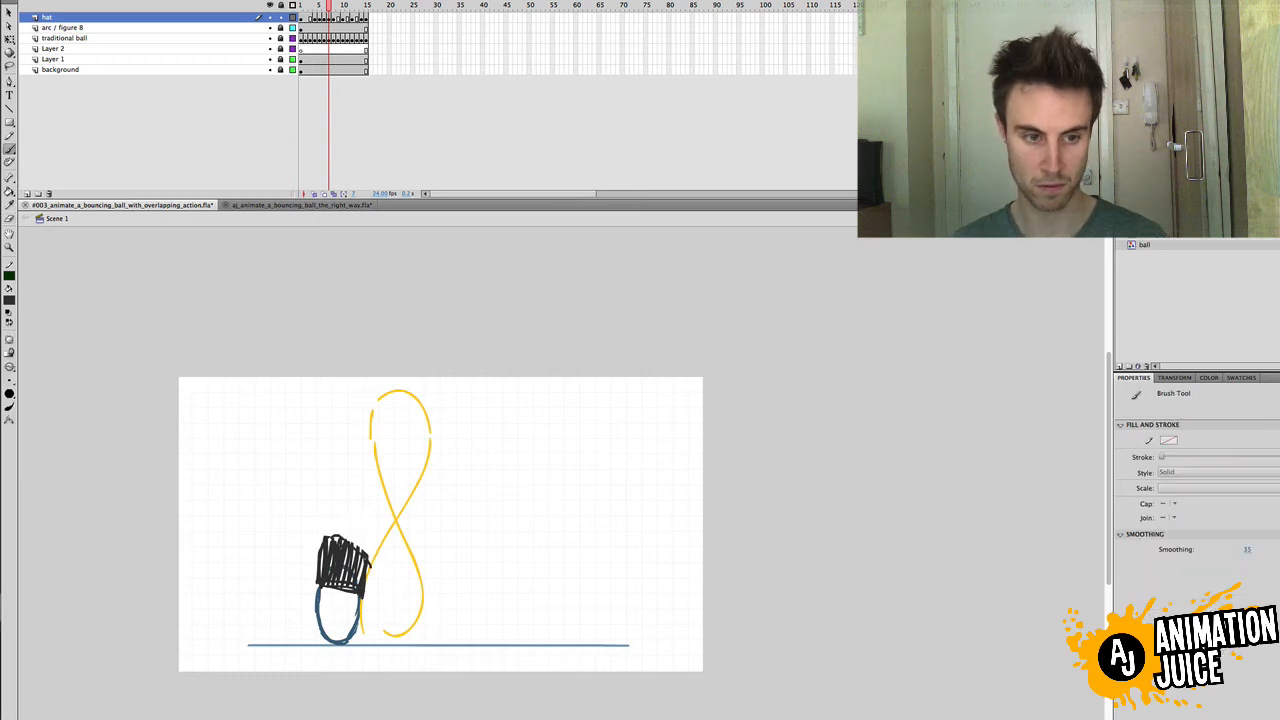
key(e)
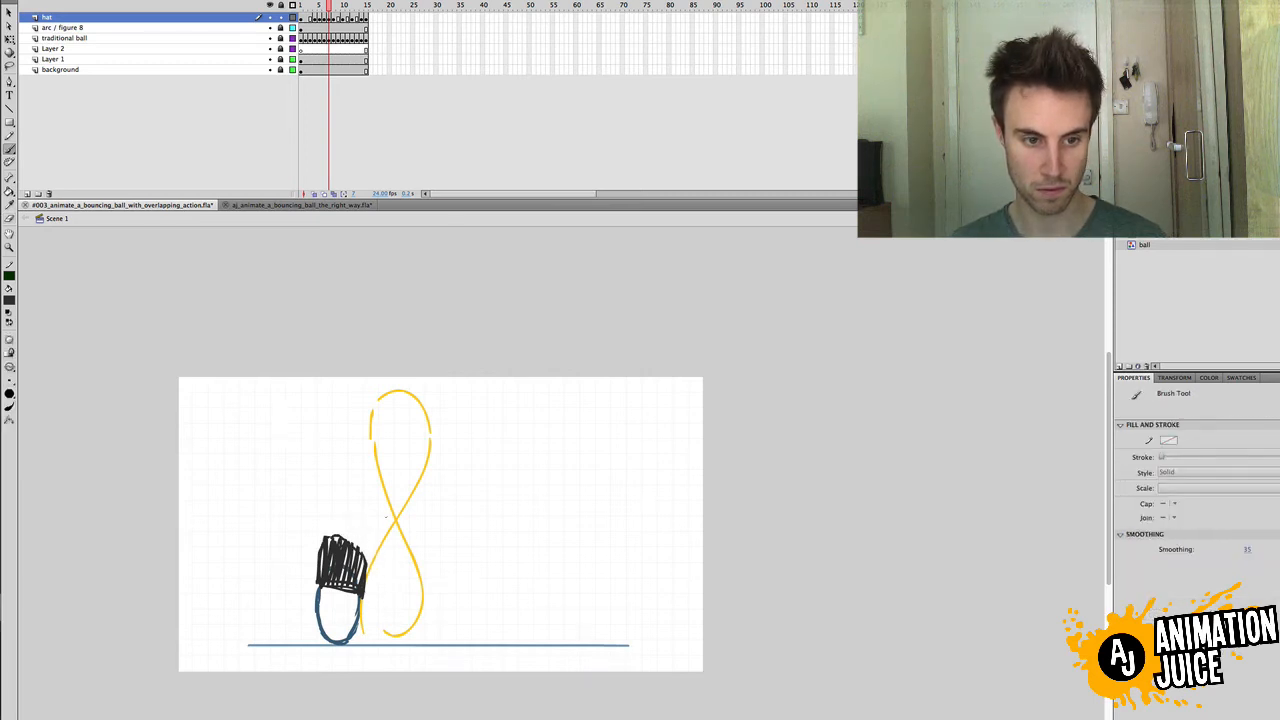
Step: Sketch a trial frame 7 brim curving from the cap up to the figure-8's crossing, and erase it
drag(385, 520, 369, 588)
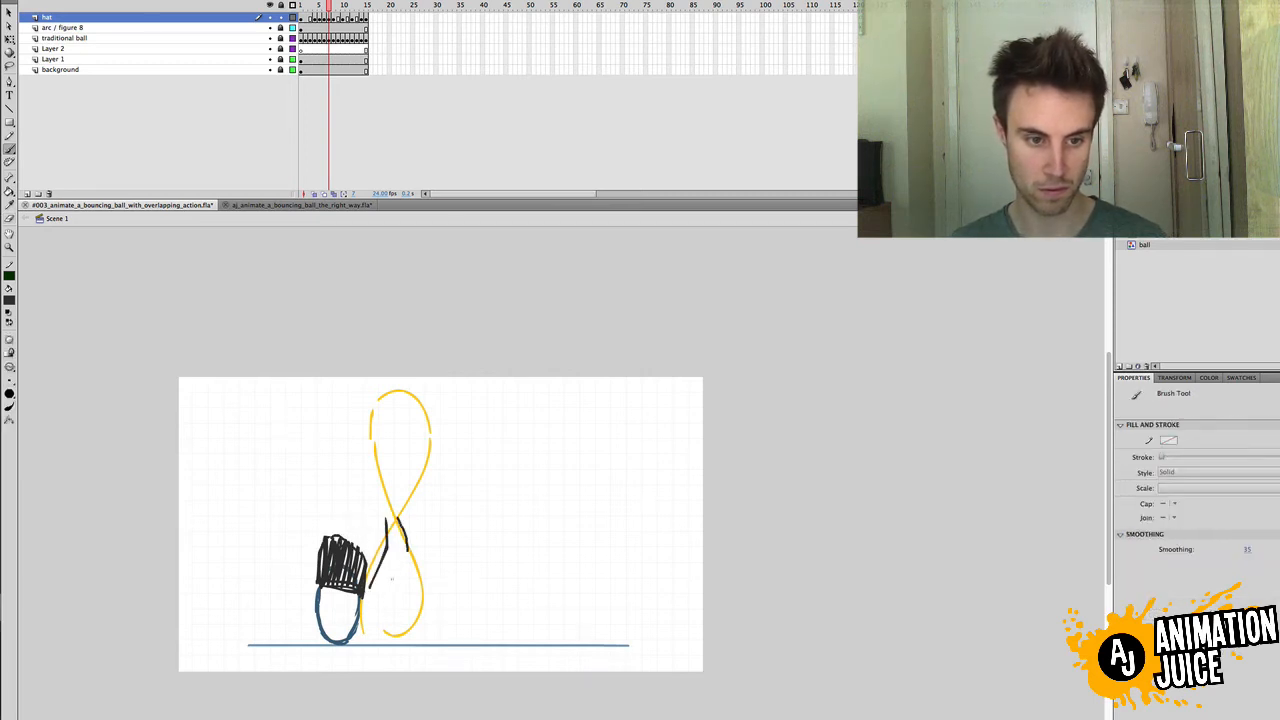
mouse_move(392, 514)
mouse_down()
mouse_move(375, 593)
mouse_move(394, 574)
mouse_up()
key(super+z)
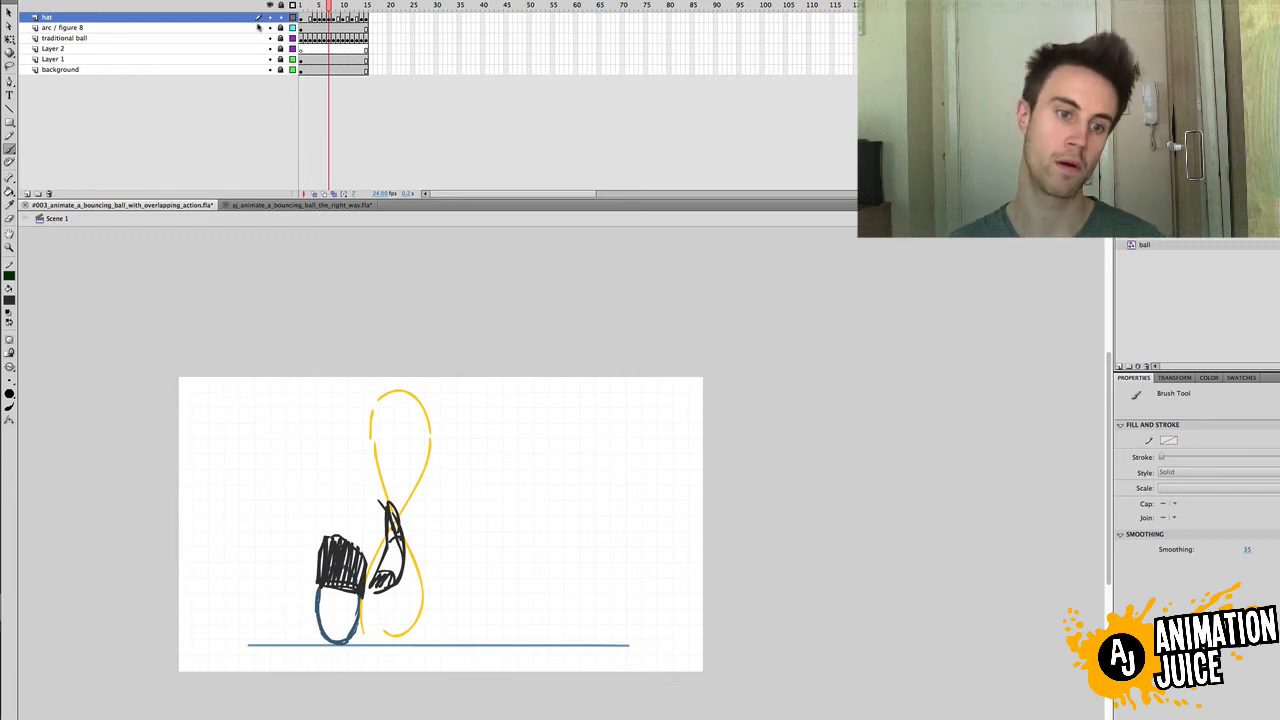
mouse_move(333, 6)
mouse_down()
mouse_move(318, 5)
mouse_move(330, 5)
mouse_up()
key(e)
mouse_move(386, 486)
mouse_down()
mouse_move(382, 575)
mouse_move(400, 530)
mouse_up()
Step: Draw the frame 7 brim rising from the cap to just above the figure-8's crossing, and shade its tip
key(b)
drag(378, 481, 372, 575)
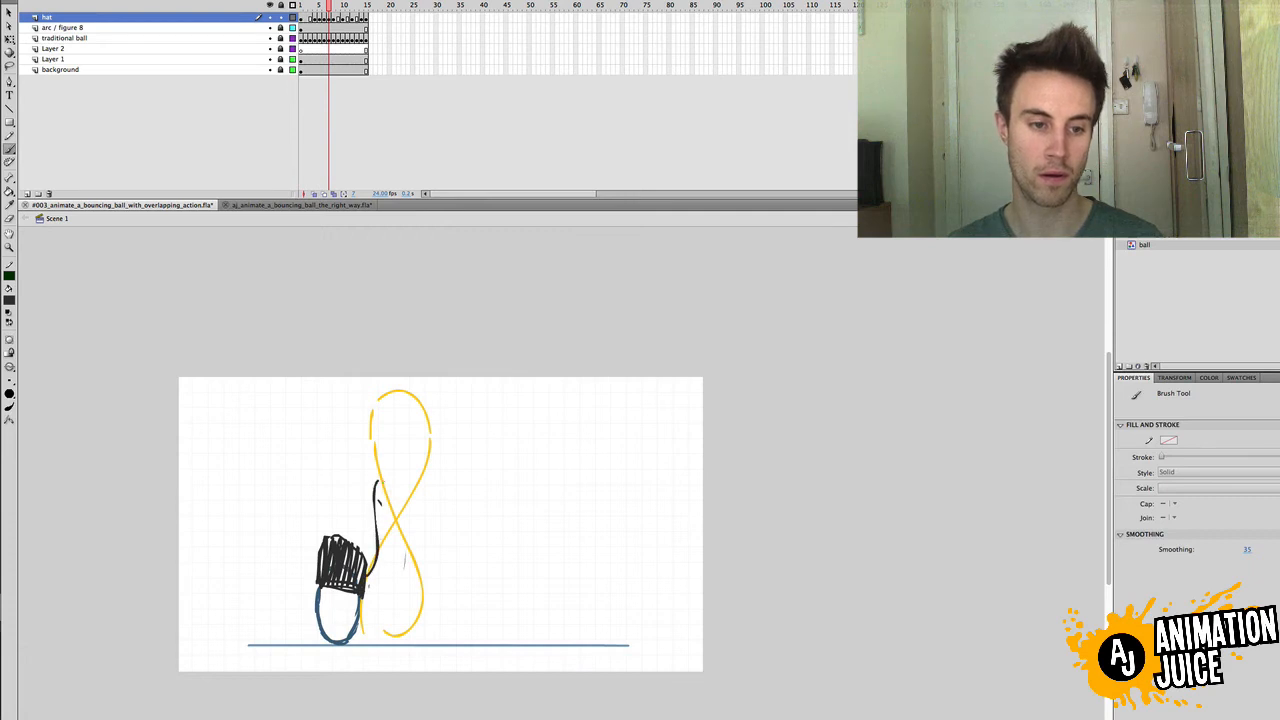
drag(381, 482, 387, 571)
key(super+z)
drag(383, 485, 370, 578)
key(super+z)
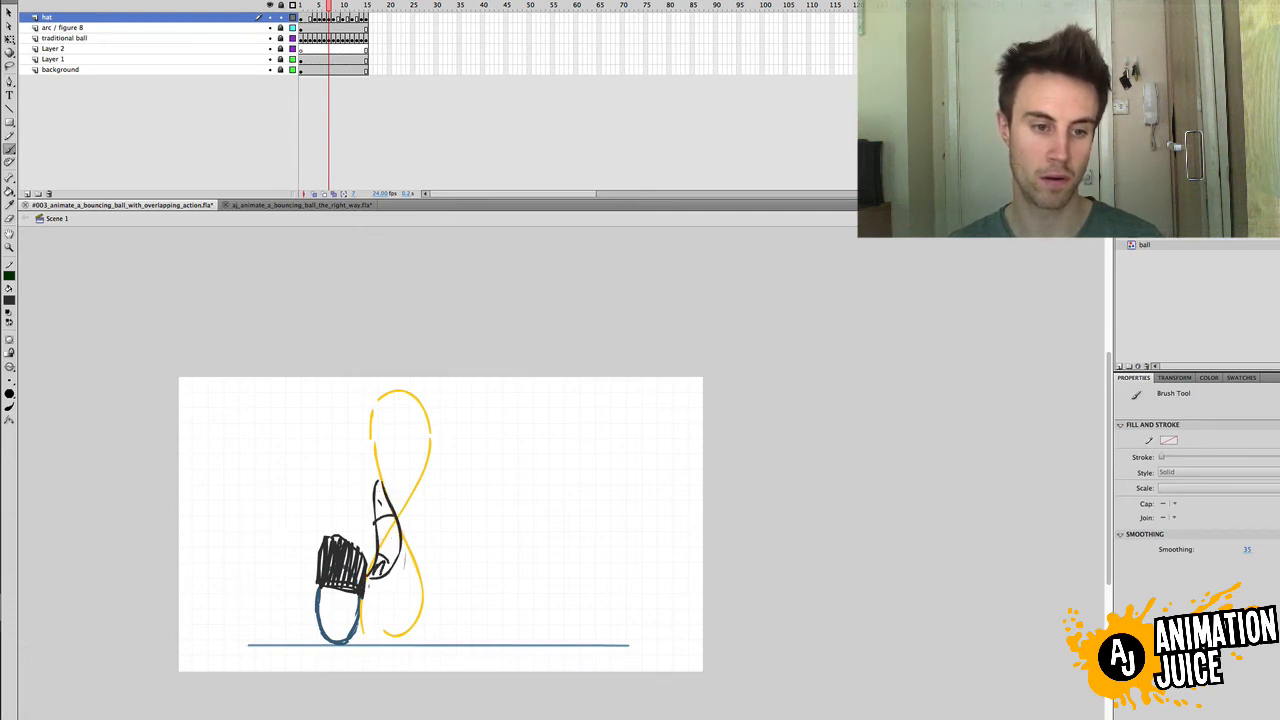
drag(380, 503, 391, 514)
Step: On frame 8, rework the brim's base with a curved stroke joining it to the squashed cap
mouse_move(329, 6)
mouse_down()
mouse_move(311, 6)
mouse_move(333, 6)
mouse_up()
mouse_move(382, 580)
mouse_down()
mouse_move(386, 600)
mouse_move(393, 592)
mouse_move(379, 608)
mouse_up()
key(super+z)
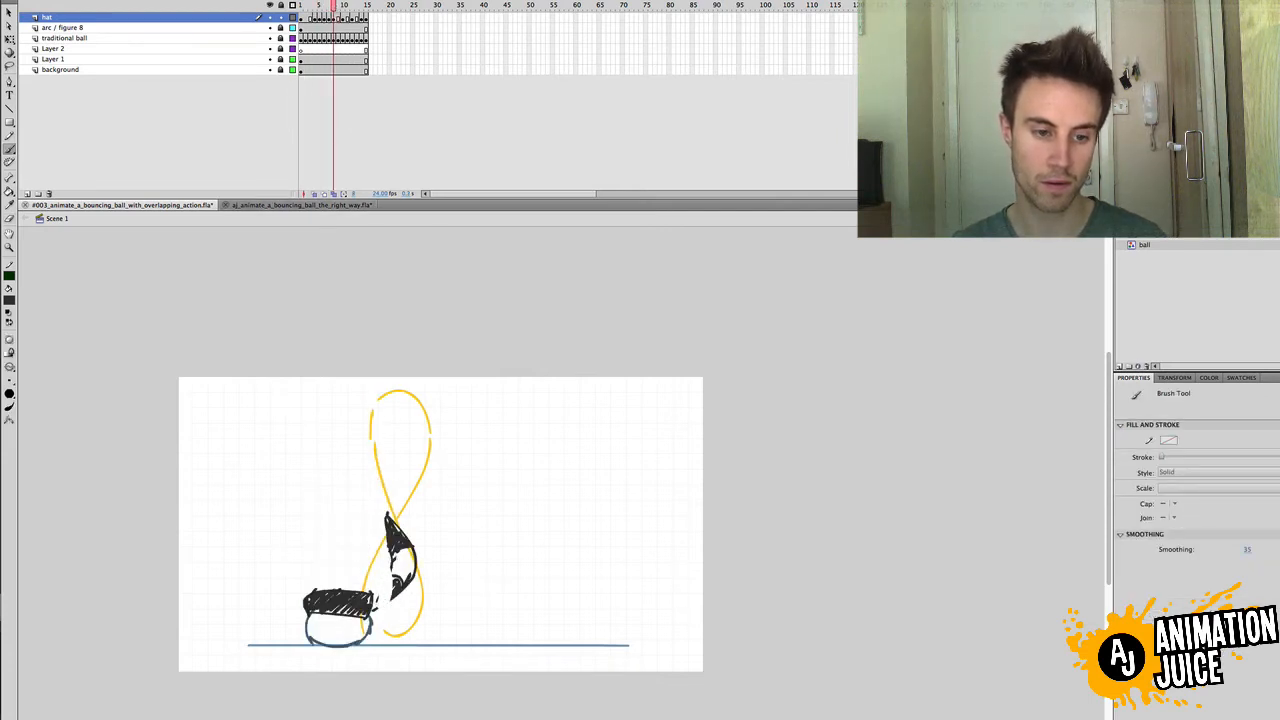
mouse_move(392, 550)
mouse_down()
mouse_move(379, 608)
mouse_move(417, 565)
mouse_up()
key(super+z)
drag(381, 608, 409, 585)
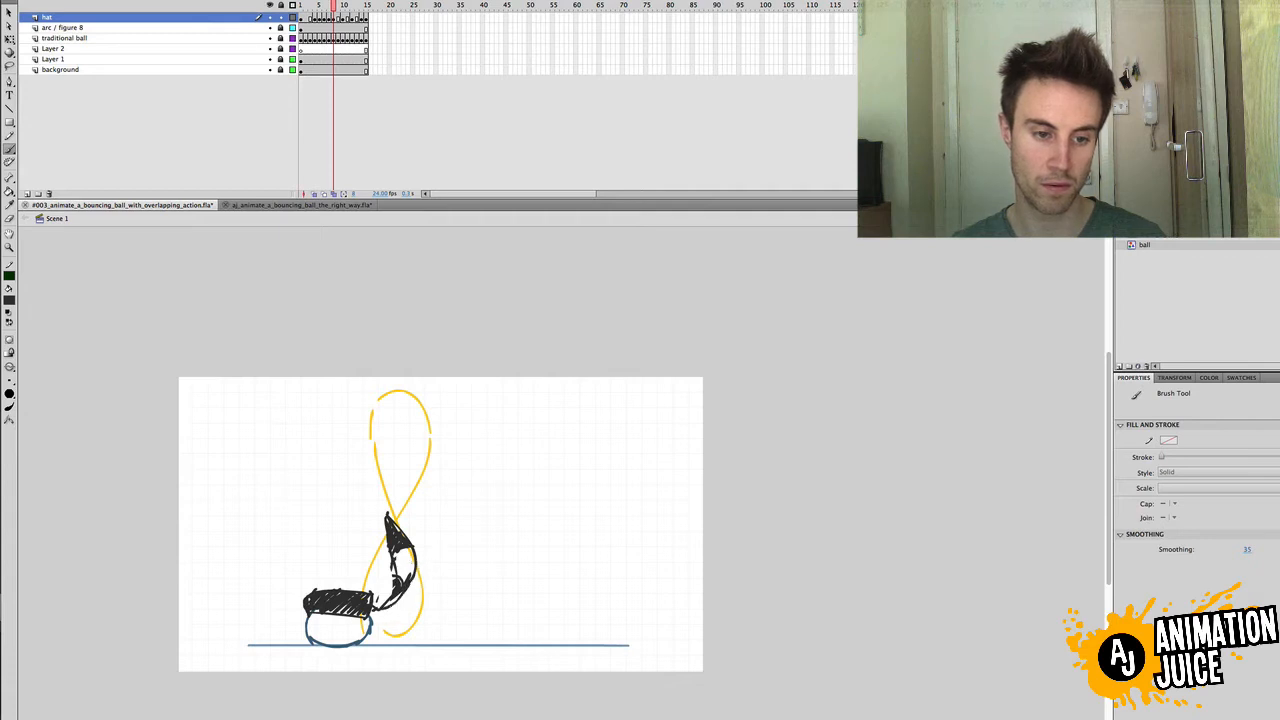
Step: Play back the hat animation and review the brim poses on frames 4 and 5
key(Return)
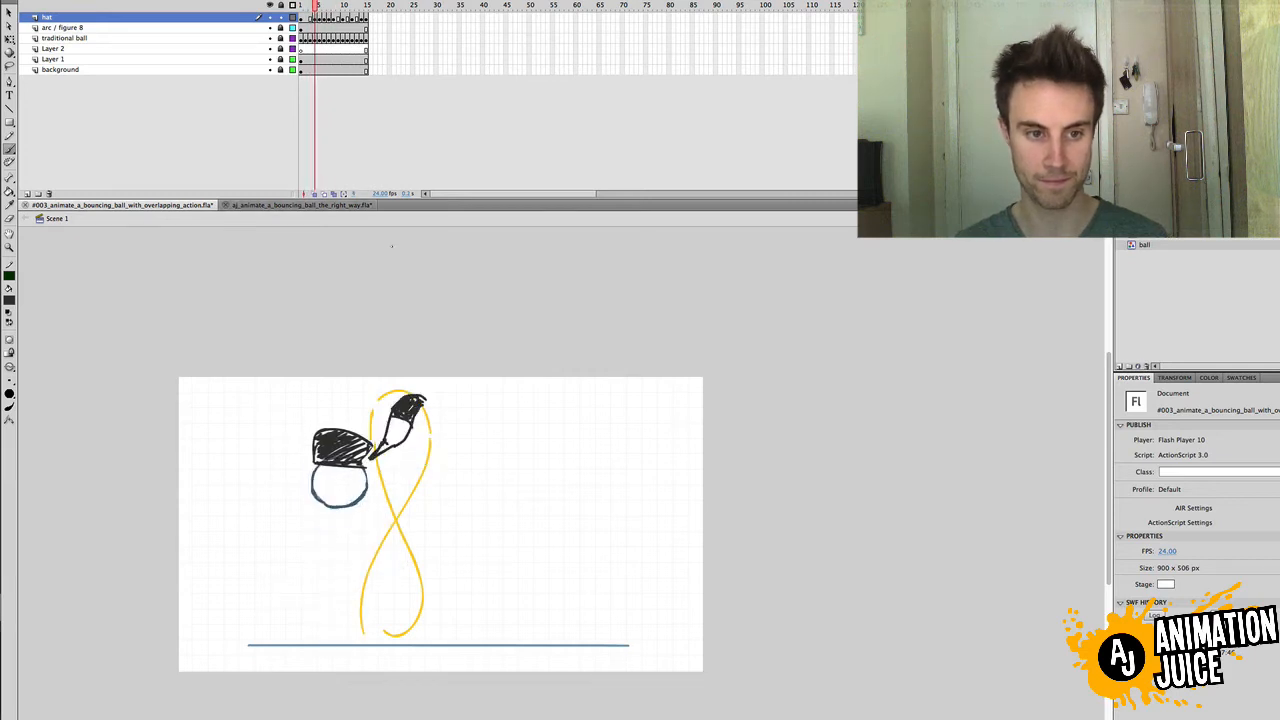
key(l)
mouse_move(409, 377)
mouse_down()
mouse_move(376, 443)
mouse_move(435, 438)
mouse_move(411, 379)
mouse_up()
key(Delete)
key(Return)
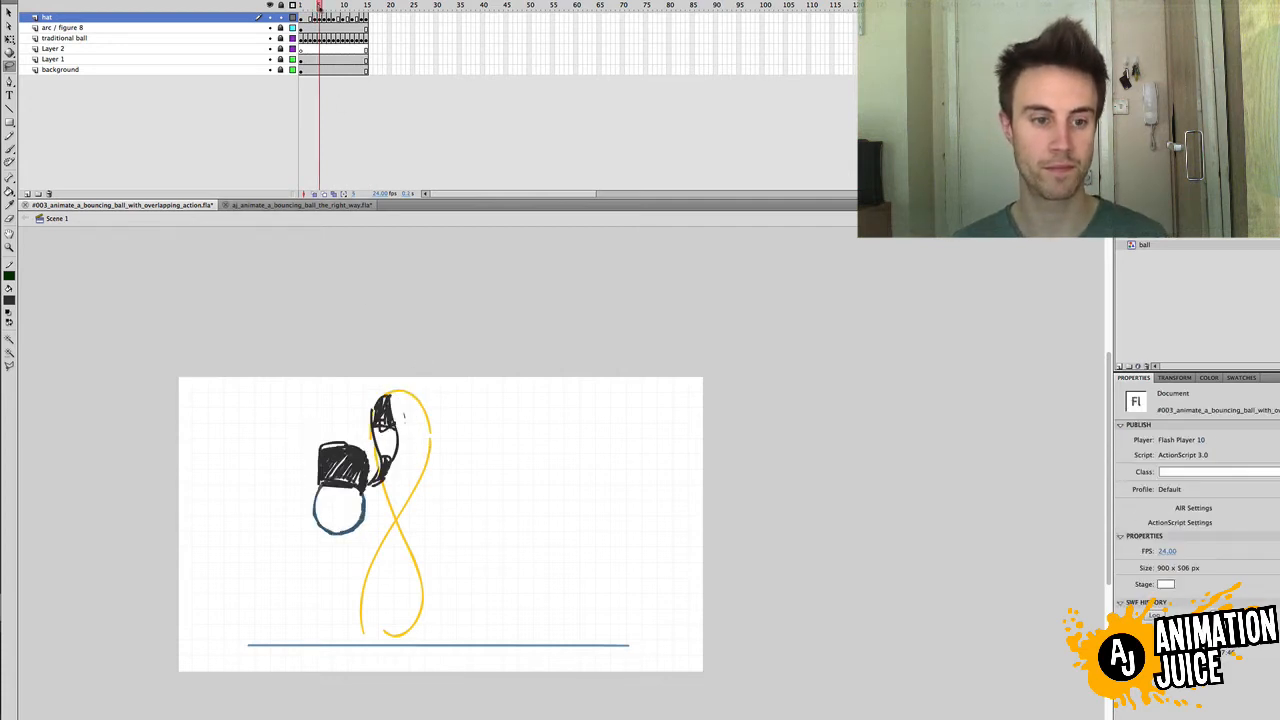
Step: On frame 5, erase the brim's base and redraw its inner edge straighter down toward the cap, with a shaded base
key(e)
drag(376, 487, 379, 449)
key(b)
drag(372, 405, 372, 472)
key(super+z)
mouse_move(372, 409)
mouse_down()
mouse_move(374, 481)
mouse_move(398, 436)
mouse_up()
key(super+z)
mouse_move(375, 480)
mouse_down()
mouse_move(397, 438)
mouse_move(376, 486)
mouse_up()
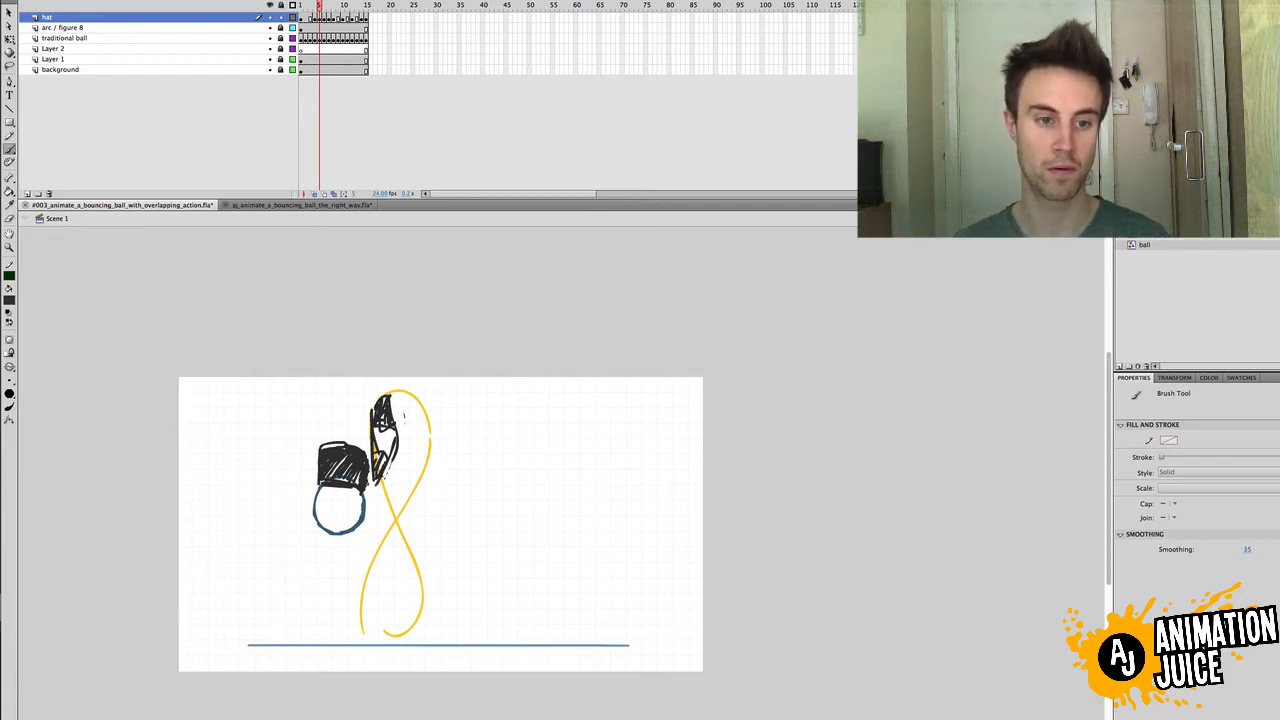
Step: Play the loop again and thicken the frame 8 brim by redrawing its inner edge from the tip to the base
key(Return)
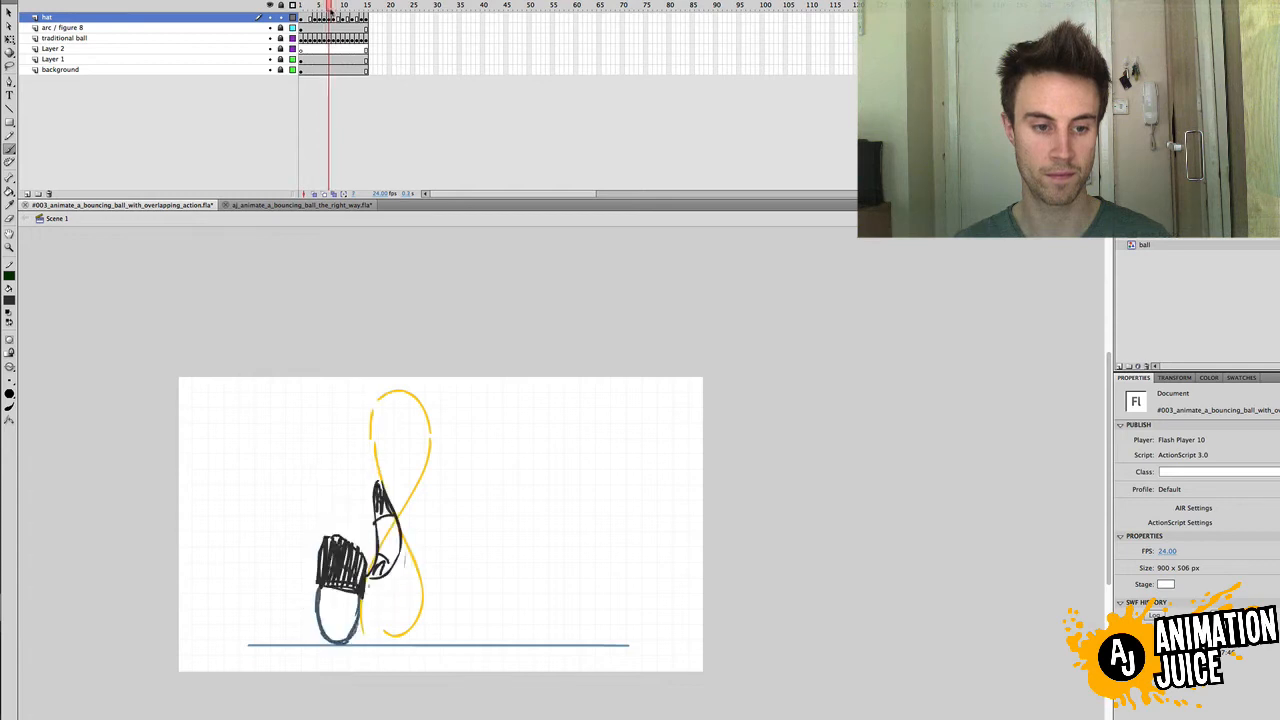
key(r)
key(v)
mouse_move(401, 530)
mouse_down()
mouse_move(396, 580)
mouse_move(386, 518)
mouse_move(413, 575)
mouse_up()
key(b)
key(super+z)
key(ctrl+z)
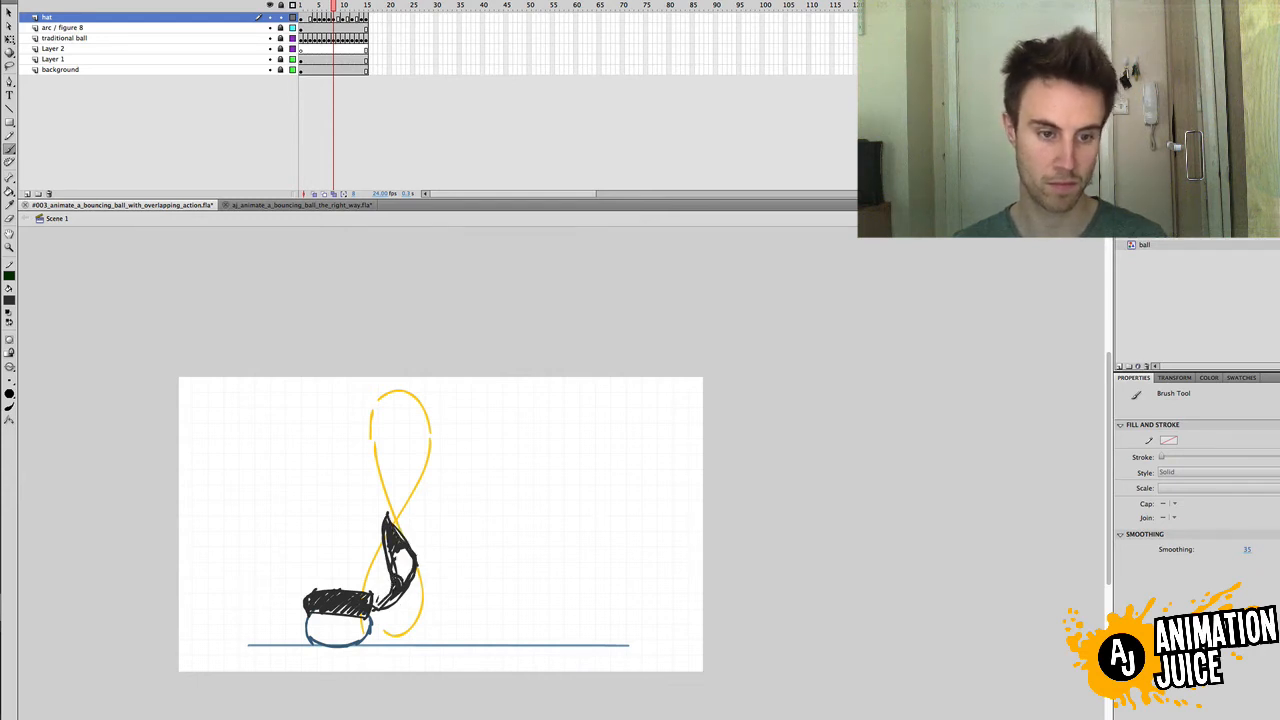
Step: On frame 10, erase the upper part of the hat's tail and redraw it connecting the hat to the shaded tip
drag(332, 8, 343, 15)
key(e)
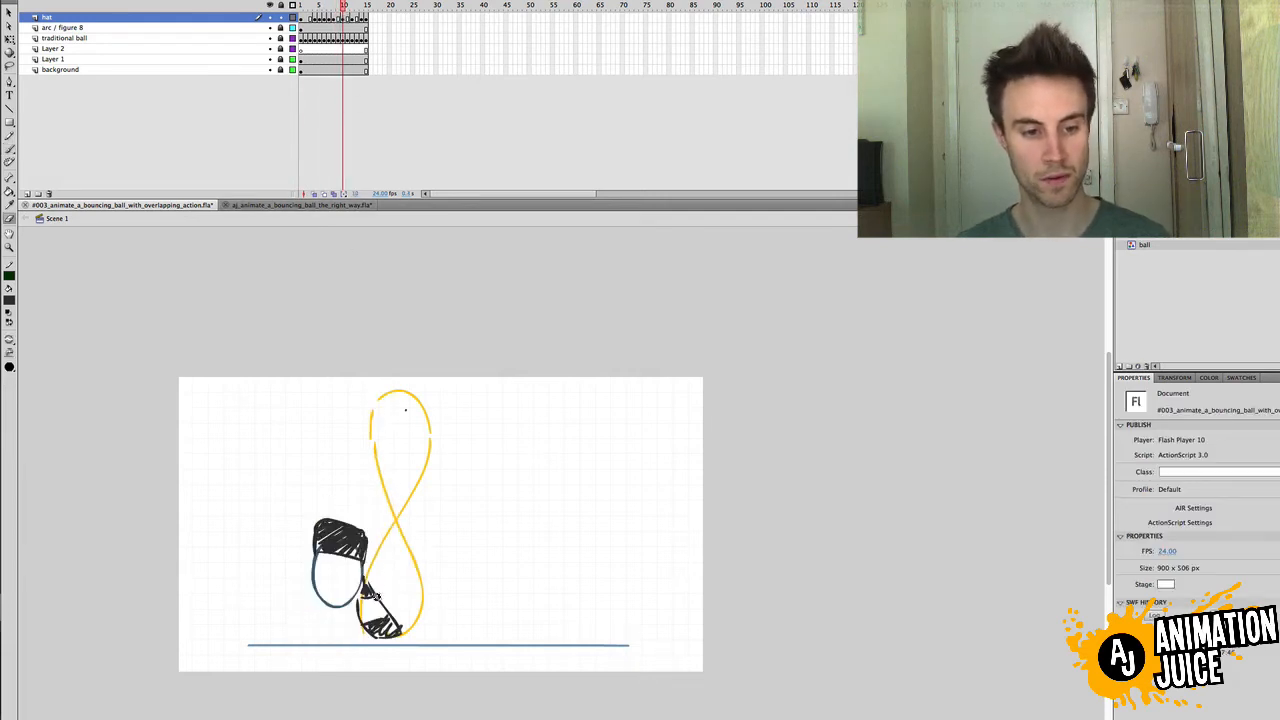
key(b)
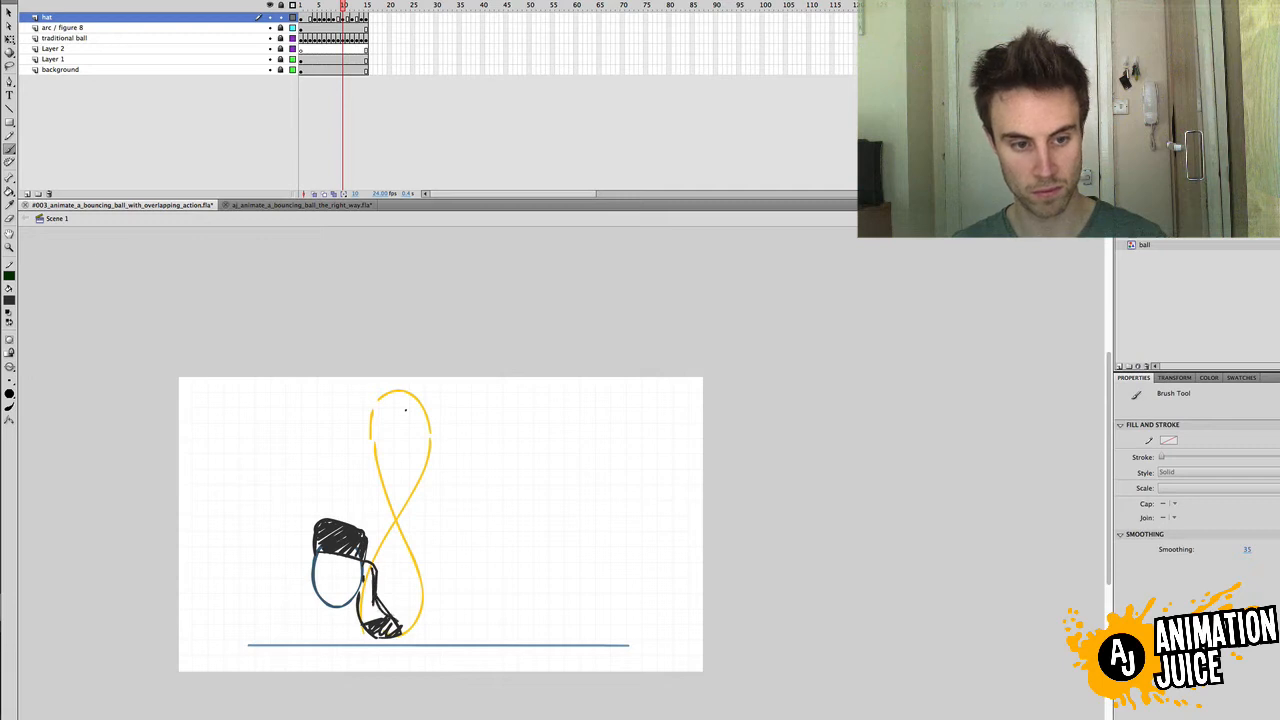
drag(378, 606, 408, 621)
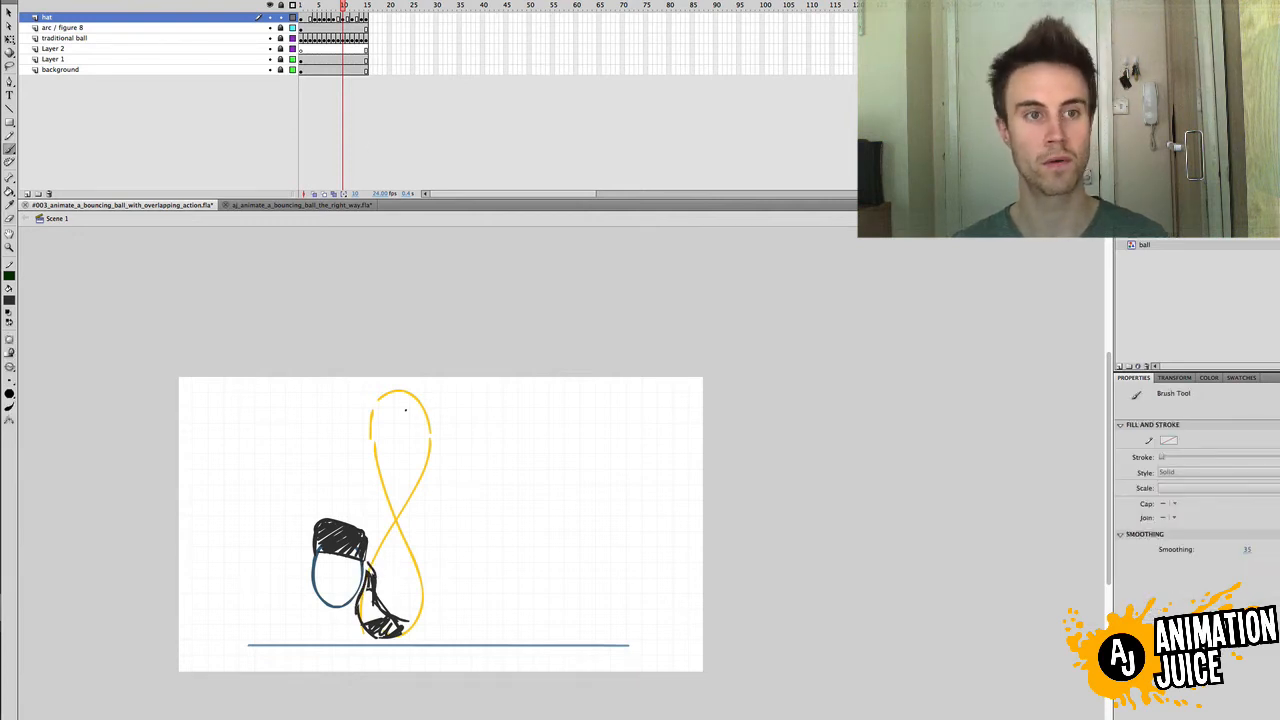
Step: On frame 13, move the hat onto the top of the ball, erase its old tail, and adjust the hat's fit
drag(342, 12, 356, 12)
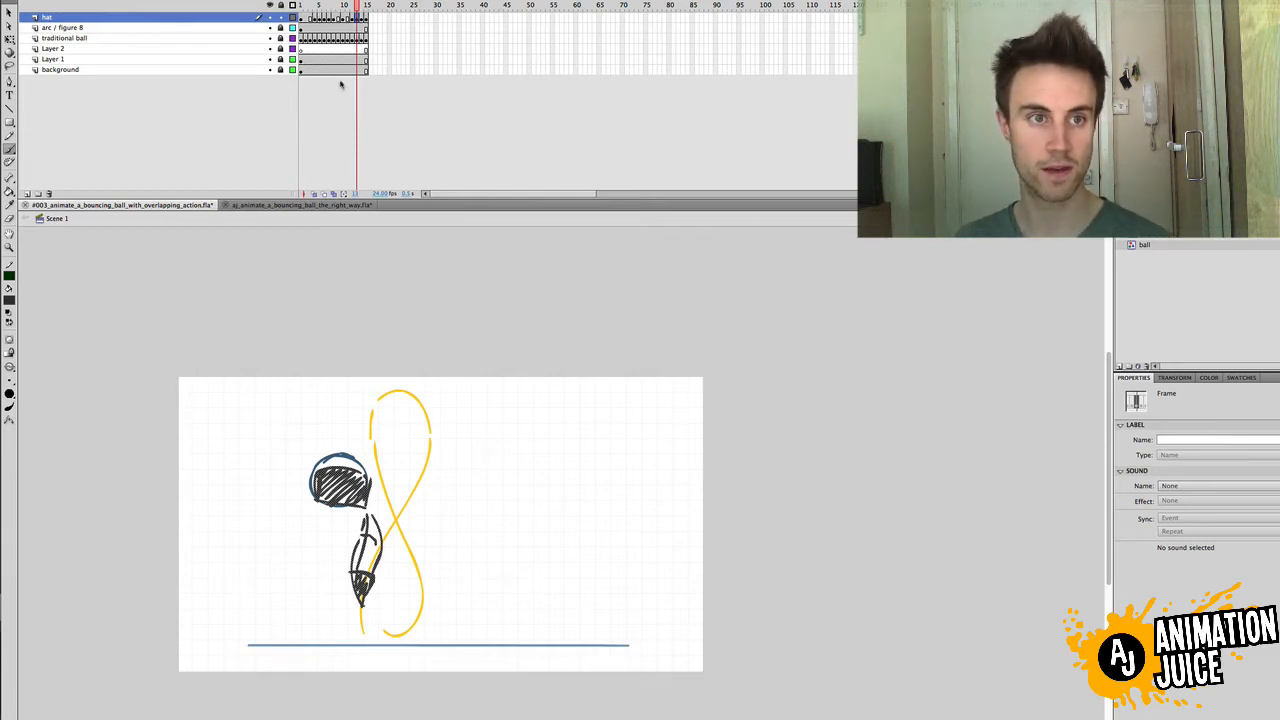
key(v)
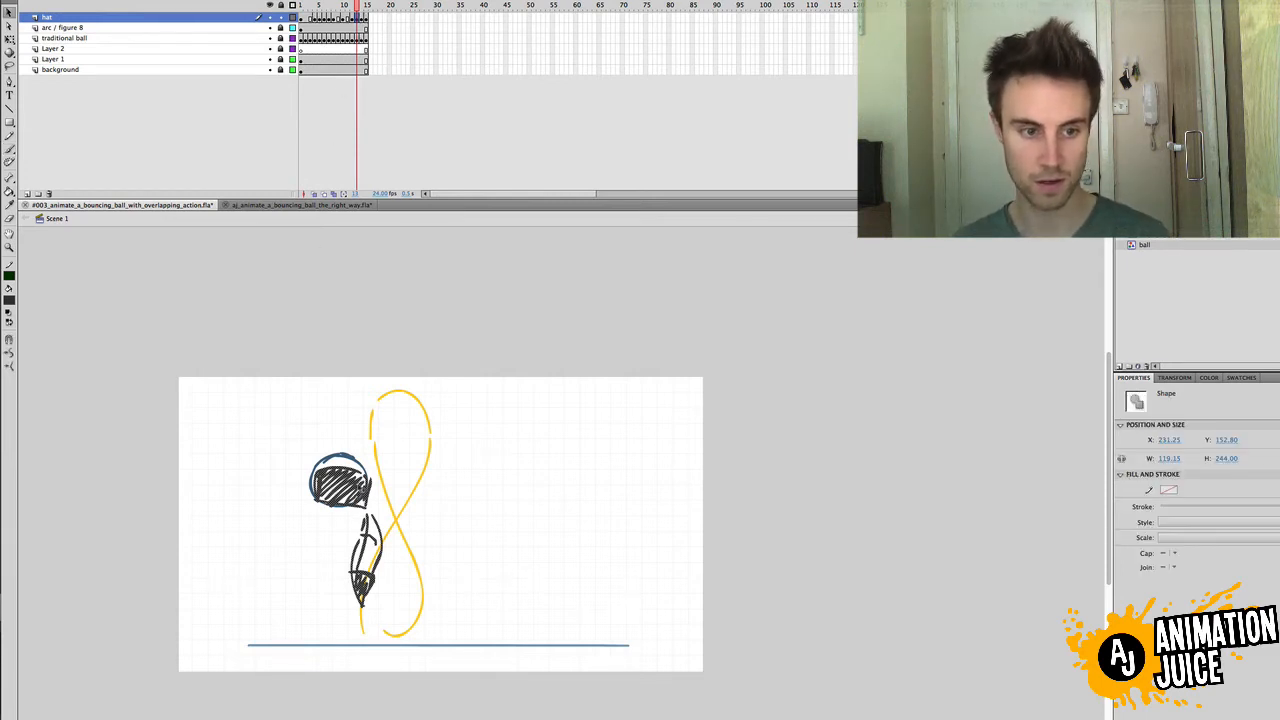
mouse_move(358, 486)
mouse_down()
mouse_move(365, 446)
mouse_move(374, 494)
mouse_move(371, 483)
mouse_up()
key(e)
key(q)
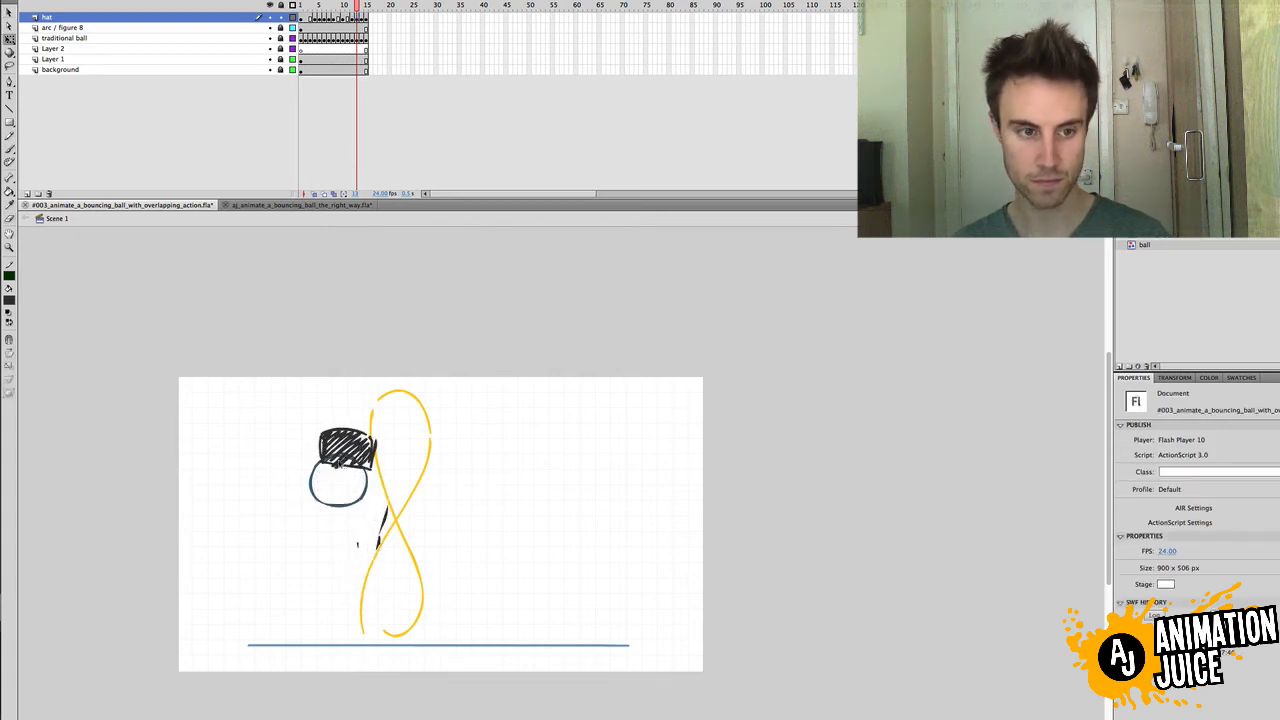
key(v)
click(325, 450)
key(q)
drag(318, 449, 378, 543)
Step: Try several curved strokes for the tail's outer edge on frame 13, comparing them with frame 12
key(b)
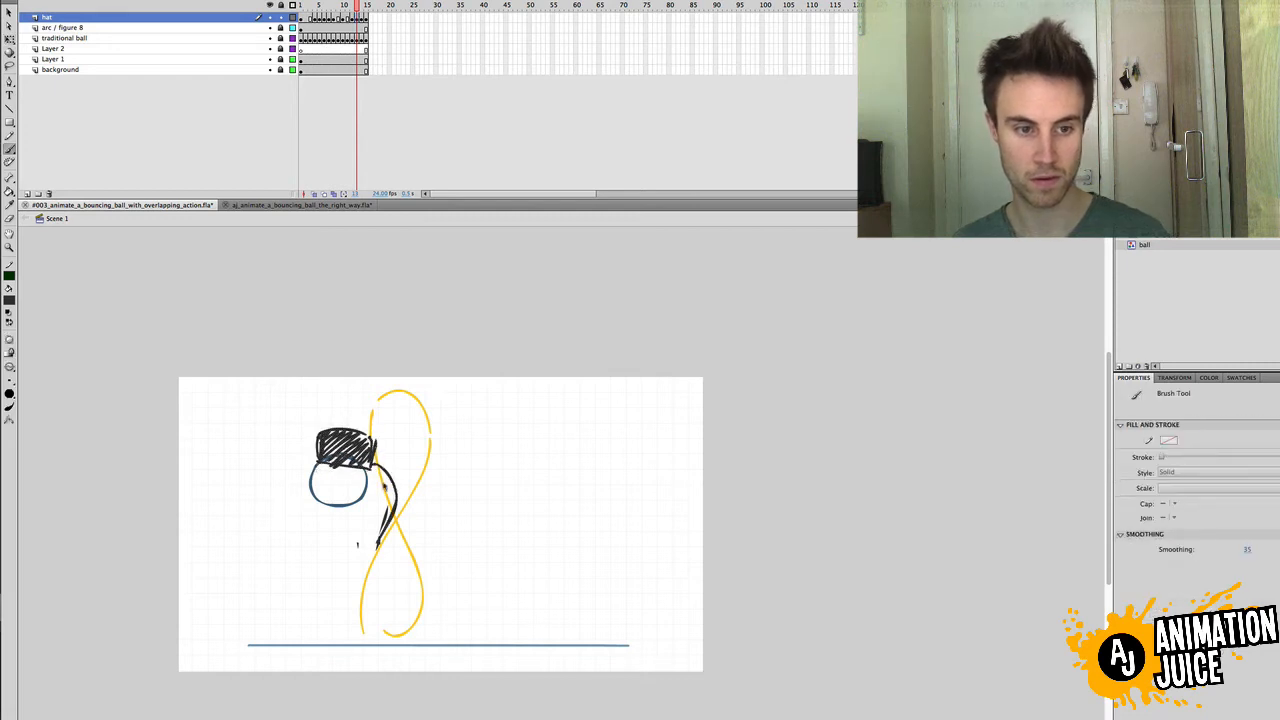
key(super+z)
mouse_move(374, 468)
mouse_down()
mouse_move(393, 517)
mouse_move(377, 546)
mouse_up()
key(super+z)
drag(372, 466, 374, 554)
key(super+z)
key(super+z)
drag(357, 9, 349, 14)
key(period)
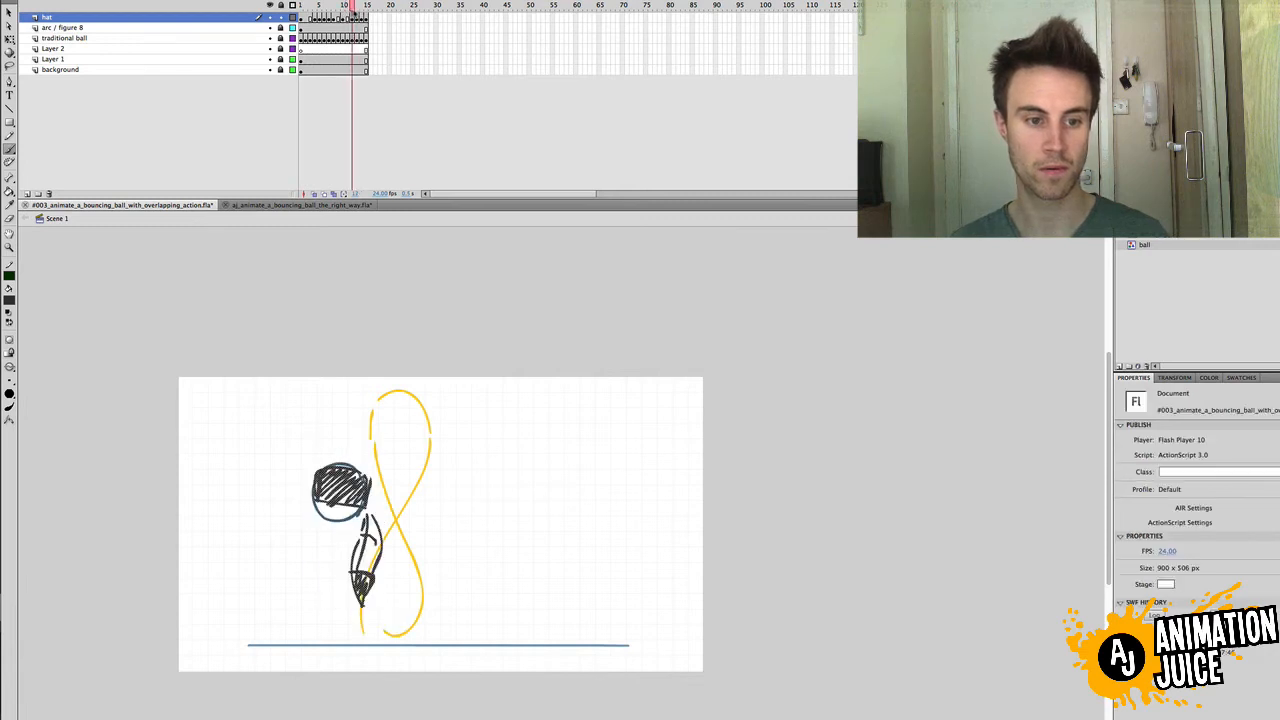
key(period)
key(super+y)
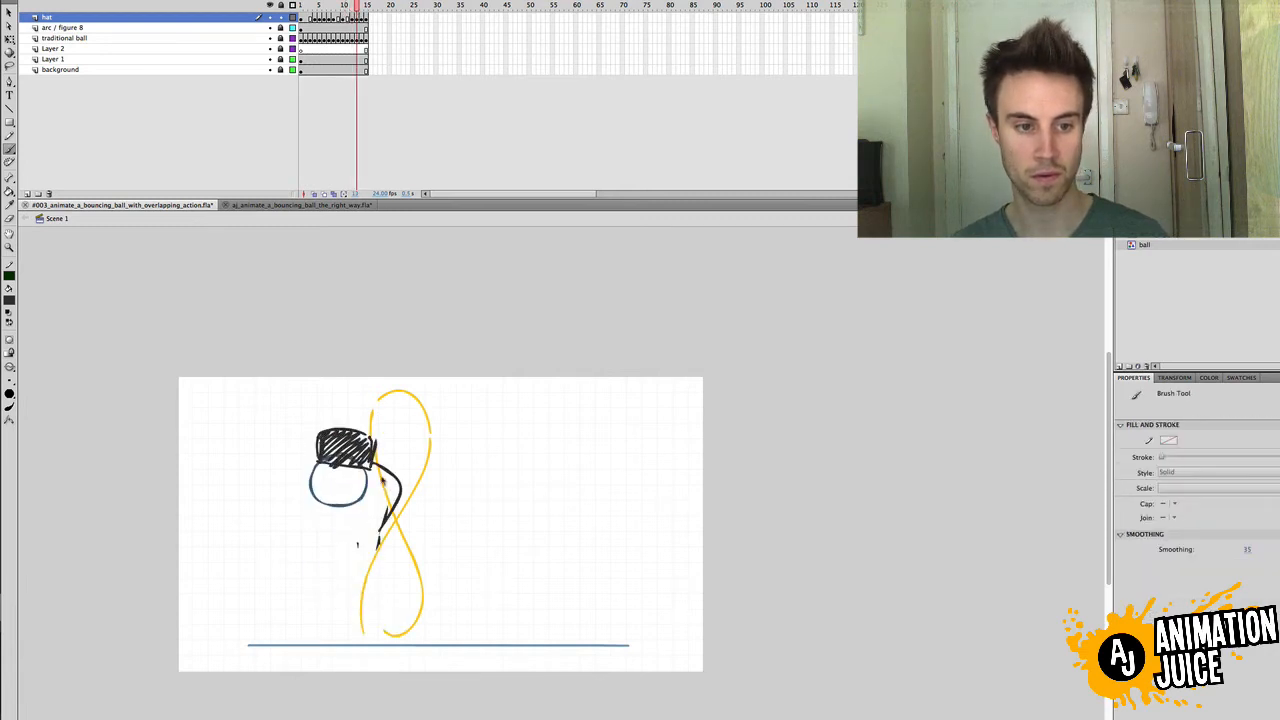
key(super+z)
key(super+y)
key(super+z)
key(super+y)
key(super+z)
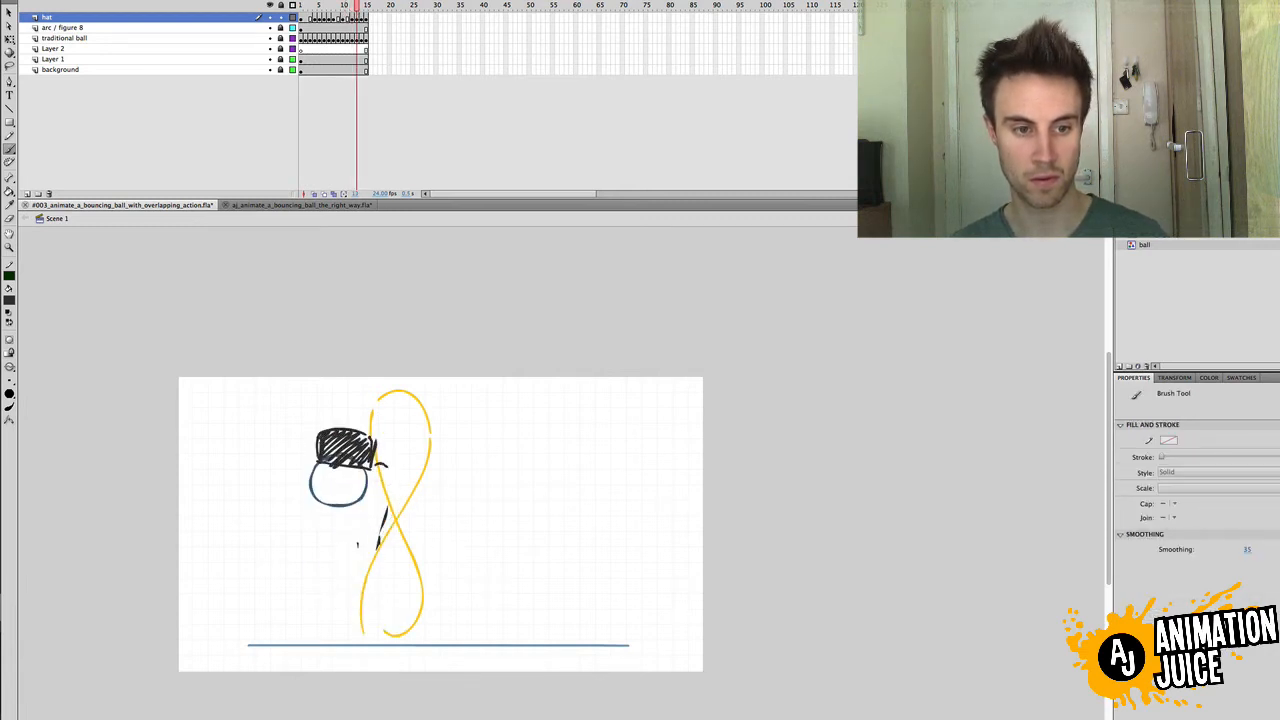
key(super+y)
key(super+z)
key(super+y)
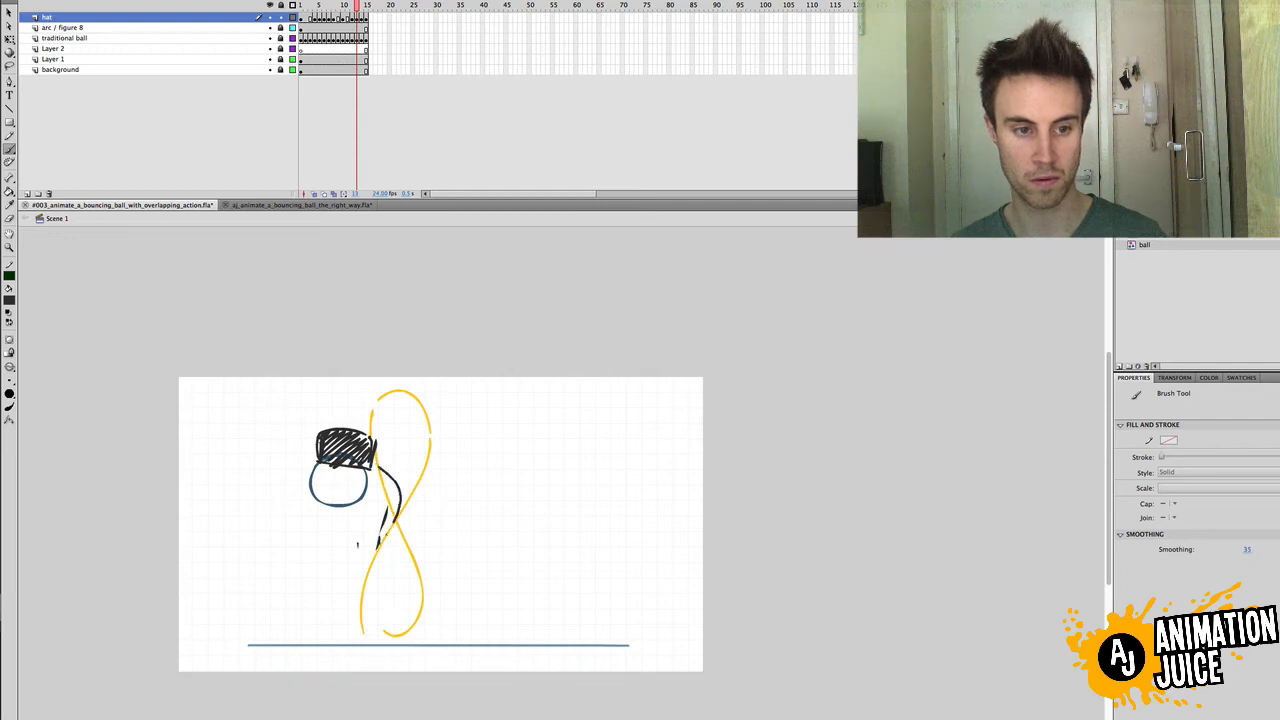
Step: Draw the curved tail hanging from the hat on frame 13, shading its base and pointed tip
drag(377, 469, 371, 565)
key(super+y)
key(super+z)
drag(367, 516, 378, 548)
key(super+y)
key(super+y)
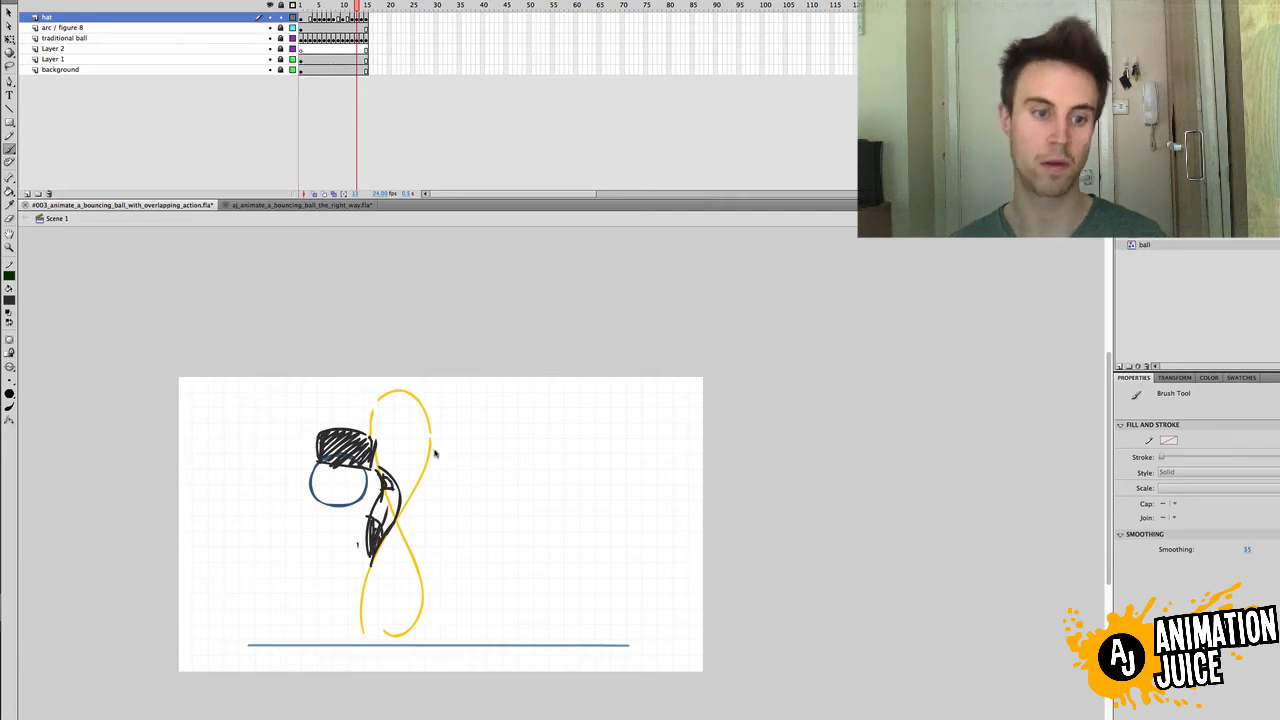
Step: On frame 15, erase the stray strokes around the base of the hat's tail
mouse_move(367, 8)
mouse_down()
mouse_move(337, 8)
mouse_move(369, 8)
mouse_up()
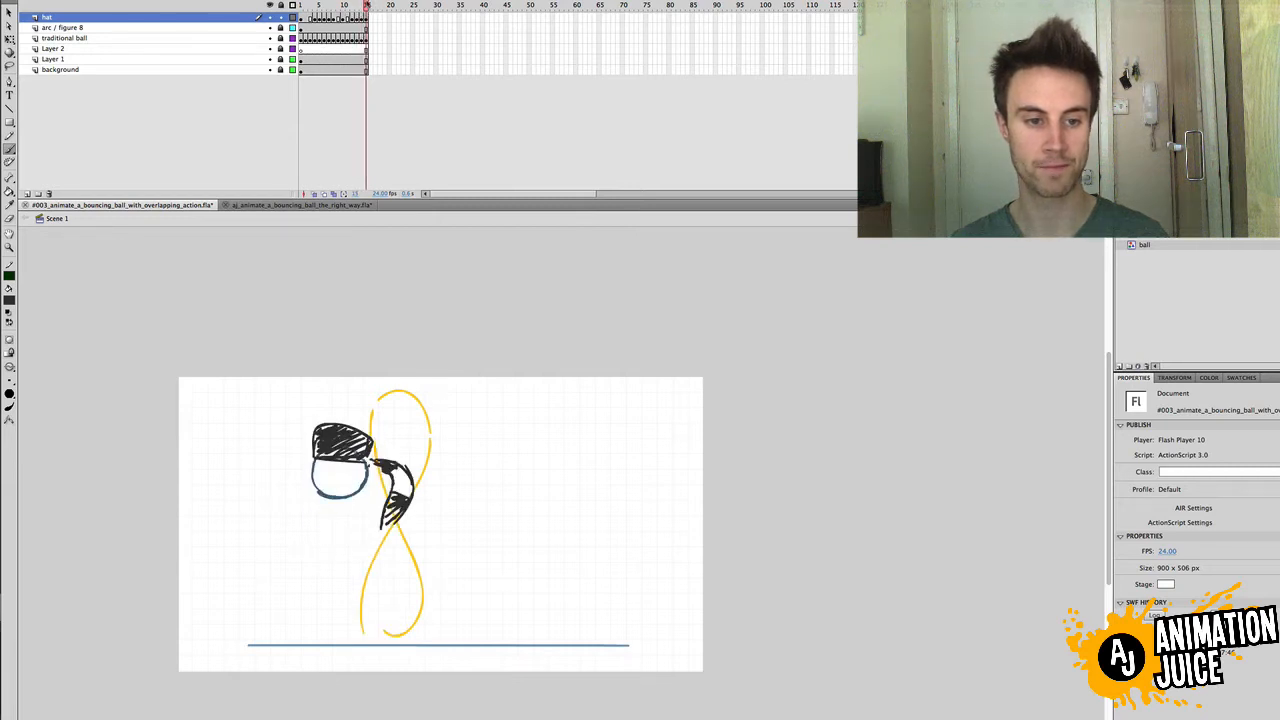
key(e)
drag(371, 468, 388, 472)
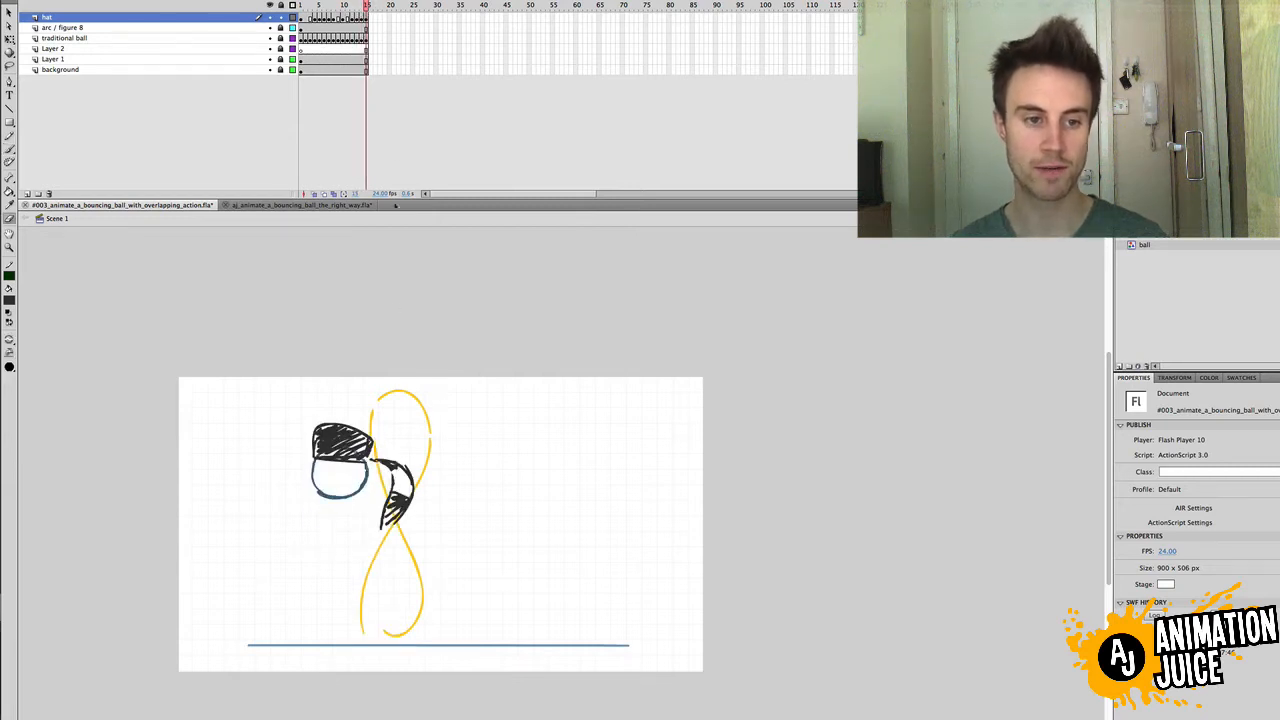
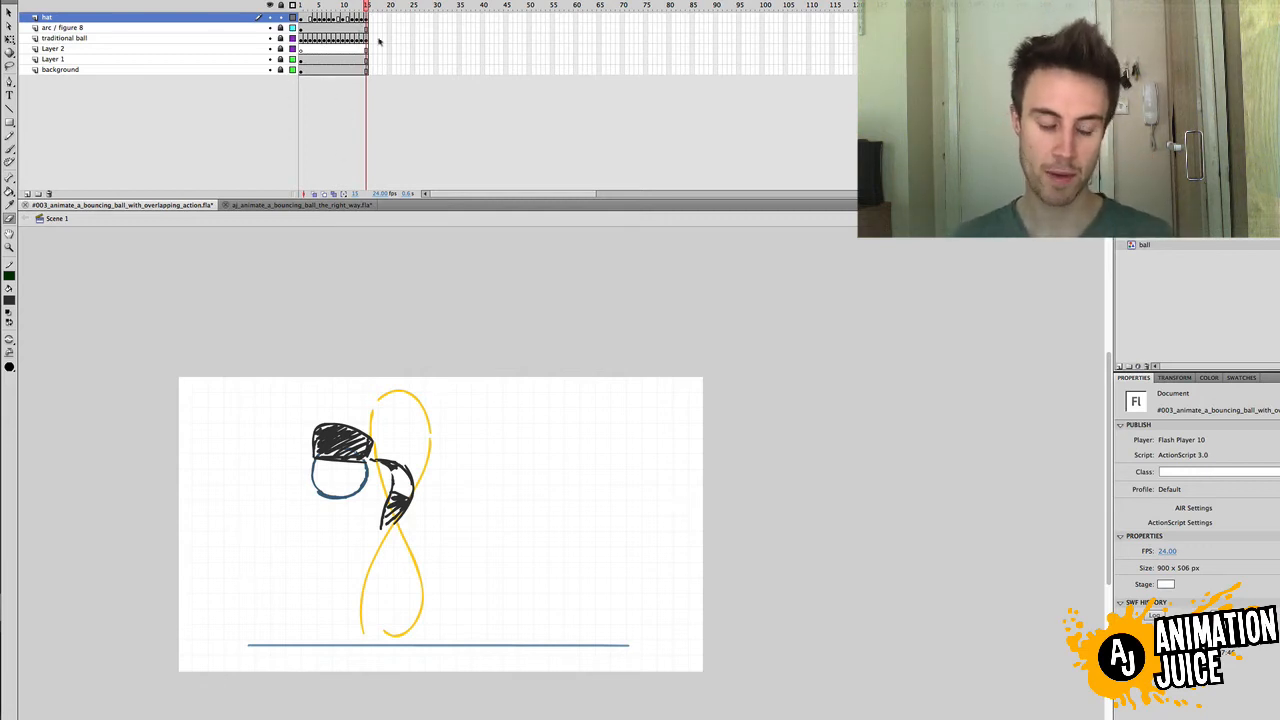
Step: Play the bouncing ball animation as a test movie, and close the preview
mouse_move(367, 6)
mouse_down()
mouse_move(343, 6)
mouse_move(367, 6)
mouse_up()
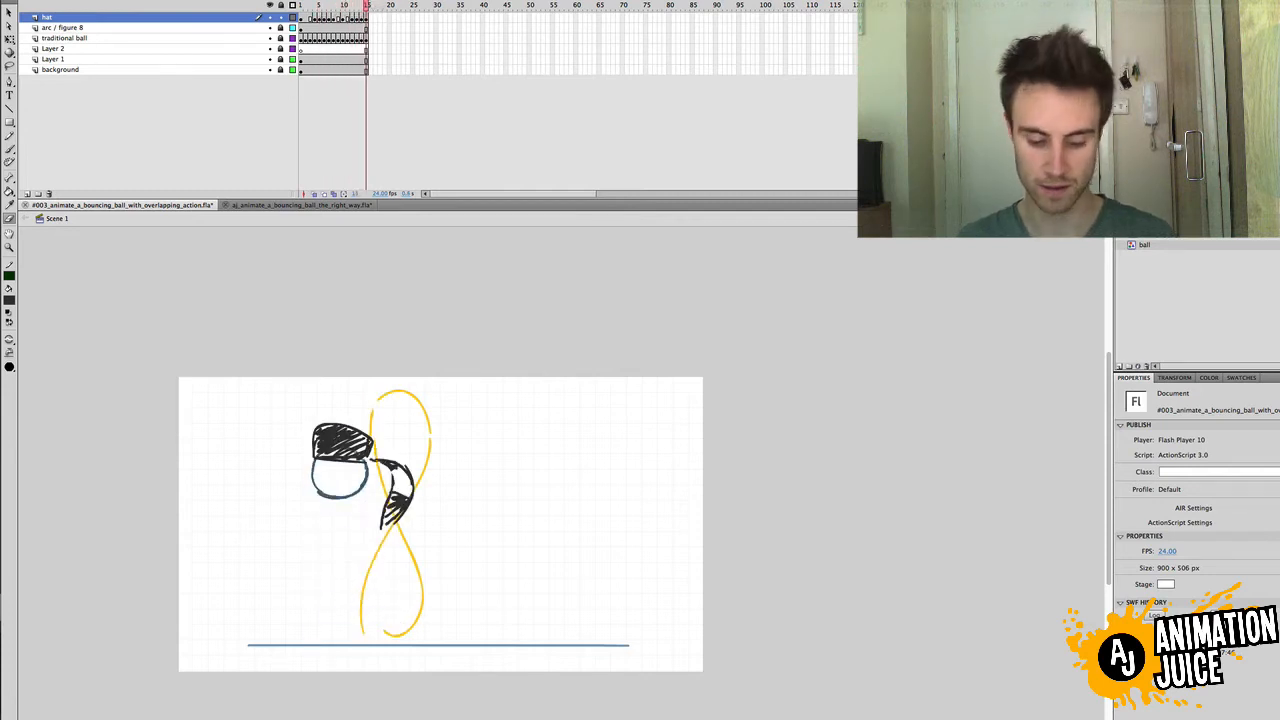
key(super+Return)
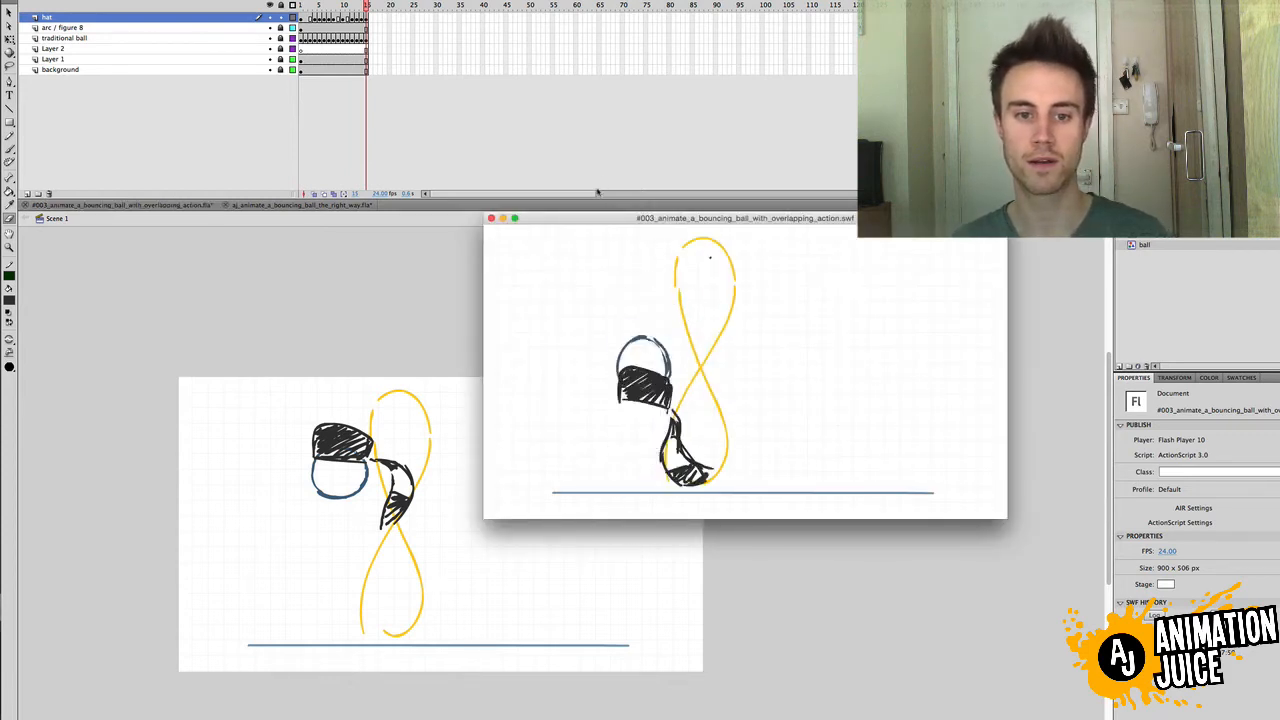
click(491, 218)
Step: On frame 6, erase the upper part of the hat's tail
click(347, 5)
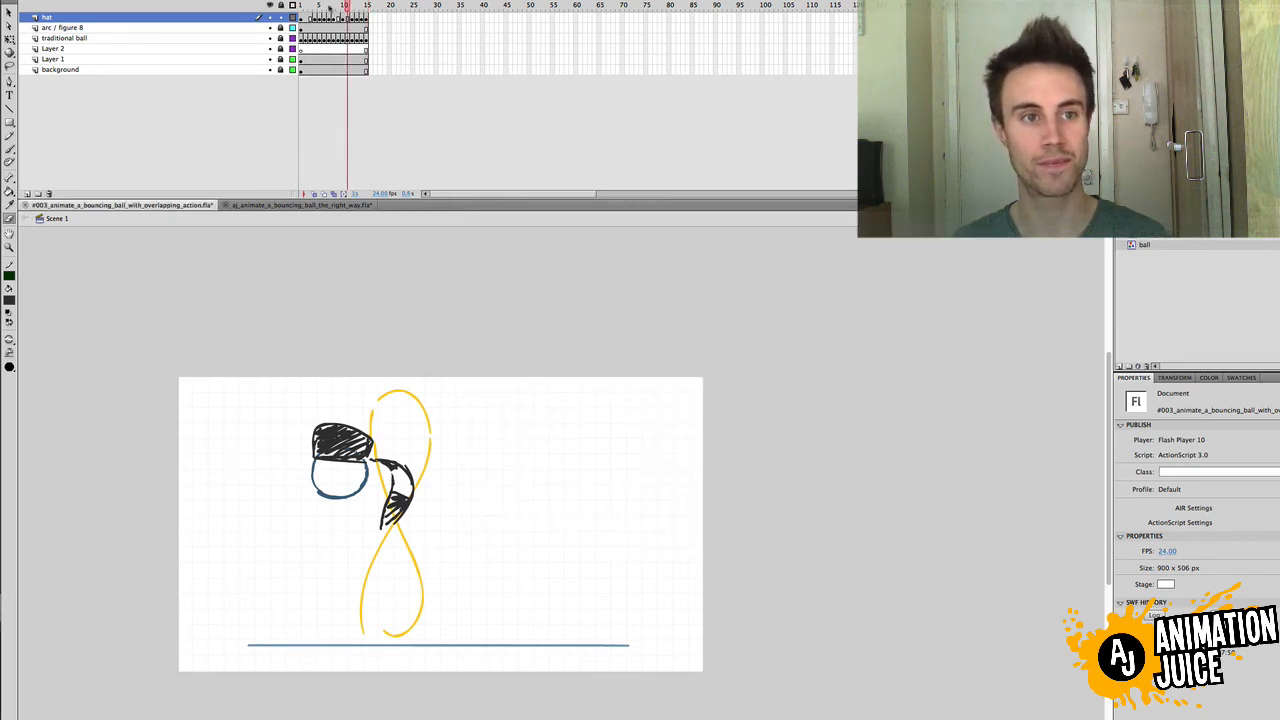
mouse_move(330, 7)
mouse_down()
mouse_move(299, 6)
mouse_move(323, 6)
mouse_up()
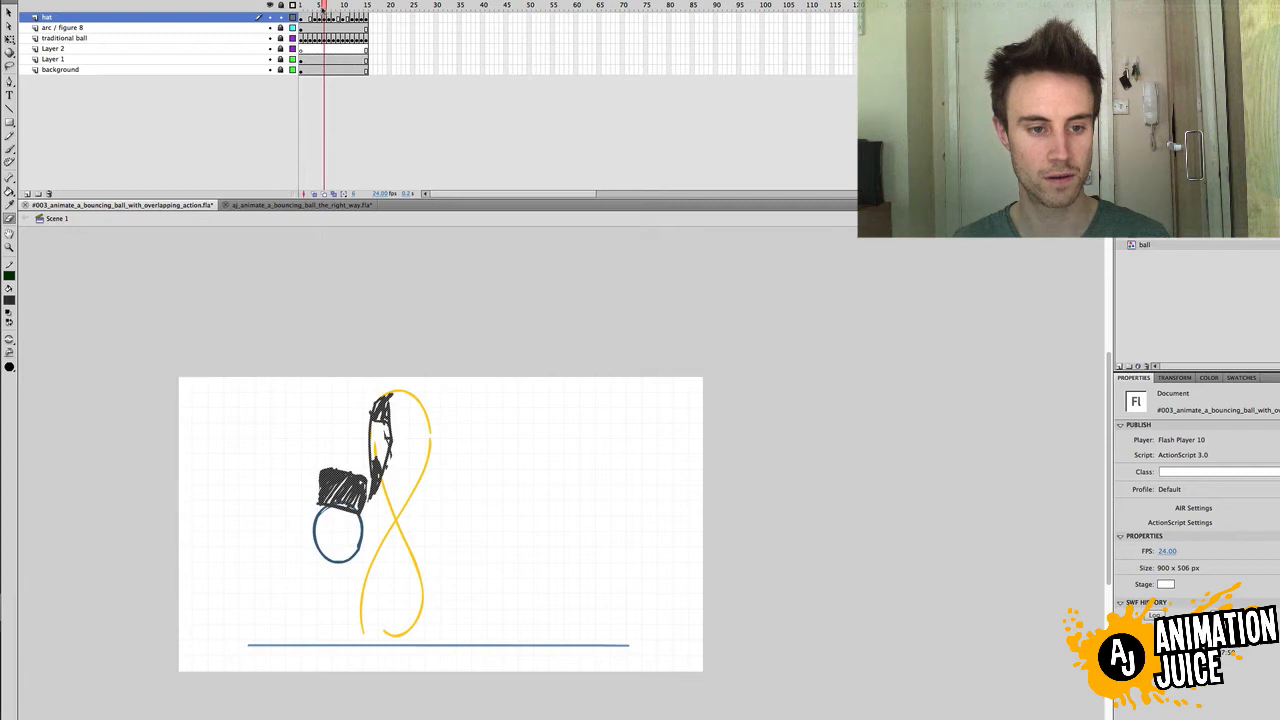
mouse_move(393, 394)
mouse_down()
mouse_move(401, 451)
mouse_move(368, 465)
mouse_up()
Step: Try a curved stroke for the tail's upper part on frame 6
key(b)
key(super+z)
drag(359, 416, 371, 474)
key(super+z)
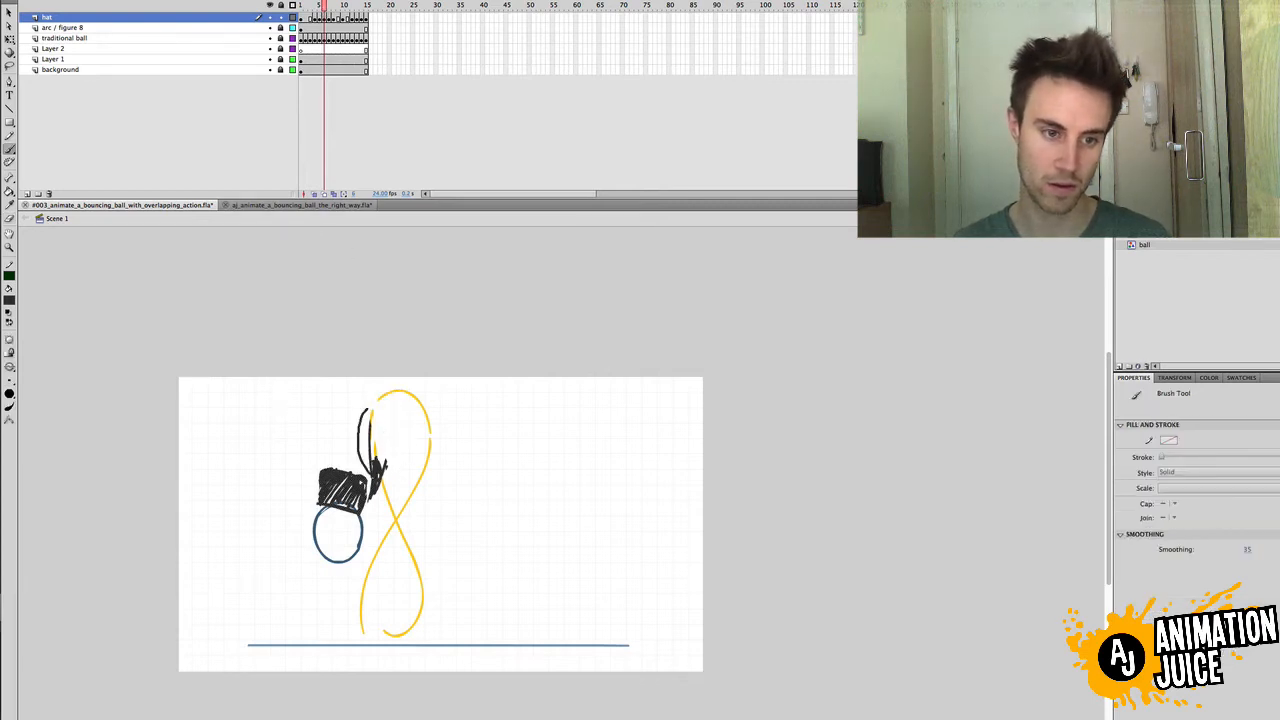
key(super+z)
Step: Redraw the outline of the tail's upper part on frame 6 so that it bends left of the figure-8 guide
drag(357, 418, 368, 494)
key(e)
key(b)
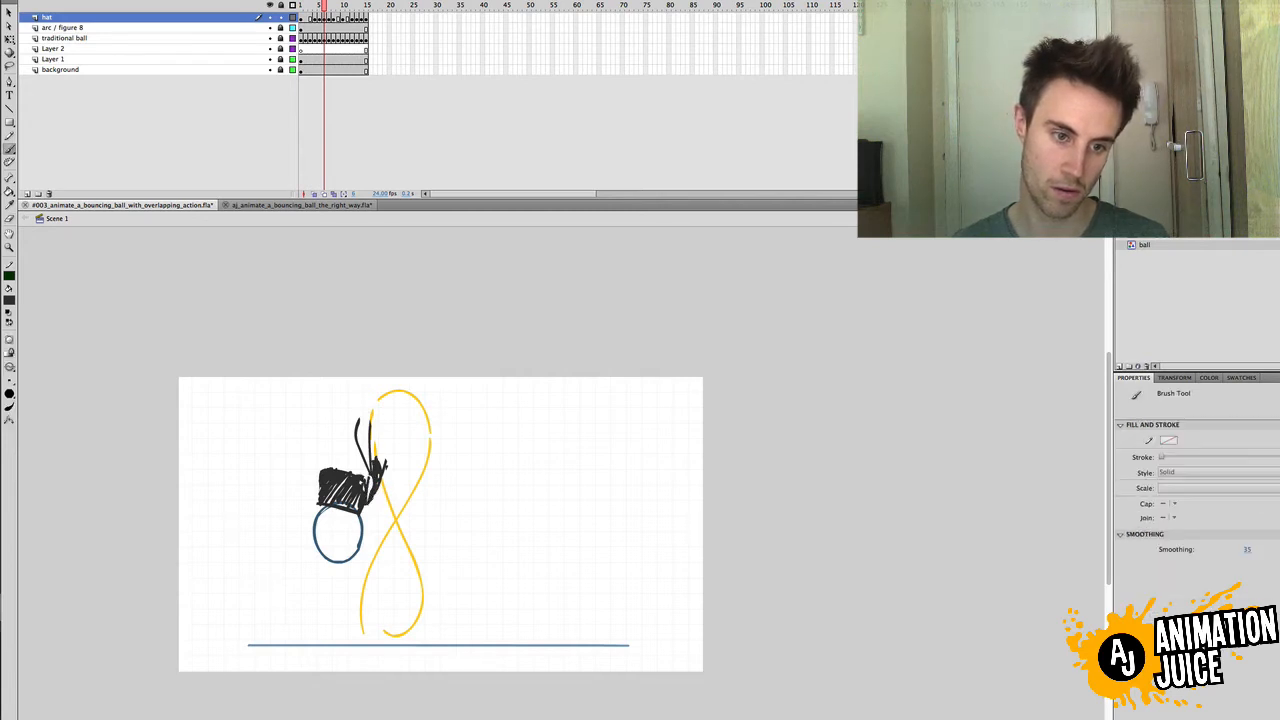
drag(366, 410, 356, 453)
key(super+z)
key(super+z)
key(super+z)
mouse_move(366, 404)
mouse_down()
mouse_move(393, 477)
mouse_move(378, 437)
mouse_move(369, 466)
mouse_up()
key(super+z)
key(super+z)
key(e)
key(b)
key(super+z)
key(super+z)
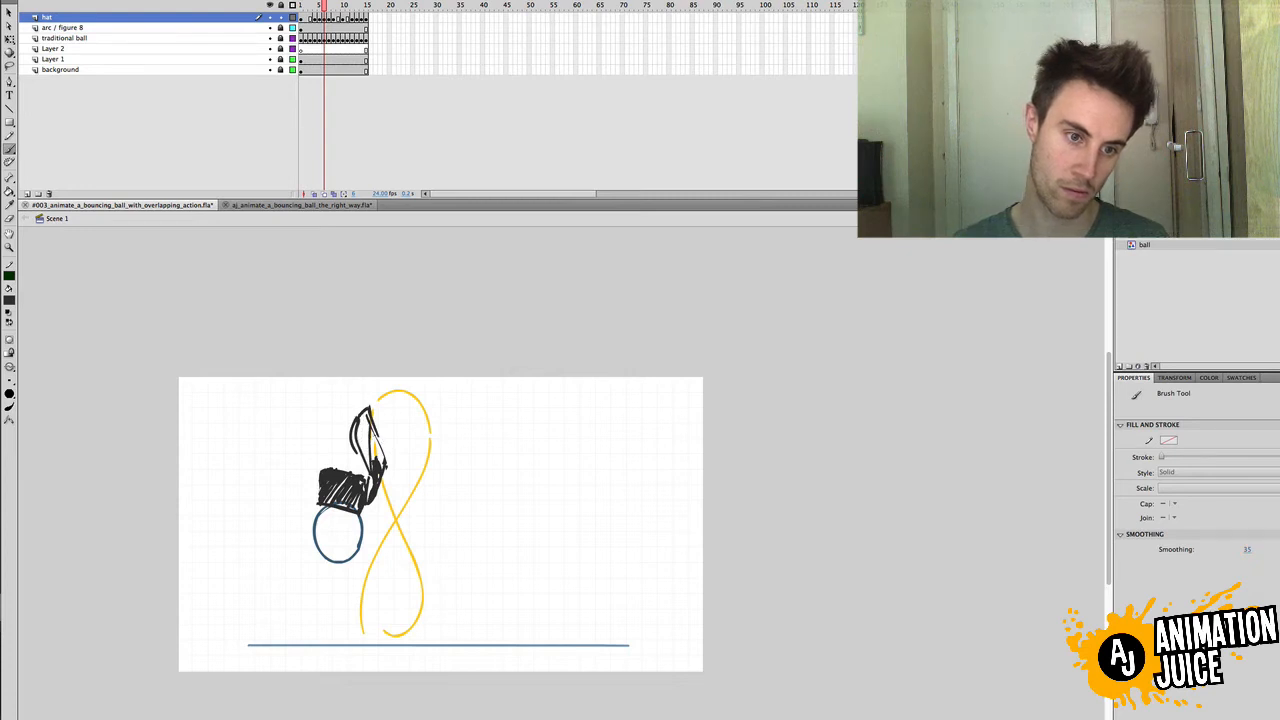
Step: Shade the tail's tip on frame 6 with brush strokes
mouse_move(362, 420)
mouse_down()
mouse_move(356, 440)
mouse_move(375, 467)
mouse_up()
key(e)
key(b)
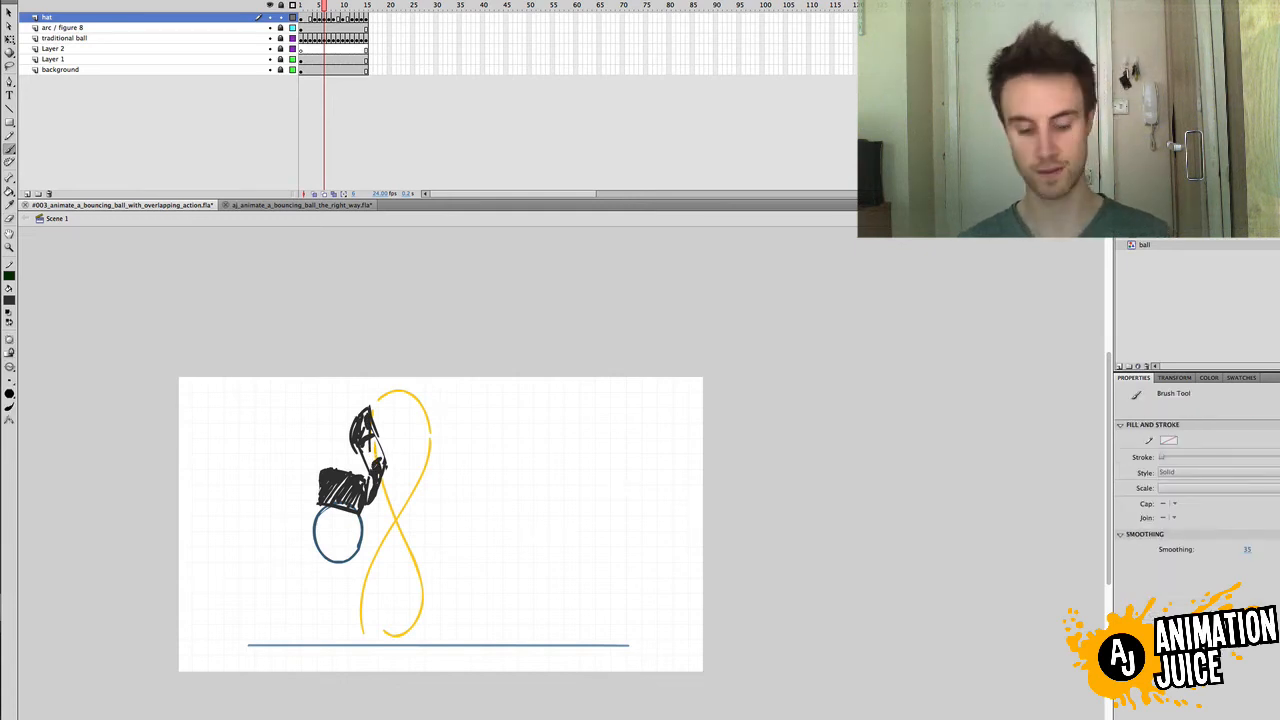
Step: Switch to the eraser and give it a smaller size
key(v)
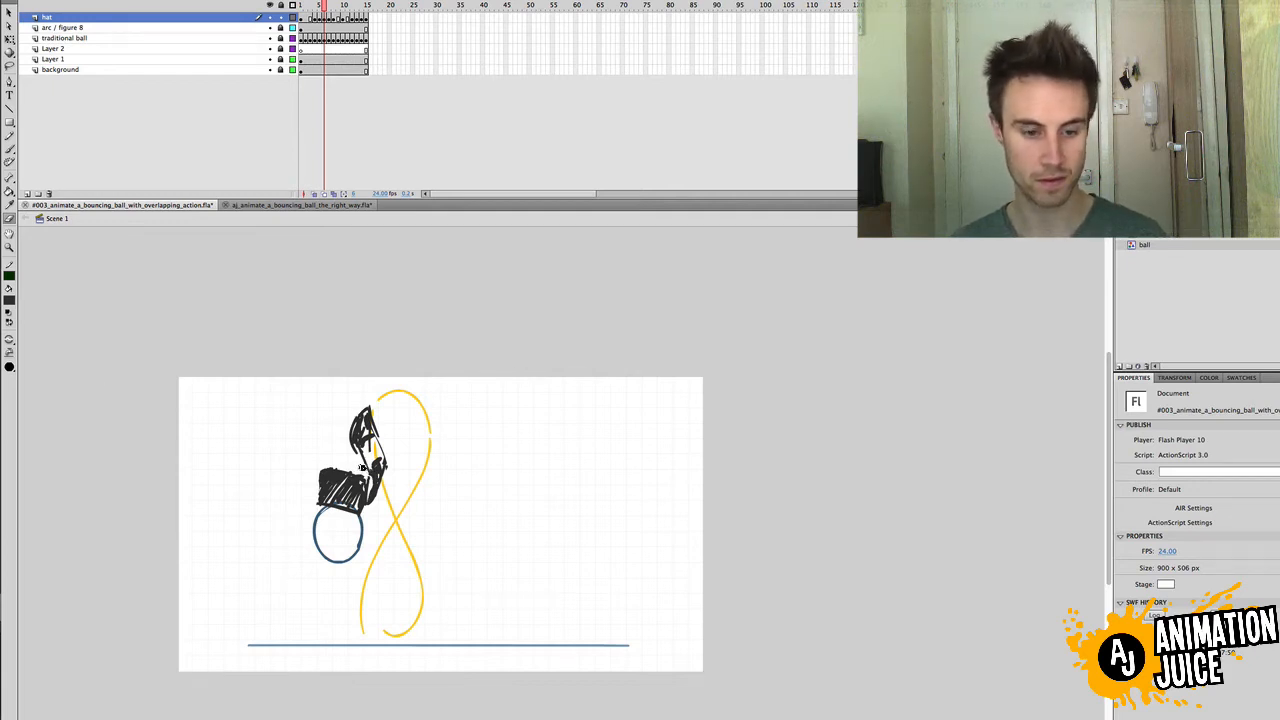
click(10, 368)
click(33, 381)
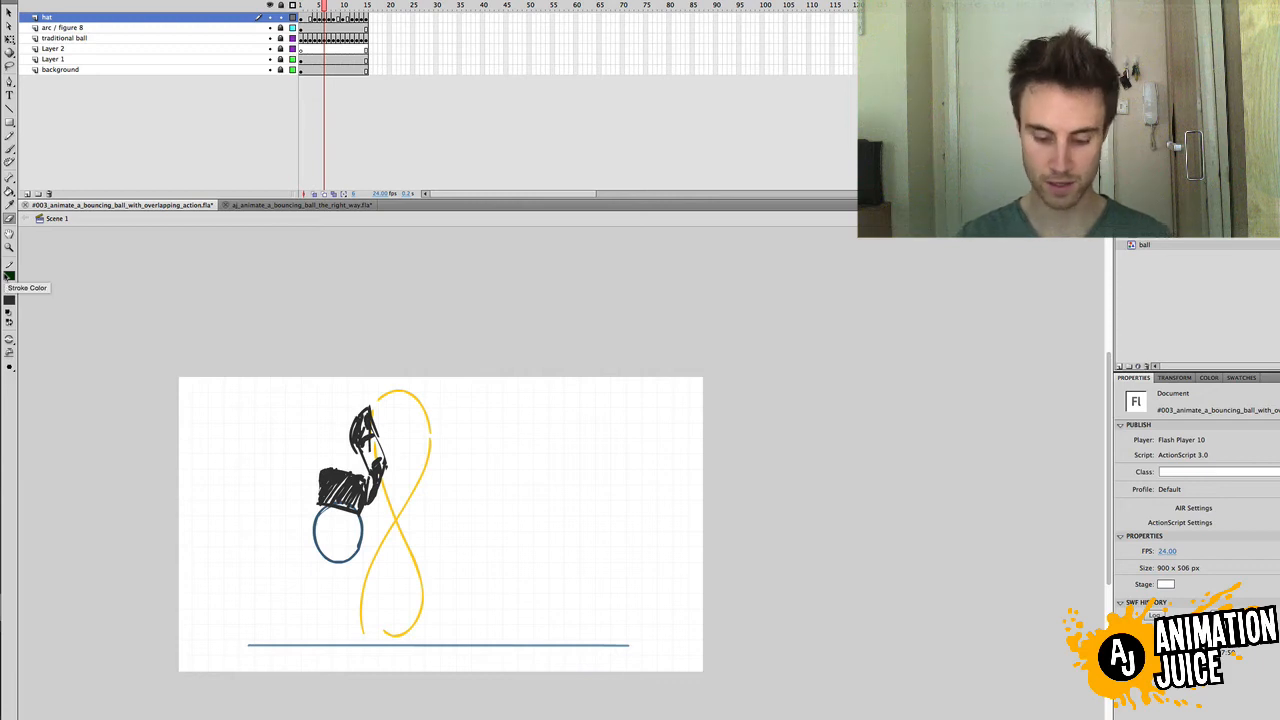
Step: Choose a larger brush size and touch up the base of the tail on frame 6
key(b)
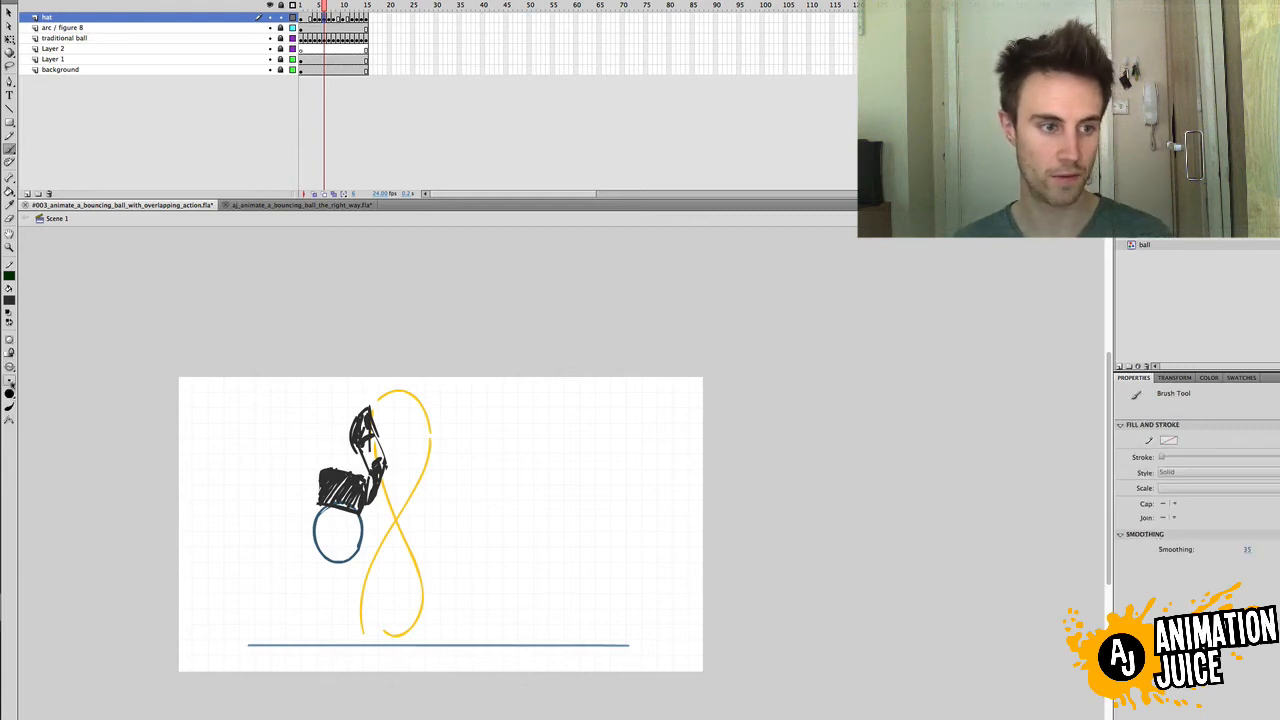
click(9, 394)
click(9, 394)
click(11, 381)
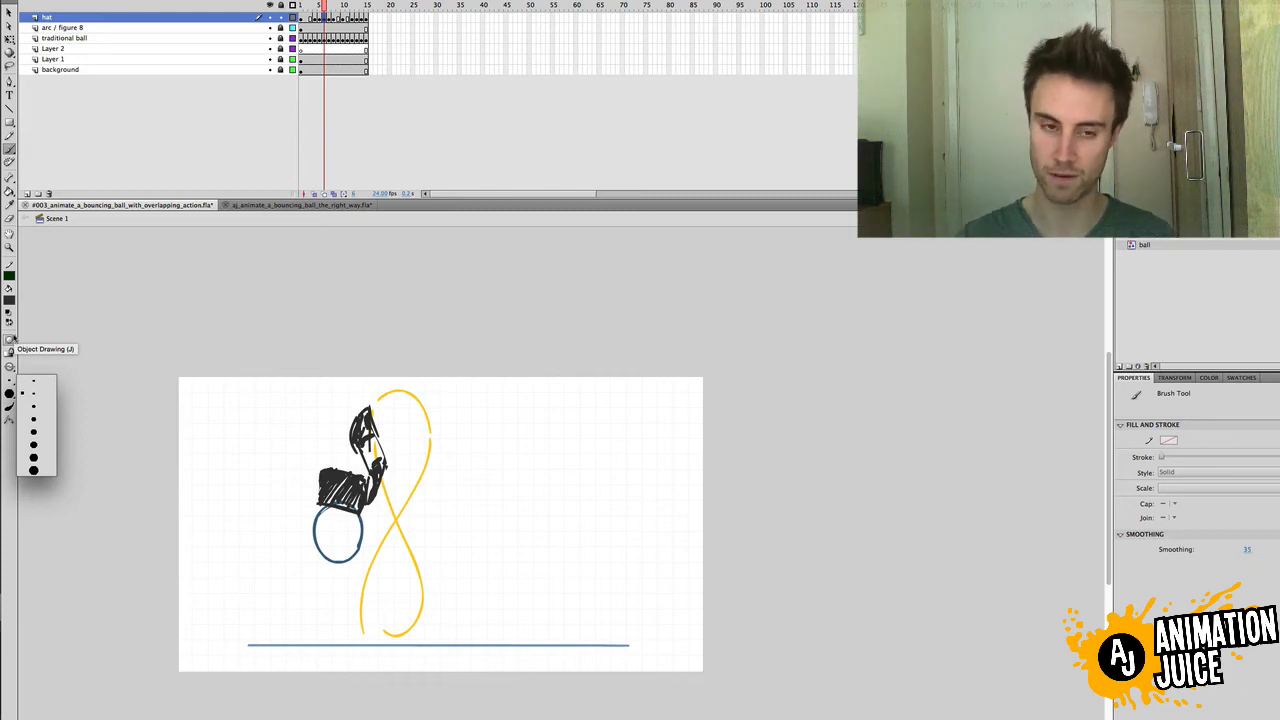
click(117, 271)
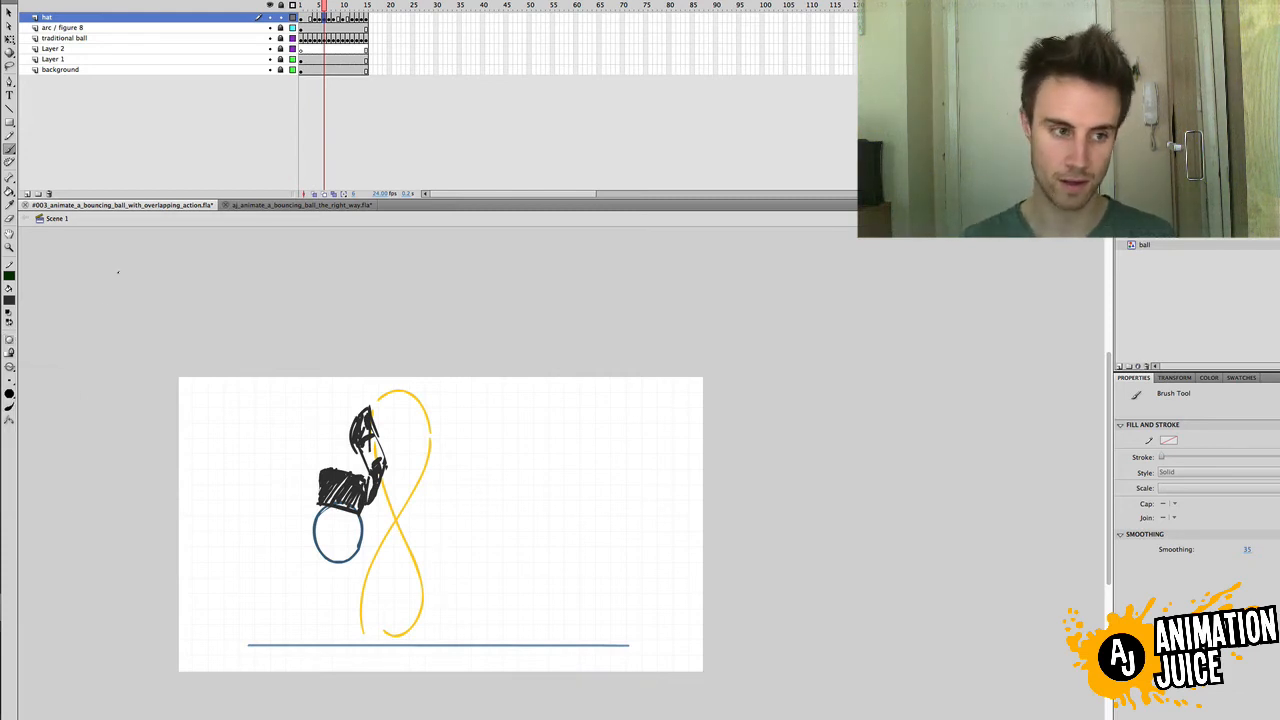
click(9, 381)
click(35, 419)
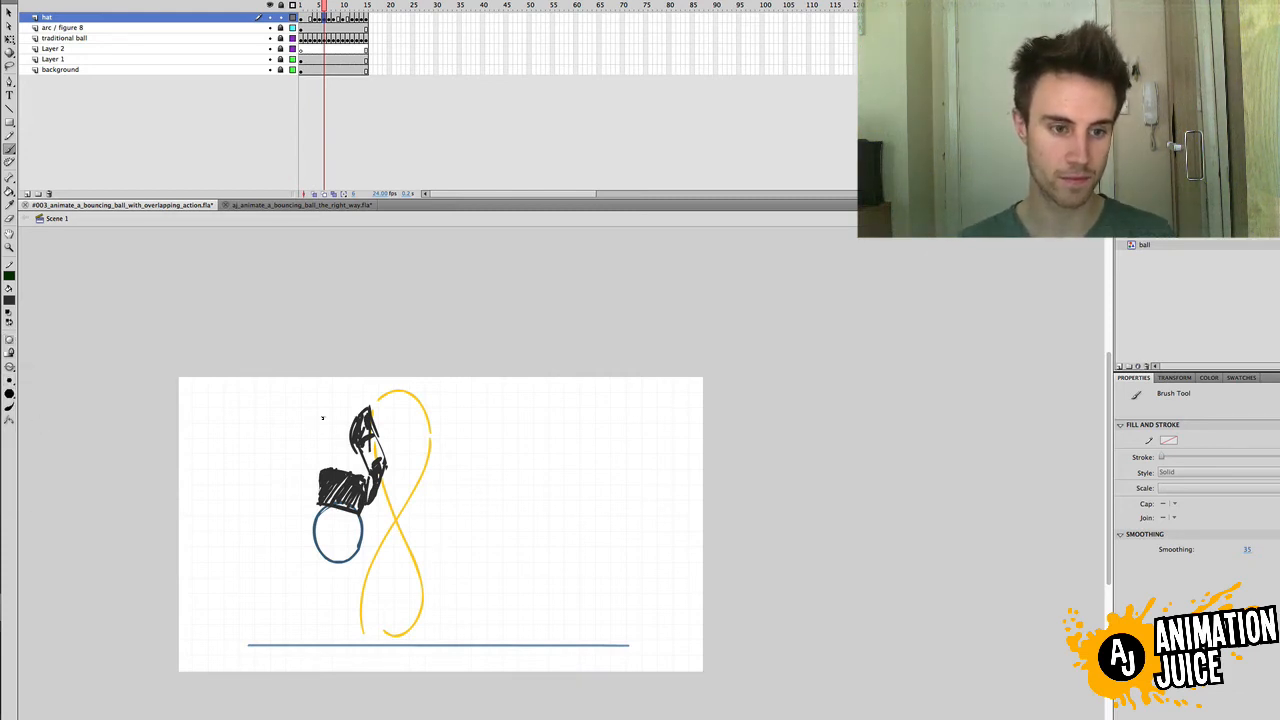
drag(364, 470, 370, 492)
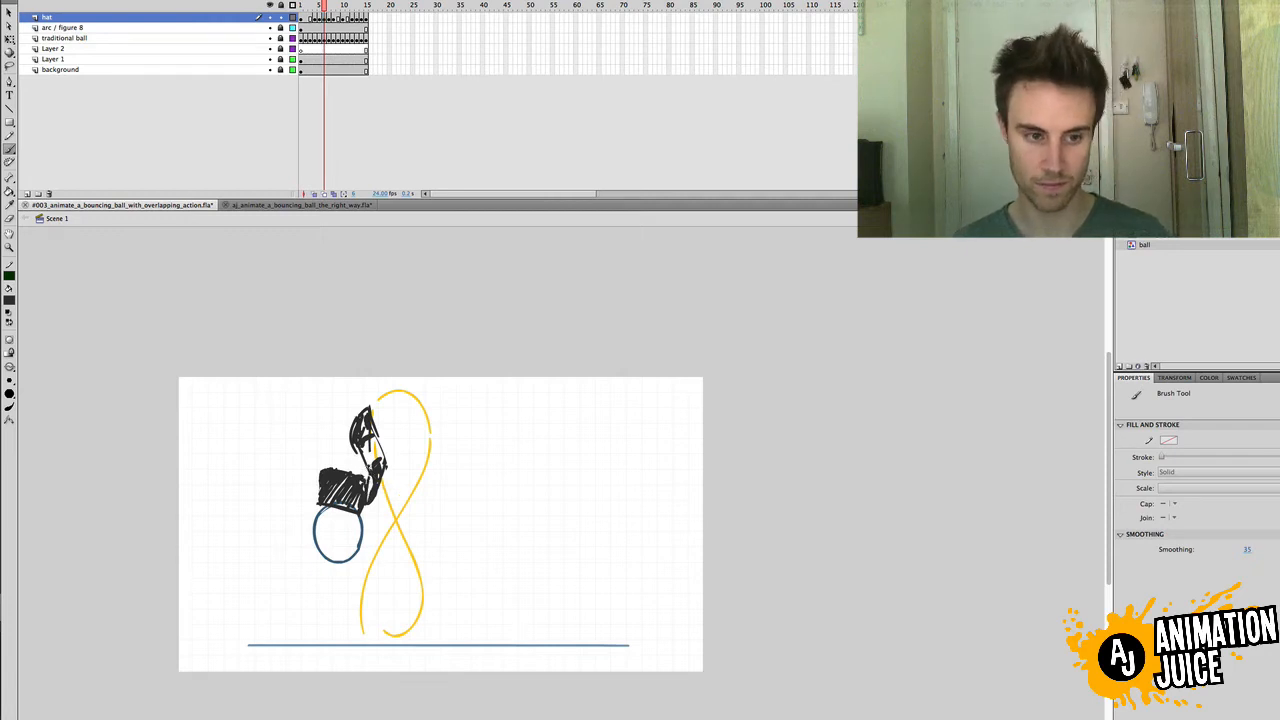
Step: Choose a smaller brush size, touch up the tail's base on frame 6 and erase the part connecting it to the hat
key(v)
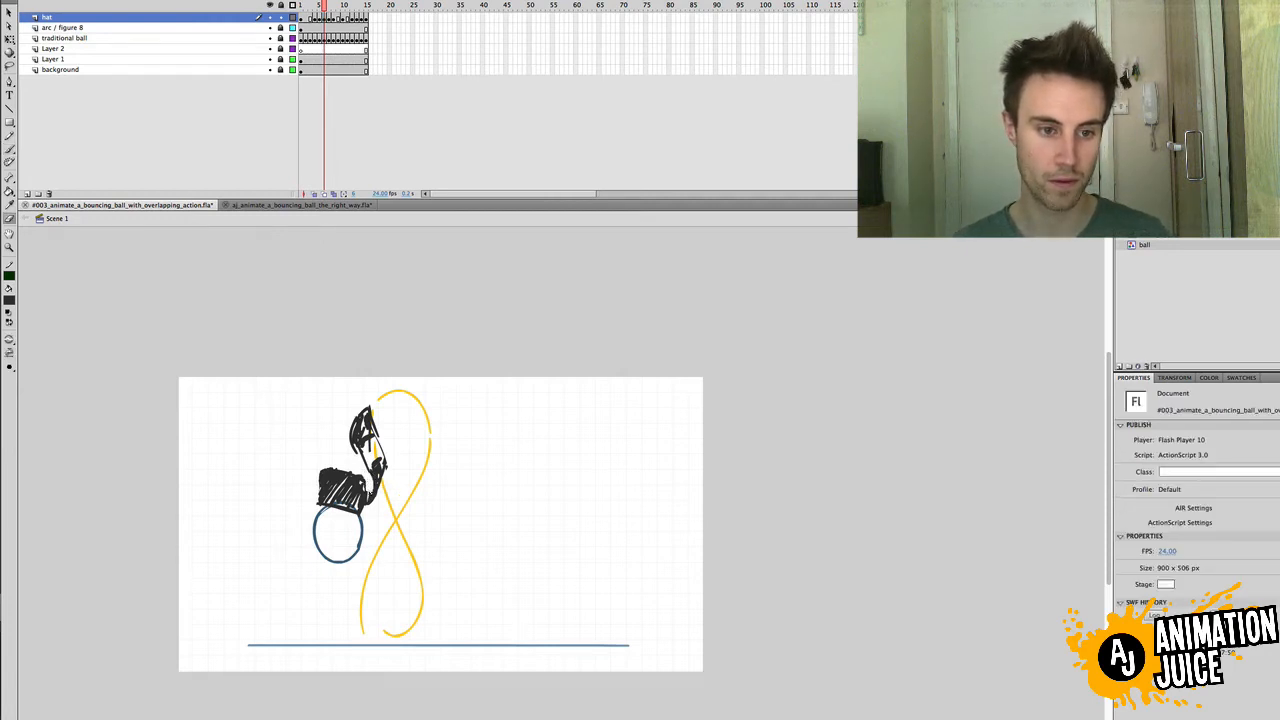
key(b)
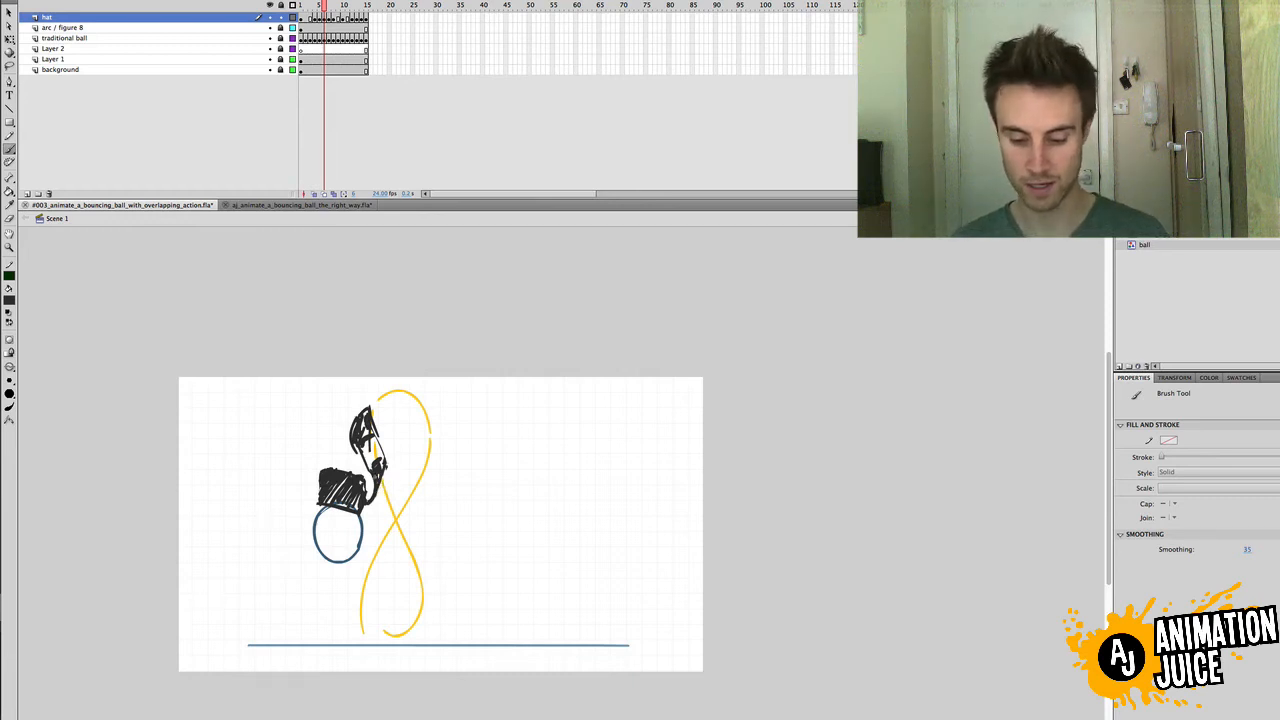
click(10, 381)
click(32, 395)
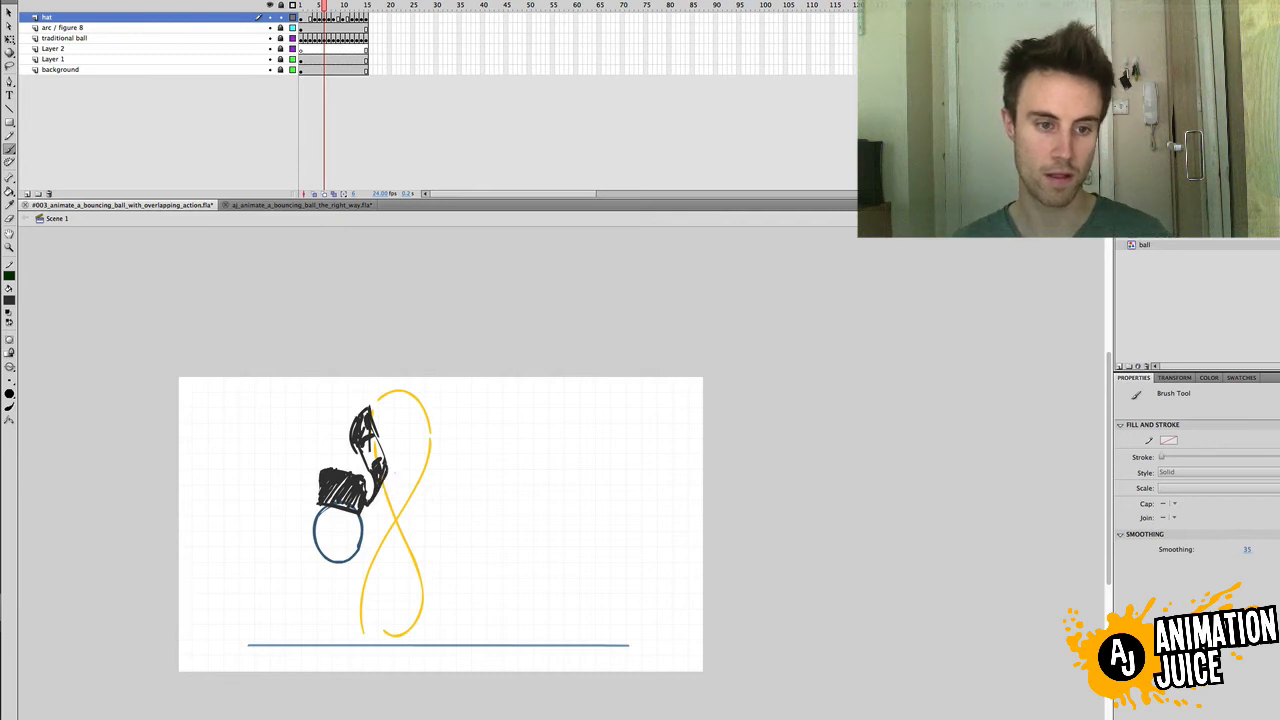
drag(323, 10, 323, 10)
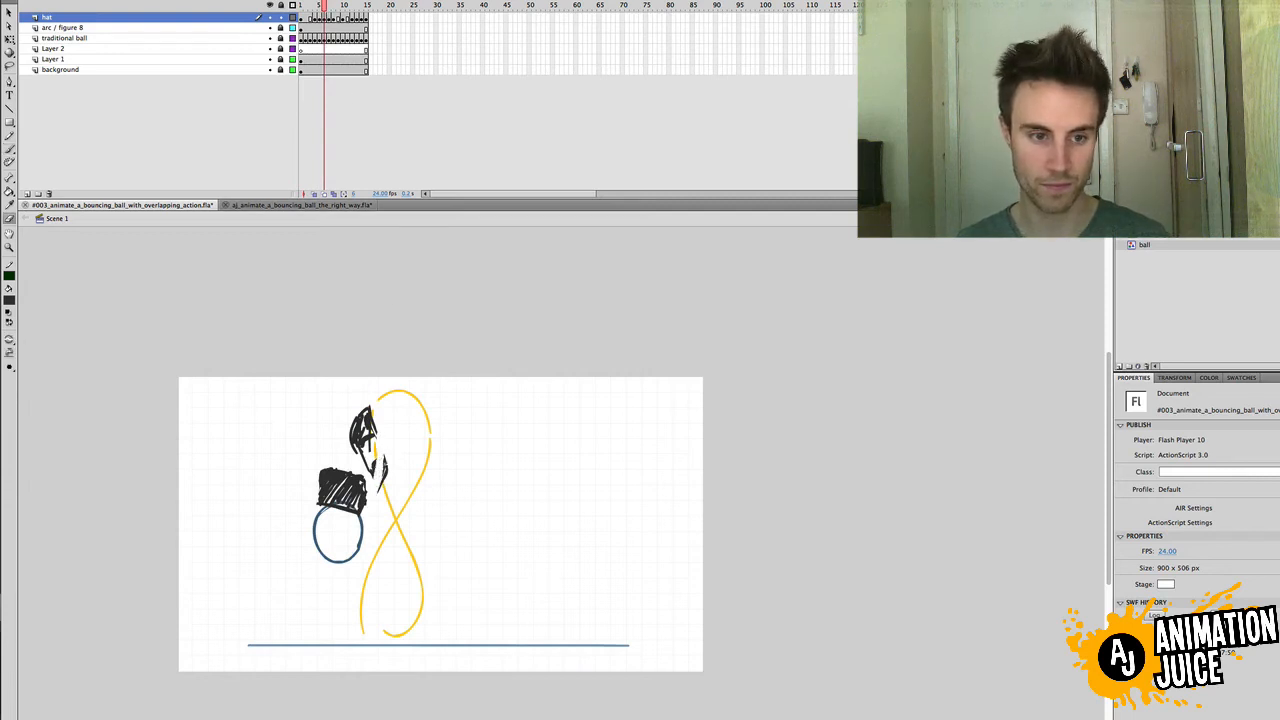
Step: Redraw the right edge of the tail on frame 6 from its upper part down to the hat's brim
key(b)
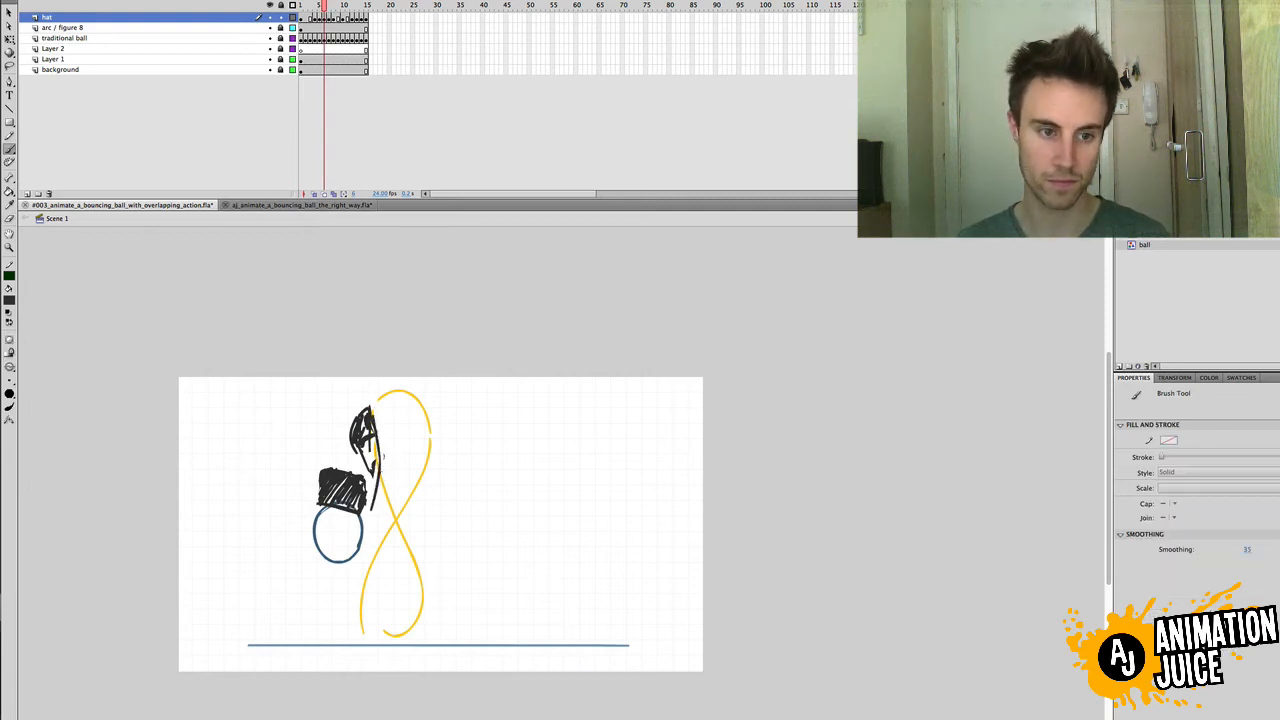
drag(376, 430, 372, 506)
key(super+z)
drag(380, 458, 373, 502)
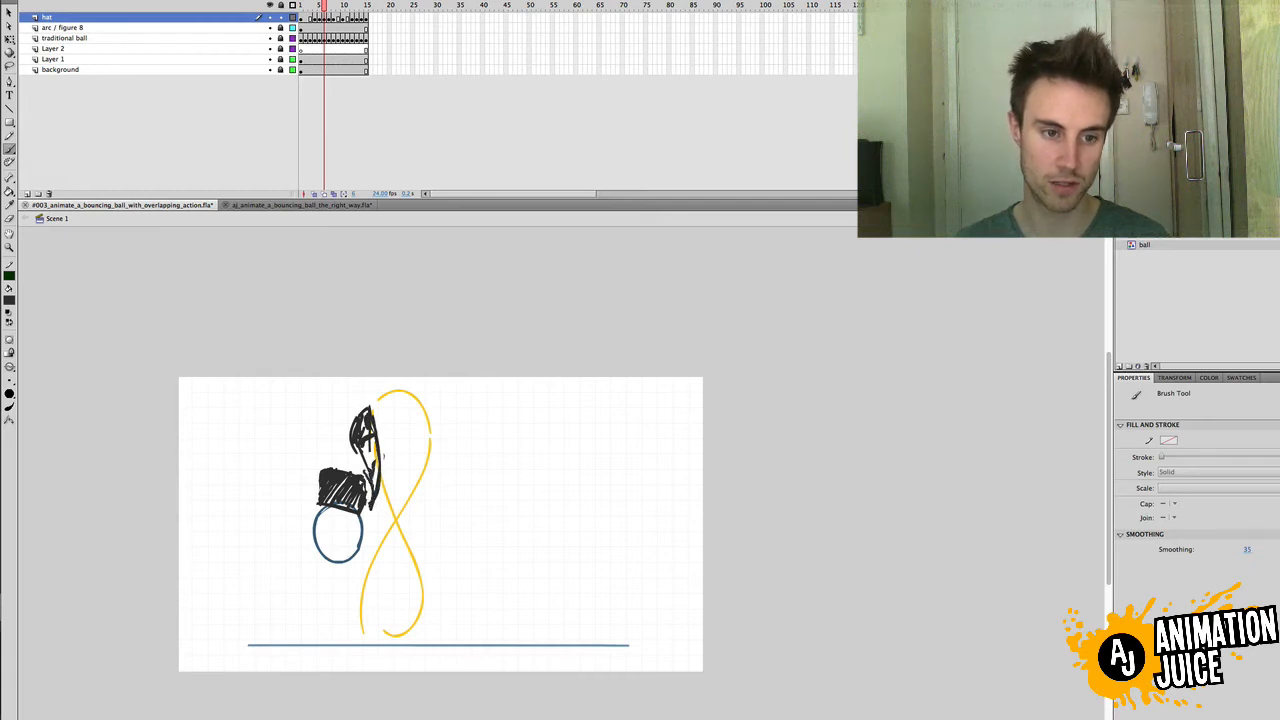
click(321, 7)
drag(321, 7, 323, 7)
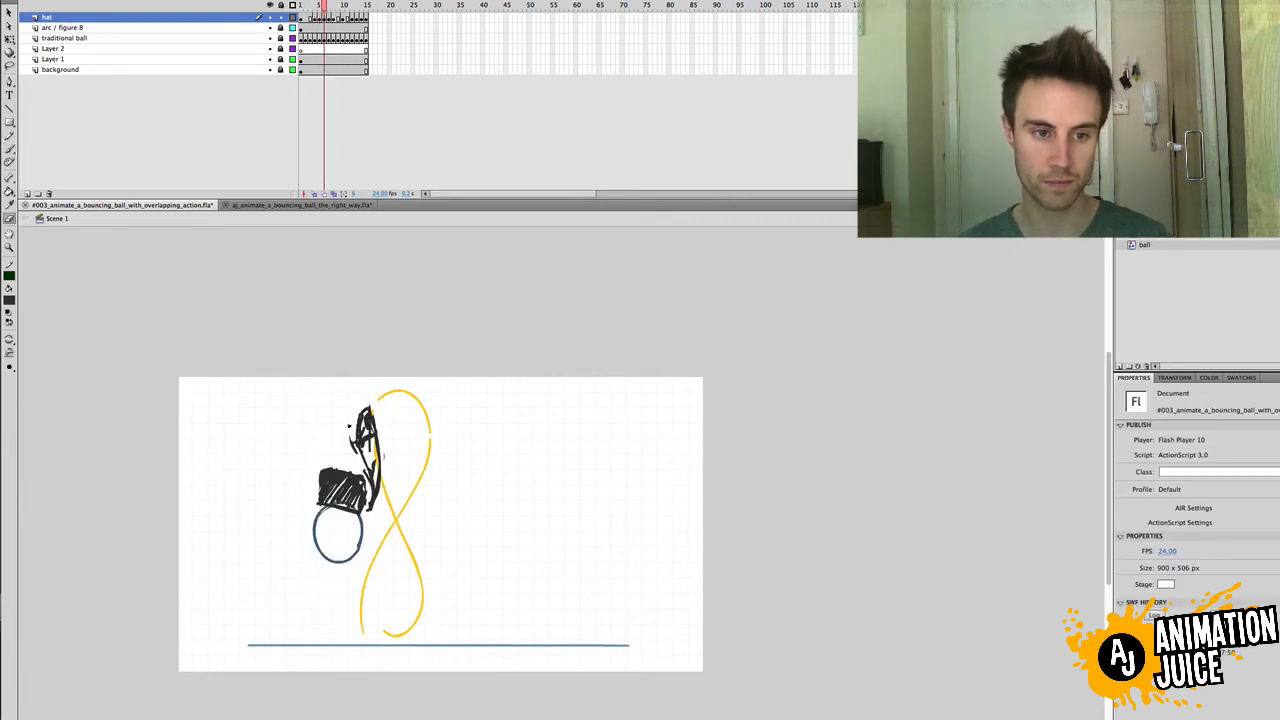
Step: Erase the left bulge of the tail on frame 6 and repaint the tip closer to the figure-8 guide
drag(366, 460, 371, 484)
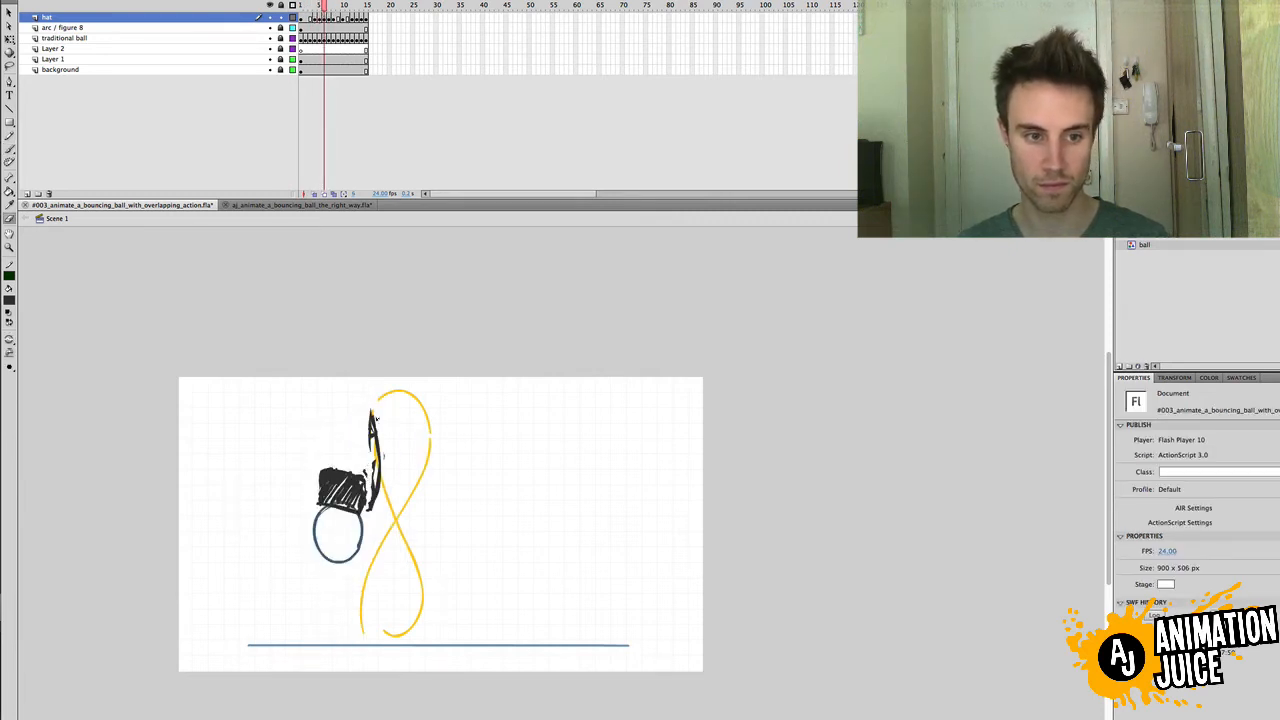
key(b)
mouse_move(372, 414)
mouse_down()
mouse_move(394, 393)
mouse_move(381, 468)
mouse_move(380, 404)
mouse_move(380, 488)
mouse_up()
key(super+z)
key(super+z)
key(super+z)
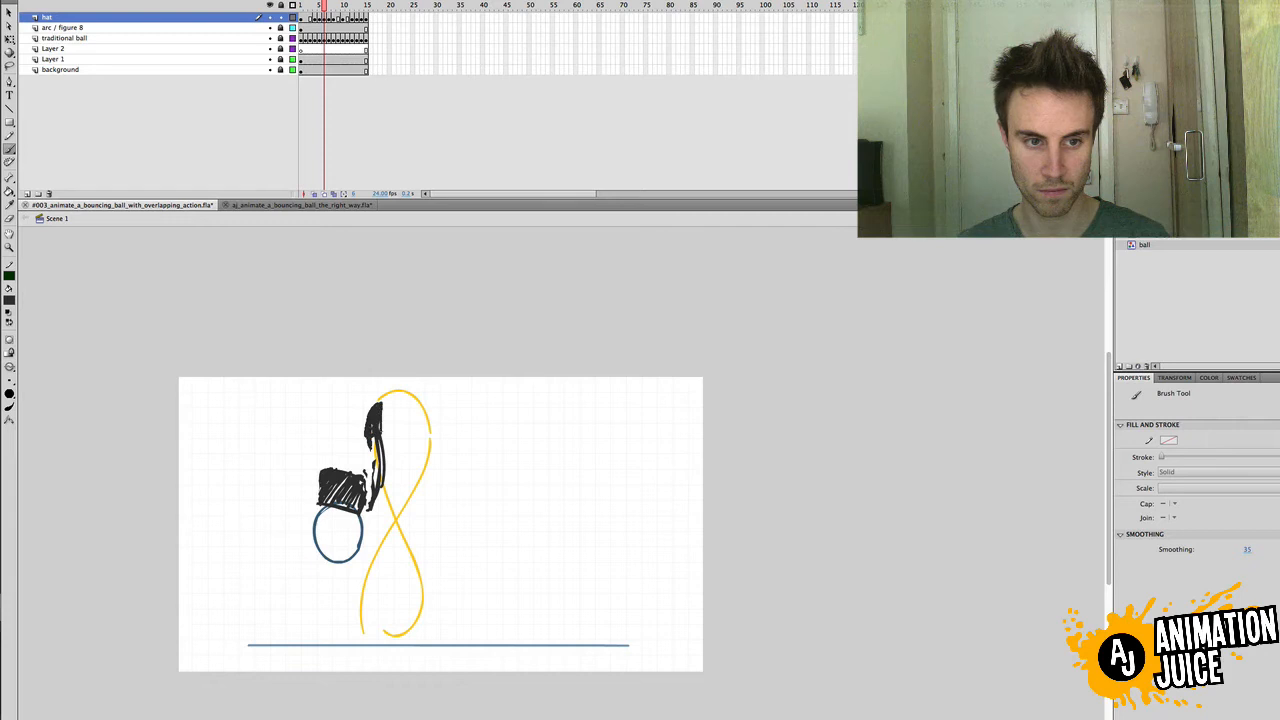
Step: Rework the tail's right edge on frame 6 as a long curve from tip to base, undoing the misplaced strokes
drag(382, 424, 382, 484)
key(super+z)
key(super+z)
drag(381, 412, 372, 501)
key(super+z)
key(super+z)
key(super+z)
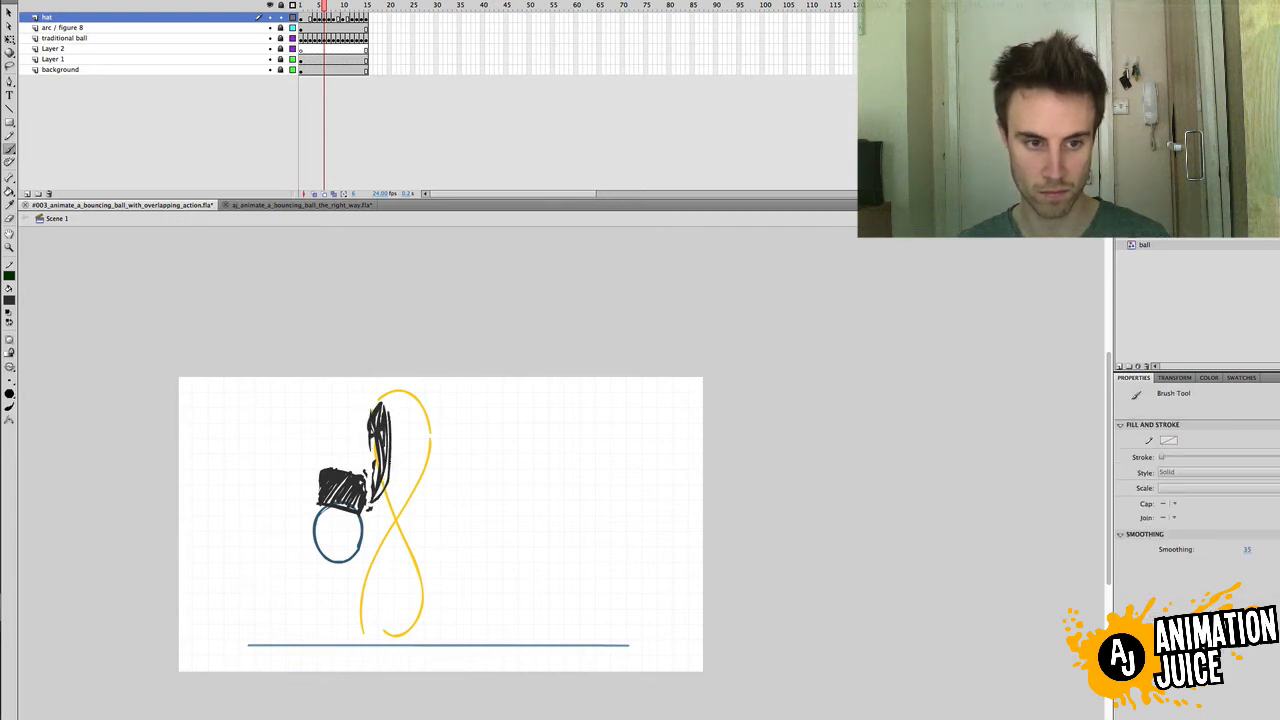
drag(376, 434, 372, 490)
key(e)
key(b)
drag(389, 418, 374, 497)
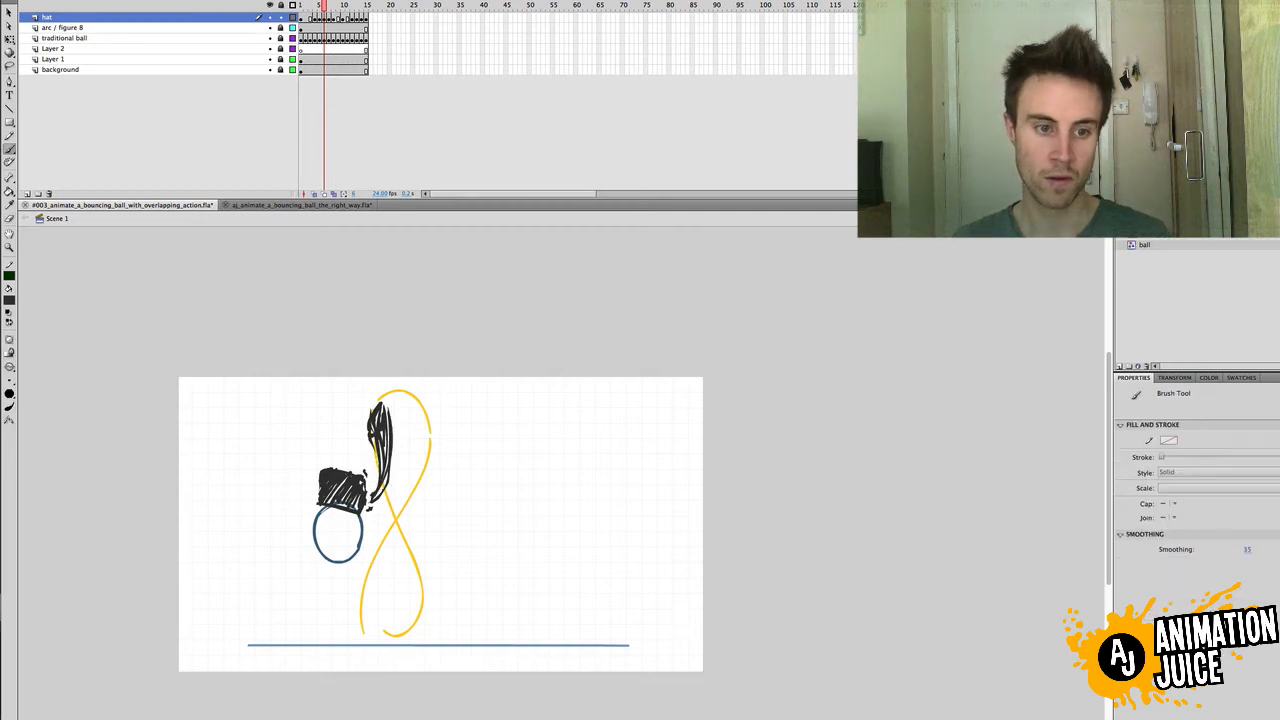
Step: Erase a gap in the middle of the tail on frame 6 and save the document
key(v)
click(388, 424)
right_click(388, 424)
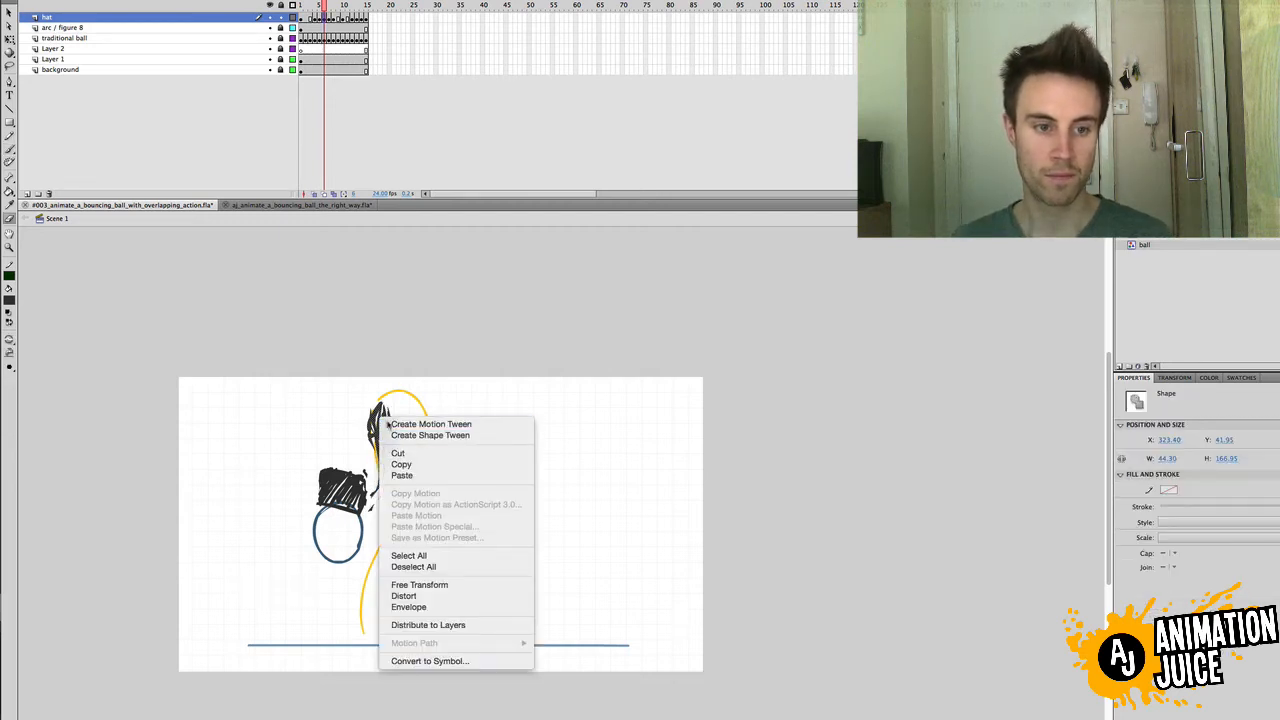
click(356, 400)
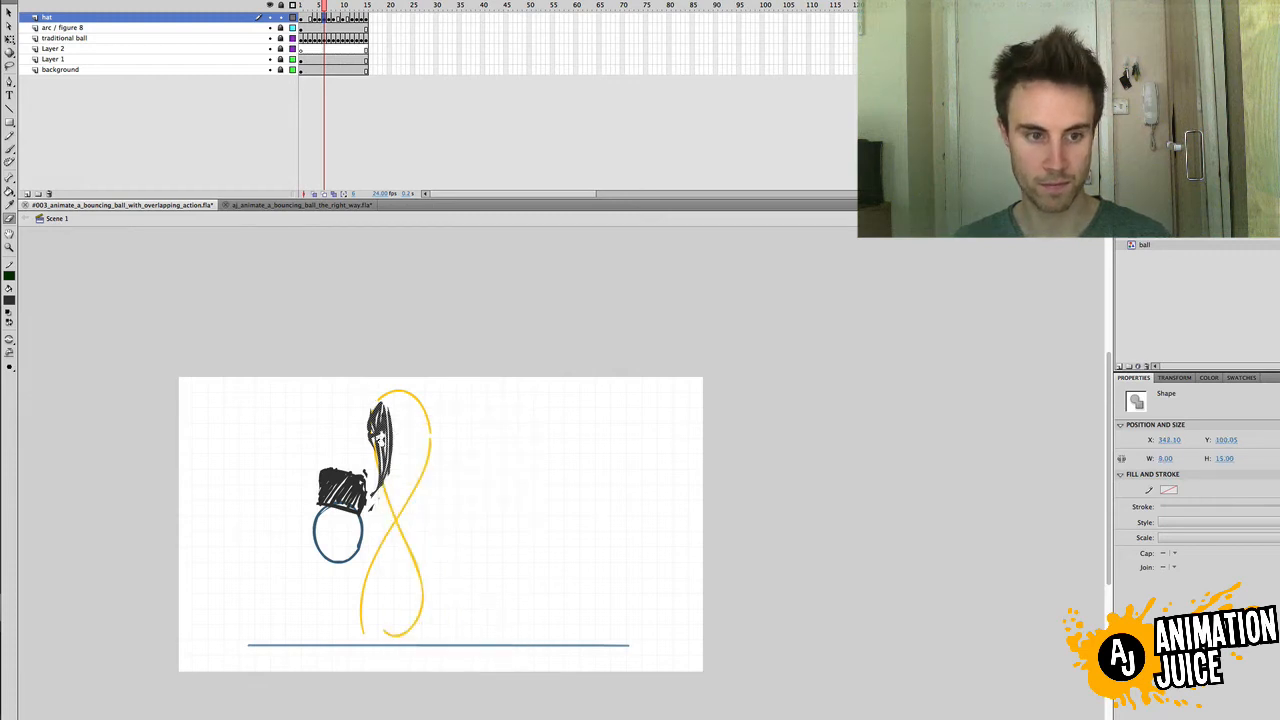
click(399, 429)
key(ctrl+s)
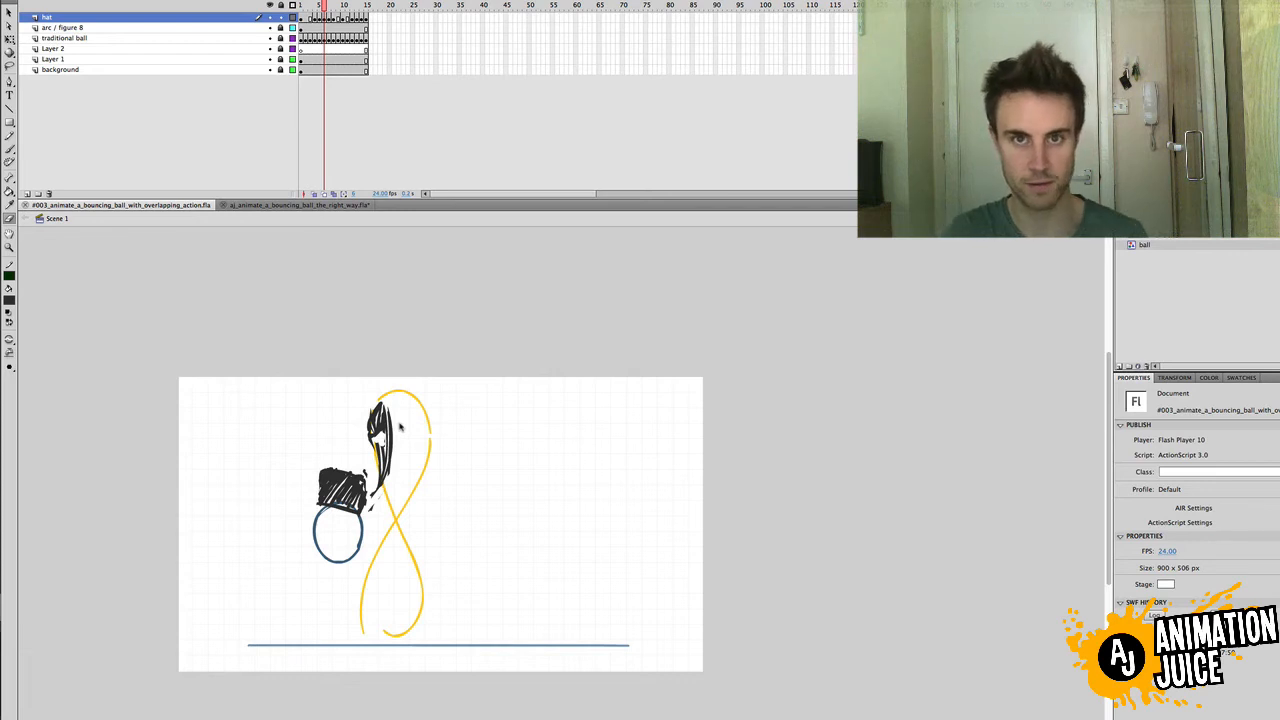
Step: Clear the lower middle of the tail on frame 6, redraw its right edge bulging outward and shade the base
key(b)
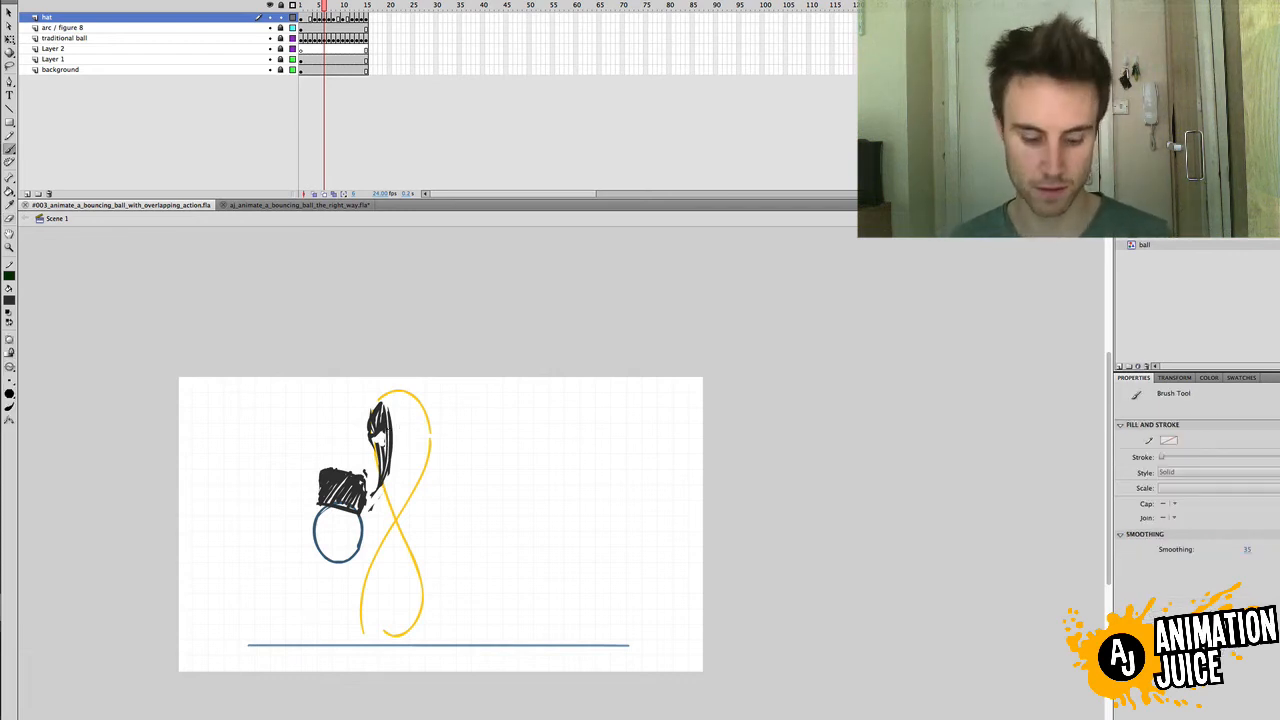
key(v)
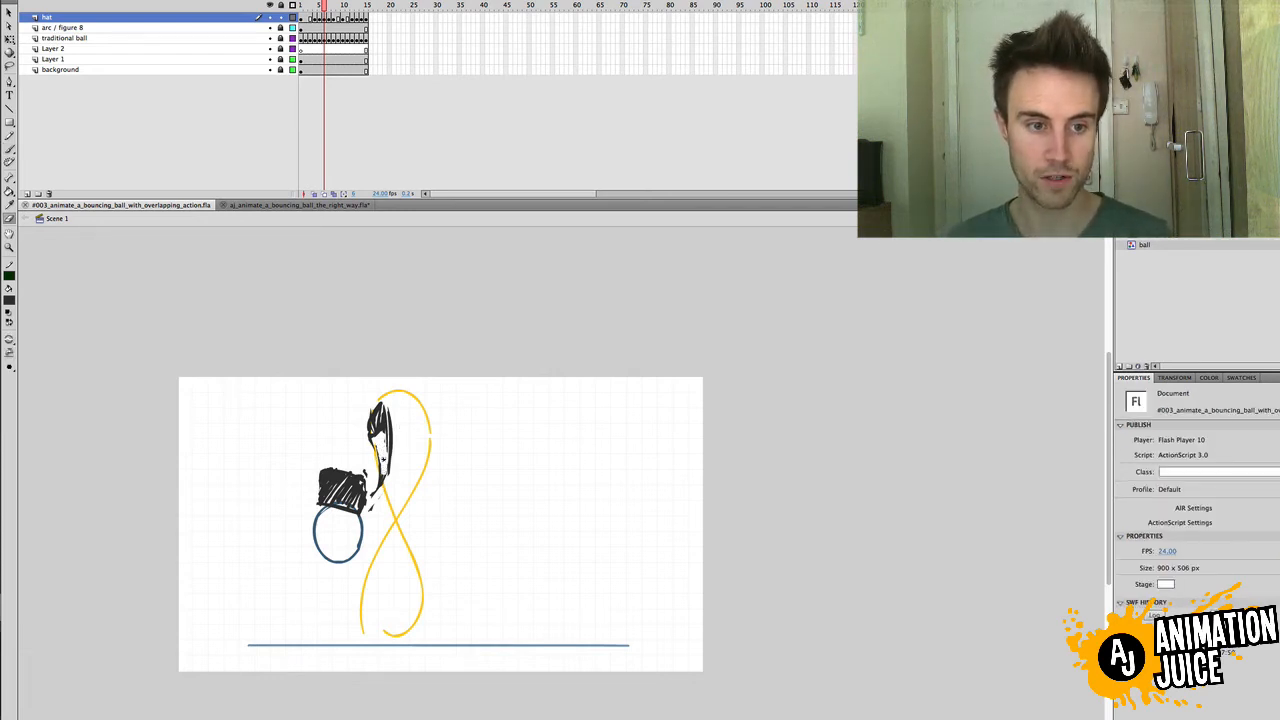
key(b)
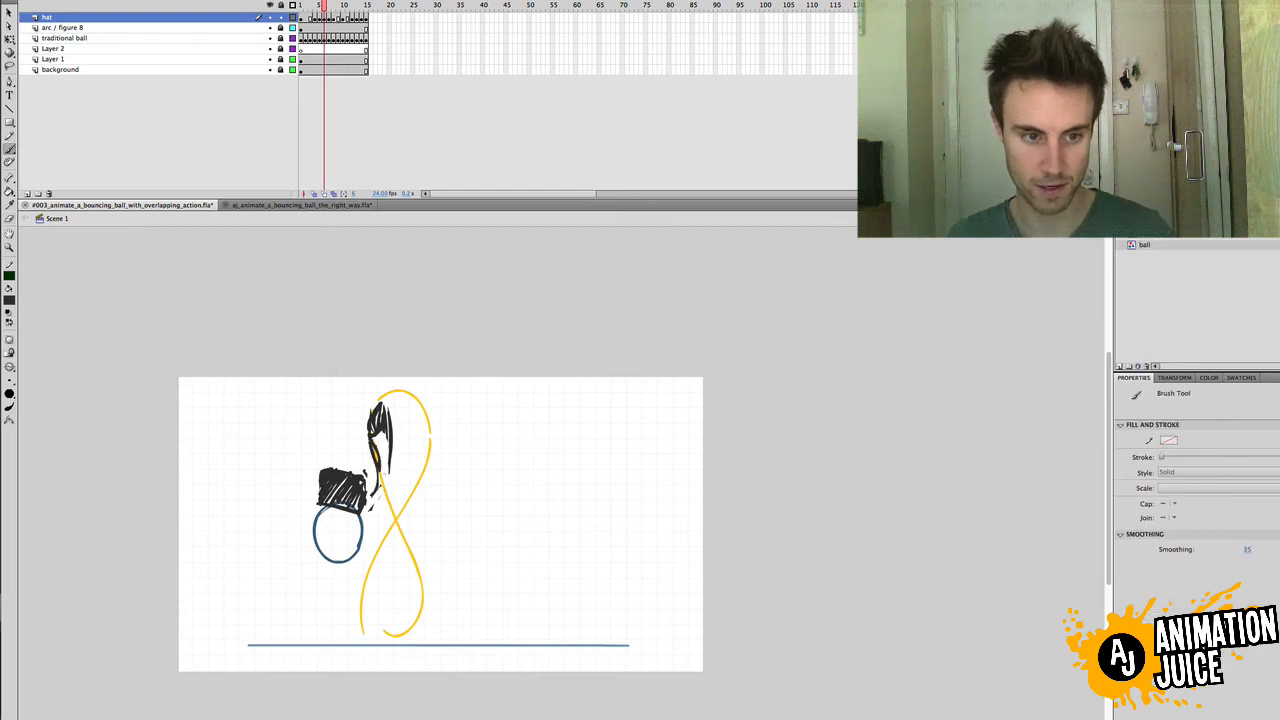
drag(395, 436, 373, 497)
key(super+z)
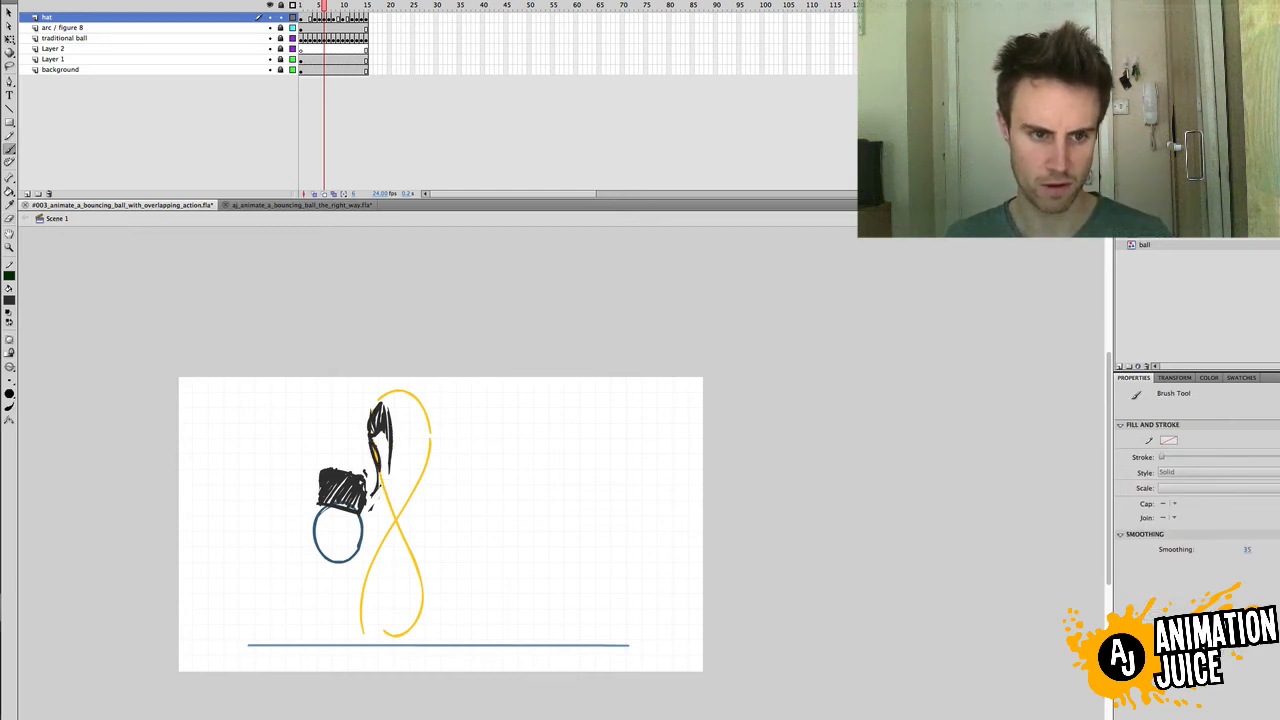
drag(392, 446, 372, 497)
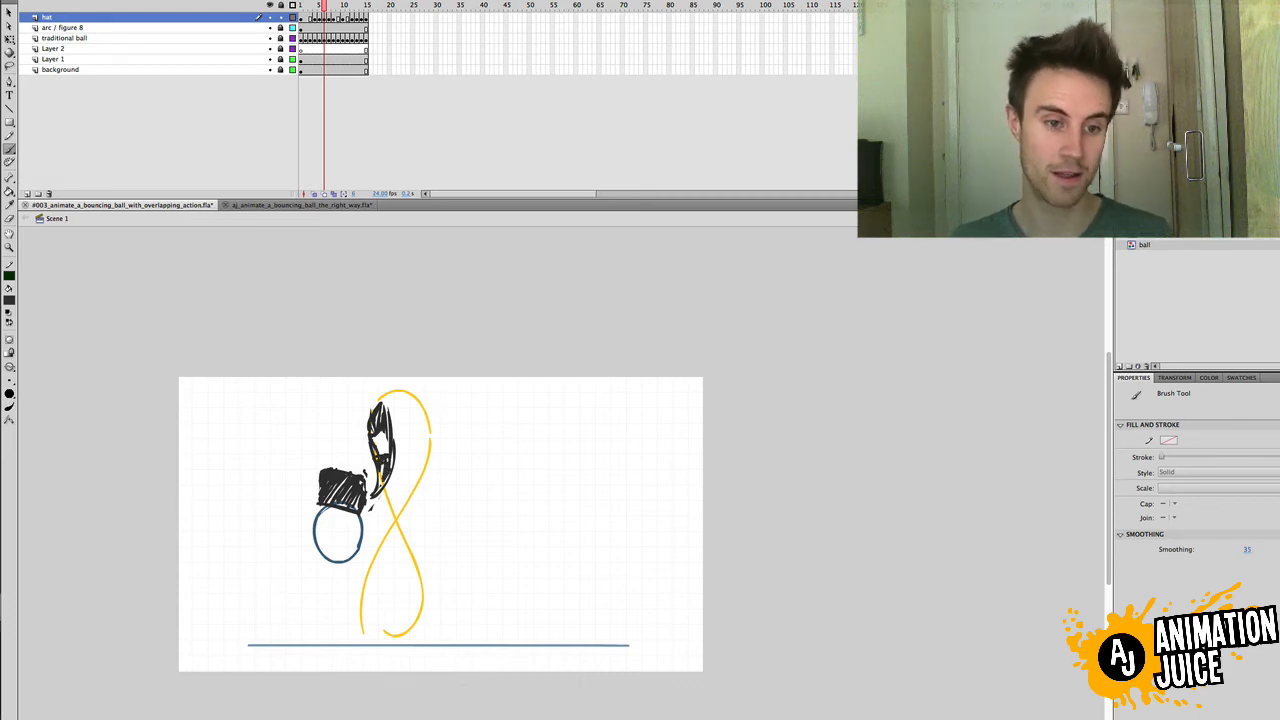
Step: Check the frames through 15, then lasso the tail's tip on frame 1 and lower it with Free Transform
drag(323, 5, 367, 5)
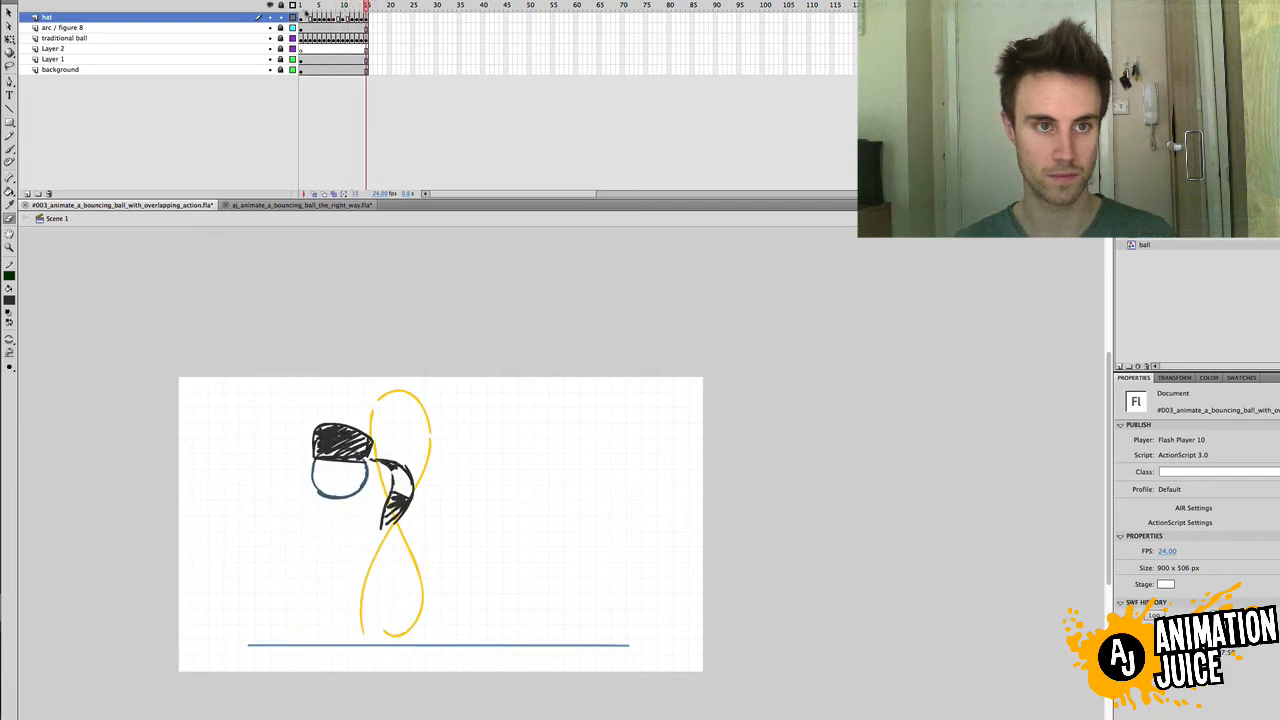
click(302, 8)
click(302, 19)
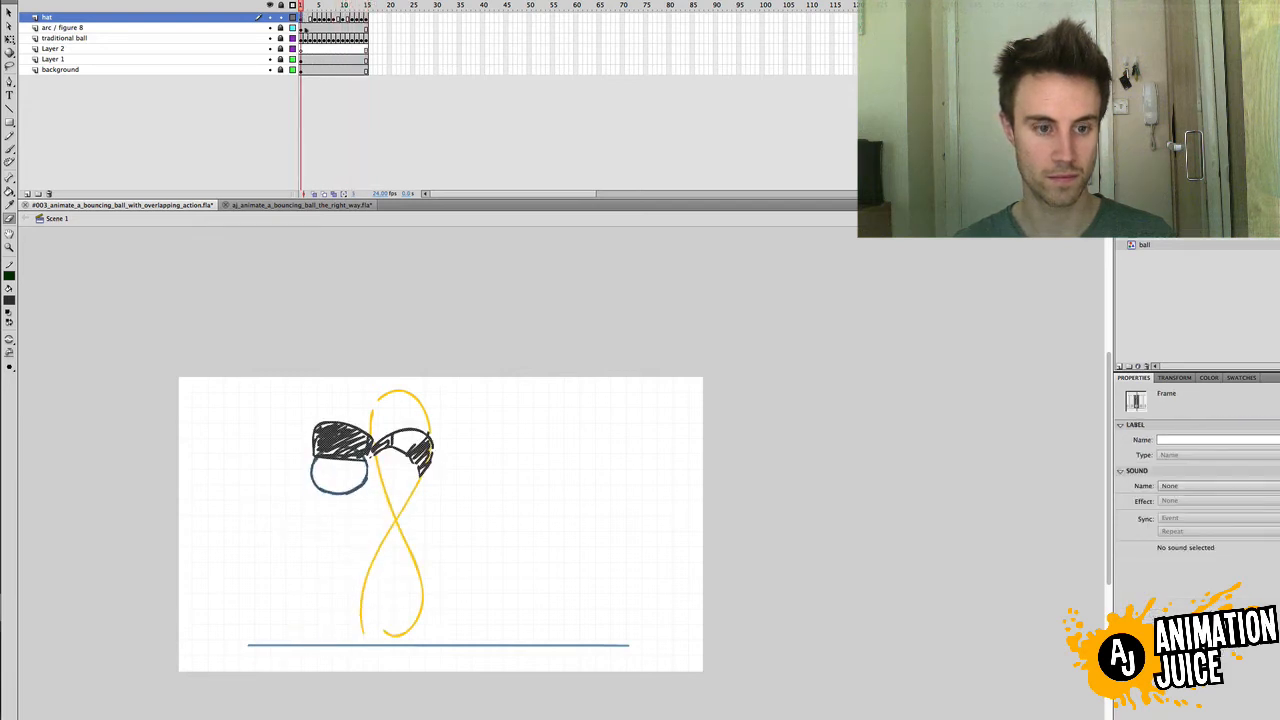
key(l)
mouse_move(443, 400)
mouse_down()
mouse_move(460, 494)
mouse_move(371, 463)
mouse_move(386, 417)
mouse_move(478, 418)
mouse_move(436, 461)
mouse_move(444, 434)
mouse_move(437, 467)
mouse_up()
key(q)
Step: Compare frames 15 and 1, add a keyframe on frame 2 of the hat layer and nudge the drawing up 2 px
click(366, 8)
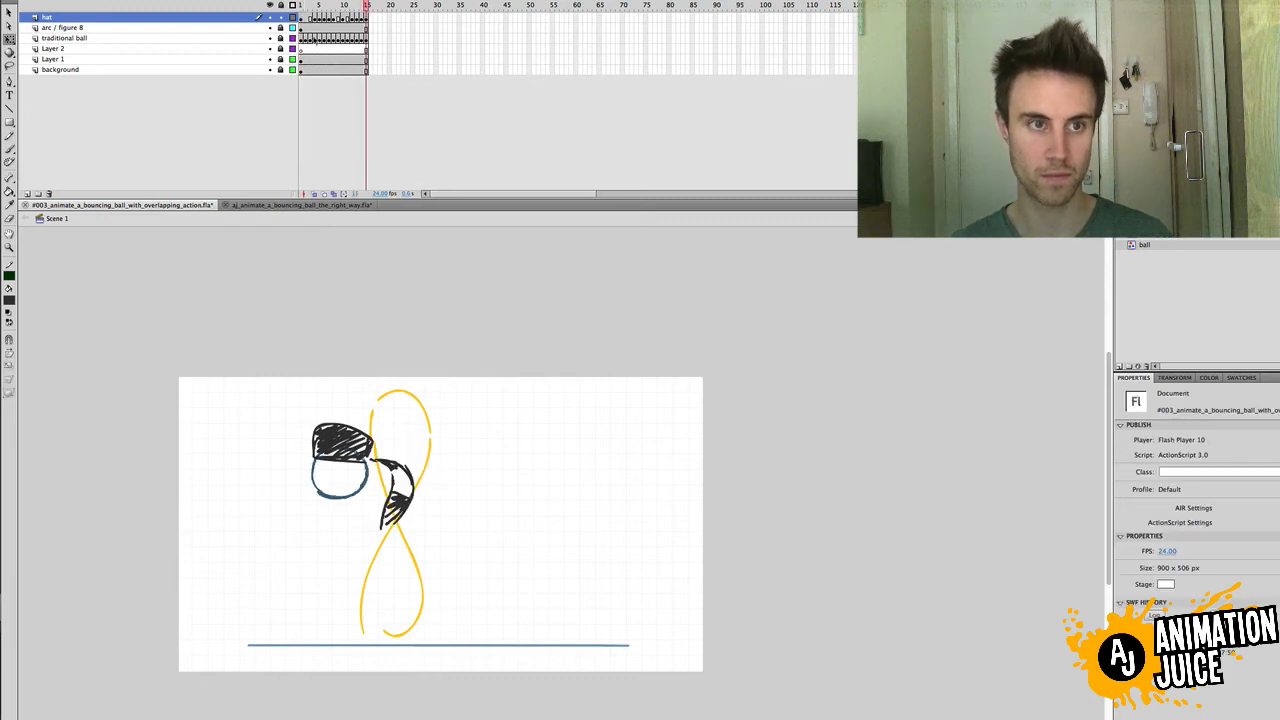
click(301, 6)
click(302, 18)
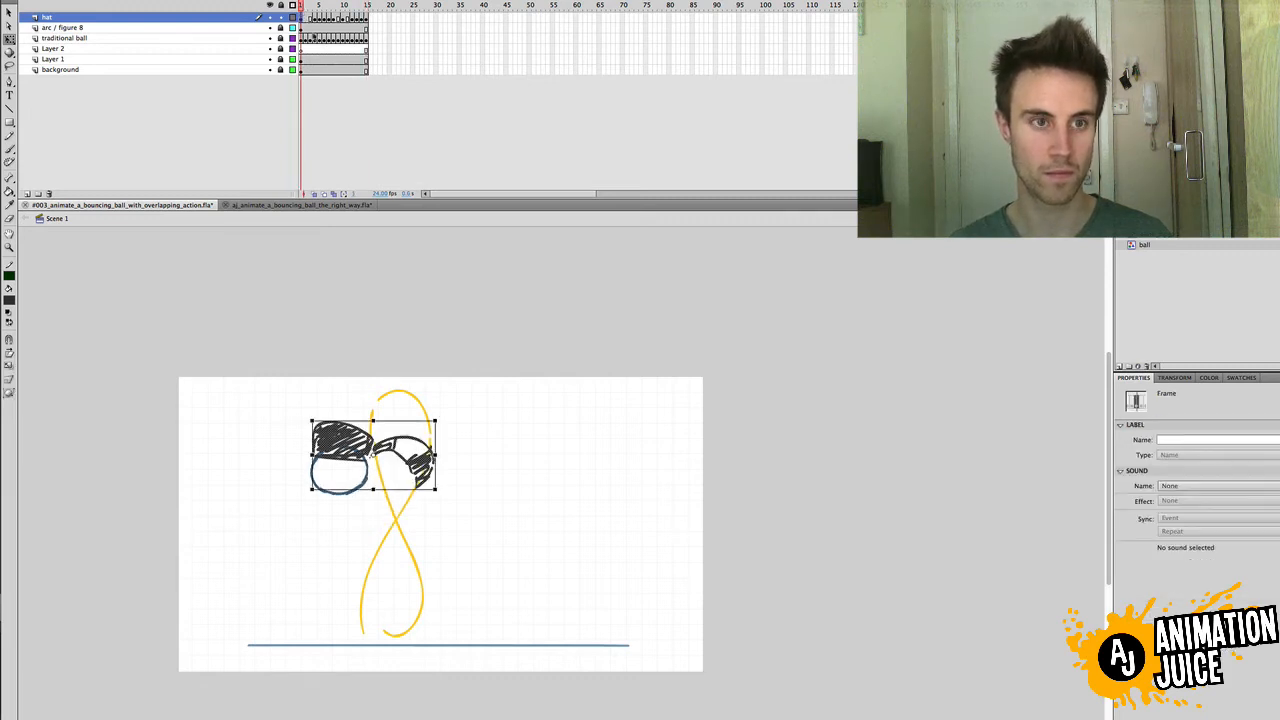
click(306, 18)
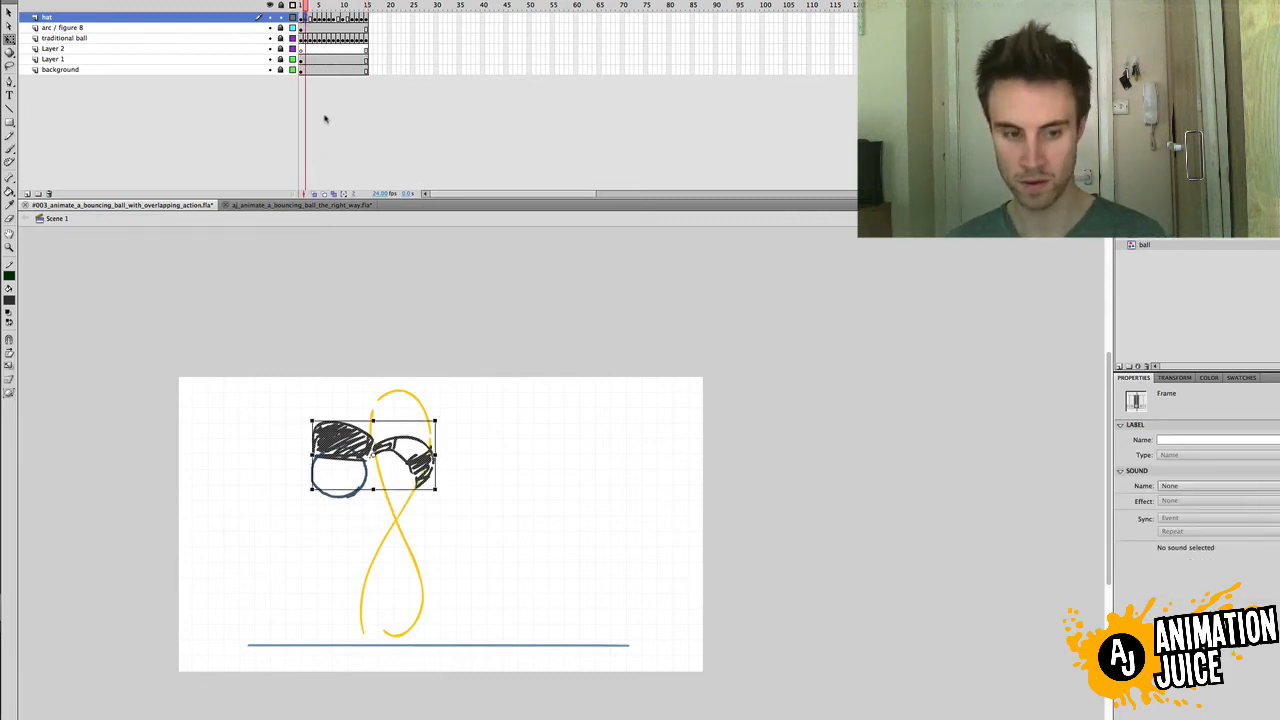
click(425, 481)
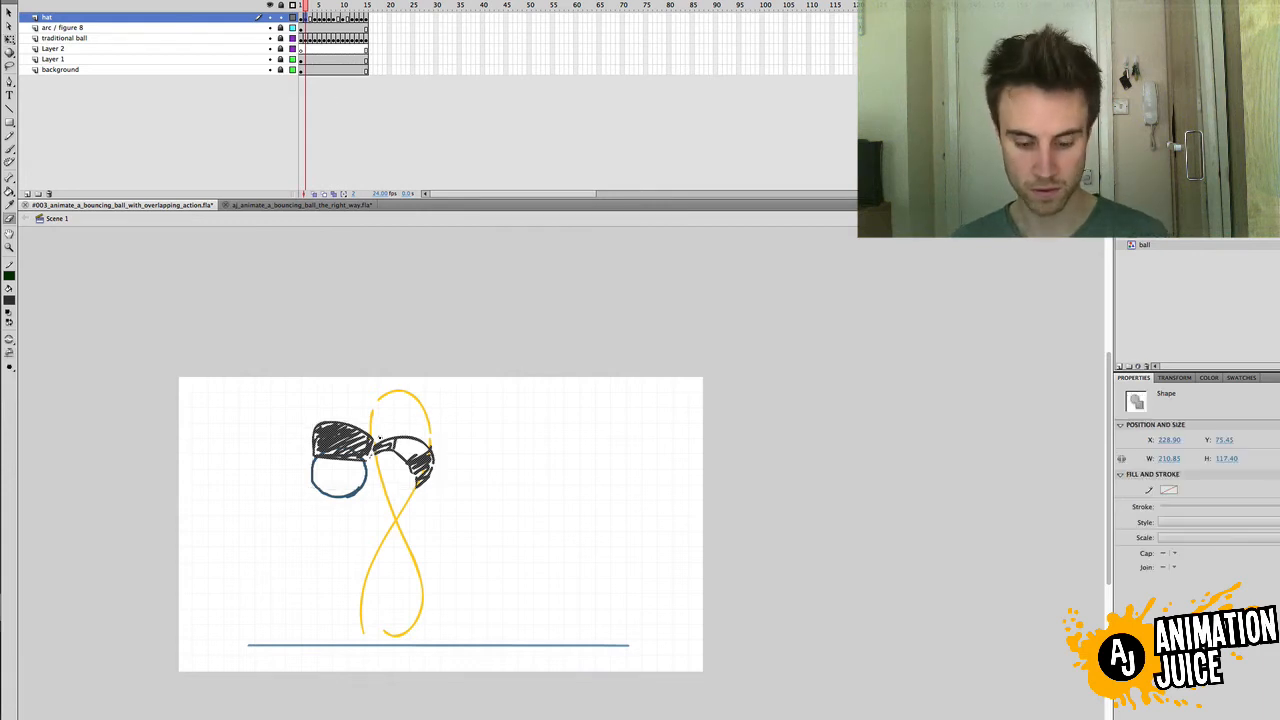
key(v)
key(Up)
key(Up)
Step: Erase the tail on frame 2 and show onion skins limited to the neighbouring frames
key(e)
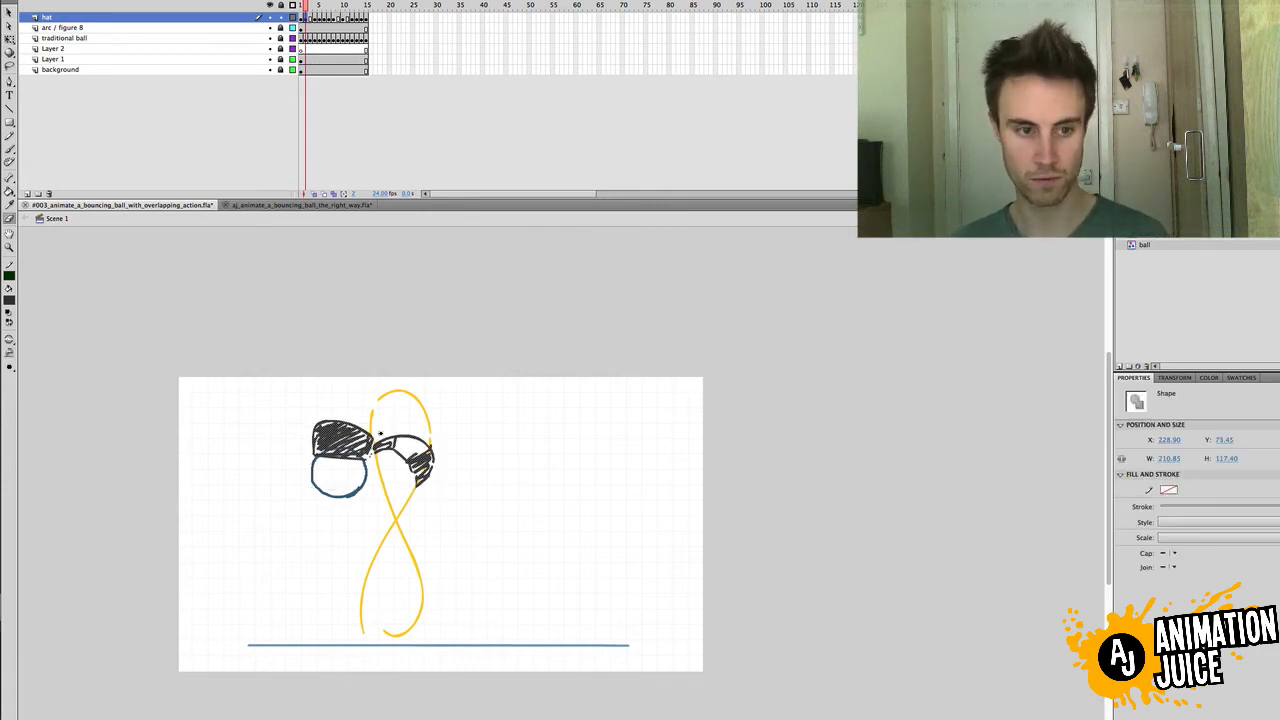
mouse_move(380, 432)
mouse_down()
mouse_move(378, 450)
mouse_move(396, 440)
mouse_move(406, 478)
mouse_move(428, 452)
mouse_up()
click(314, 194)
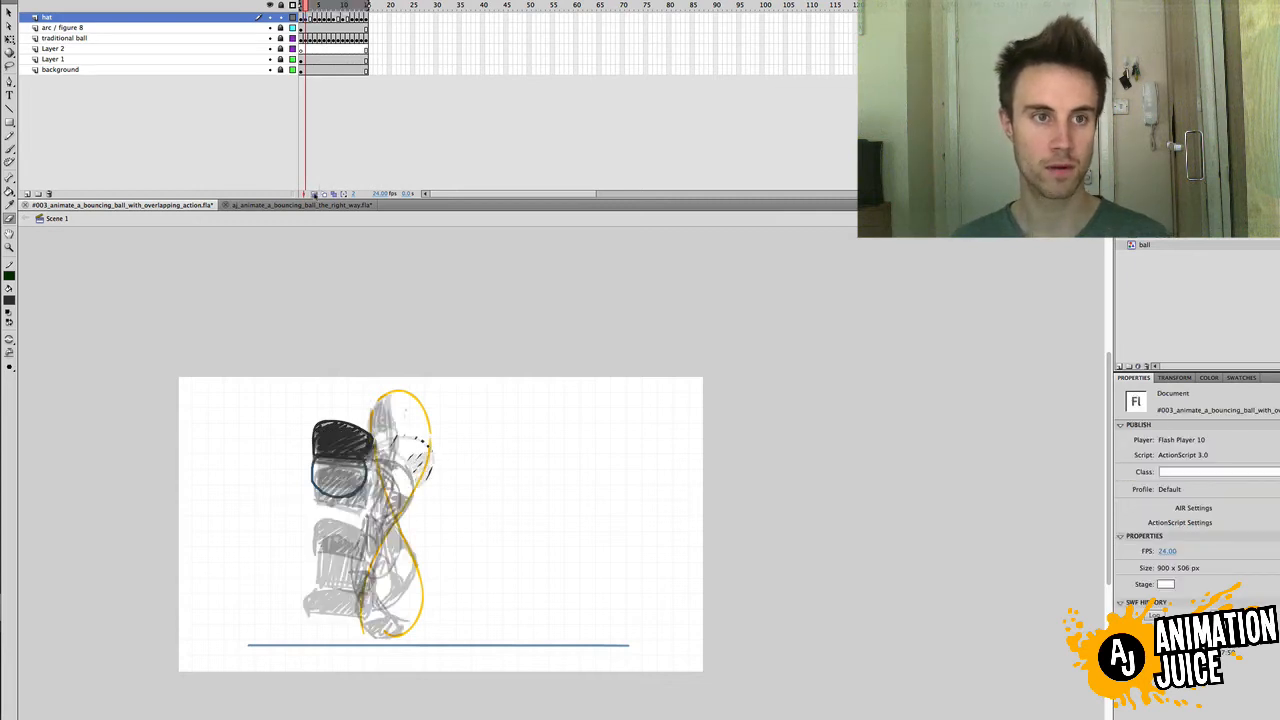
drag(368, 6, 316, 6)
Step: Redraw and shade the tail on frame 2 arching higher than the previous frame's tail, then turn off onion skinning
key(b)
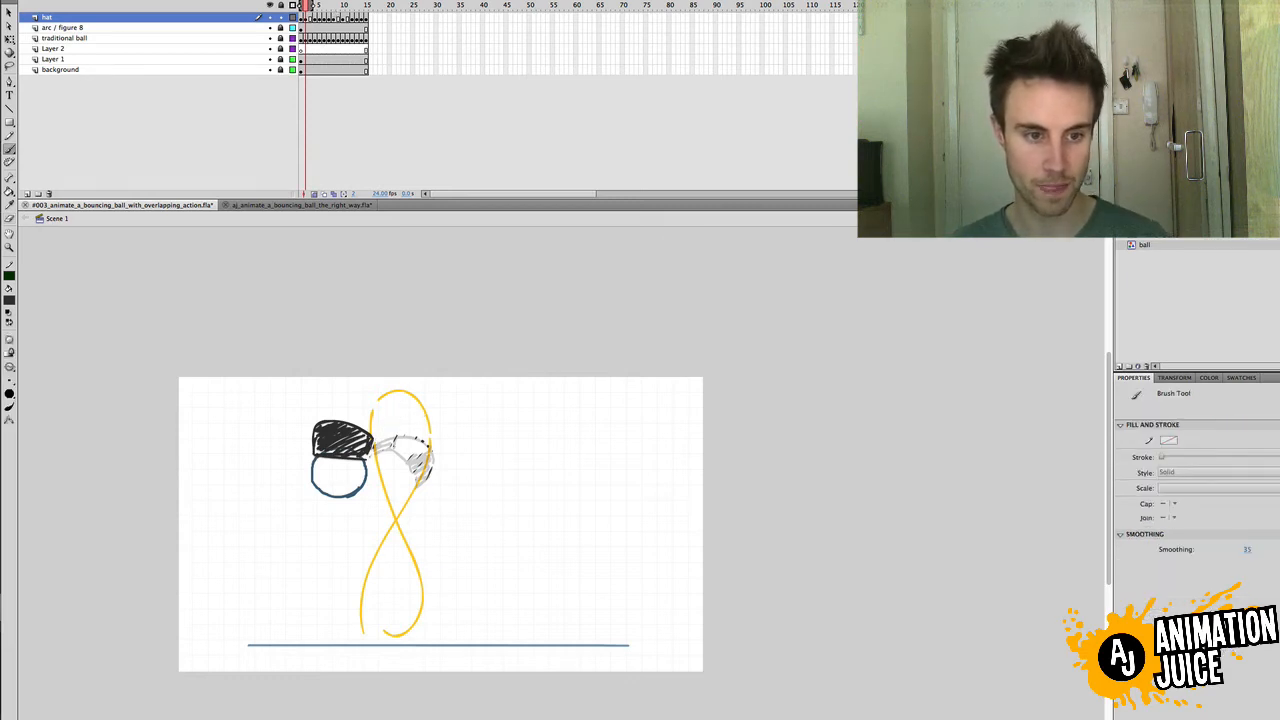
mouse_move(377, 445)
mouse_down()
mouse_move(426, 428)
mouse_move(425, 455)
mouse_up()
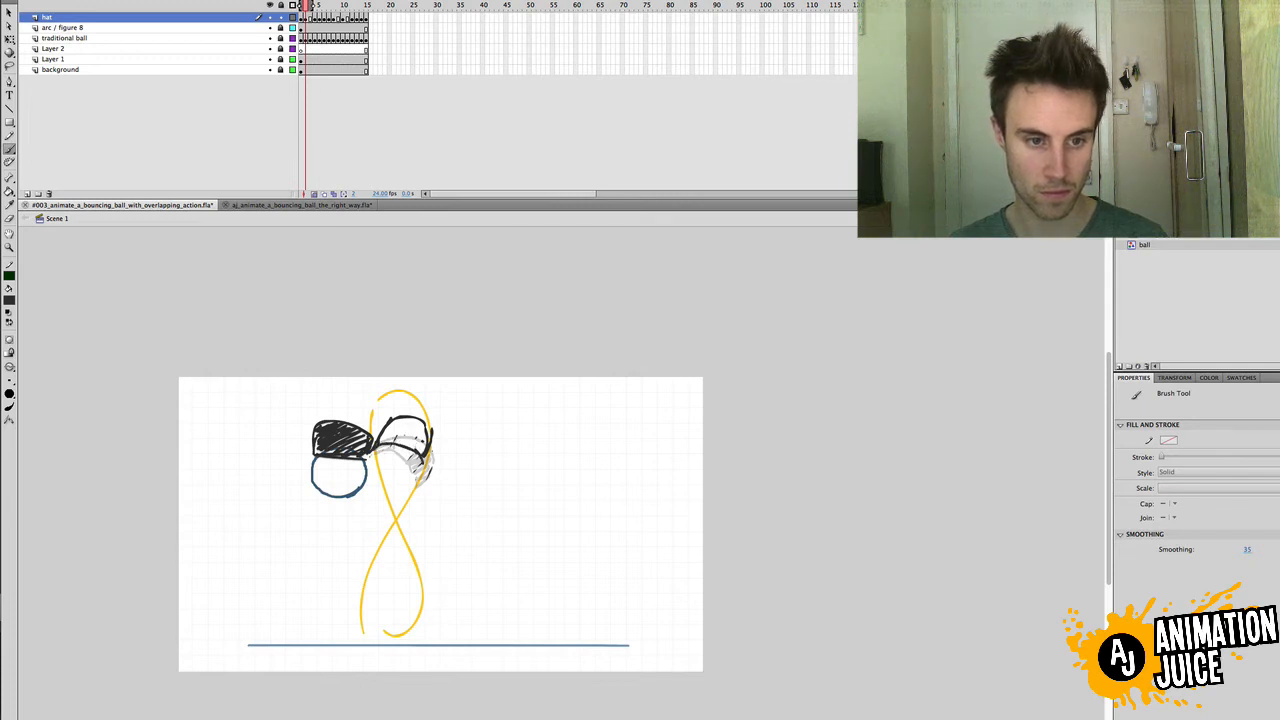
mouse_move(422, 422)
mouse_down()
mouse_move(430, 452)
mouse_move(407, 450)
mouse_move(418, 458)
mouse_up()
drag(385, 434, 382, 445)
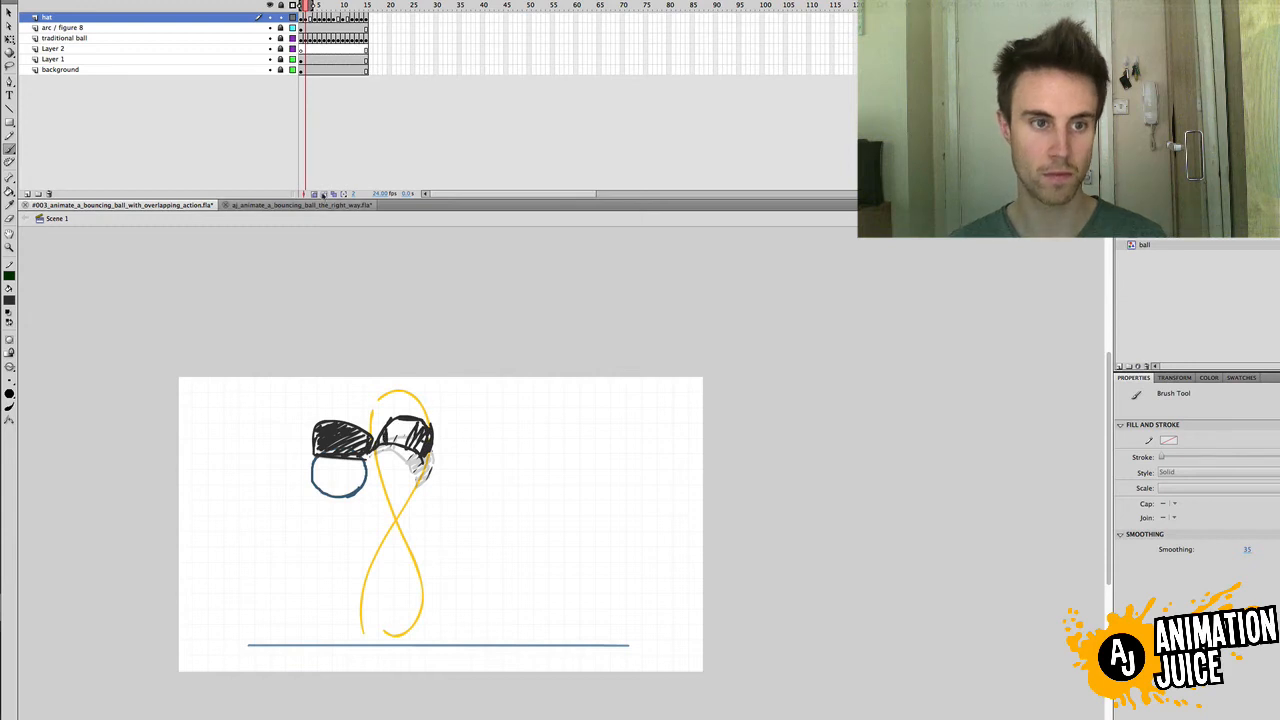
key(v)
click(314, 194)
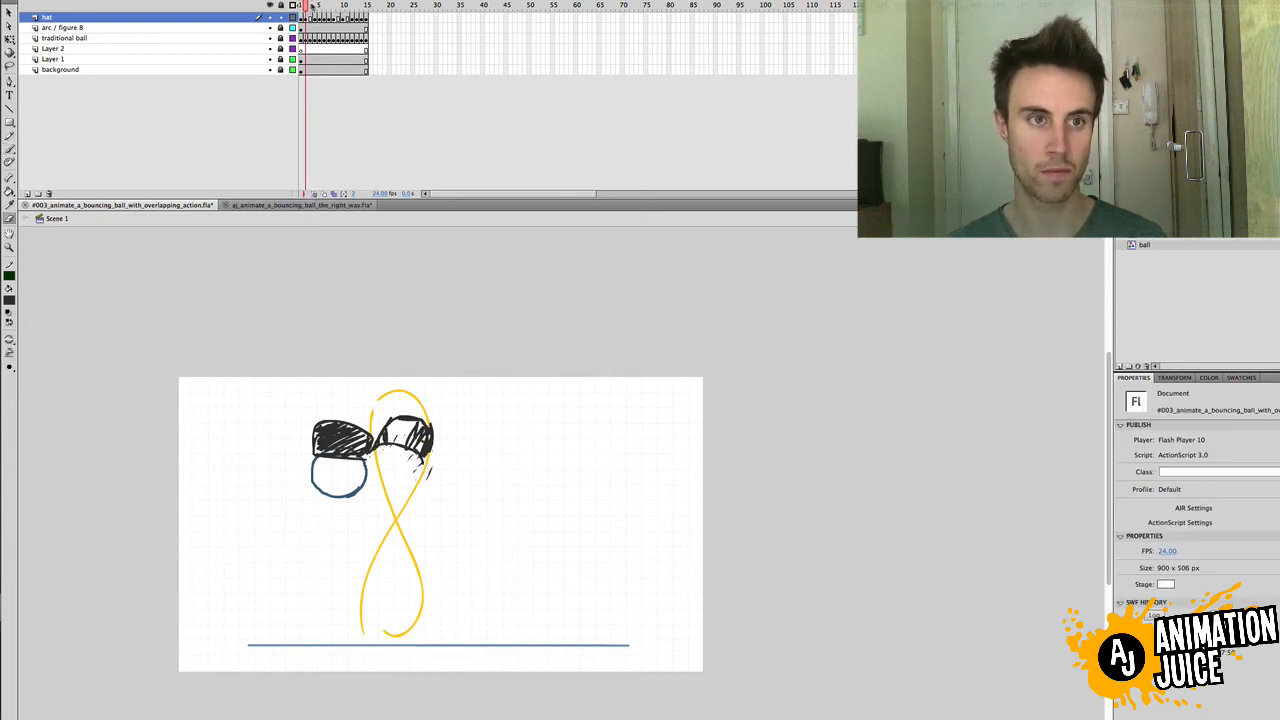
Step: Try to clear the hat drawing from frame 3 of the hat layer
drag(312, 6, 310, 5)
click(310, 17)
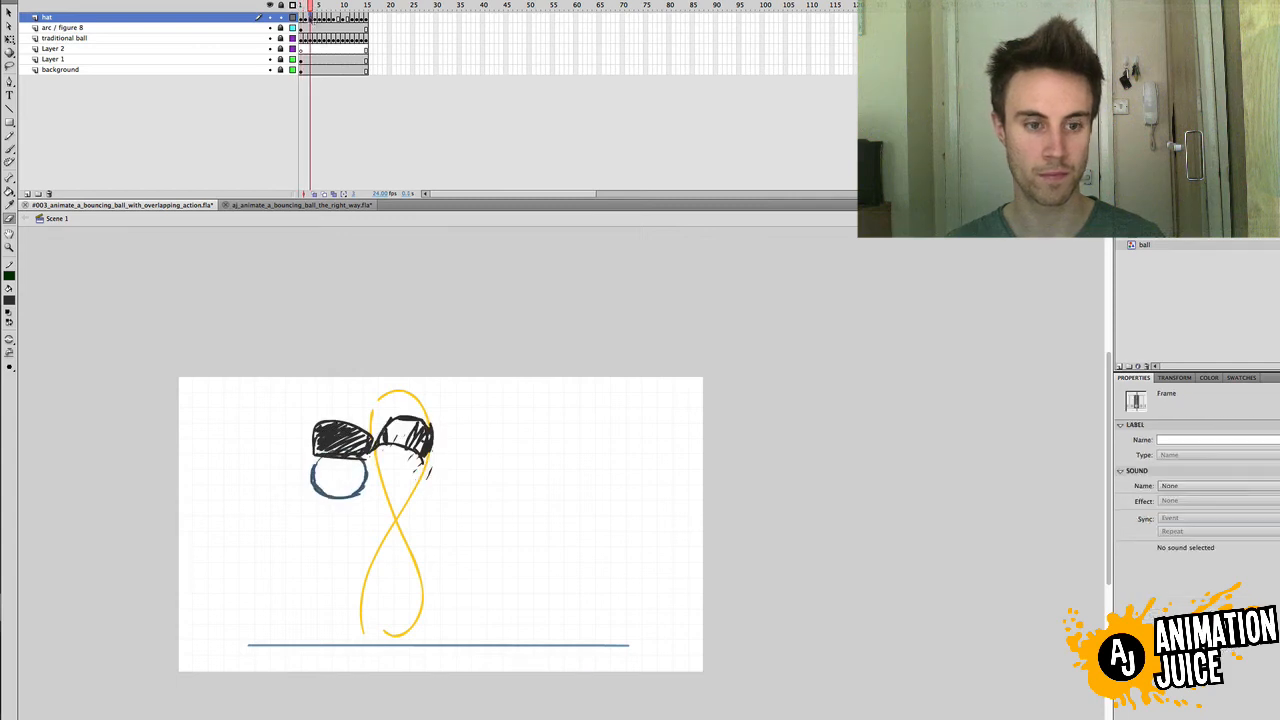
key(Delete)
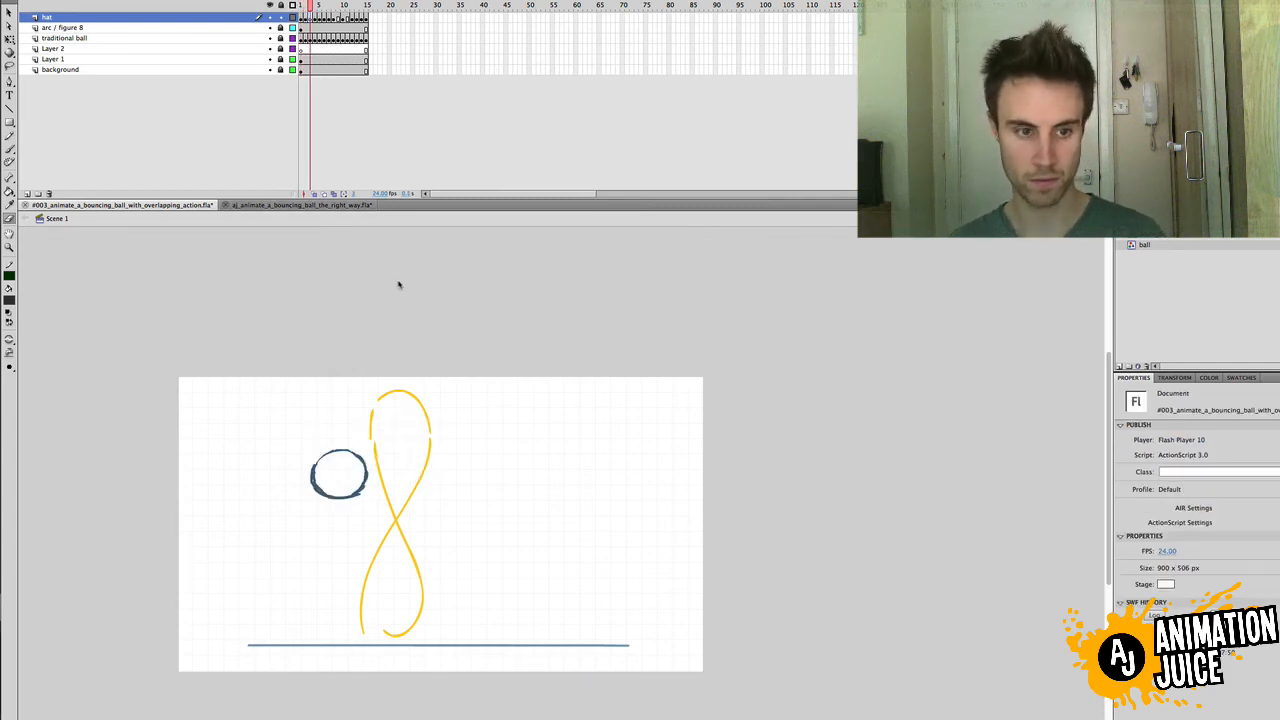
key(super+z)
Step: Bring the hat drawing back on frame 3 of the hat layer, erase its tail and show onion skins
drag(310, 5, 305, 6)
key(period)
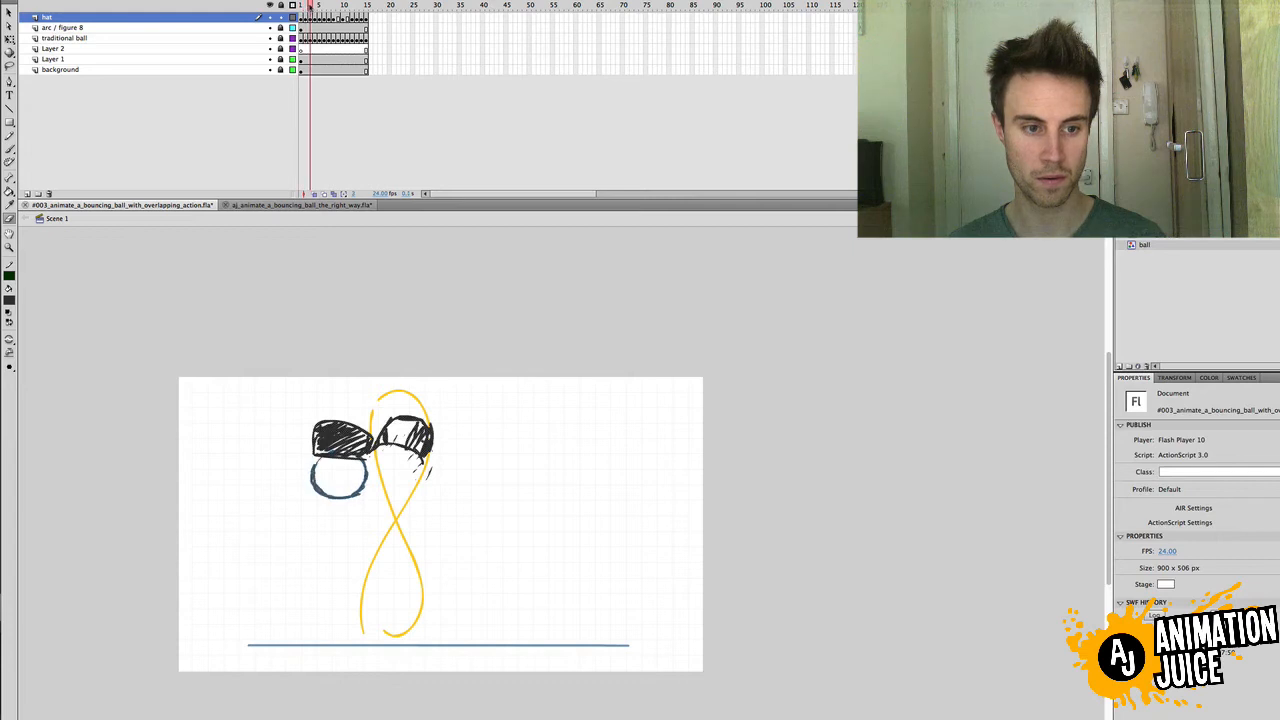
click(310, 18)
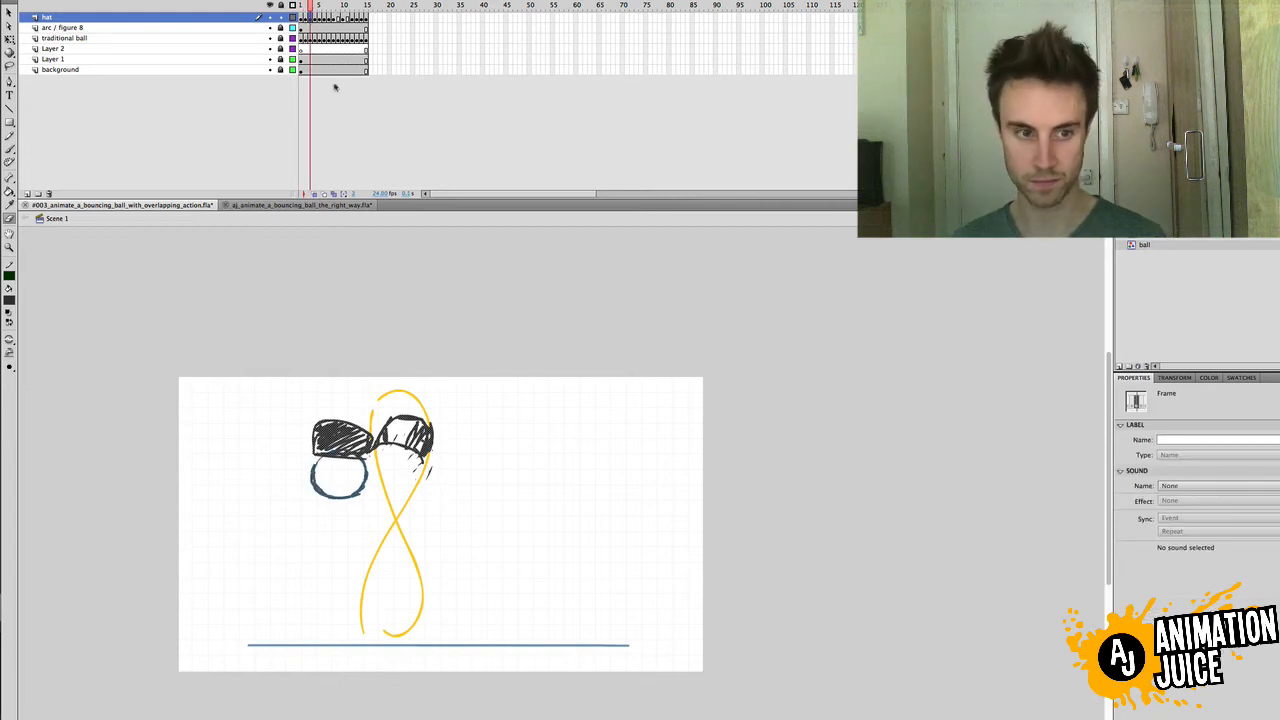
mouse_move(395, 422)
mouse_down()
mouse_move(372, 454)
mouse_move(394, 418)
mouse_move(409, 423)
mouse_move(428, 476)
mouse_move(432, 430)
mouse_move(416, 403)
mouse_move(380, 452)
mouse_up()
key(b)
key(super+z)
click(314, 194)
key(super+z)
Step: Redraw and shade the tail on frame 3, arching higher into the figure-8's upper loop, and turn off onion skinning
drag(404, 398, 369, 454)
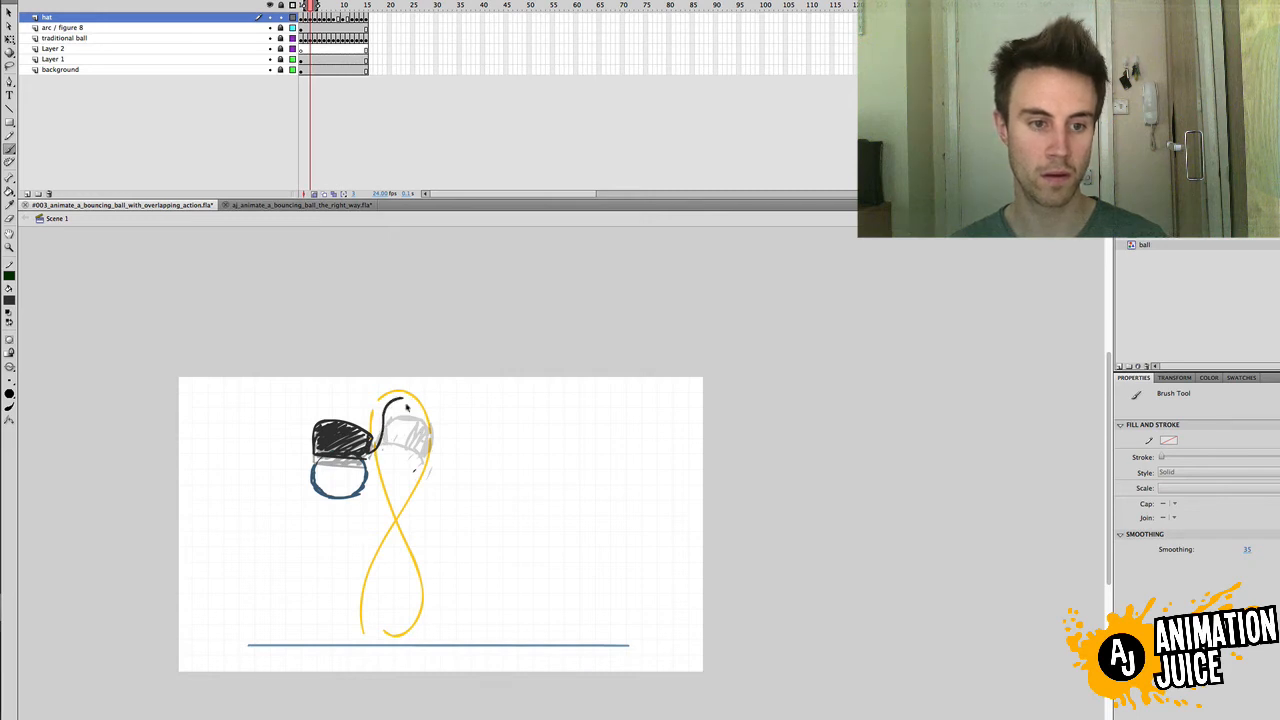
key(super+z)
mouse_move(404, 398)
mouse_down()
mouse_move(373, 450)
mouse_move(421, 396)
mouse_move(433, 426)
mouse_move(399, 425)
mouse_move(386, 444)
mouse_move(428, 438)
mouse_move(394, 404)
mouse_move(432, 411)
mouse_move(428, 443)
mouse_move(378, 444)
mouse_move(409, 421)
mouse_move(422, 427)
mouse_move(384, 432)
mouse_up()
key(super+z)
key(ctrl+z)
key(e)
key(b)
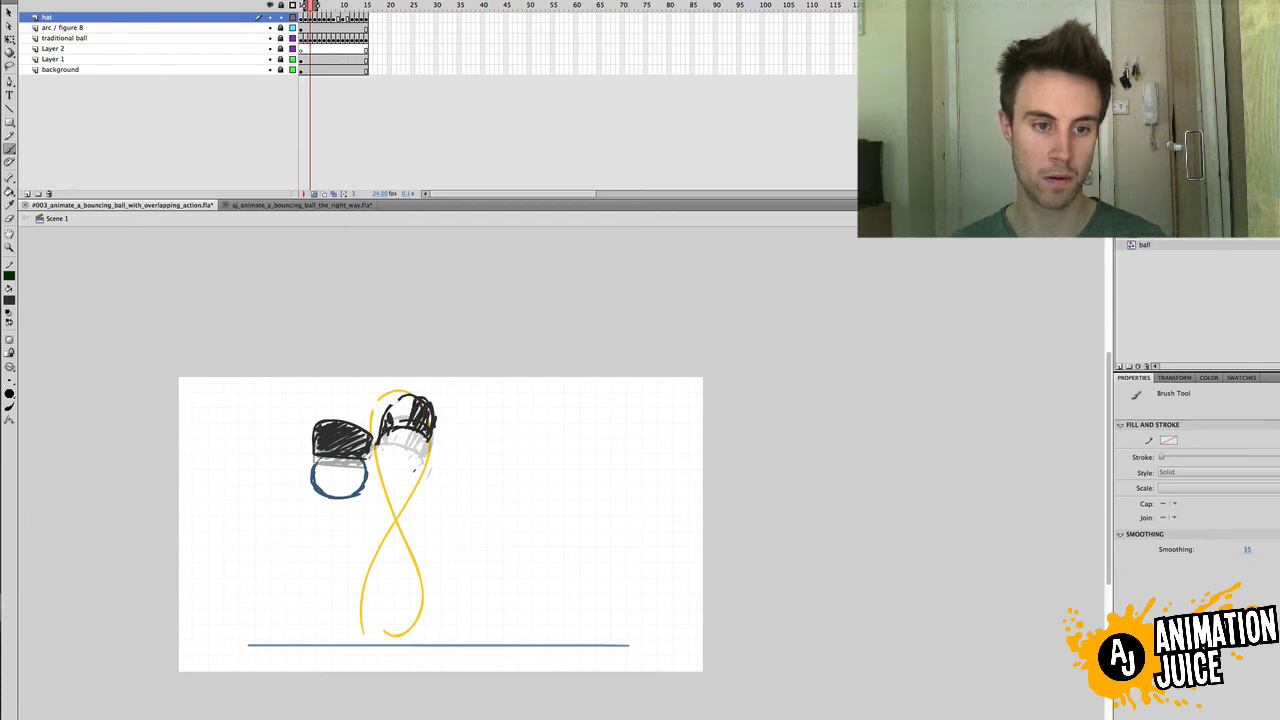
click(314, 194)
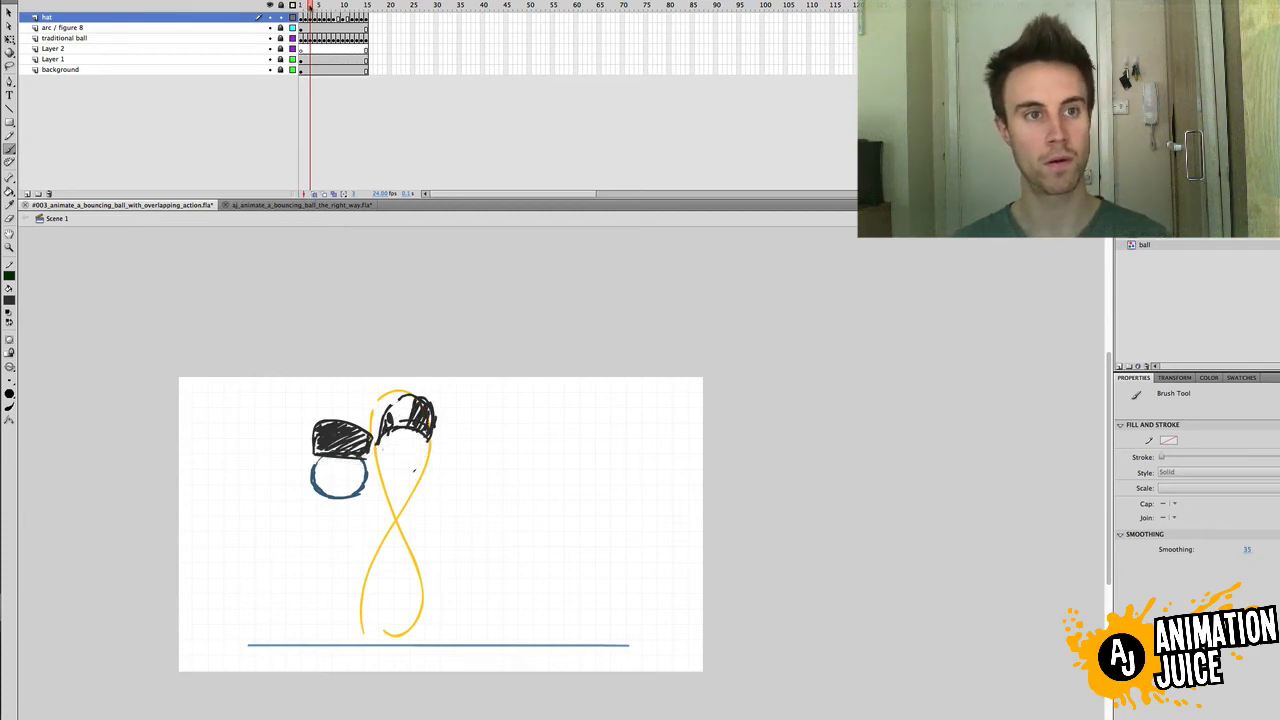
Step: Play back the animation and compare the hat drawings on frames 8 and 9
key(Return)
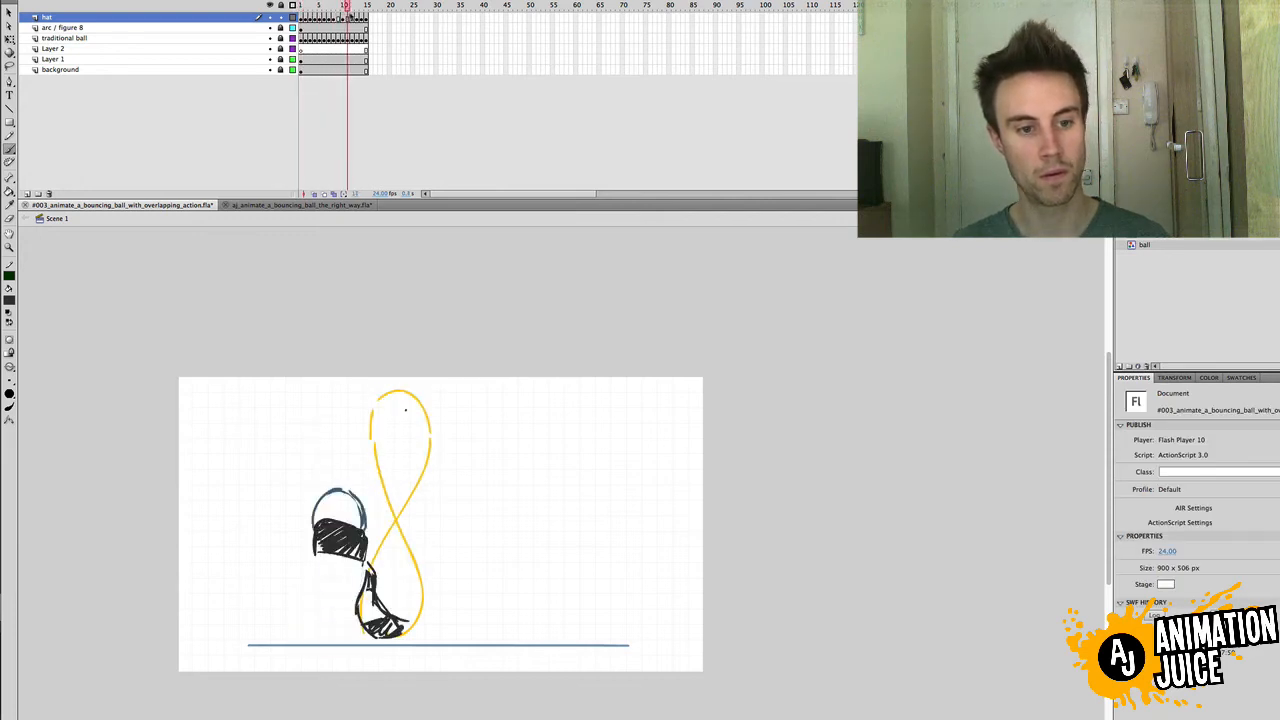
click(336, 18)
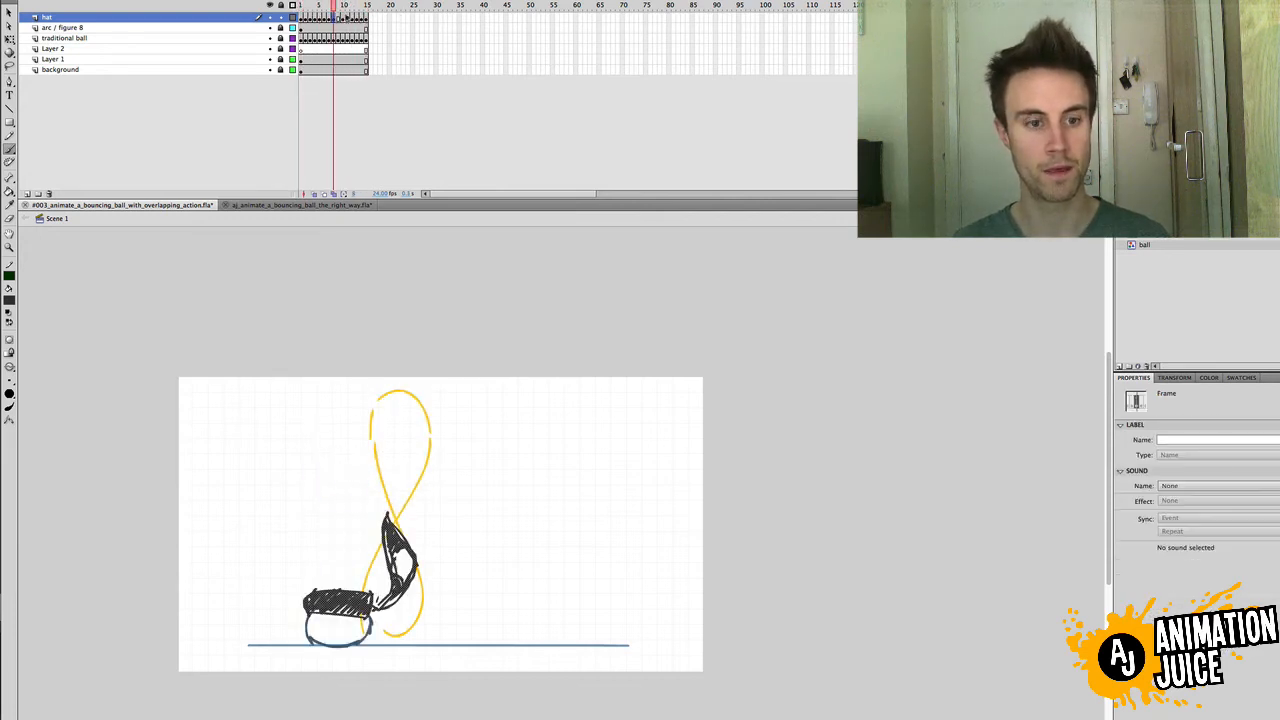
mouse_move(335, 6)
mouse_down()
mouse_move(305, 6)
mouse_move(336, 6)
mouse_up()
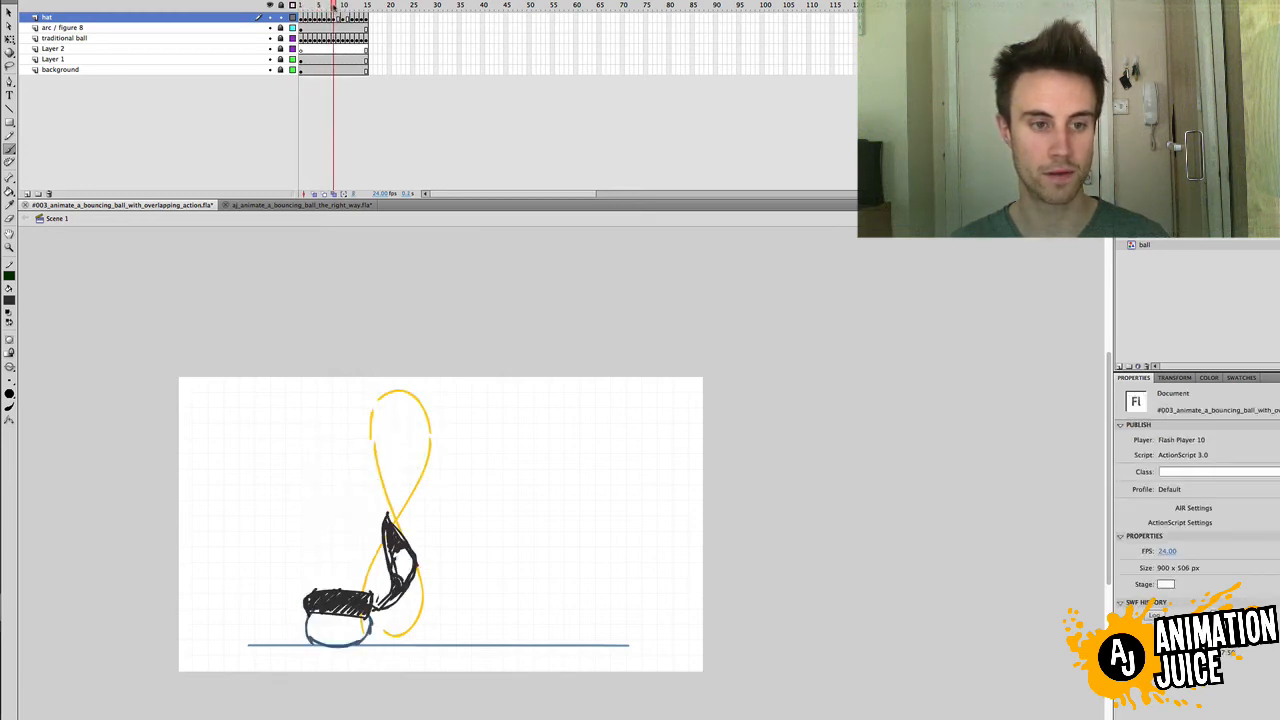
drag(335, 8, 339, 8)
Step: Clear the hat drawing on frame 9 of the hat layer and paste the hat back in place
click(340, 18)
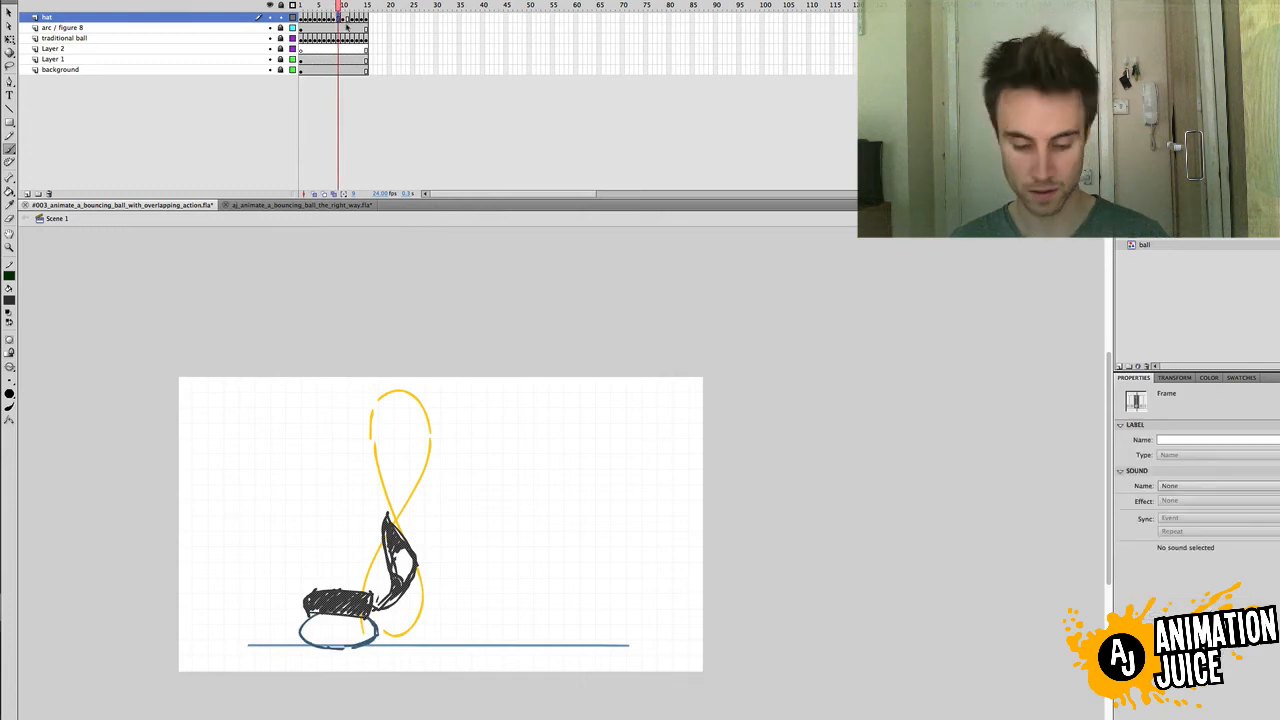
key(Delete)
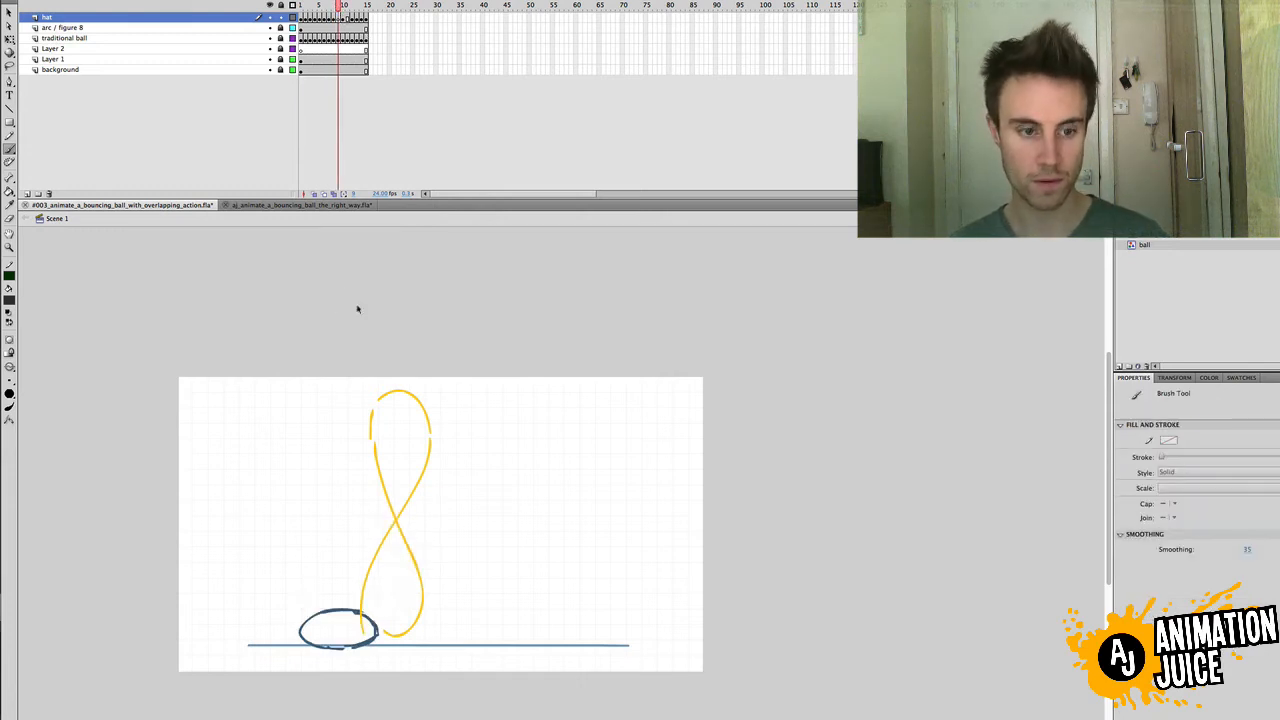
key(ctrl+shift+v)
click(360, 300)
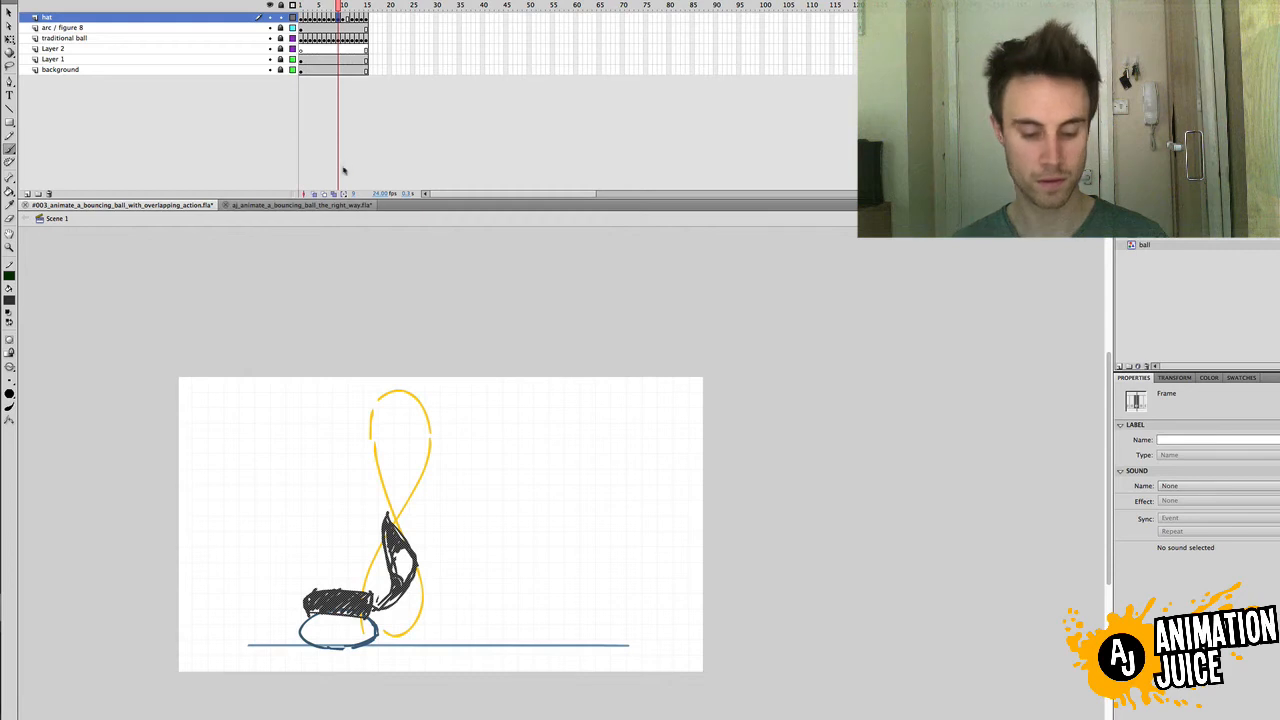
key(v)
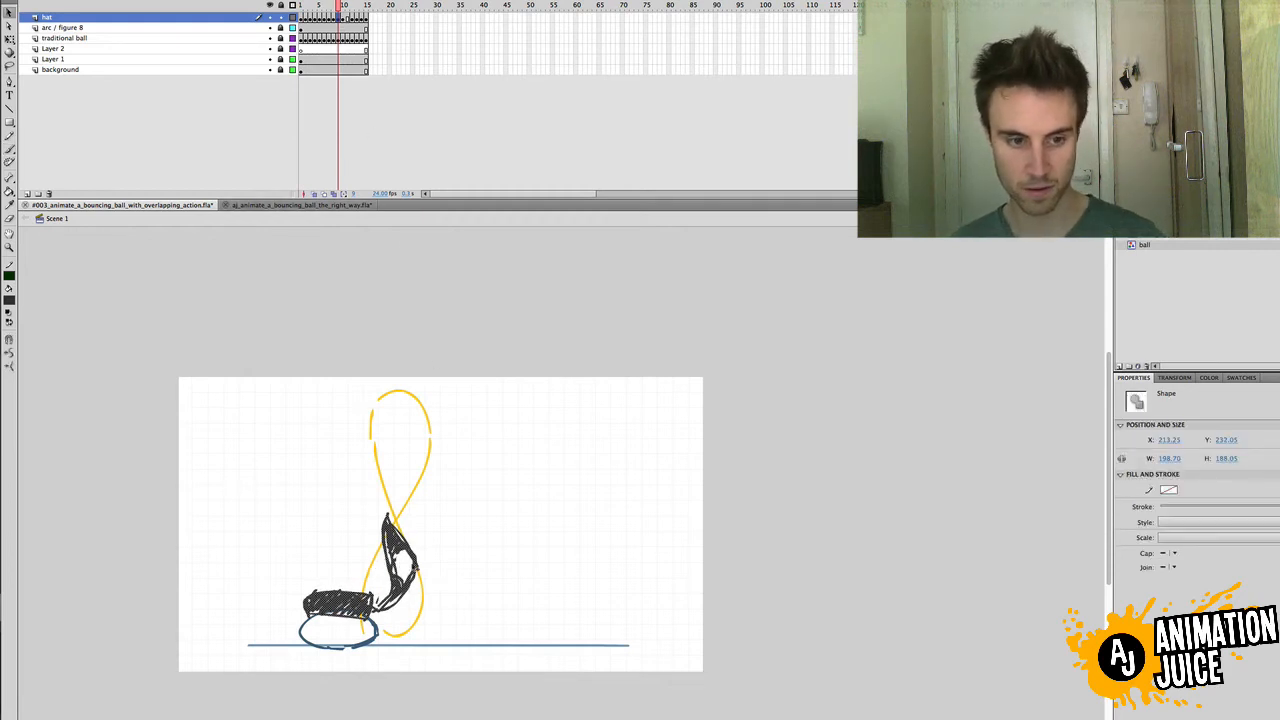
Step: Erase the upright tail on frame 9 and show onion skins of the neighbouring frames
key(e)
mouse_move(383, 607)
mouse_down()
mouse_move(382, 524)
mouse_move(390, 605)
mouse_move(402, 525)
mouse_move(412, 590)
mouse_move(417, 556)
mouse_up()
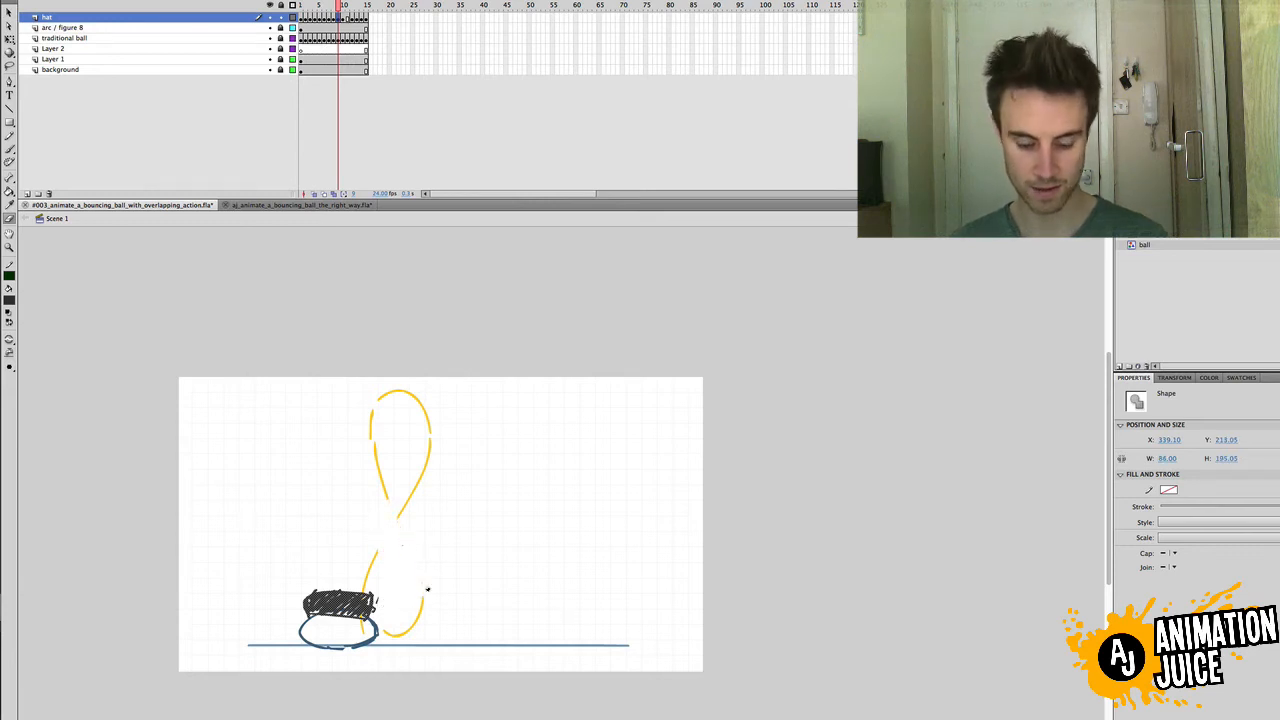
key(b)
click(313, 193)
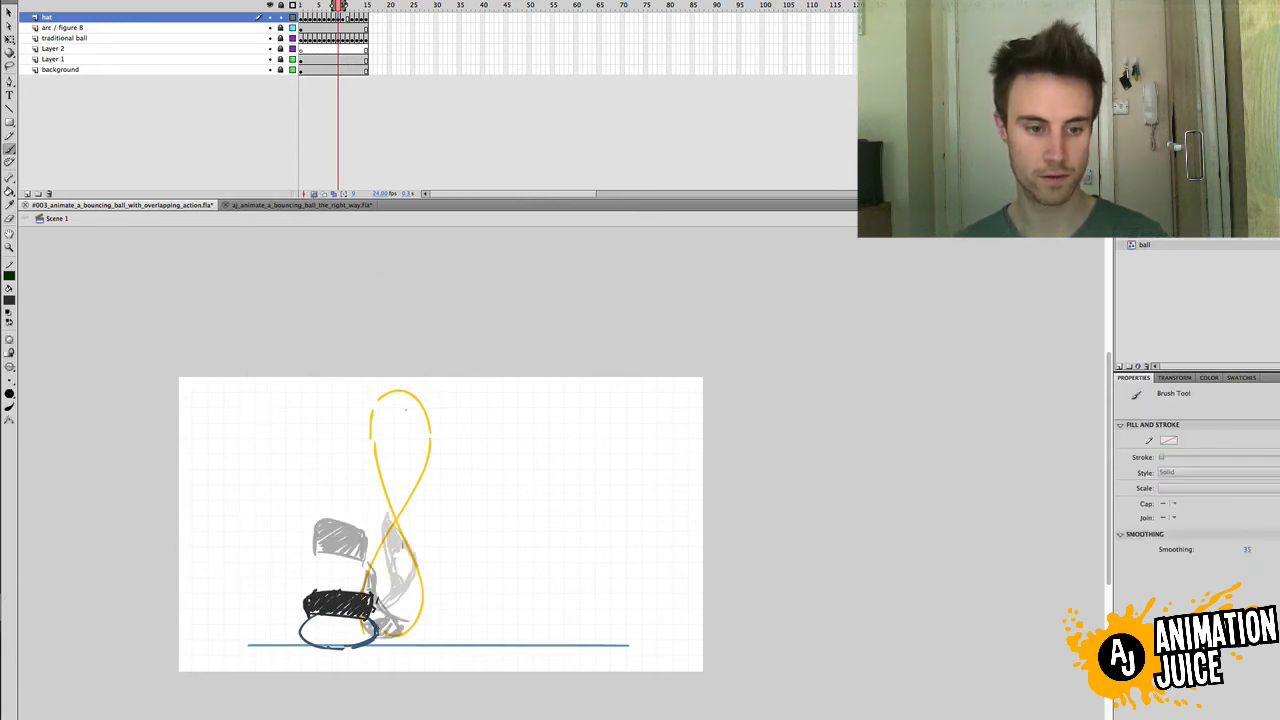
Step: Redraw and shade the tail on frame 9 sagging to the ground line, with its tip curling up along the figure-8
mouse_move(372, 617)
mouse_down()
mouse_move(398, 606)
mouse_move(400, 565)
mouse_up()
mouse_move(382, 627)
mouse_down()
mouse_move(408, 617)
mouse_move(416, 592)
mouse_move(374, 620)
mouse_move(397, 640)
mouse_move(425, 609)
mouse_move(422, 586)
mouse_move(392, 641)
mouse_move(419, 587)
mouse_up()
key(super+z)
key(super+z)
key(super+z)
key(ctrl+z)
key(super+z)
key(super+z)
key(super+z)
mouse_move(421, 587)
mouse_down()
mouse_move(427, 612)
mouse_move(391, 642)
mouse_move(422, 594)
mouse_up()
key(e)
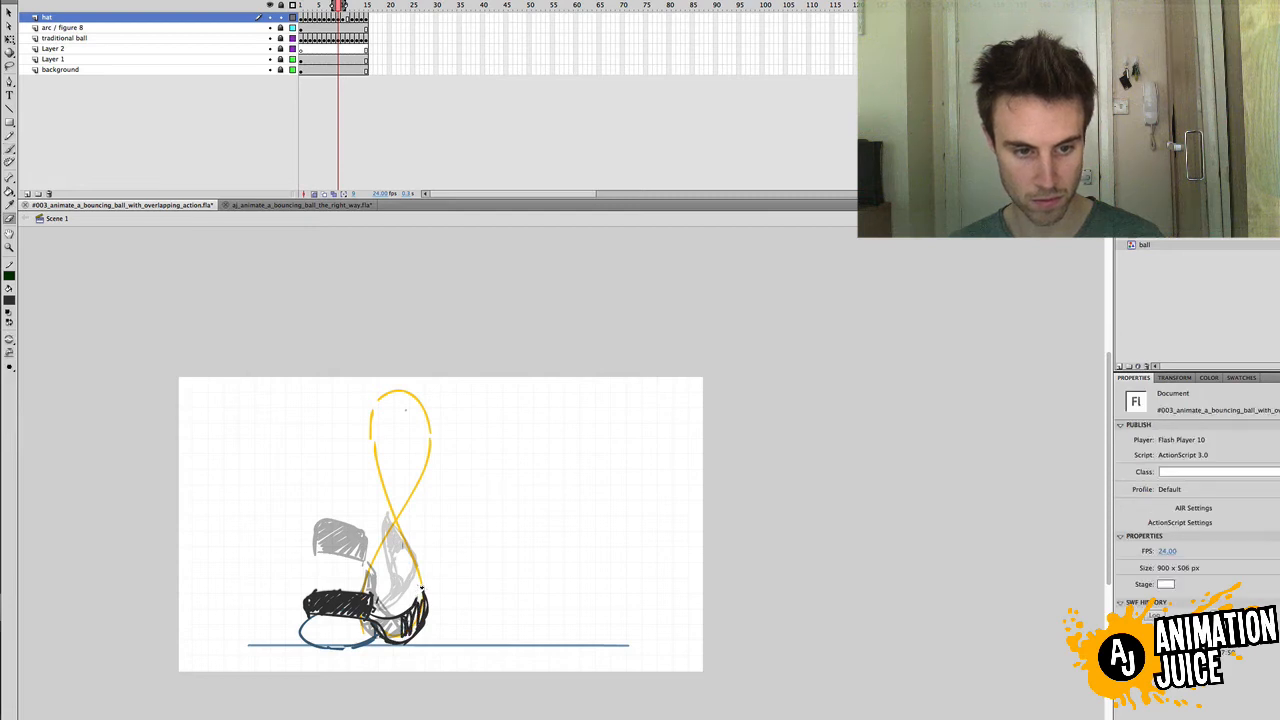
Step: Compare frame 9 with frame 10 without onion skins and widen the outer edge of the tail on frame 9
key(Return)
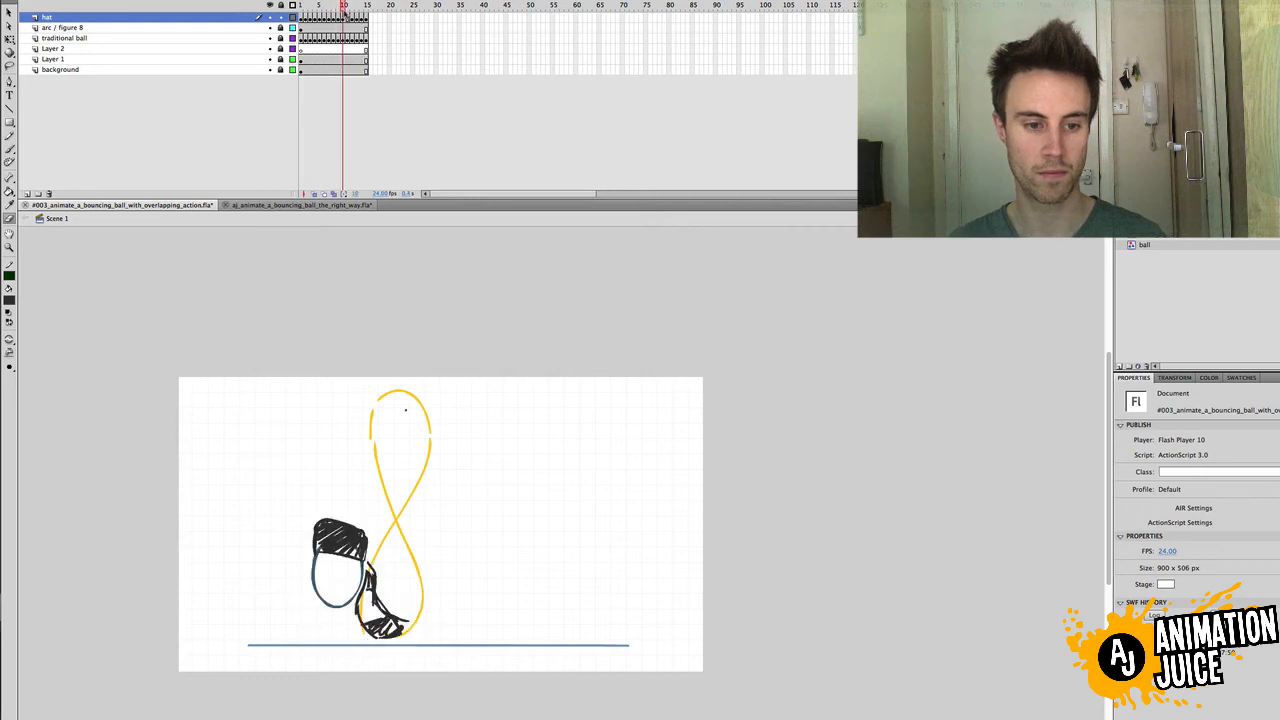
key(Return)
key(b)
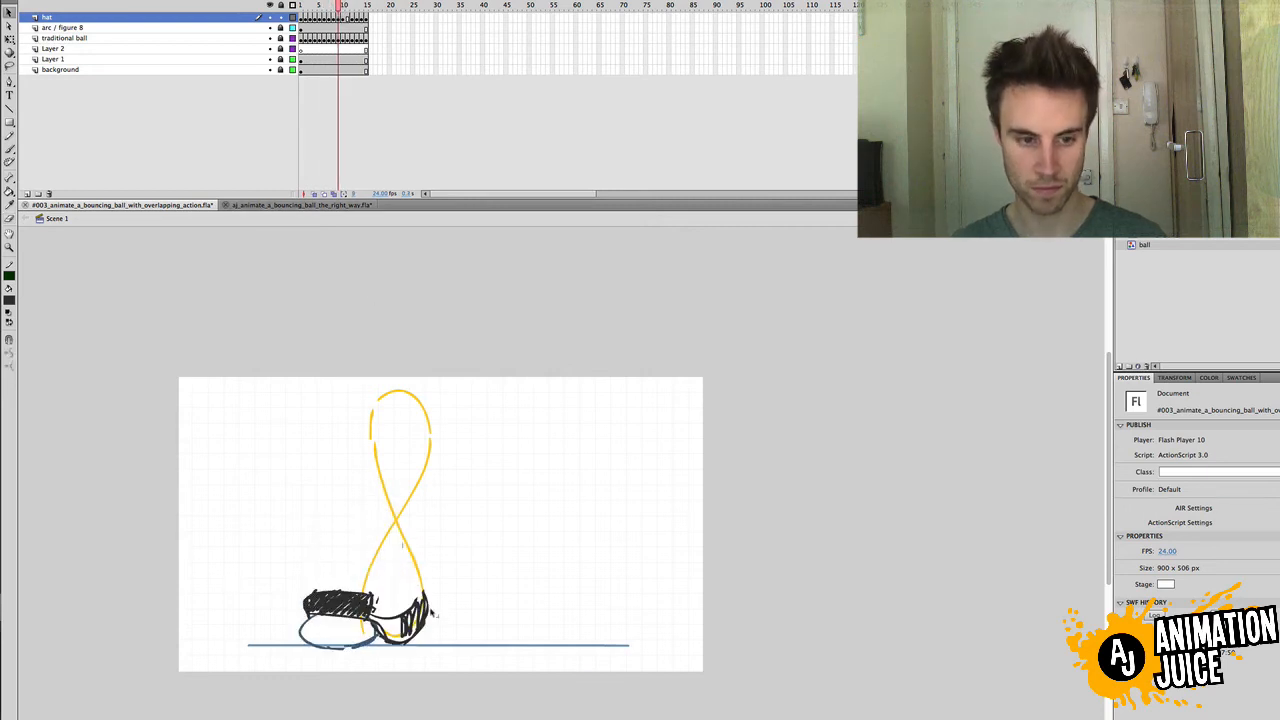
drag(424, 598, 410, 643)
key(super+z)
mouse_move(424, 598)
mouse_down()
mouse_move(404, 638)
mouse_move(359, 644)
mouse_move(394, 643)
mouse_up()
key(super+z)
key(super+z)
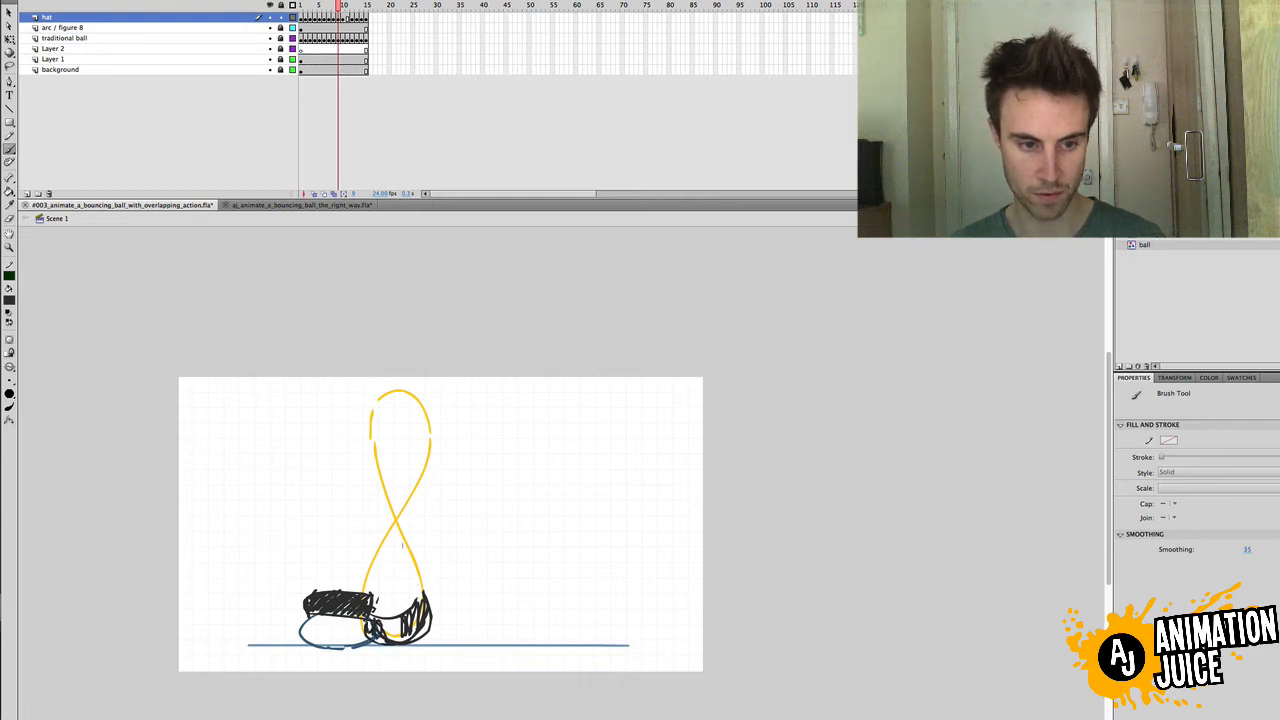
Step: Clean up the tail strokes overlapping the ball on frame 9, shade the tail's base and redraw its inner edge
key(v)
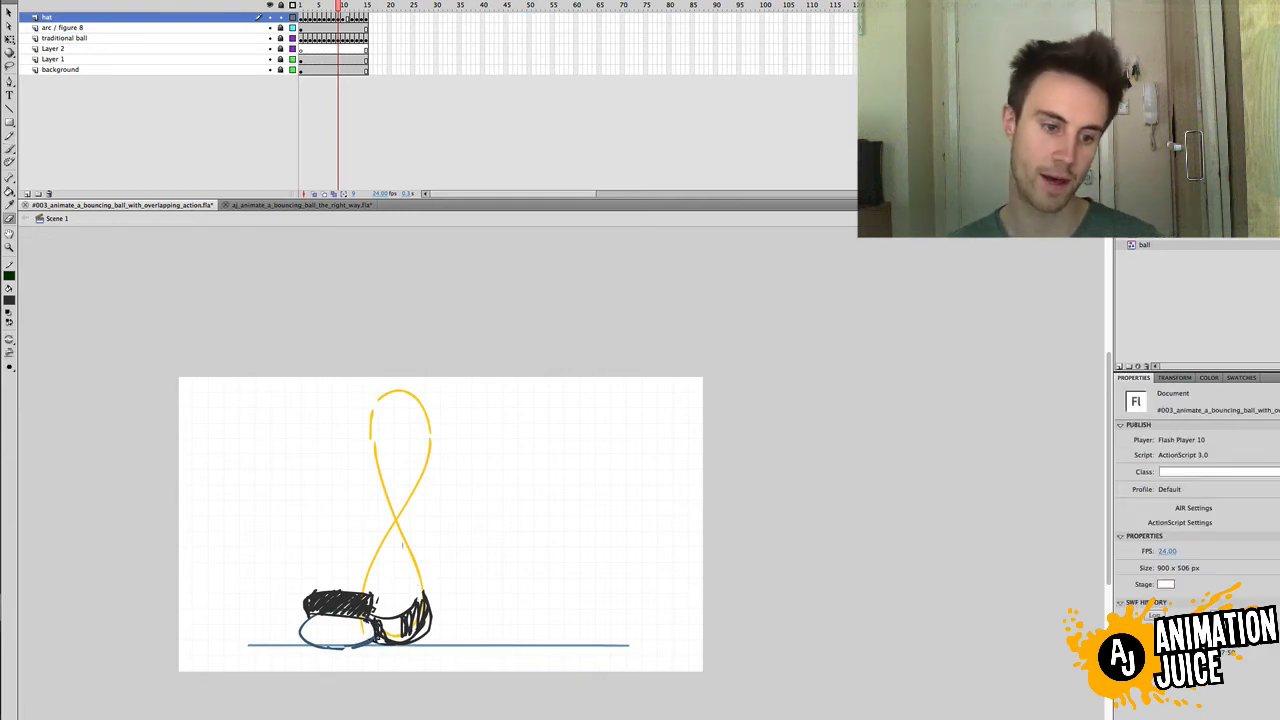
key(b)
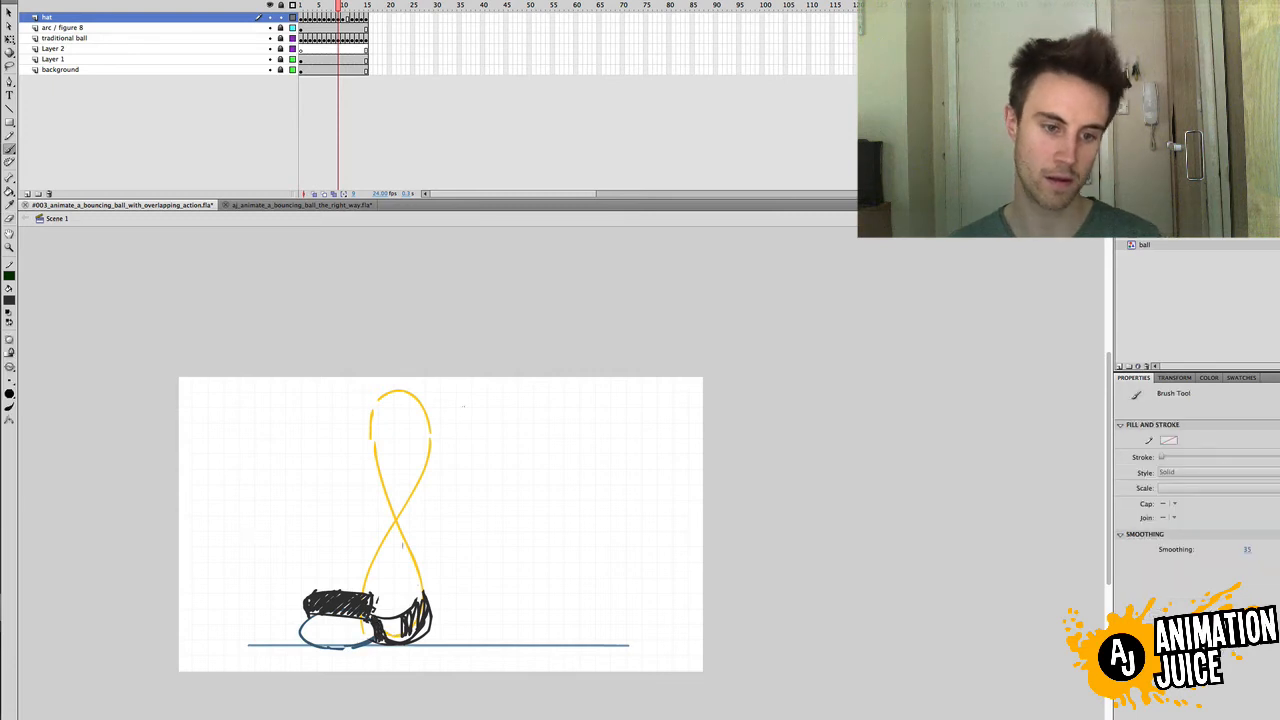
key(v)
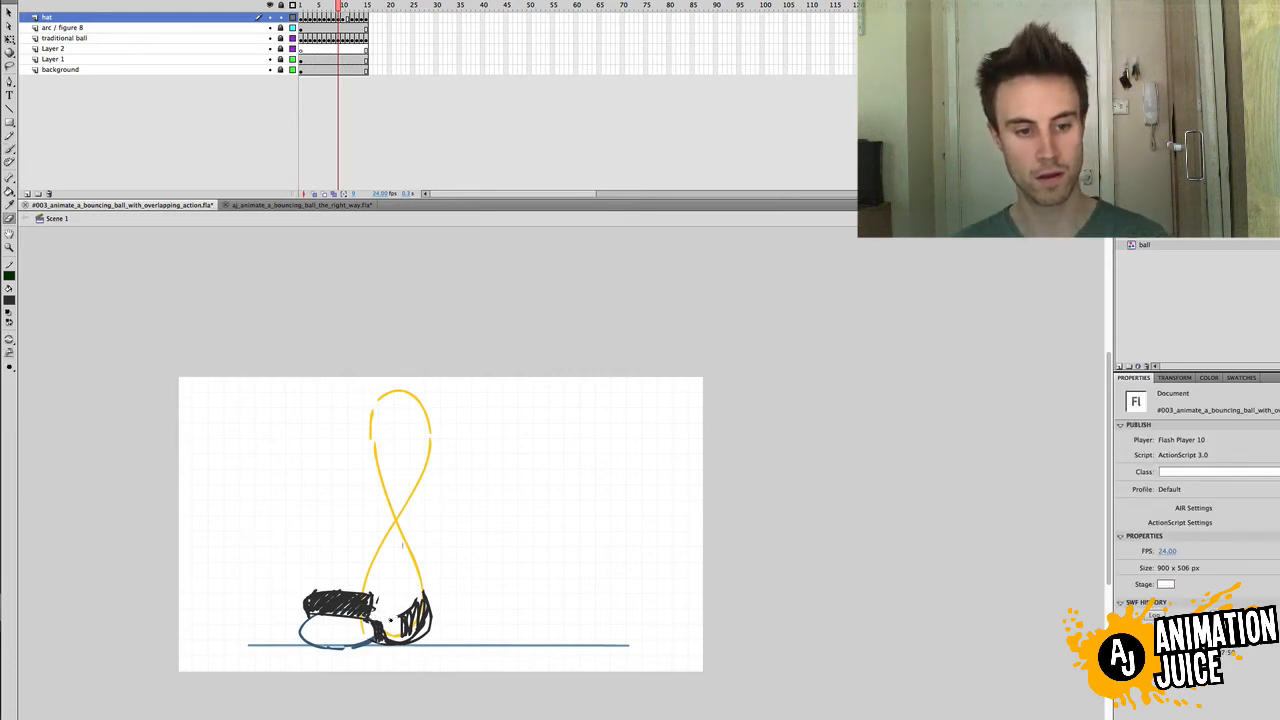
key(b)
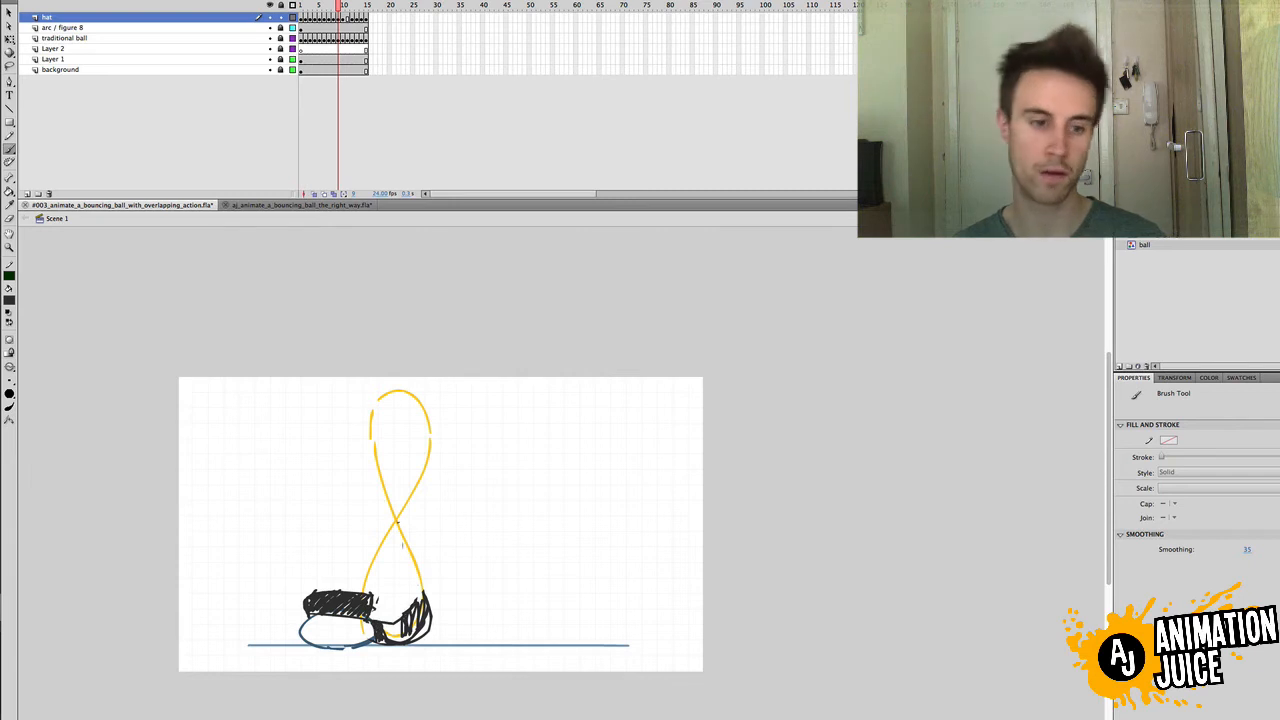
Step: Thicken the underside of the tail on frame 10 and reshape its tip by erasing and redrawing it
drag(339, 8, 344, 19)
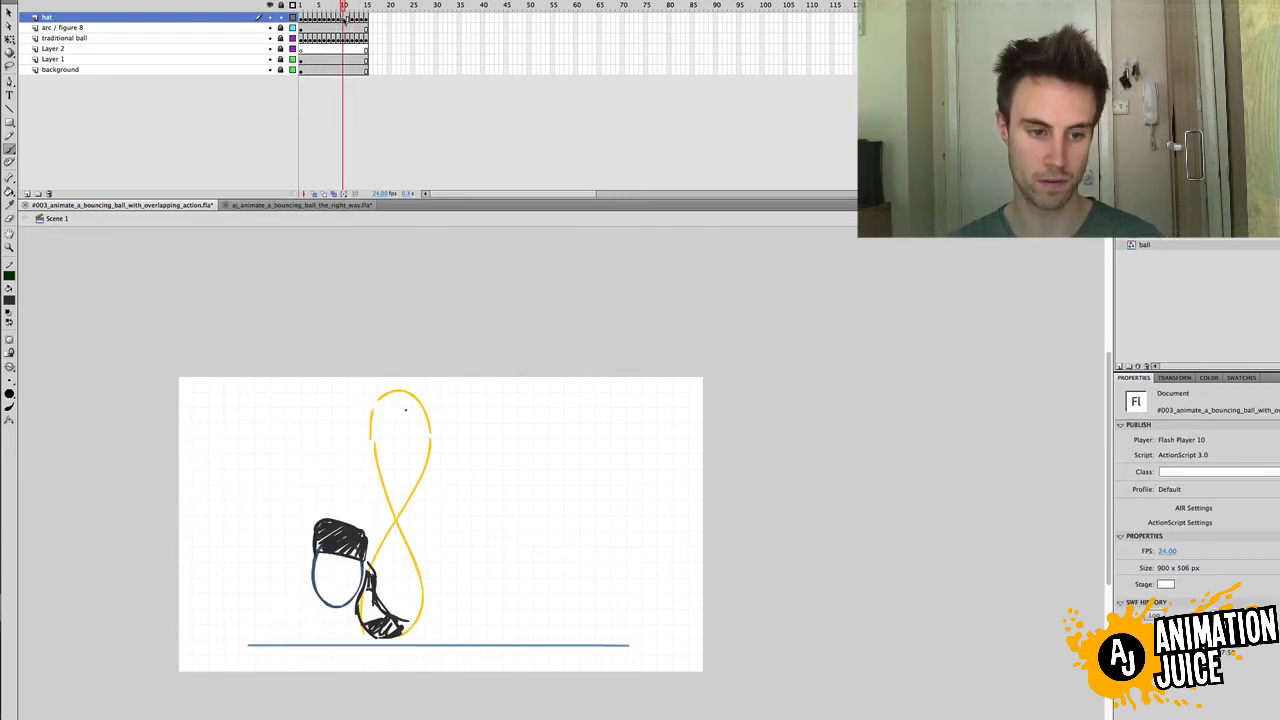
key(b)
key(b)
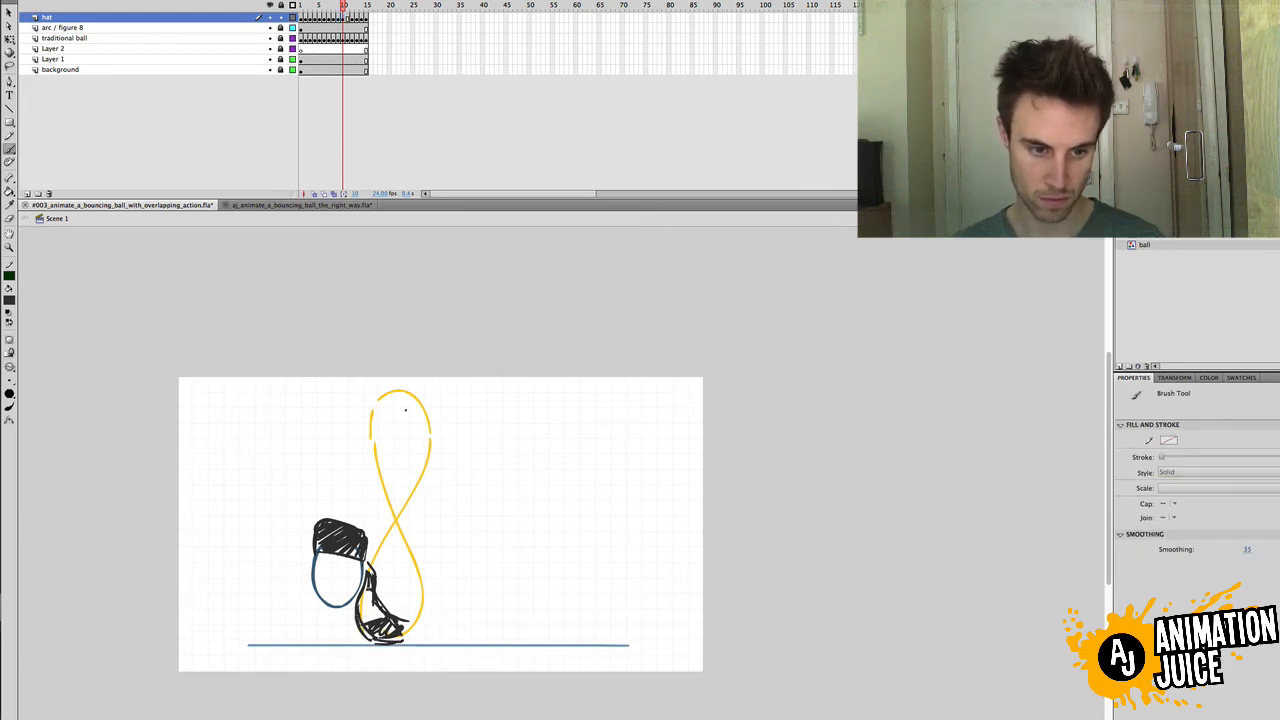
key(e)
drag(390, 610, 408, 622)
key(b)
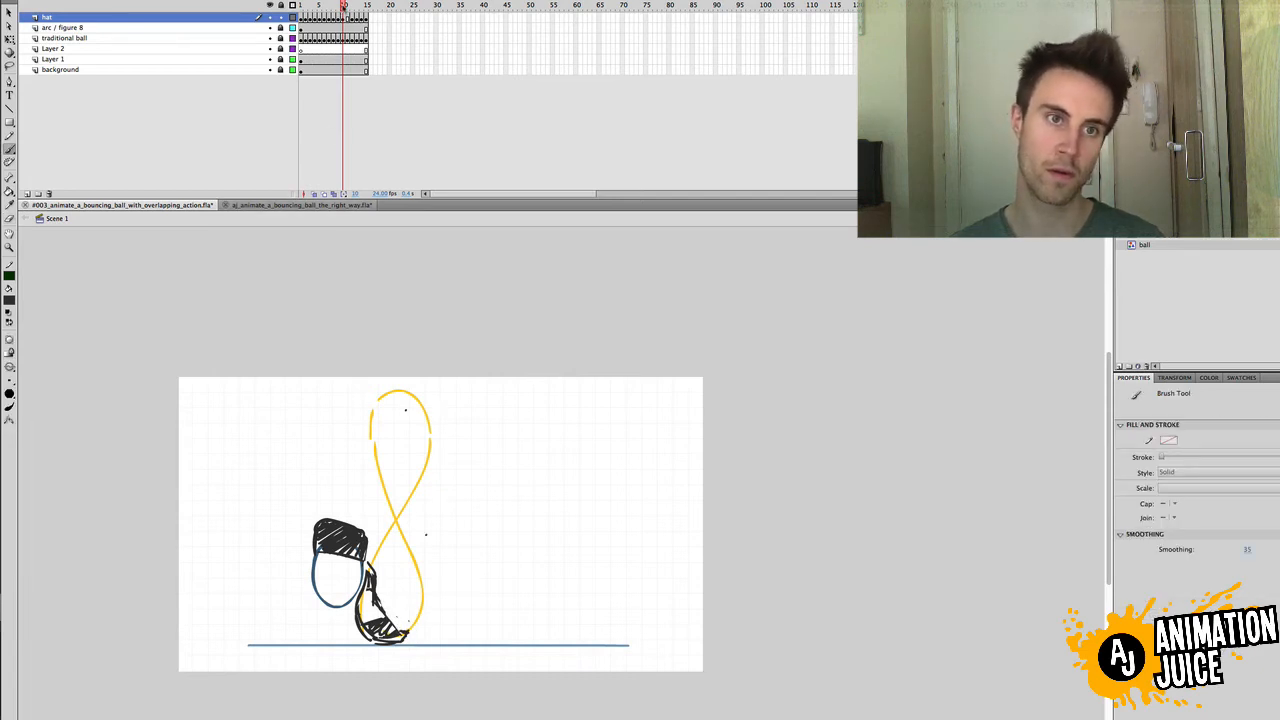
Step: Check frame 12, then move the hat drawing on frame 11 up onto the ball
drag(344, 10, 352, 14)
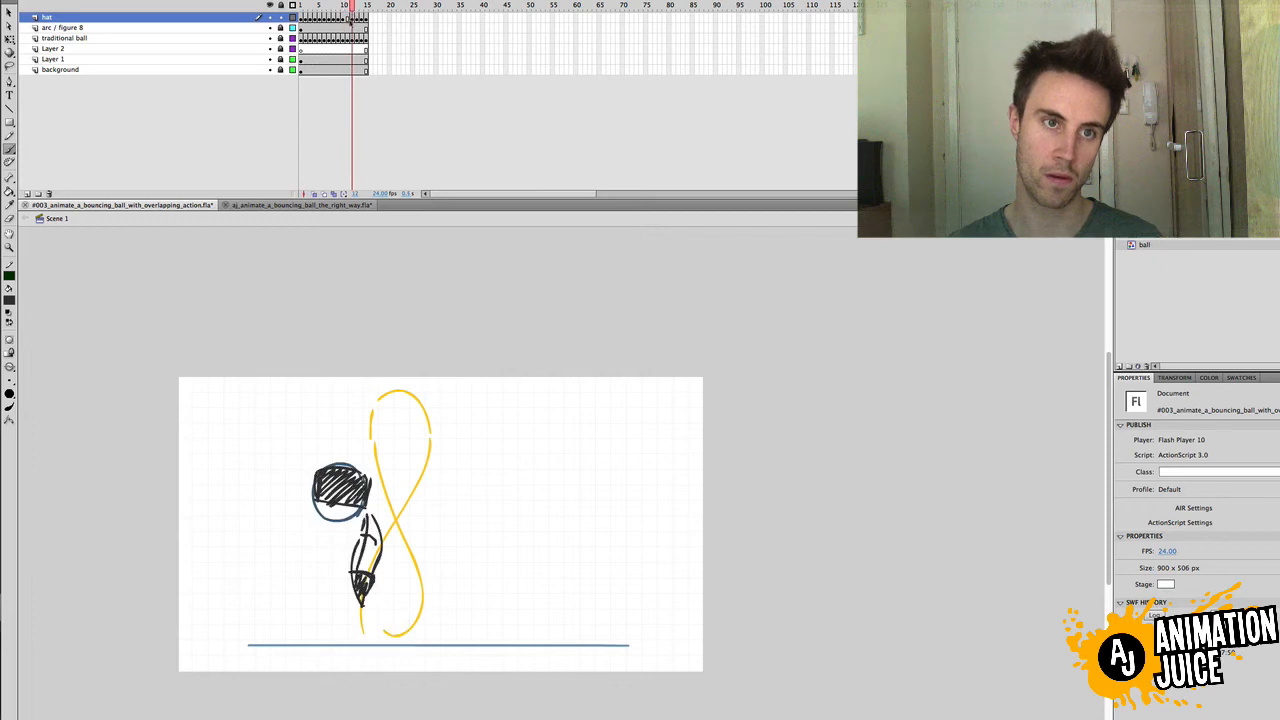
click(348, 18)
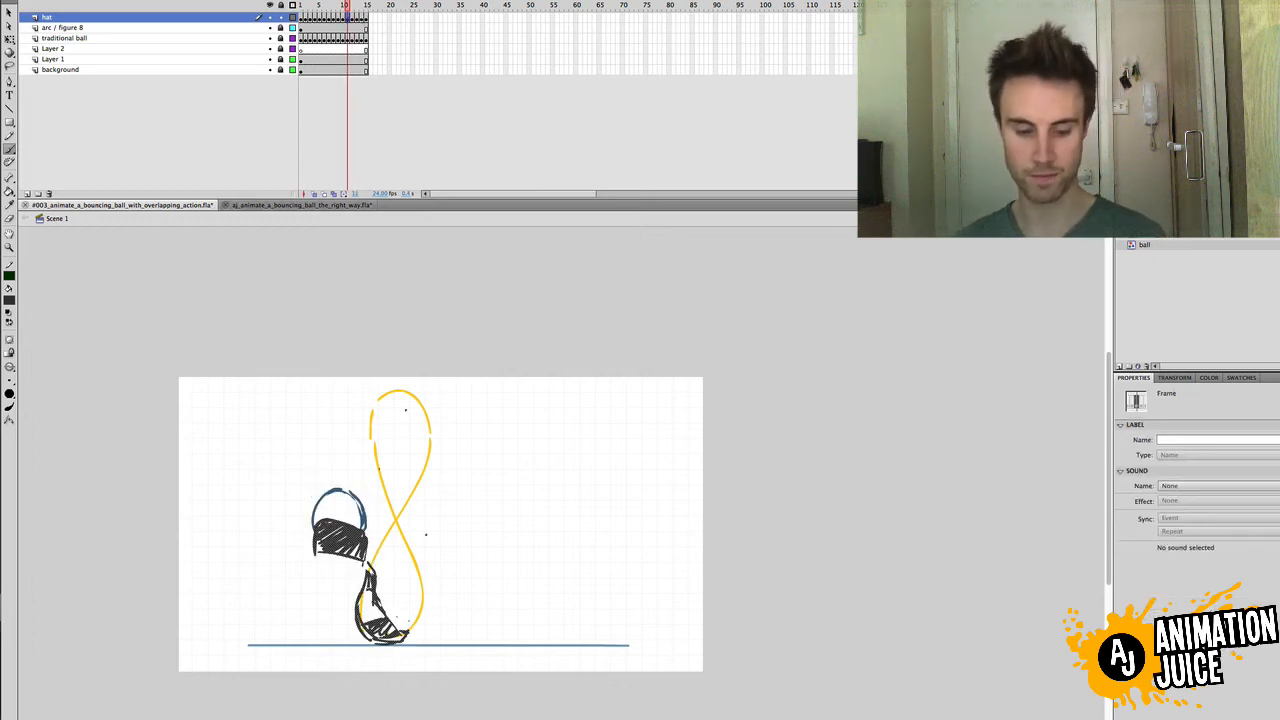
key(v)
drag(345, 542, 349, 491)
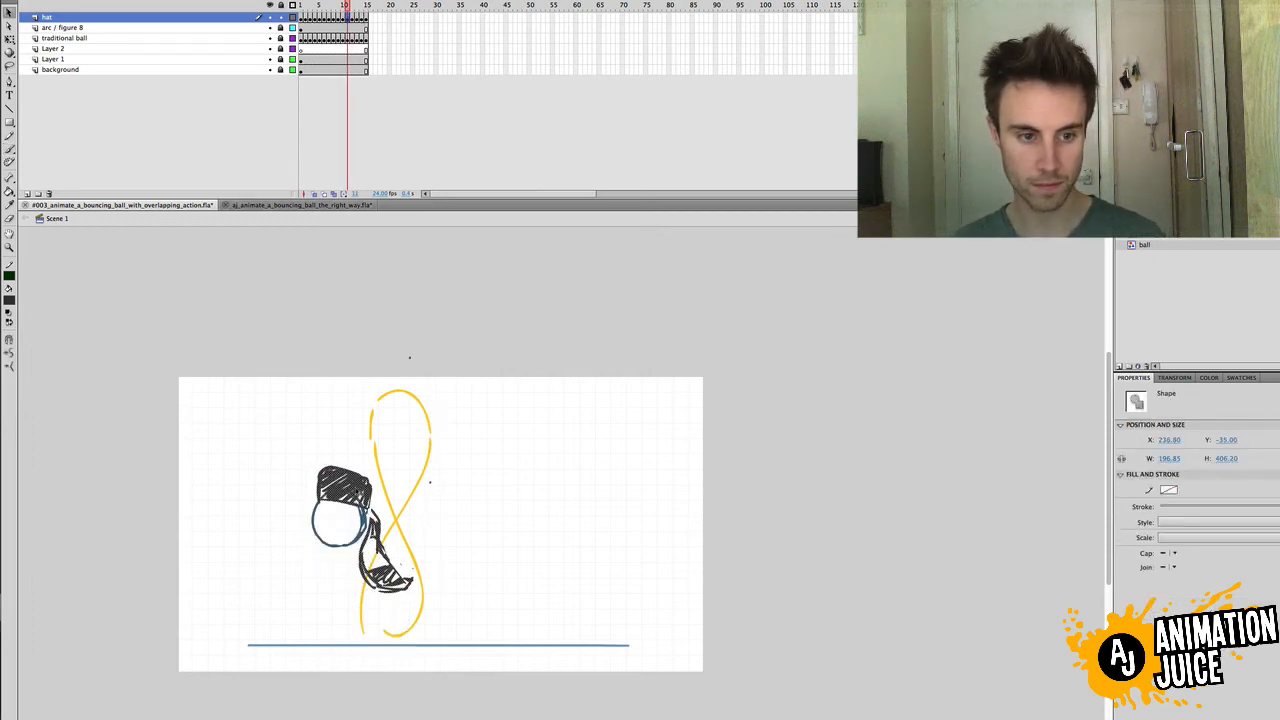
key(q)
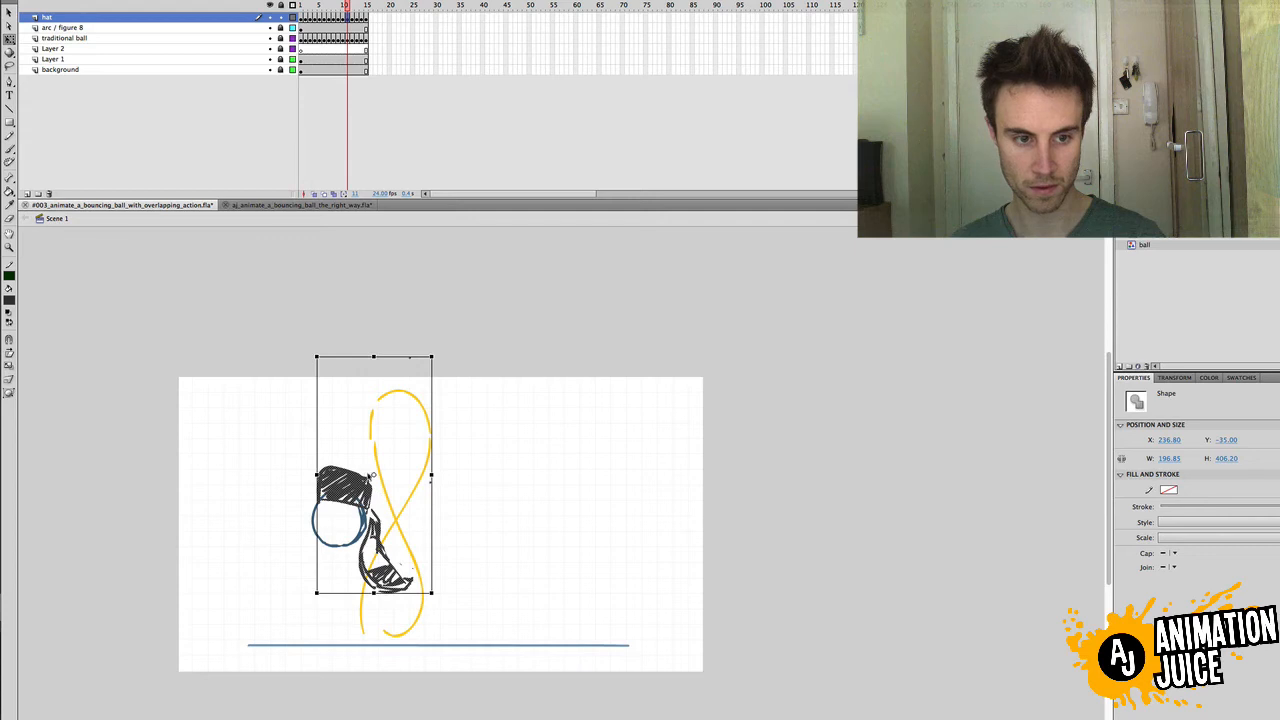
click(459, 462)
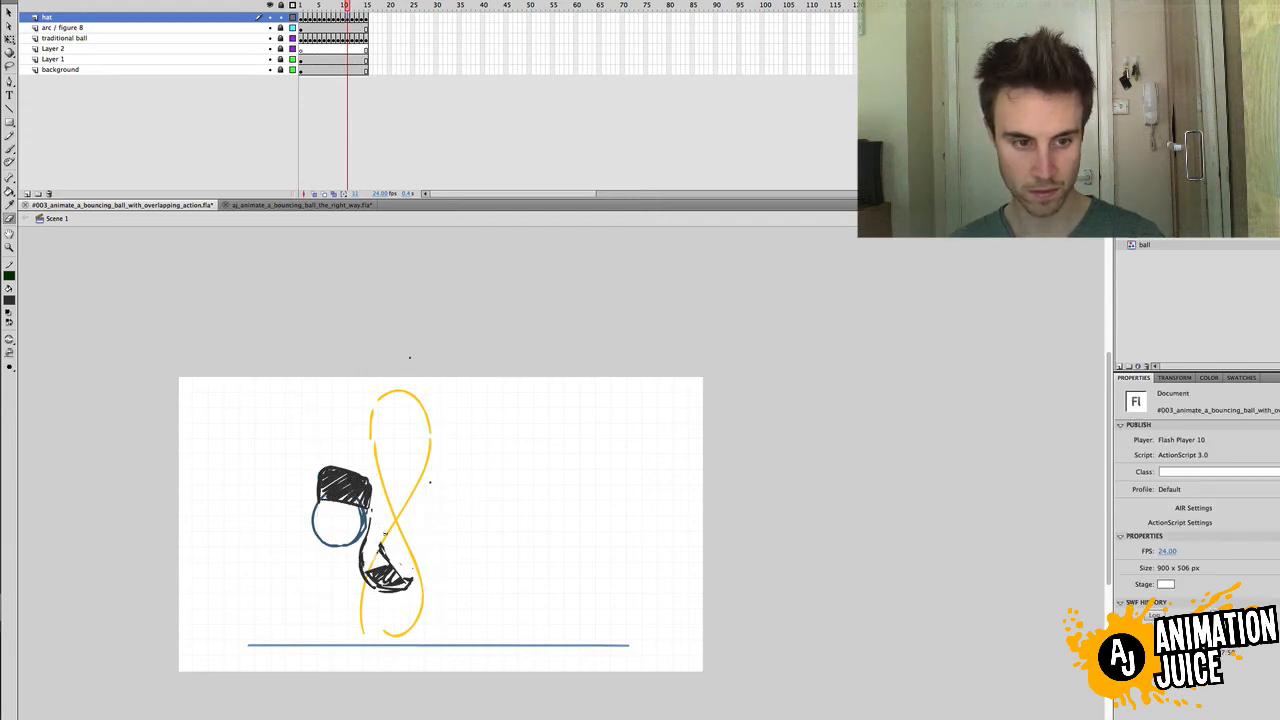
Step: Rough in new side lines for the partly erased tail on frame 11 and check them against the neighbouring frame
key(b)
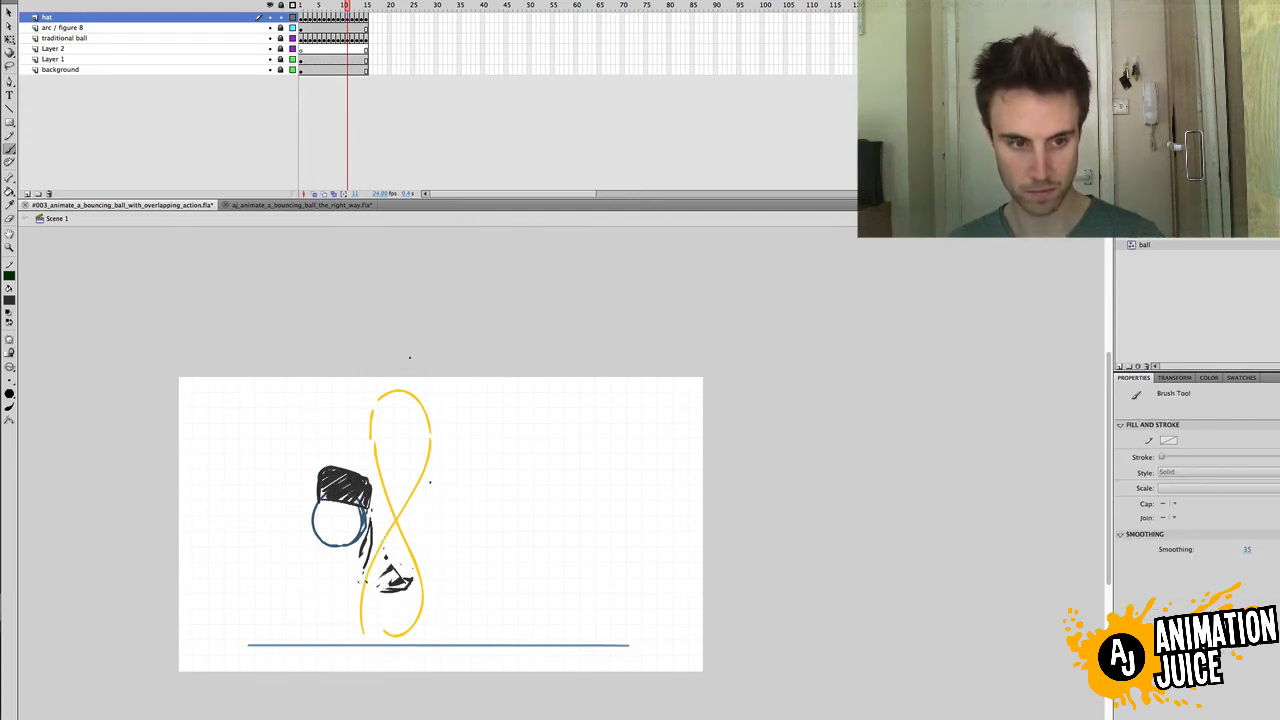
mouse_move(373, 524)
mouse_down()
mouse_move(357, 585)
mouse_move(377, 562)
mouse_up()
key(super+z)
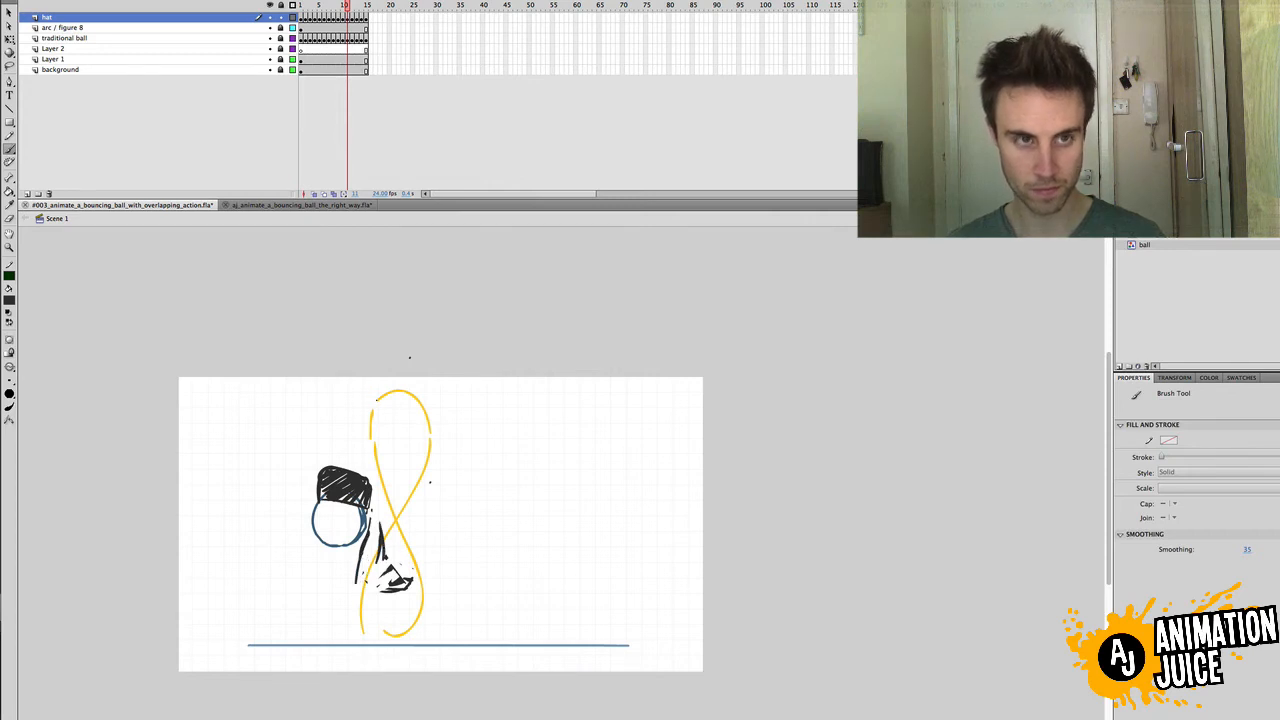
drag(350, 8, 347, 8)
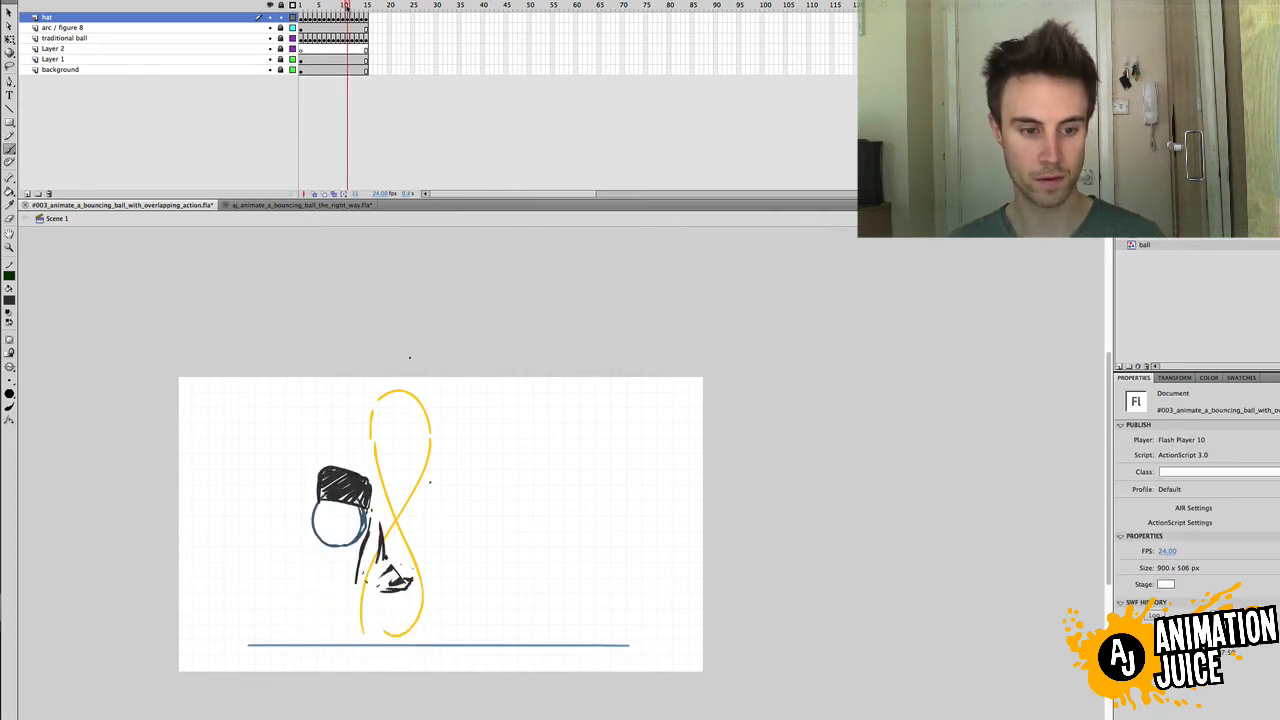
Step: Erase the rough tail on frame 11 and redraw it as a narrow curved shape hanging below the hat
key(e)
drag(386, 528, 381, 530)
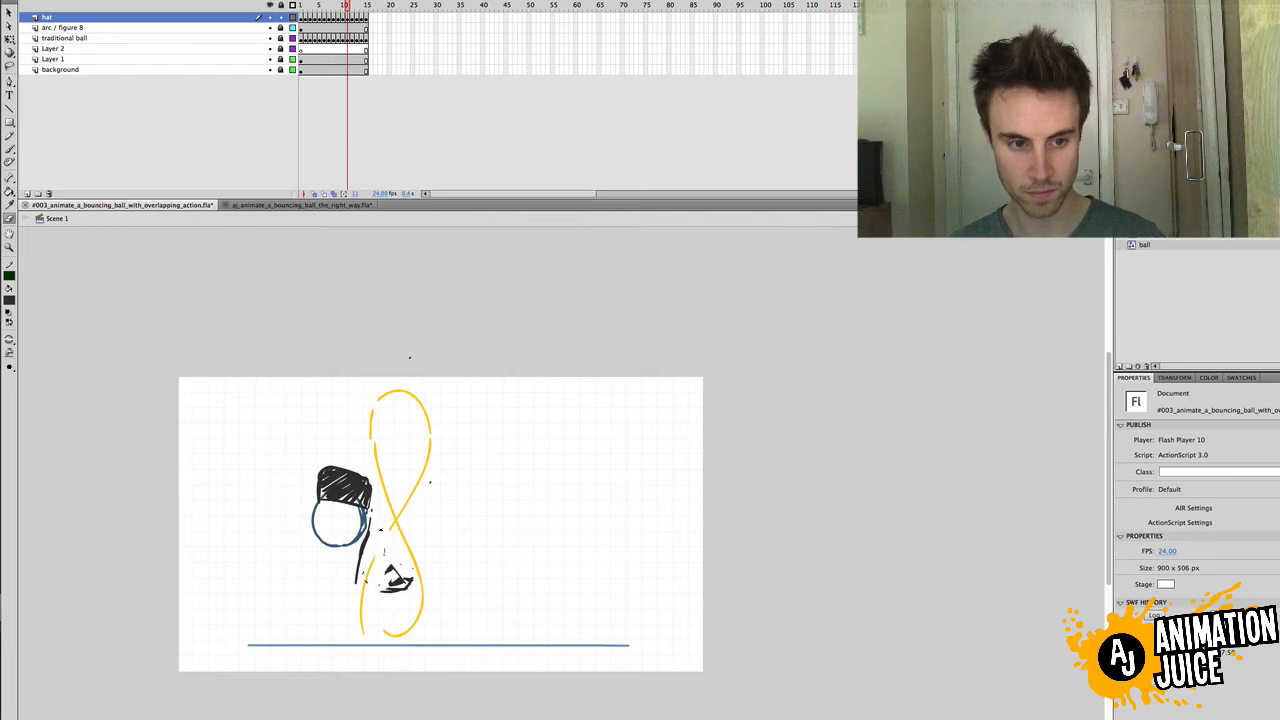
drag(374, 600, 408, 584)
key(b)
mouse_move(373, 506)
mouse_down()
mouse_move(376, 584)
mouse_move(360, 606)
mouse_move(377, 580)
mouse_up()
key(super+z)
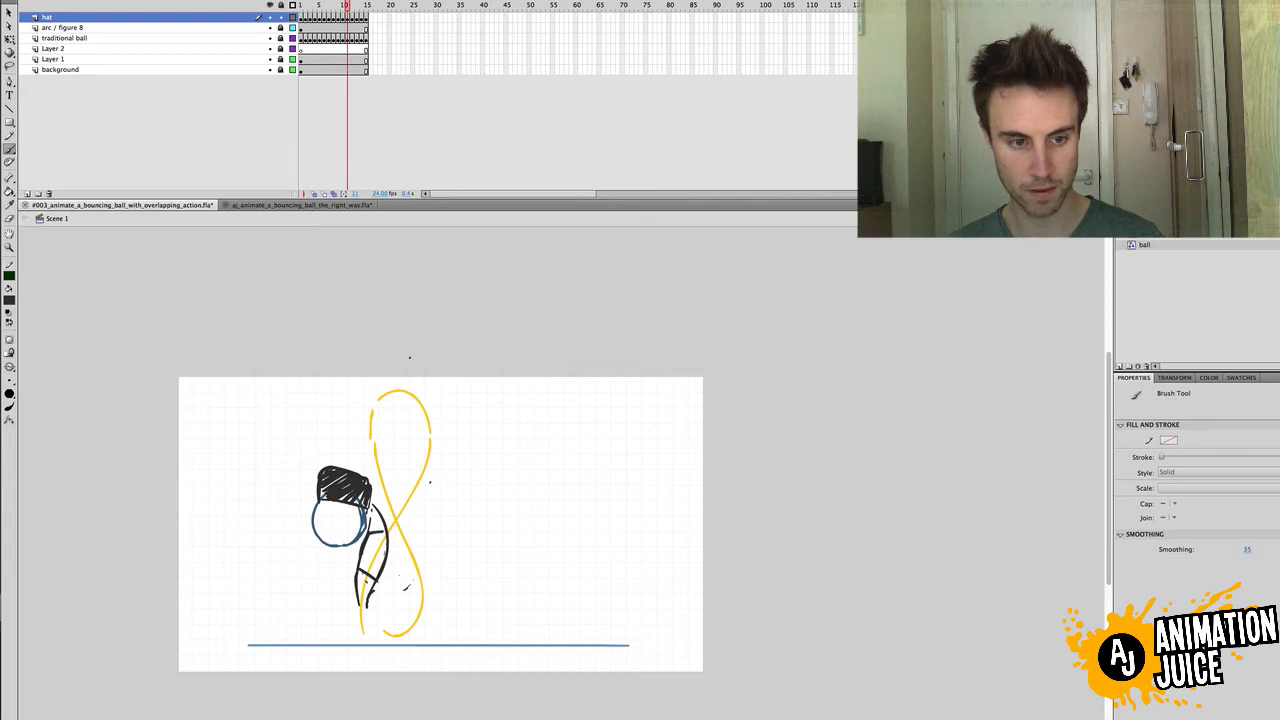
Step: Shade the base and the tip of the tail on frame 11 and clean up leftover marks
drag(372, 514, 380, 527)
mouse_move(360, 576)
mouse_down()
mouse_move(362, 600)
mouse_move(369, 592)
mouse_up()
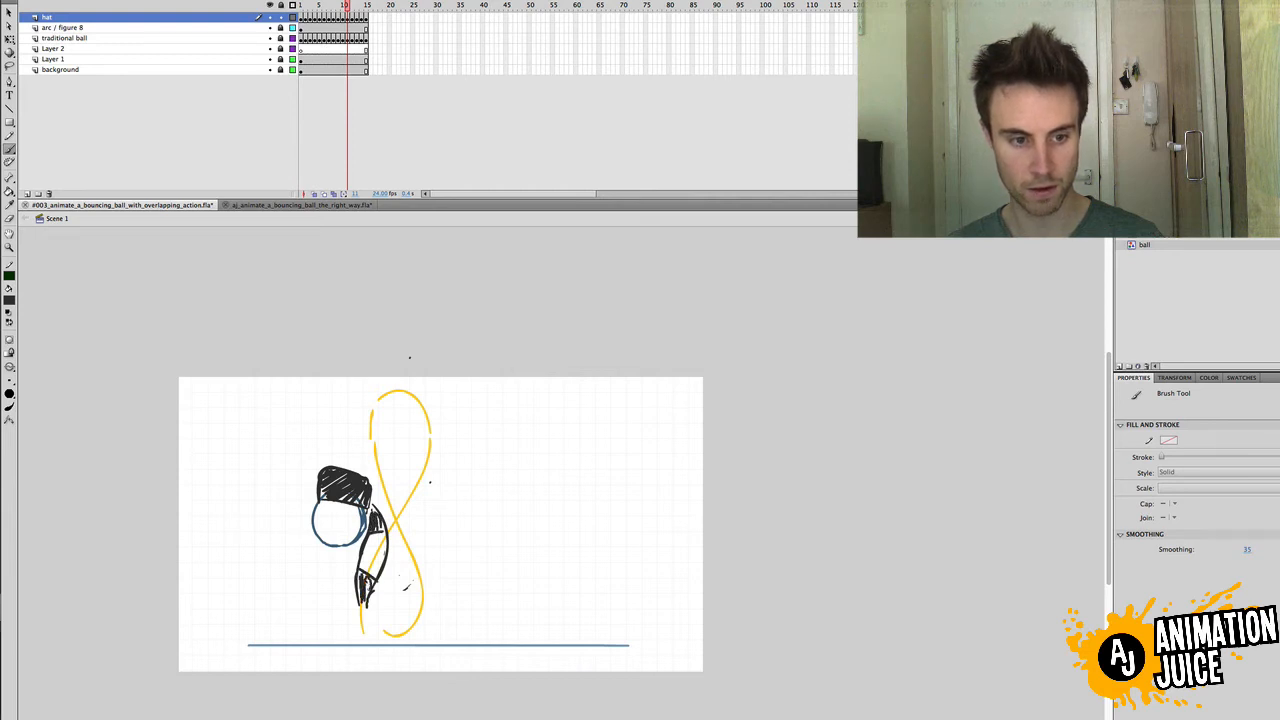
key(e)
Step: Play the animation and compare the hat drawings around frame 14 with onion skinning
click(366, 38)
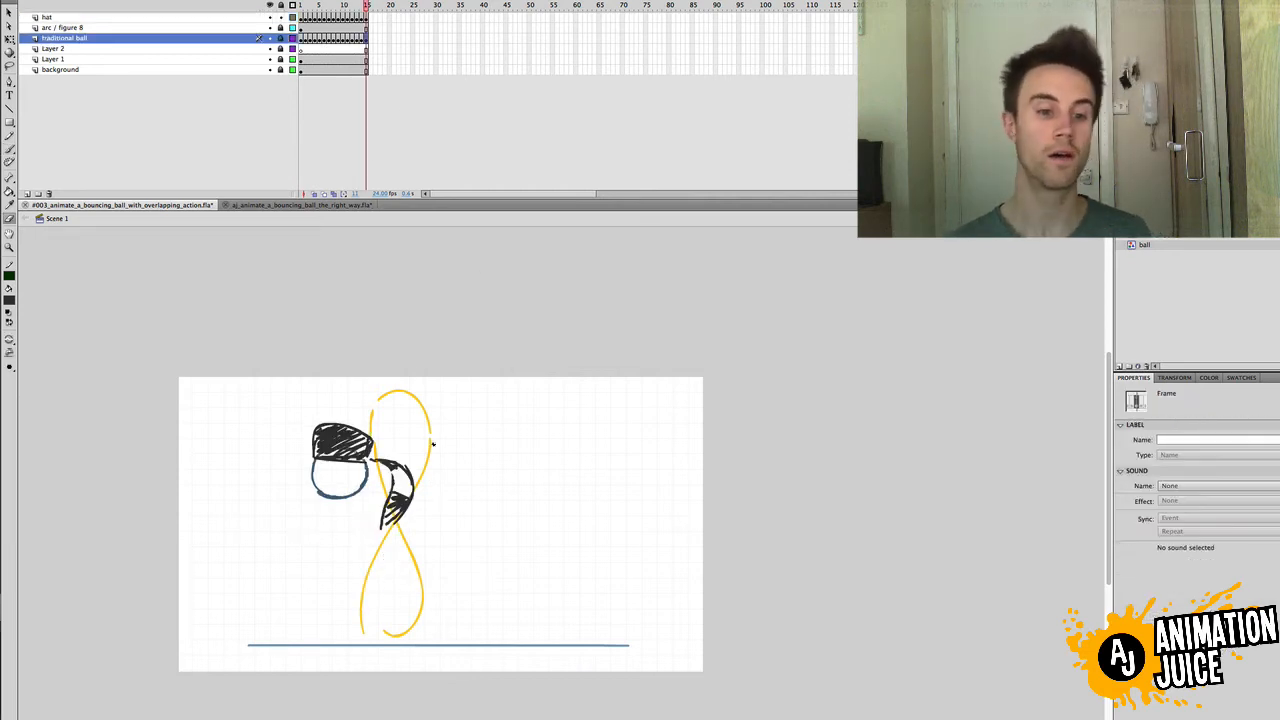
key(Return)
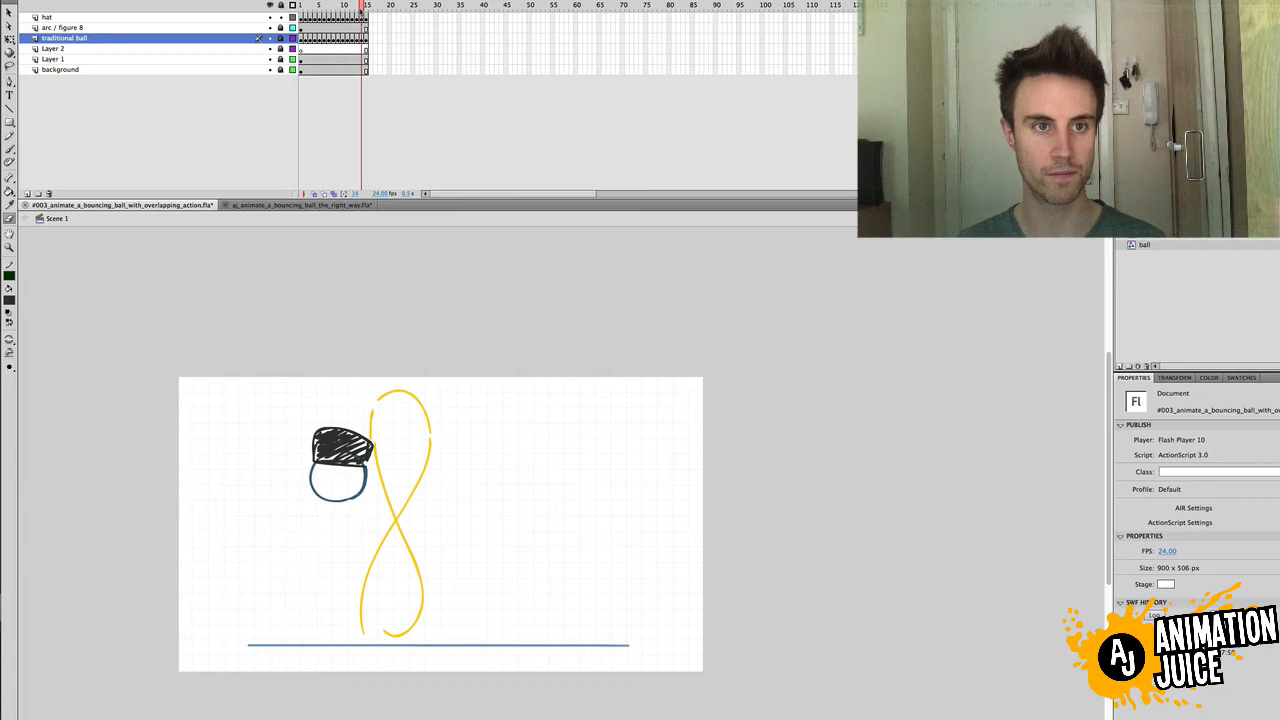
drag(357, 6, 365, 8)
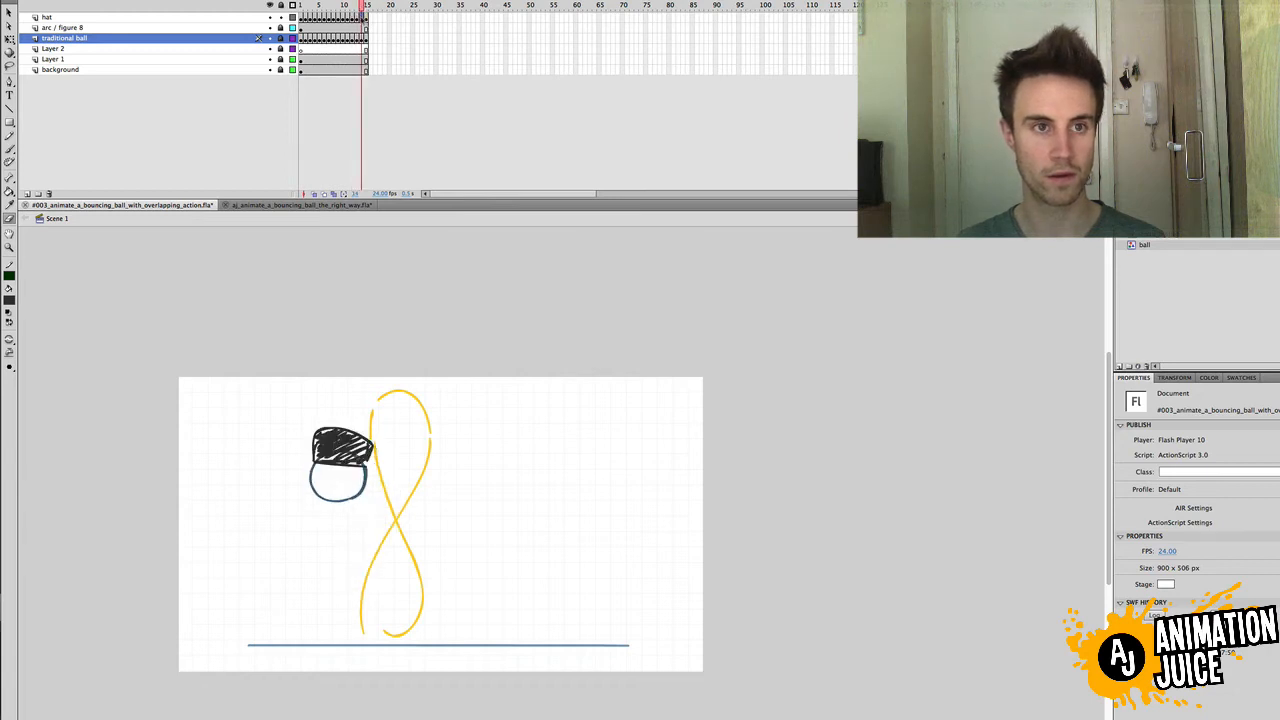
click(362, 17)
click(313, 194)
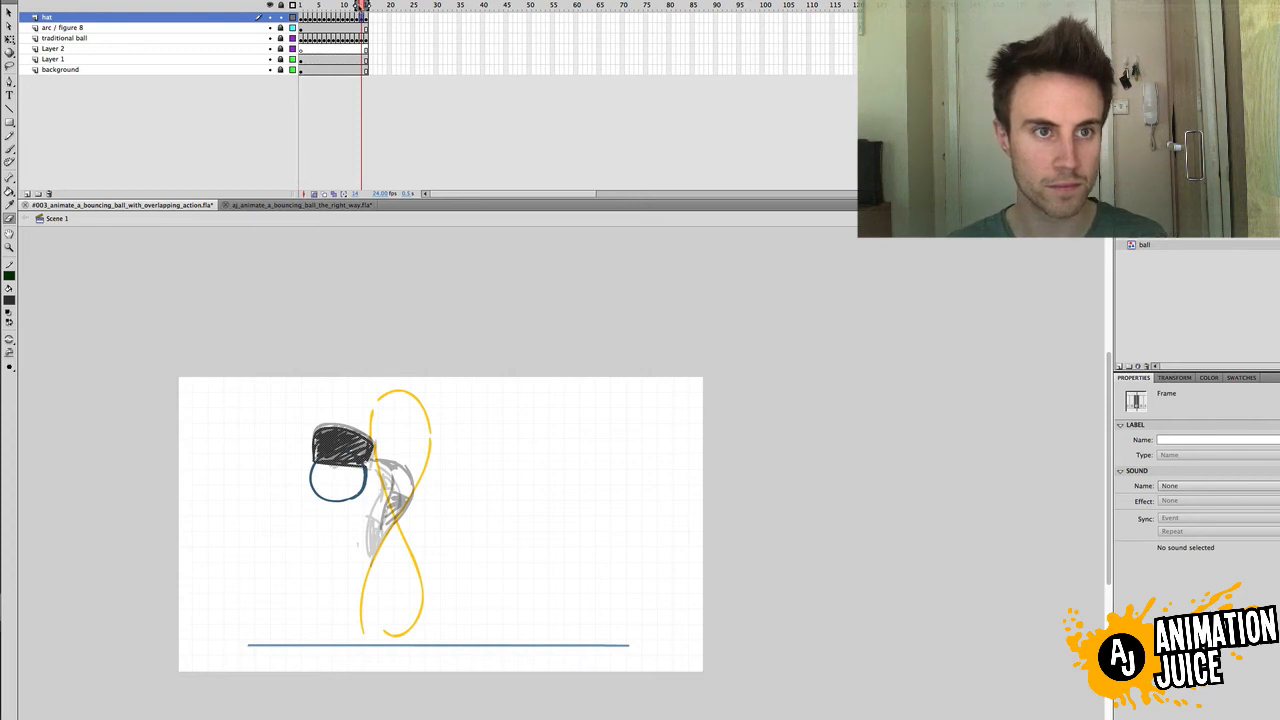
drag(363, 6, 368, 12)
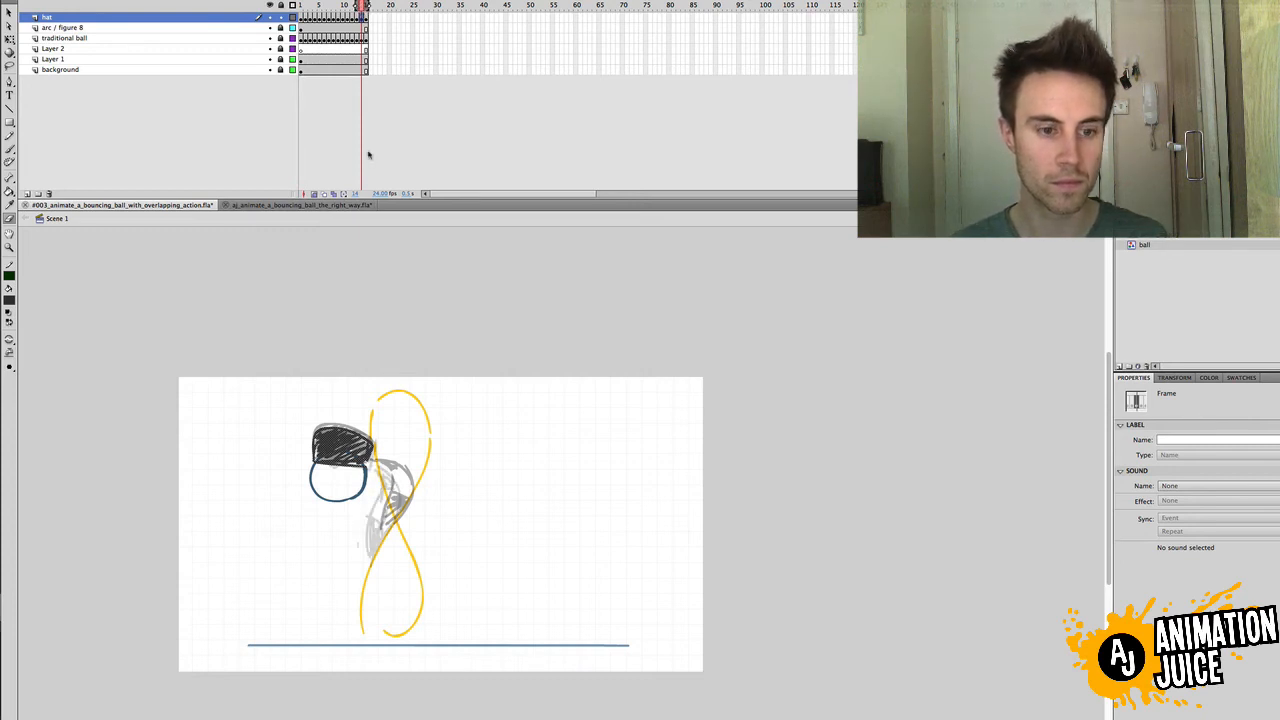
click(314, 194)
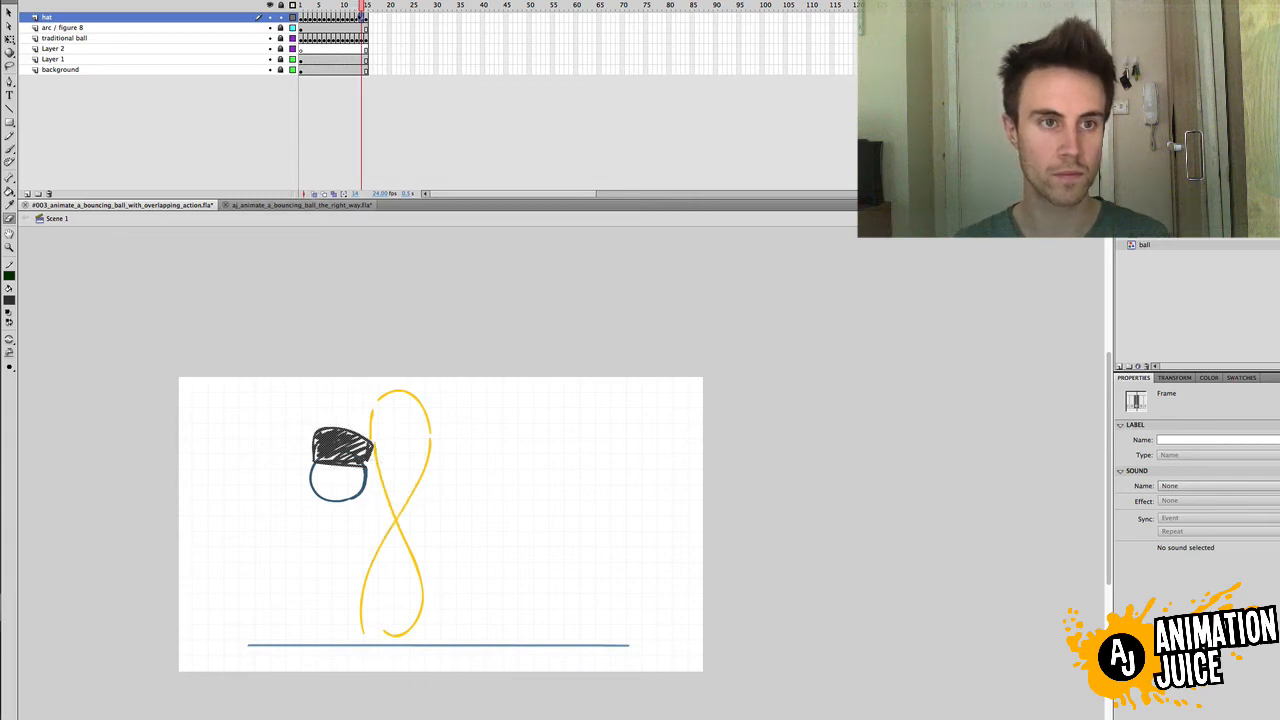
Step: Select the old tail on frame 13 with the Lasso and delete it, keeping the hat
drag(361, 8, 352, 10)
key(period)
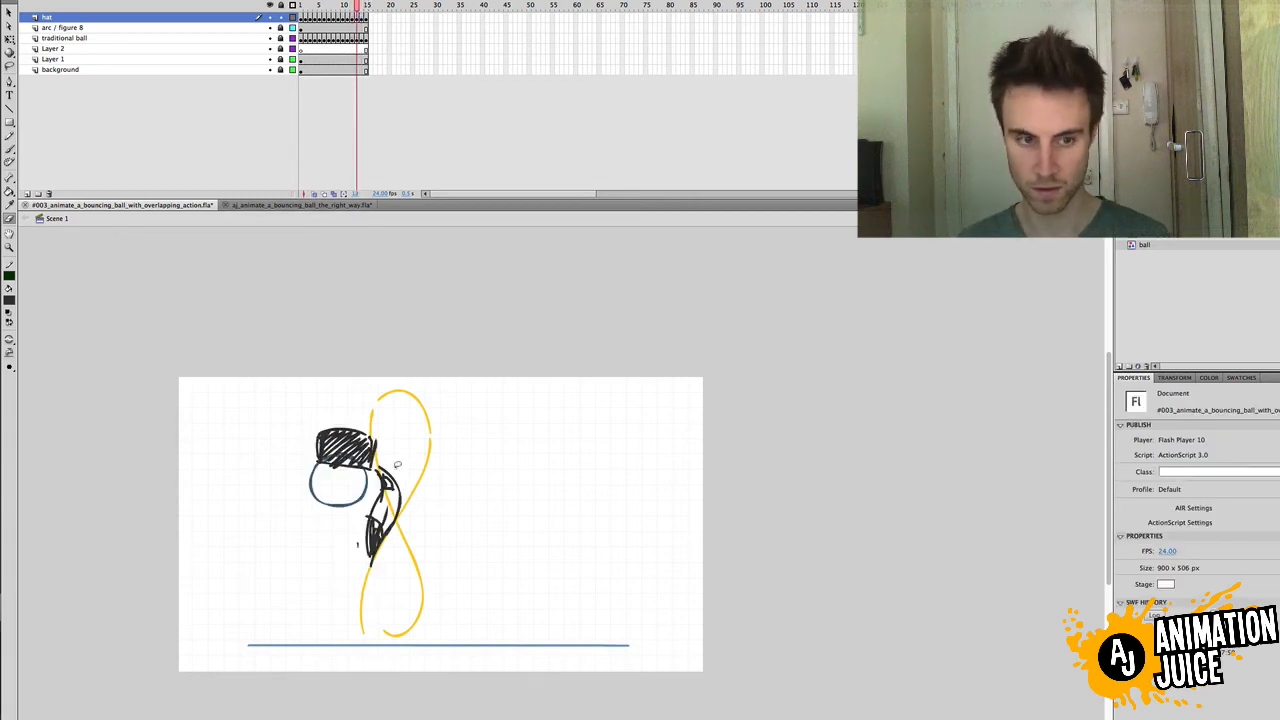
key(l)
mouse_move(396, 455)
mouse_down()
mouse_move(405, 555)
mouse_move(352, 515)
mouse_move(378, 462)
mouse_move(400, 470)
mouse_up()
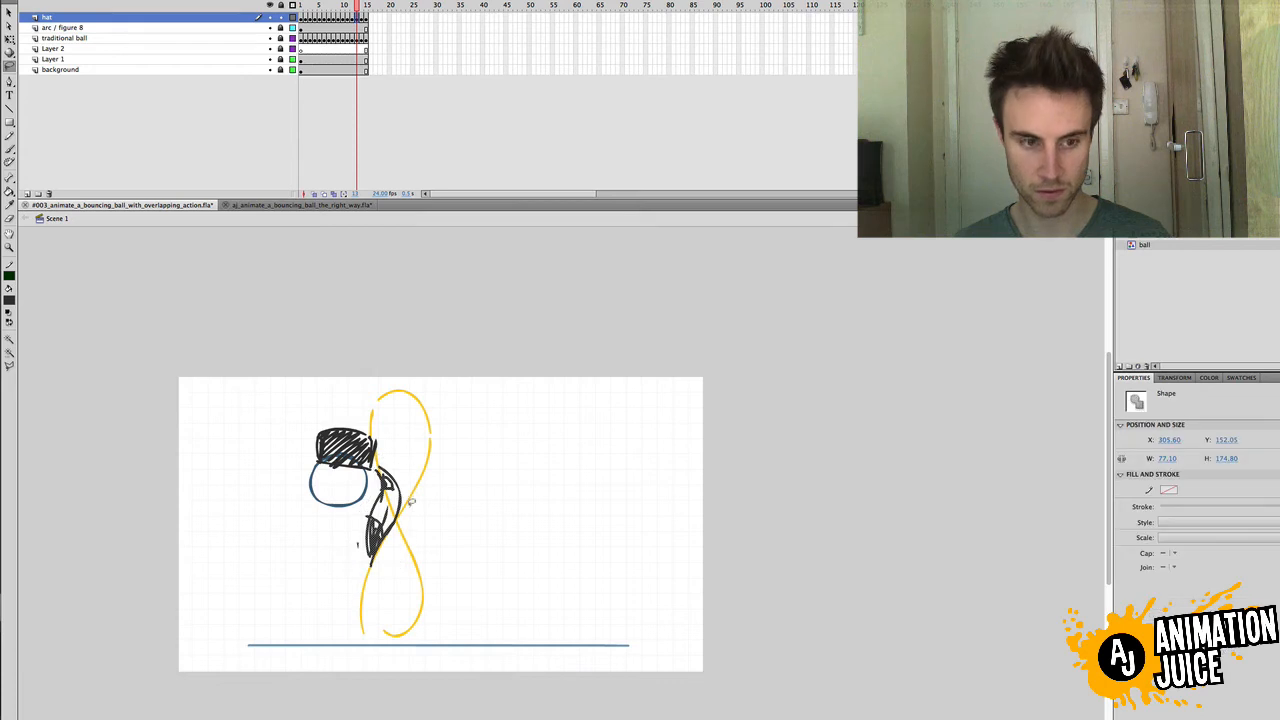
key(Delete)
key(b)
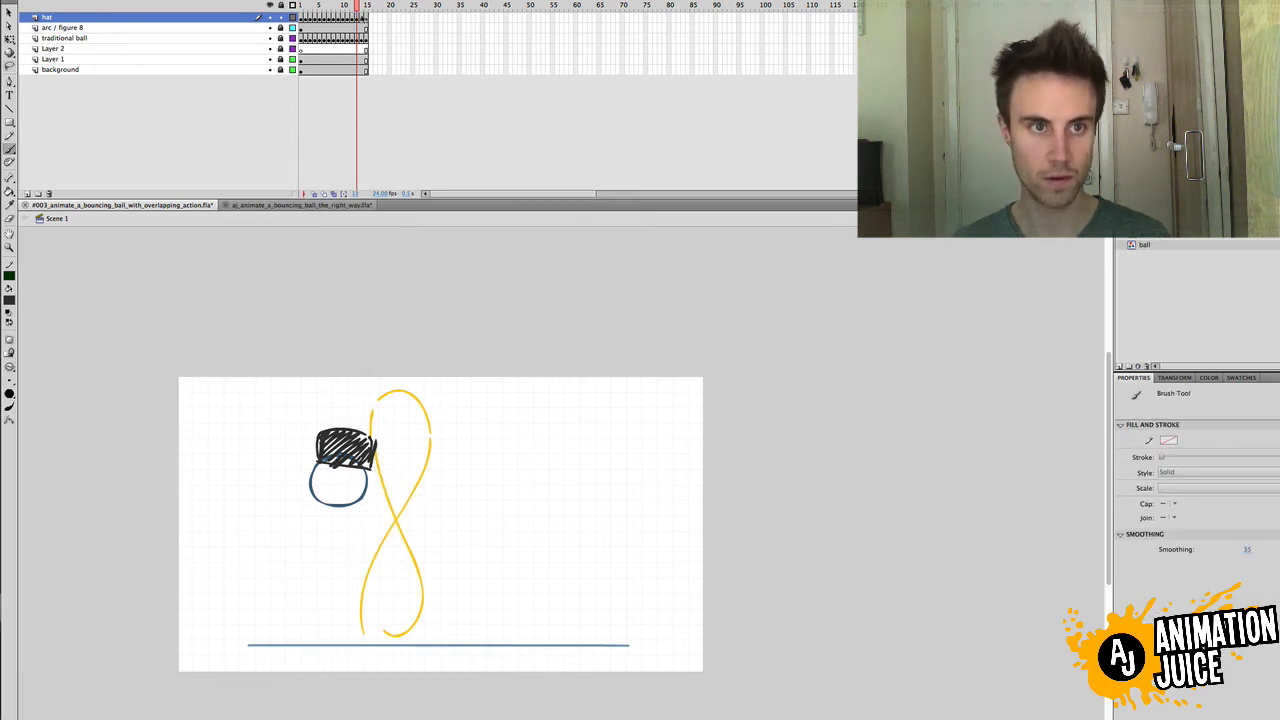
Step: Flip back and forth through the frames around frame 11 to examine how the tail moves
key(comma)
key(period)
mouse_move(356, 9)
mouse_down()
mouse_move(328, 8)
mouse_move(347, 6)
mouse_up()
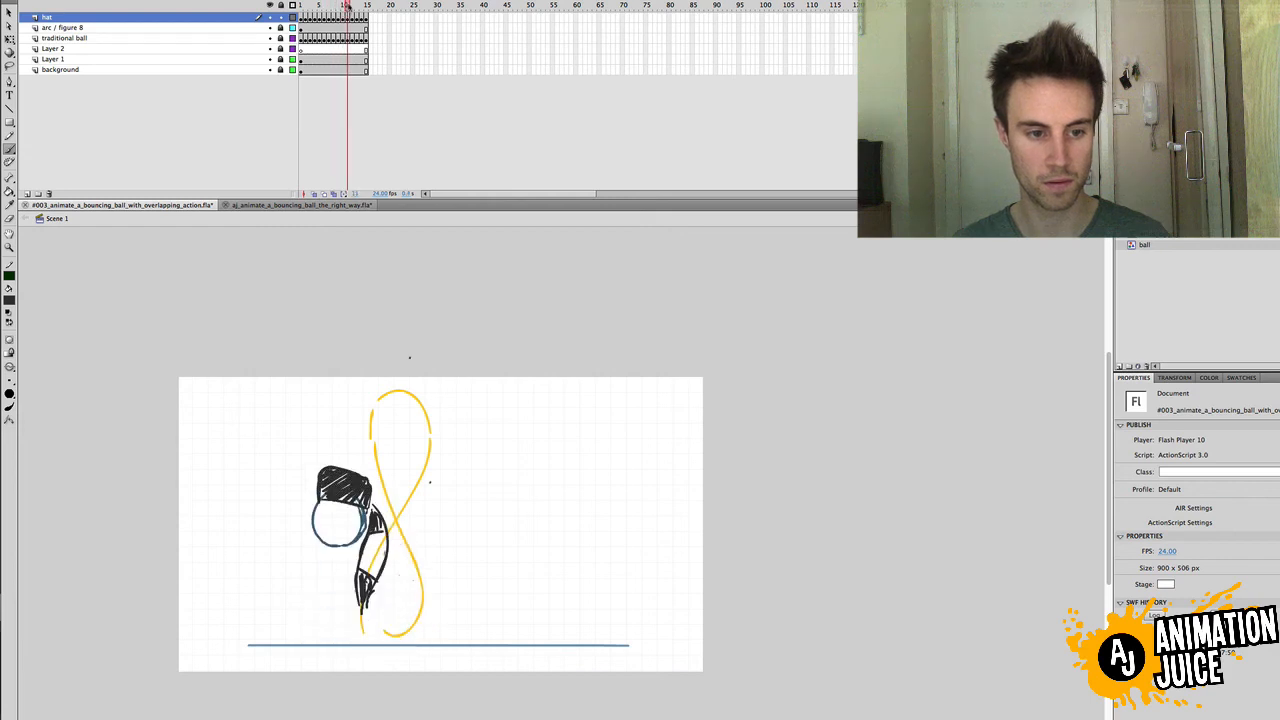
key(period)
key(period)
key(comma)
key(comma)
key(comma)
key(comma)
key(period)
key(period)
key(comma)
key(comma)
key(period)
key(period)
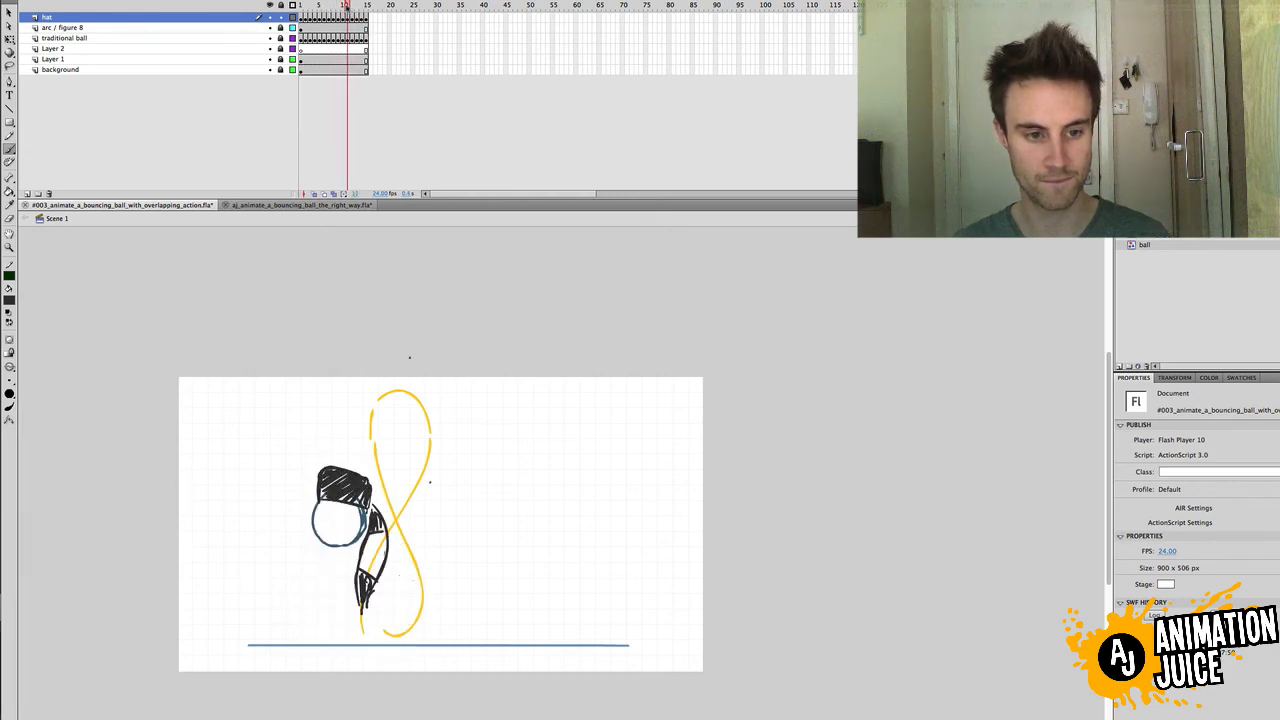
Step: Erase the old tail from the hat drawing on frame 12
key(period)
click(353, 19)
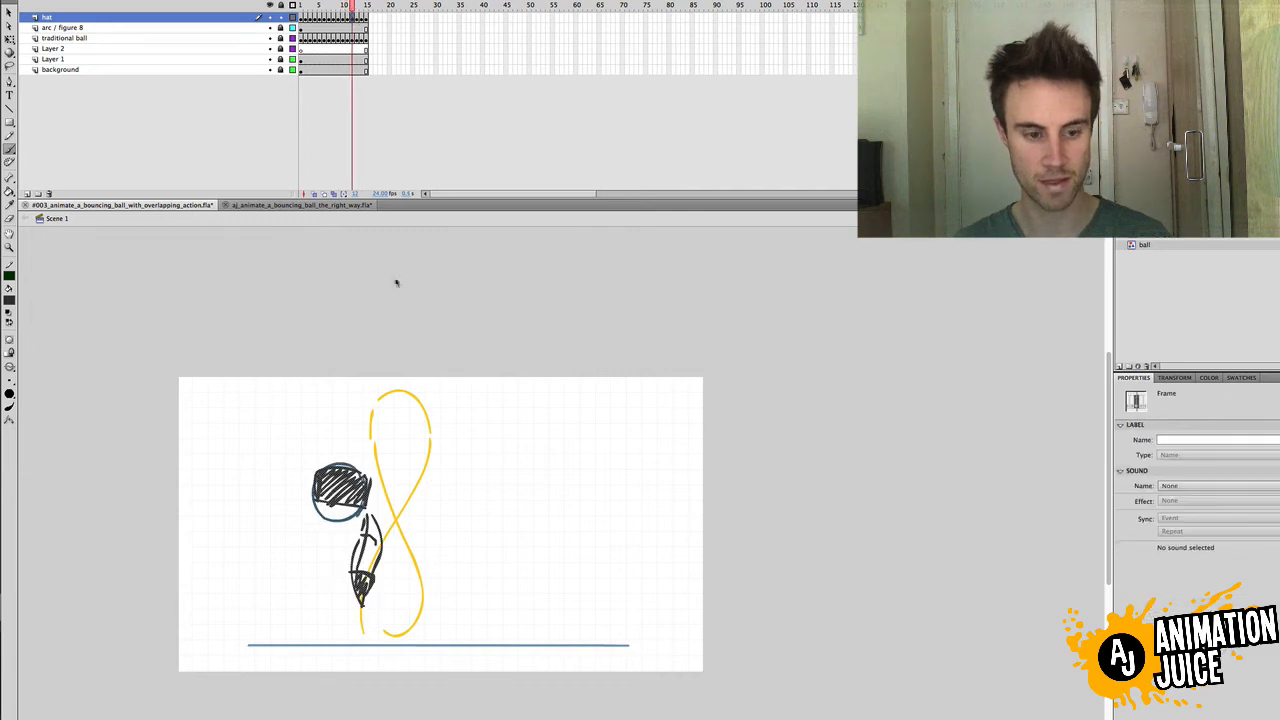
click(425, 554)
key(v)
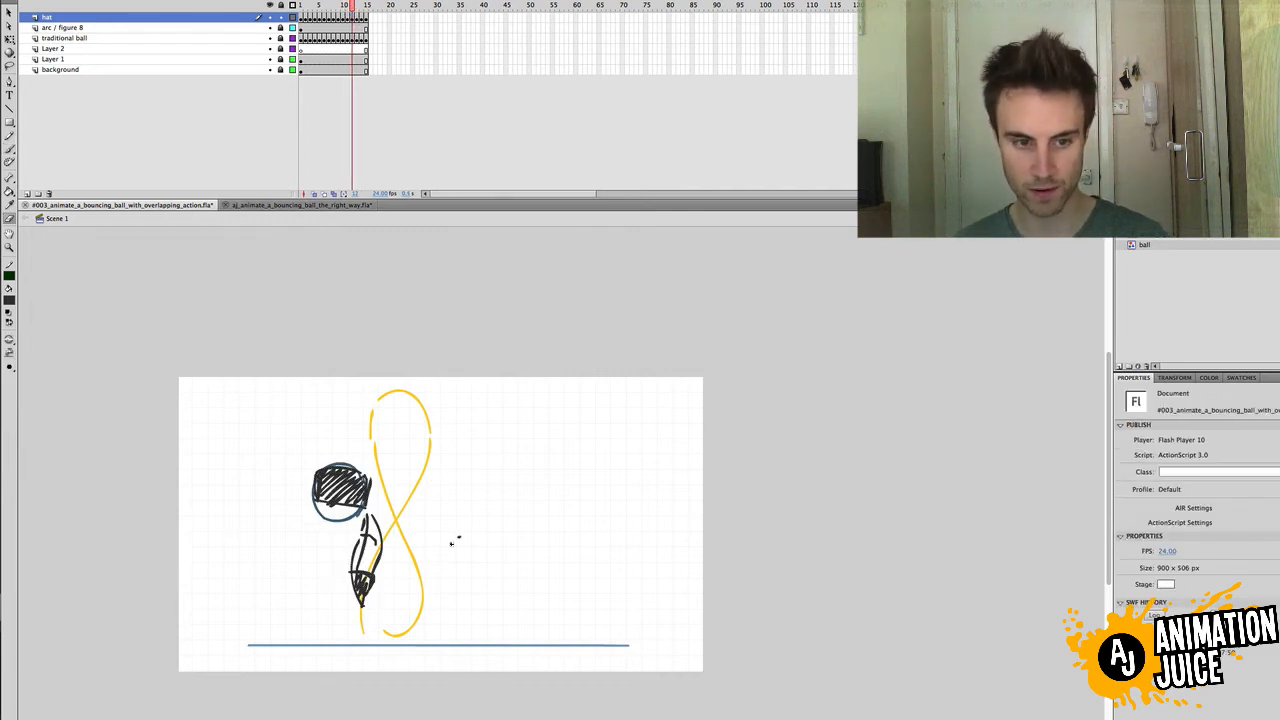
mouse_move(377, 521)
mouse_down()
mouse_move(371, 588)
mouse_move(361, 518)
mouse_move(350, 582)
mouse_up()
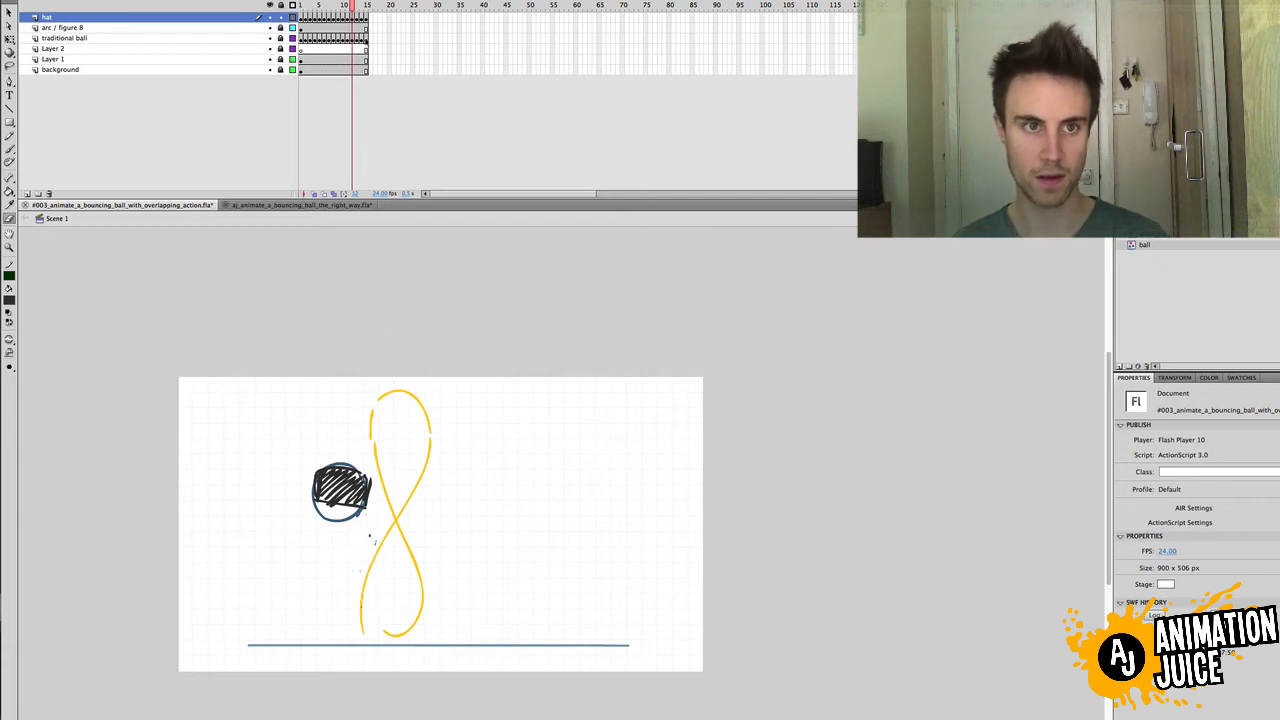
Step: Select the tail on frame 8 with the Lasso and nudge it slightly down
mouse_move(352, 6)
mouse_down()
mouse_move(308, 27)
mouse_move(333, 33)
mouse_up()
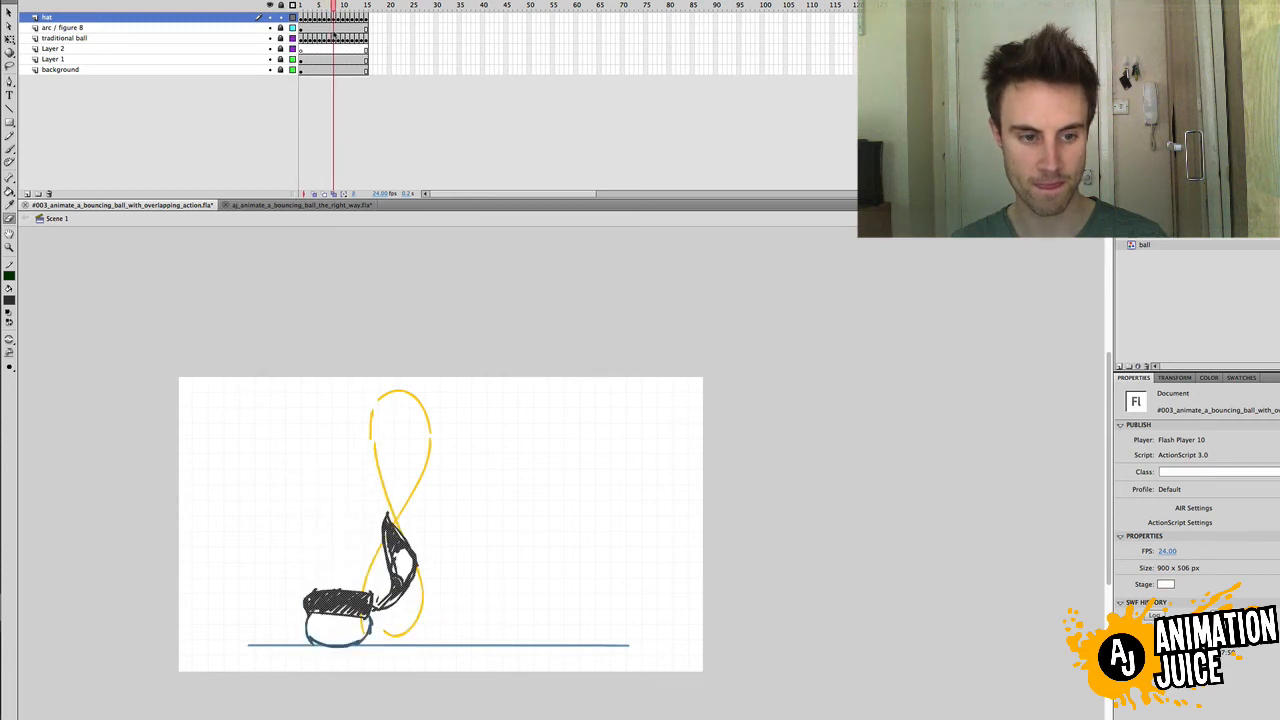
key(l)
mouse_move(405, 484)
mouse_down()
mouse_move(398, 620)
mouse_move(375, 602)
mouse_move(405, 482)
mouse_up()
key(v)
drag(399, 585, 400, 594)
click(446, 569)
Step: Lengthen the tail on frame 9 by redrawing its outer curve, upturned tip and inner edge
drag(336, 6, 341, 6)
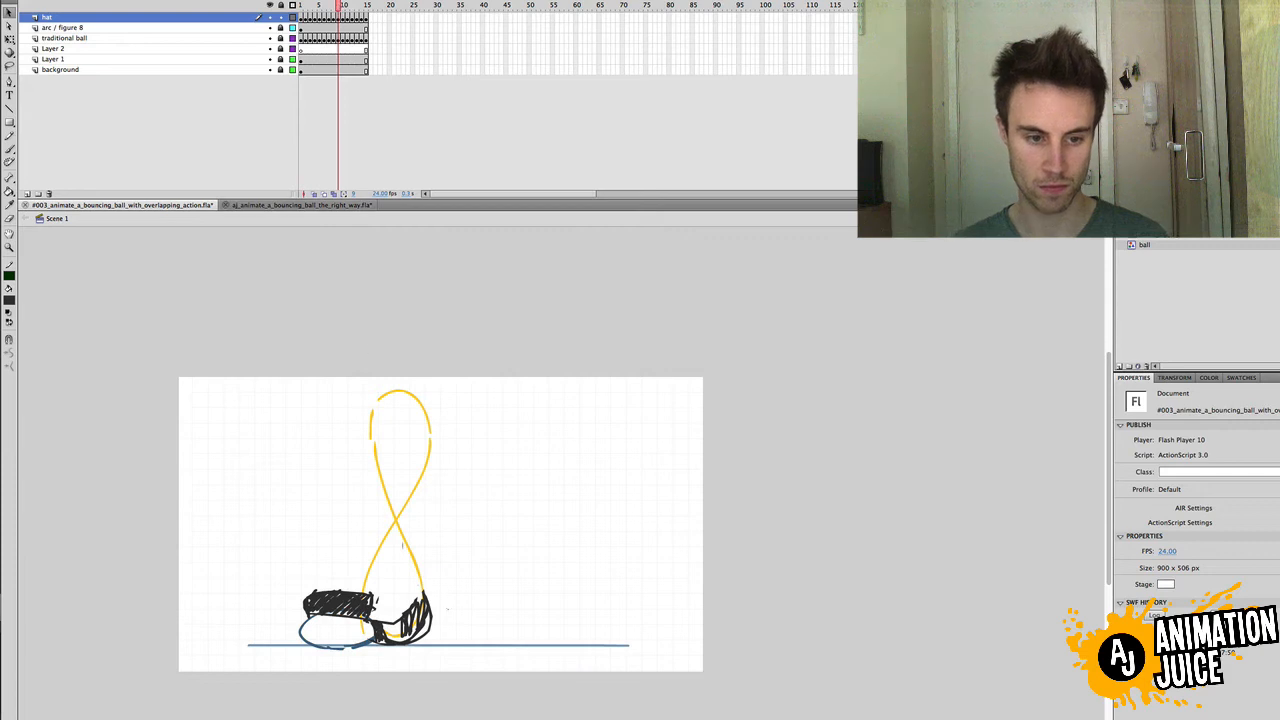
key(b)
mouse_move(420, 578)
mouse_down()
mouse_move(428, 632)
mouse_move(438, 610)
mouse_move(415, 643)
mouse_up()
key(super+z)
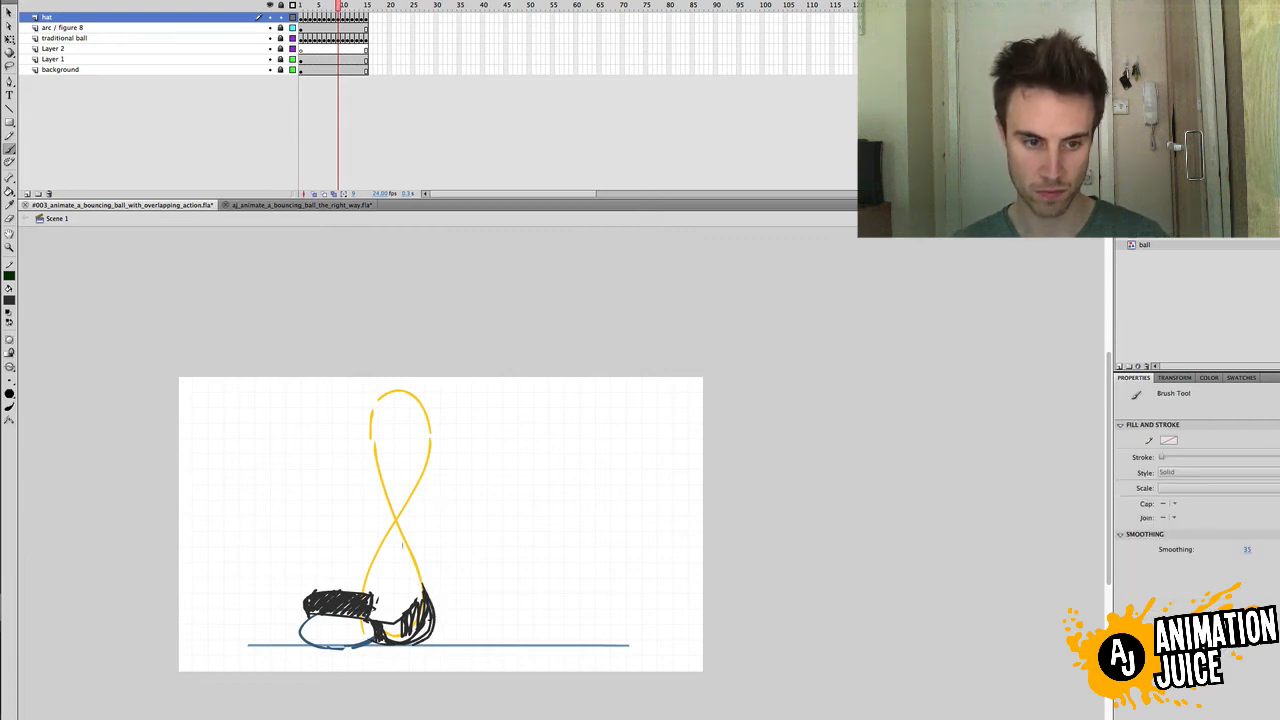
key(super+z)
mouse_move(420, 578)
mouse_down()
mouse_move(430, 637)
mouse_move(416, 640)
mouse_up()
drag(421, 578, 385, 619)
key(super+z)
key(super+z)
key(v)
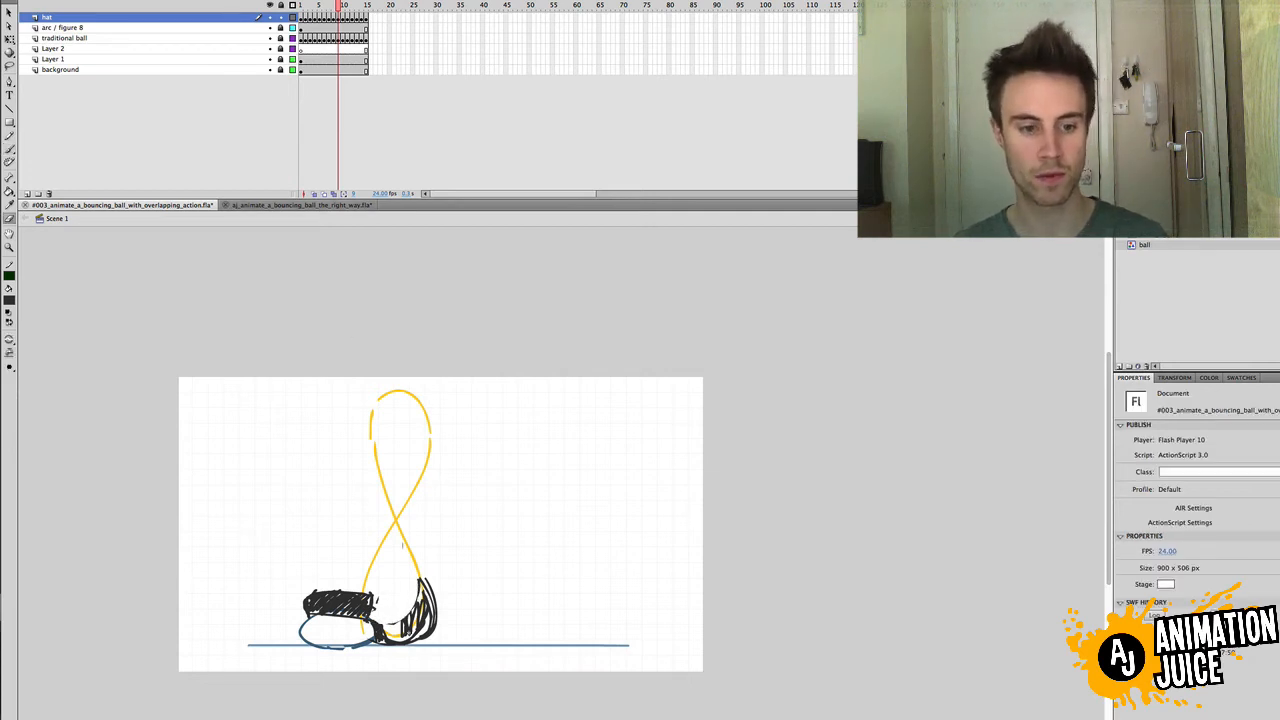
key(b)
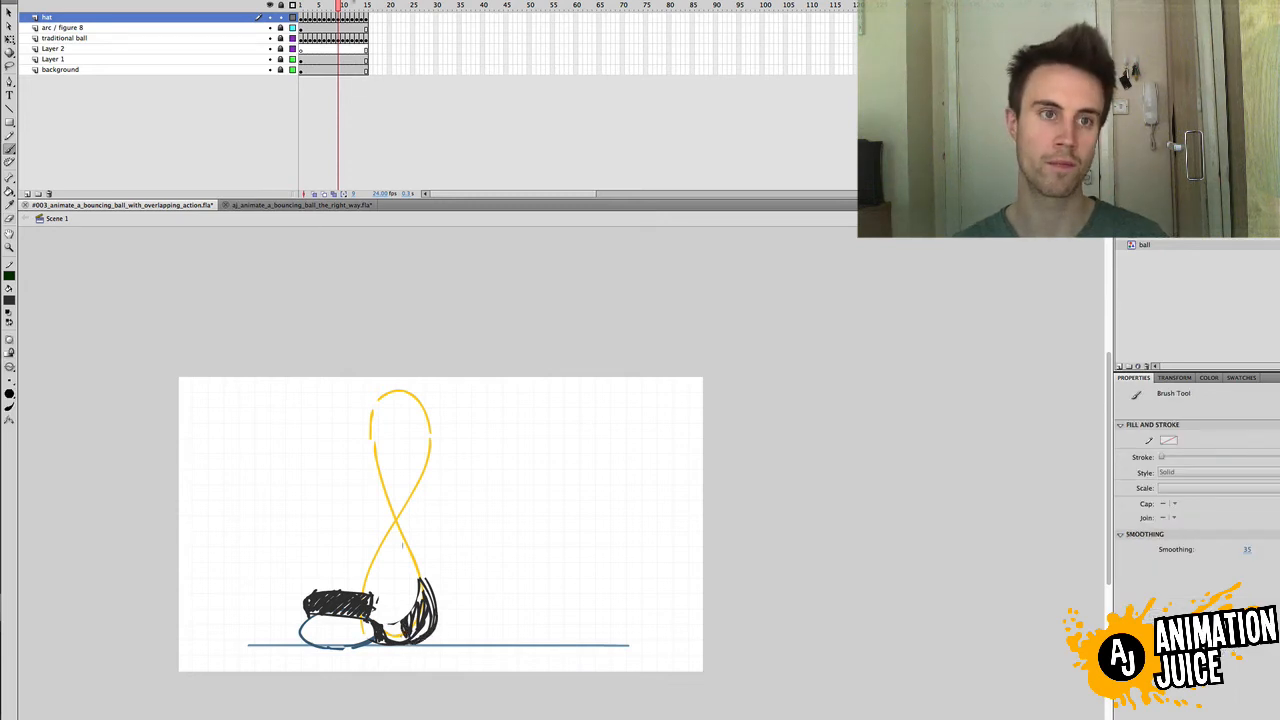
Step: Widen the tail on frame 10 with a new inner edge running from the hat to the tip
mouse_move(338, 8)
mouse_down()
mouse_move(311, 6)
mouse_move(343, 6)
mouse_up()
click(347, 6)
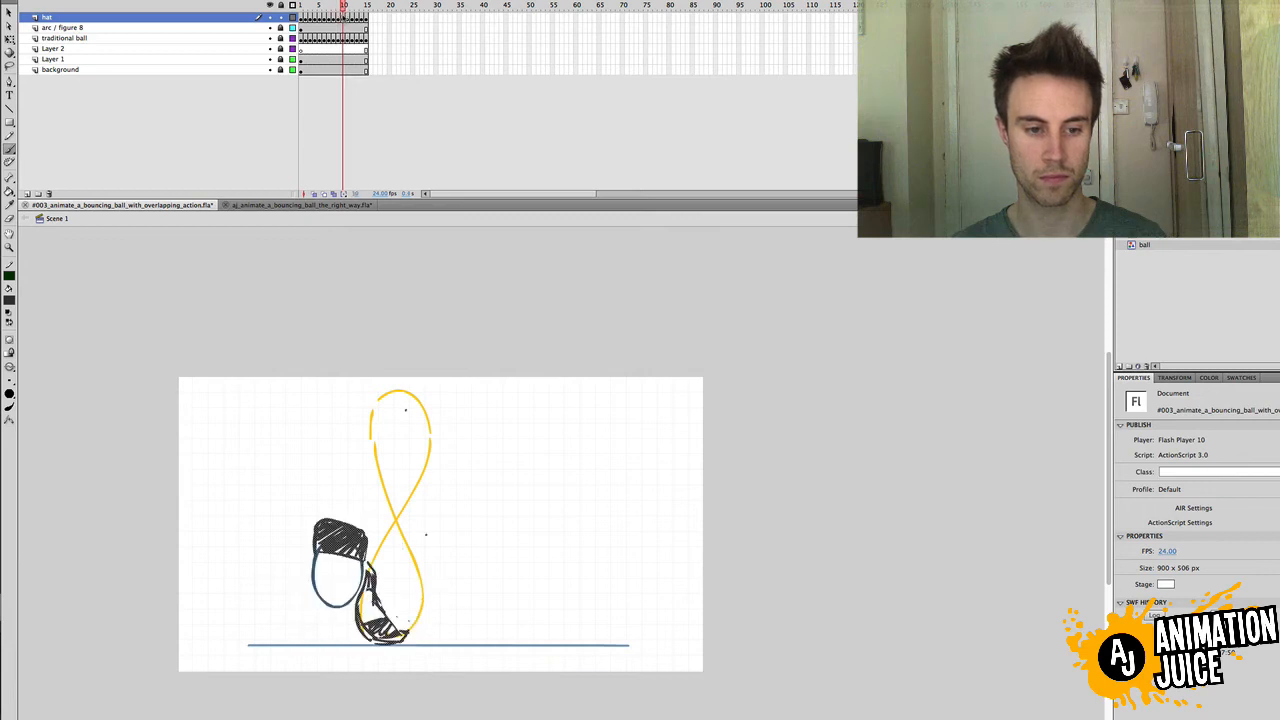
key(b)
drag(378, 589, 412, 633)
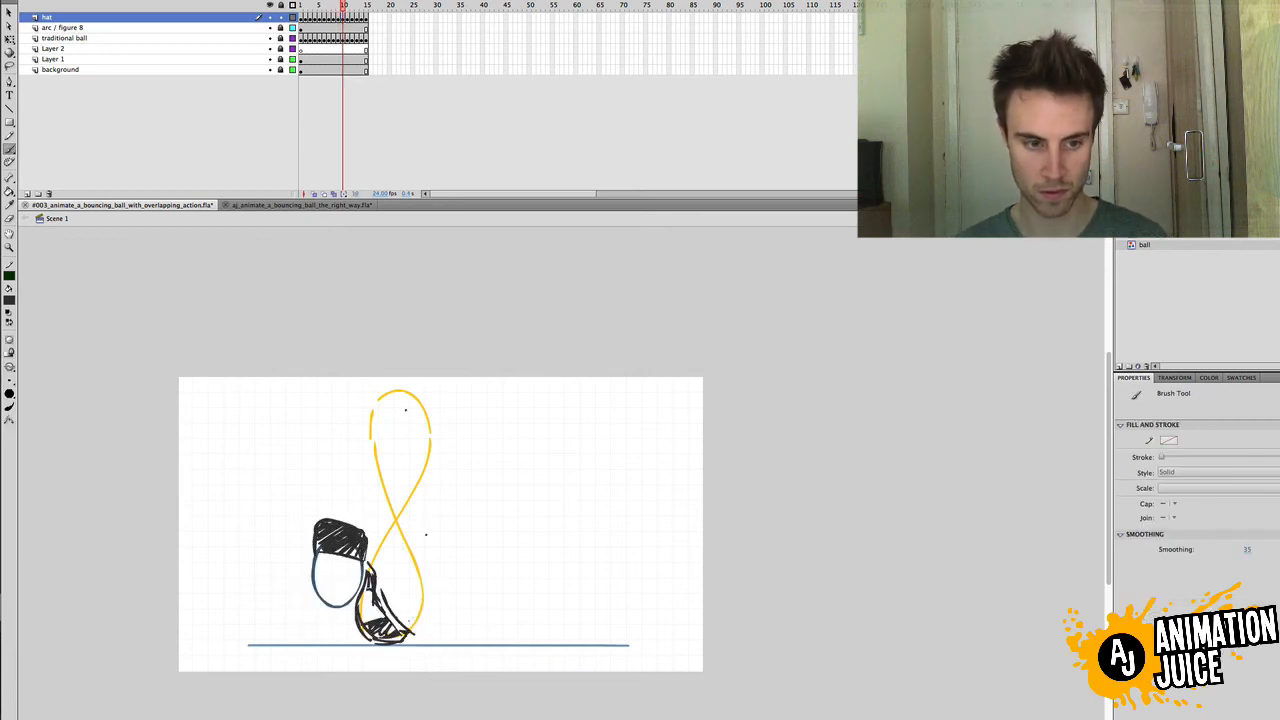
key(super+z)
drag(366, 560, 396, 628)
key(super+z)
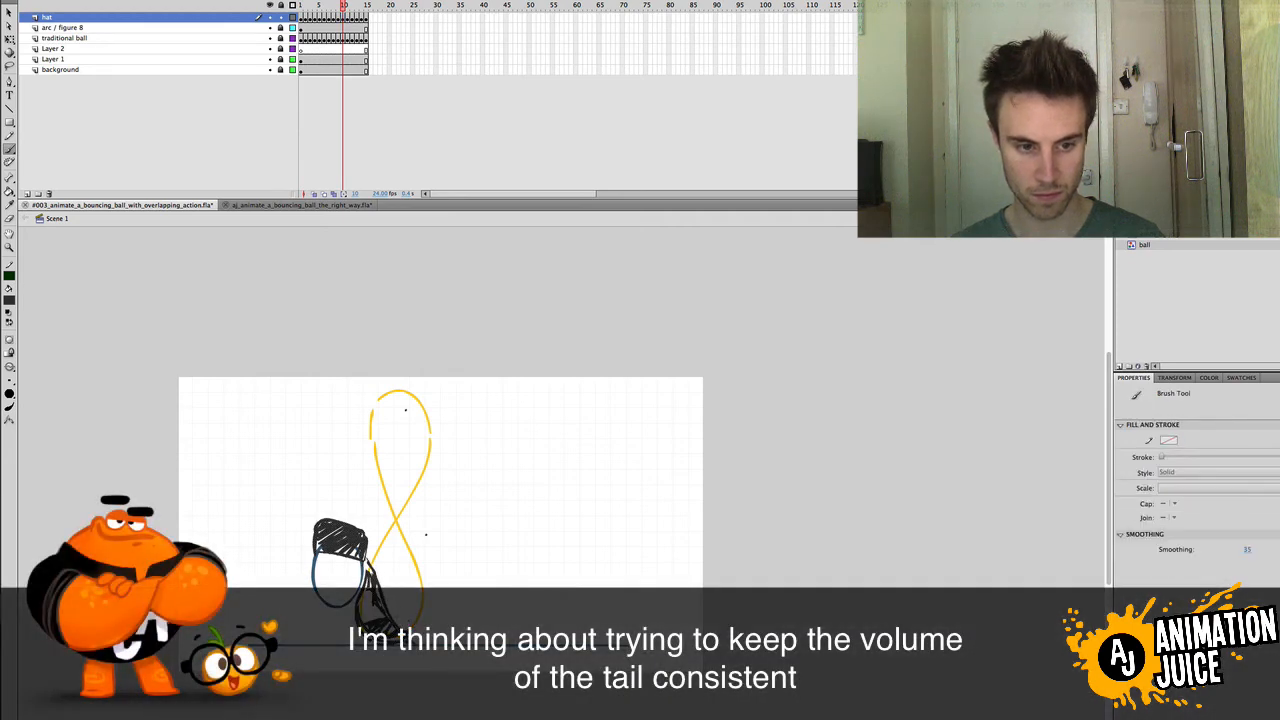
Step: Curl the tail's tip upward on frame 10, shade it and erase the stray marks beside it
key(v)
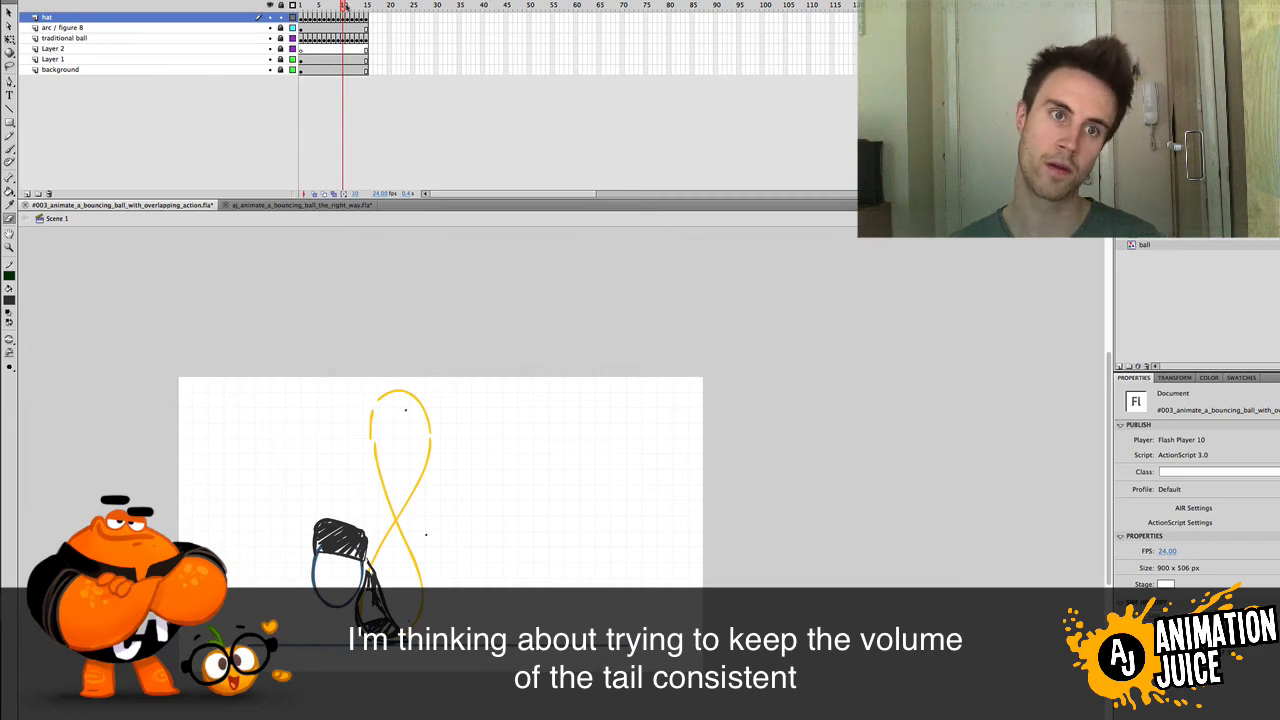
drag(344, 8, 344, 8)
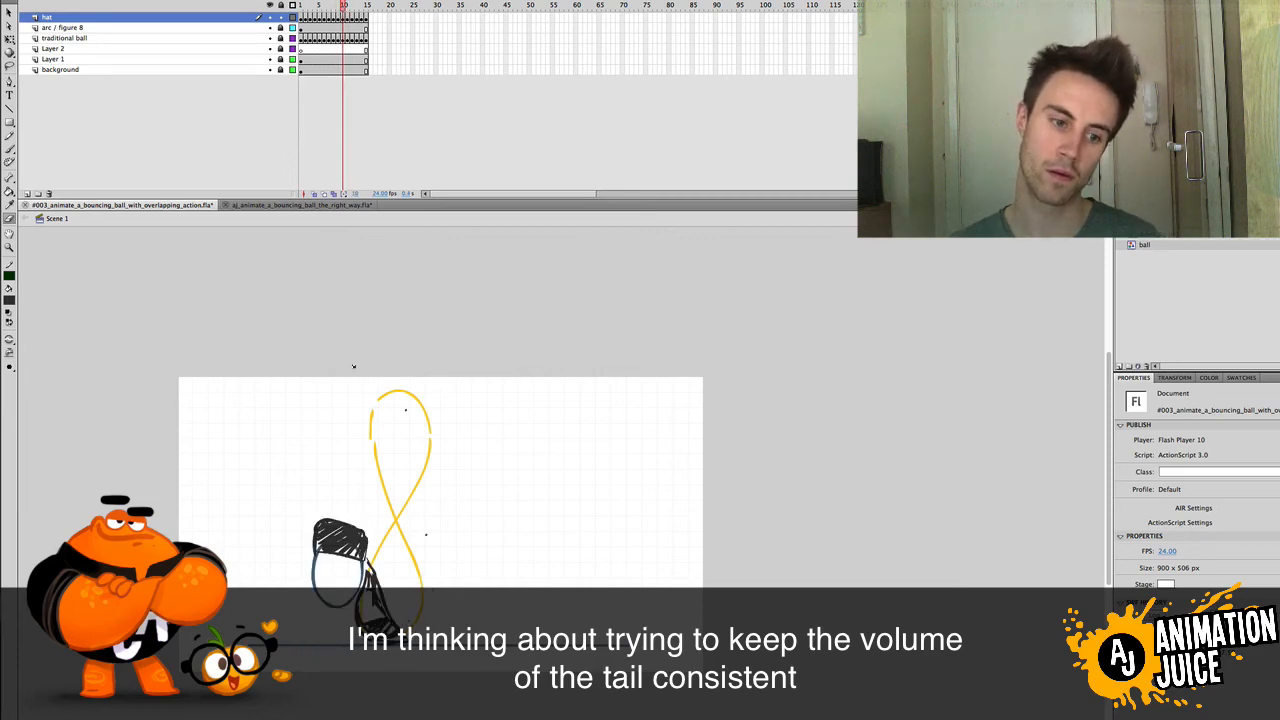
key(b)
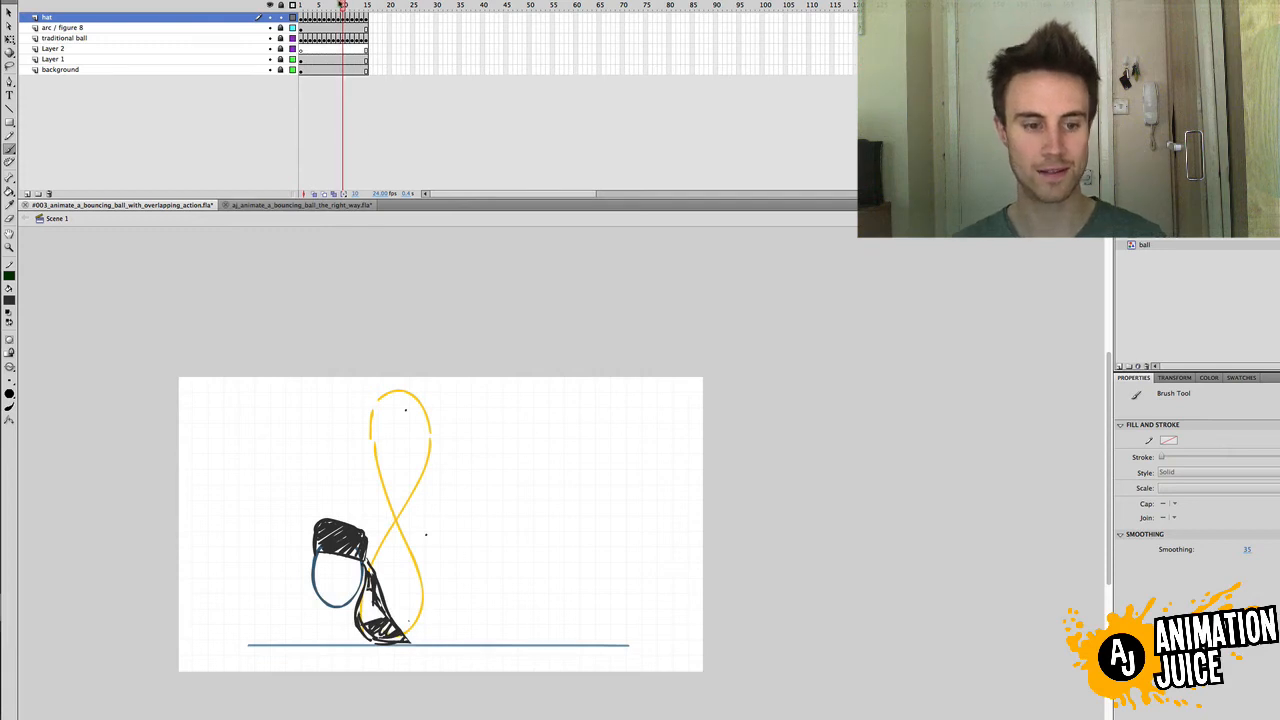
drag(340, 4, 342, 5)
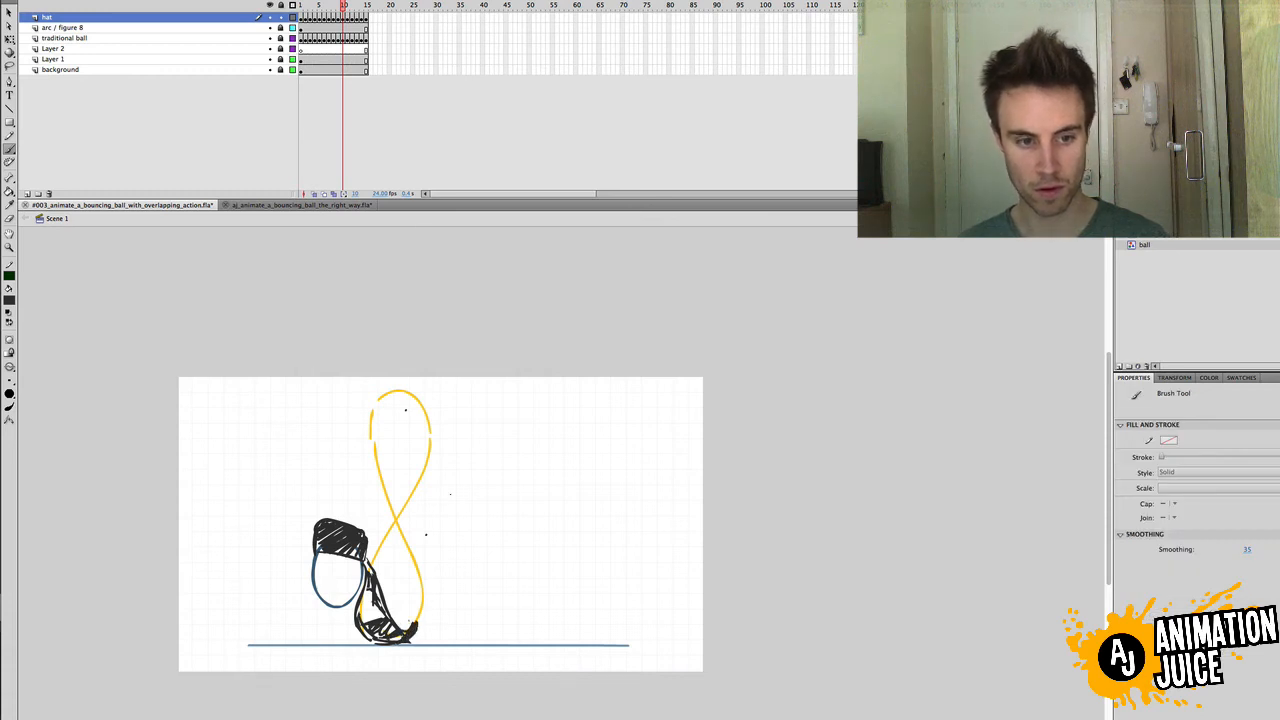
key(v)
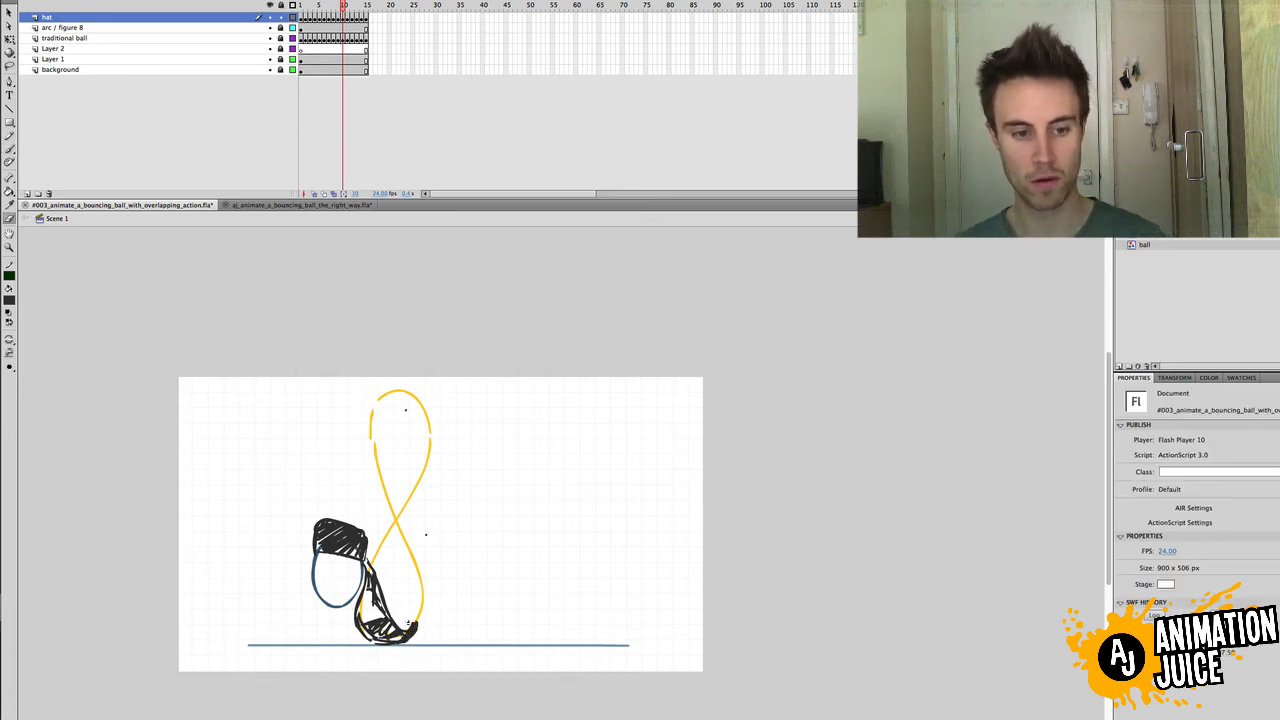
Step: Extend the tail's tip on frame 11 down to the lower end of the figure-8 guide
drag(344, 12, 347, 6)
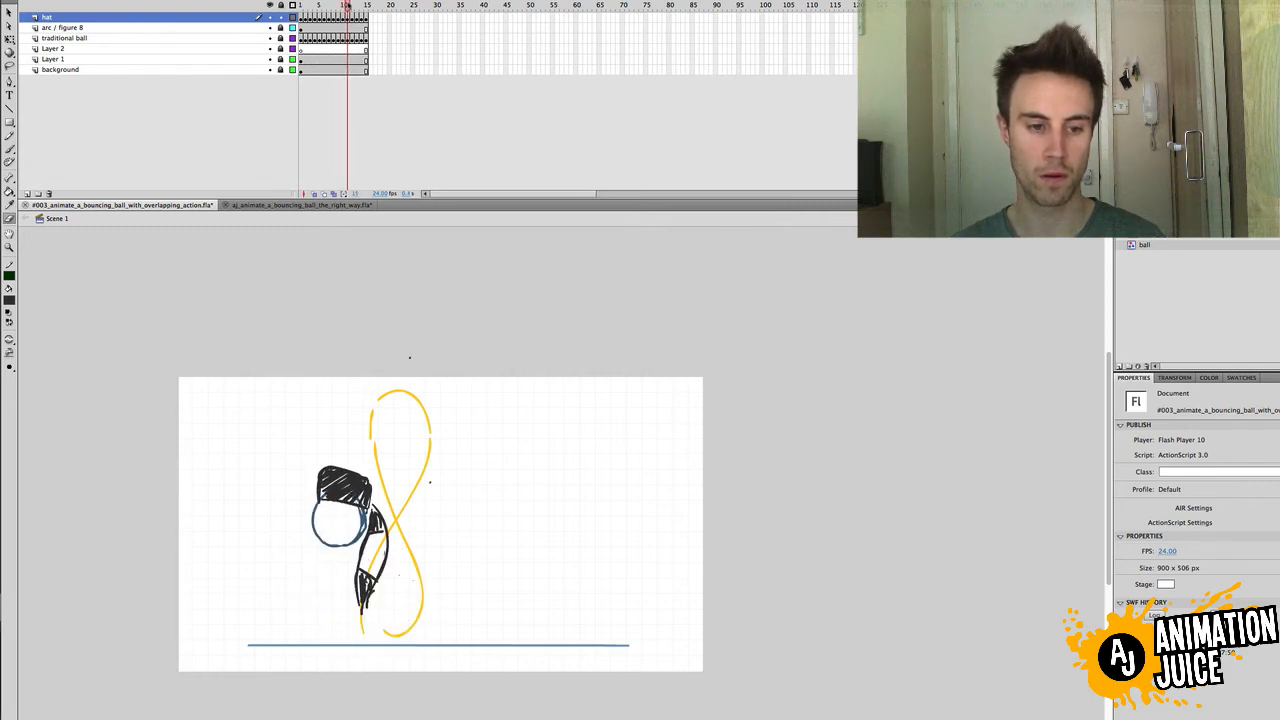
key(b)
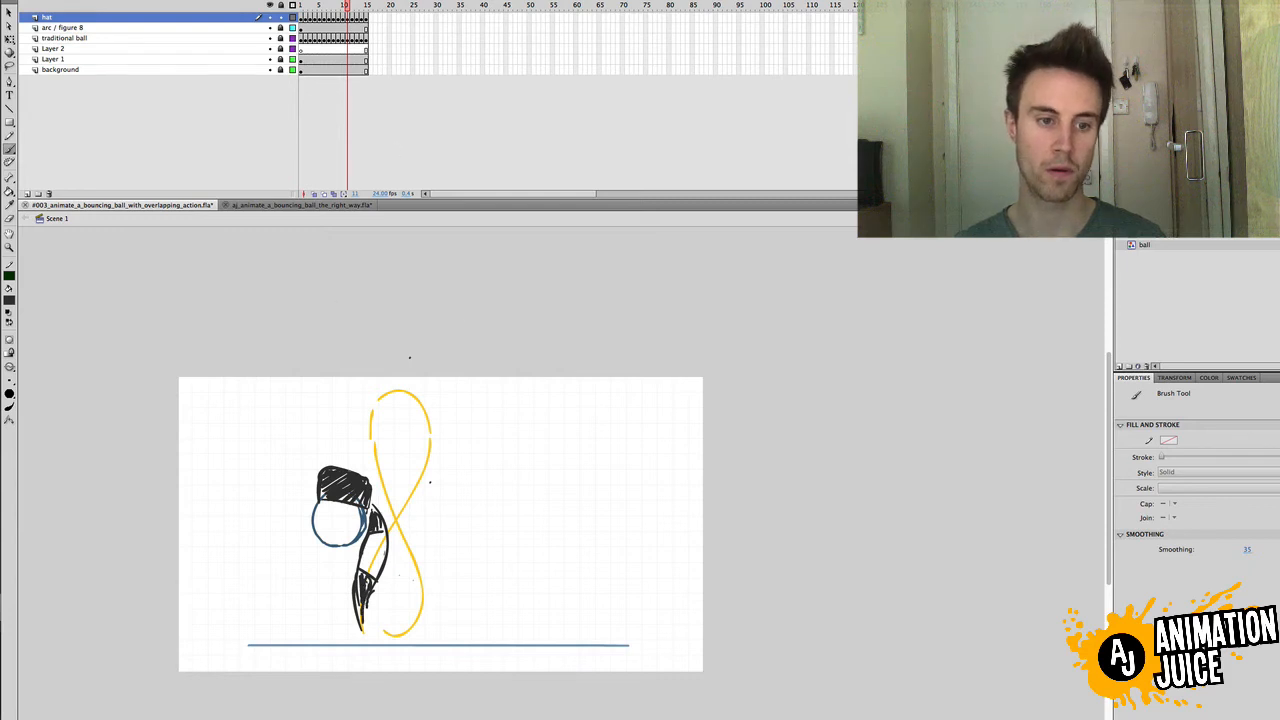
Step: Draw a curved line for a new tail from the hat on frame 13, then go to frame 4
drag(348, 6, 357, 6)
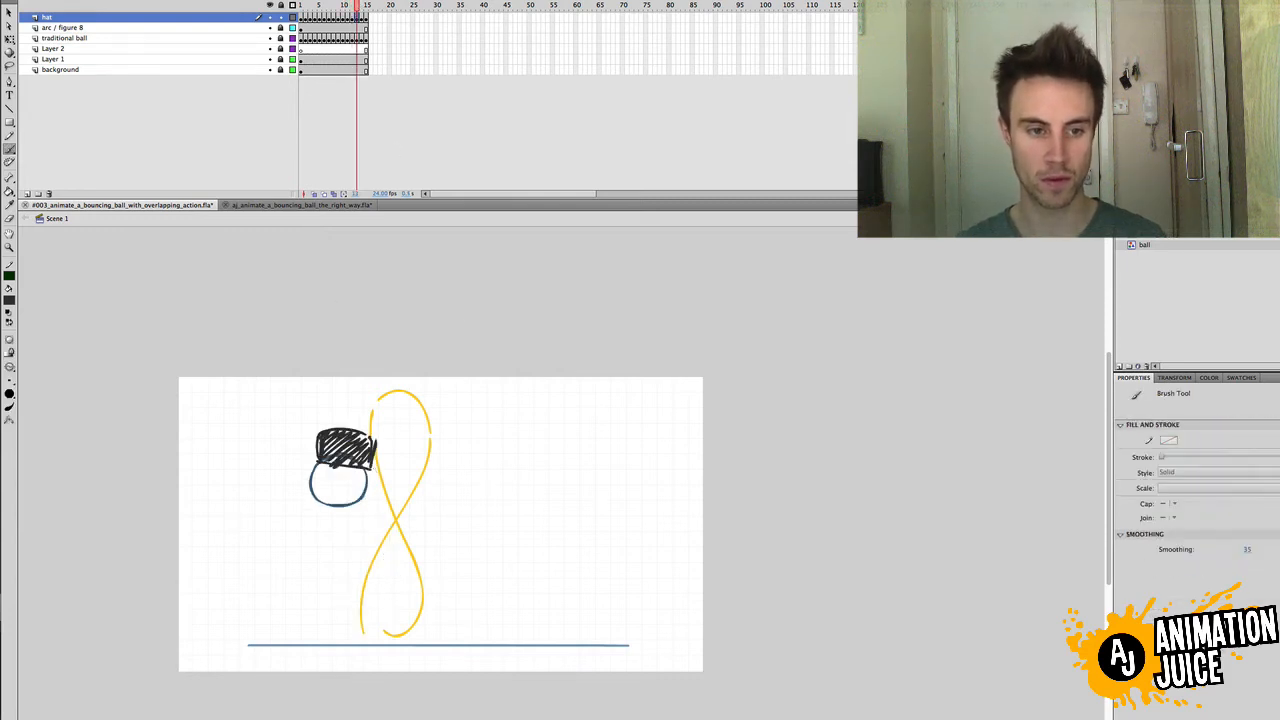
drag(372, 466, 383, 539)
key(super+z)
drag(383, 468, 375, 555)
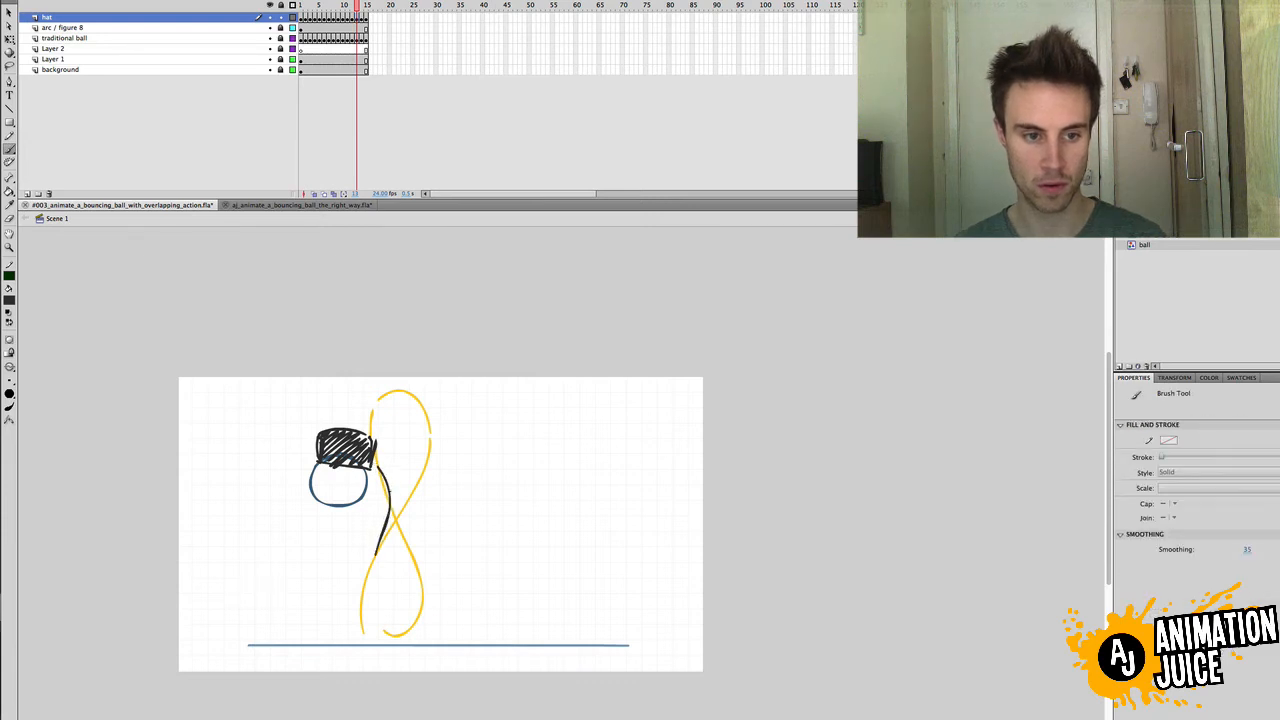
drag(364, 6, 315, 6)
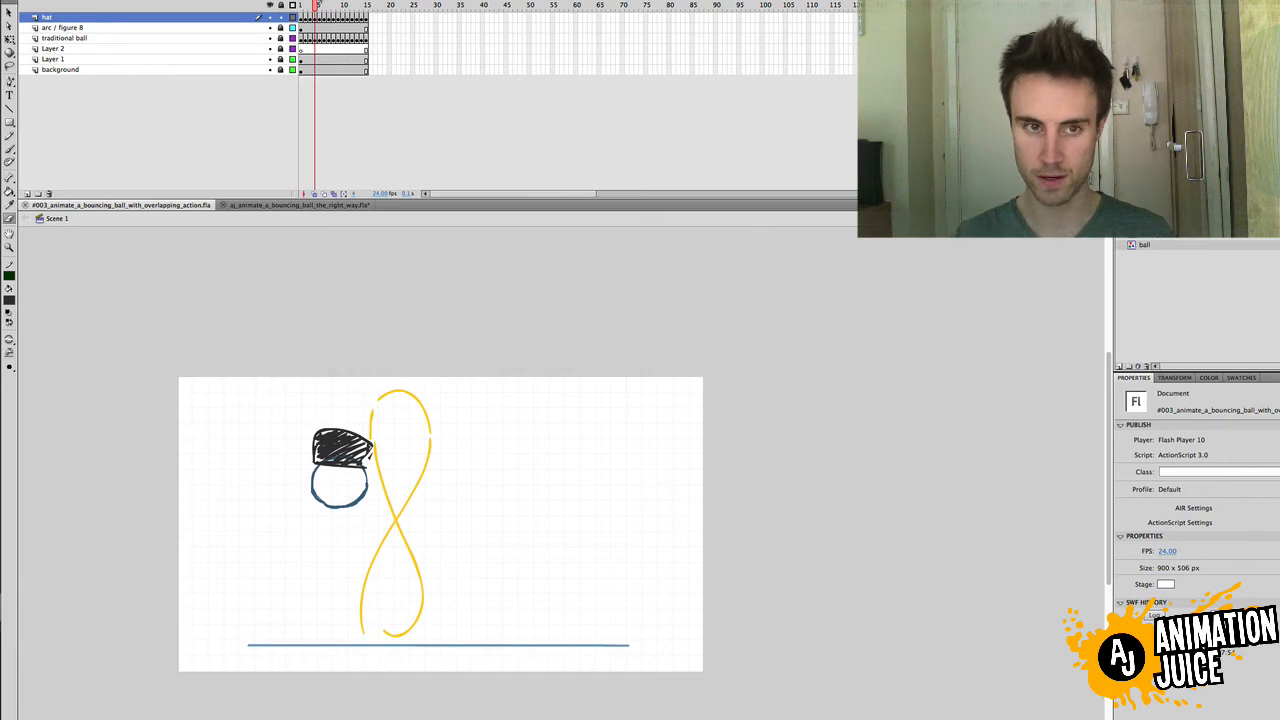
Step: Test the movie in its own window, enlarge that window to review the looping hat tail, and close it
key(super+Return)
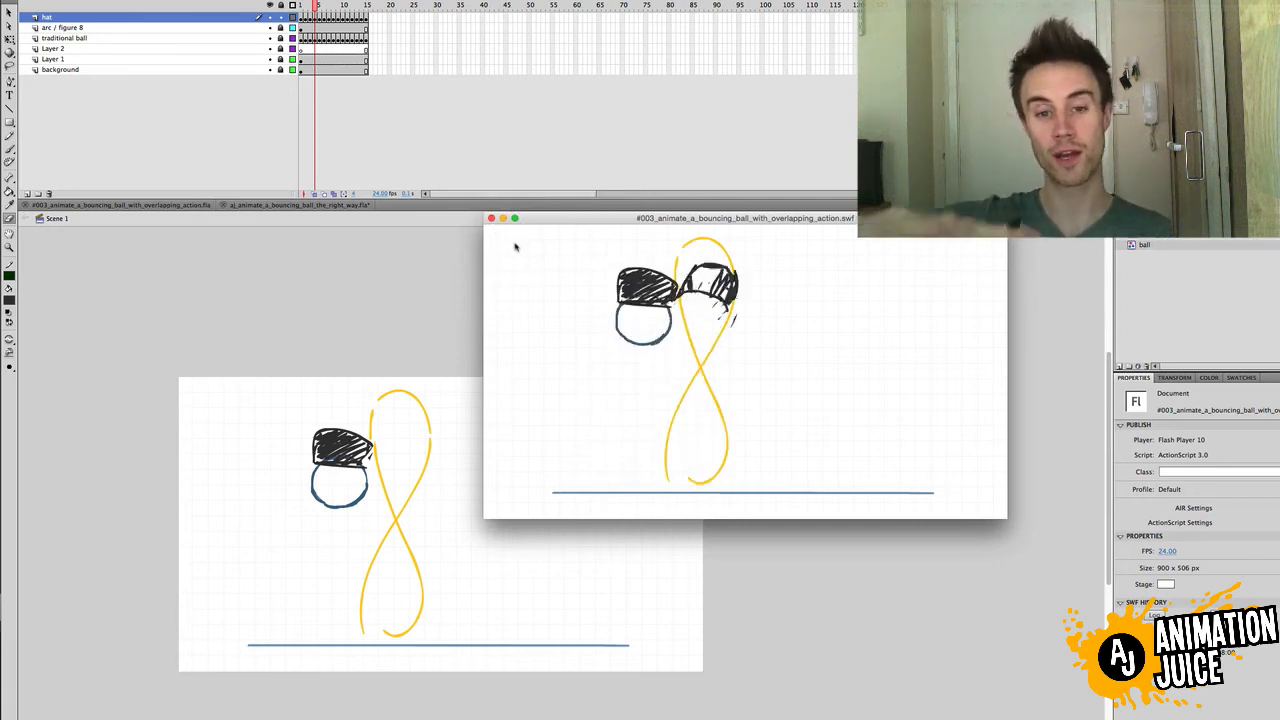
drag(627, 221, 314, 68)
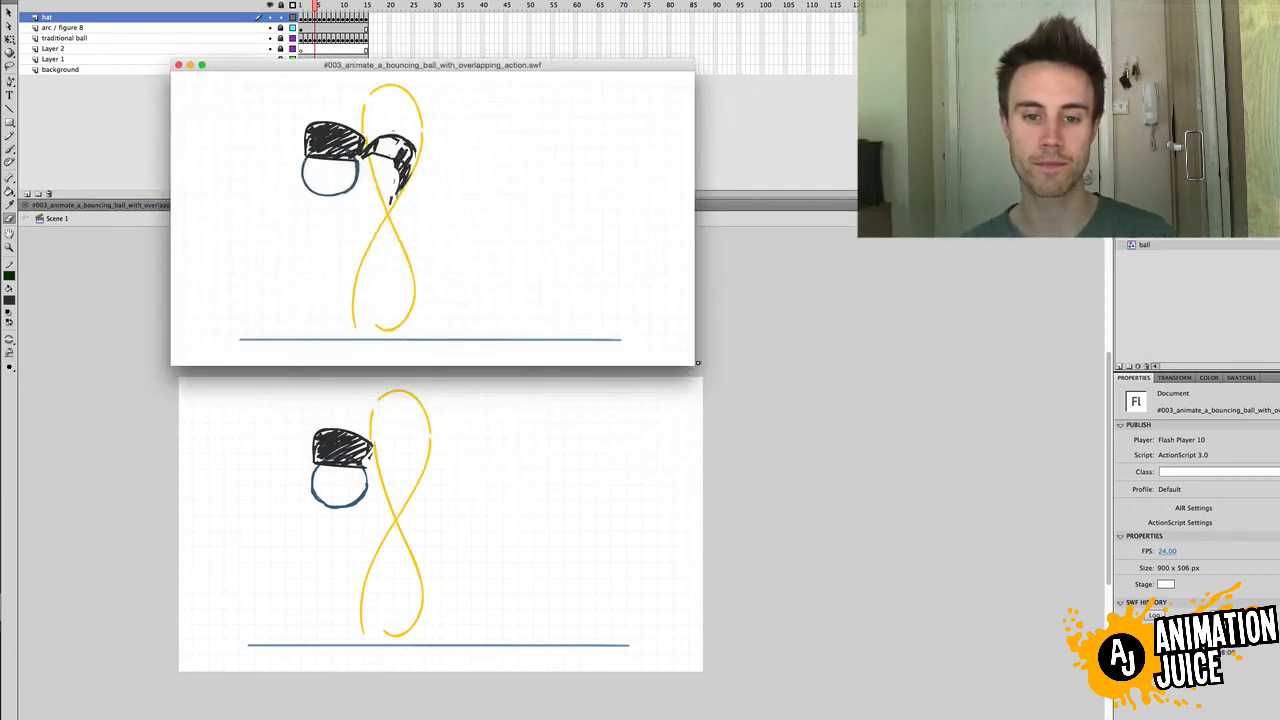
drag(697, 363, 965, 545)
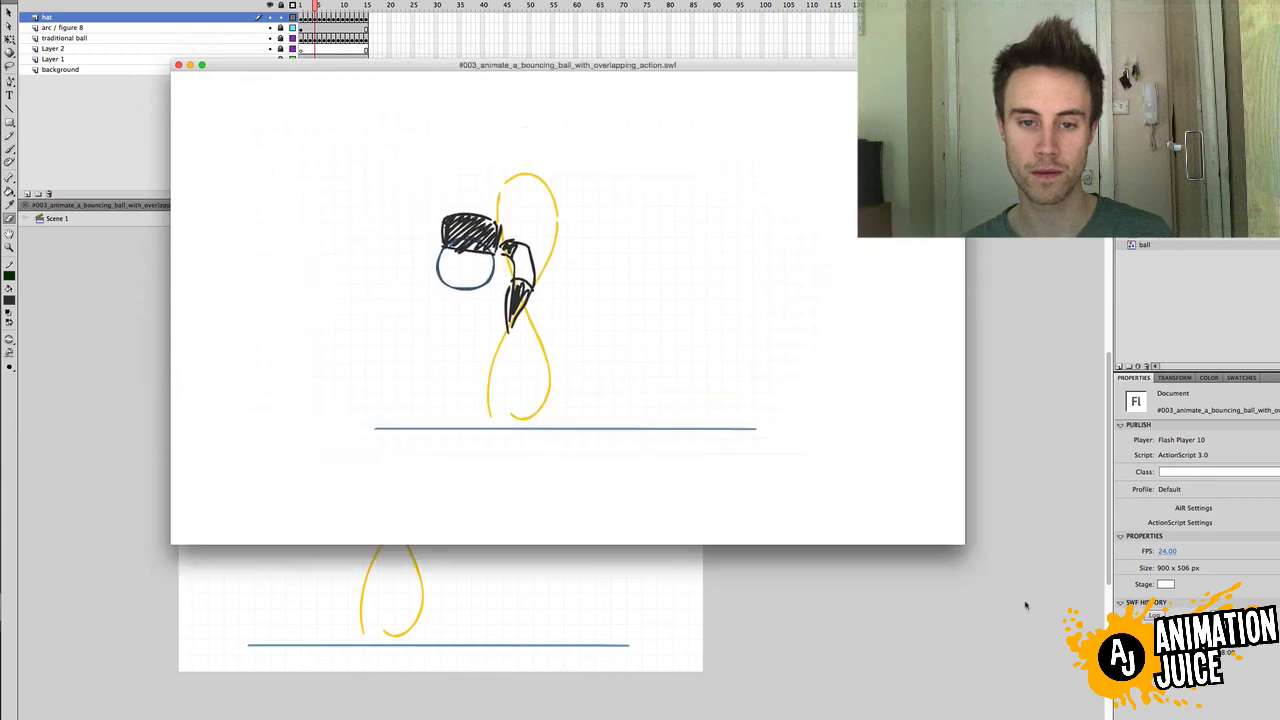
drag(1025, 605, 1068, 621)
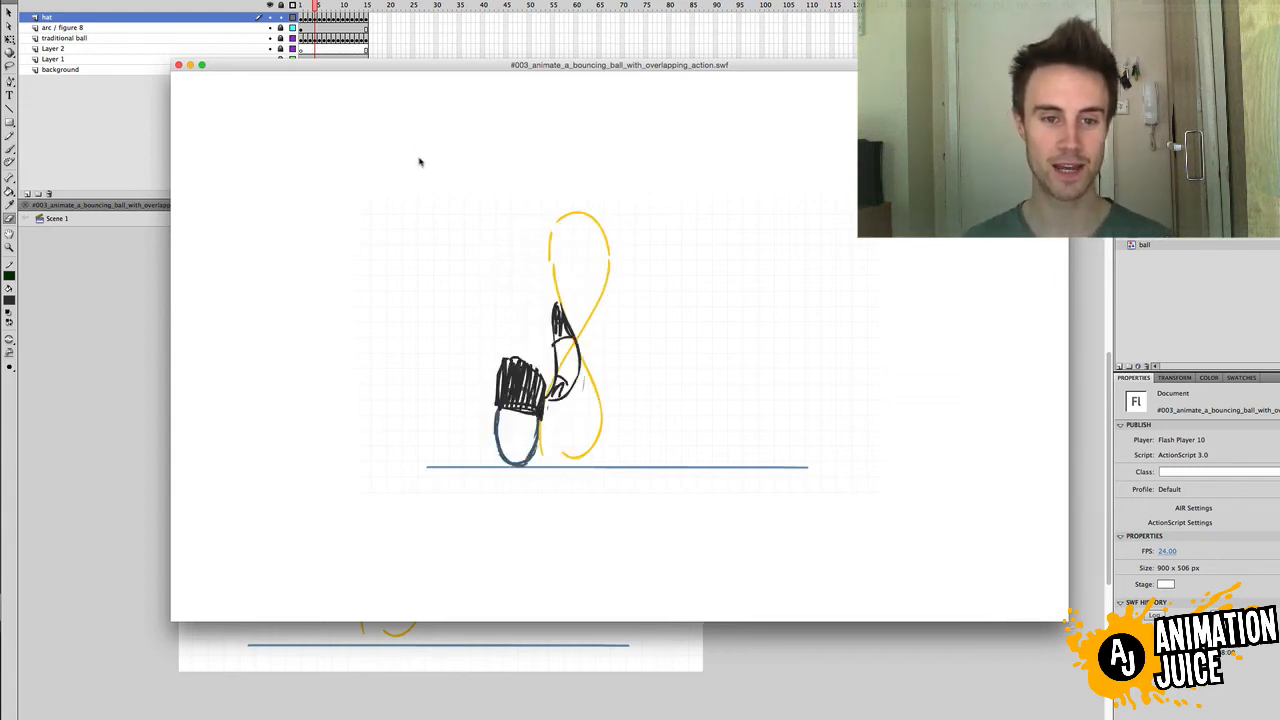
click(178, 65)
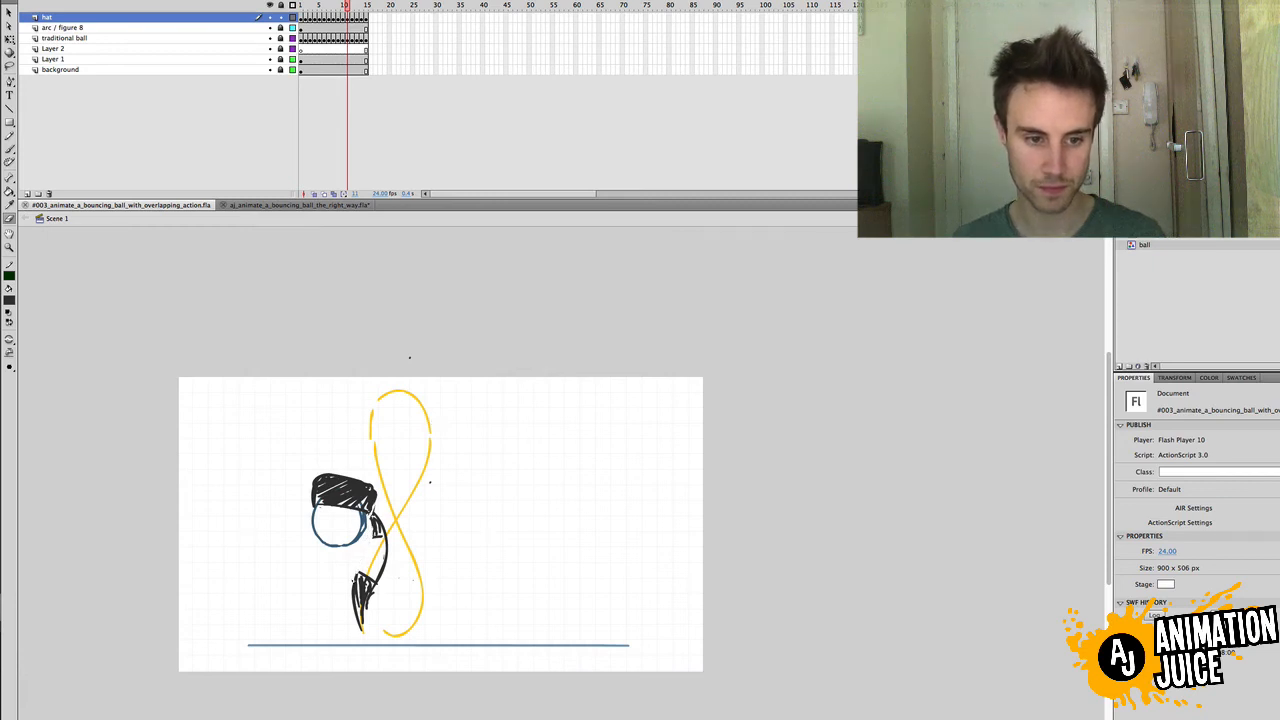
Step: Close the missing left edge of the tail between hat and tip on frame 11, then on frame 10
key(b)
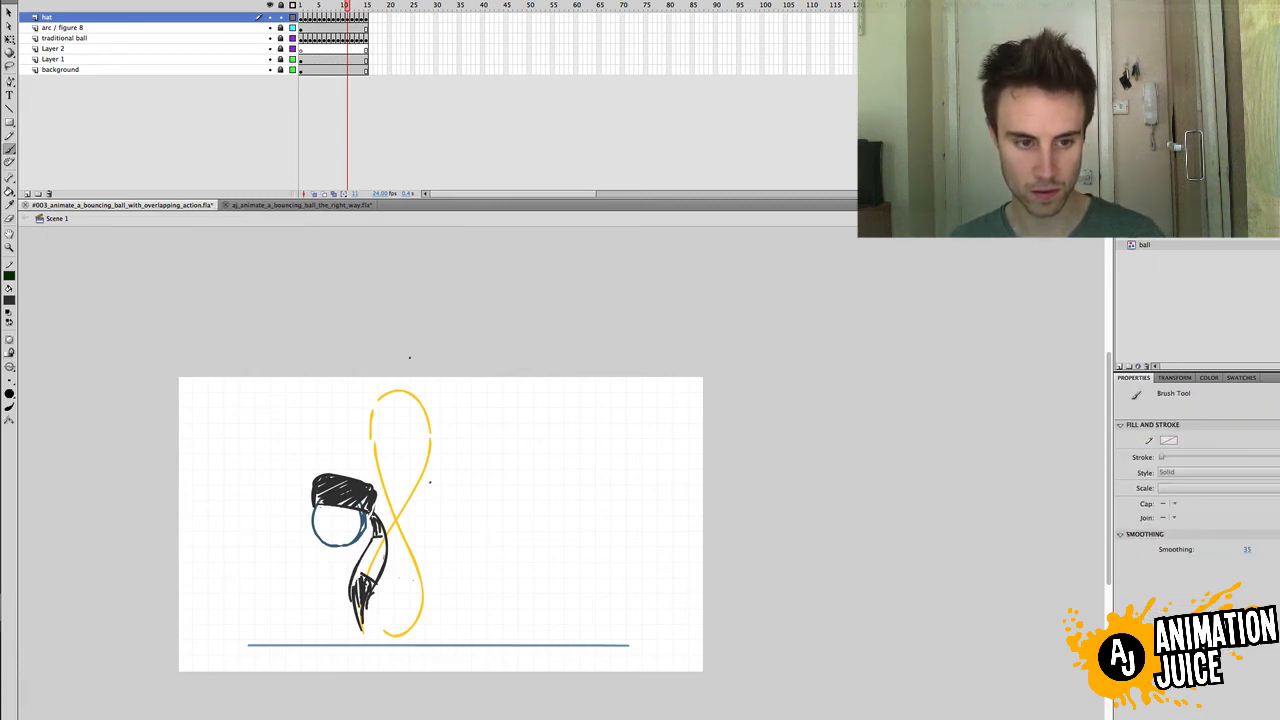
key(v)
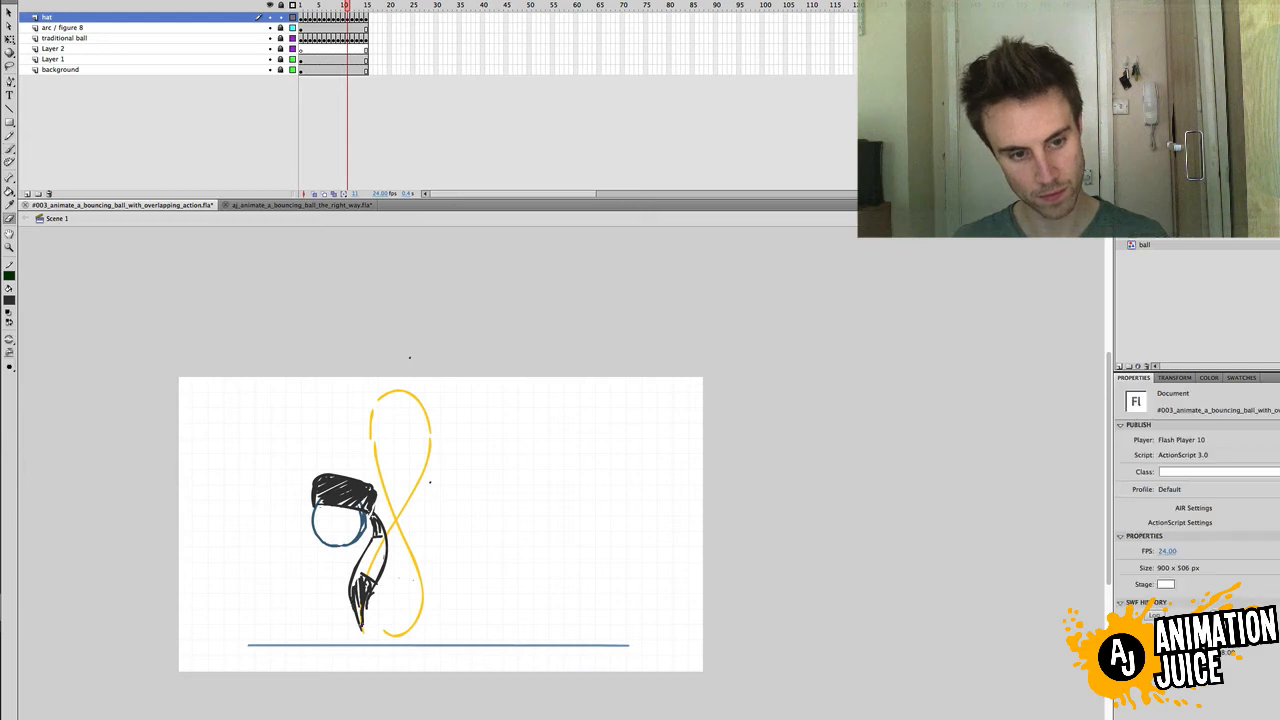
drag(357, 7, 348, 8)
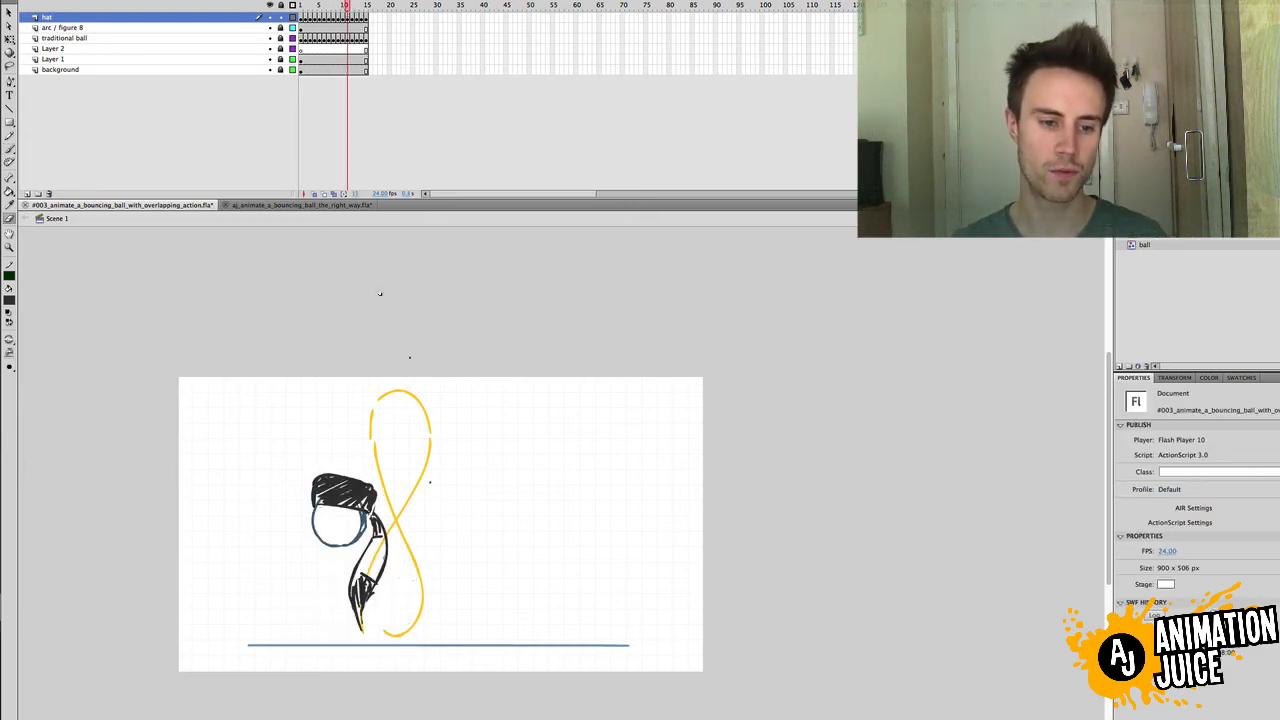
key(comma)
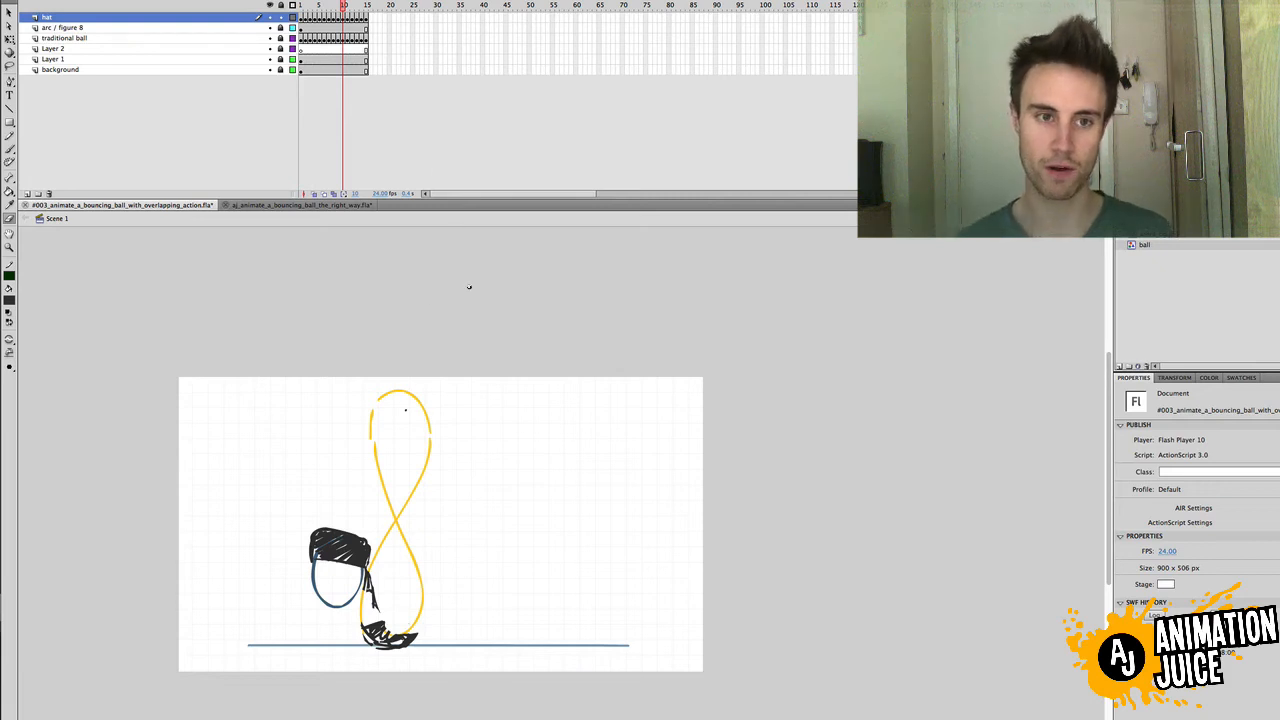
key(b)
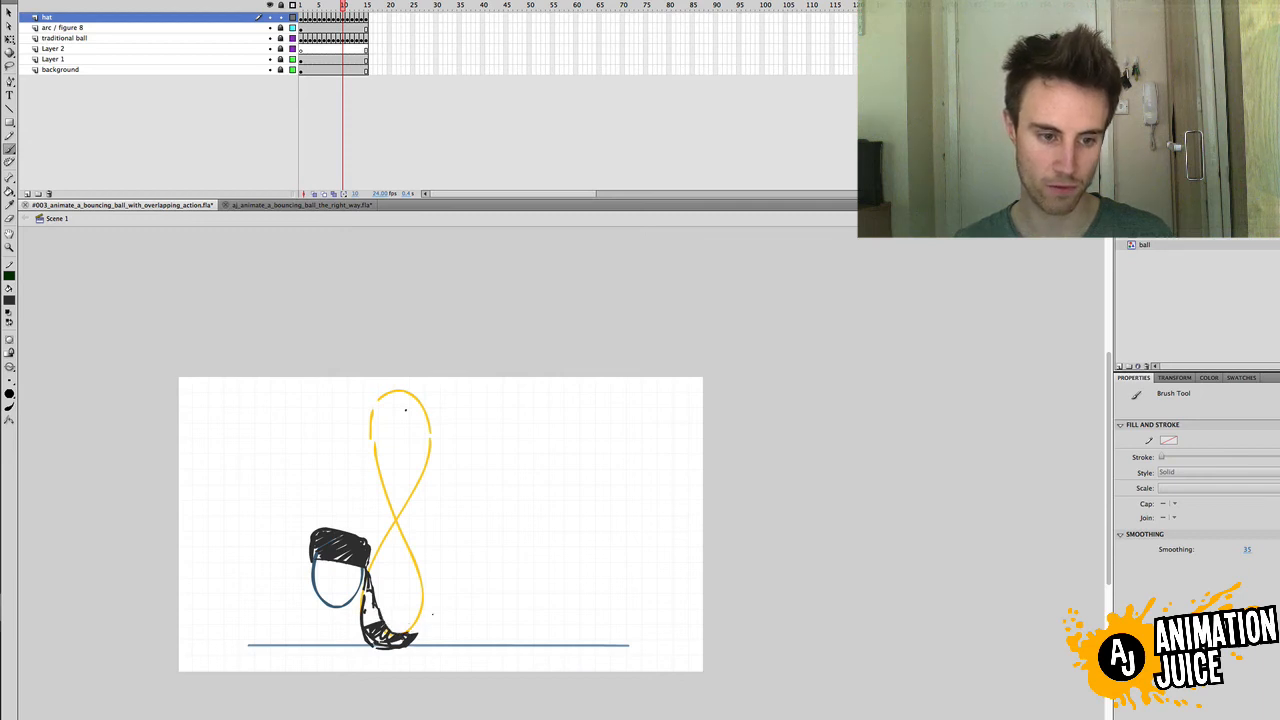
Step: Shorten the tail's tip on frame 12 and redraw its inner edge from the hat downward
drag(335, 5, 352, 5)
key(e)
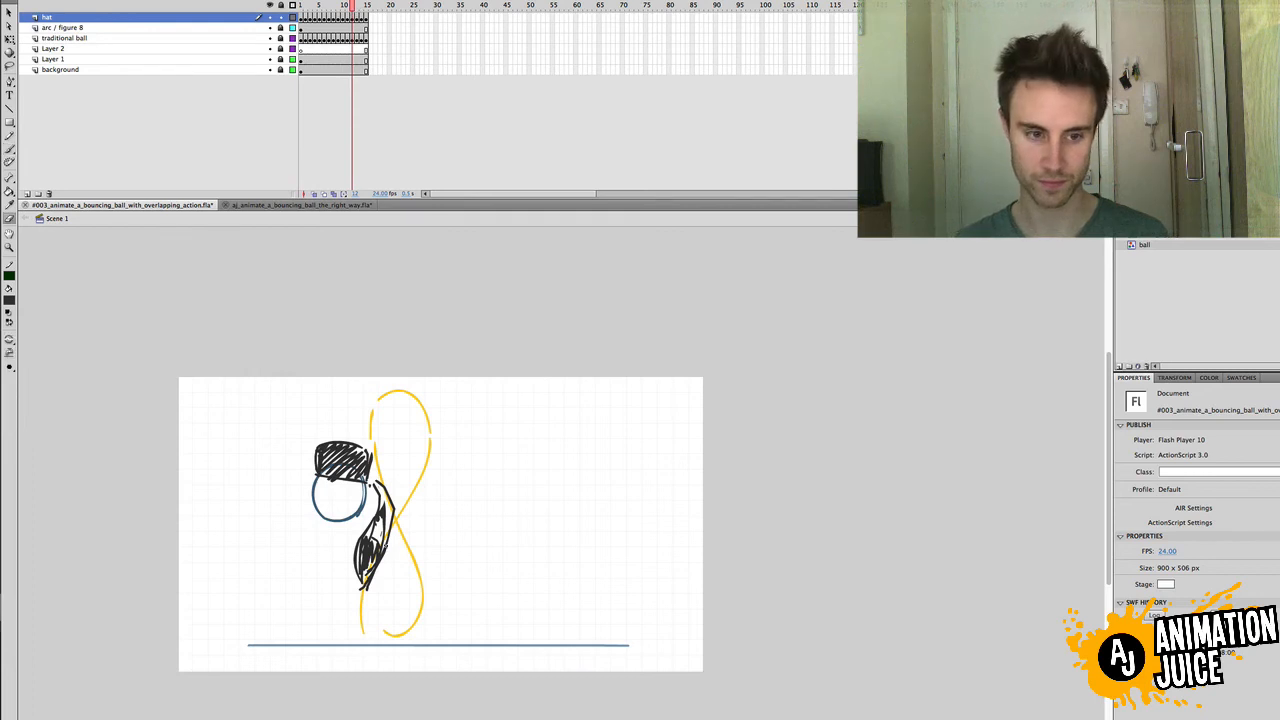
key(b)
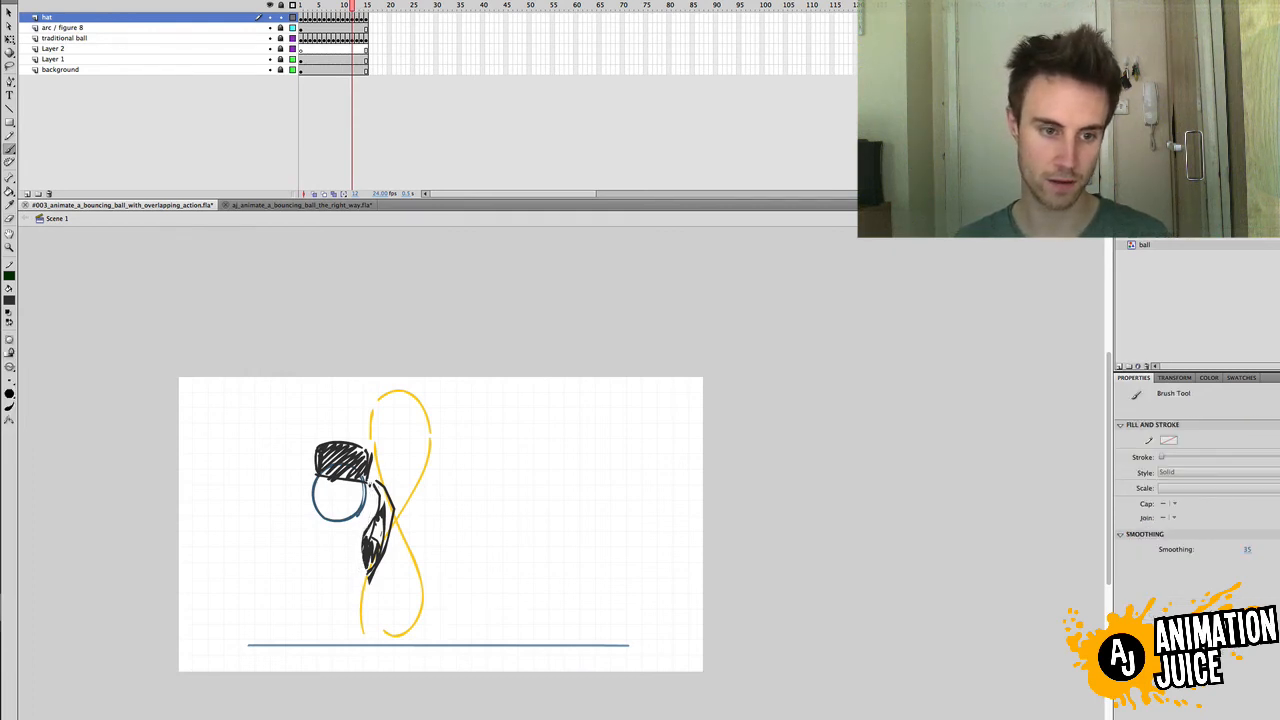
key(v)
key(b)
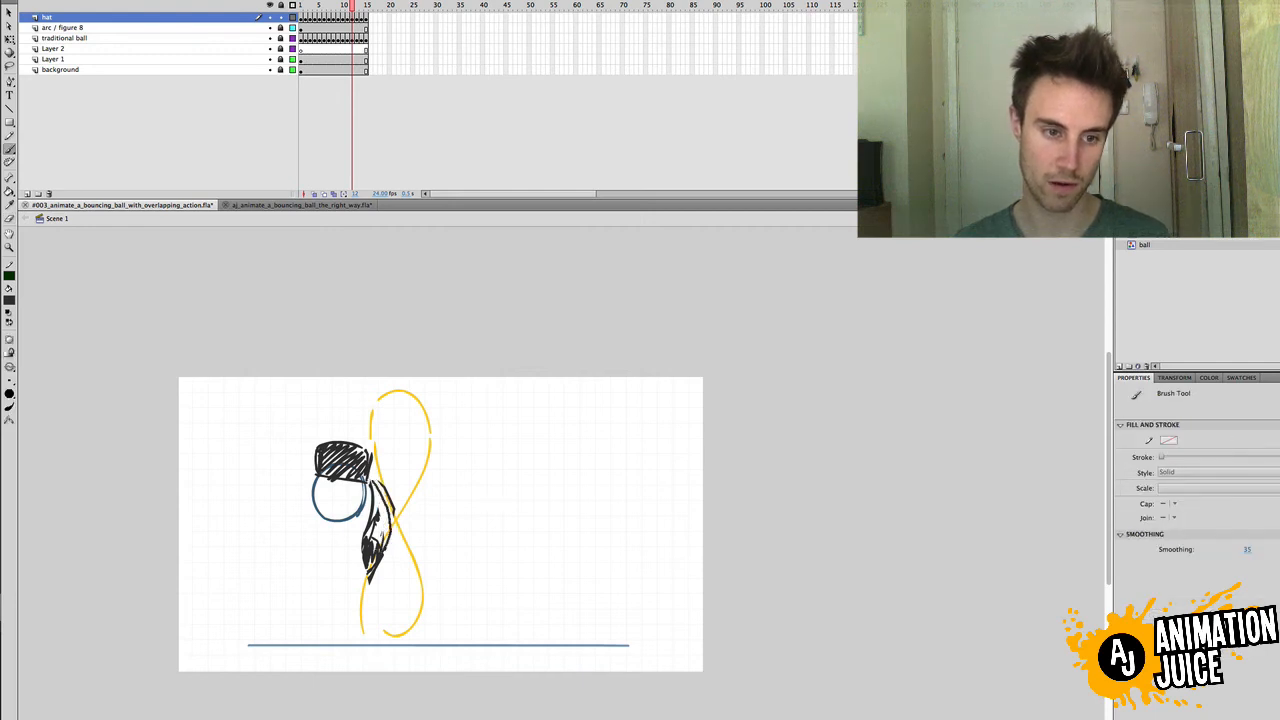
key(v)
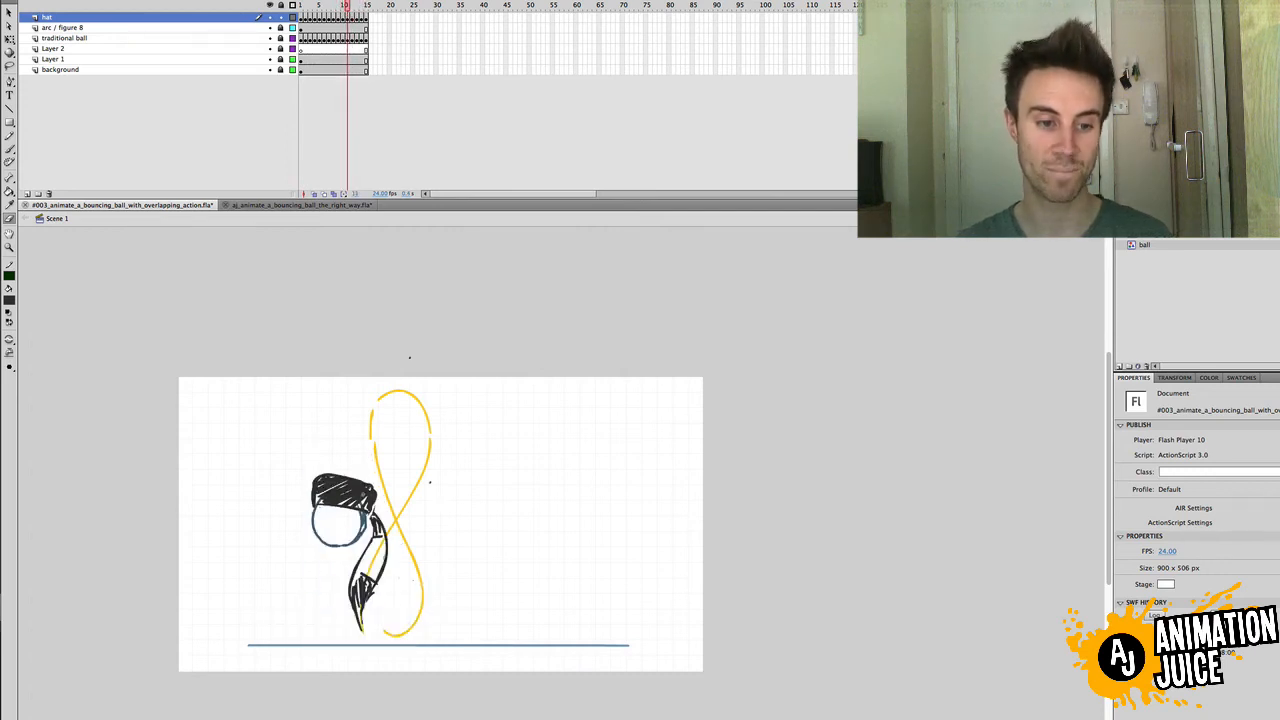
Step: Rework the tail on frame 12 into a rounder bend beside the hat with a shorter, shaded tip
key(b)
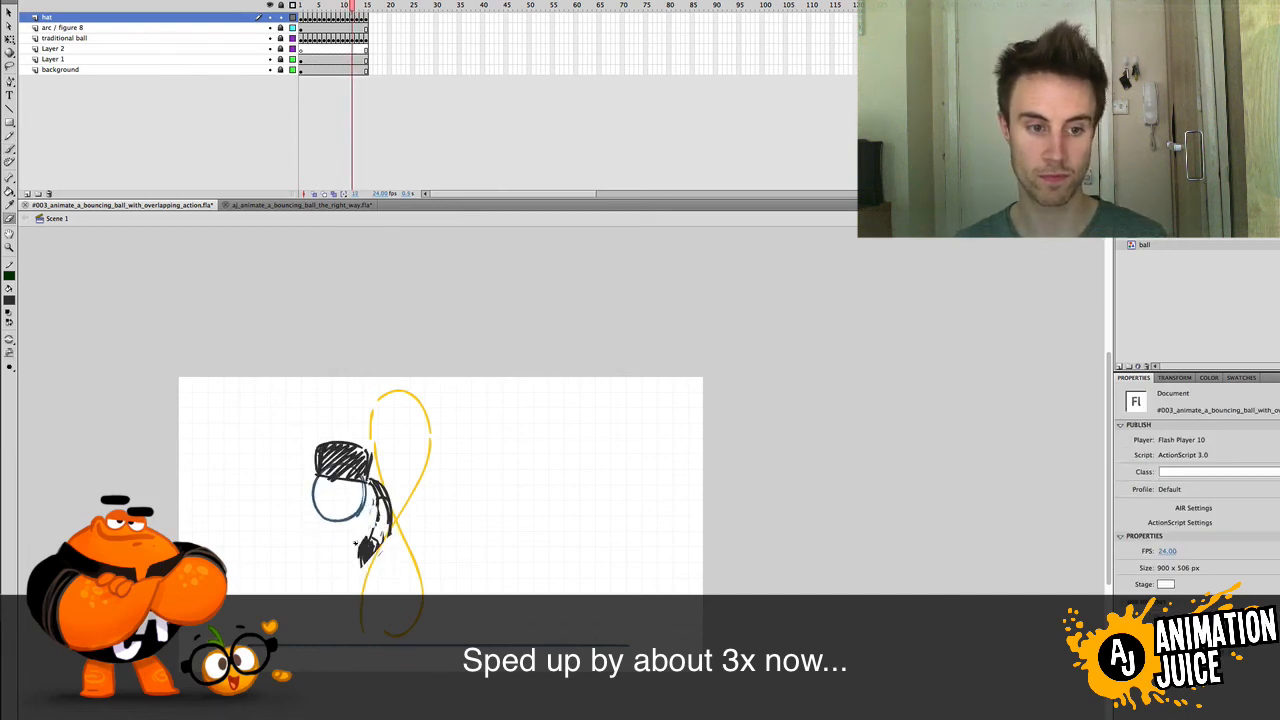
key(b)
drag(378, 514, 362, 541)
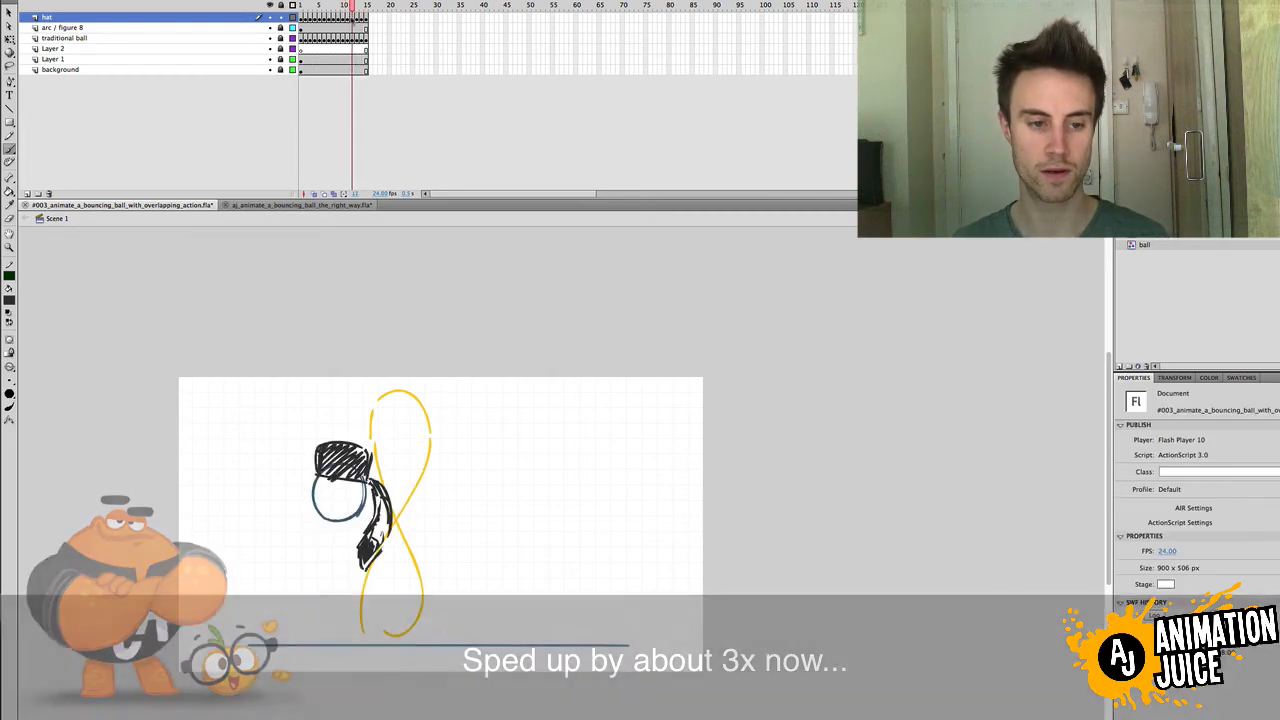
key(e)
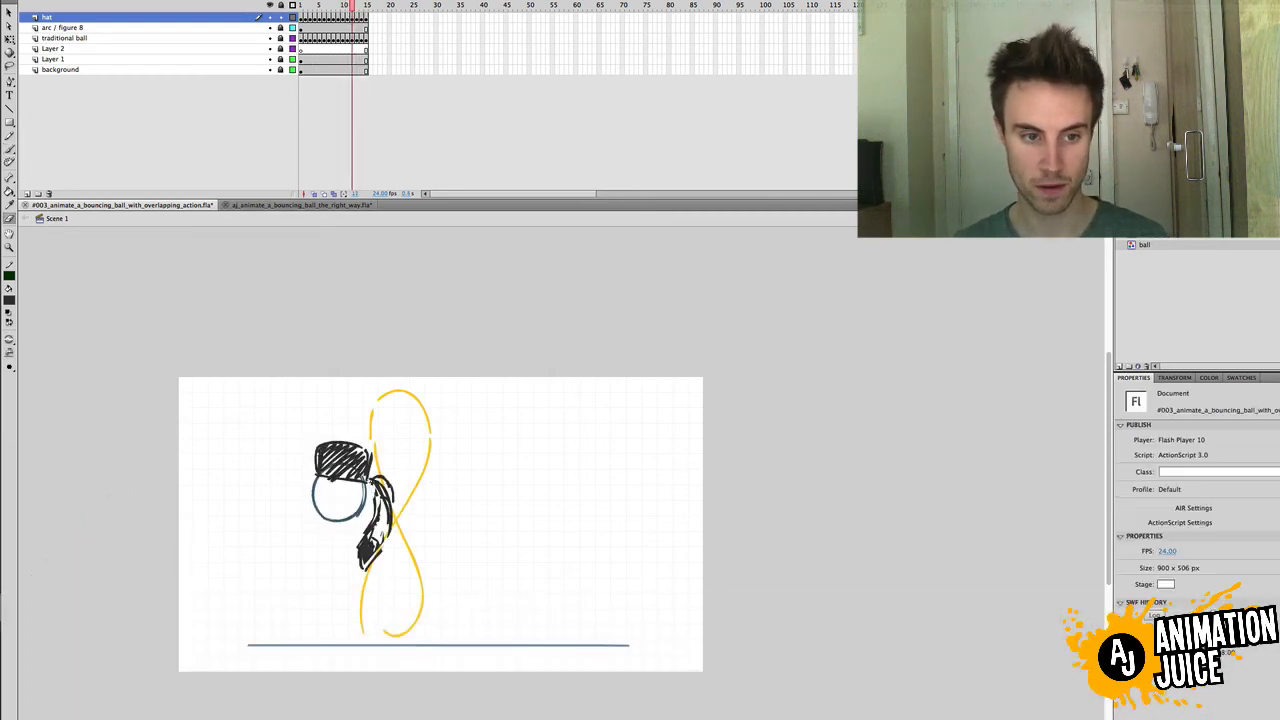
key(b)
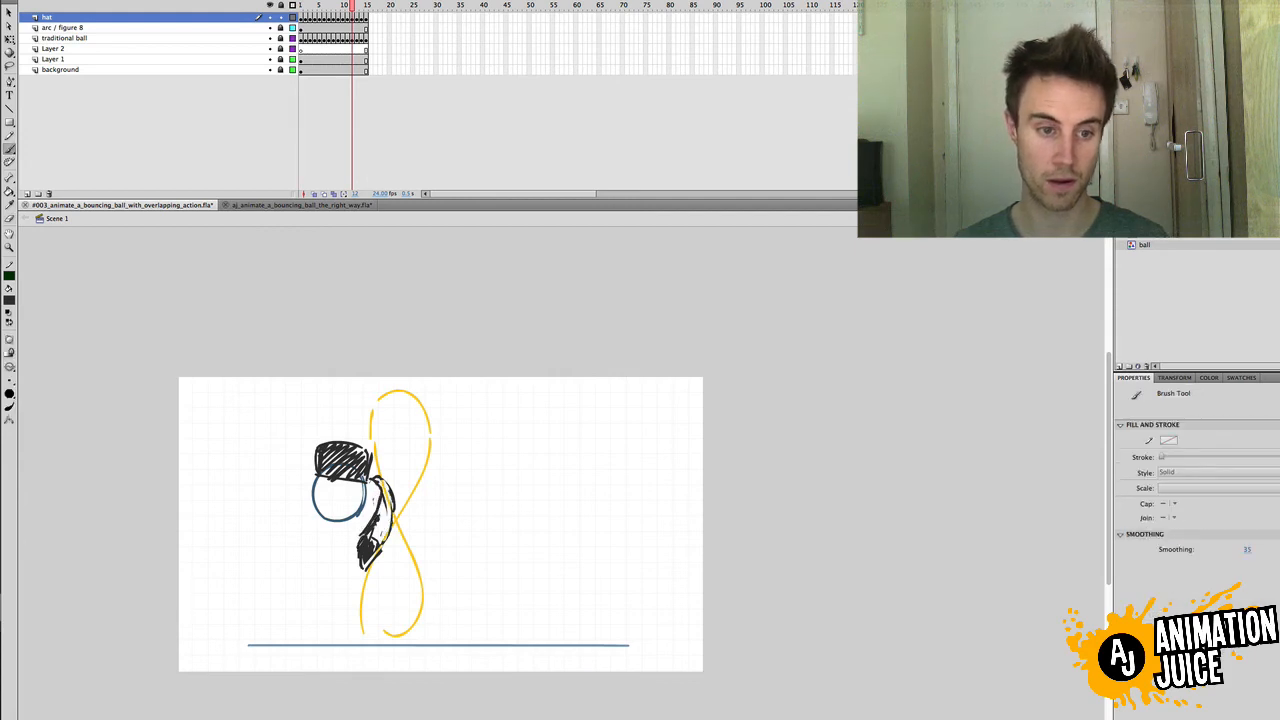
Step: Compare frame 12 with frames 10 and 11, trim the tail's tip and add dark shading near its upper bend
key(comma)
key(comma)
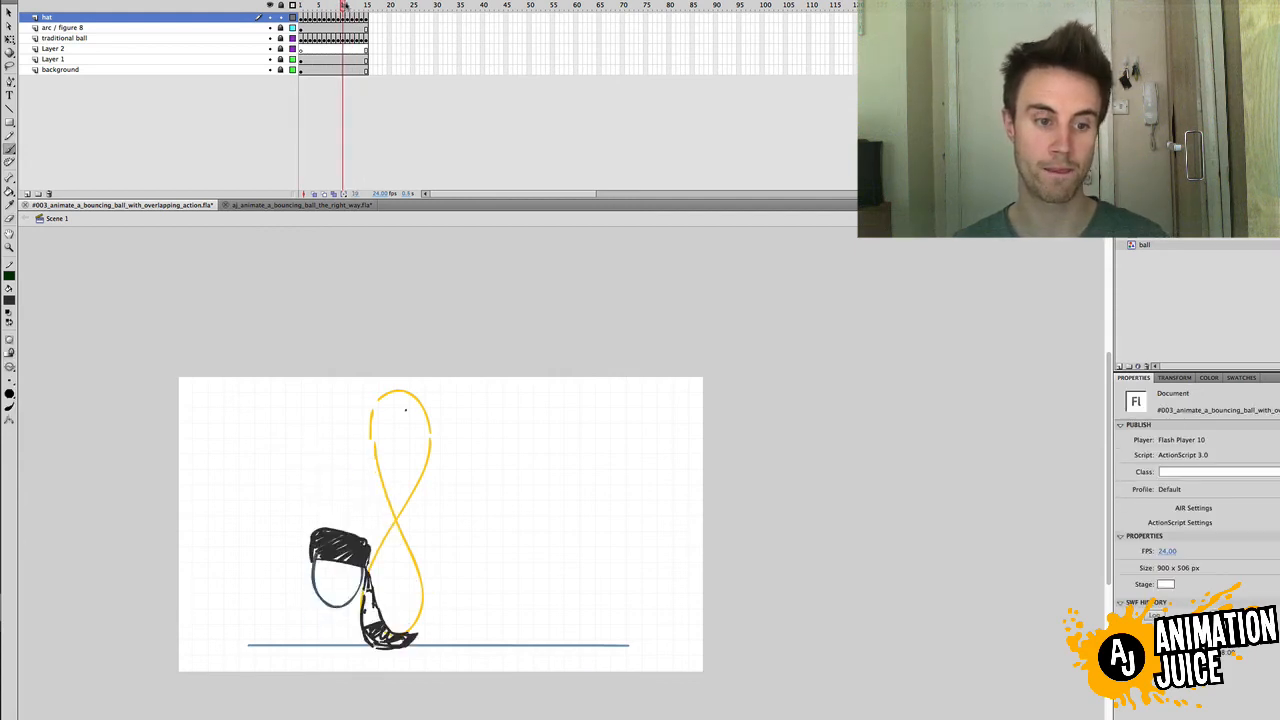
key(period)
key(period)
key(comma)
key(period)
key(e)
drag(358, 569, 376, 558)
key(b)
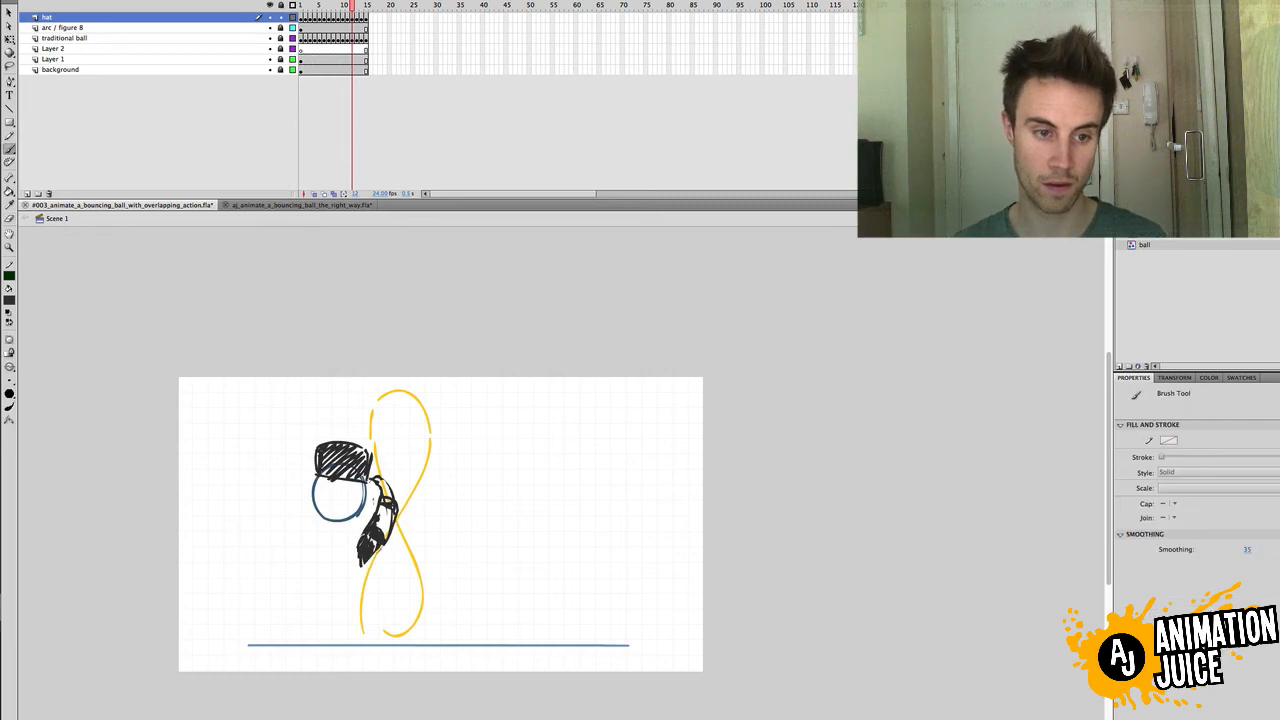
Step: Reshape the tail's tip on frame 12 so it angles down toward the left, and trim its outer edge
key(Return)
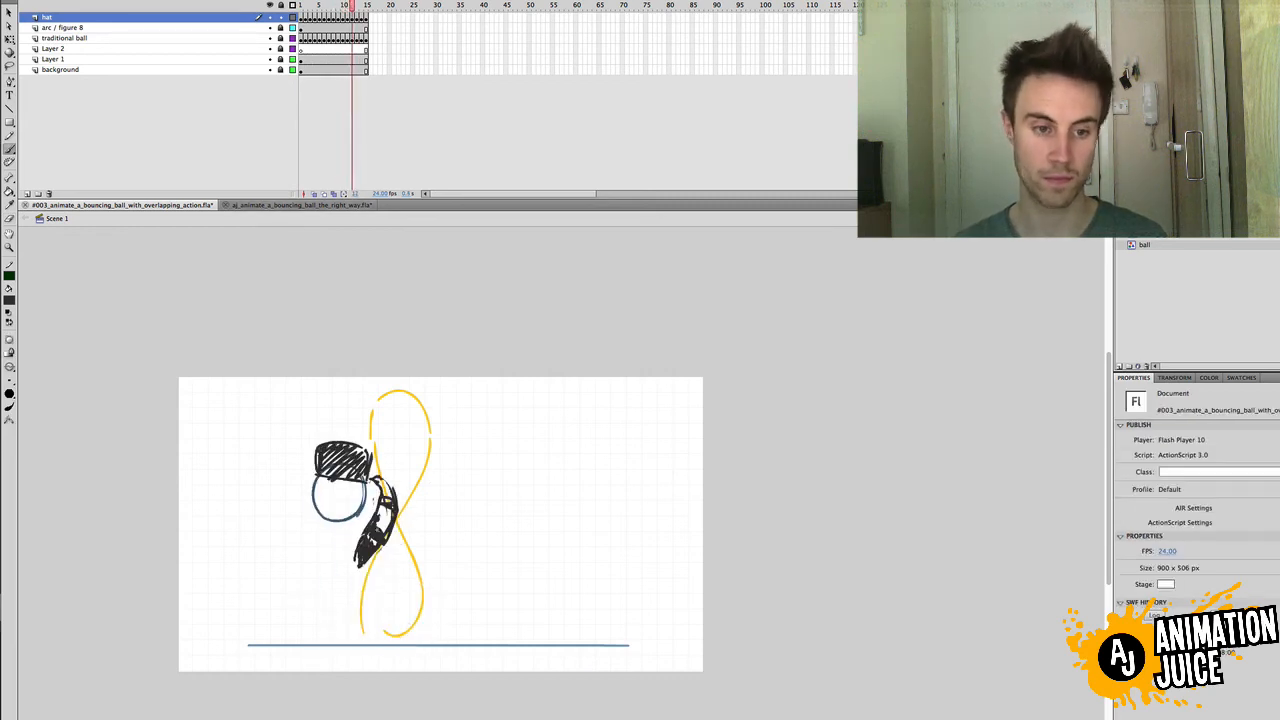
key(b)
drag(376, 508, 356, 558)
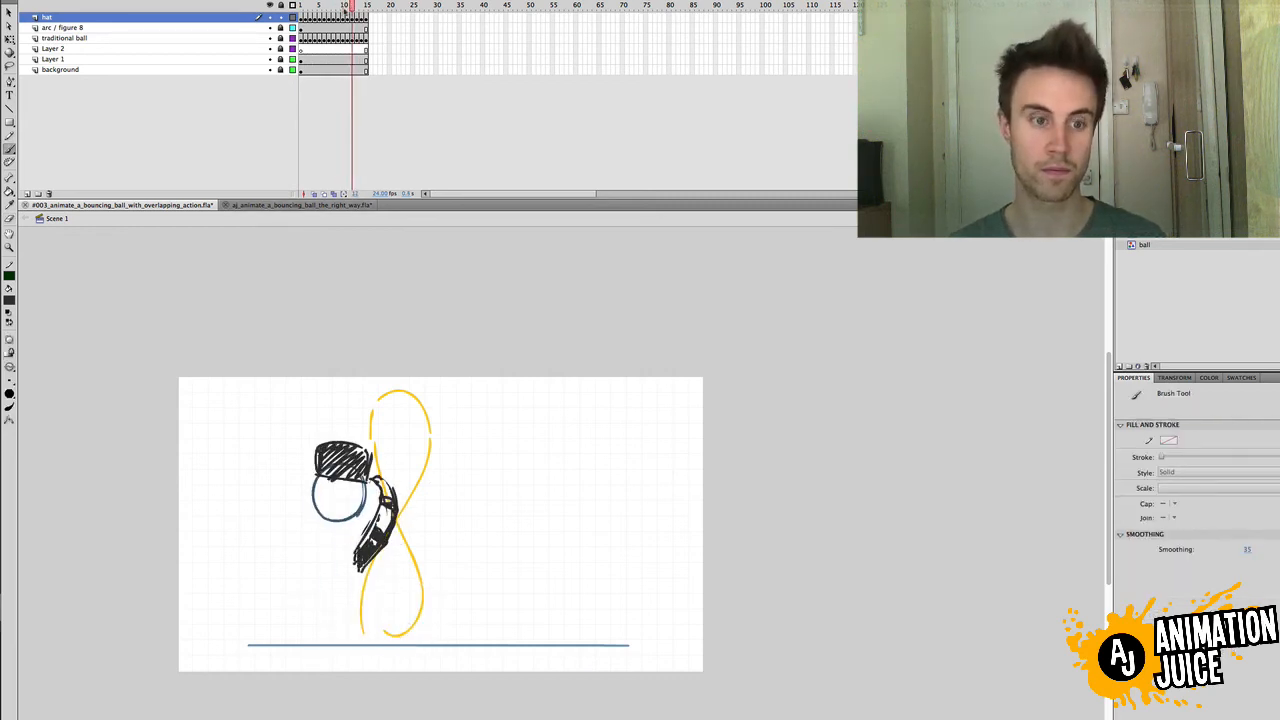
key(Return)
key(b)
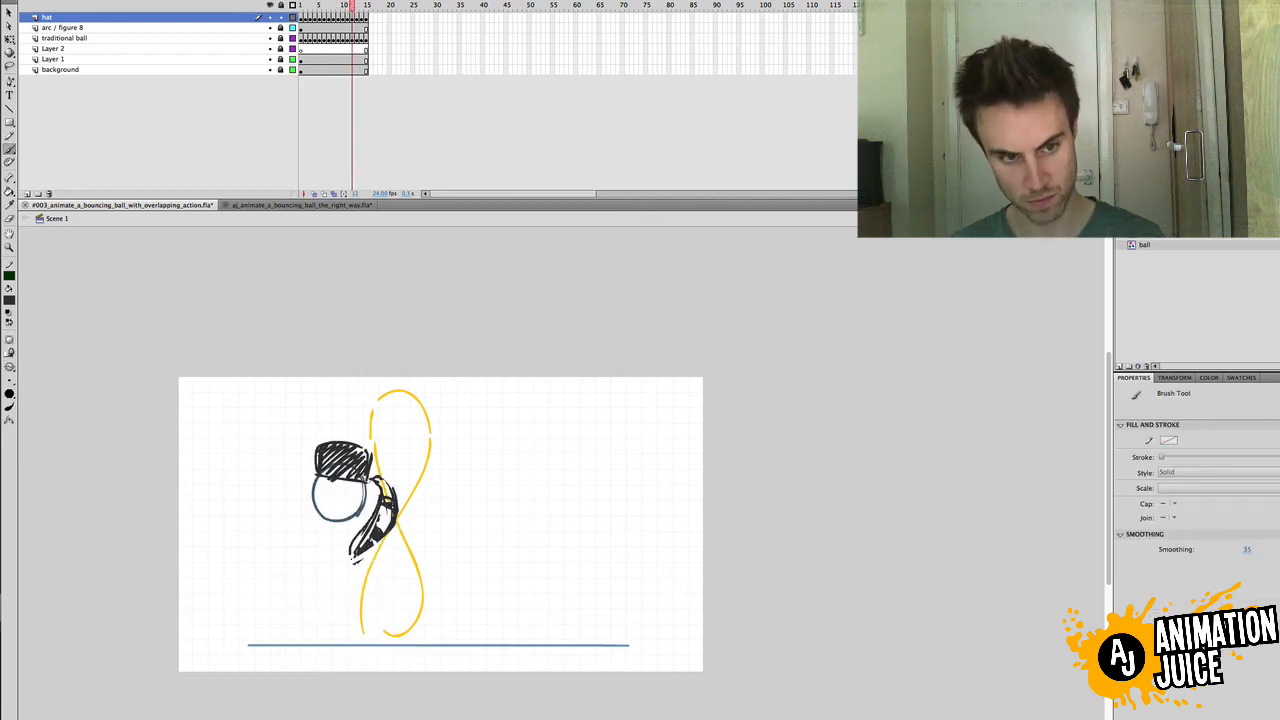
key(Return)
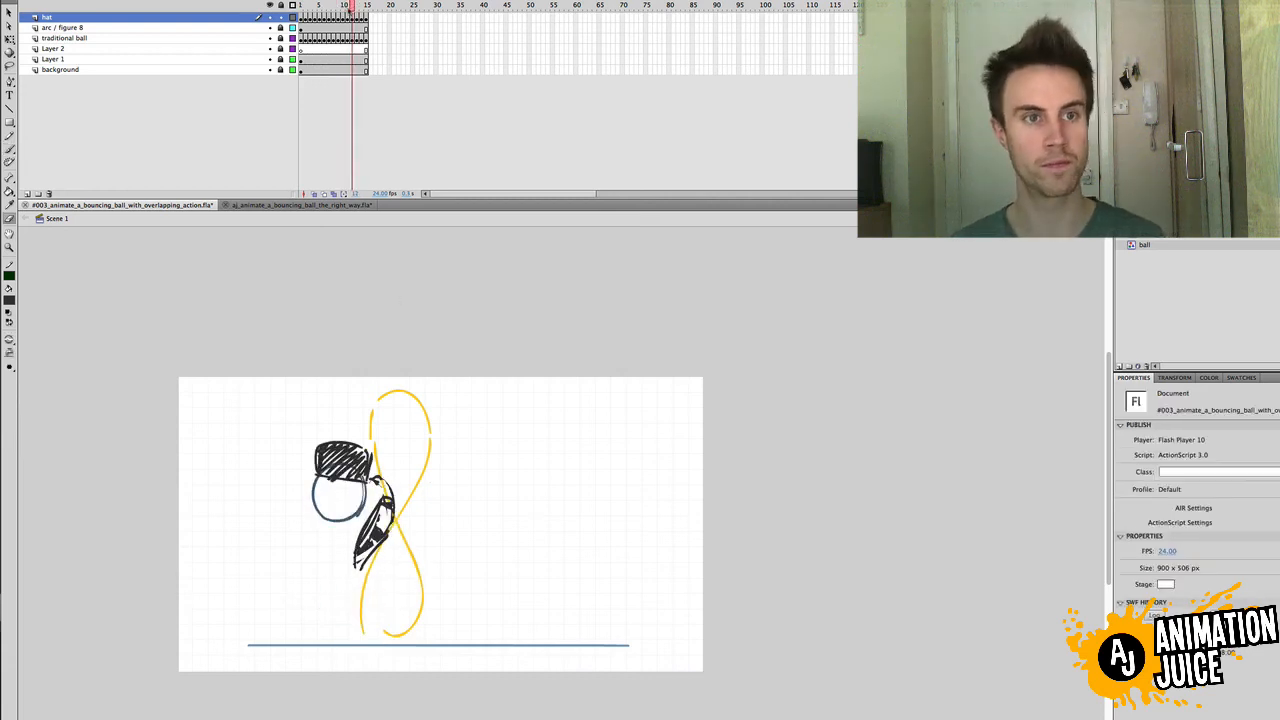
Step: Lasso the tail on frame 15 and adjust its angle and position with Free Transform
drag(350, 9, 366, 9)
key(l)
mouse_move(438, 429)
mouse_down()
mouse_move(386, 558)
mouse_move(368, 445)
mouse_move(400, 423)
mouse_up()
key(q)
drag(405, 478, 427, 458)
mouse_move(366, 9)
mouse_down()
mouse_move(355, 9)
mouse_move(366, 9)
mouse_up()
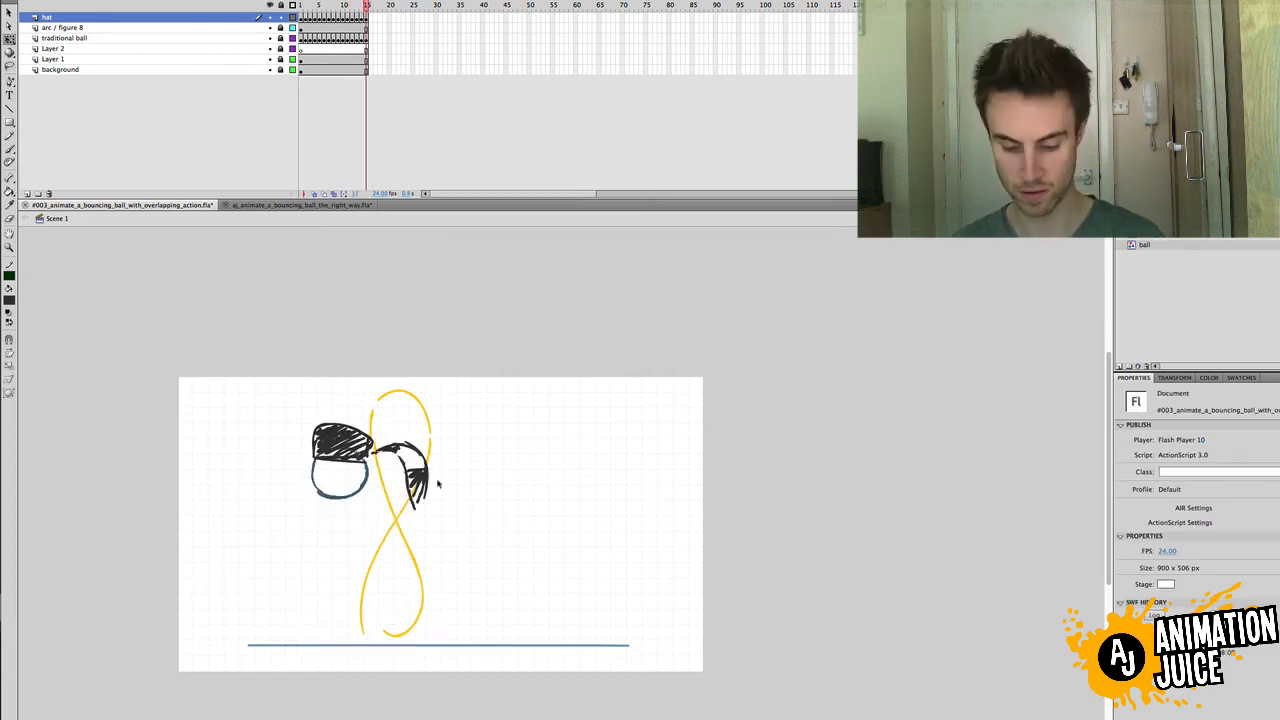
Step: Thicken the tail's base on frame 15, trim its tip and draw a higher outer edge
key(b)
drag(376, 450, 405, 445)
key(e)
drag(416, 506, 428, 466)
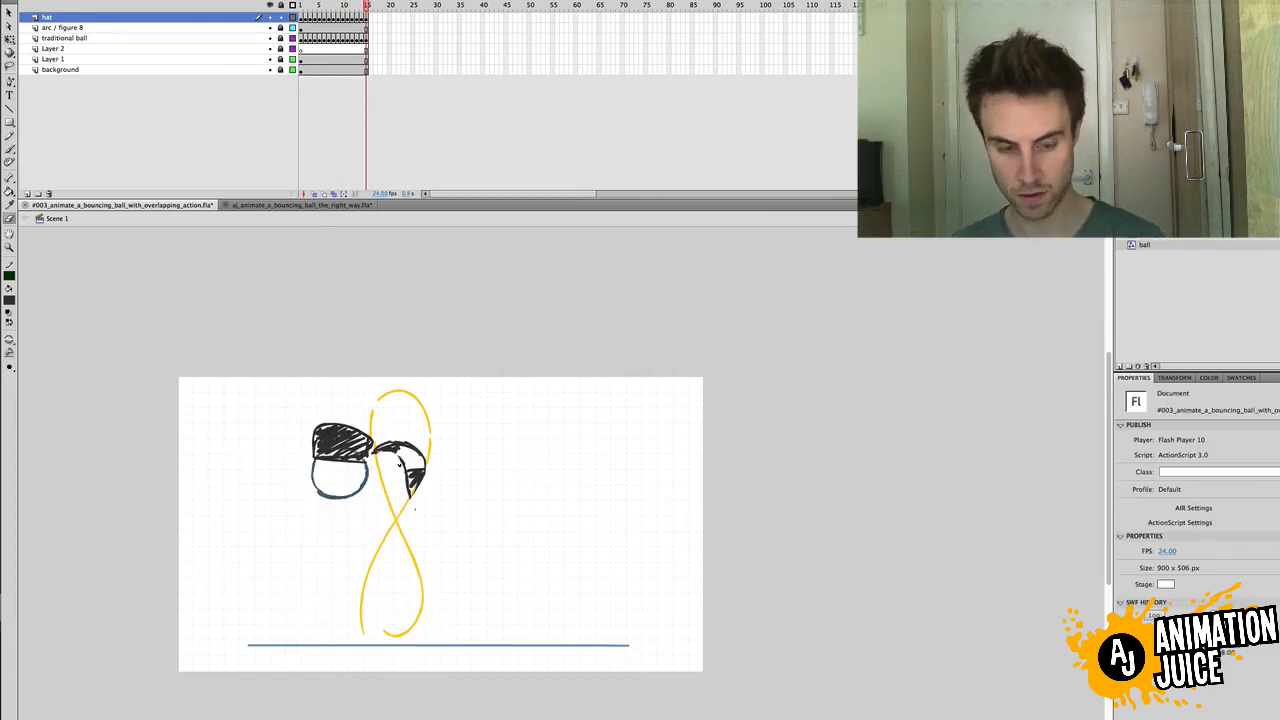
key(n)
key(b)
key(v)
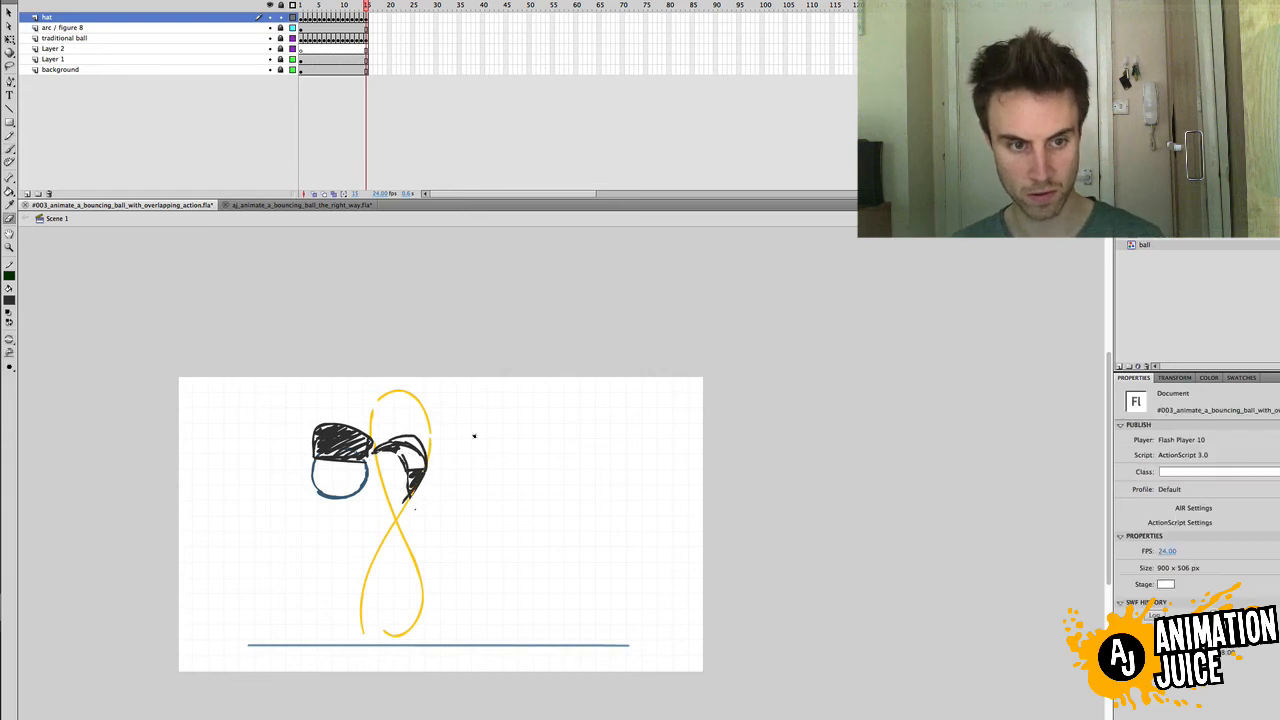
Step: Push the tail's outer curve on frame 15 out to the figure-8 guide and erase its old inner lines
key(b)
key(e)
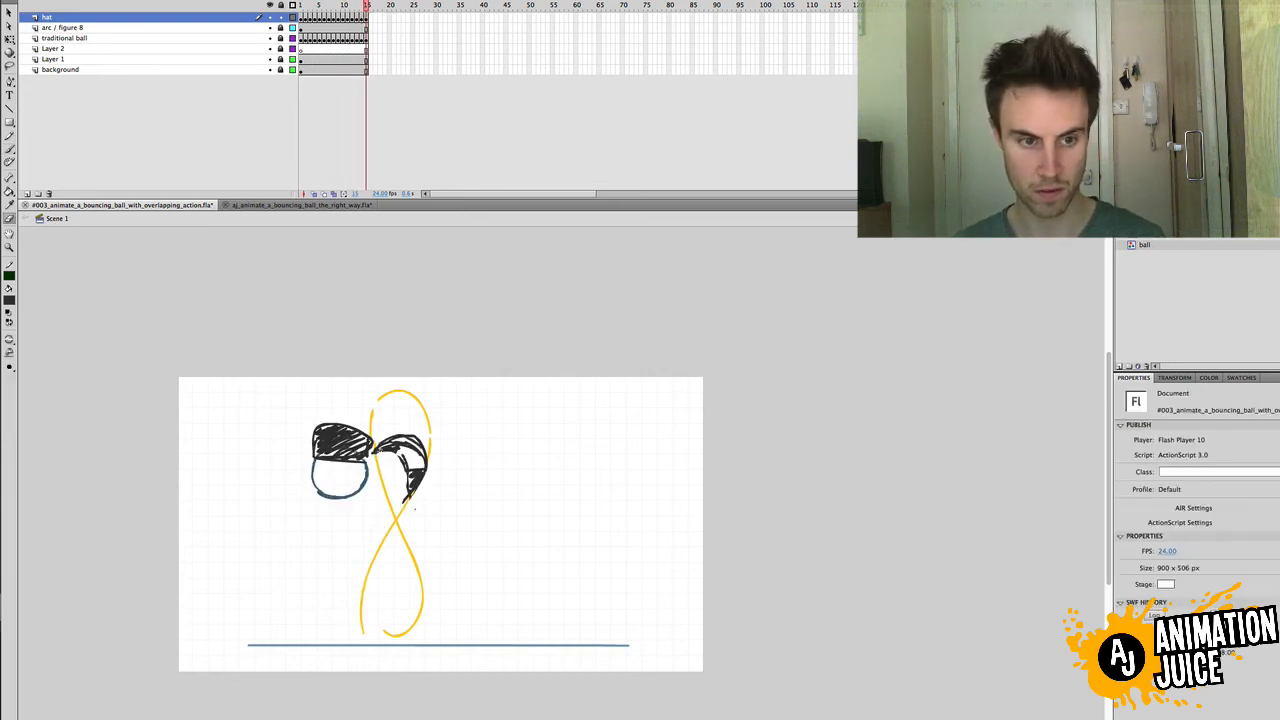
key(b)
mouse_move(386, 446)
mouse_down()
mouse_move(420, 440)
mouse_move(408, 494)
mouse_move(431, 474)
mouse_up()
key(e)
key(b)
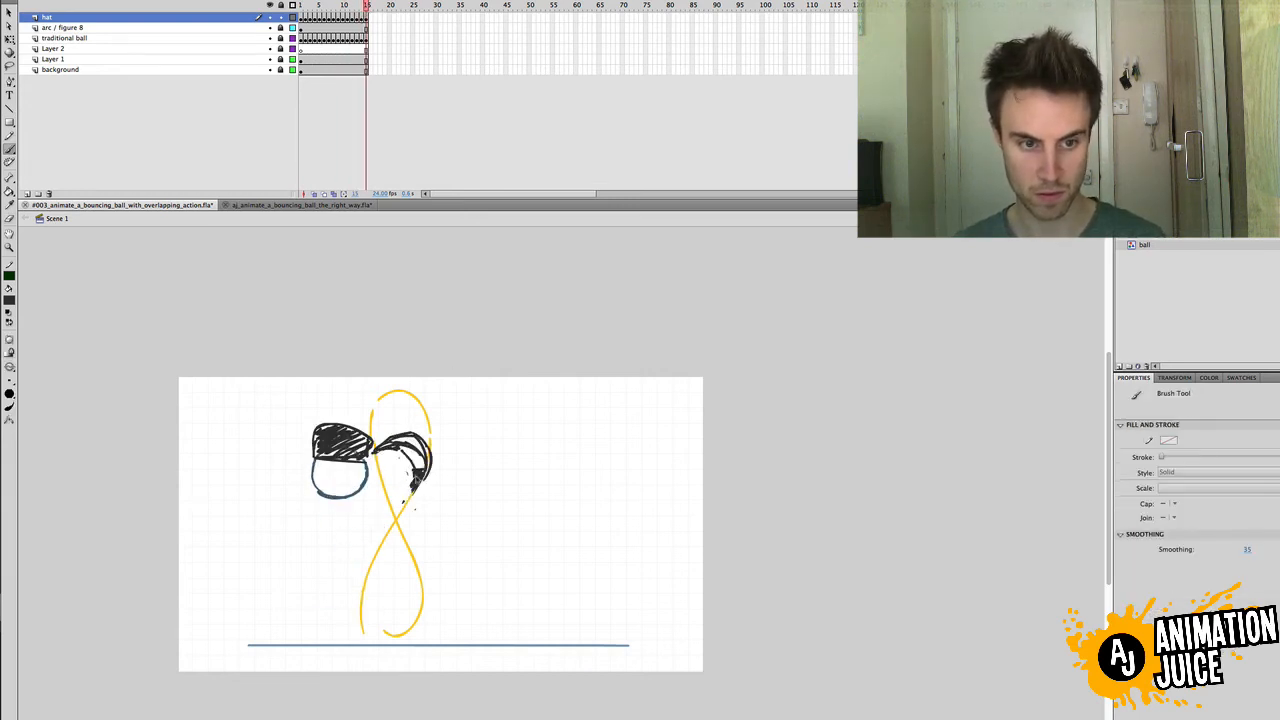
Step: Lasso the tail on frame 1 and adjust its placement beside the hat with Free Transform
mouse_move(367, 8)
mouse_down()
mouse_move(347, 8)
mouse_move(369, 8)
mouse_up()
click(301, 7)
key(l)
mouse_move(434, 410)
mouse_down()
mouse_move(437, 515)
mouse_move(372, 445)
mouse_move(434, 423)
mouse_up()
key(q)
drag(424, 459, 426, 448)
Step: Lasso the tail on frame 2 and swing it upward with Free Transform
key(.)
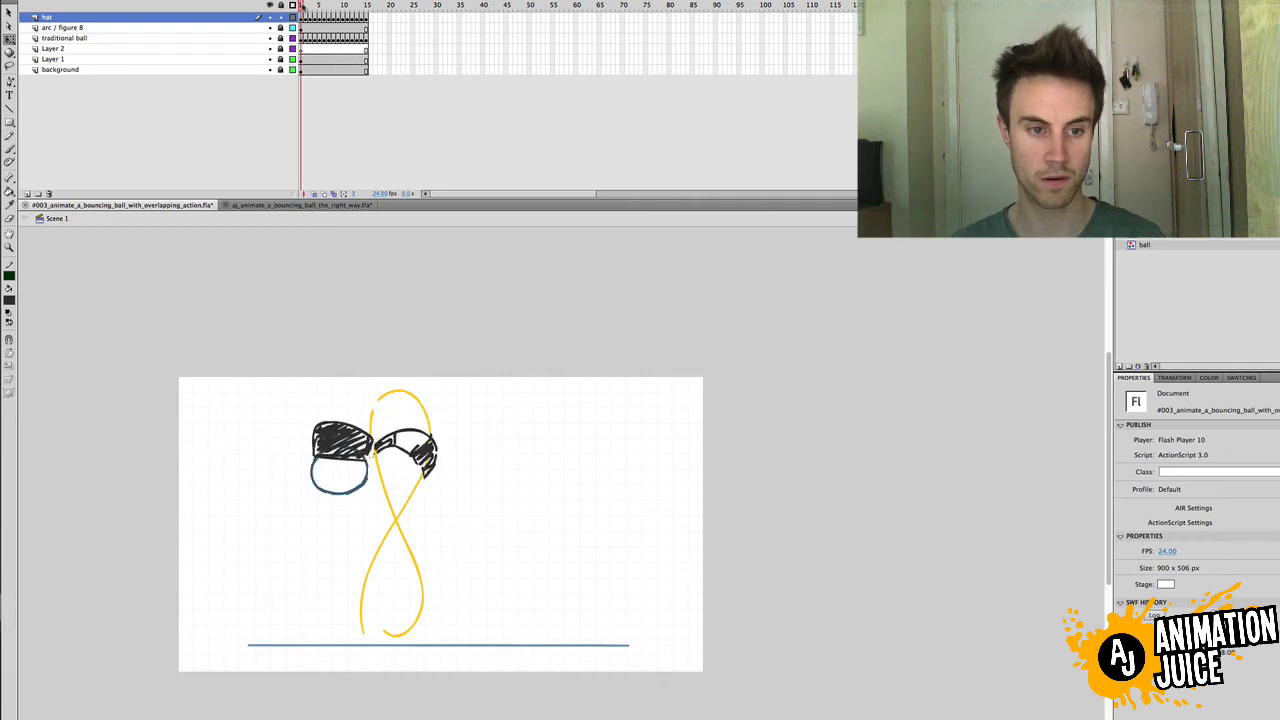
key(.)
key(l)
mouse_move(440, 388)
mouse_down()
mouse_move(449, 491)
mouse_move(372, 480)
mouse_up()
key(q)
drag(443, 411, 438, 353)
Step: Select the tail on frame 3 and adjust its angle and position with Free Transform
key(period)
key(l)
key(q)
drag(443, 387, 431, 380)
Step: Draw a new tail on frame 4 curving up from the hat to the figure-8's top, with shaded base and tip
key(period)
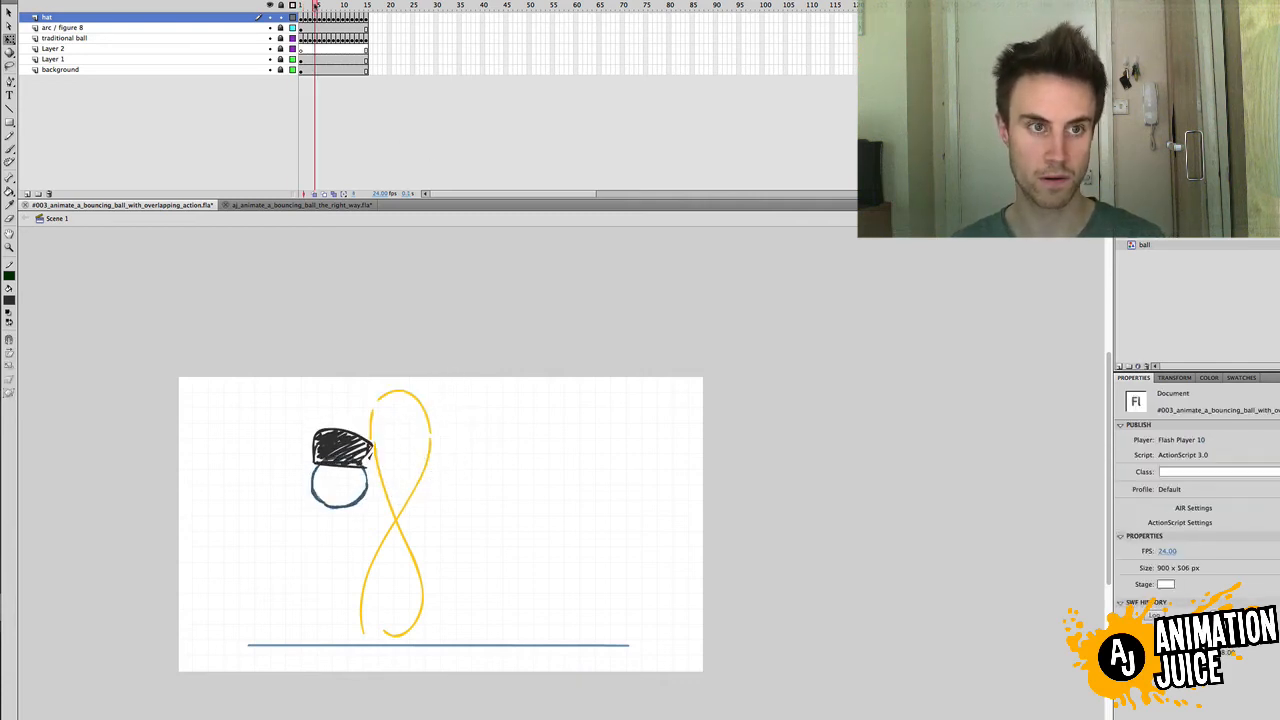
key(comma)
key(period)
key(b)
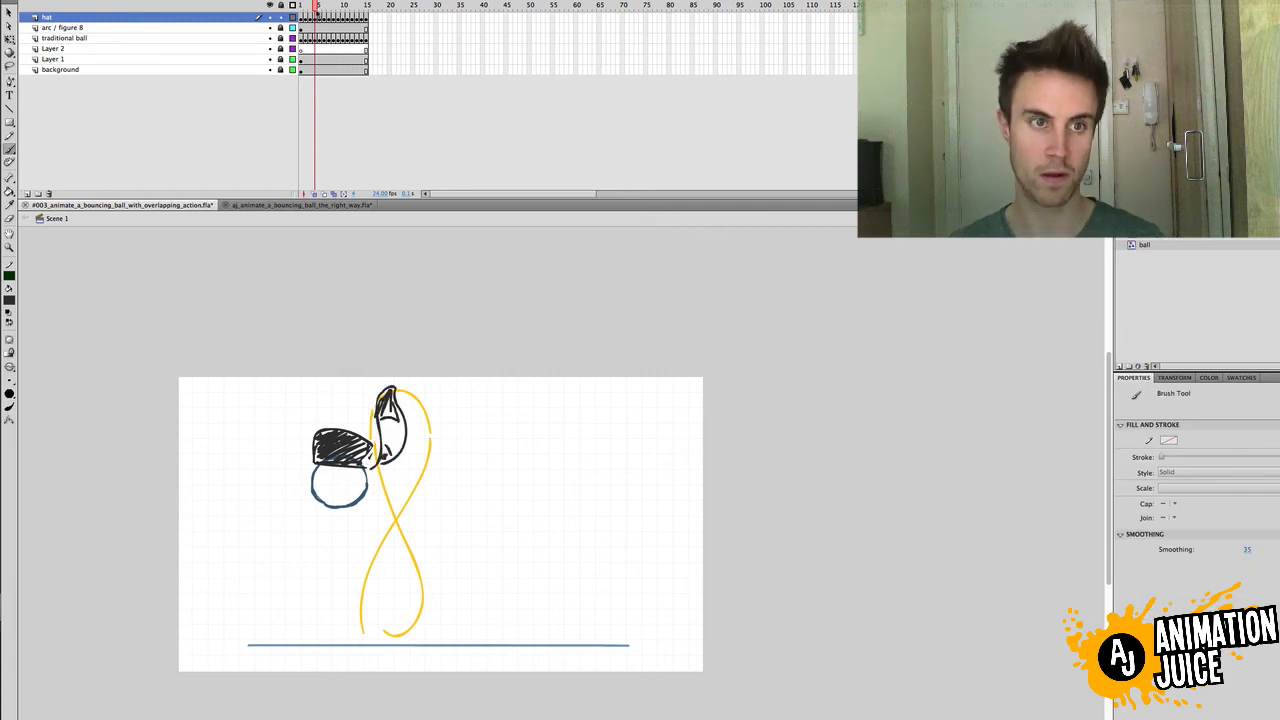
Step: Erase the tail on frame 6 and redraw it slimmer, comparing it with the neighbouring frame
key(period)
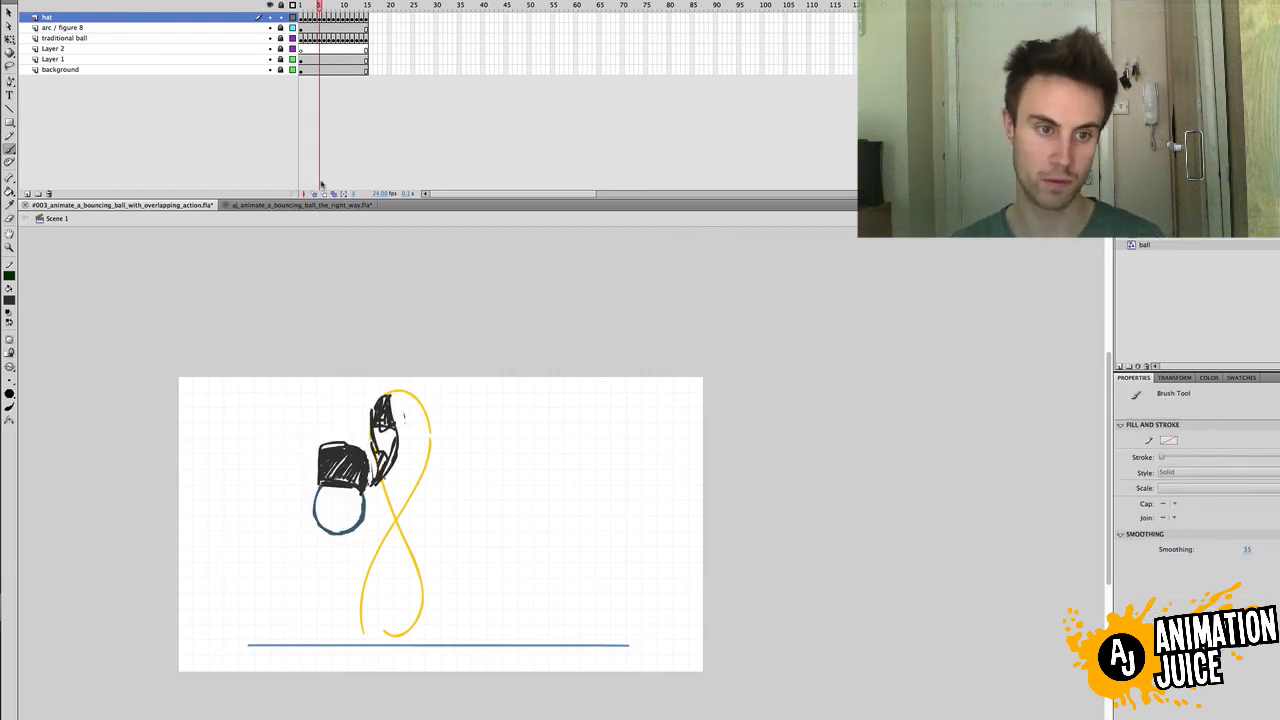
drag(328, 5, 325, 4)
key(comma)
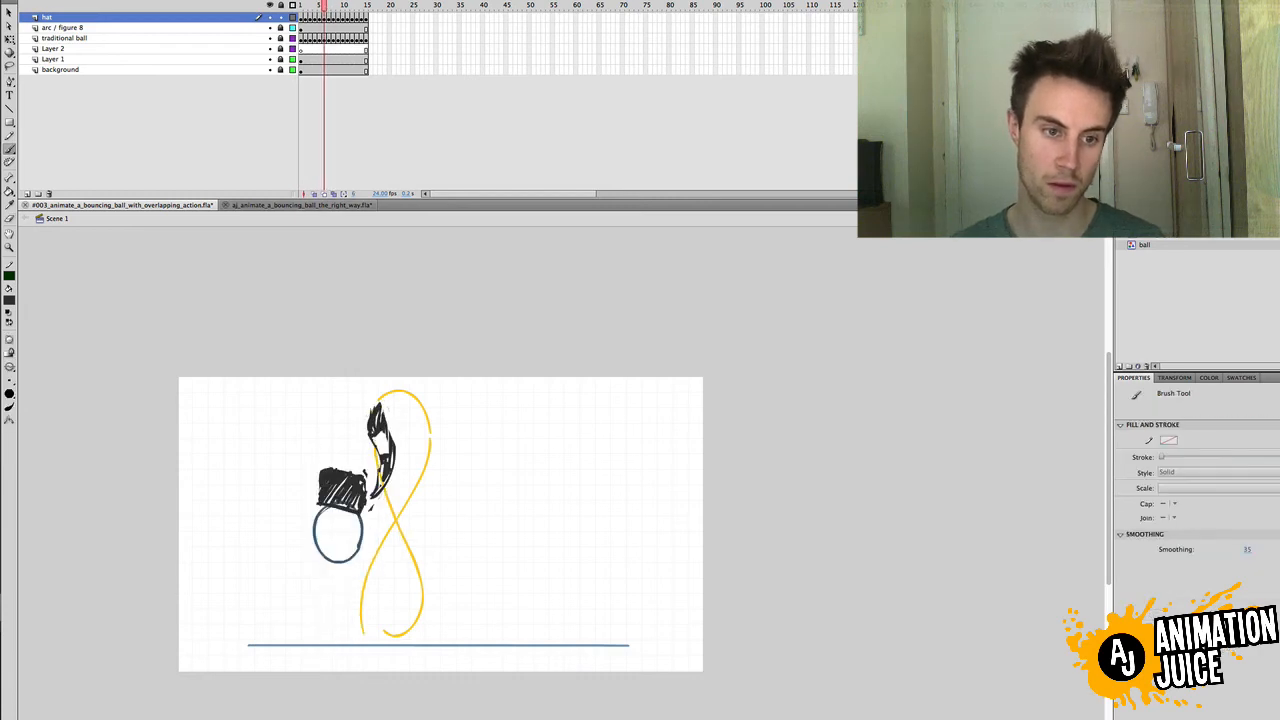
key(e)
mouse_move(379, 402)
mouse_down()
mouse_move(396, 430)
mouse_move(378, 462)
mouse_up()
key(b)
drag(324, 5, 325, 5)
key(e)
drag(390, 424, 382, 498)
key(b)
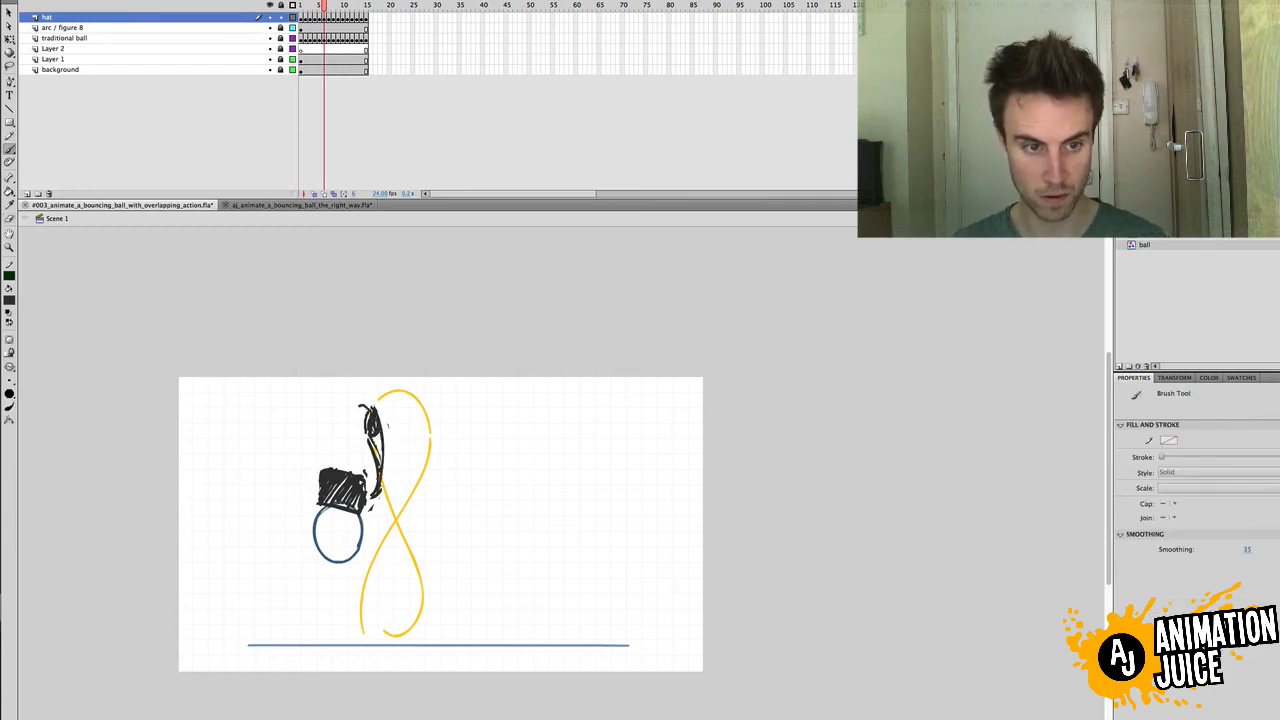
drag(383, 436, 374, 498)
drag(368, 404, 360, 442)
key(comma)
key(period)
Step: Redraw the base of the tail on frame 9 so it curves along the ground into the hat
drag(325, 10, 336, 21)
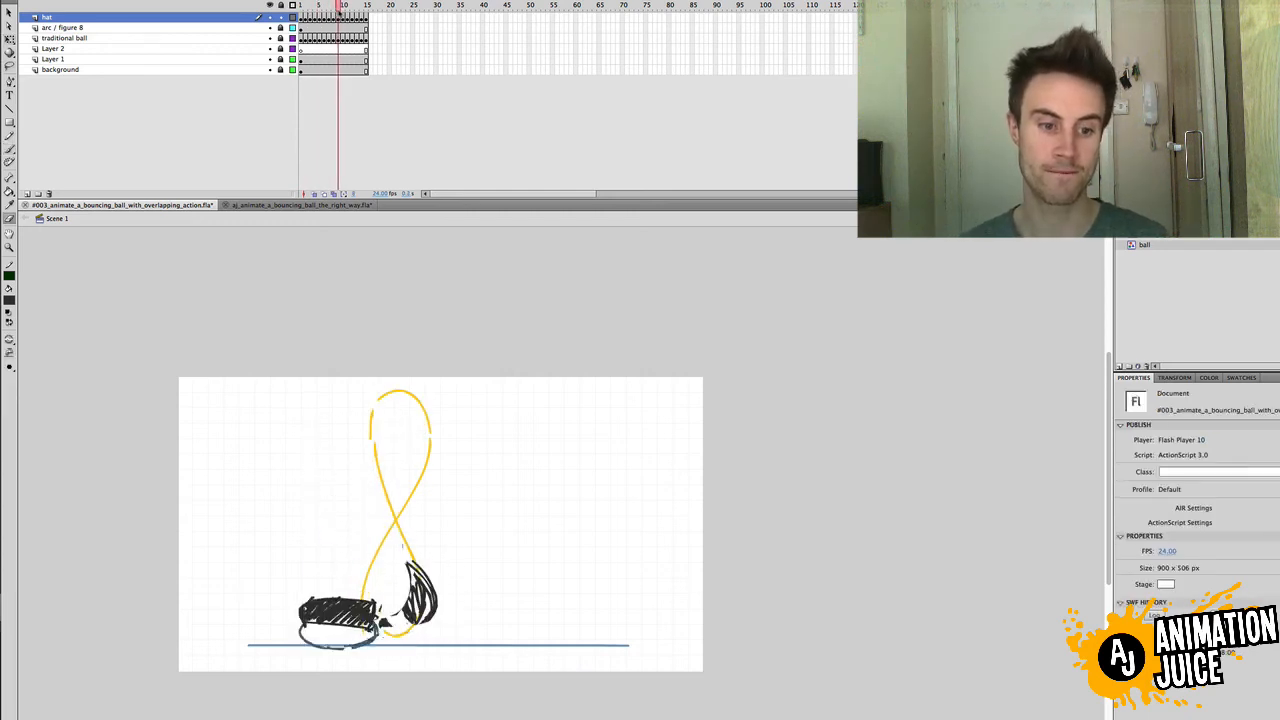
key(b)
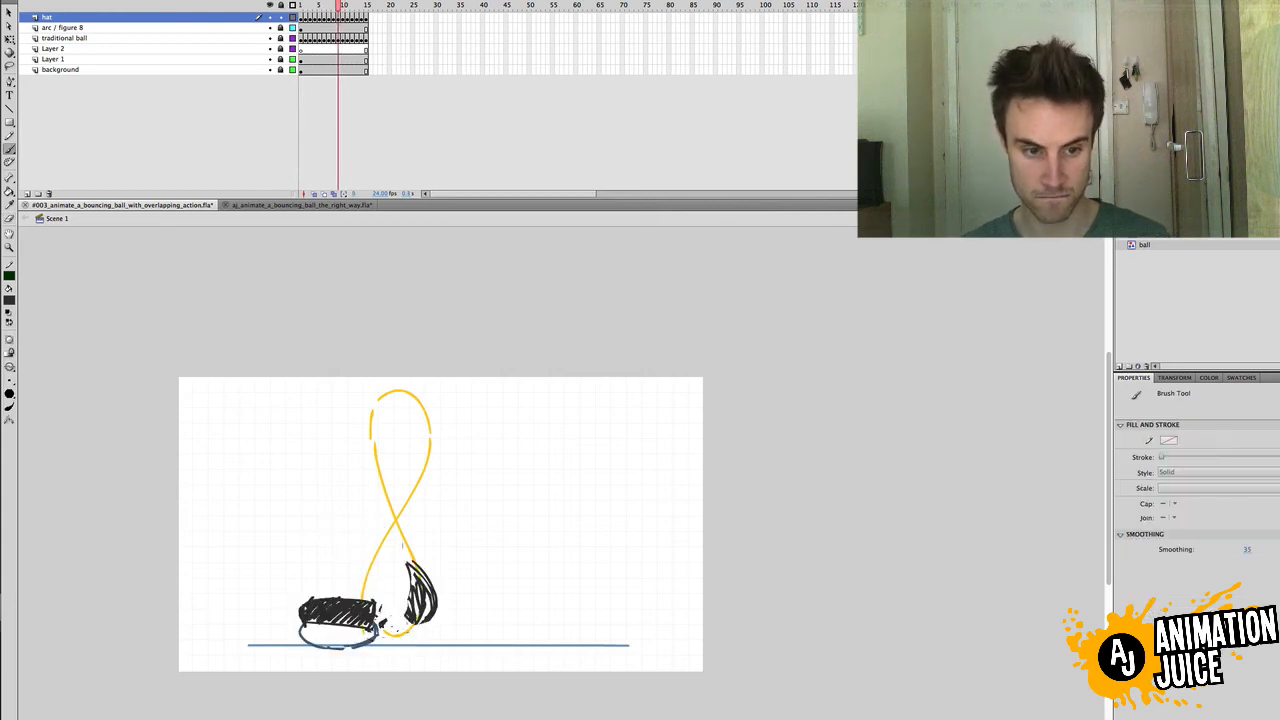
drag(406, 636, 378, 631)
click(333, 6)
Step: Erase and redraw the tail on frame 4 with its tip curling over the figure-8's top
key(Return)
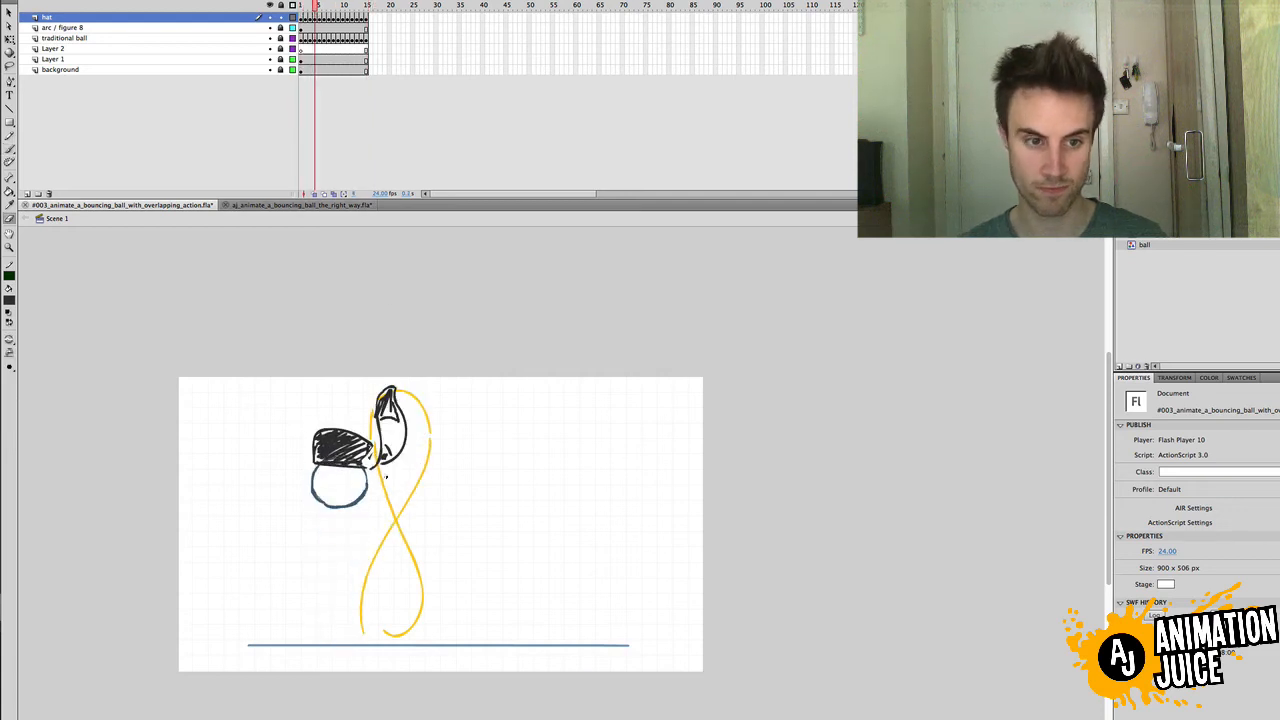
key(b)
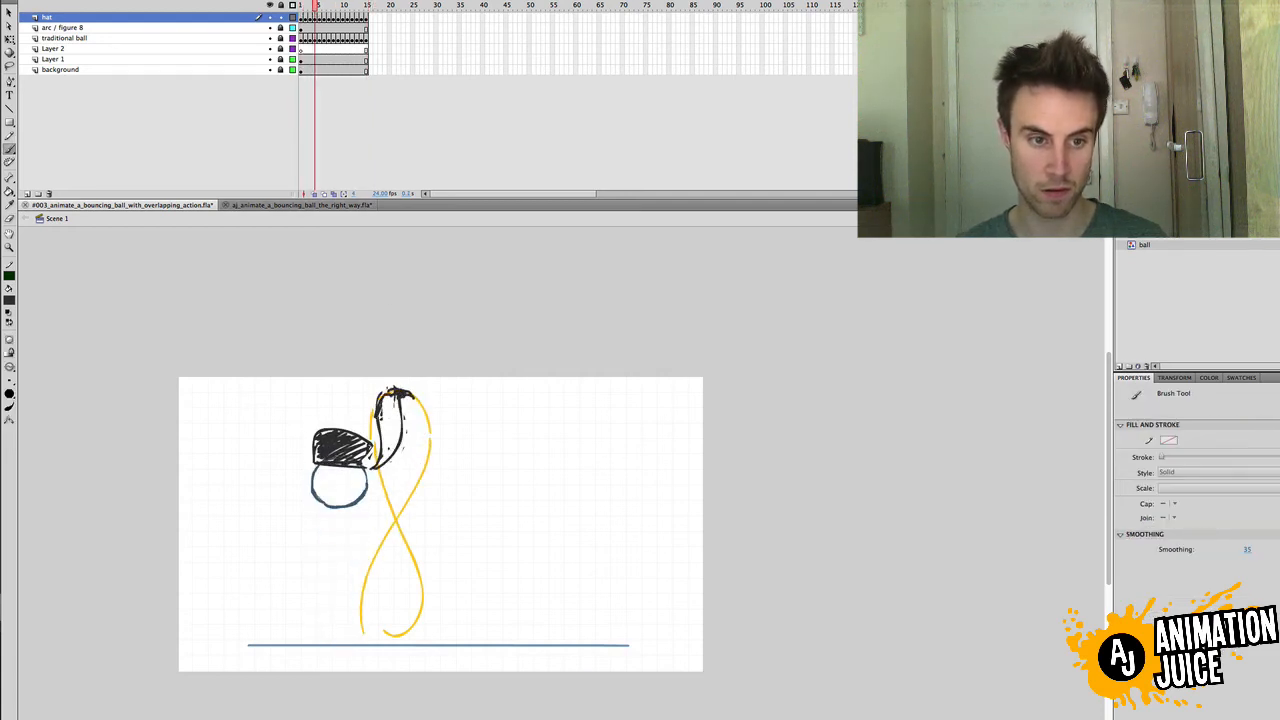
key(Return)
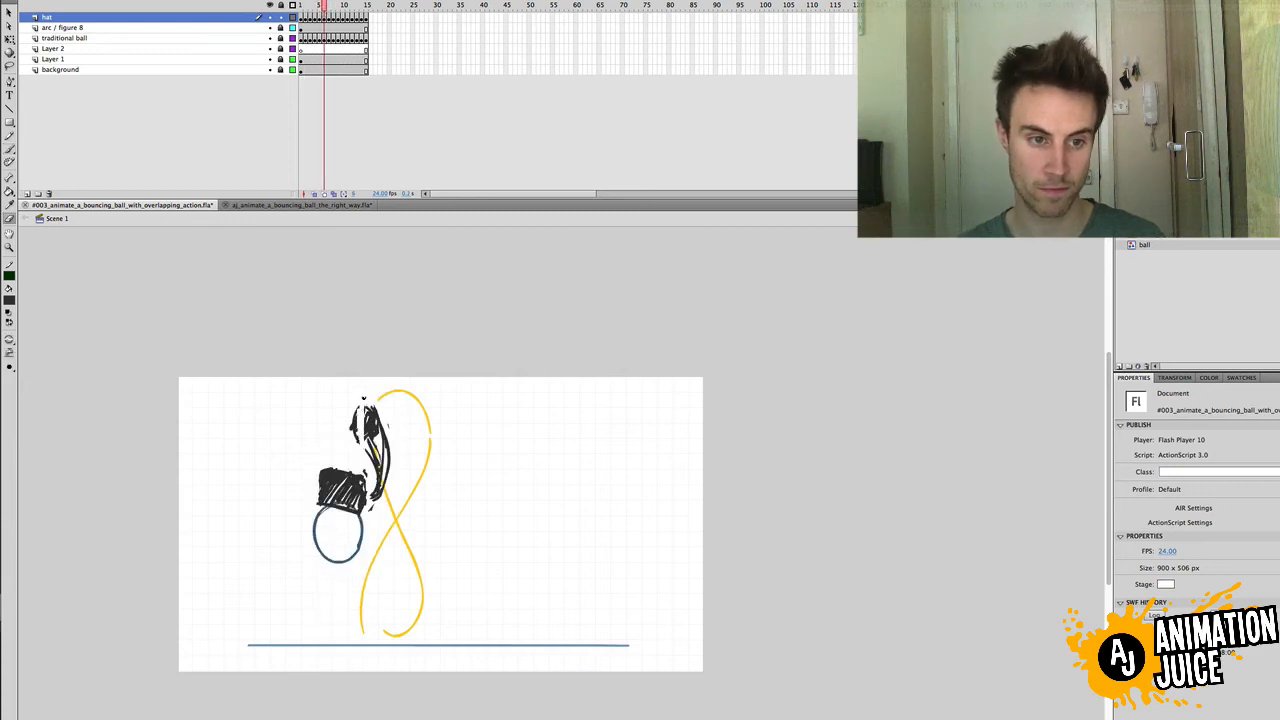
Step: Redraw the tail on frame 6 as an S-curve with shaded tip and base, and retouch the tail on frame 5
key(Return)
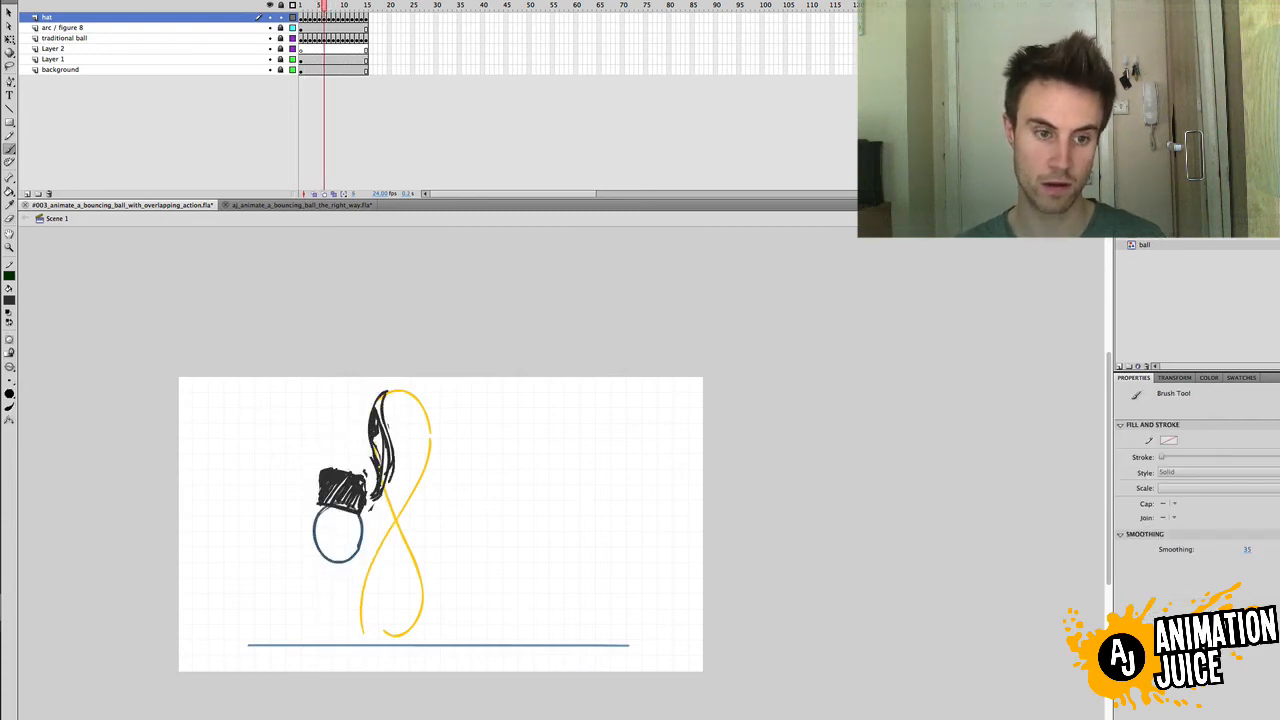
drag(383, 402, 378, 496)
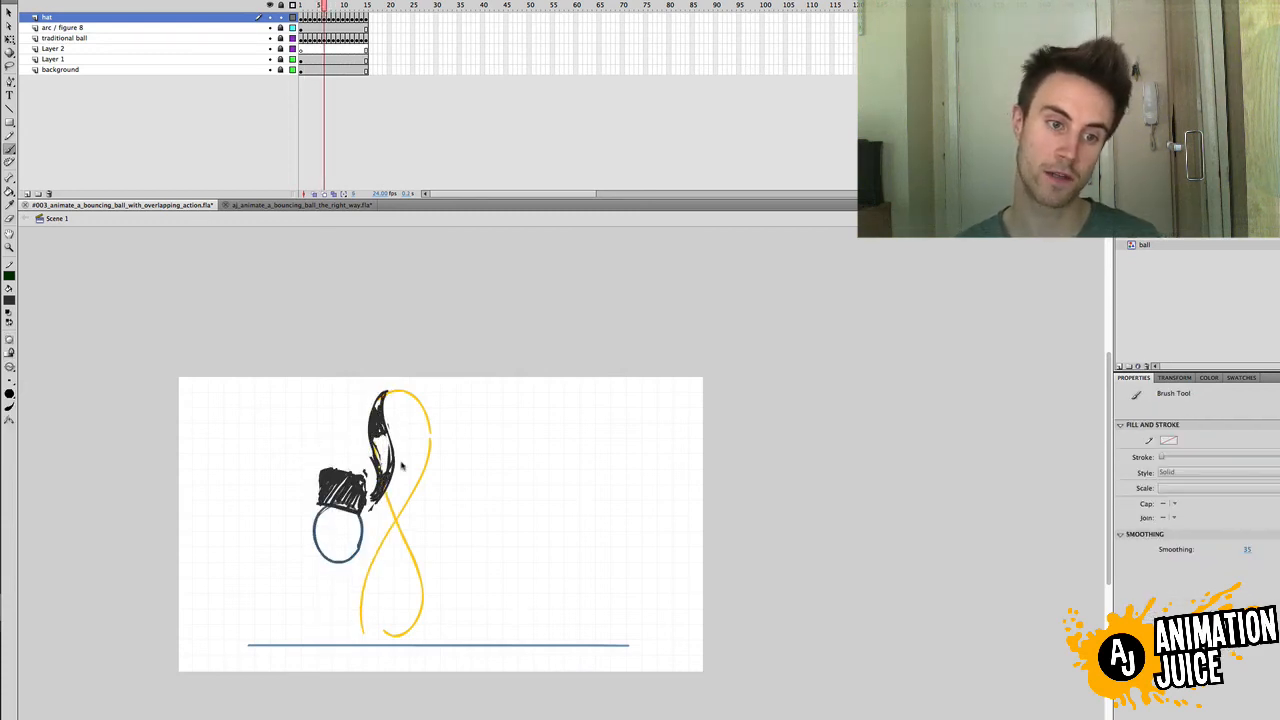
drag(324, 8, 320, 10)
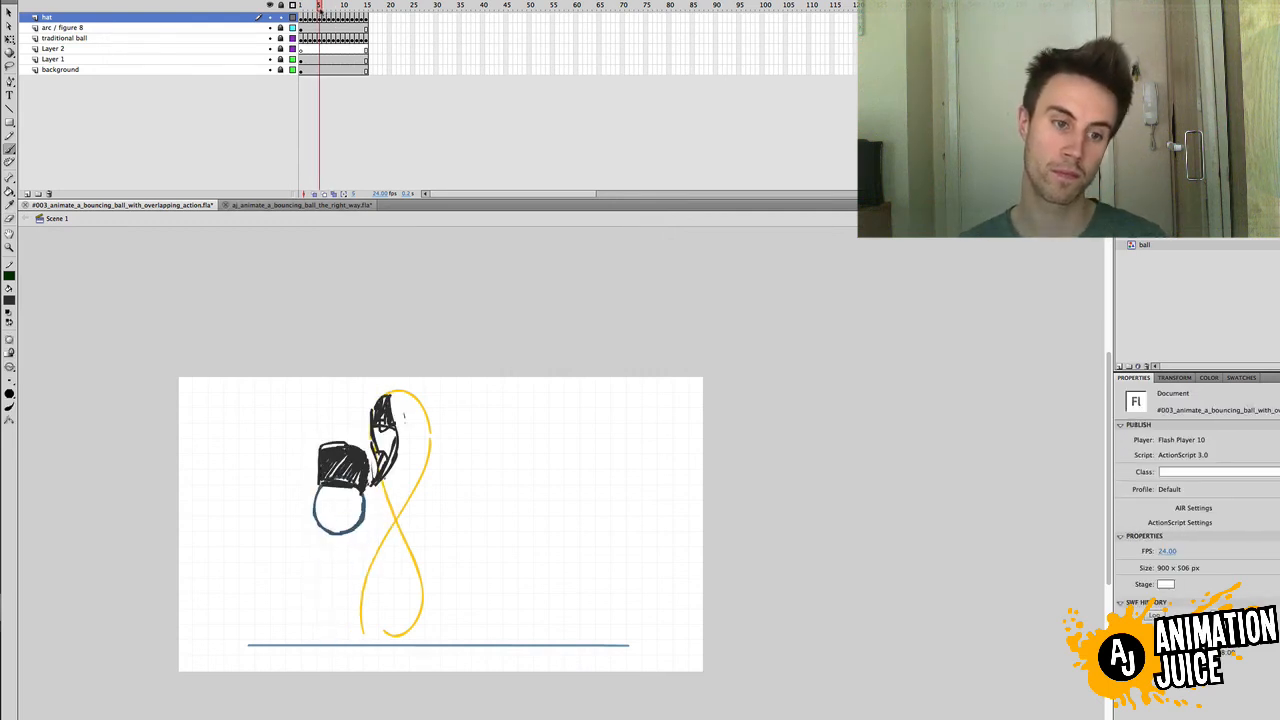
drag(383, 428, 377, 474)
Step: Trim the tail's tip on frame 6 and join its base to the hat
click(309, 6)
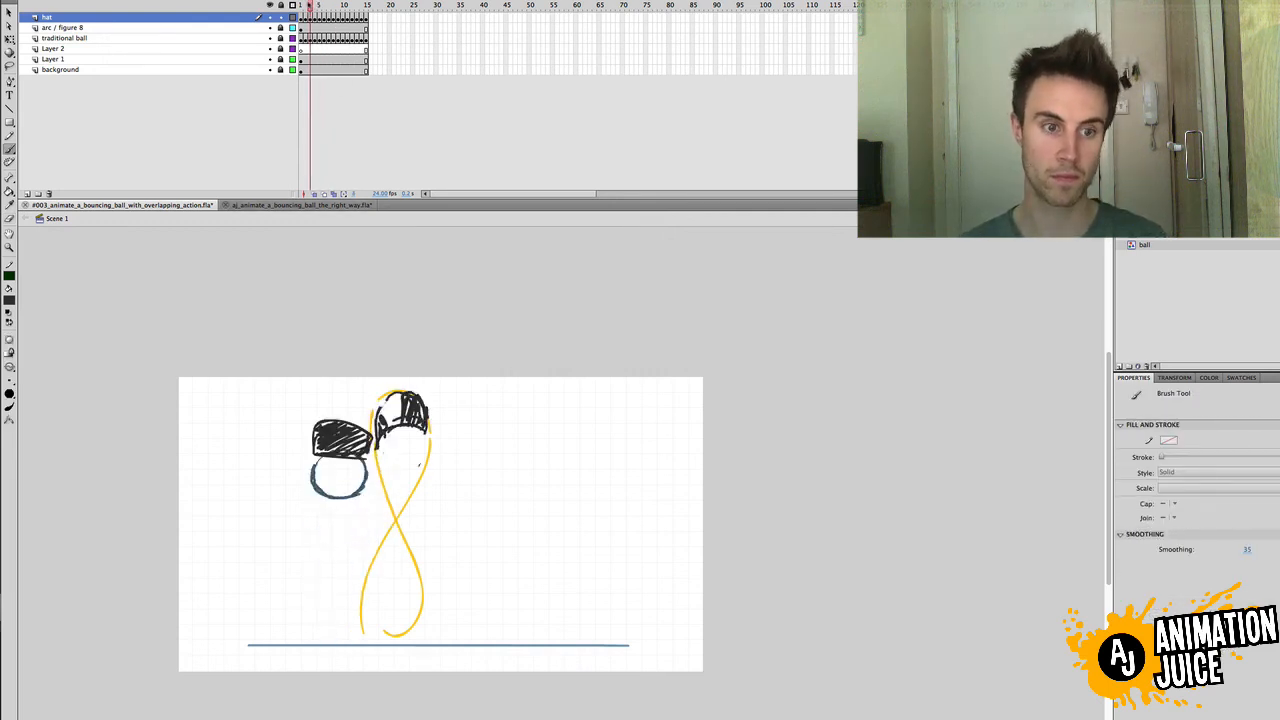
key(period)
key(period)
key(period)
key(e)
drag(385, 409, 370, 402)
key(b)
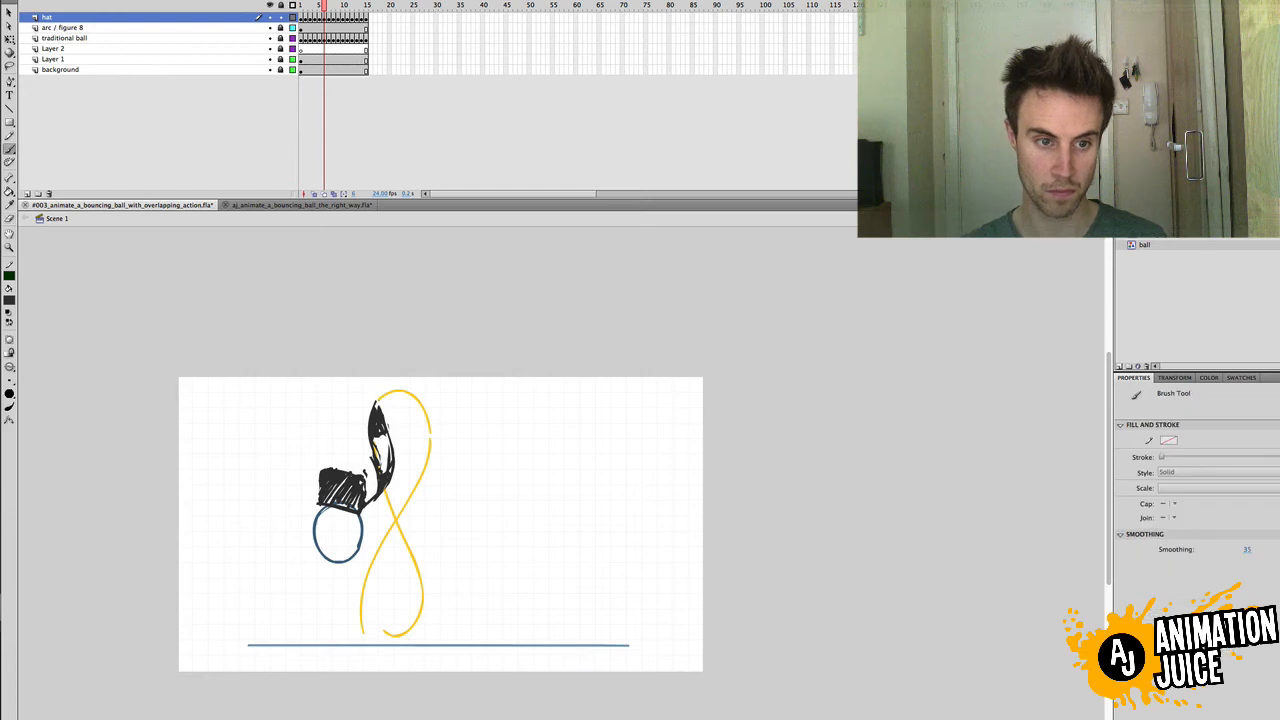
Step: Compare frame 6 with the preceding frames and reshape the tip and outer edge of its tail
key(comma)
key(comma)
key(e)
key(period)
key(period)
drag(326, 8, 324, 8)
key(b)
drag(376, 401, 393, 446)
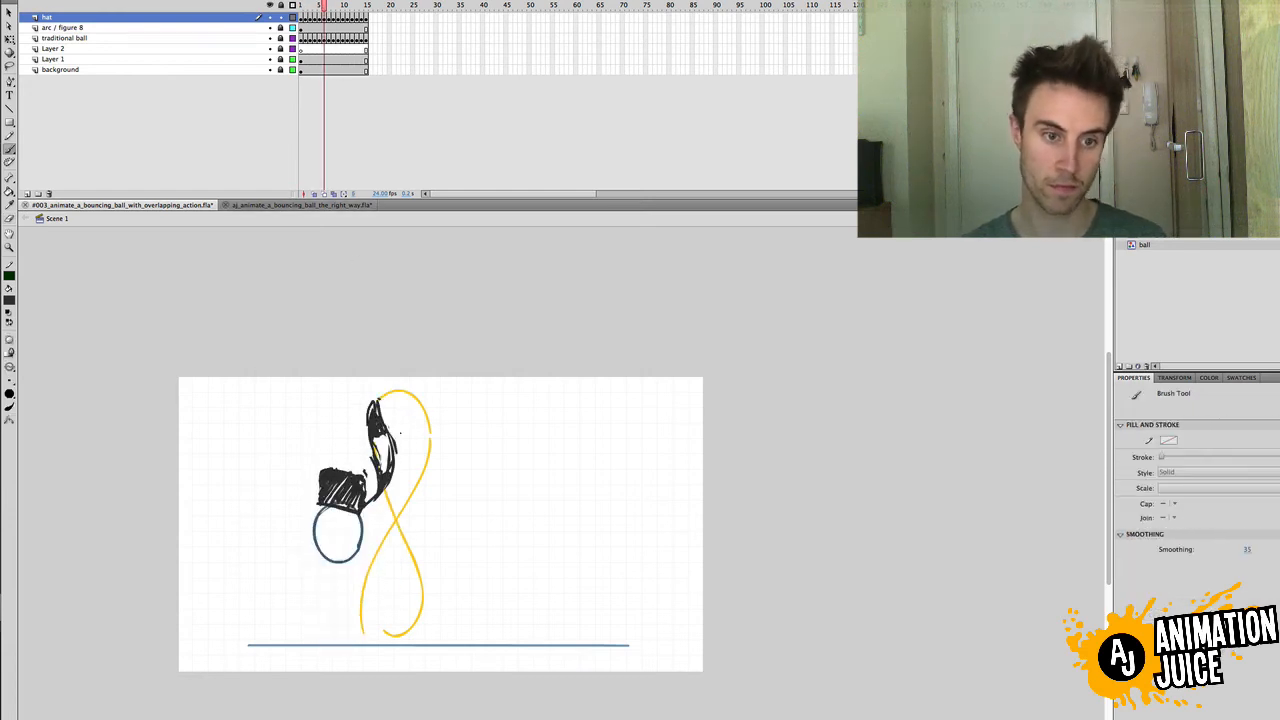
Step: Brush in the shaded tip and base of the tail on frame 4
mouse_move(324, 8)
mouse_down()
mouse_move(338, 8)
mouse_move(315, 10)
mouse_up()
key(b)
key(b)
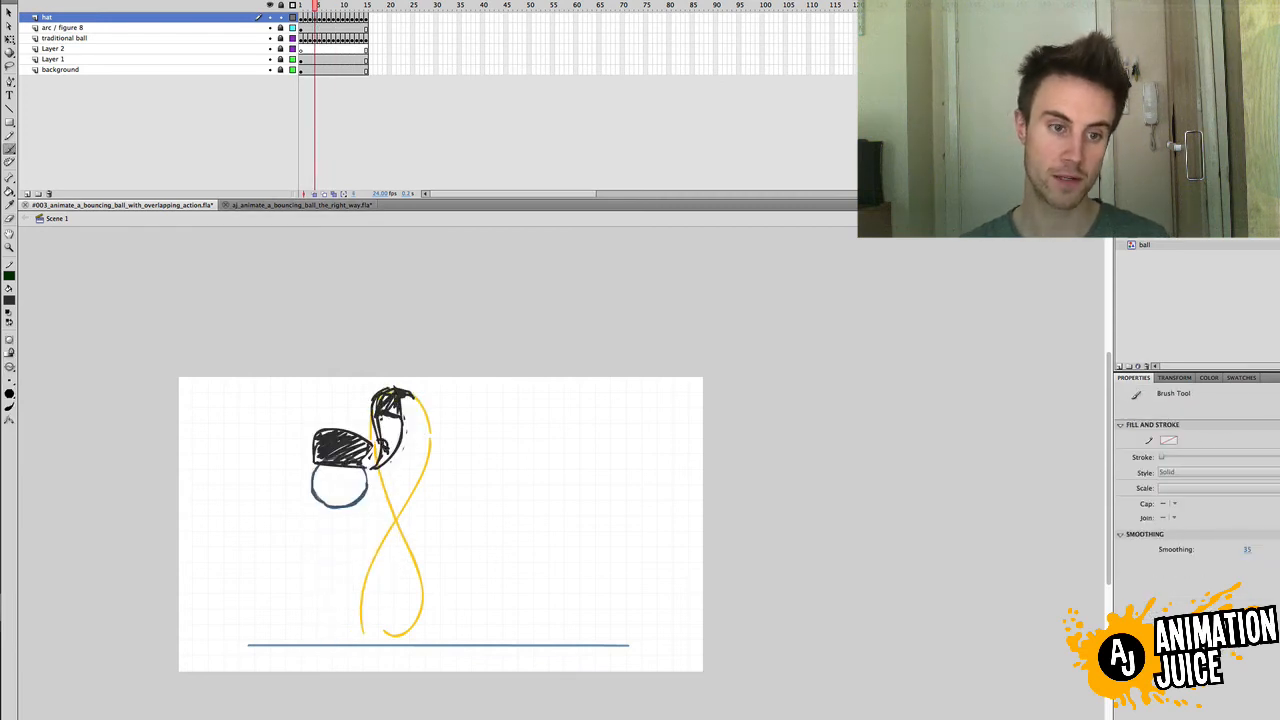
Step: Play the animation on the timeline, check it as a test movie, and close the preview
key(Return)
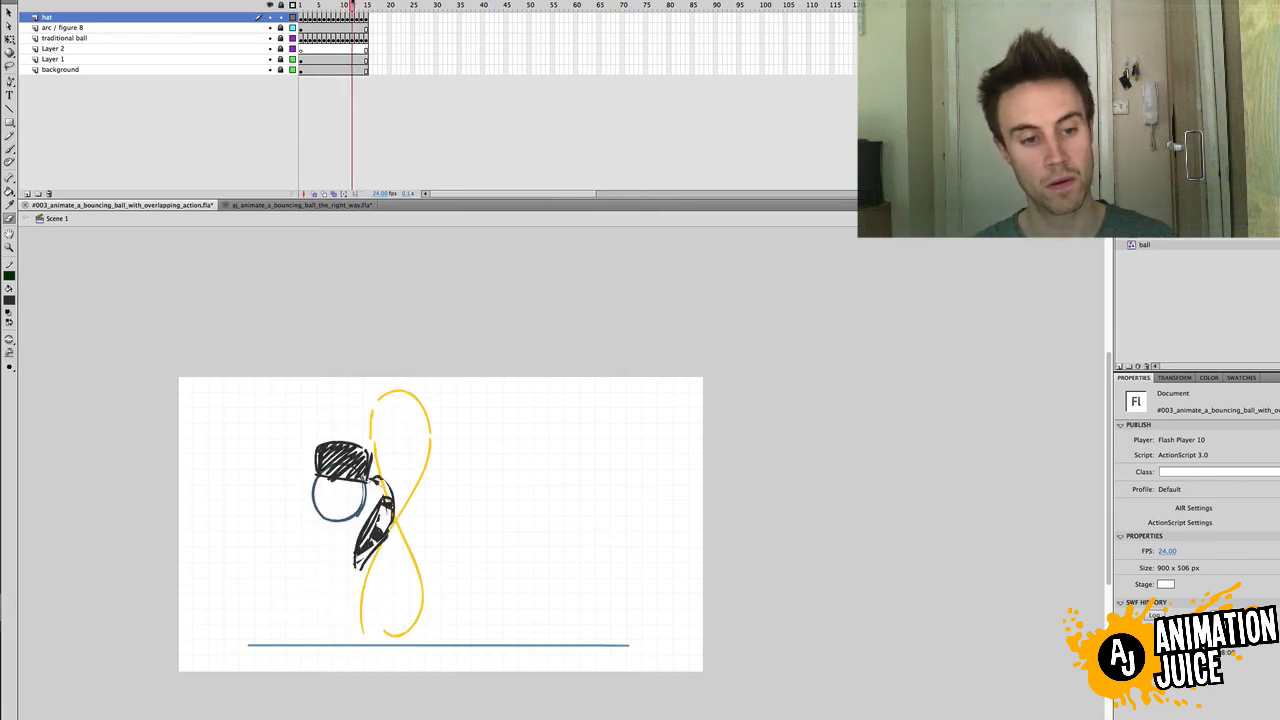
key(super+Return)
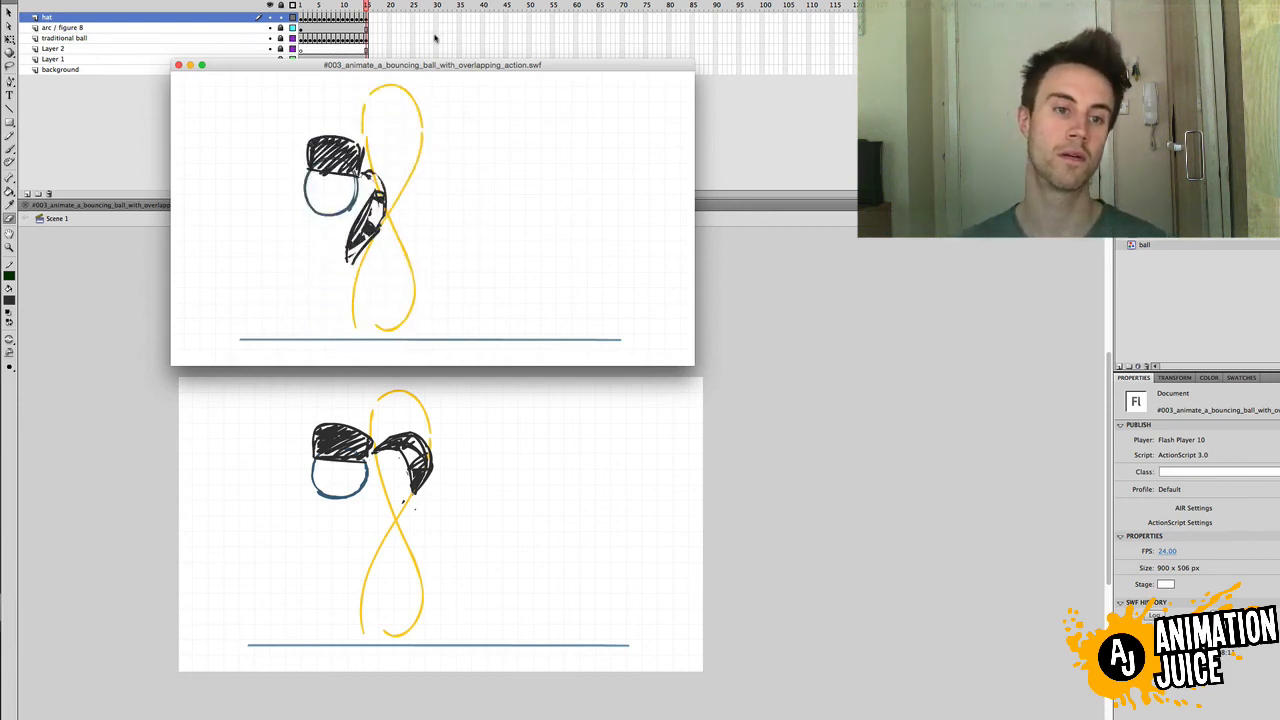
click(178, 65)
Step: Choose a larger eraser and clean up the stray marks around the tail on frame 2
drag(302, 7, 307, 7)
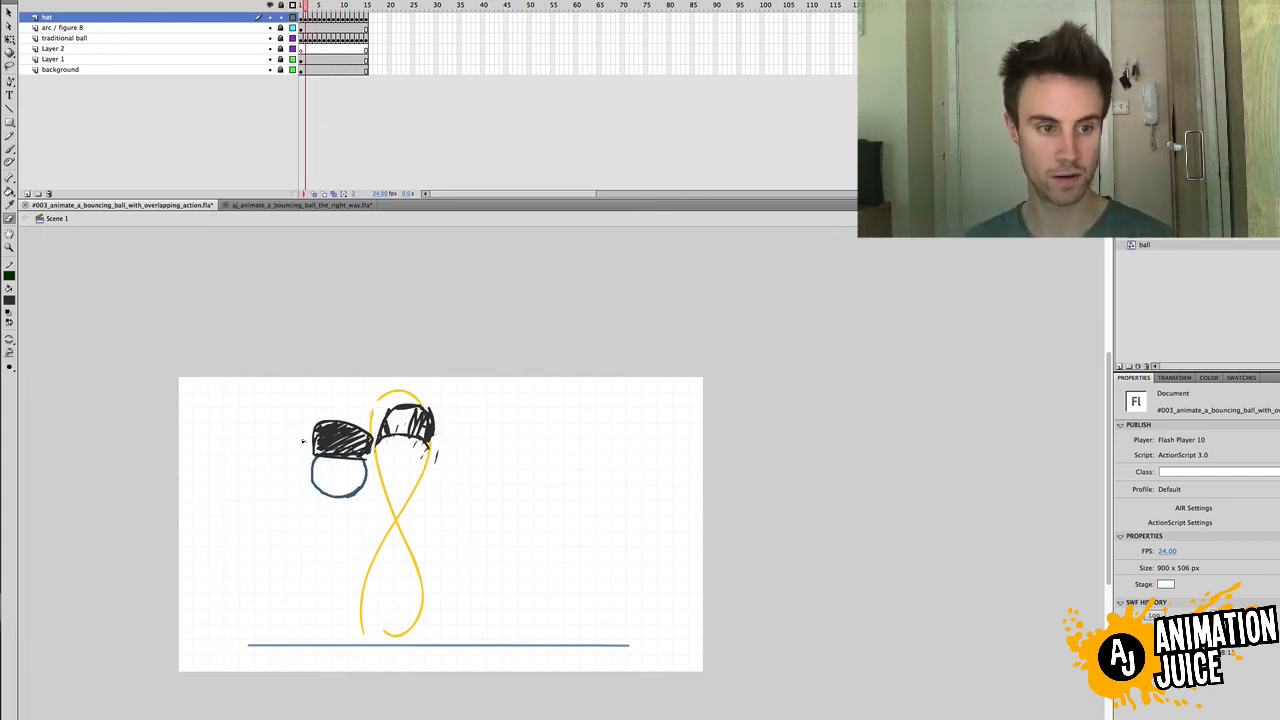
click(14, 368)
click(32, 408)
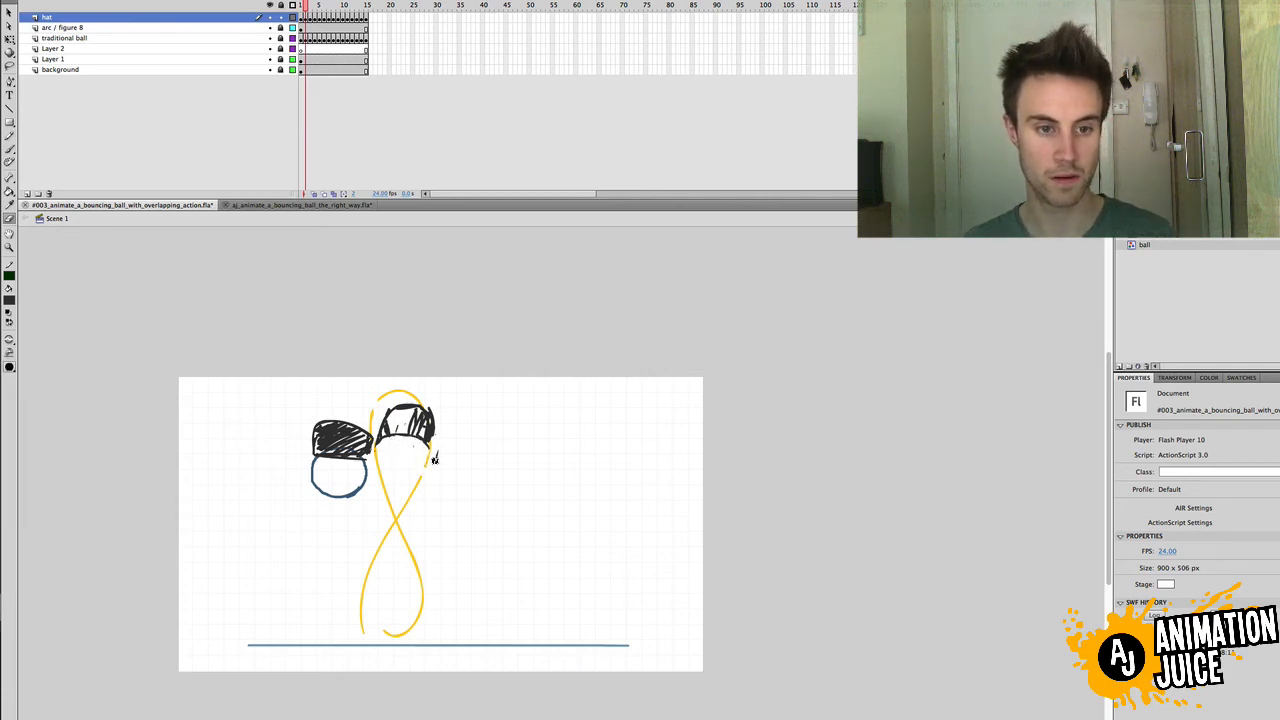
Step: Go through frames 1 to 12 and erase the stray marks around the hat and tail
click(300, 8)
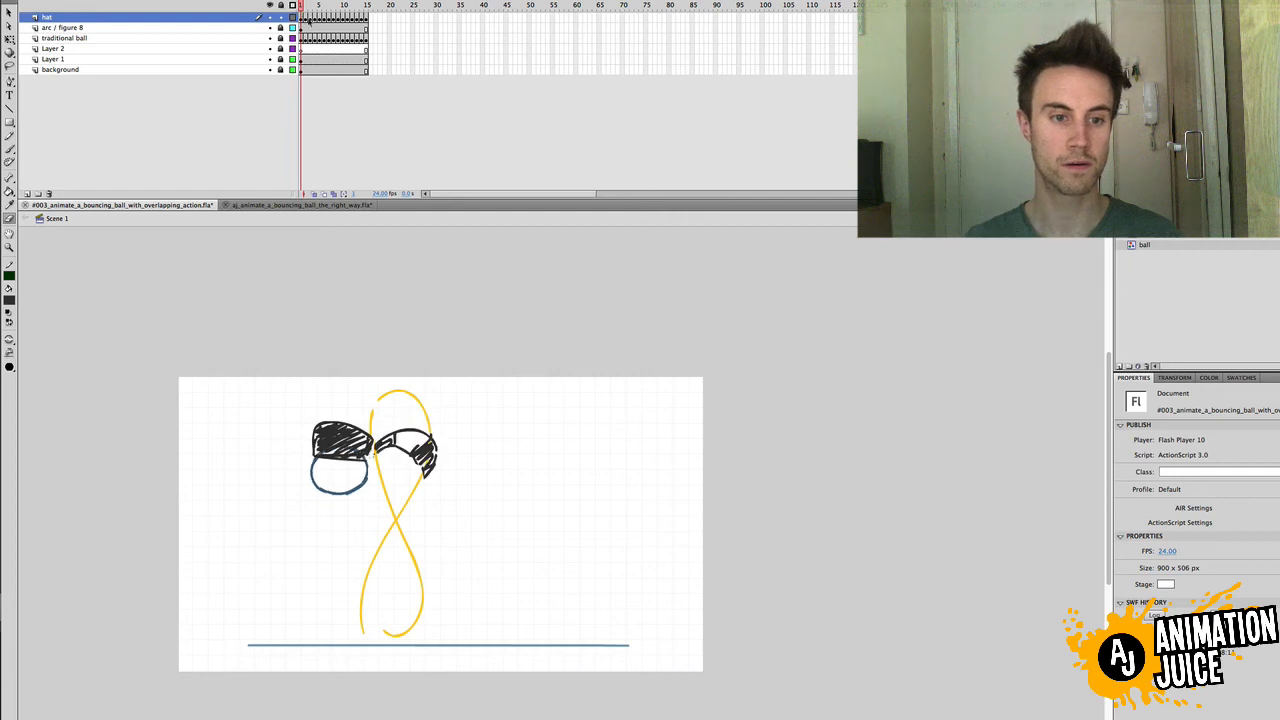
key(period)
key(period)
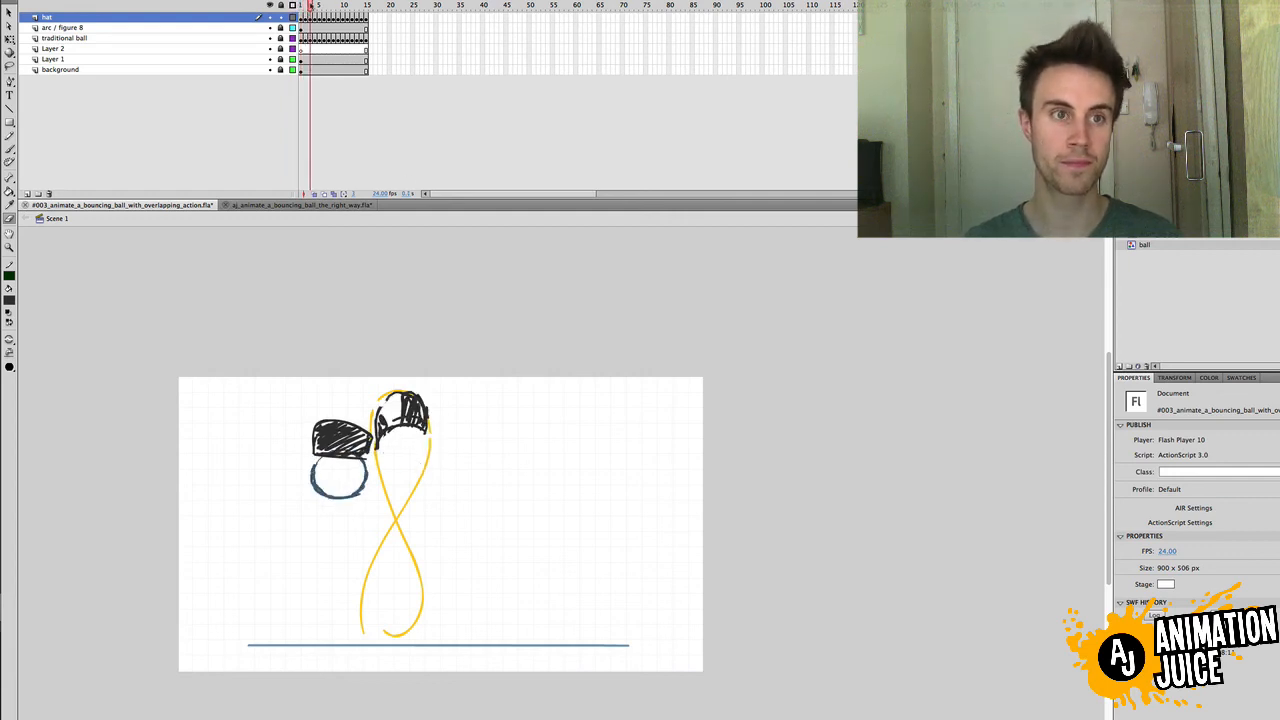
drag(311, 6, 315, 5)
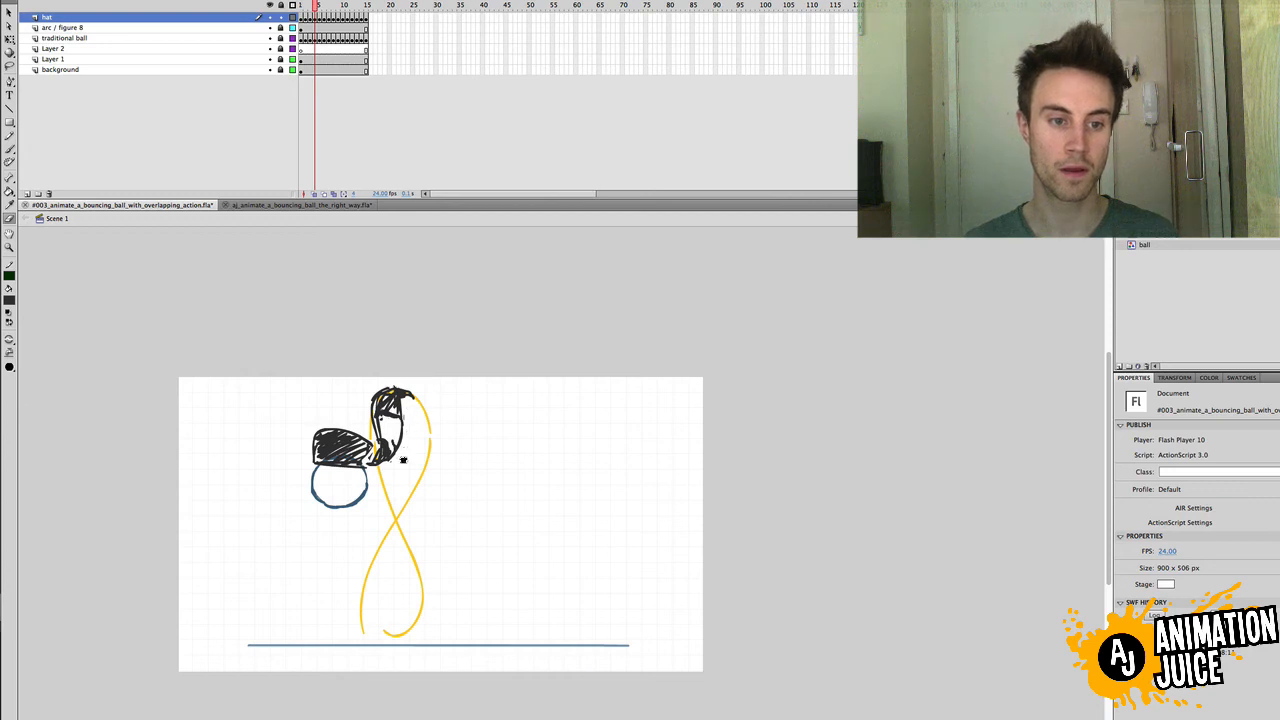
click(320, 5)
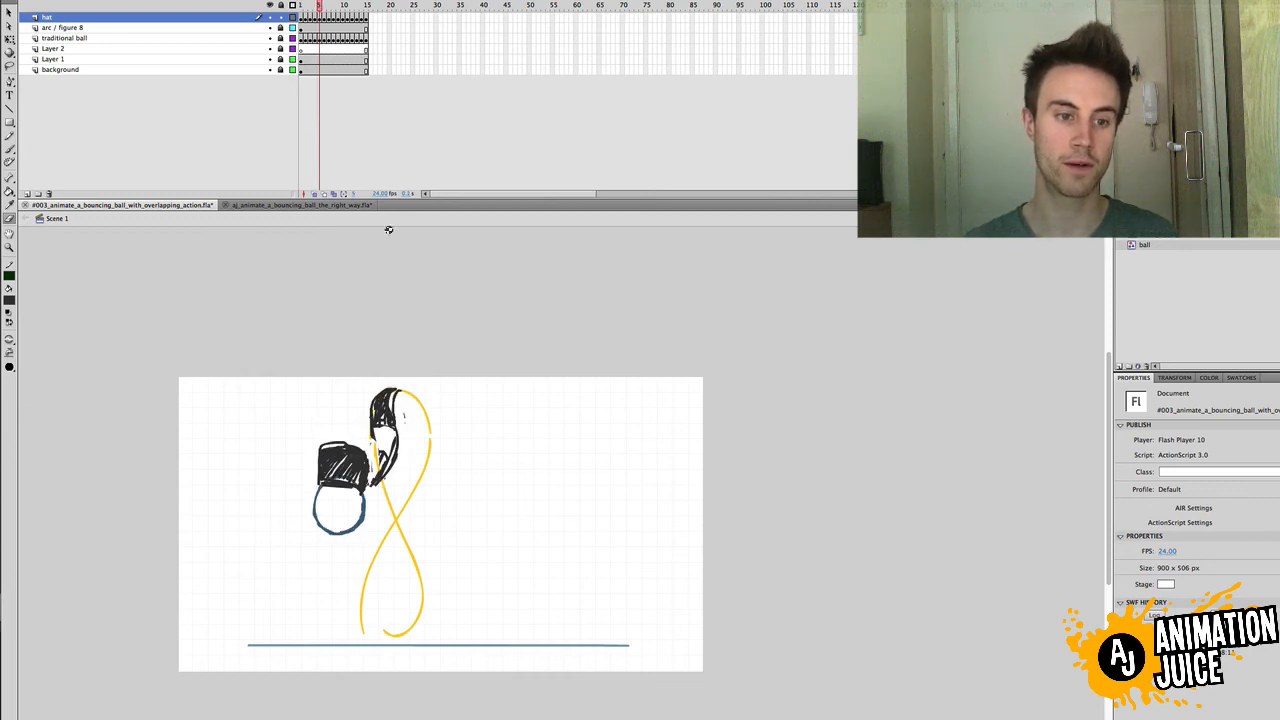
click(328, 5)
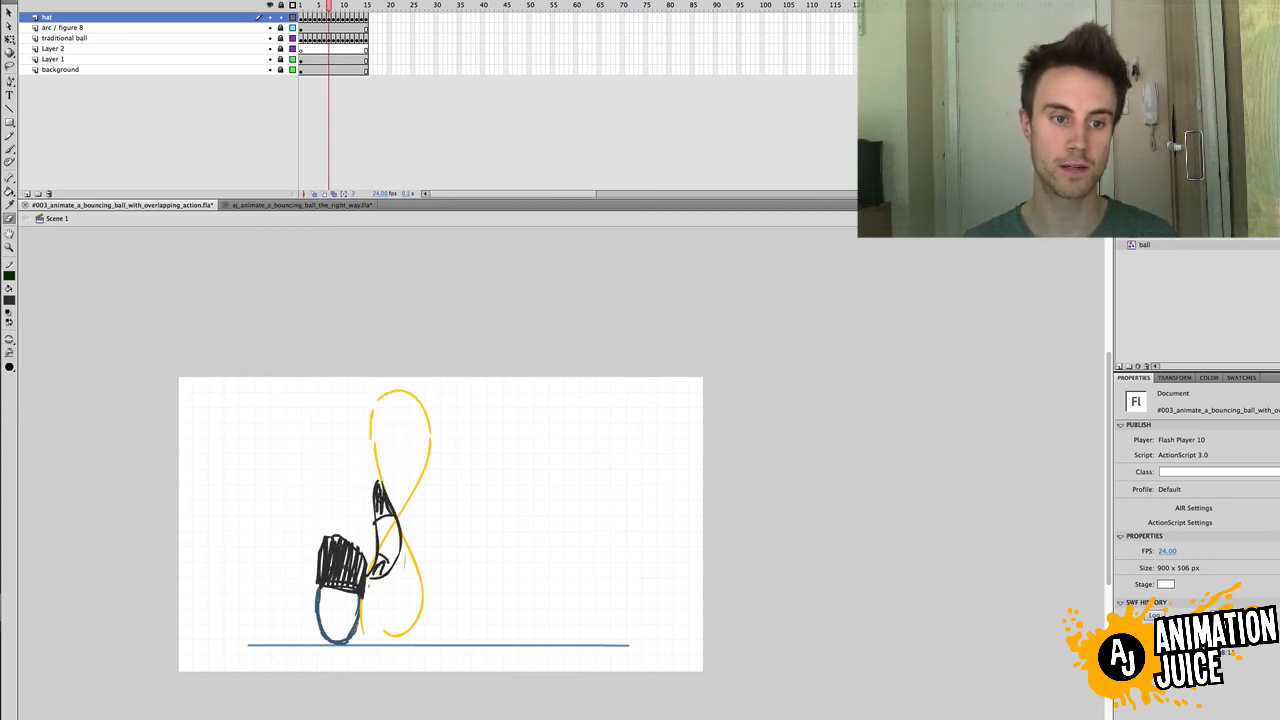
click(338, 5)
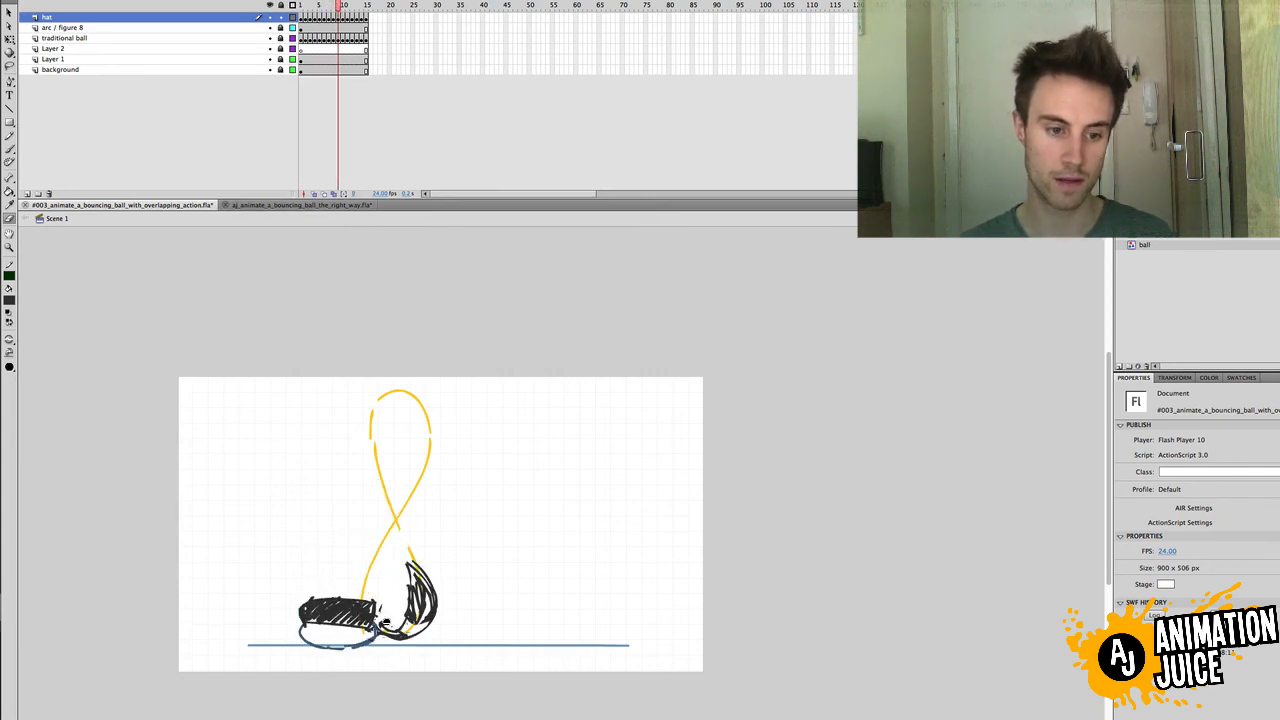
click(343, 5)
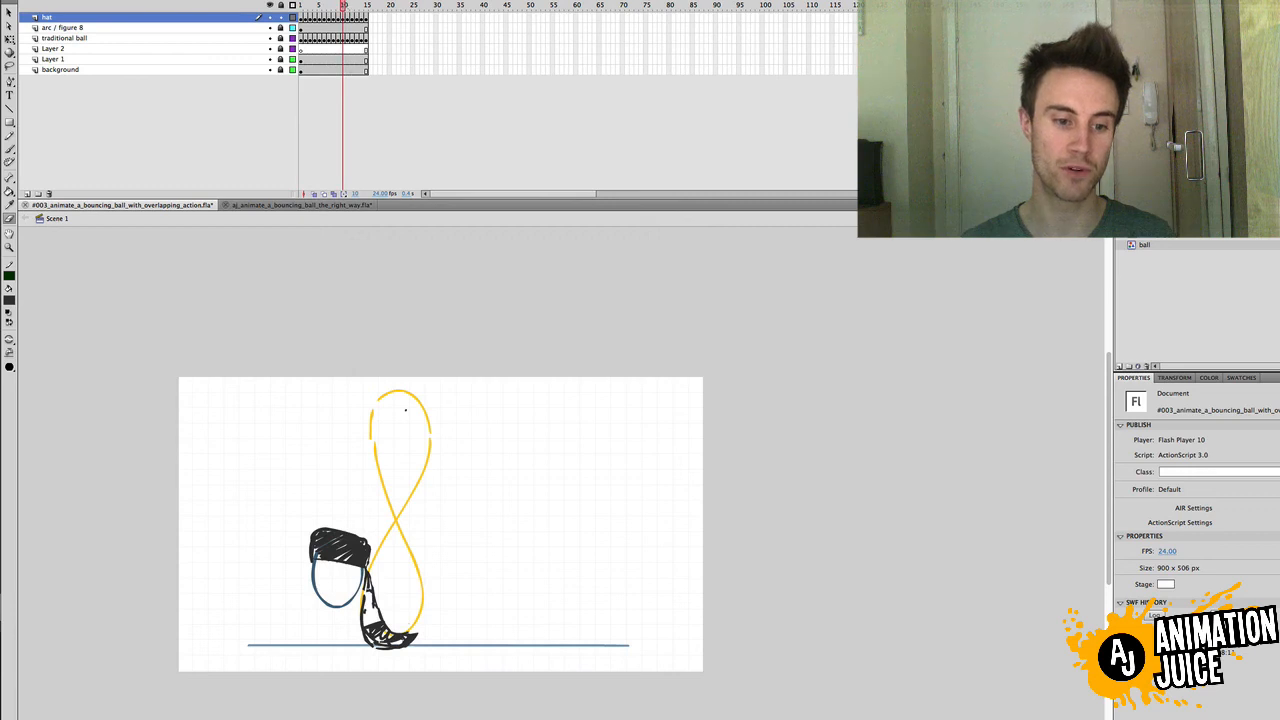
click(347, 6)
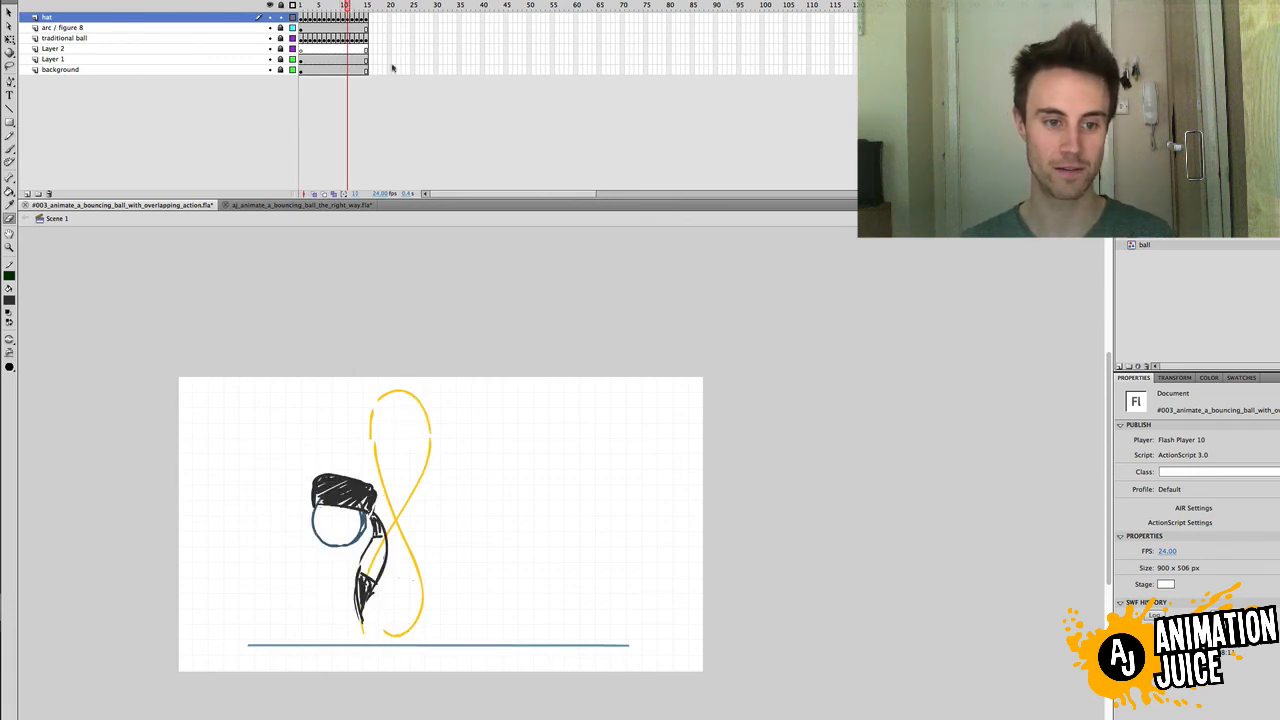
click(352, 5)
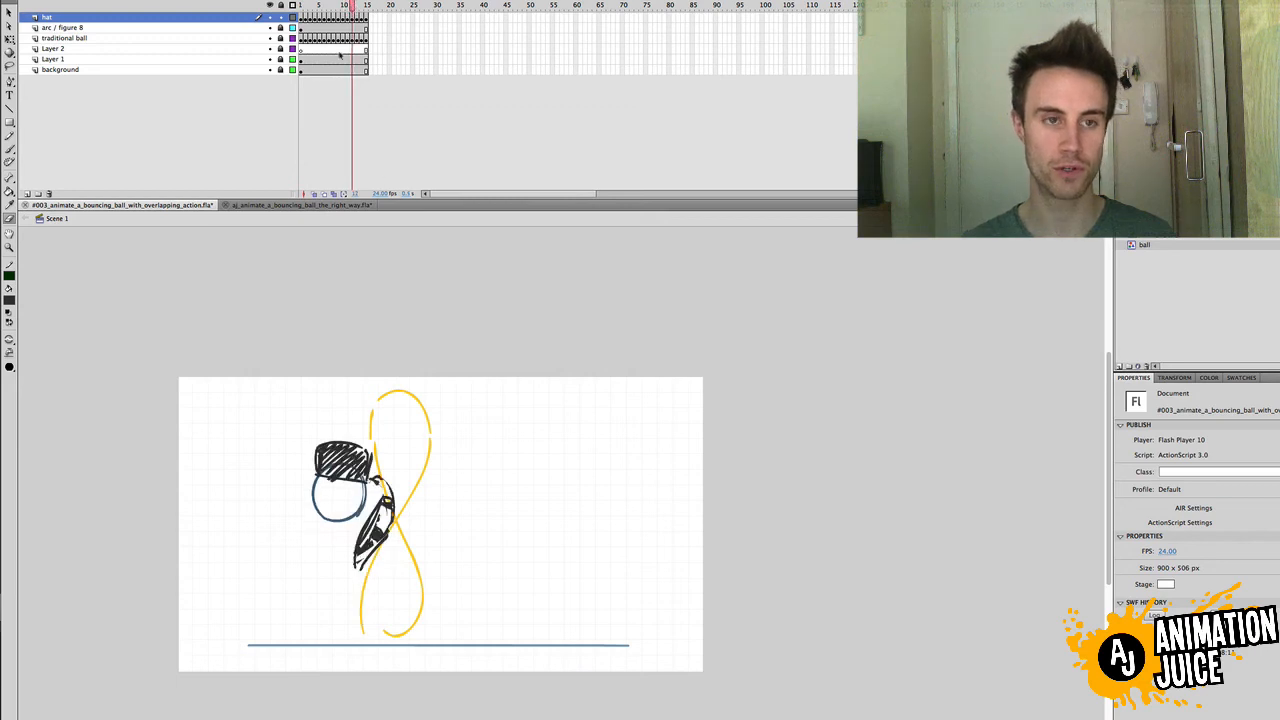
Step: Draw the inner edge of the tail's tip on frame 14 and erase the stray marks below the tail on frame 15
drag(352, 5, 363, 6)
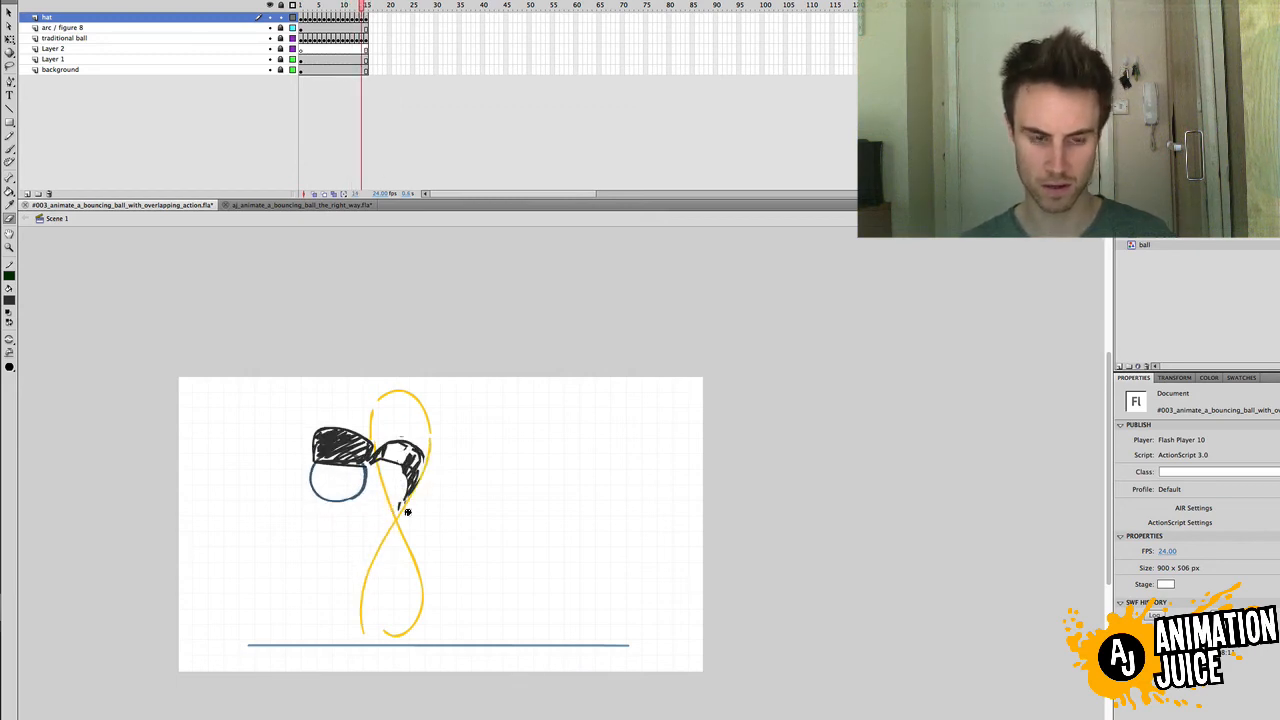
key(b)
drag(398, 467, 399, 510)
key(super+z)
drag(398, 465, 400, 508)
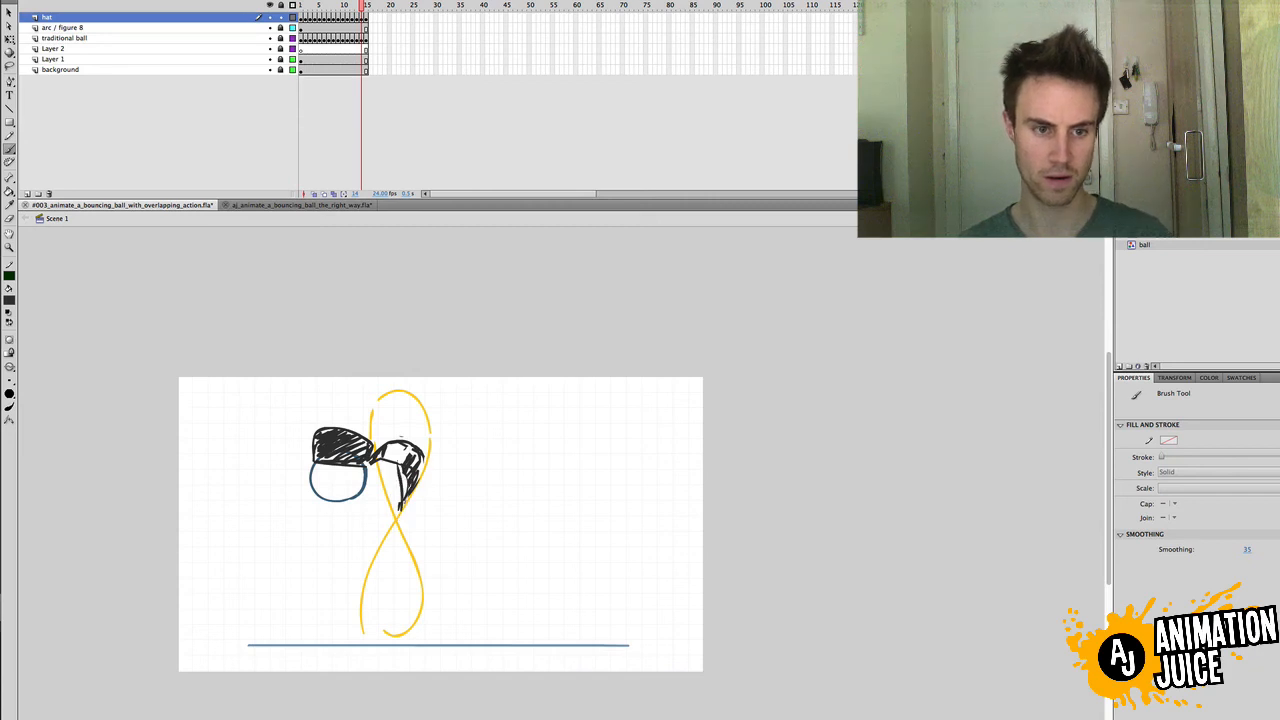
mouse_move(362, 5)
mouse_down()
mouse_move(349, 5)
mouse_move(368, 5)
mouse_up()
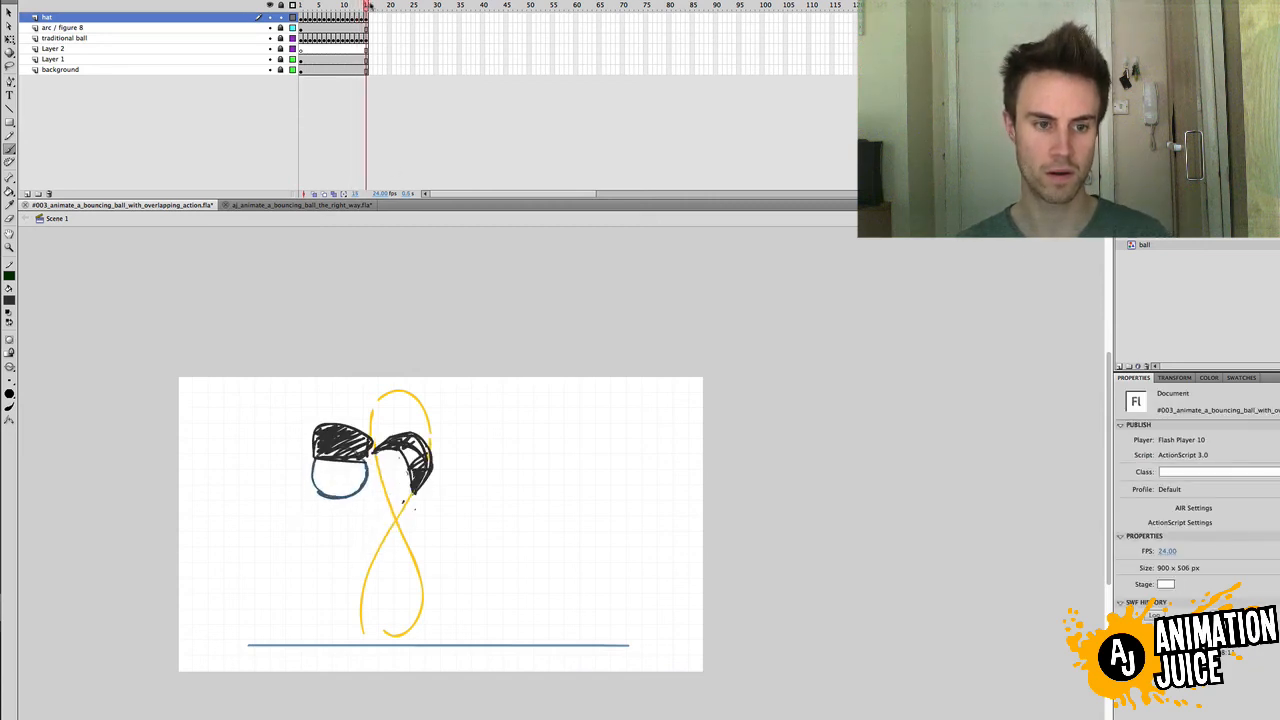
key(v)
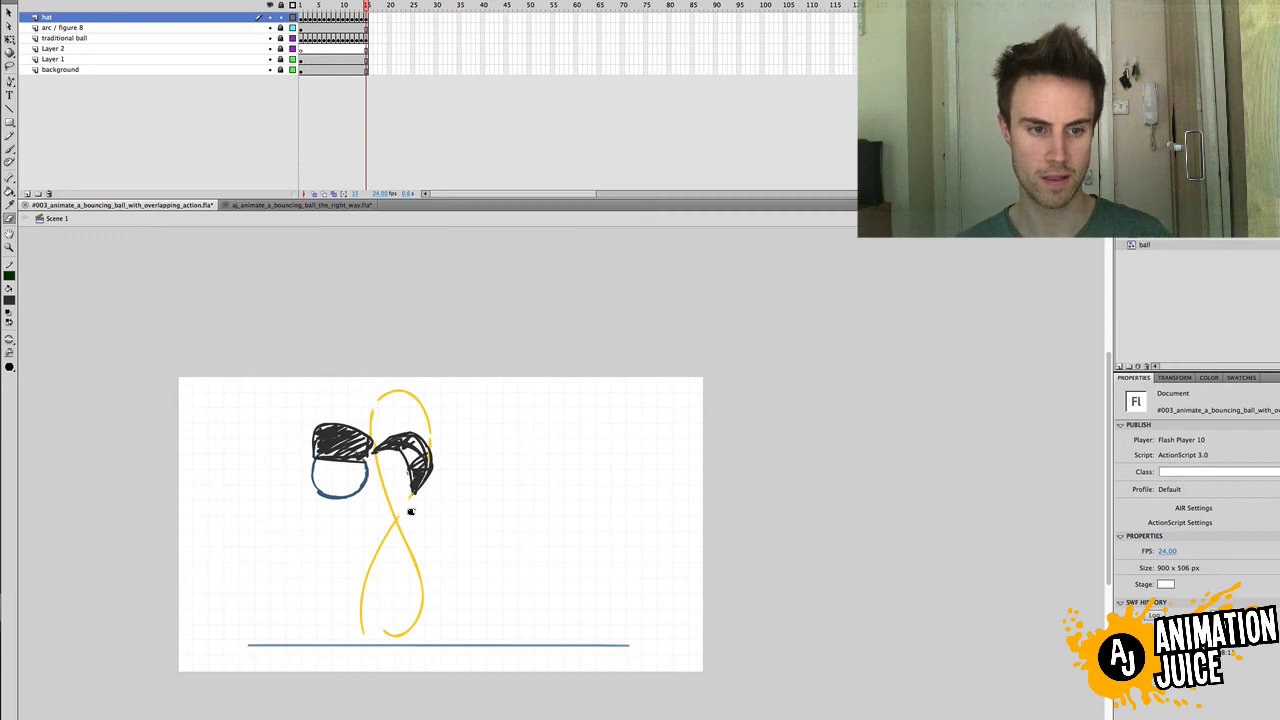
Step: Hide the arc / figure 8 layer as a guide layer and test the movie without it
click(269, 27)
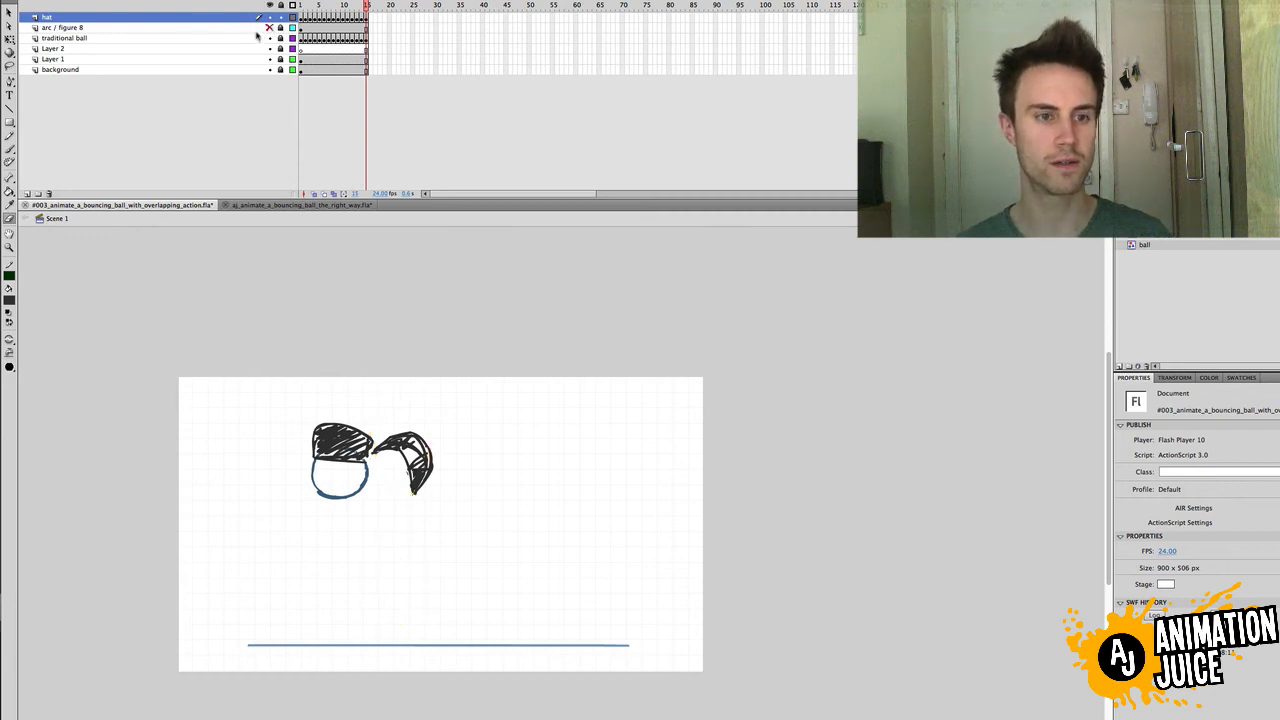
right_click(249, 29)
click(268, 104)
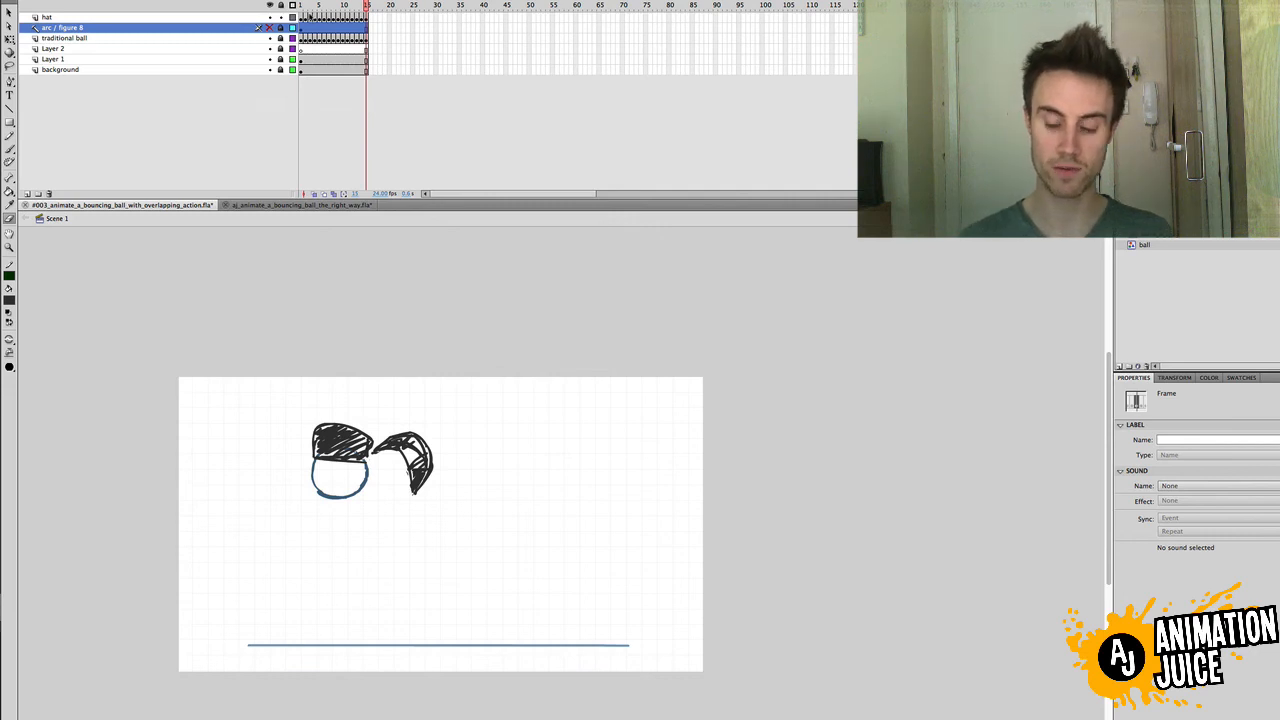
key(ctrl+Return)
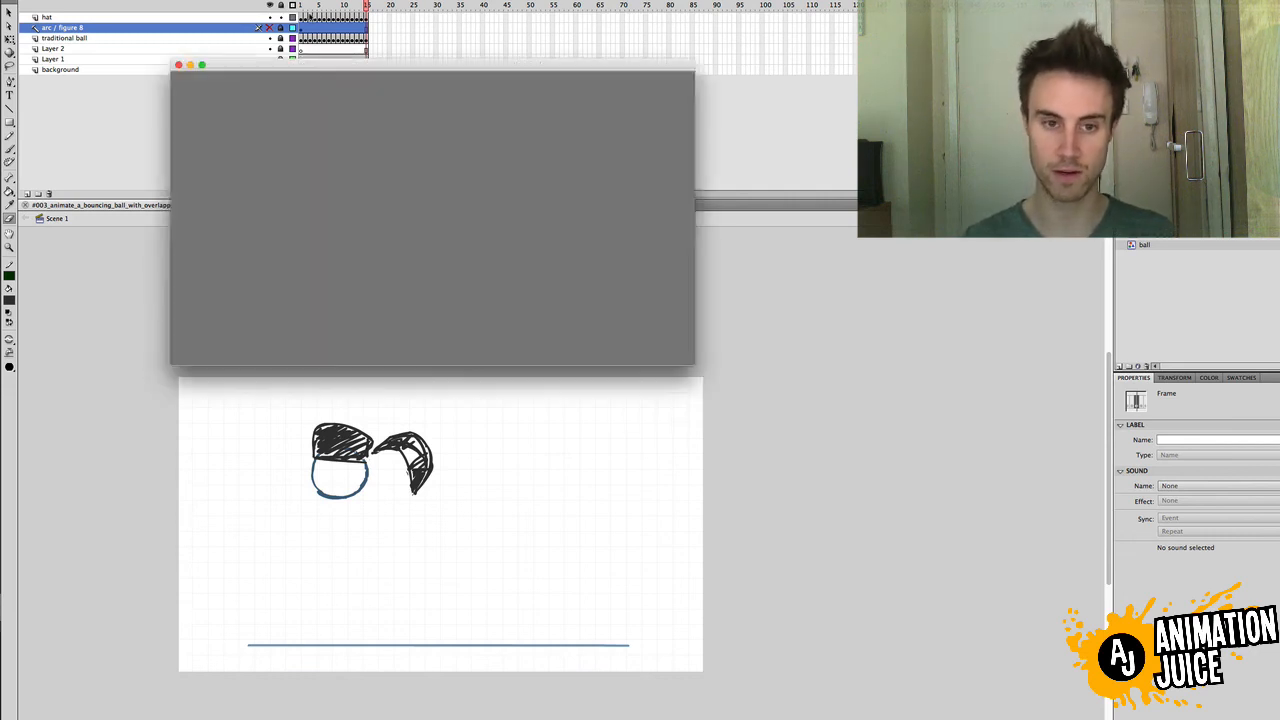
Step: Check that the arc / figure 8 layer is set as a guide, test the movie again and close the preview
click(178, 66)
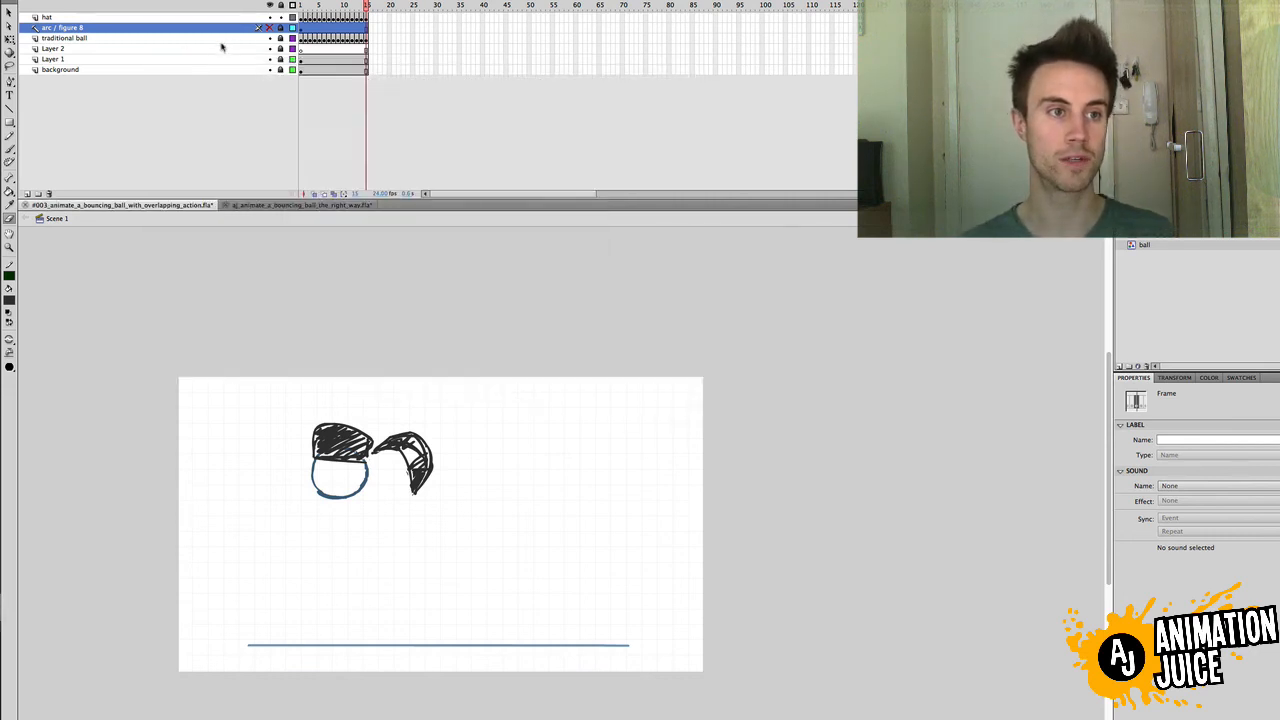
right_click(166, 30)
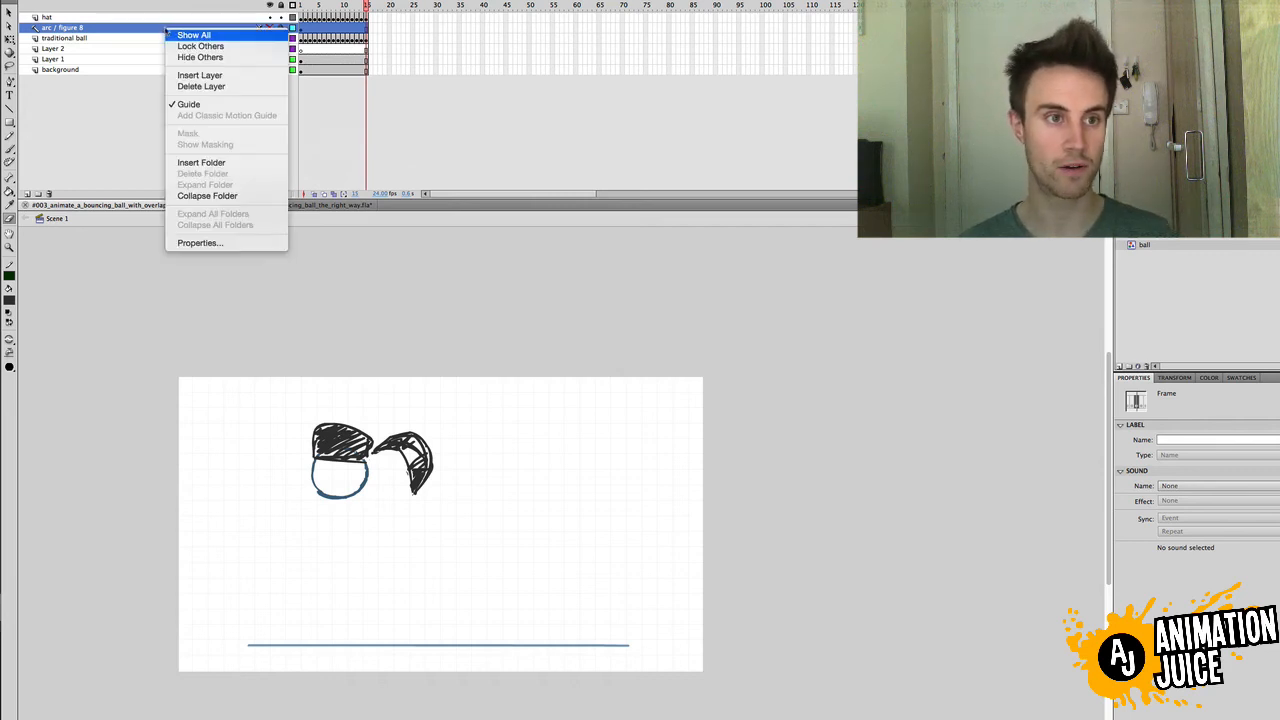
click(332, 93)
key(super+Return)
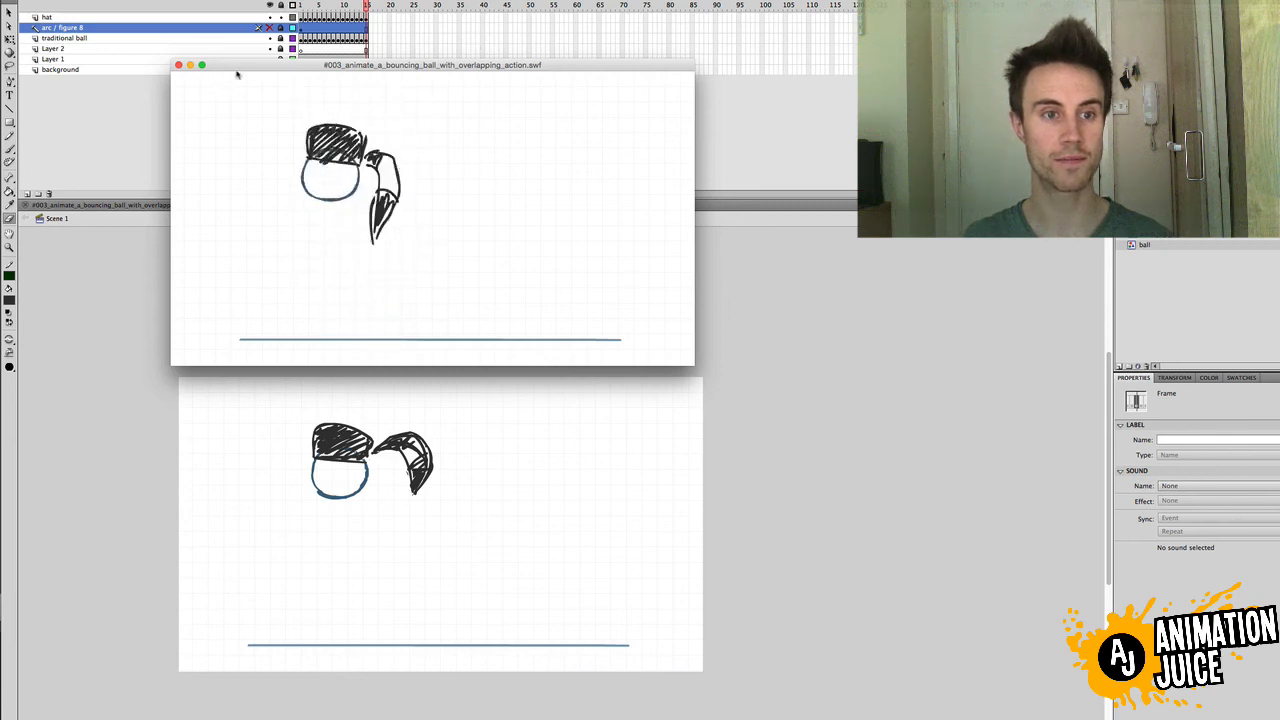
click(178, 65)
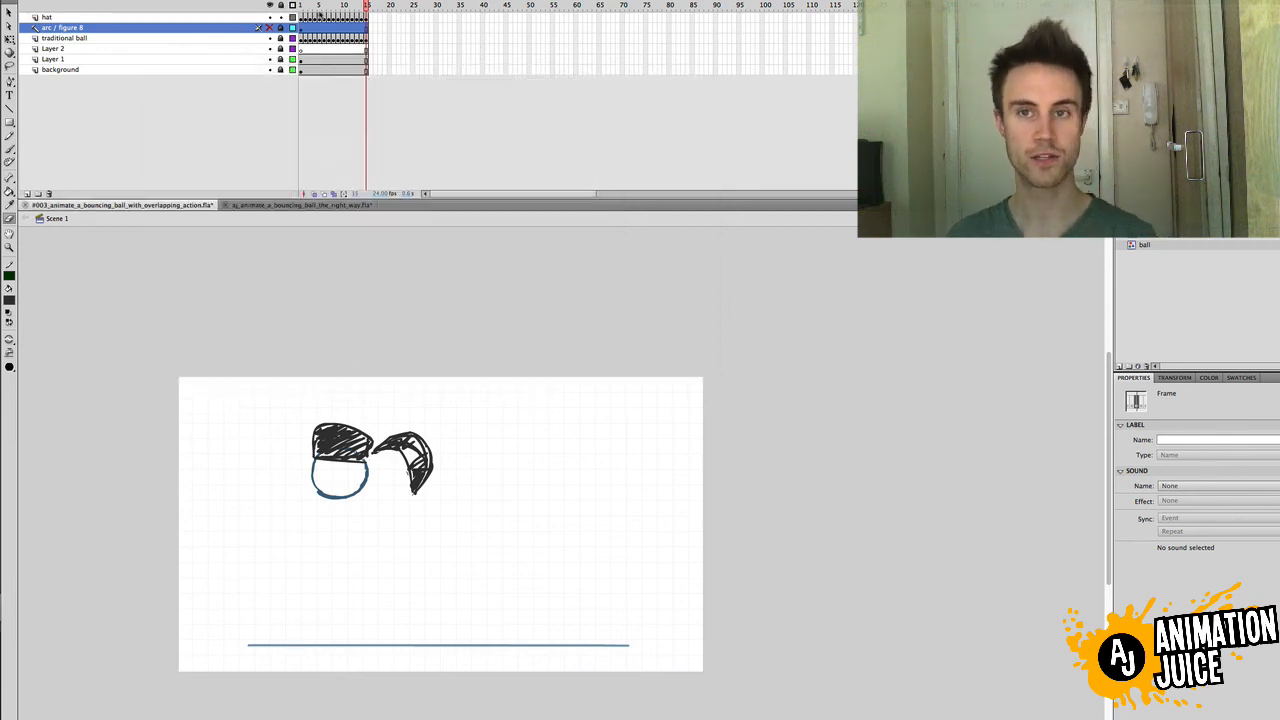
Step: Go through frames 1 to 3 of the animation and return to frame 2
click(300, 6)
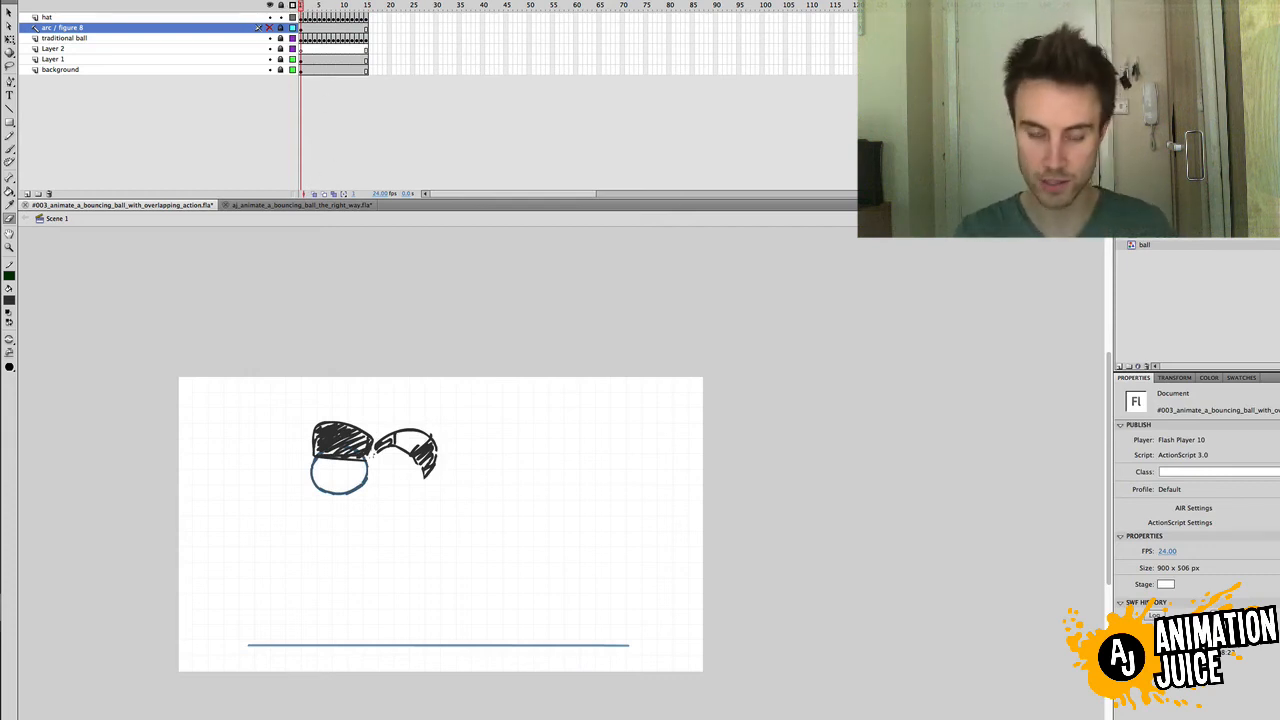
key(period)
key(period)
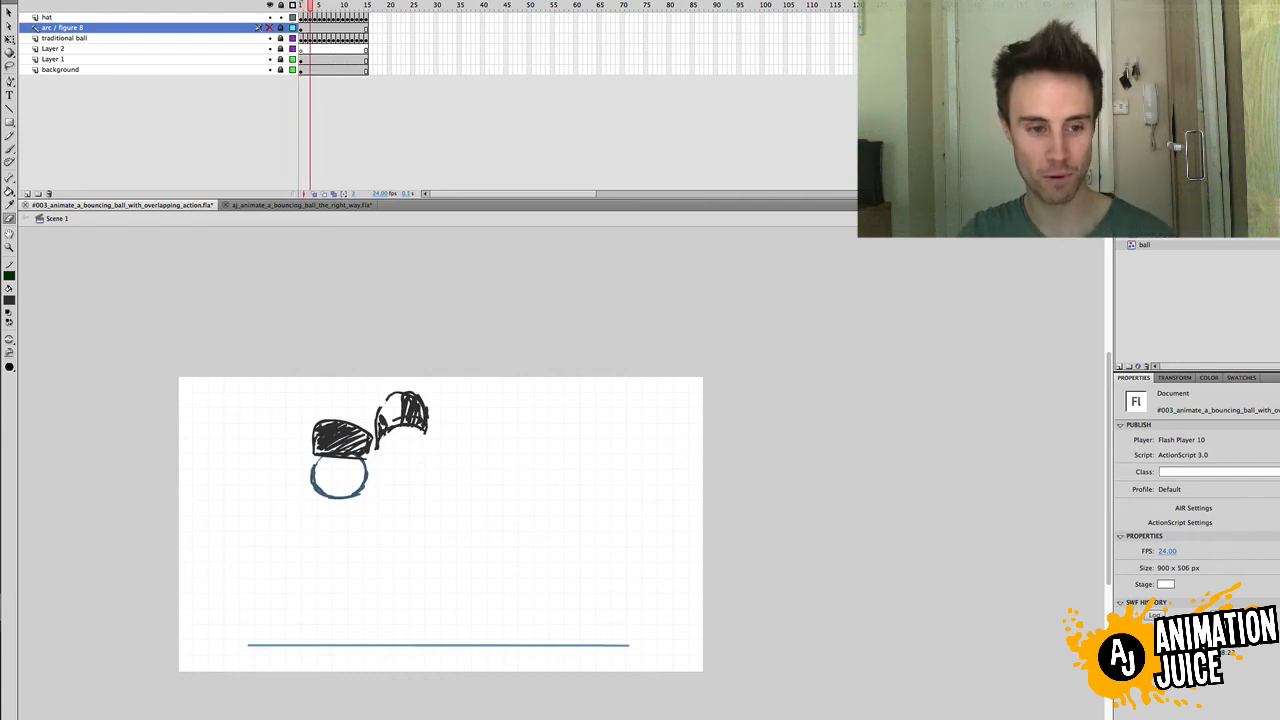
drag(310, 6, 305, 6)
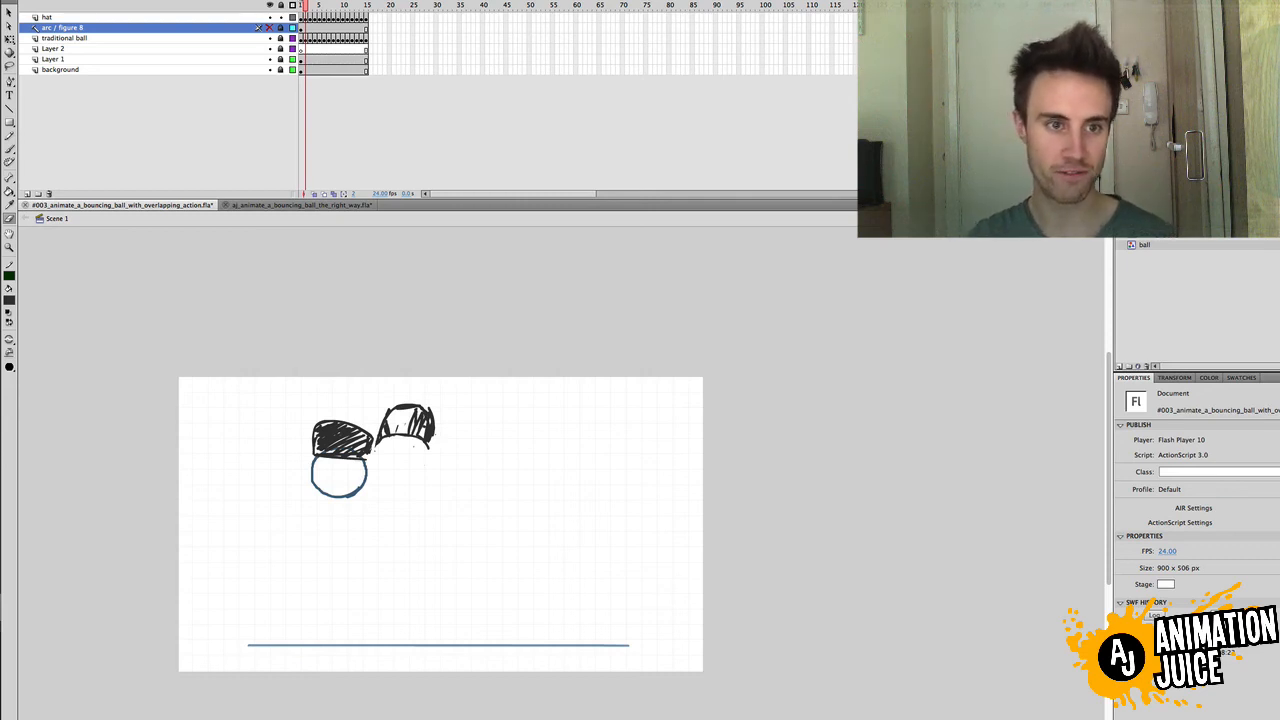
Step: Set the frame rate to 1 fps, test the movie in slow motion and close the preview
click(379, 193)
text(1)
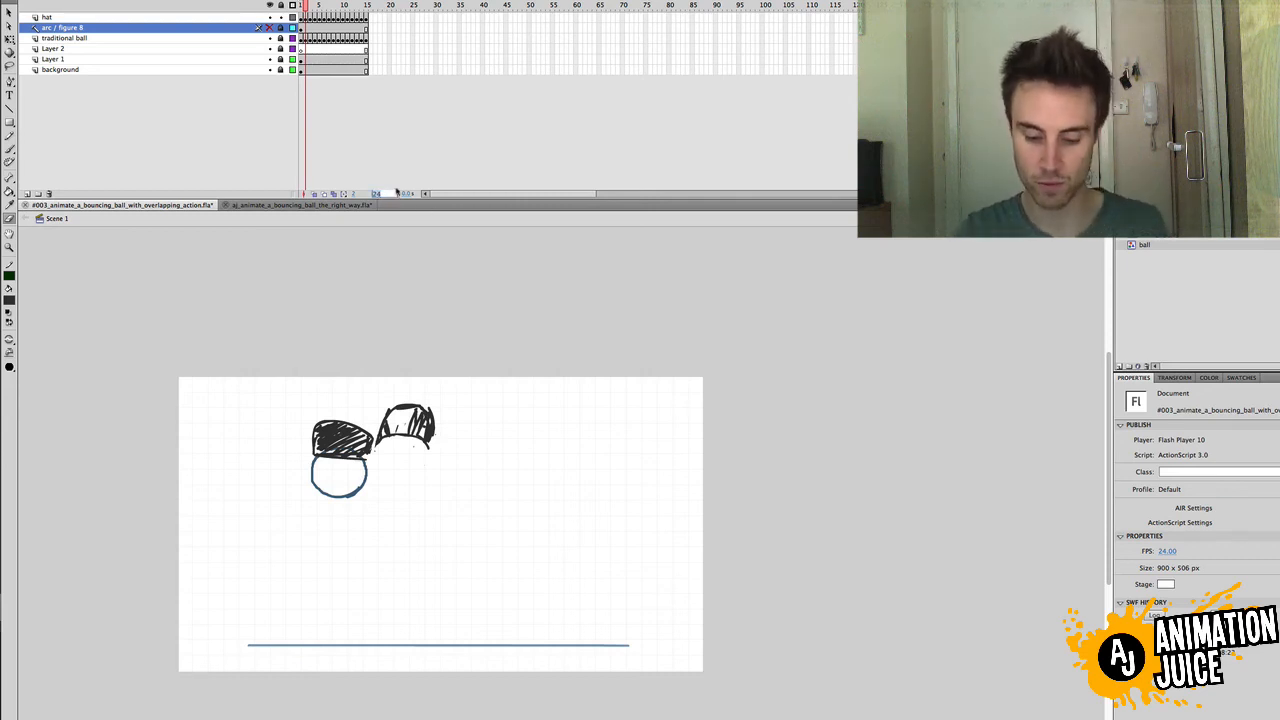
text(1)
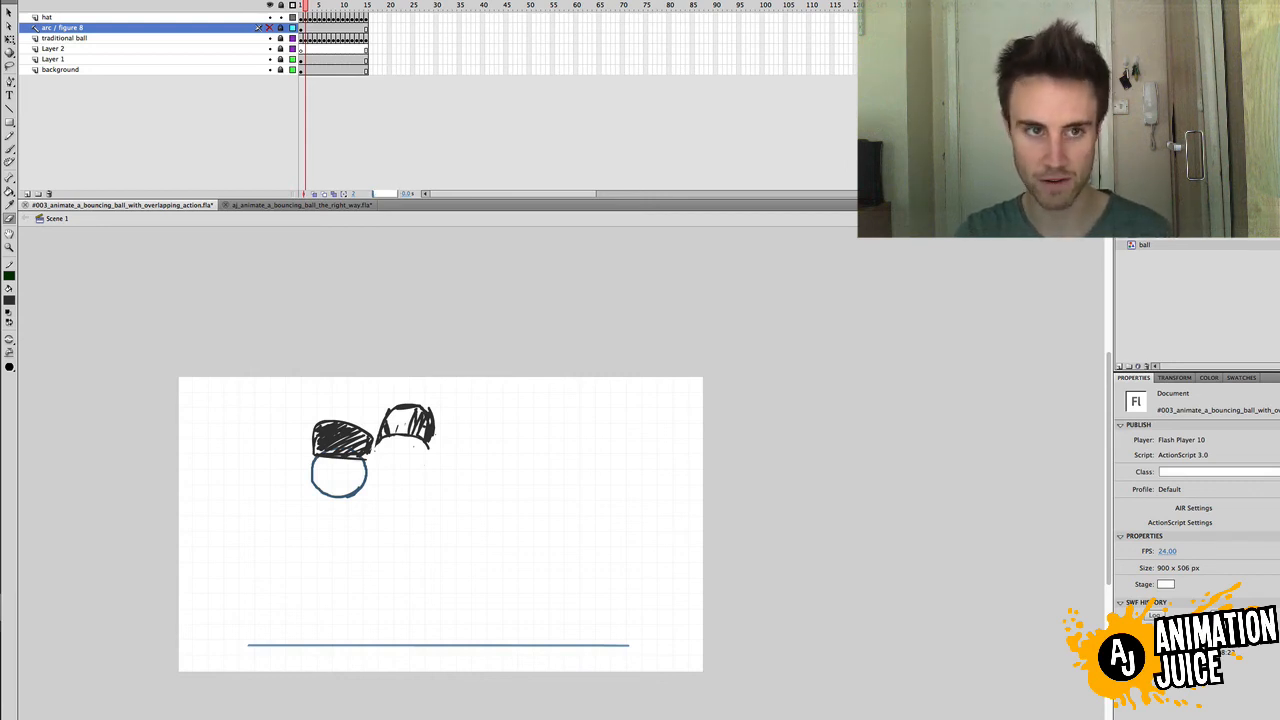
key(Return)
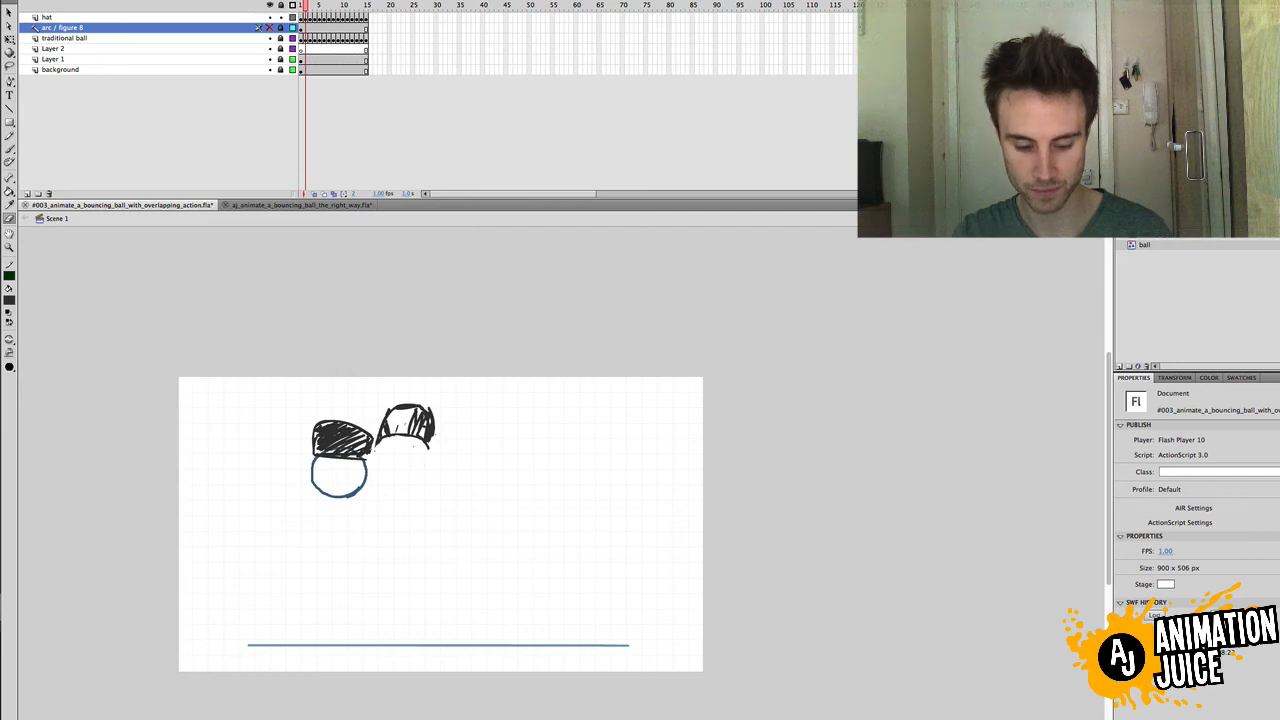
key(super+Return)
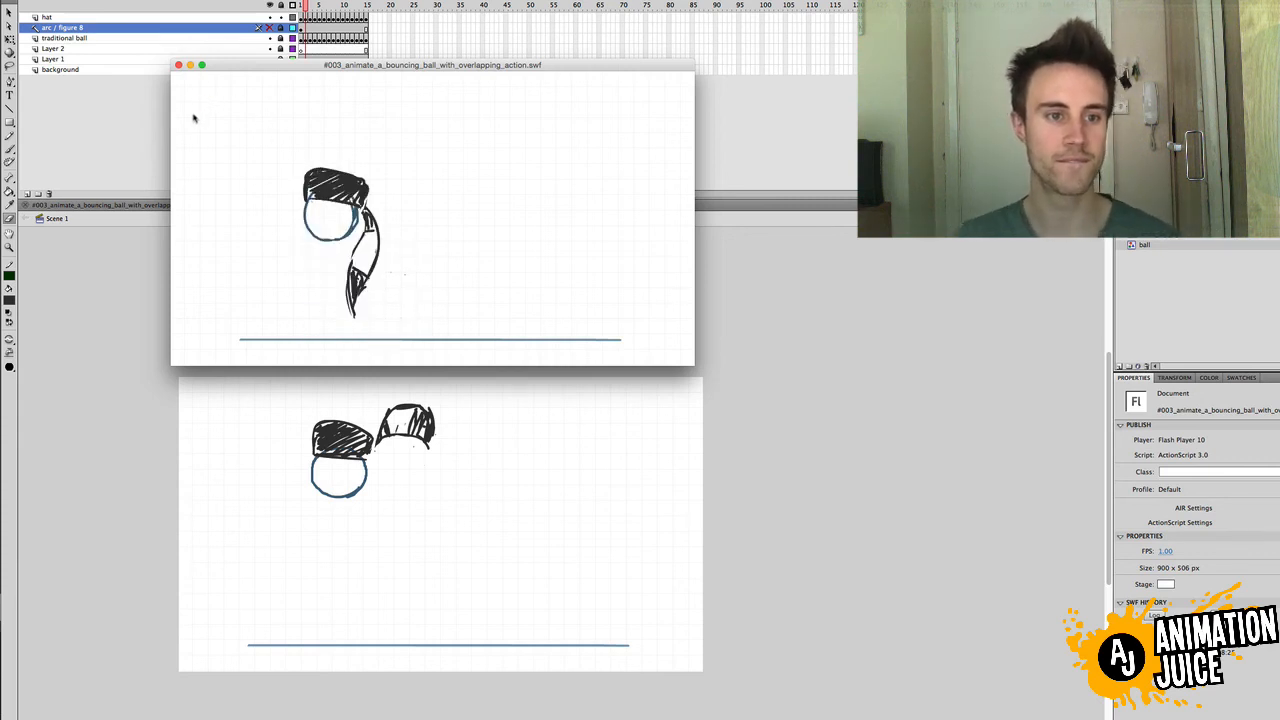
key(super+w)
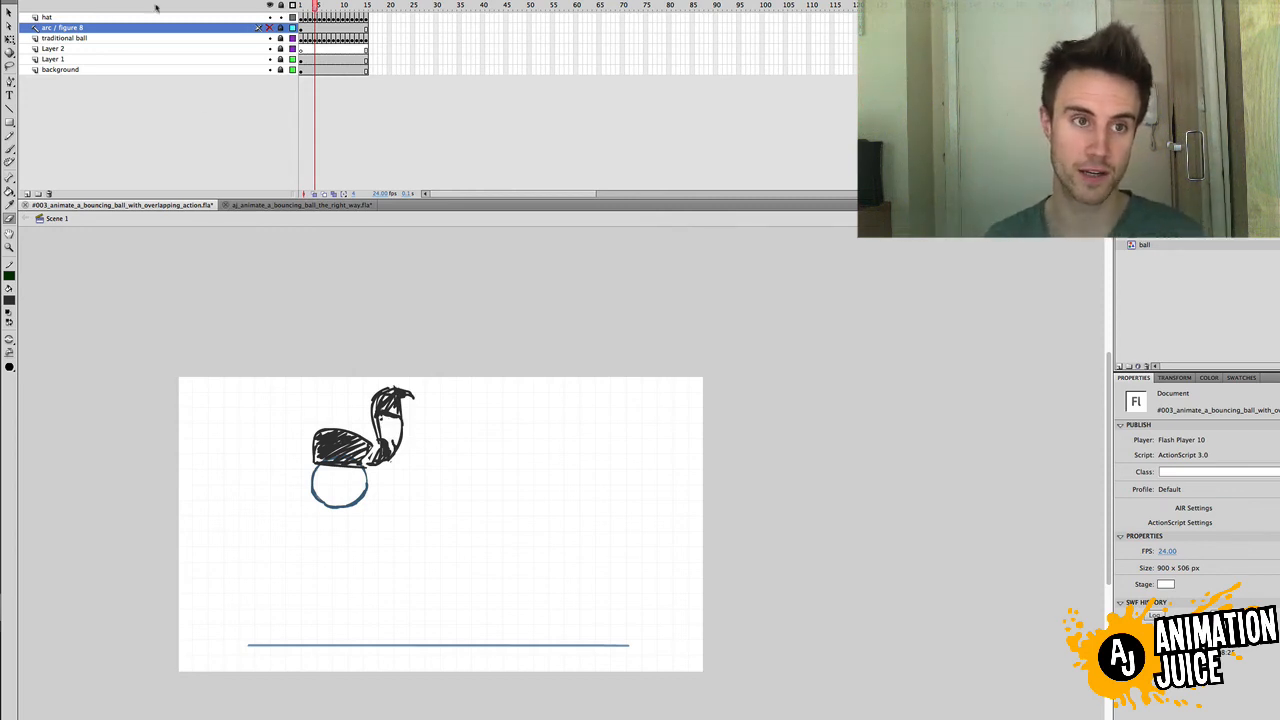
Step: Show the arc / figure 8 layer and go through frames 1 to 6 to compare the tail with the path
click(270, 28)
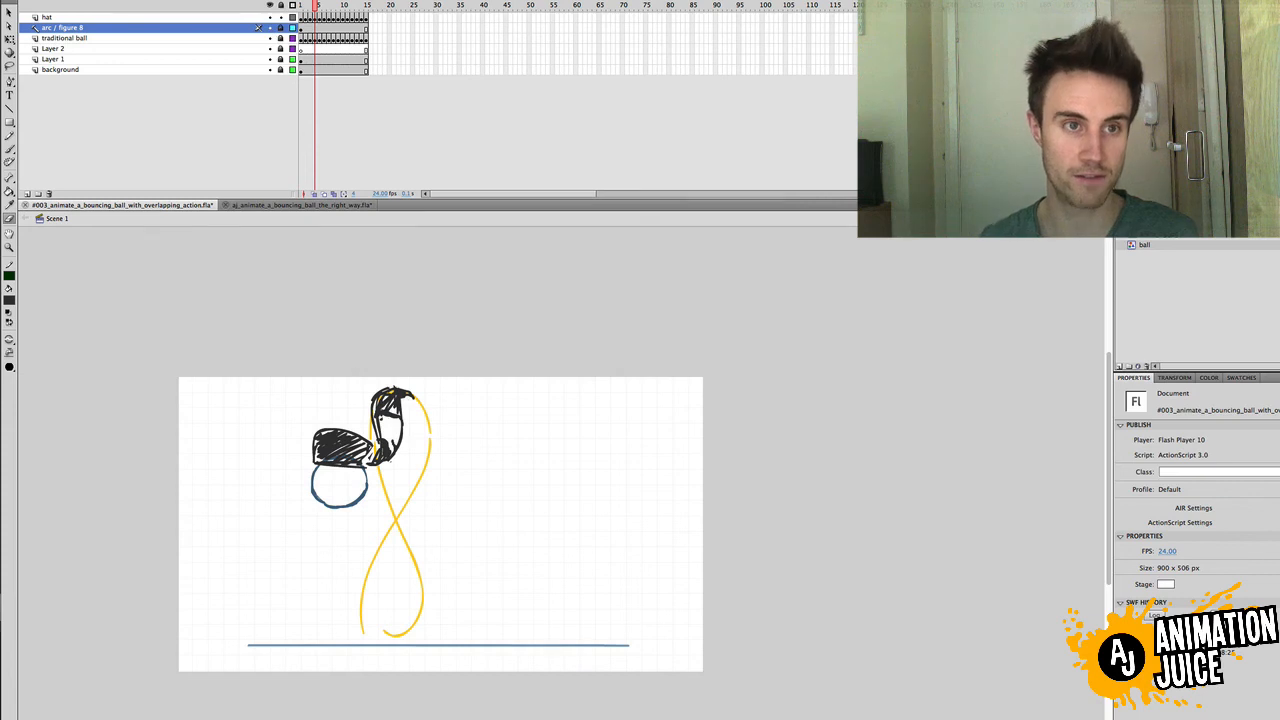
mouse_move(315, 8)
mouse_down()
mouse_move(301, 8)
mouse_move(366, 8)
mouse_up()
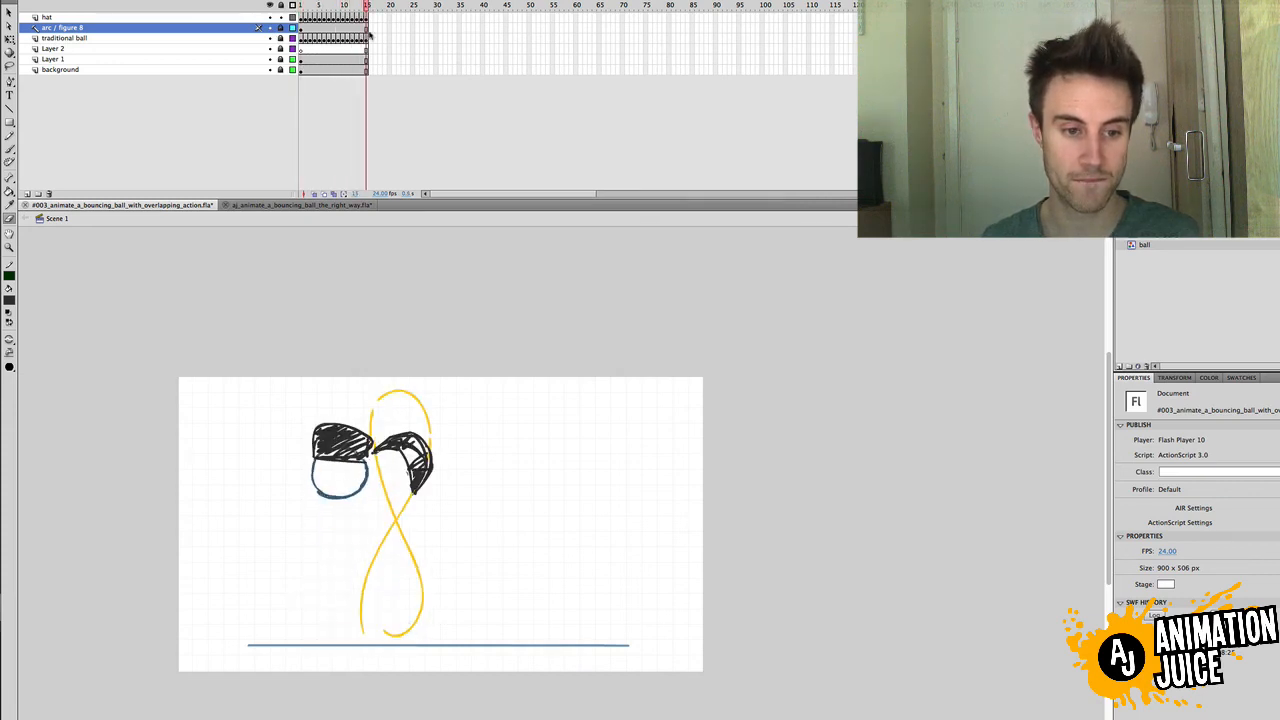
click(301, 7)
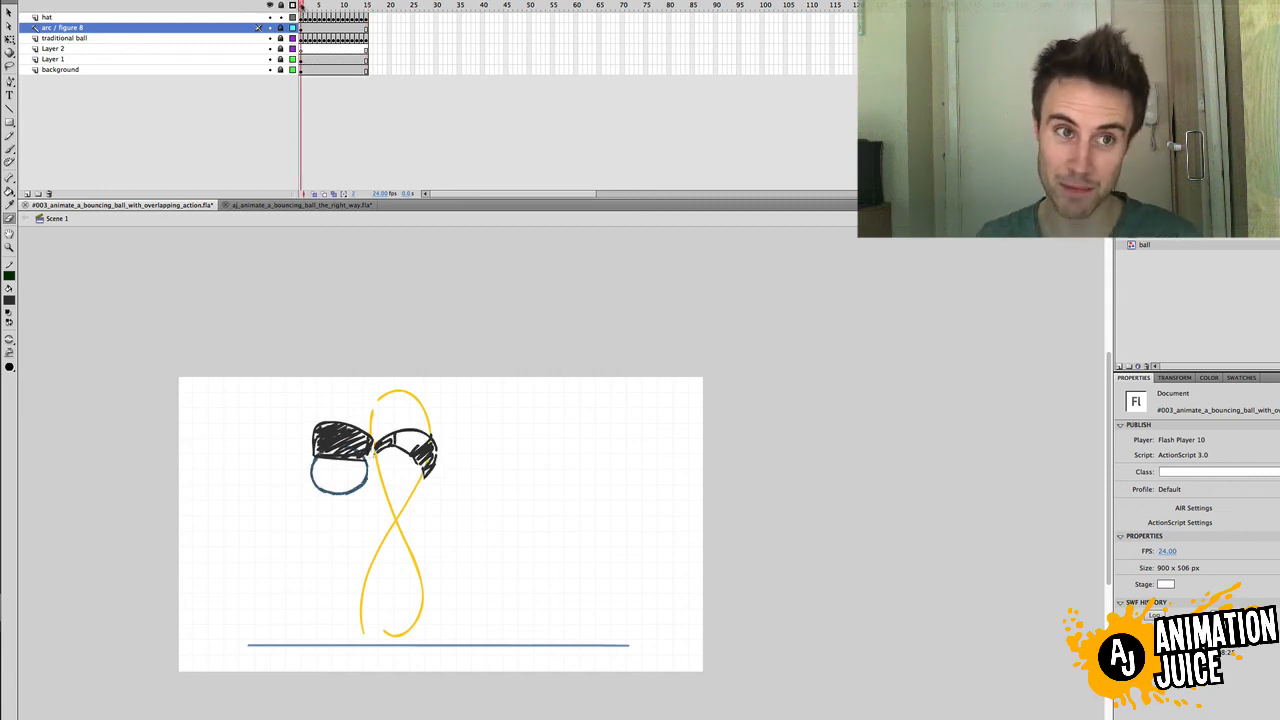
drag(301, 7, 310, 7)
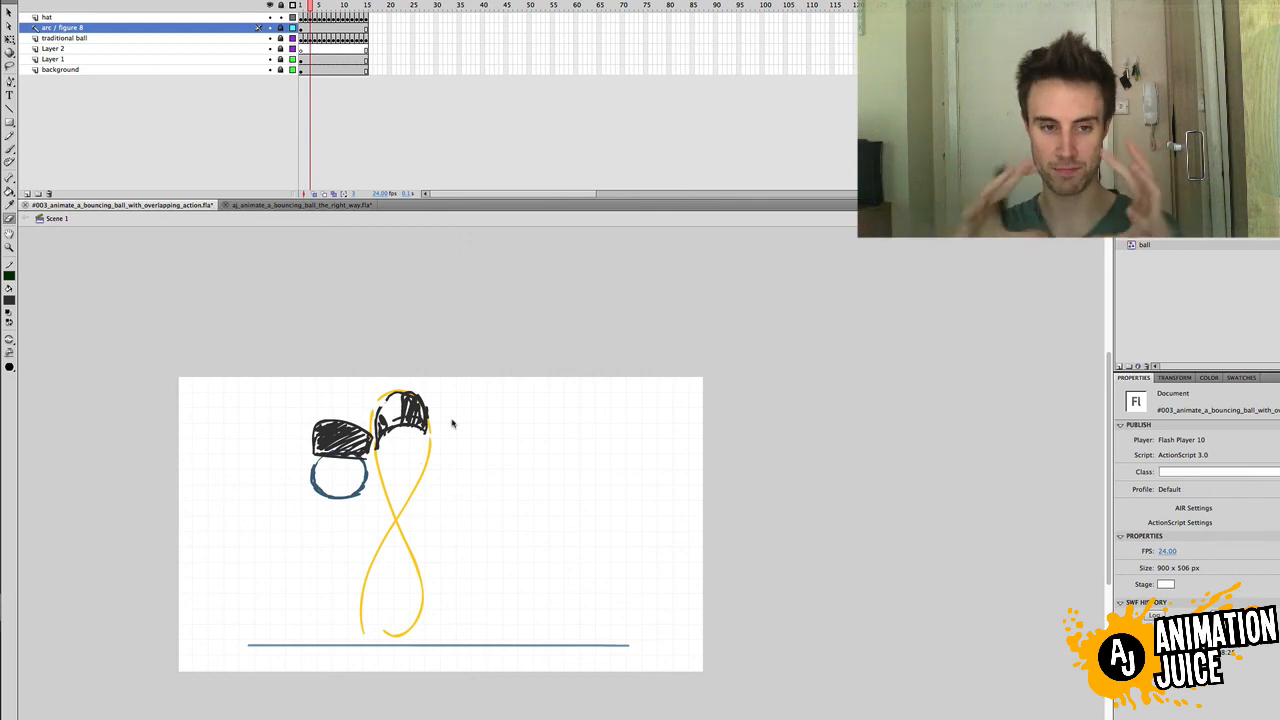
key(period)
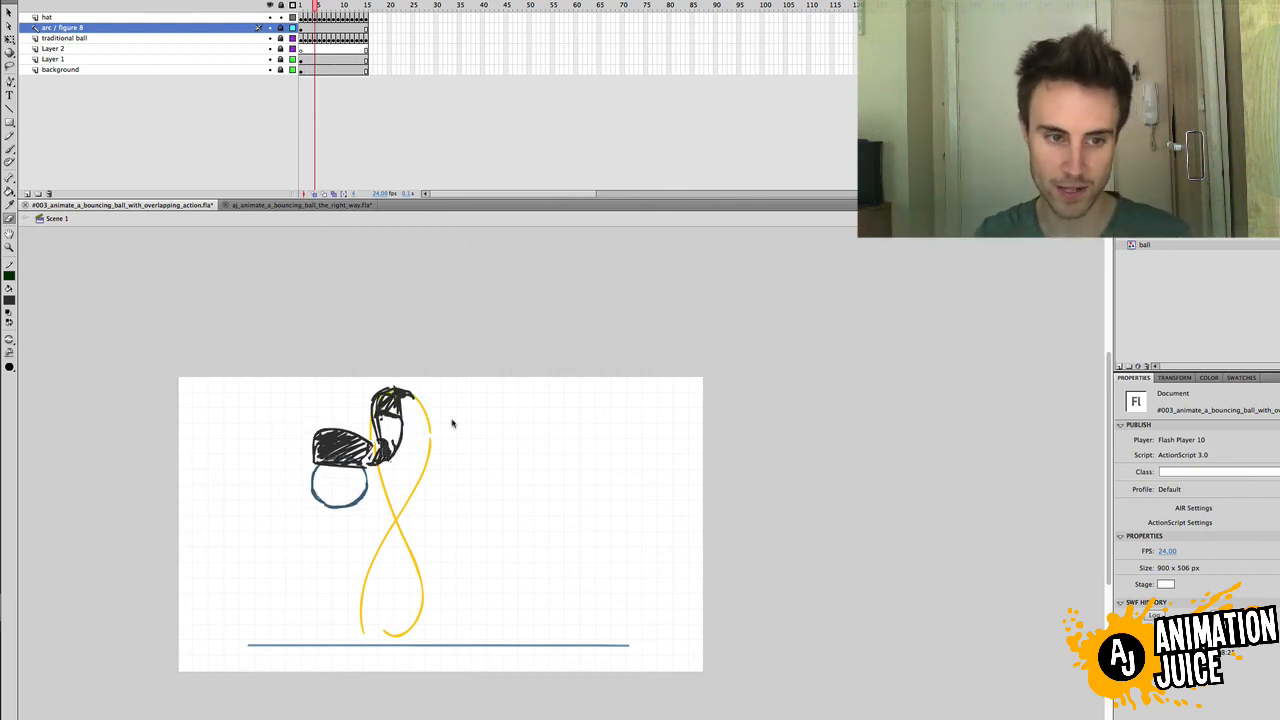
key(period)
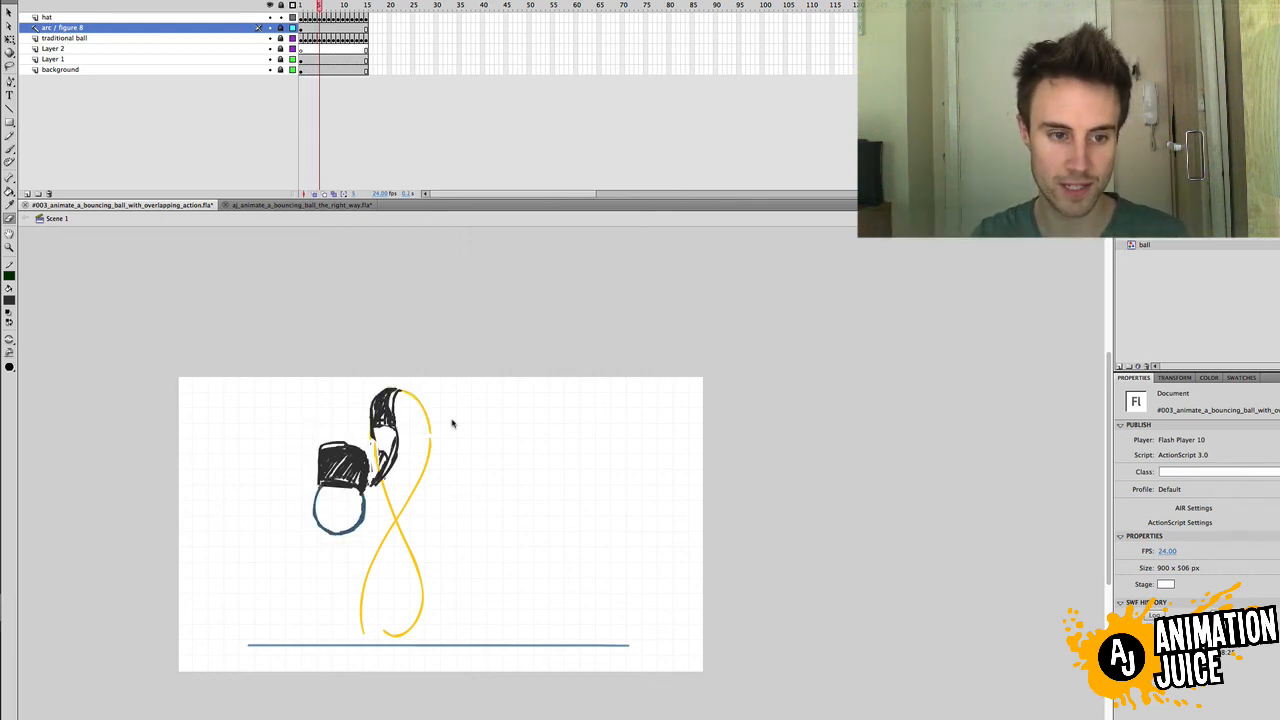
key(period)
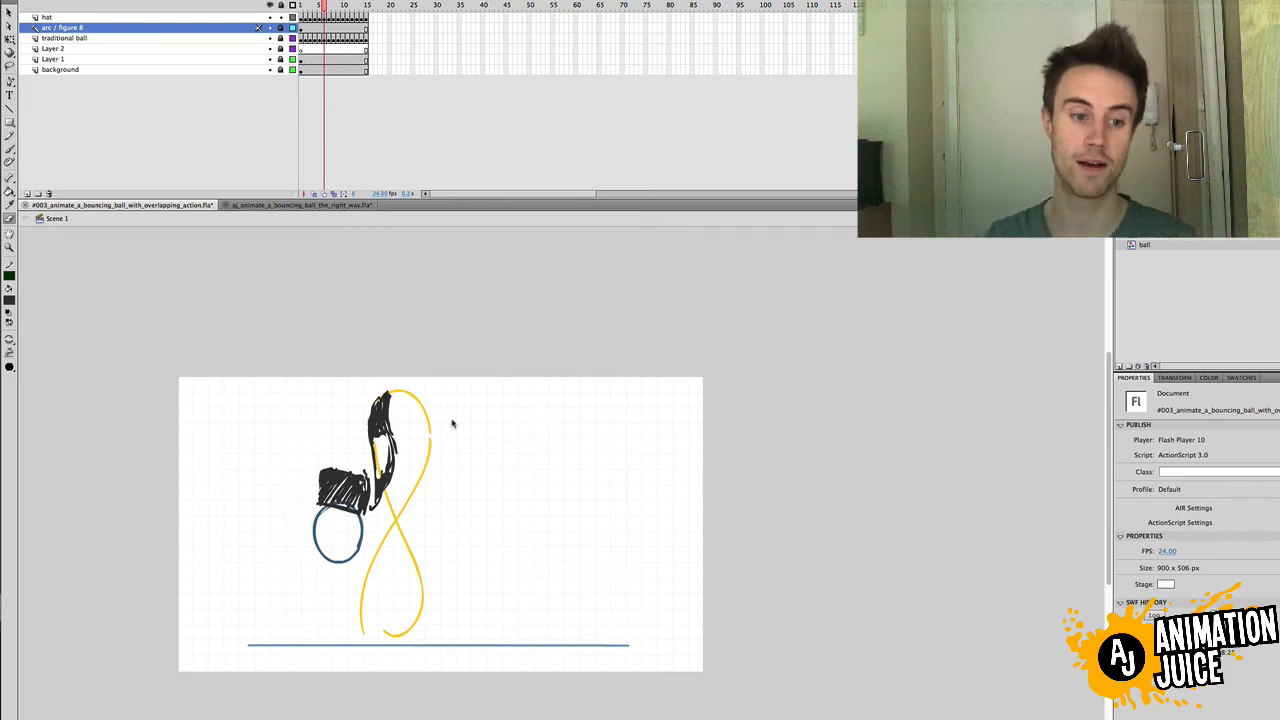
Step: Examine how the tail's tip follows the figure-8 path between frame 3 and frame 15
click(375, 48)
mouse_move(318, 6)
mouse_down()
mouse_move(301, 6)
mouse_move(334, 8)
mouse_move(322, 5)
mouse_up()
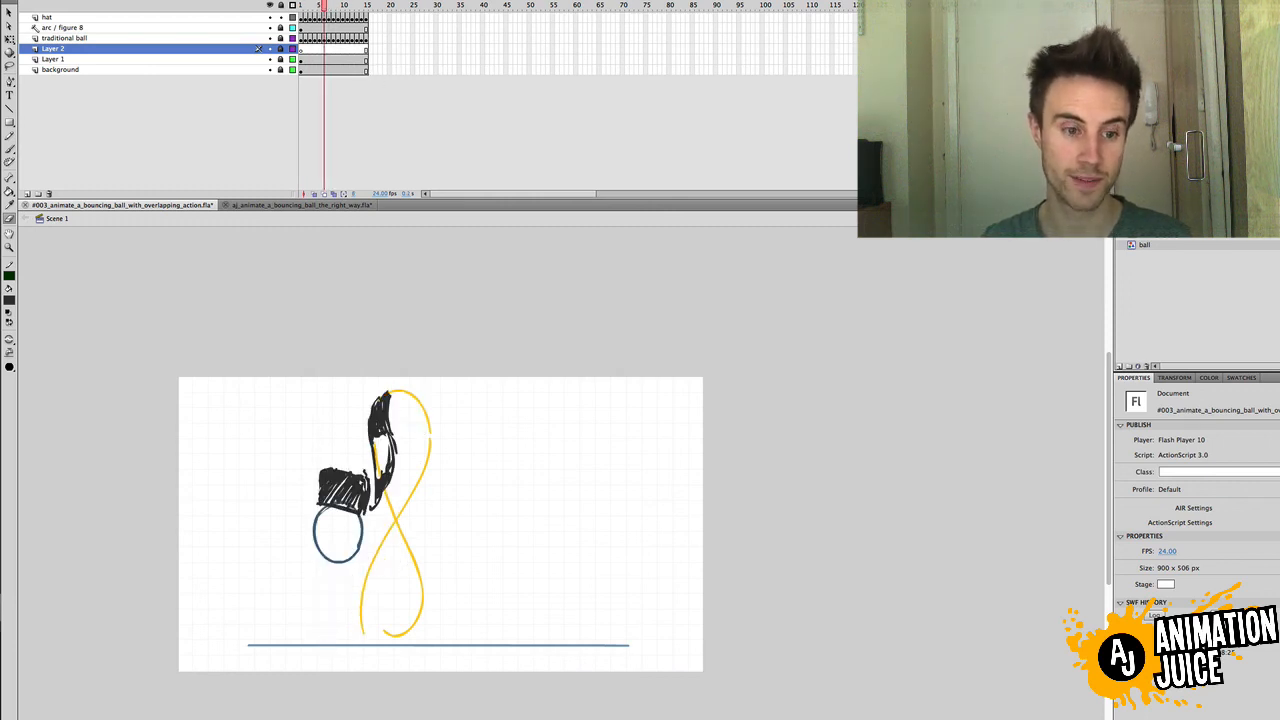
click(310, 6)
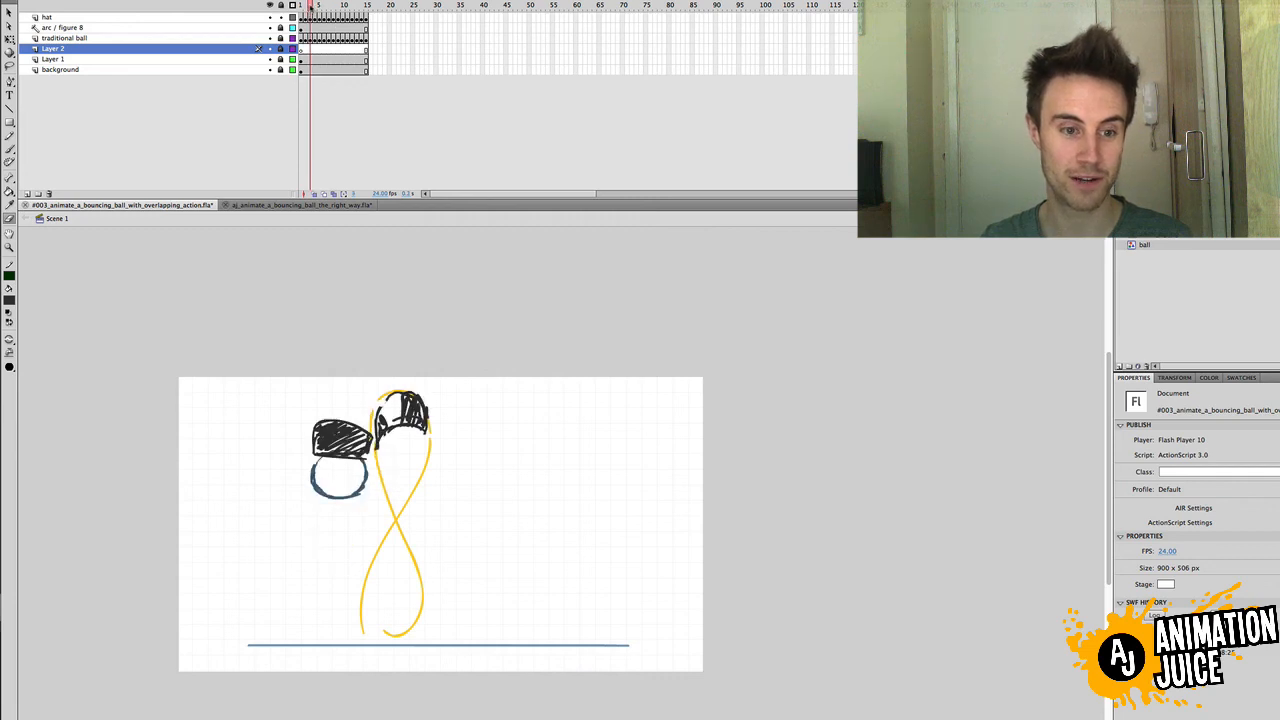
click(333, 6)
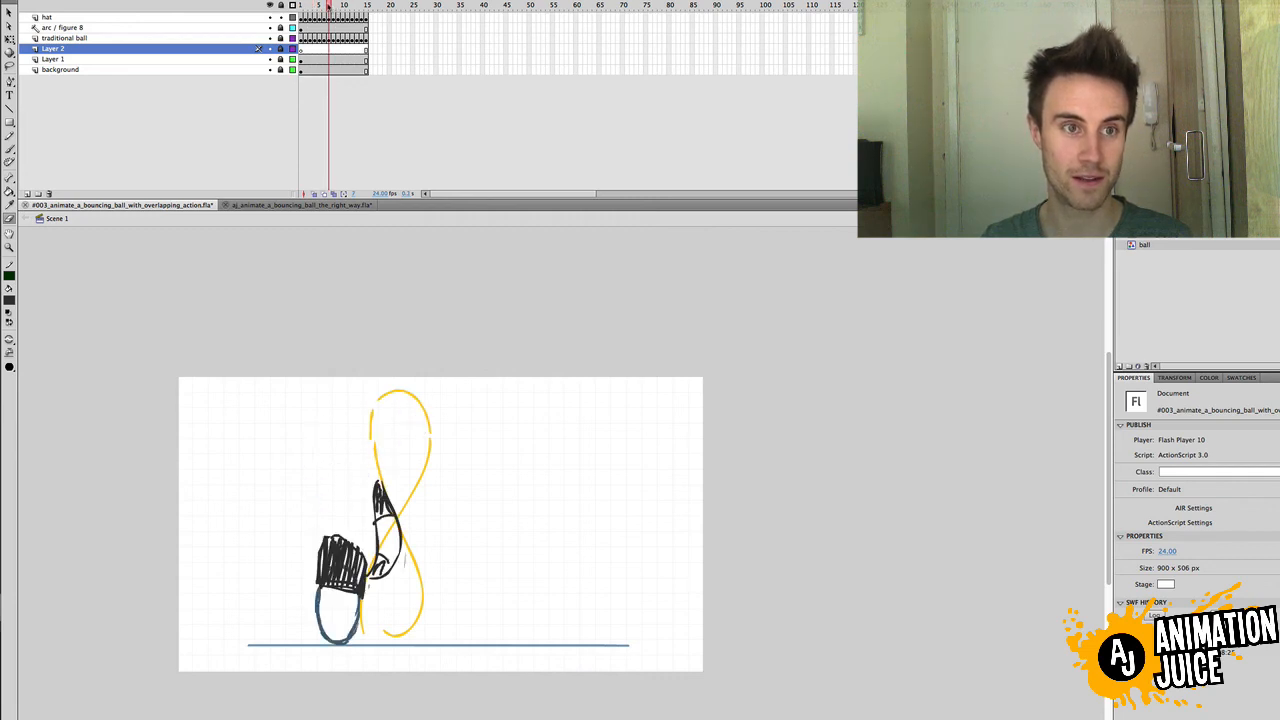
click(322, 5)
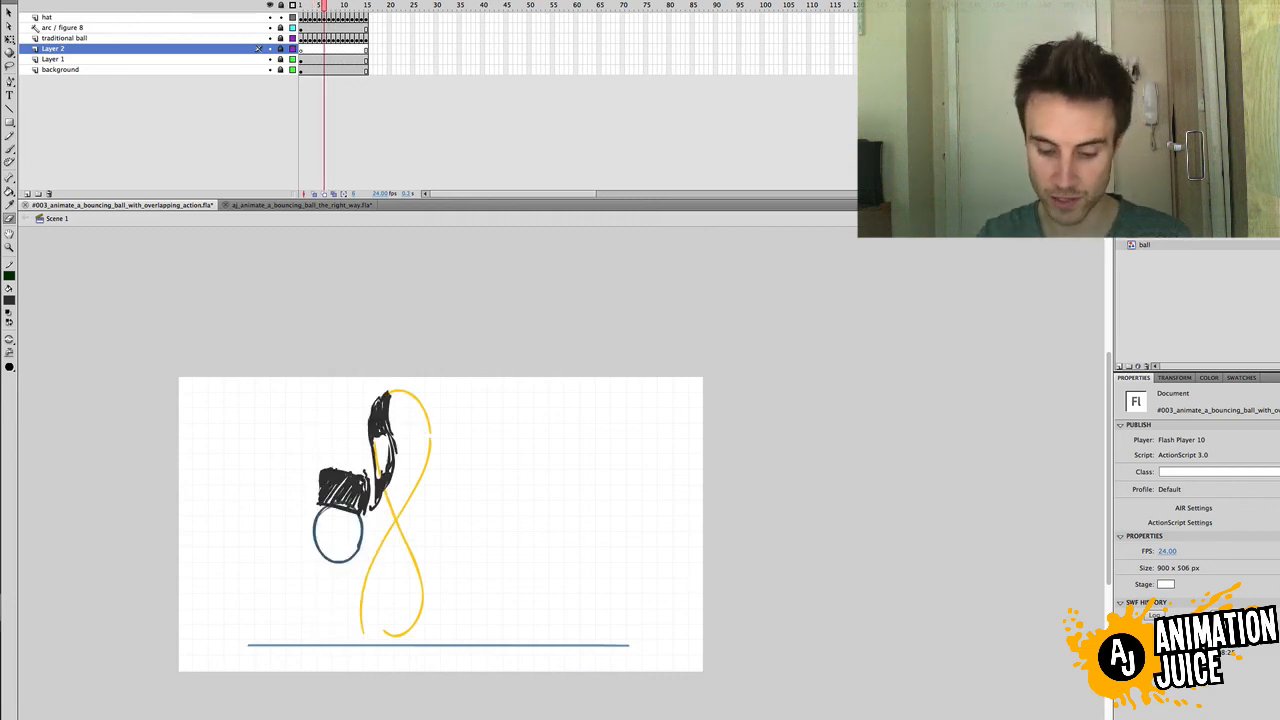
key(period)
key(period)
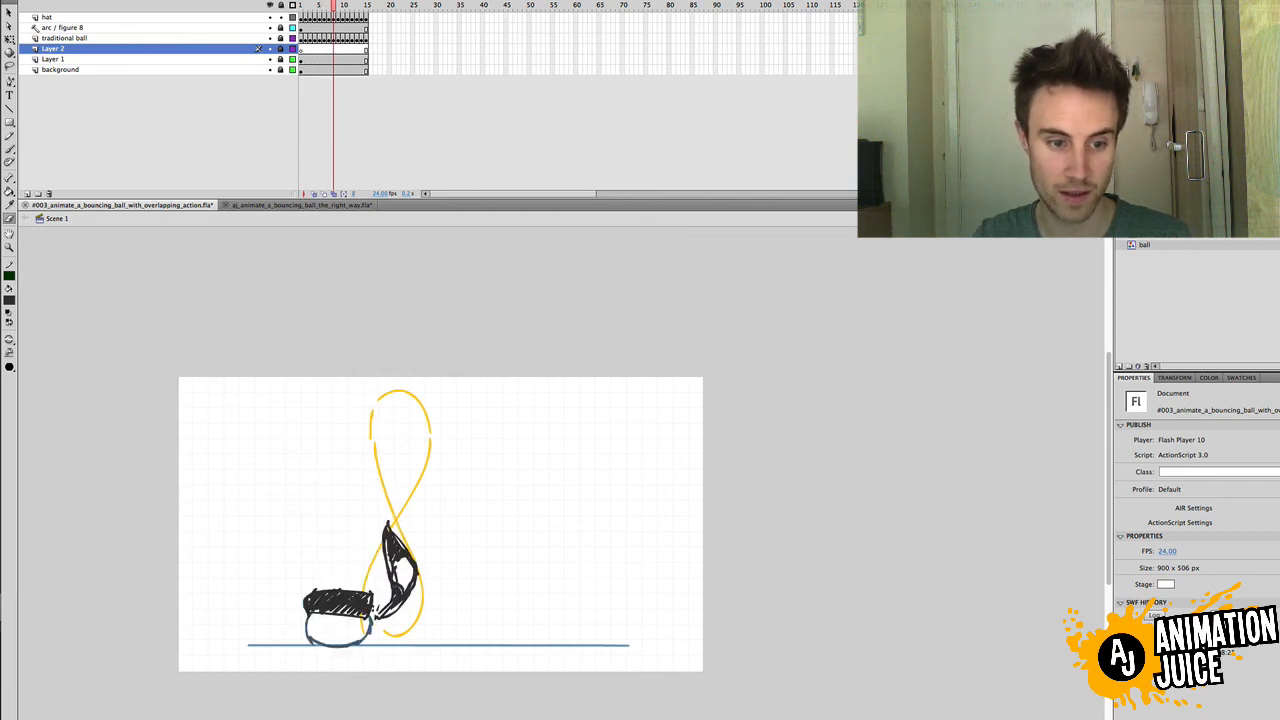
key(period)
key(period)
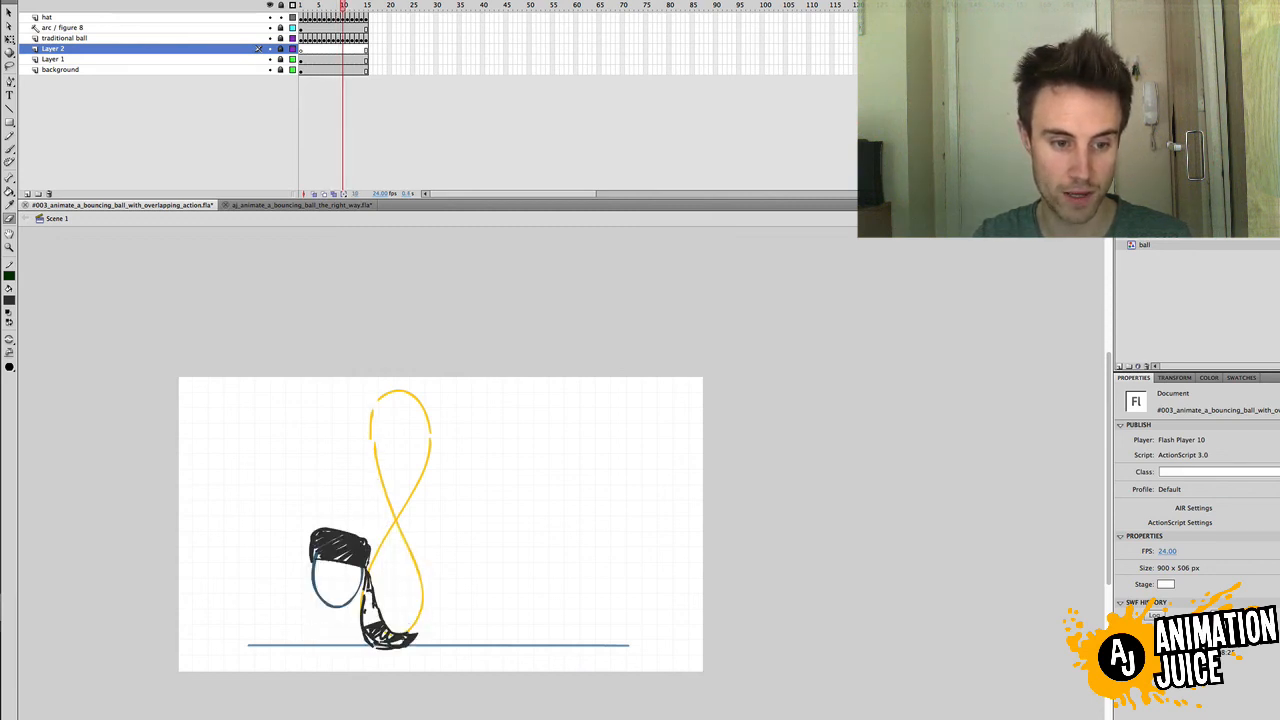
key(period)
key(period)
key(comma)
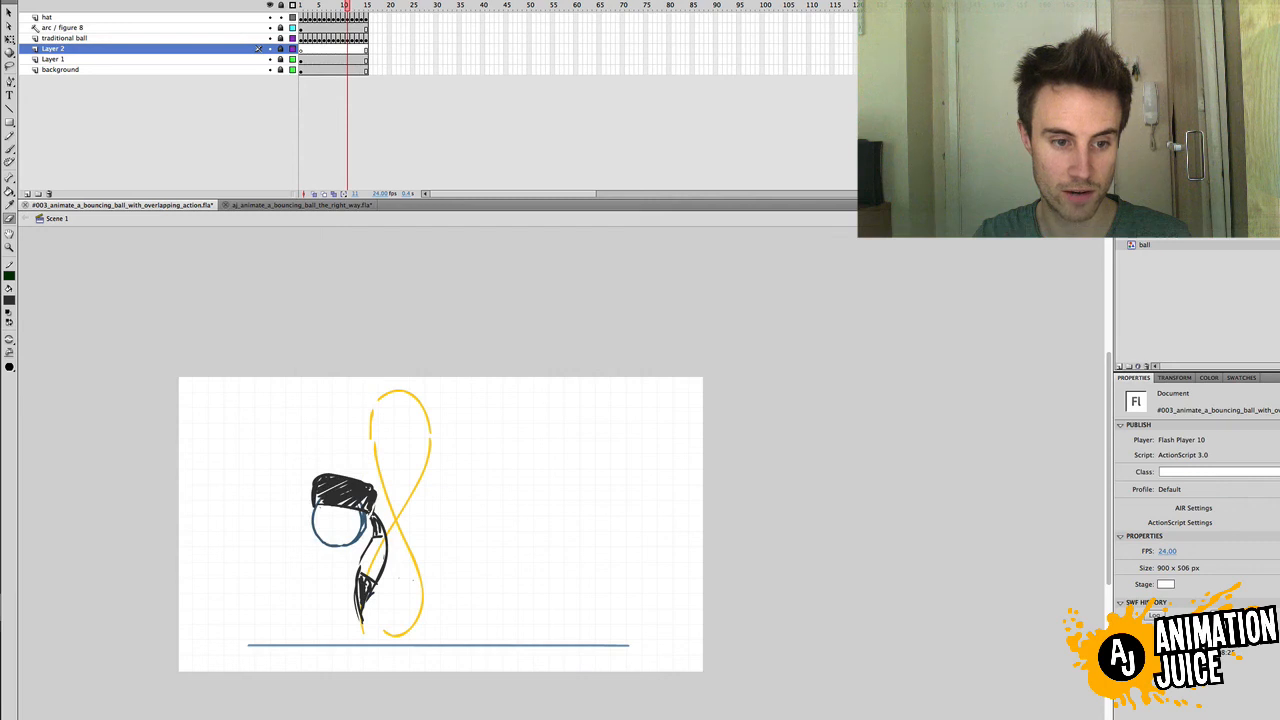
key(period)
key(period)
key(period)
key(period)
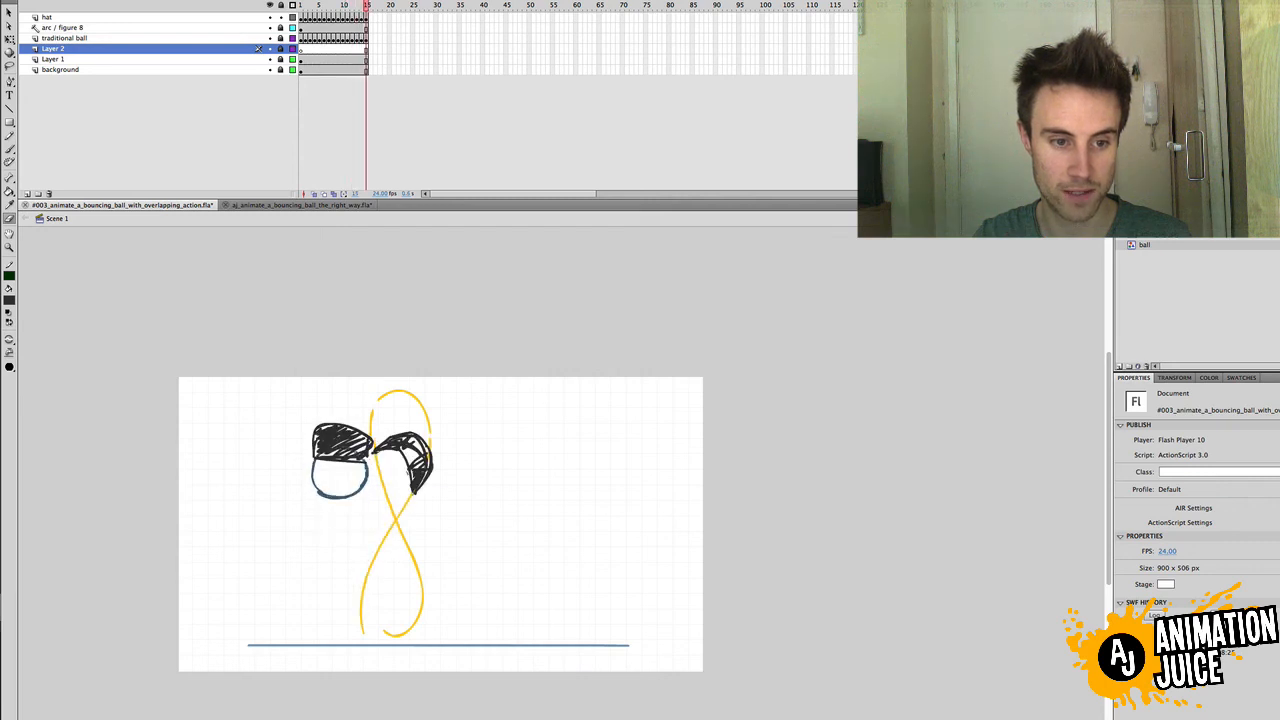
Step: Turn on onion skinning at frame 7, extend its range back to frame 1 to examine the tail's overlap, and turn it off
click(312, 6)
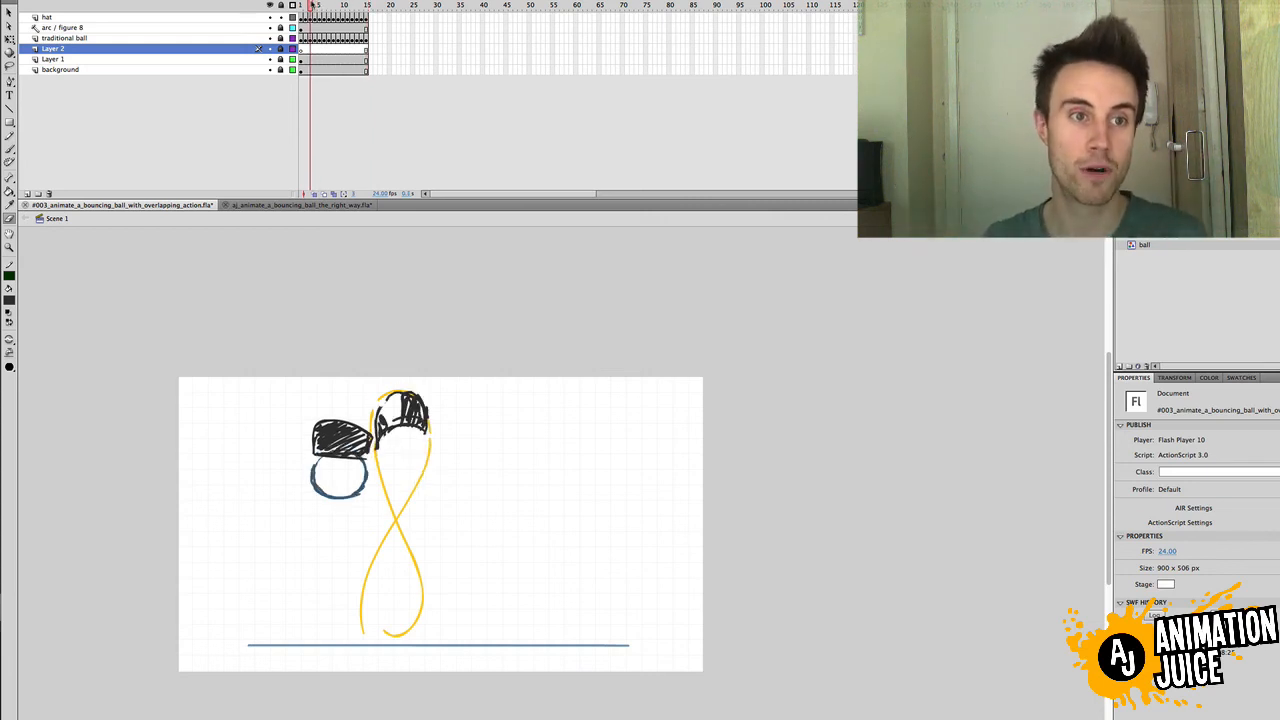
drag(312, 6, 322, 5)
click(328, 6)
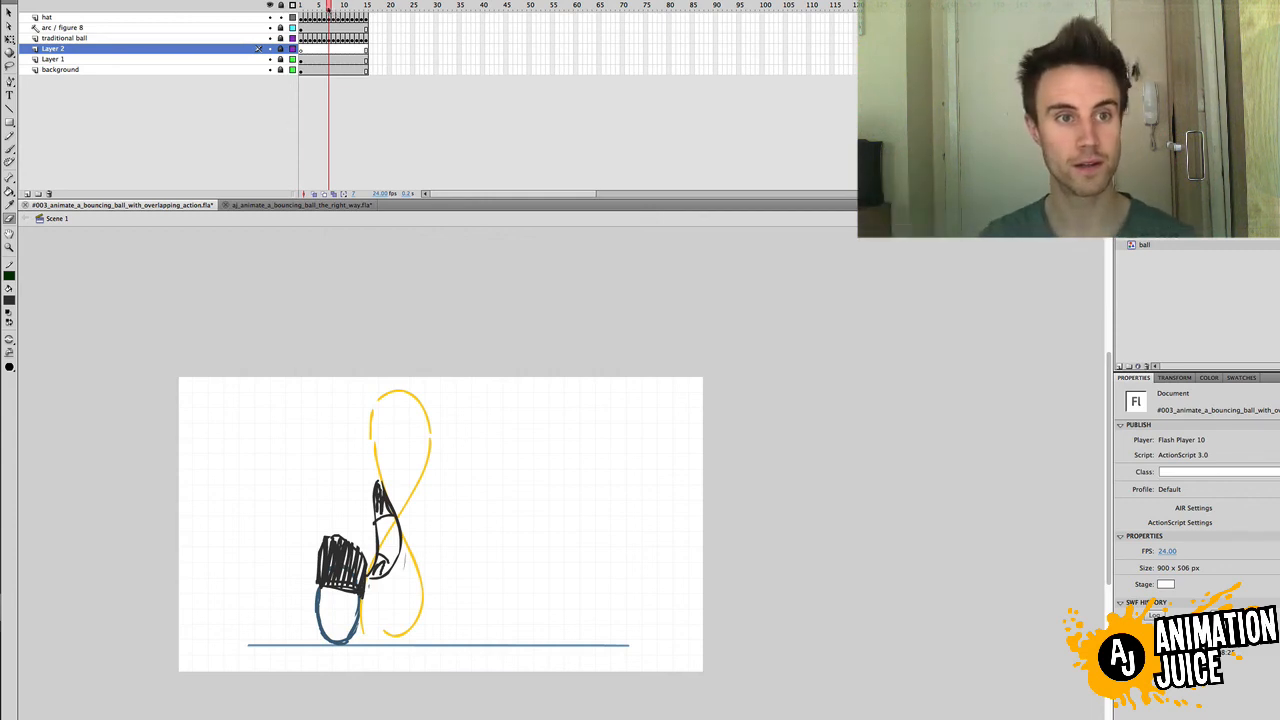
click(314, 194)
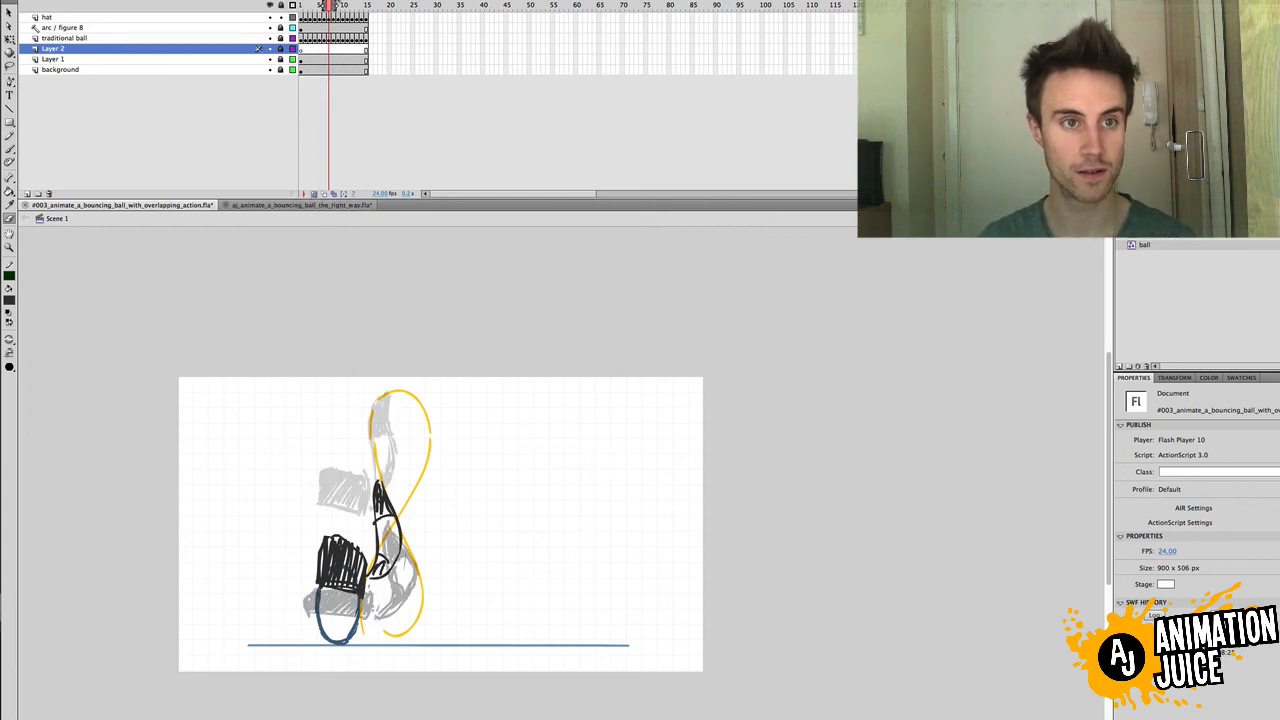
drag(321, 5, 302, 5)
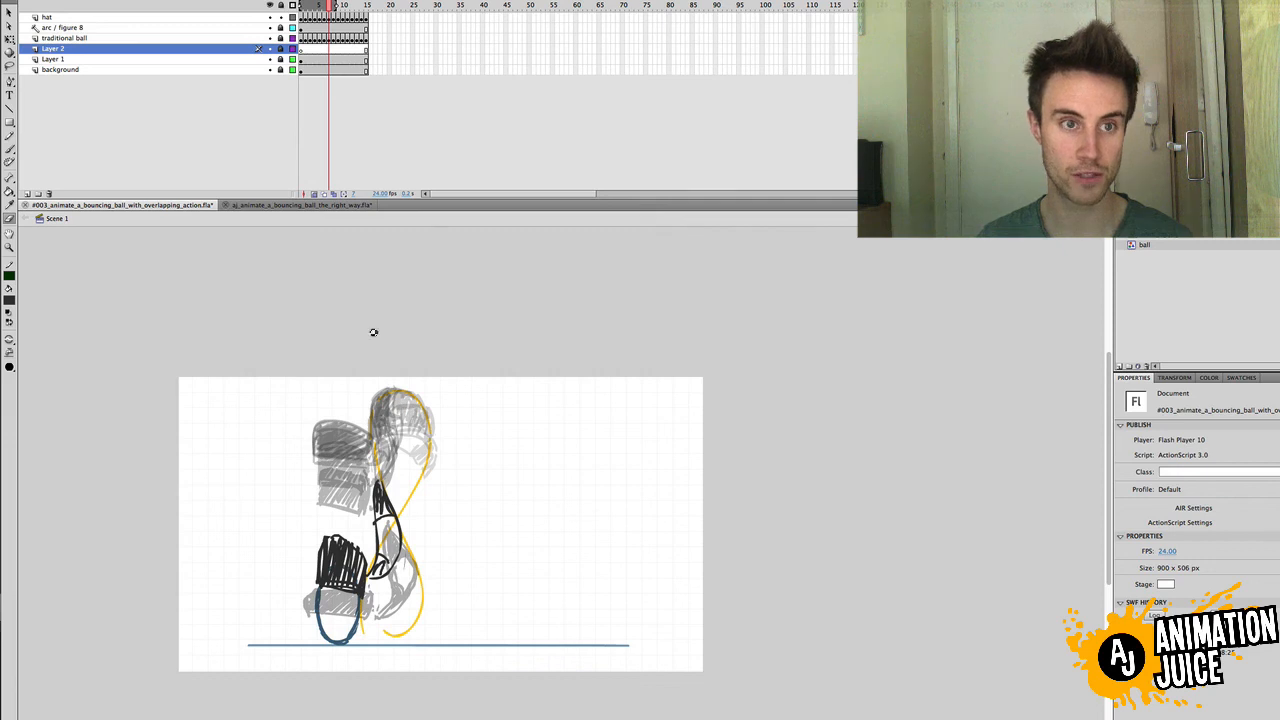
mouse_move(325, 5)
mouse_down()
mouse_move(299, 5)
mouse_move(323, 5)
mouse_up()
click(314, 194)
Step: Scrub through the animation up to frame 15 and return to frame 1
key(period)
key(period)
key(period)
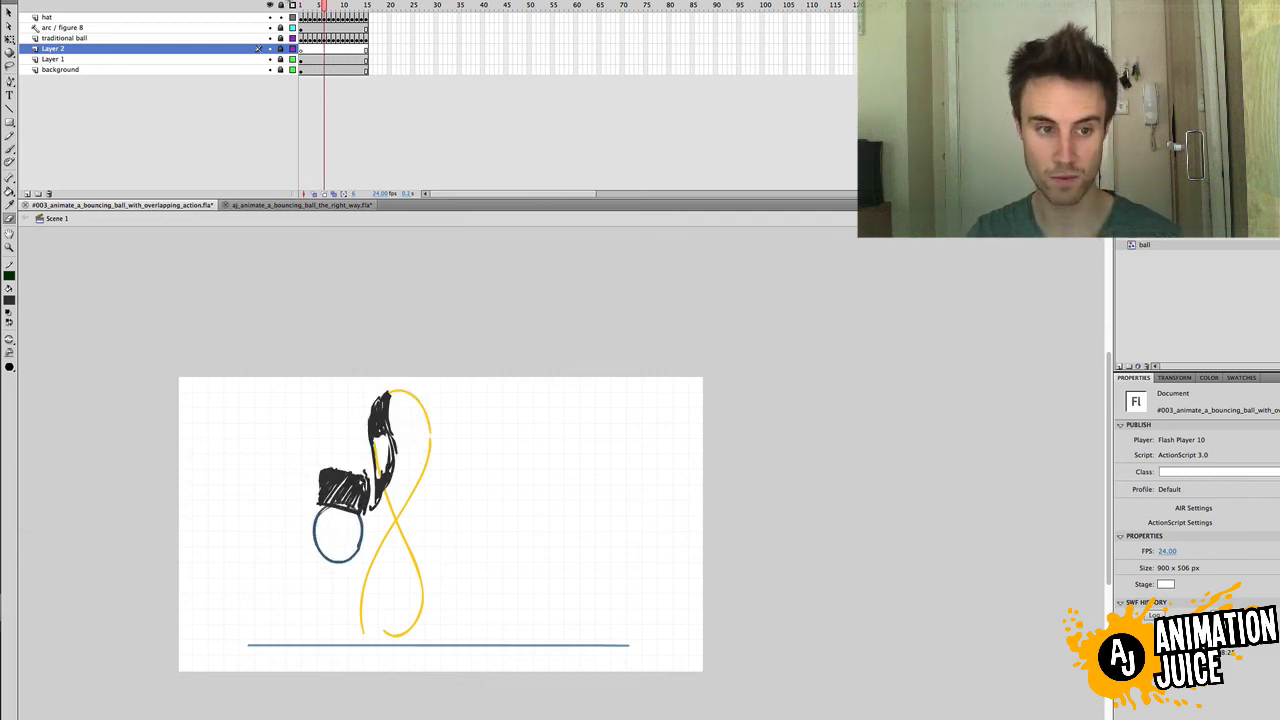
drag(323, 5, 366, 5)
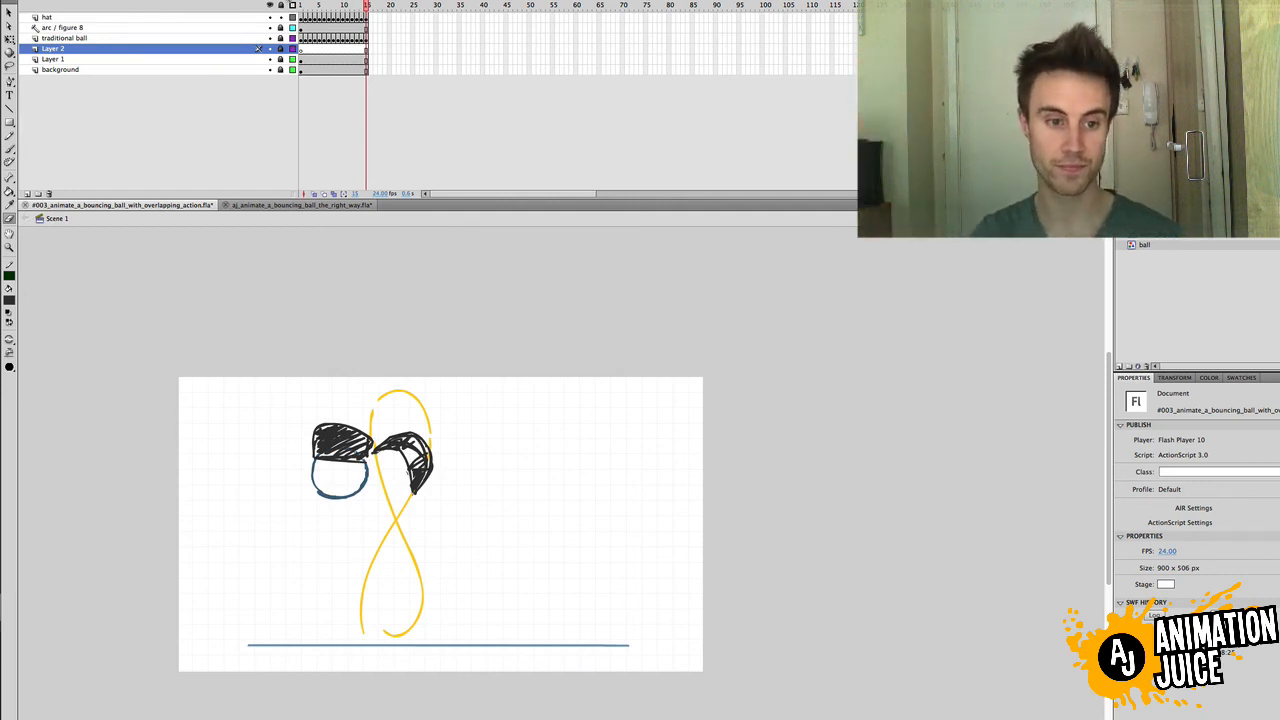
drag(312, 5, 366, 5)
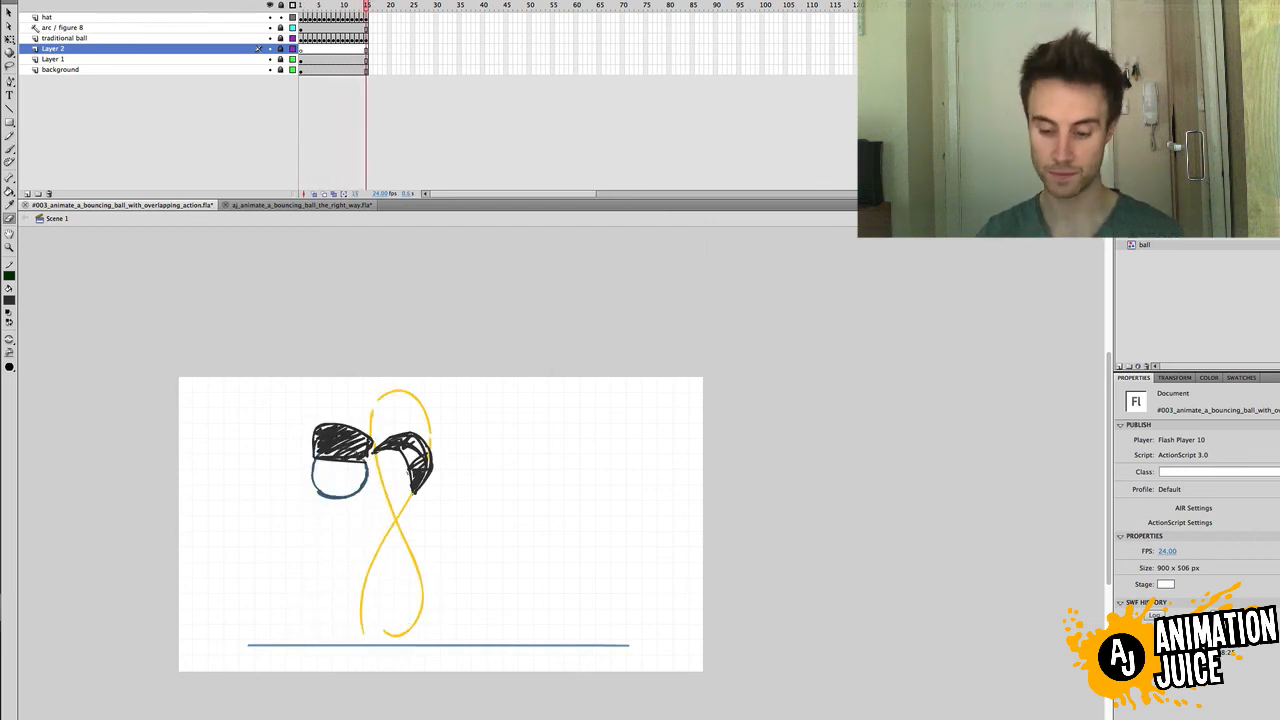
mouse_move(300, 5)
mouse_down()
mouse_move(366, 5)
mouse_move(300, 5)
mouse_up()
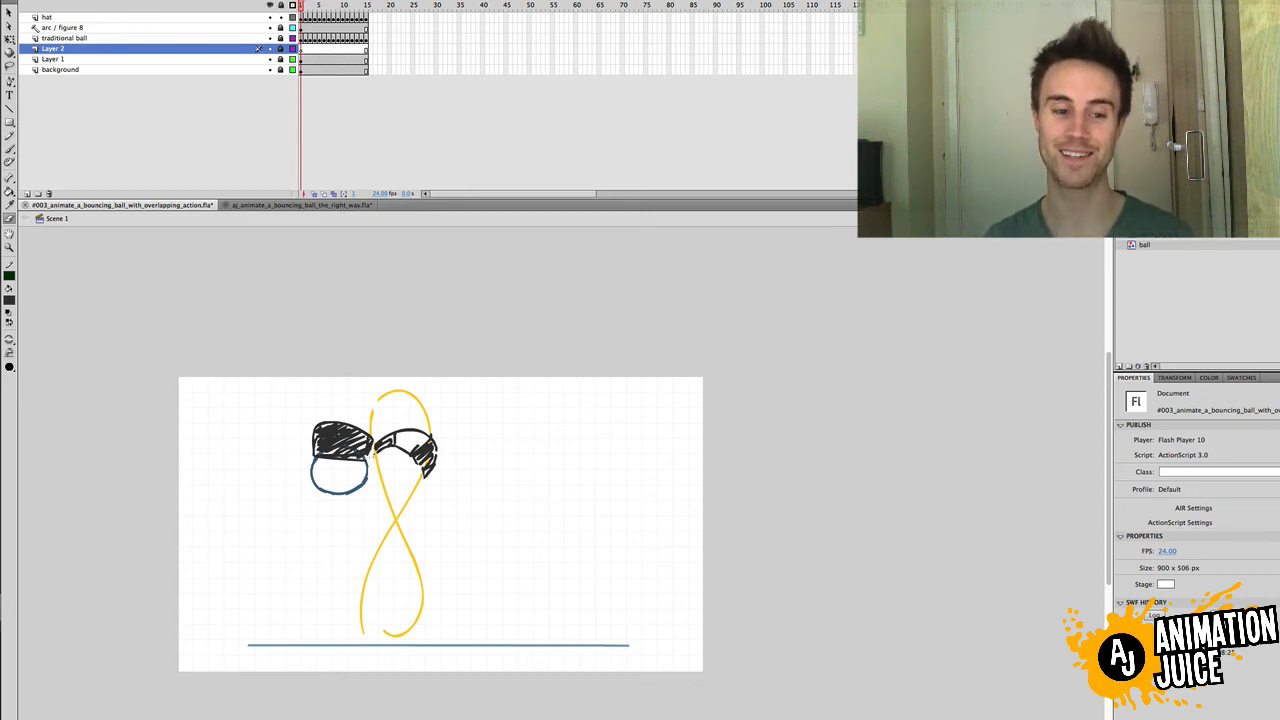
Step: Play the bouncing ball animation from frame 1 and step through frames 11 to 15 to examine the hat tail
drag(302, 8, 301, 8)
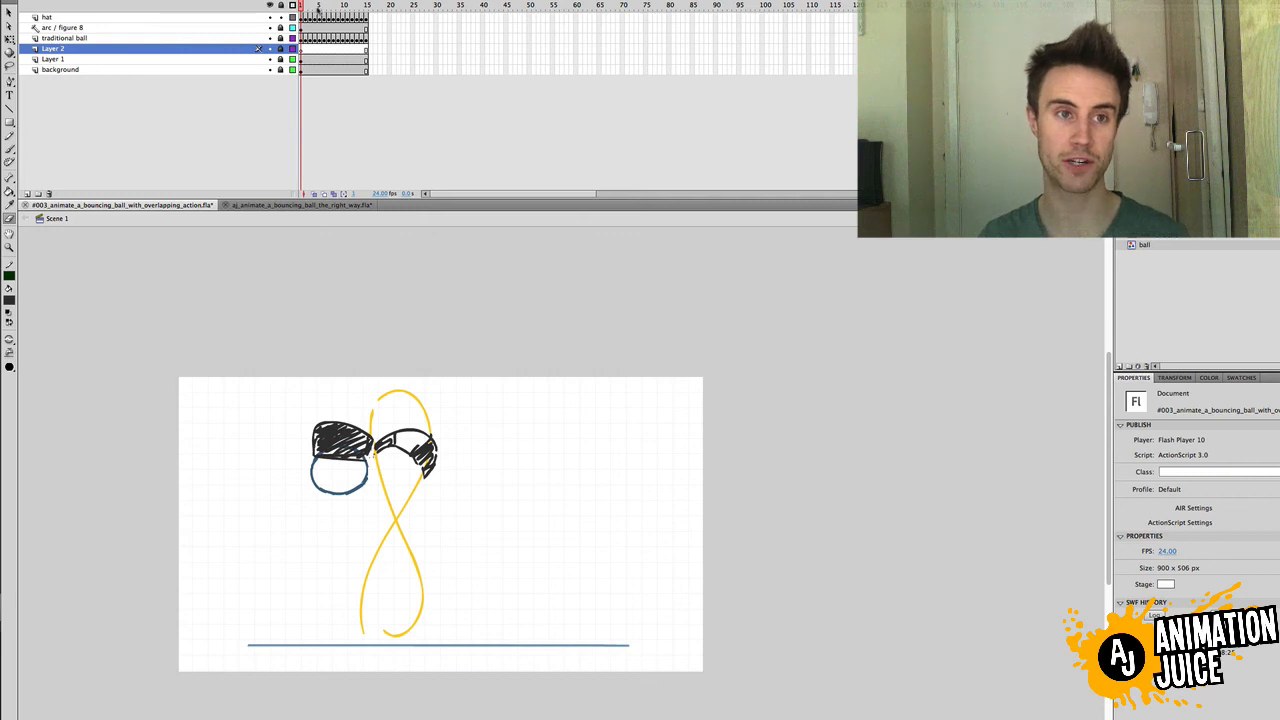
drag(305, 6, 298, 6)
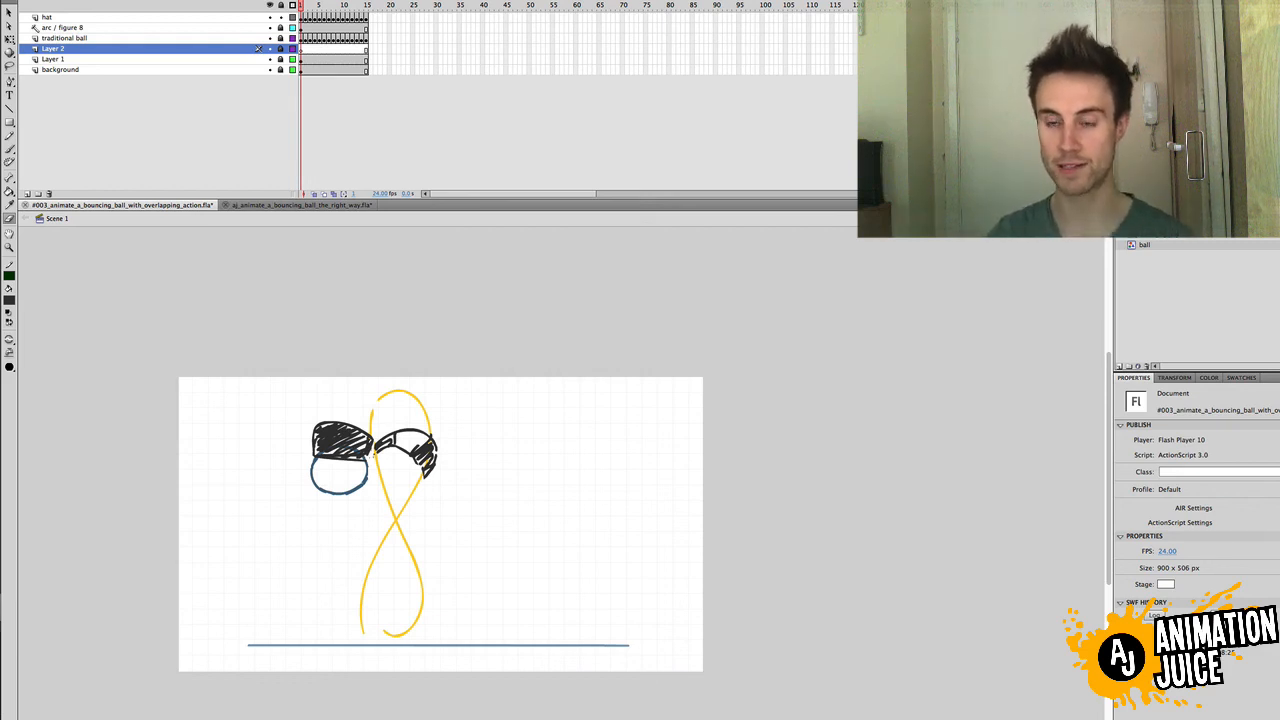
key(Return)
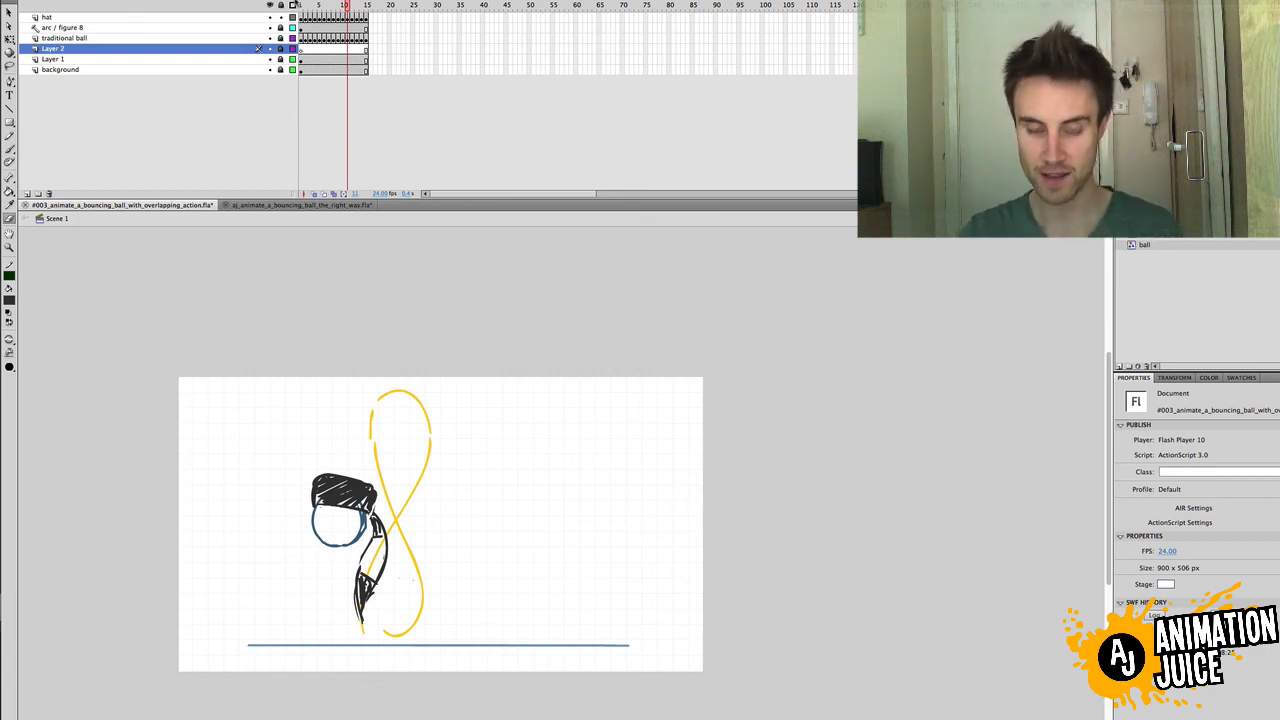
key(period)
key(period)
key(period)
key(period)
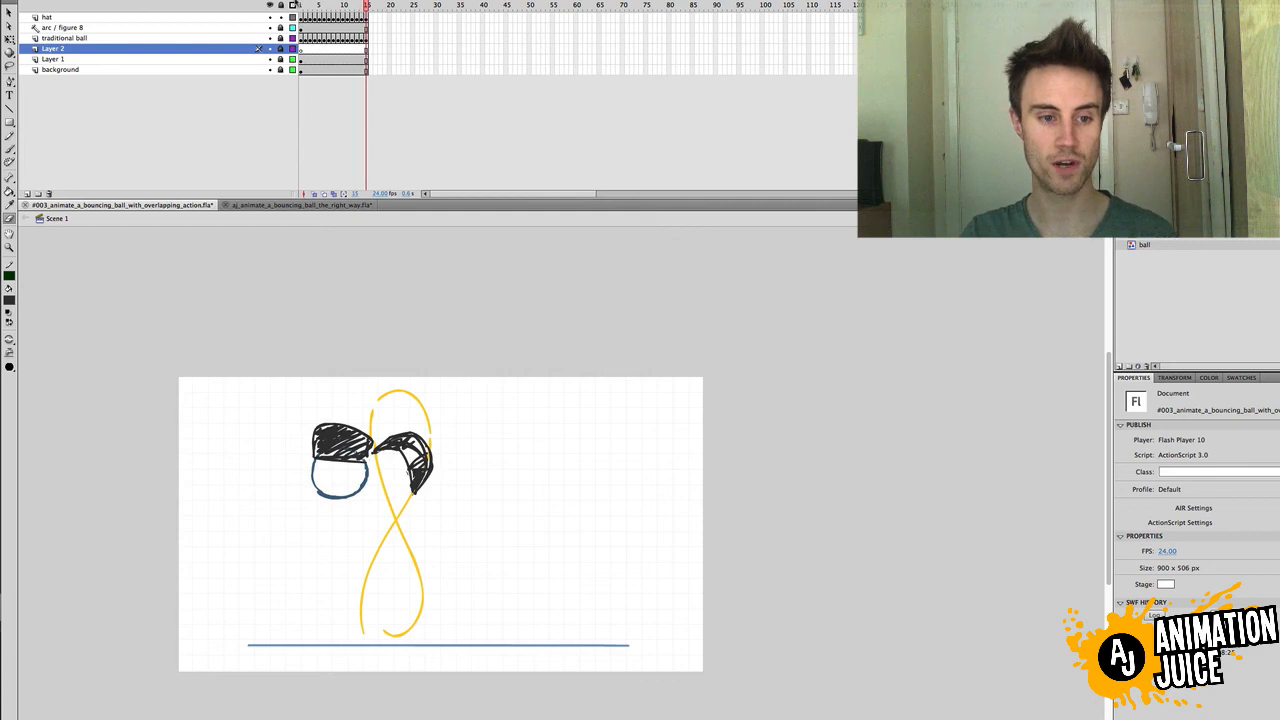
Step: Recheck frames 13 to 15 of the tail's motion and preview the looping animation as a test movie
key(comma)
key(comma)
key(period)
key(period)
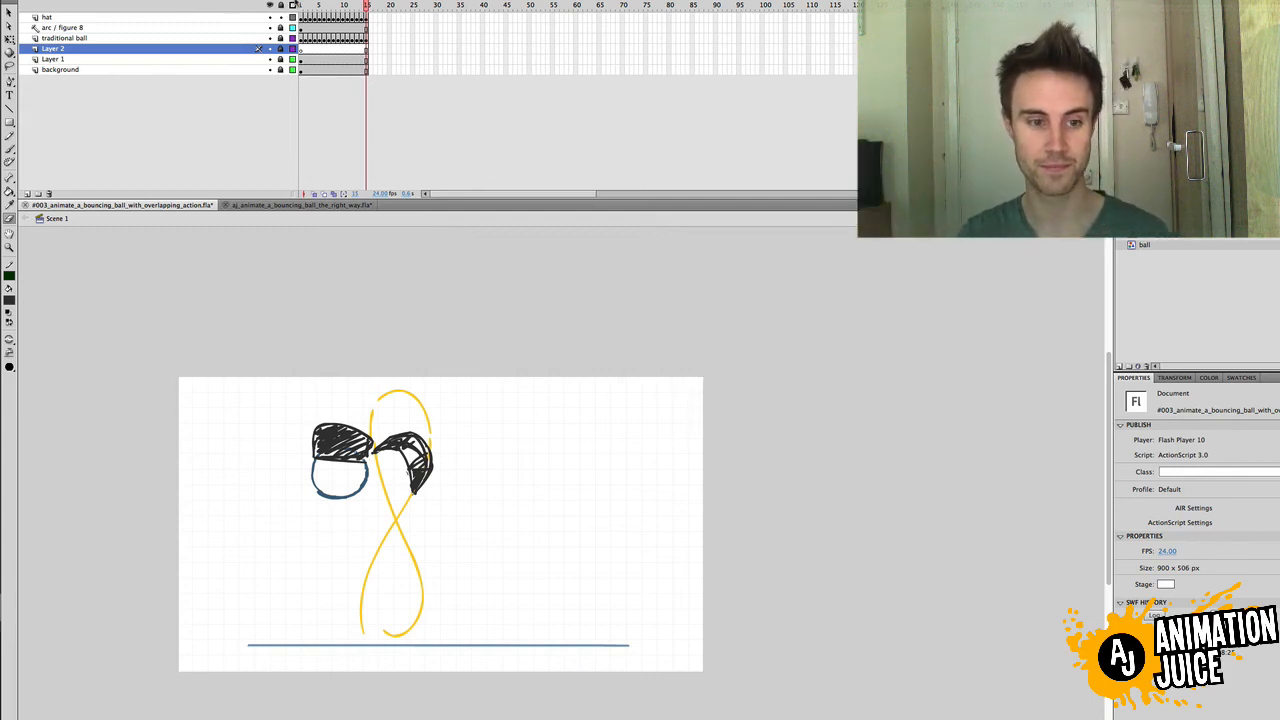
key(super+Return)
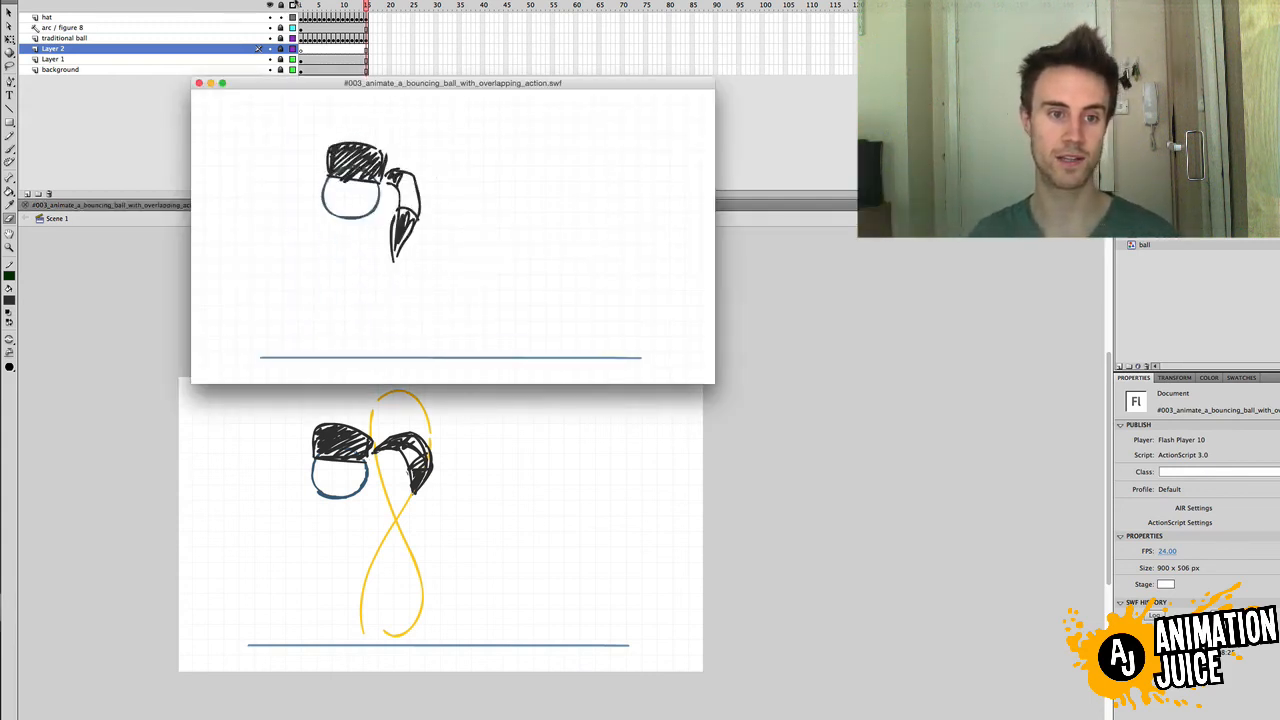